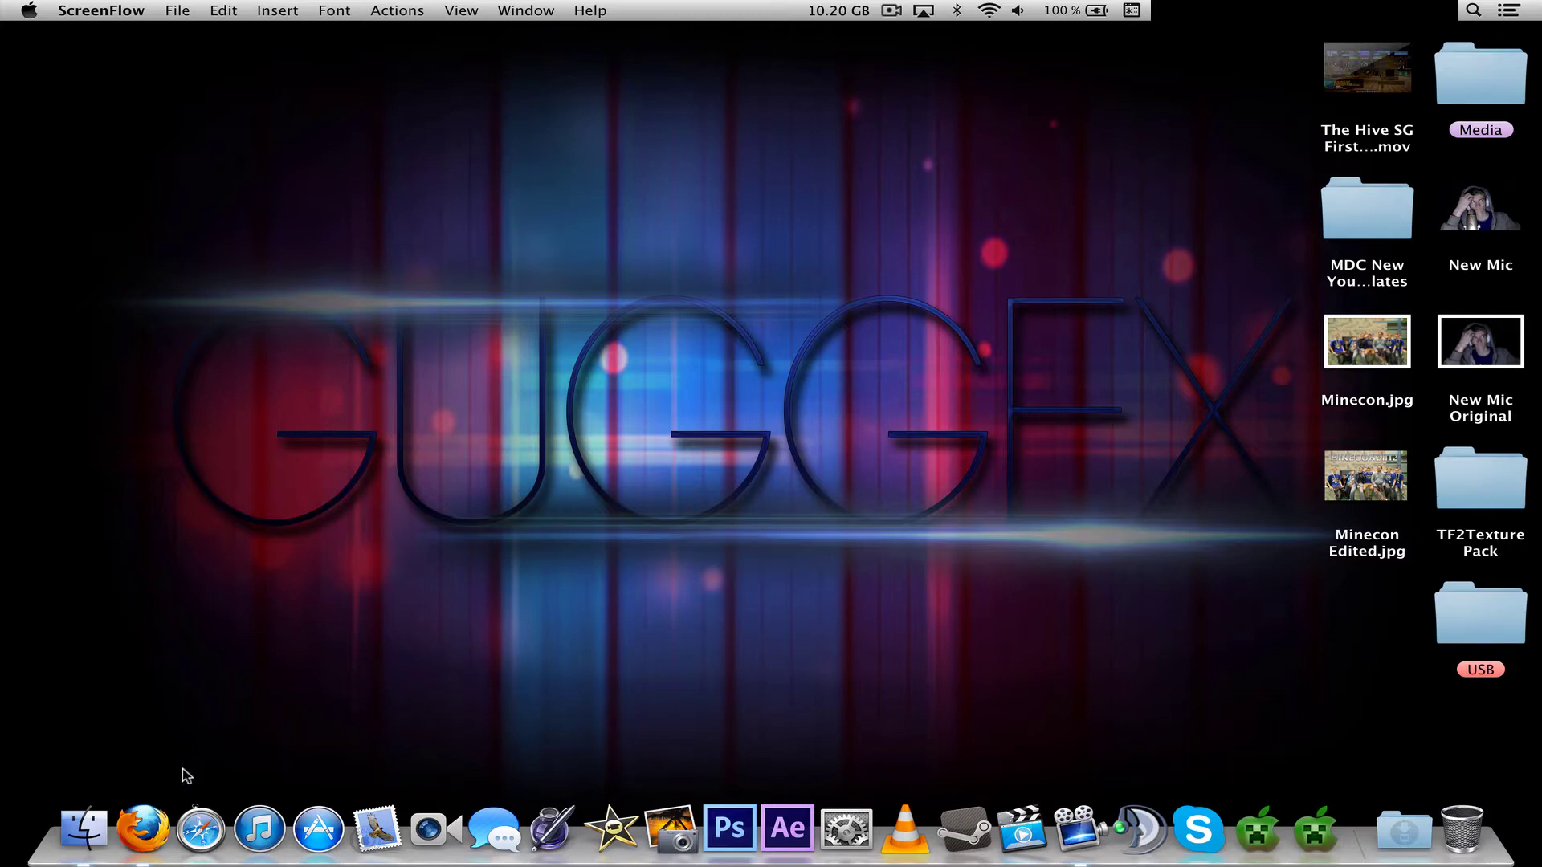
Step: Switch to Firefox and bring up the Releases section of the GLSL Shaders Mod forum topic
left_click(141, 827)
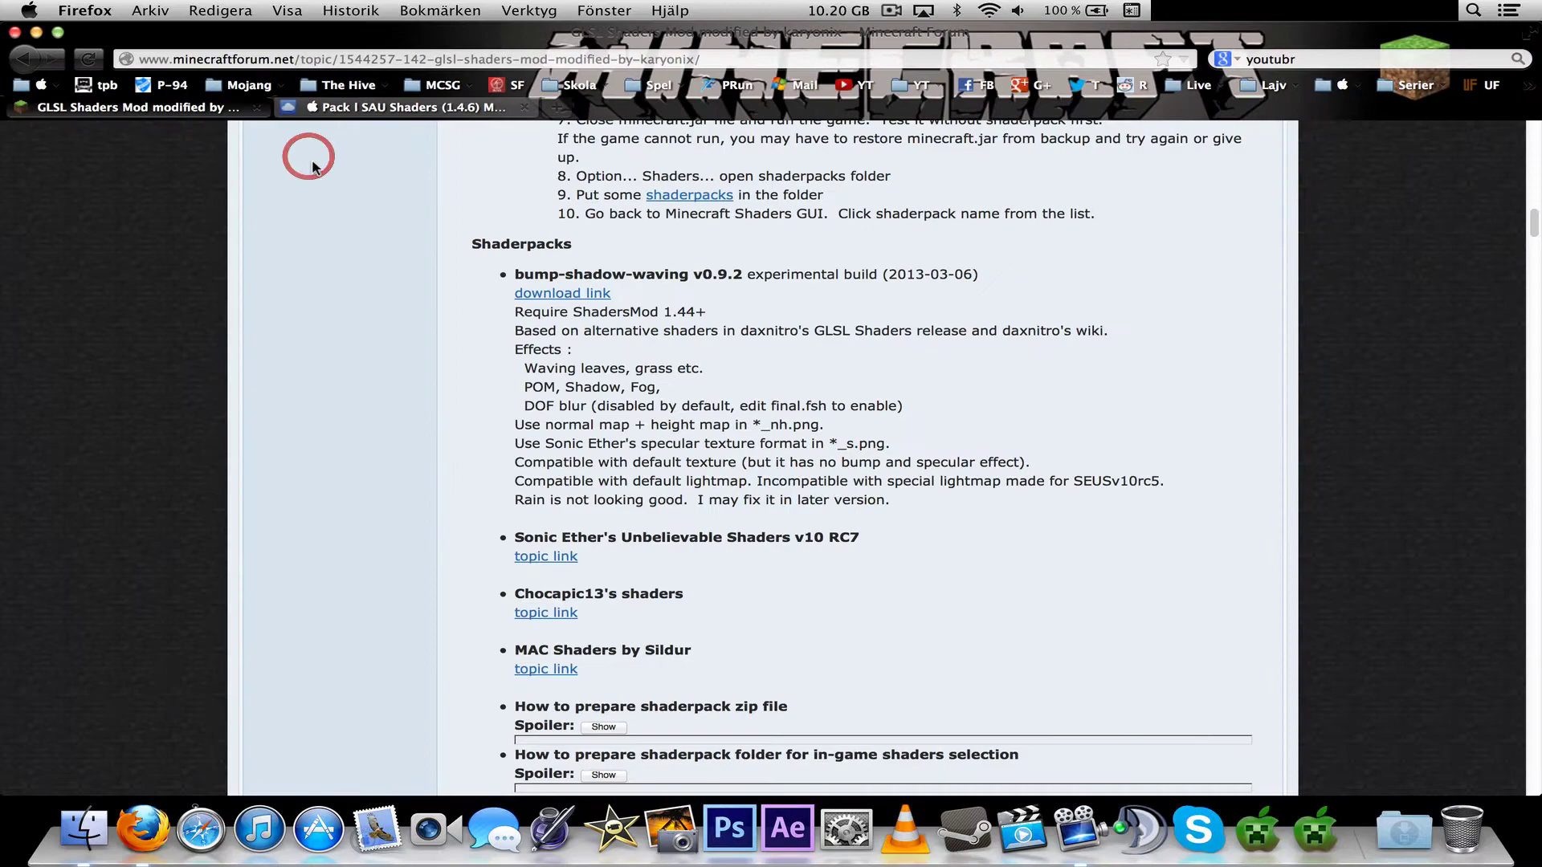
scroll(410, 301, "up", 15)
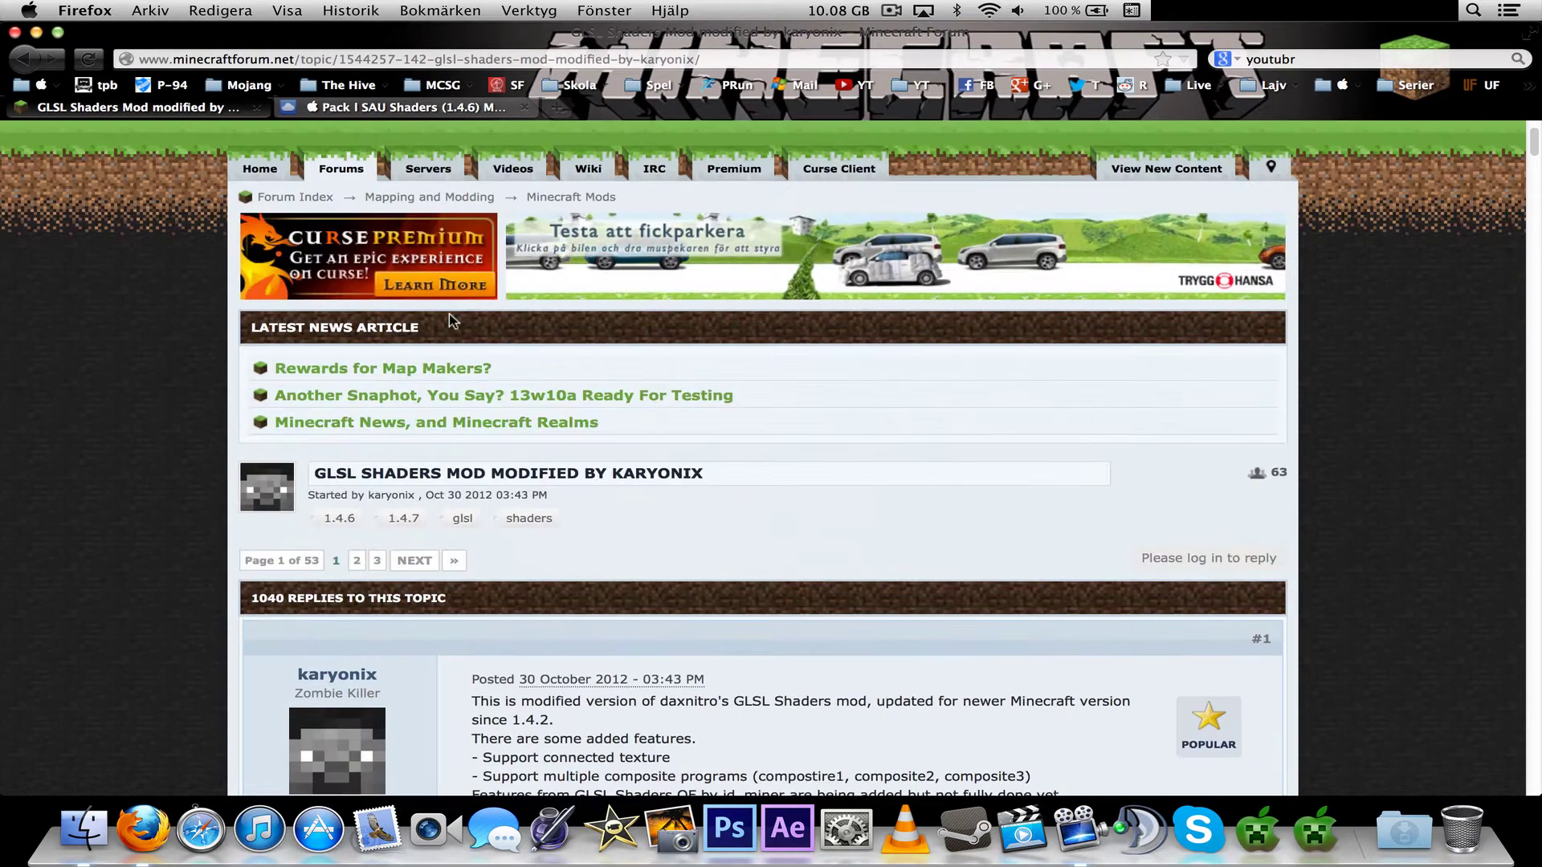
scroll(450, 320, "down", 8)
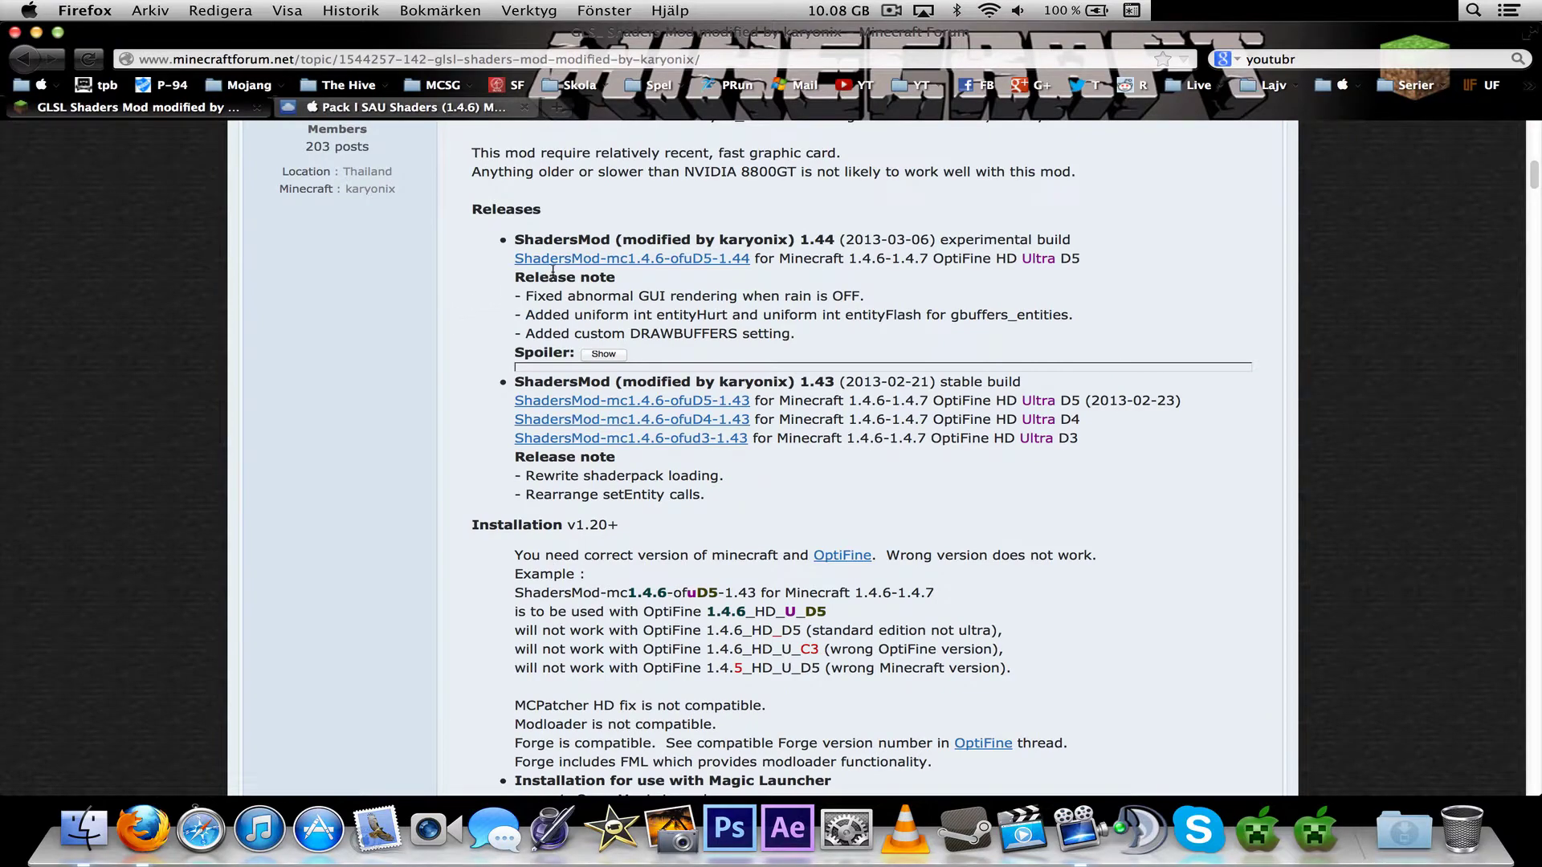
scroll(452, 276, "up", 5)
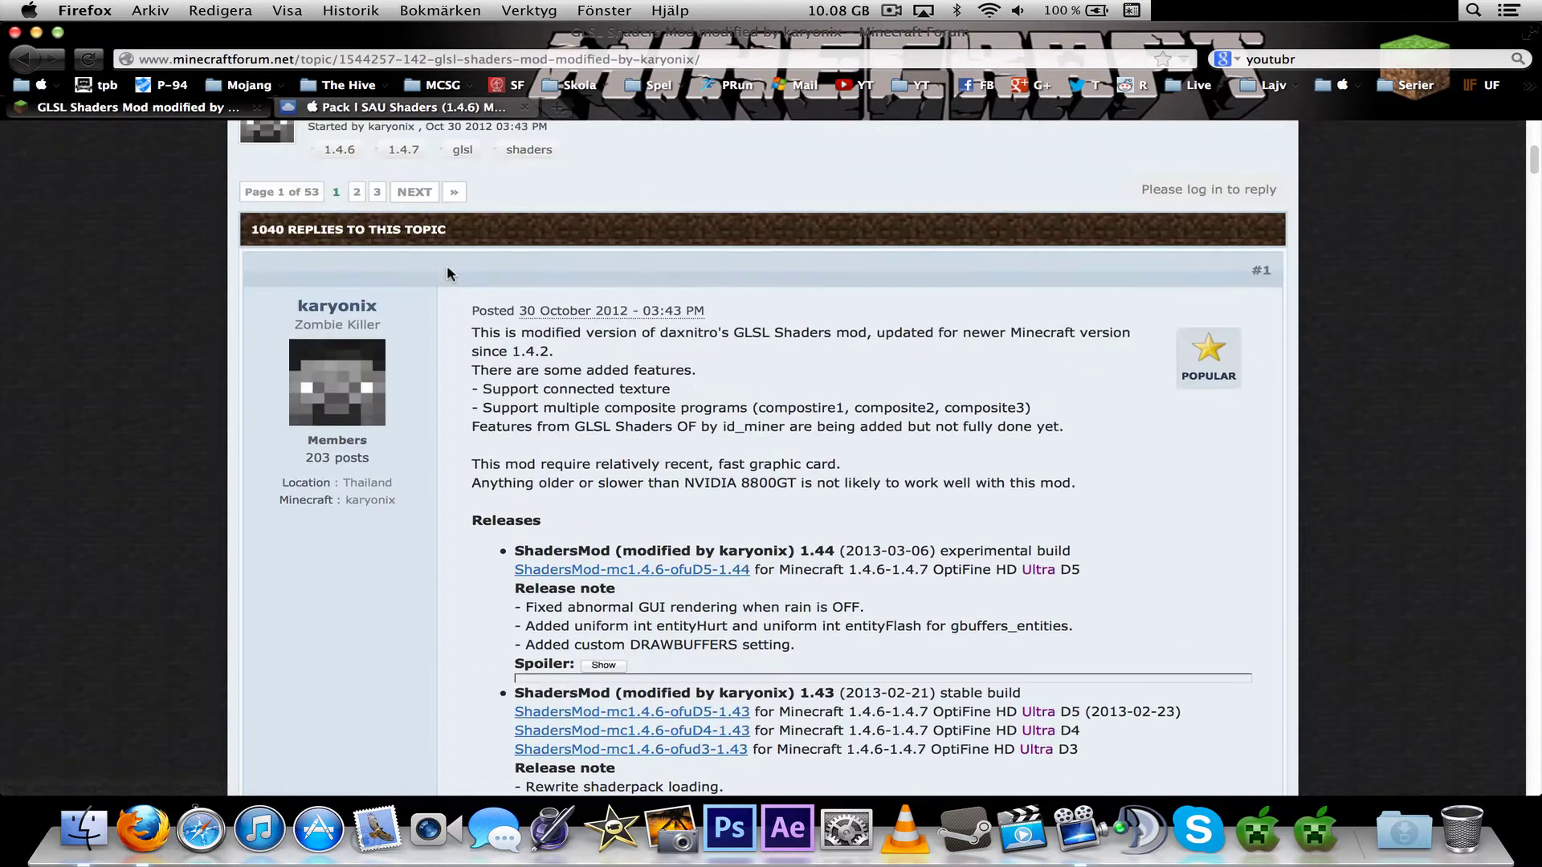
scroll(463, 302, "down", 6)
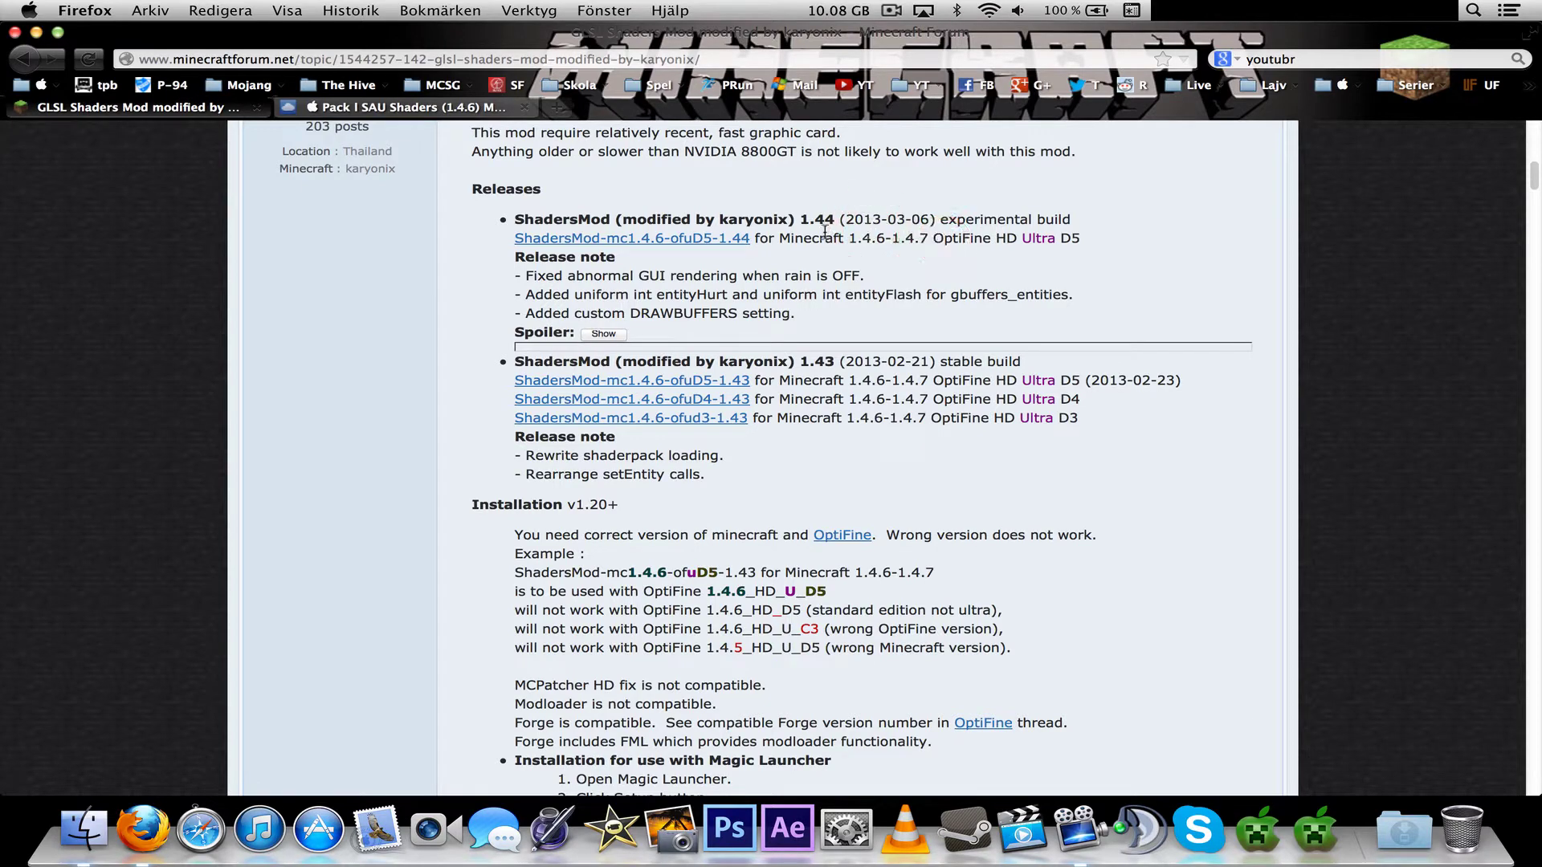
Step: Examine which Minecraft and OptiFine versions the ShadersMod 1.44 experimental build is made for
left_click(932, 239)
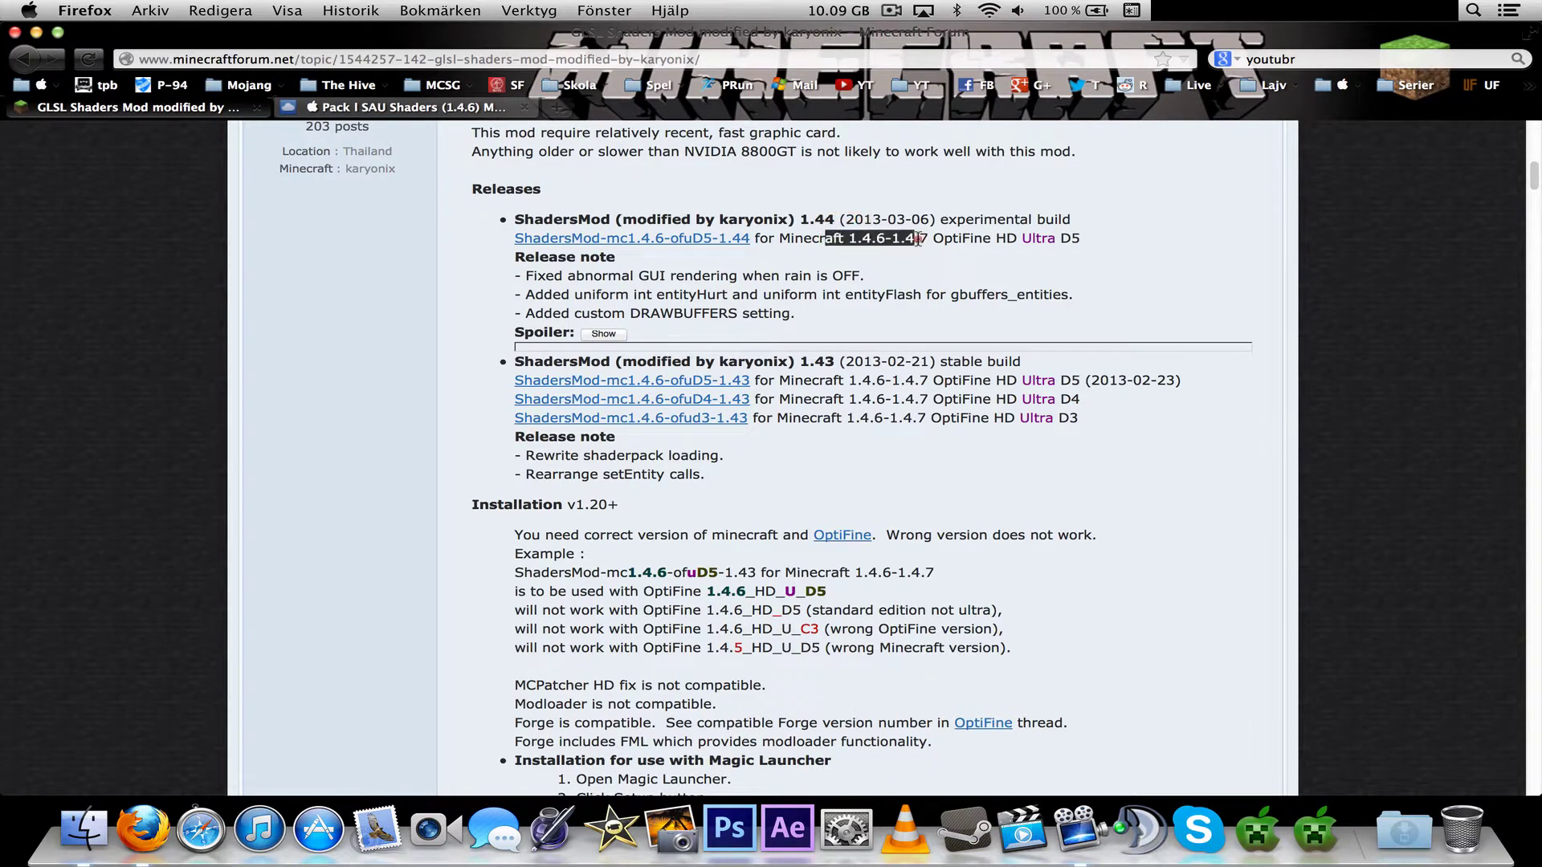
left_click(931, 239)
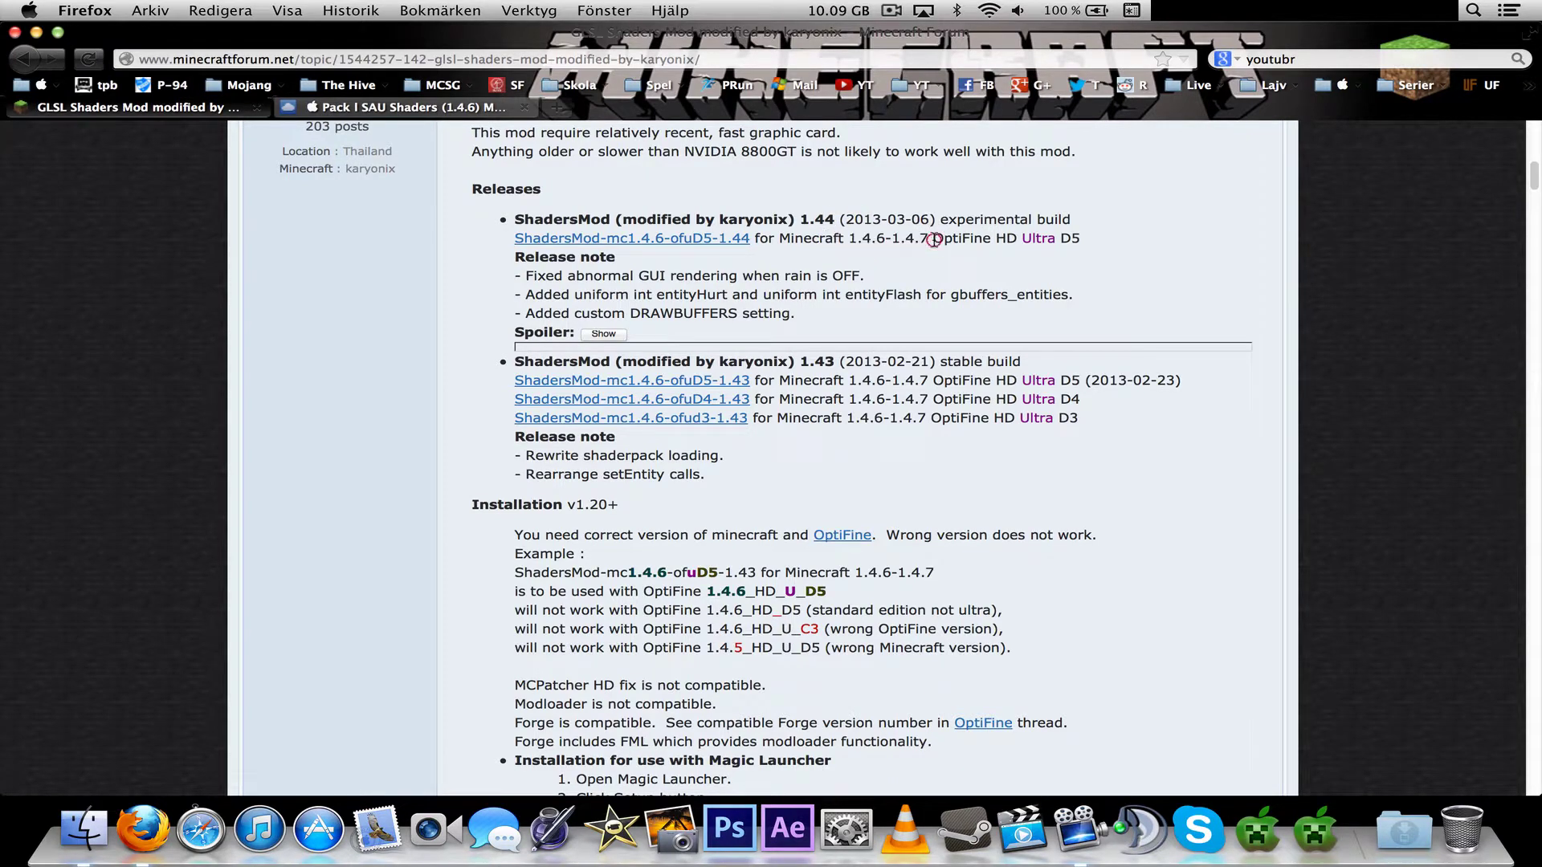
double_click(800, 239)
left_click_drag(800, 239, 957, 240)
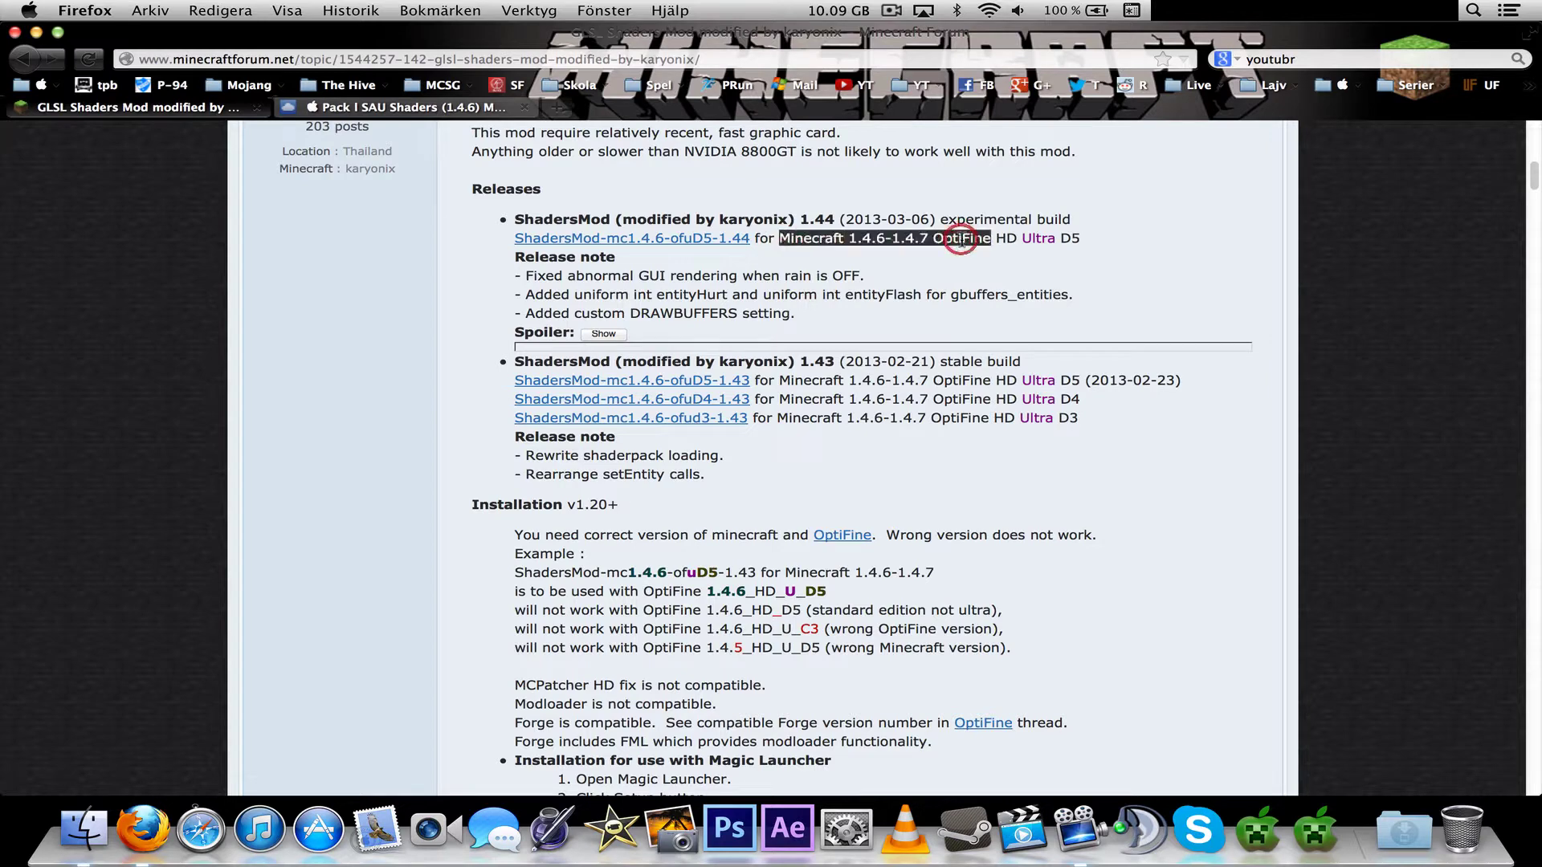
left_click(960, 239)
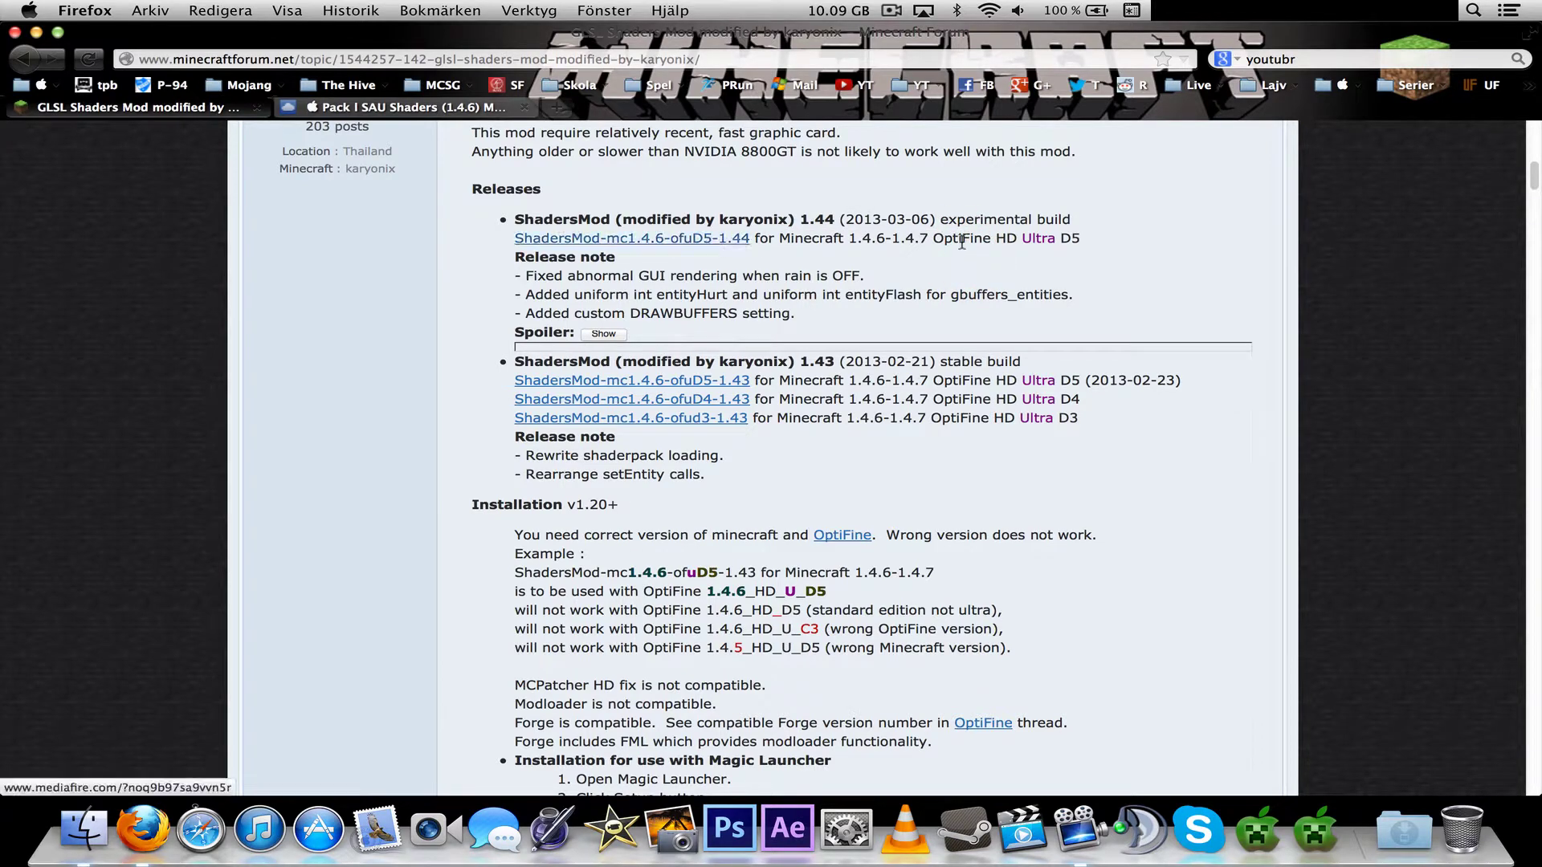
left_click_drag(855, 238, 978, 238)
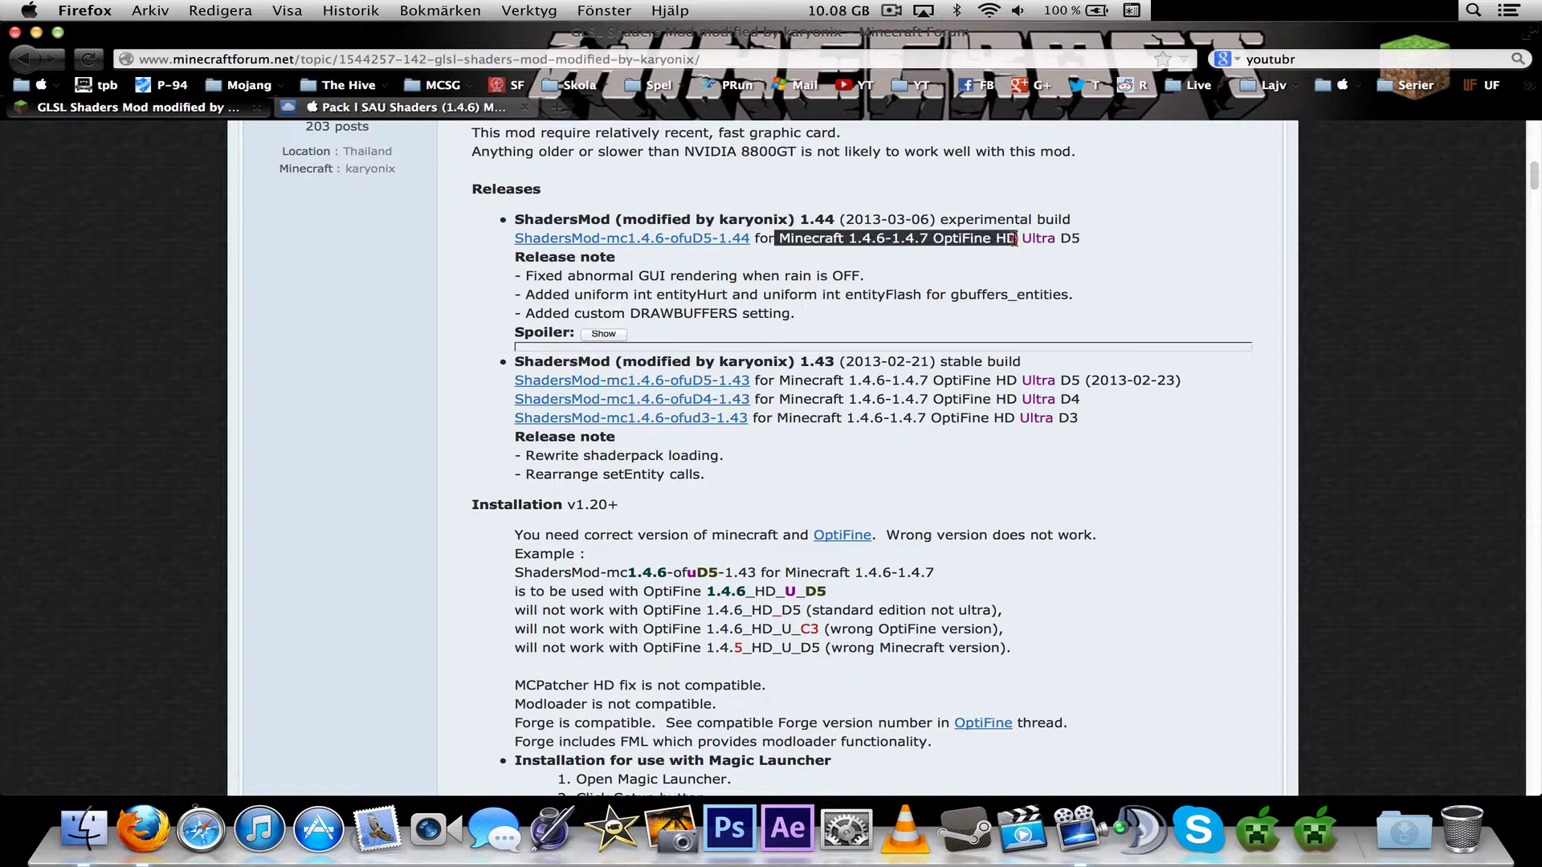
left_click(837, 221)
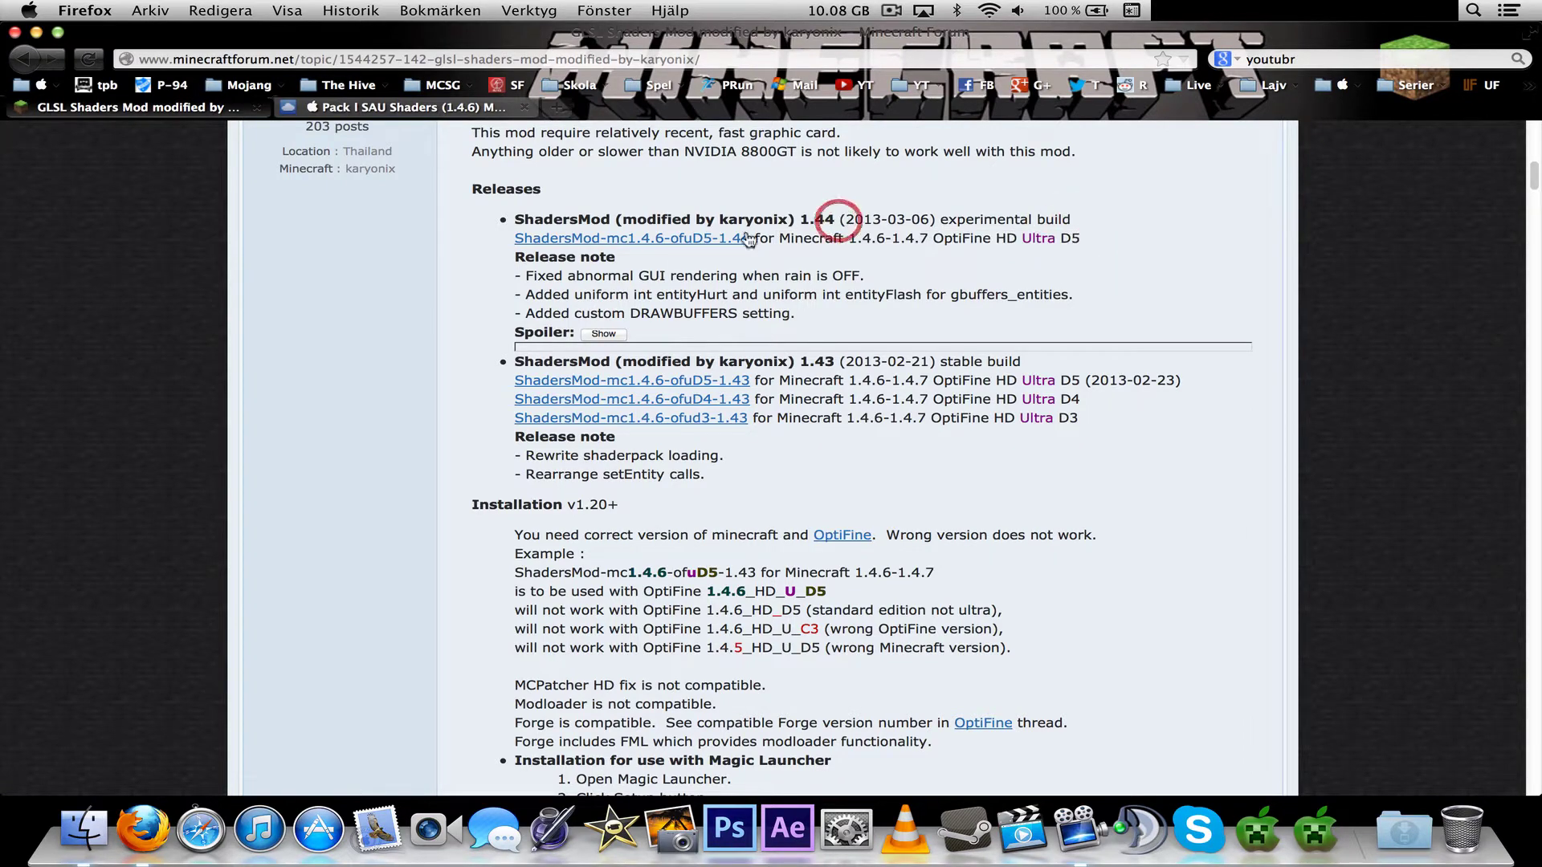
Step: Open the ShadersMod-mc1.4.6-ofuD5-1.44 download page and the OptiFine topic in background tabs
middle_click(700, 233)
scroll(493, 298, "down", 5)
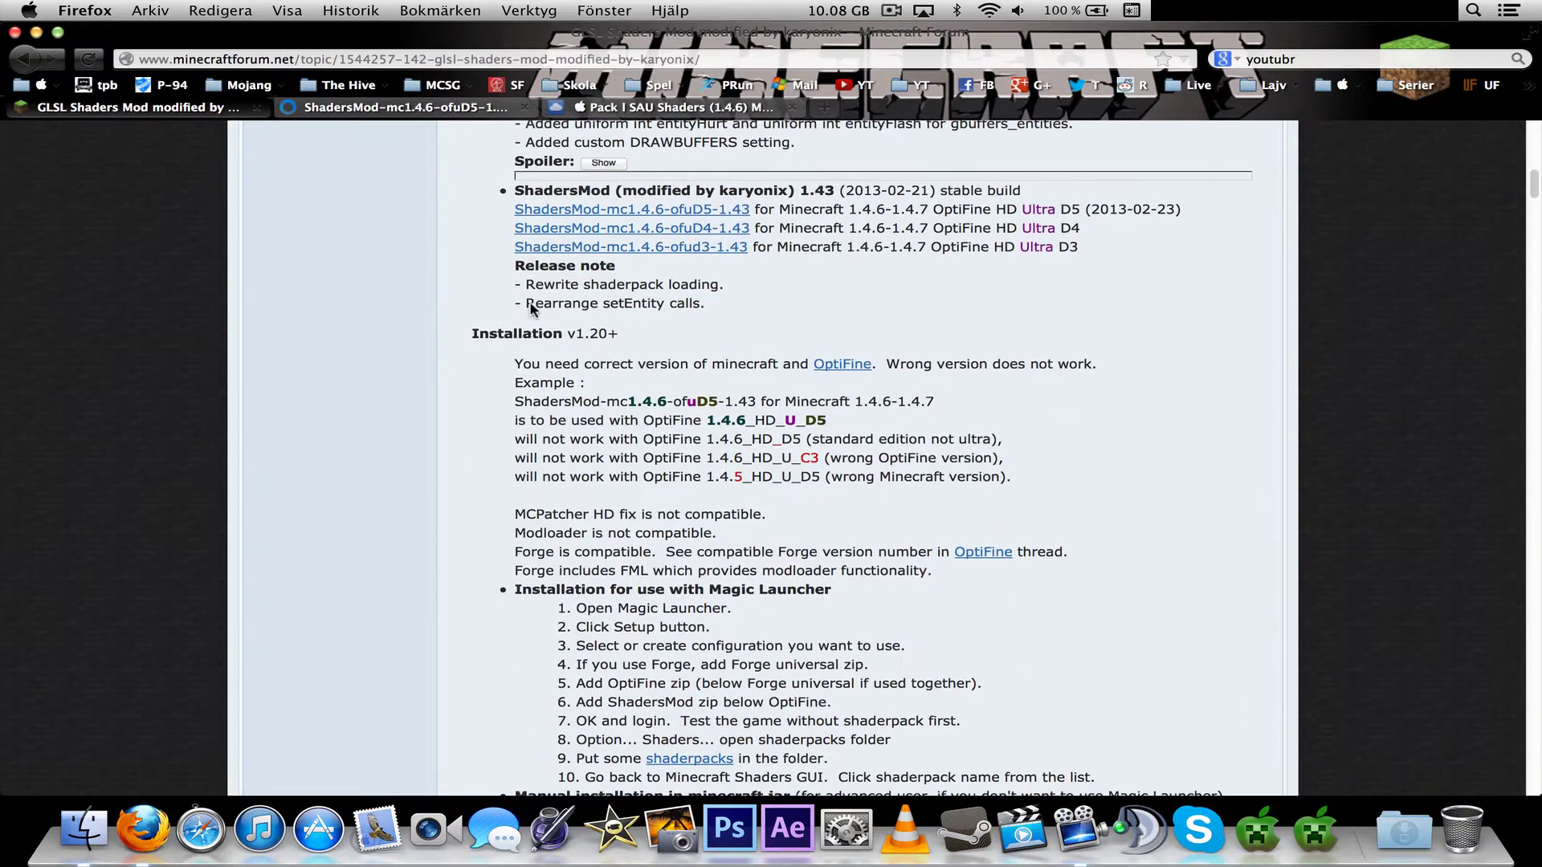
left_click(835, 366, "super")
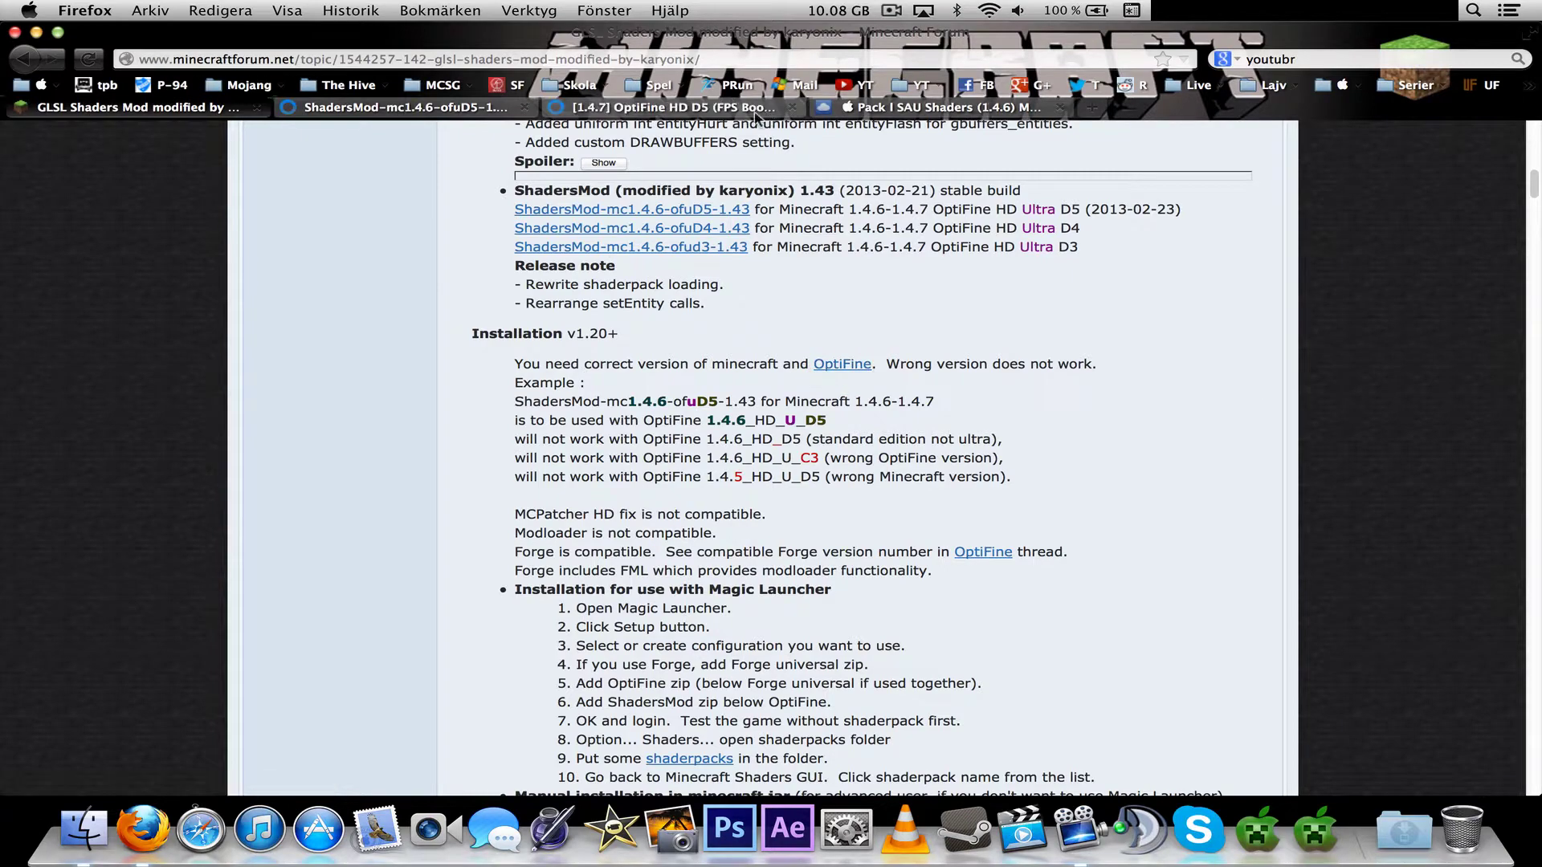
Step: In the OptiFine topic, find OptiFine HD D5 Ultra for Minecraft 1.4.6 and 1.4.7 and follow its main download link
left_click(643, 109)
scroll(538, 363, "down", 3)
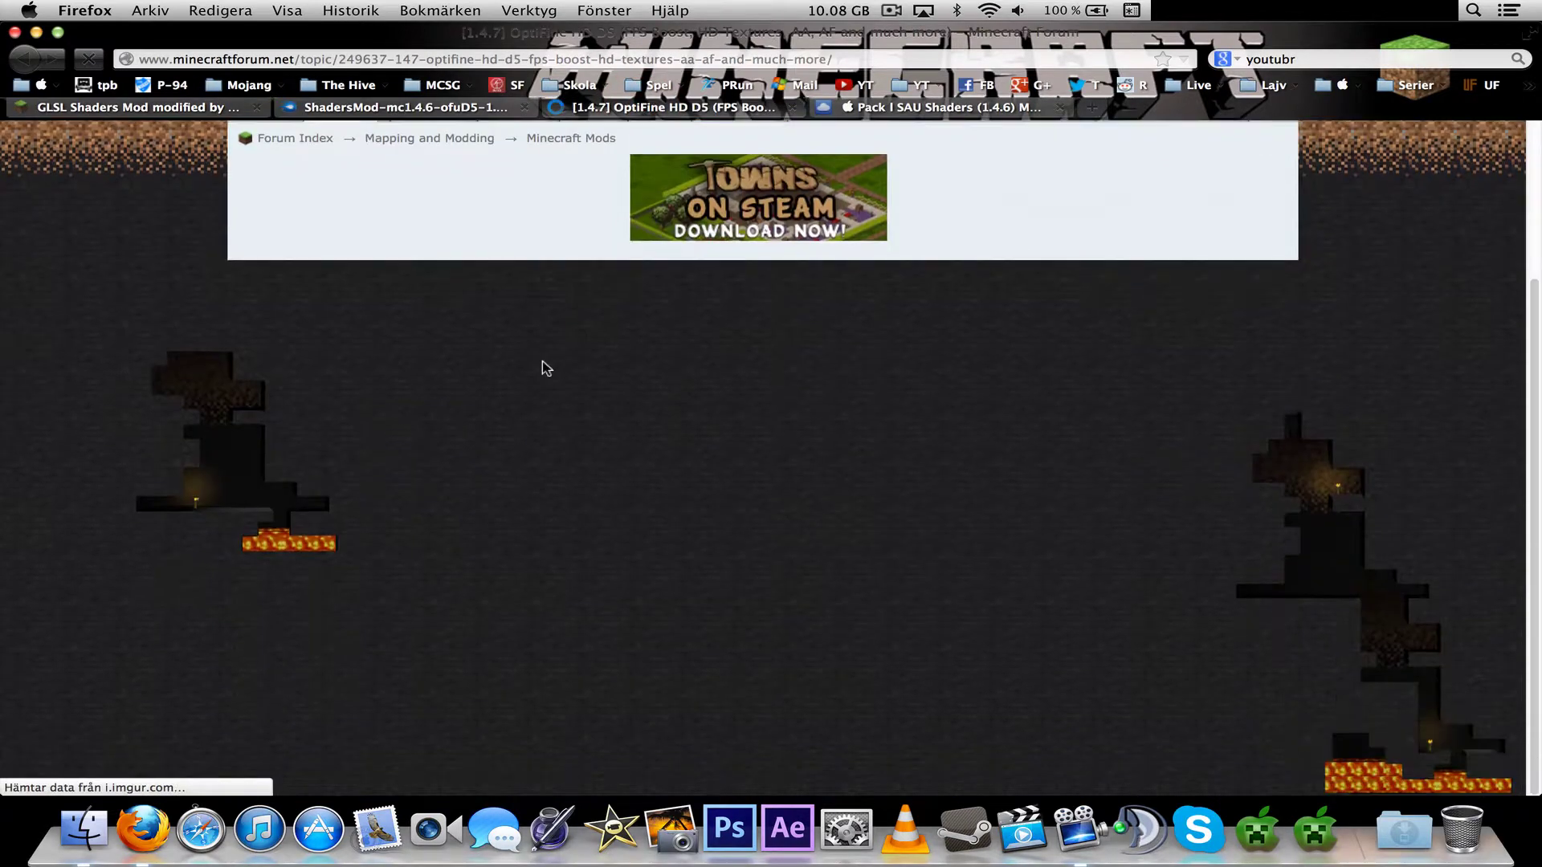
scroll(544, 416, "down", 8)
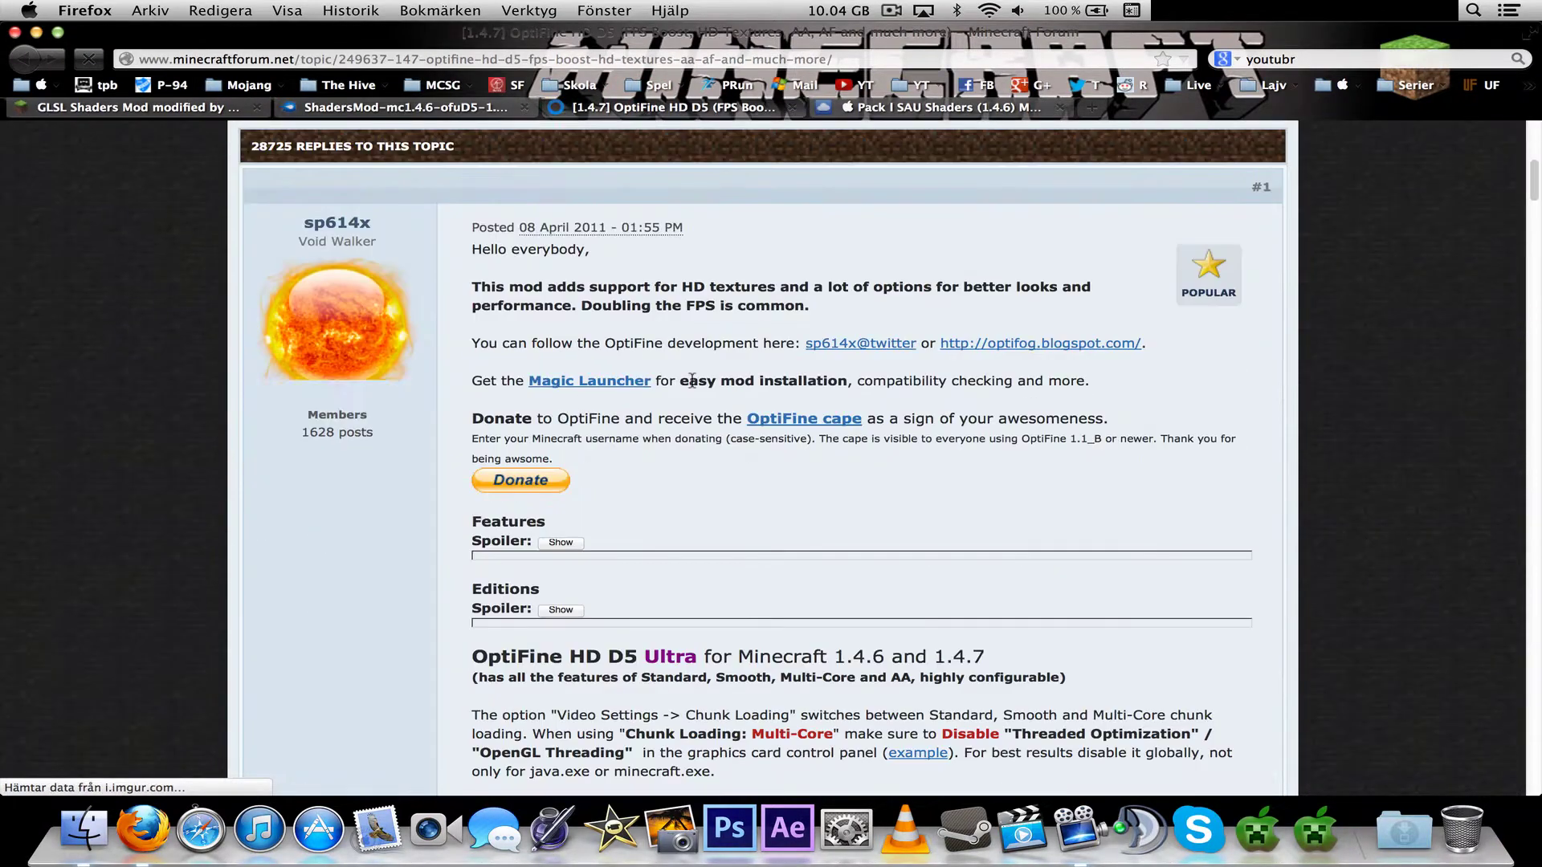
scroll(835, 406, "down", 5)
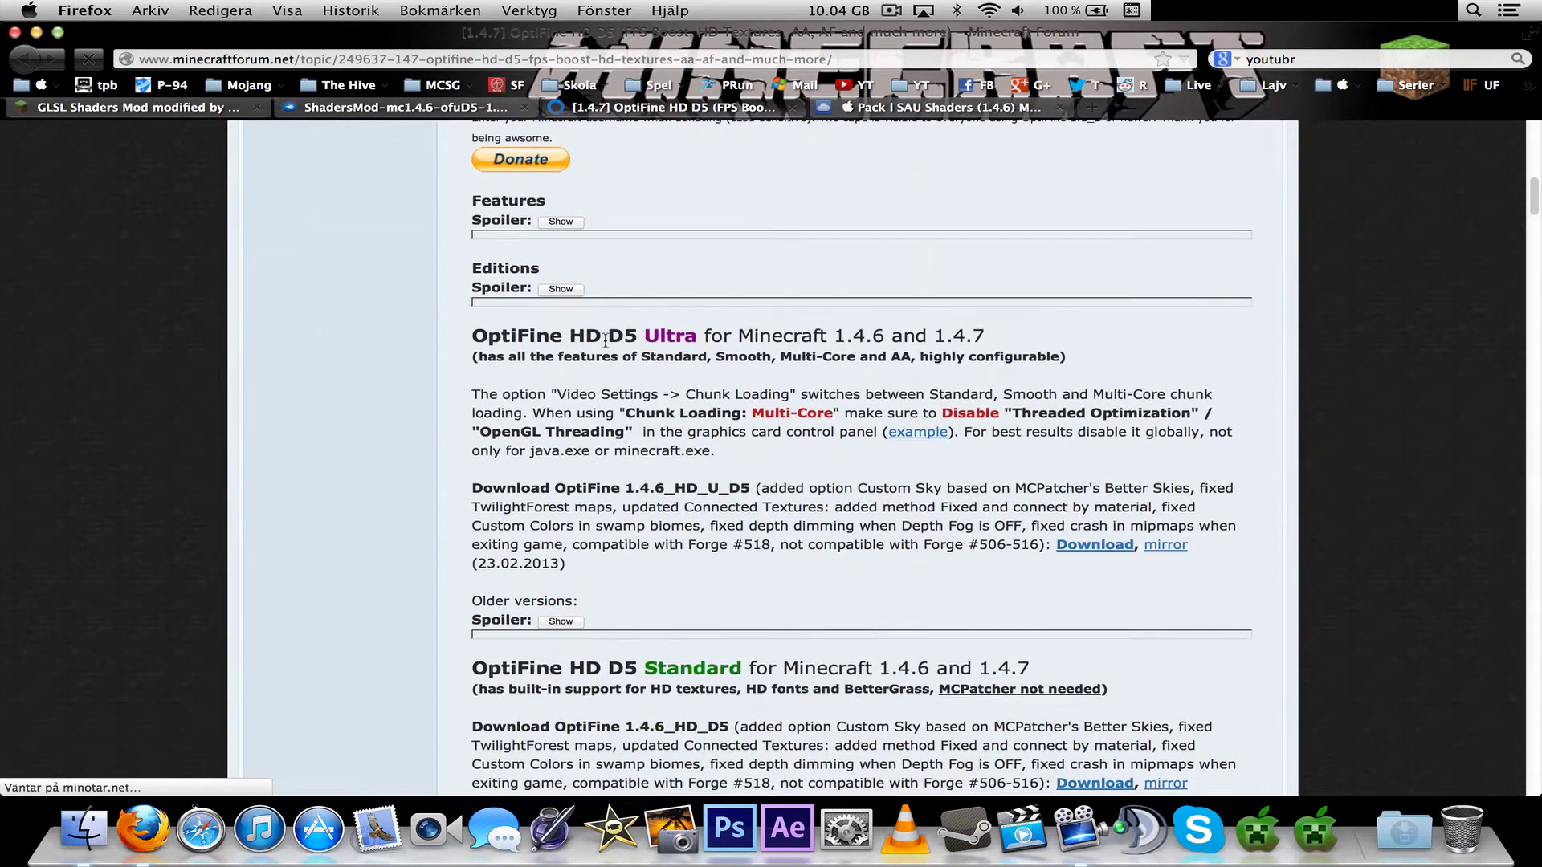
left_click_drag(600, 334, 684, 330)
left_click(1153, 338)
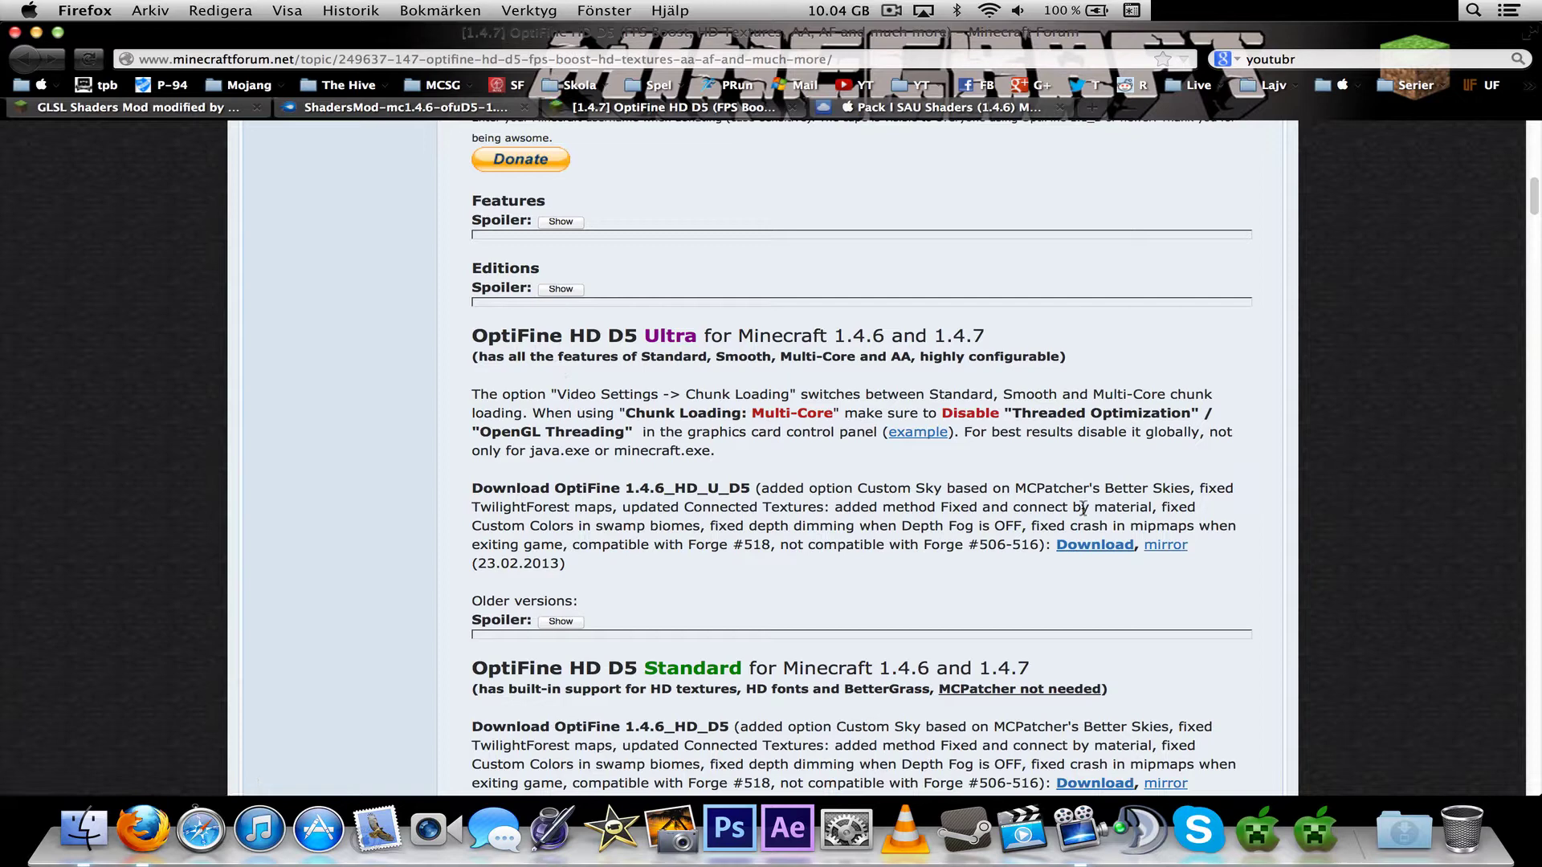
left_click(1102, 548)
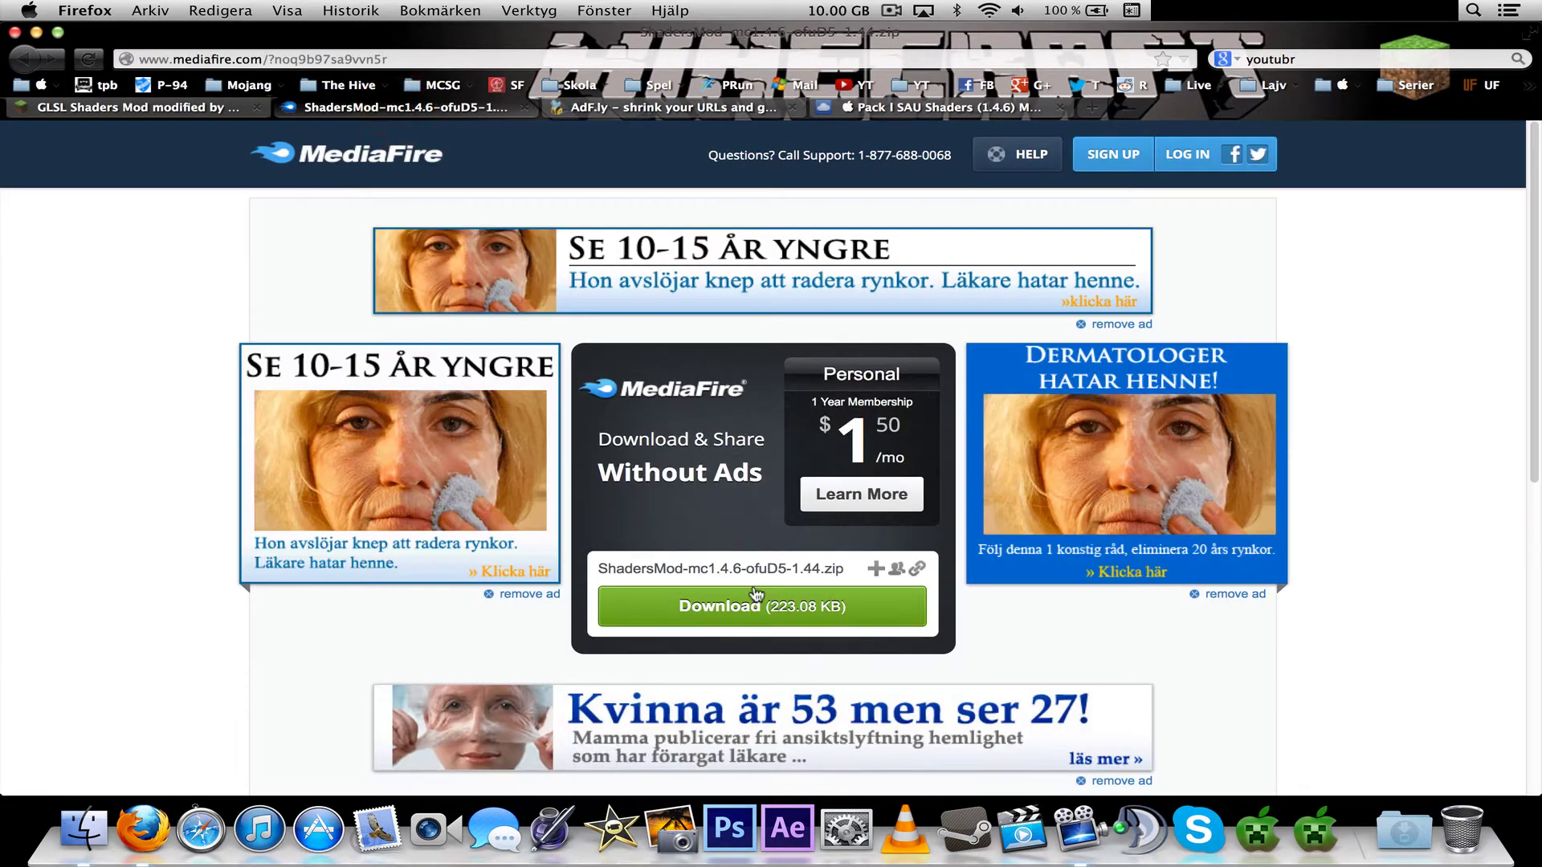
Step: Download and save ShadersMod-mc1.4.6-ofuD5-1.44.zip from MediaFire, and close its download page
left_click(747, 607)
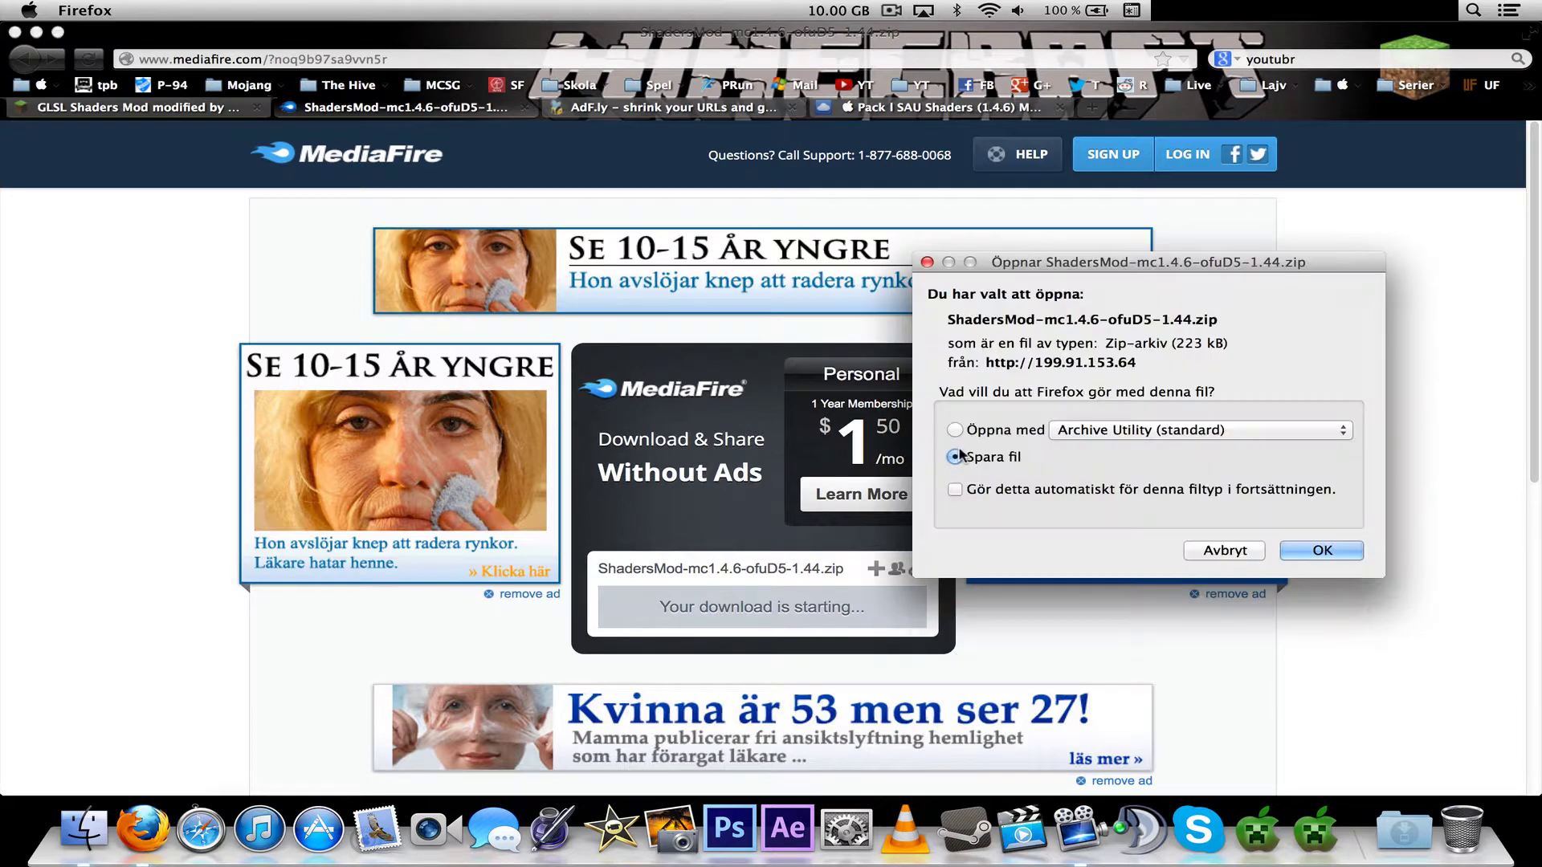
left_click(1317, 551)
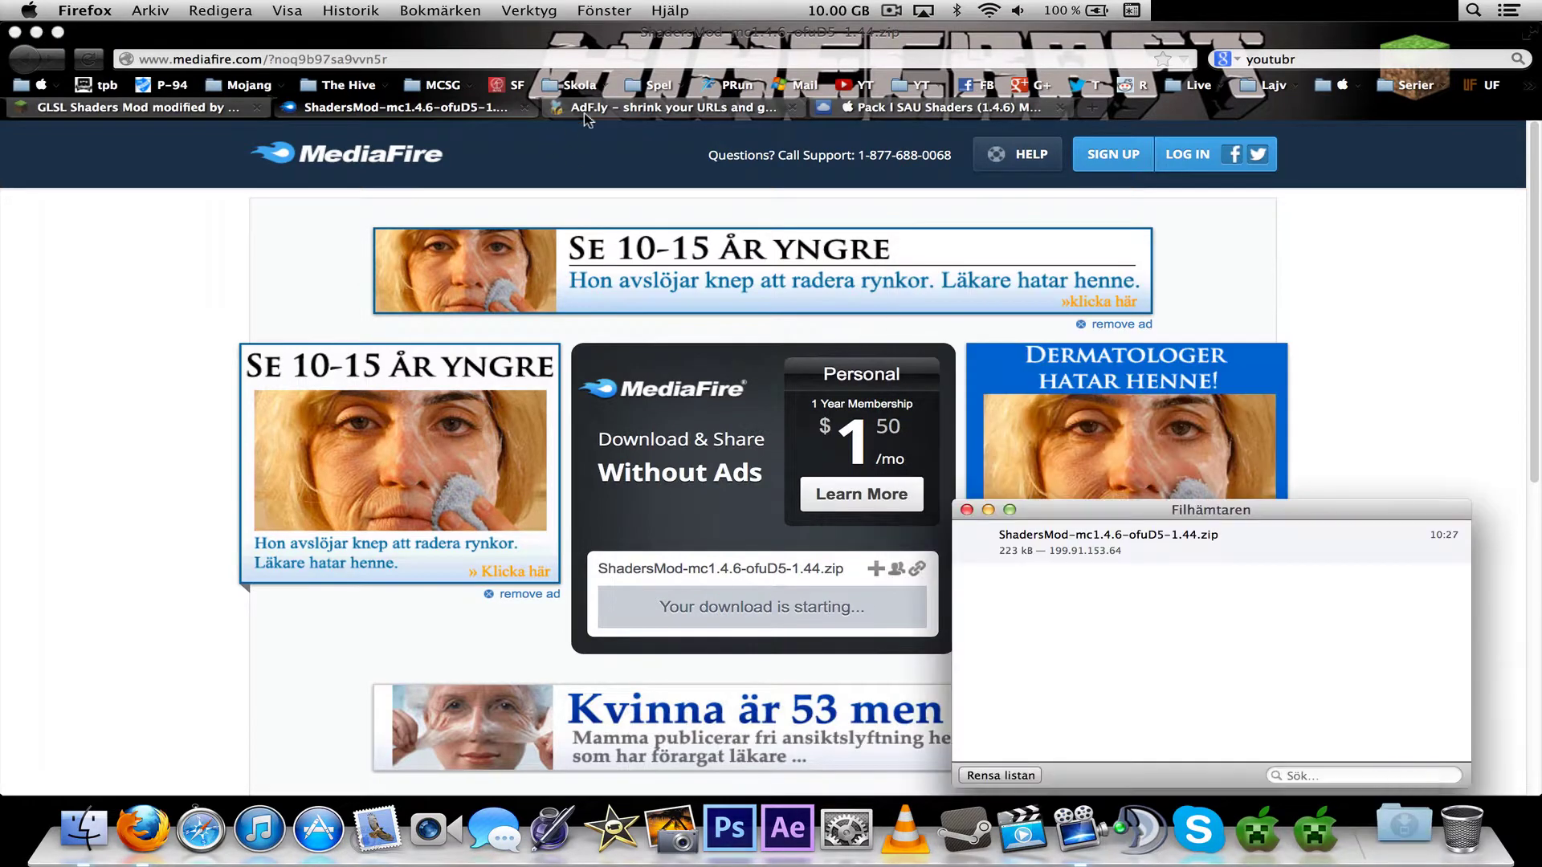
left_click(526, 108)
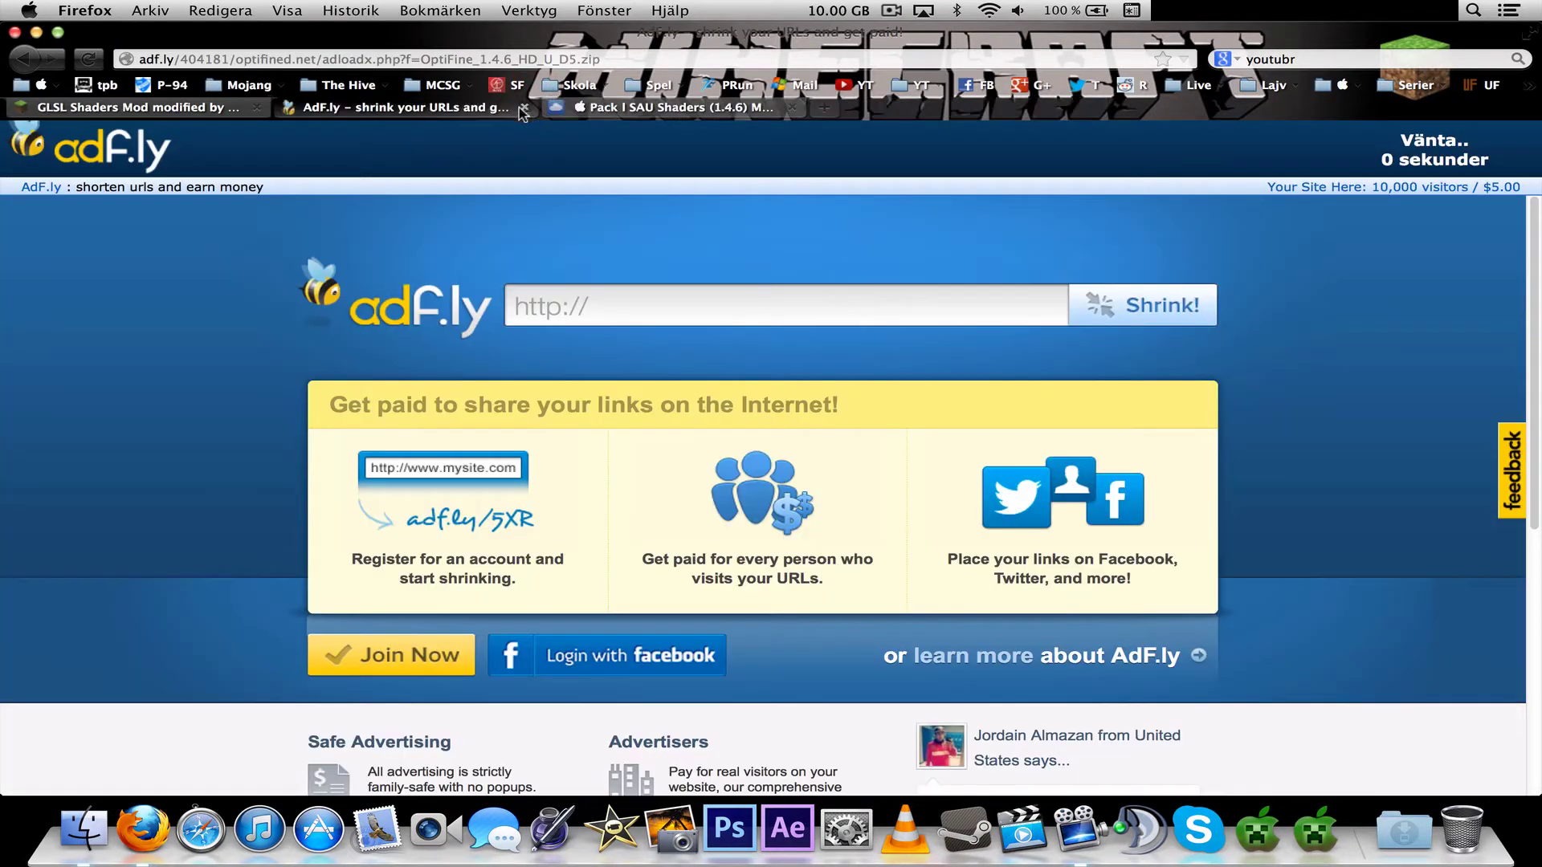
Step: Skip the AdF.ly advertisement, save OptiFine_1.4.6_HD_U_D5.zip, and close the OptiFine download page
left_click(1401, 147)
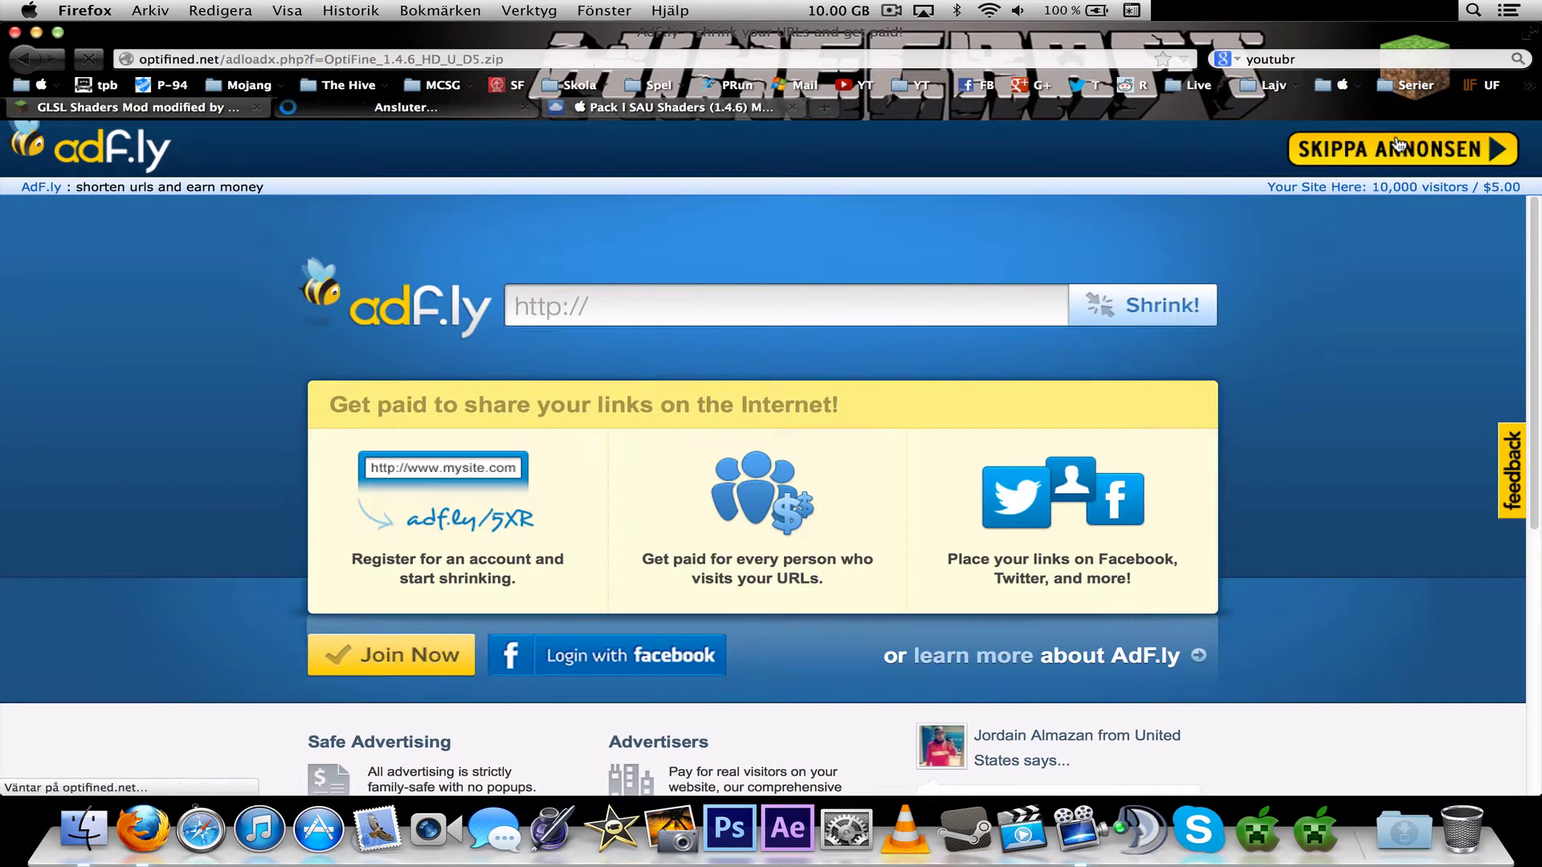
left_click(881, 508)
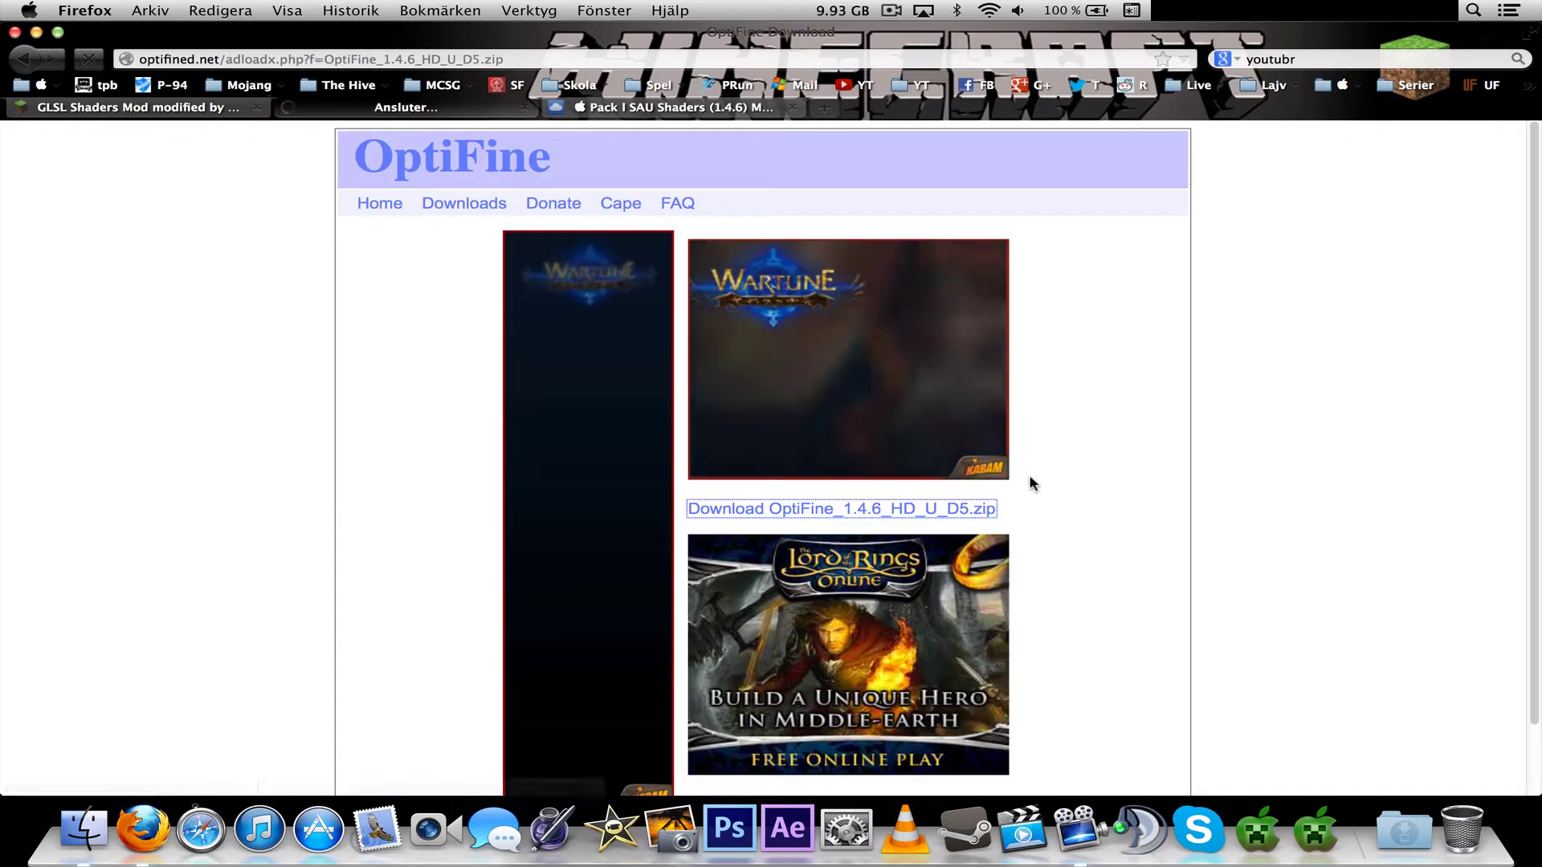
left_click(1293, 551)
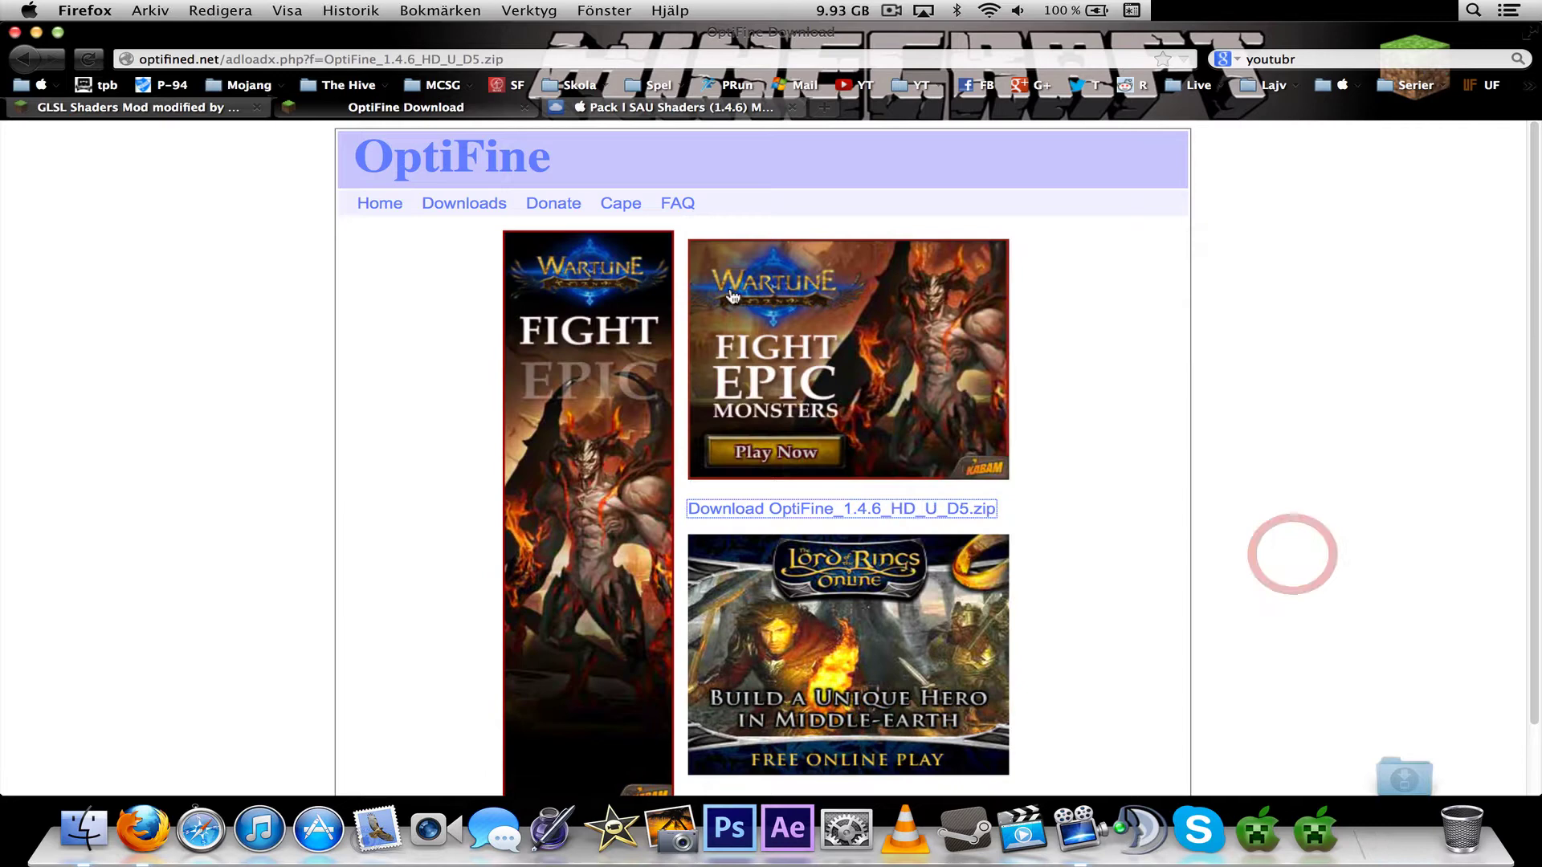
key("super+w")
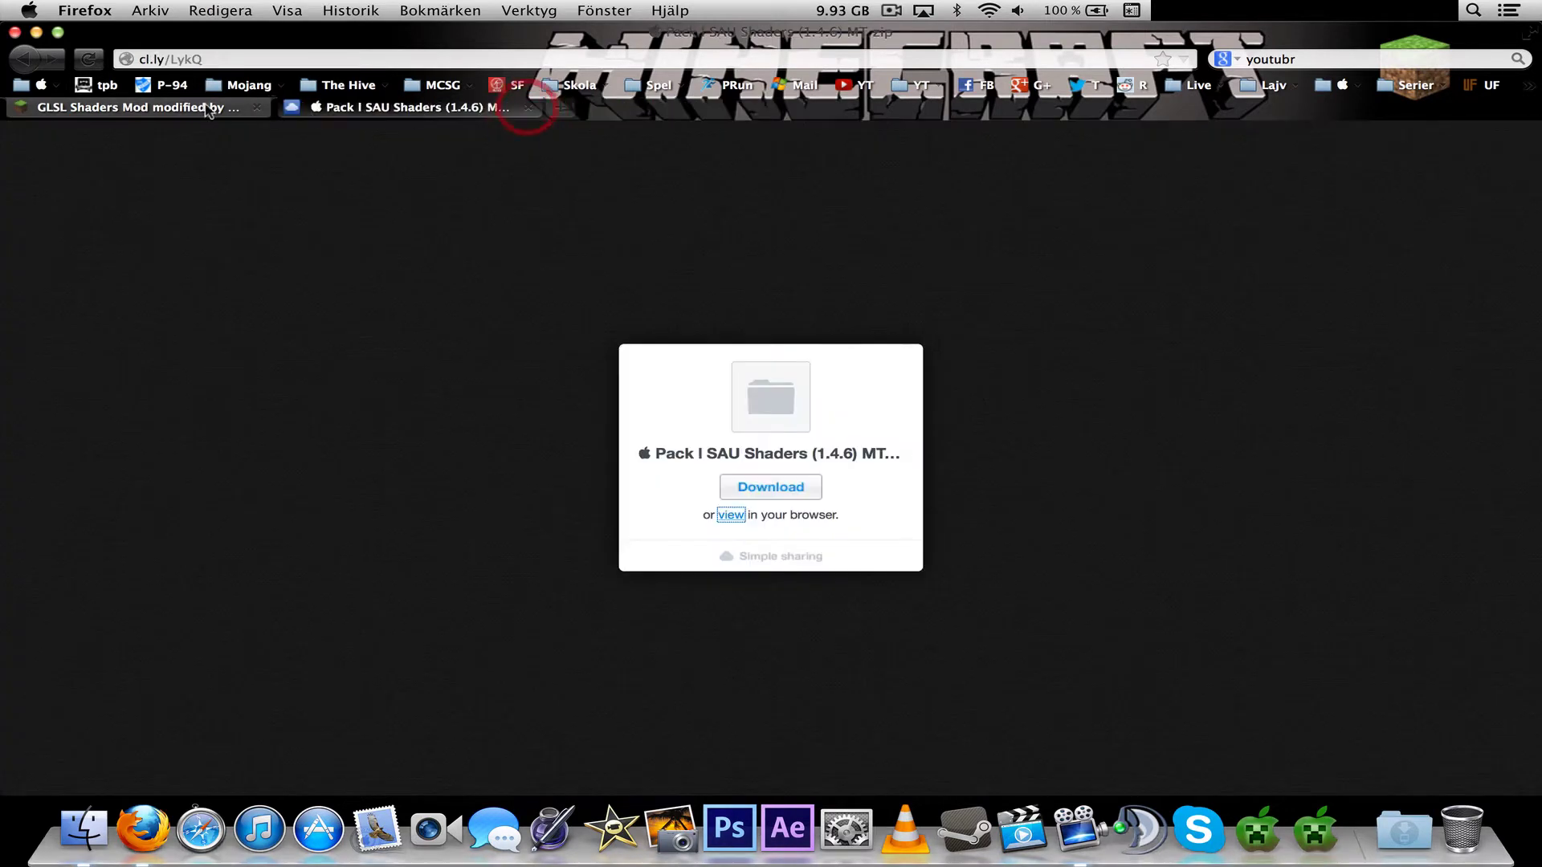
Step: Download and save the Pack I SAU Shaders (1.4.6) MT zip file, and close its page
left_click(752, 489)
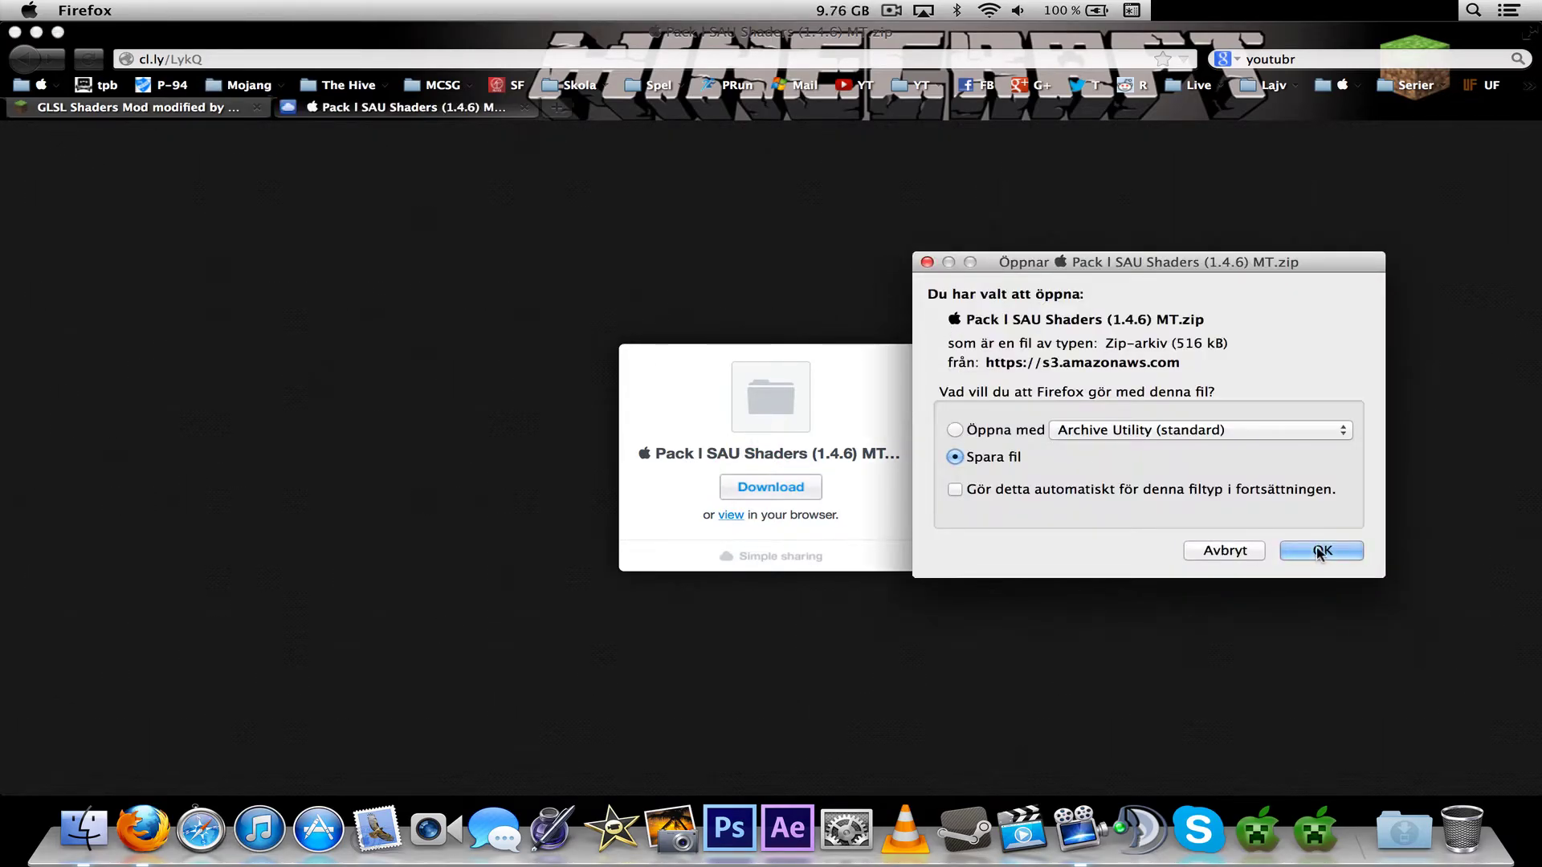
left_click(1319, 551)
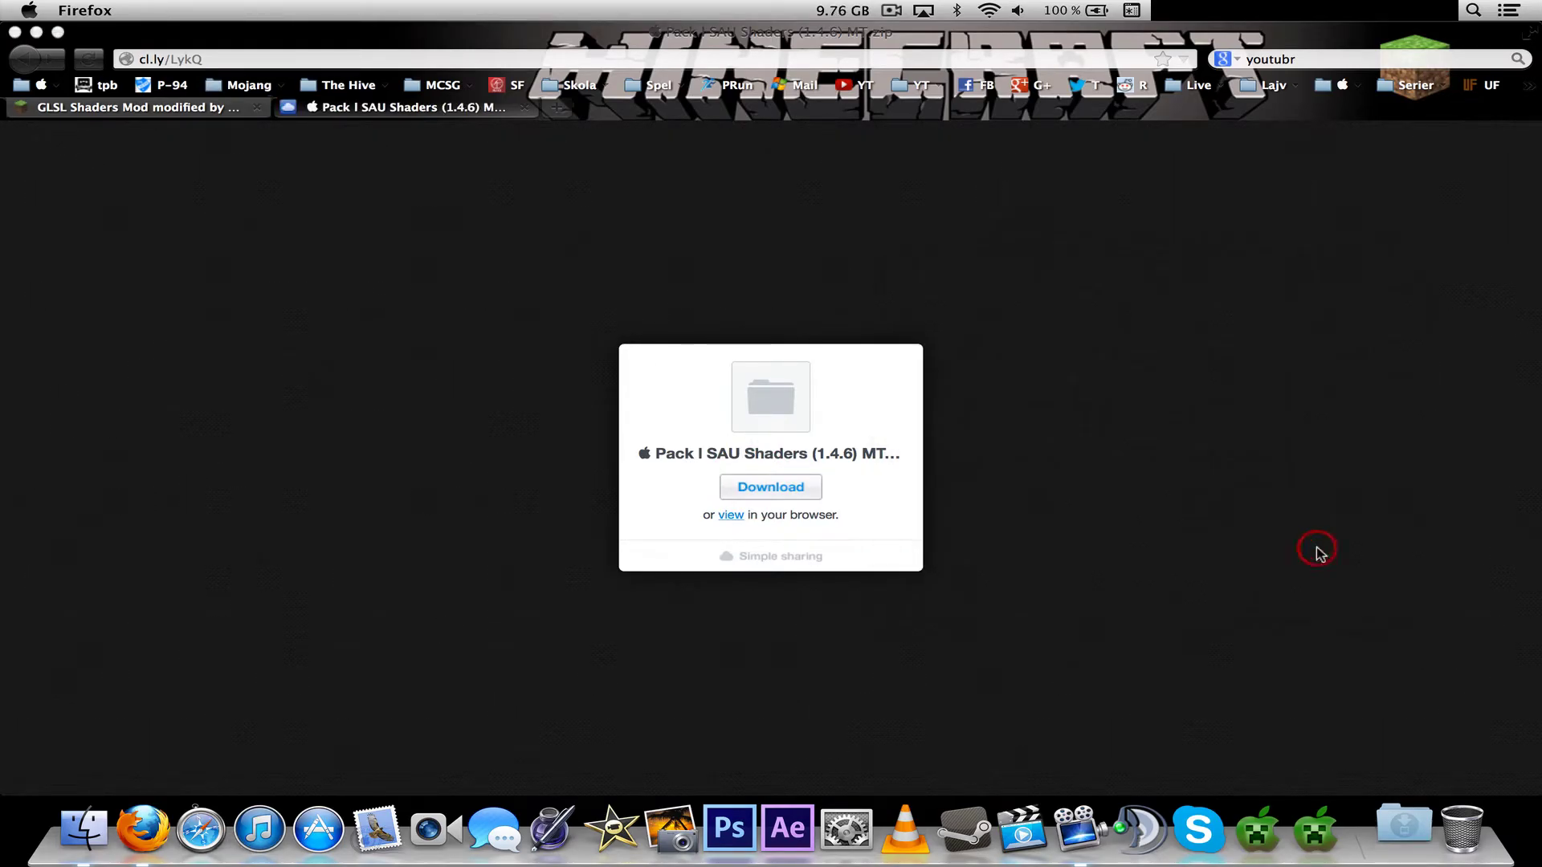
left_click(522, 108)
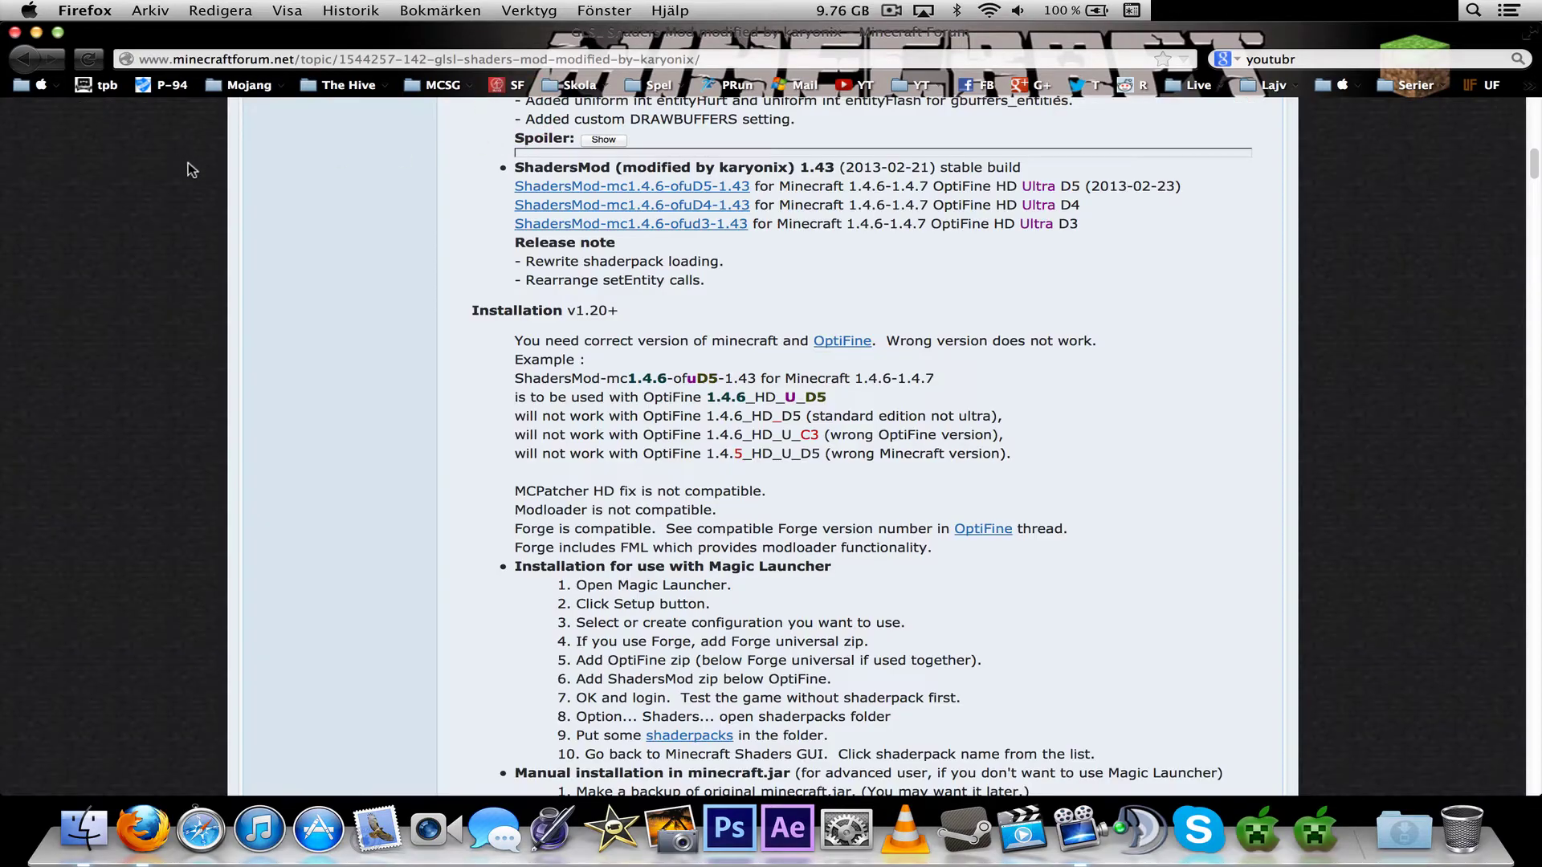
Step: From the Shaderpacks list, open the bump-shadow-waving, Sonic Ether, Chocapic13 and MAC Shaders by Sildur links in background tabs
scroll(443, 333, "down", 12)
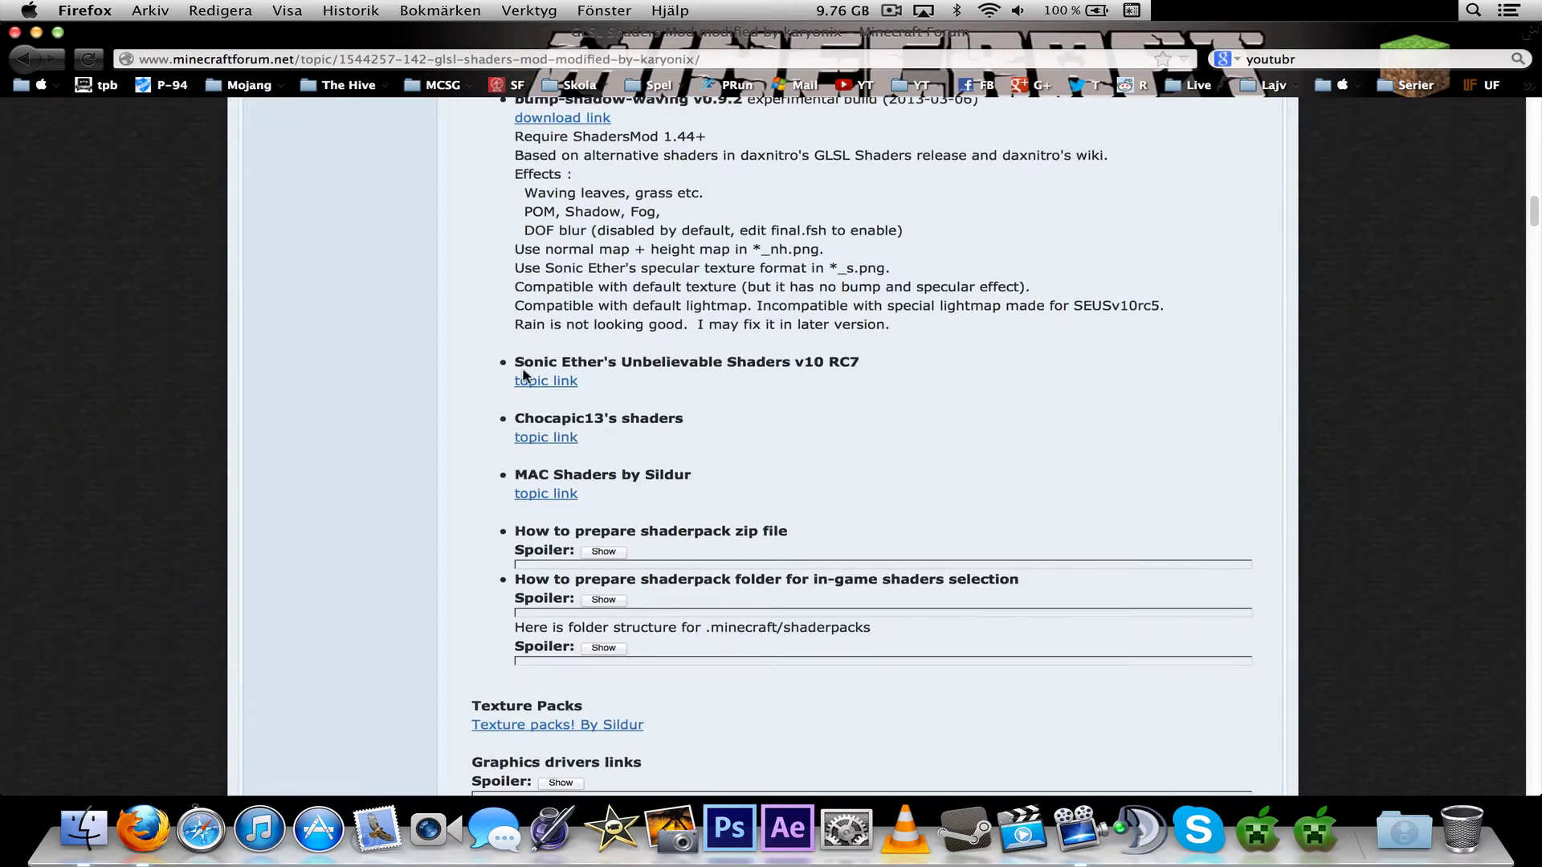
scroll(524, 374, "up", 3)
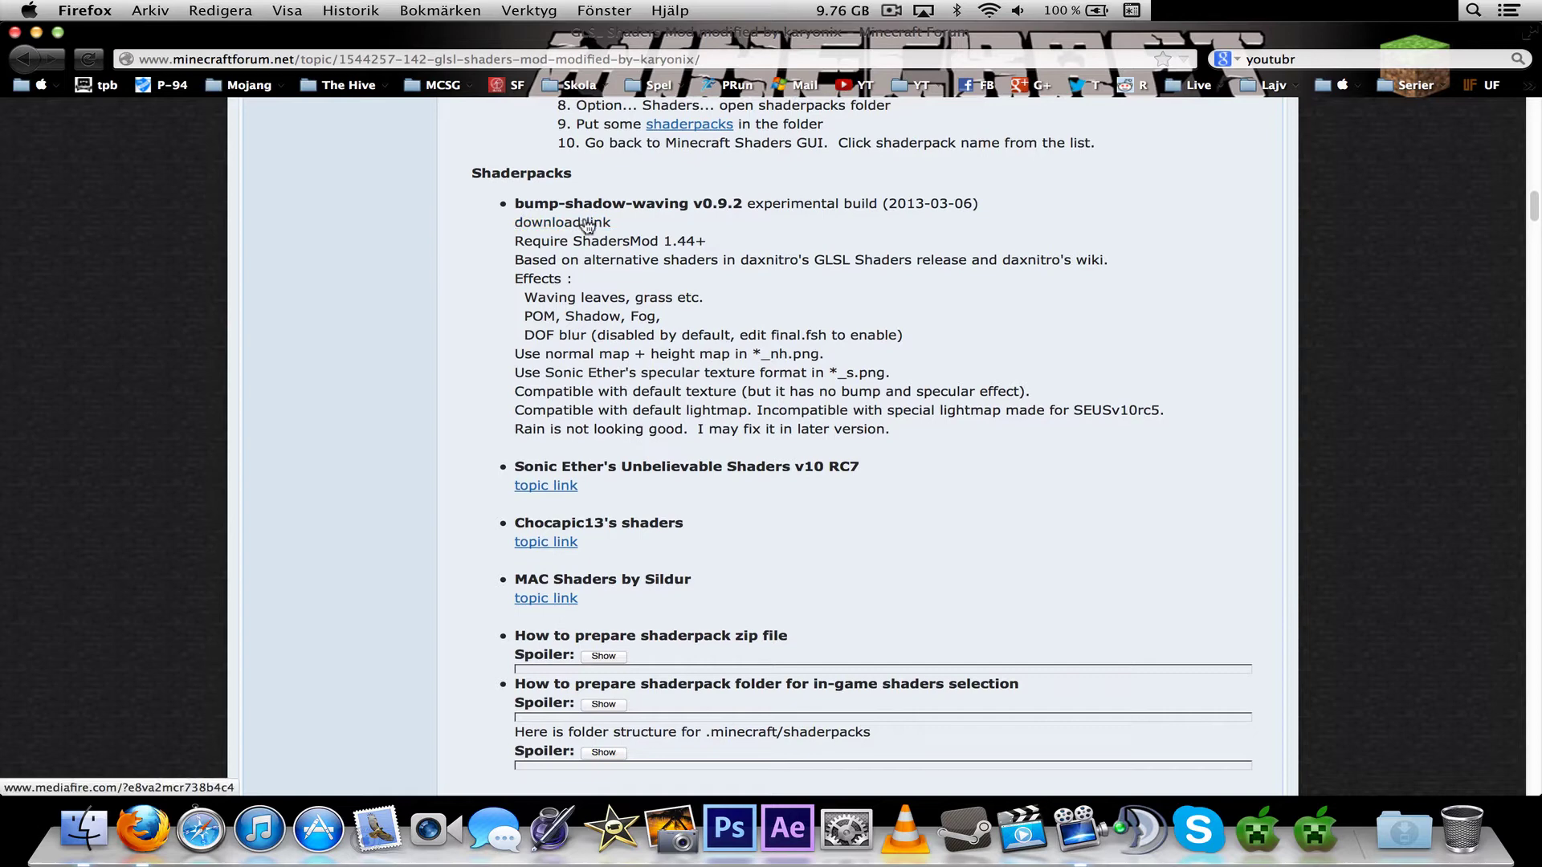
left_click(589, 225, "super")
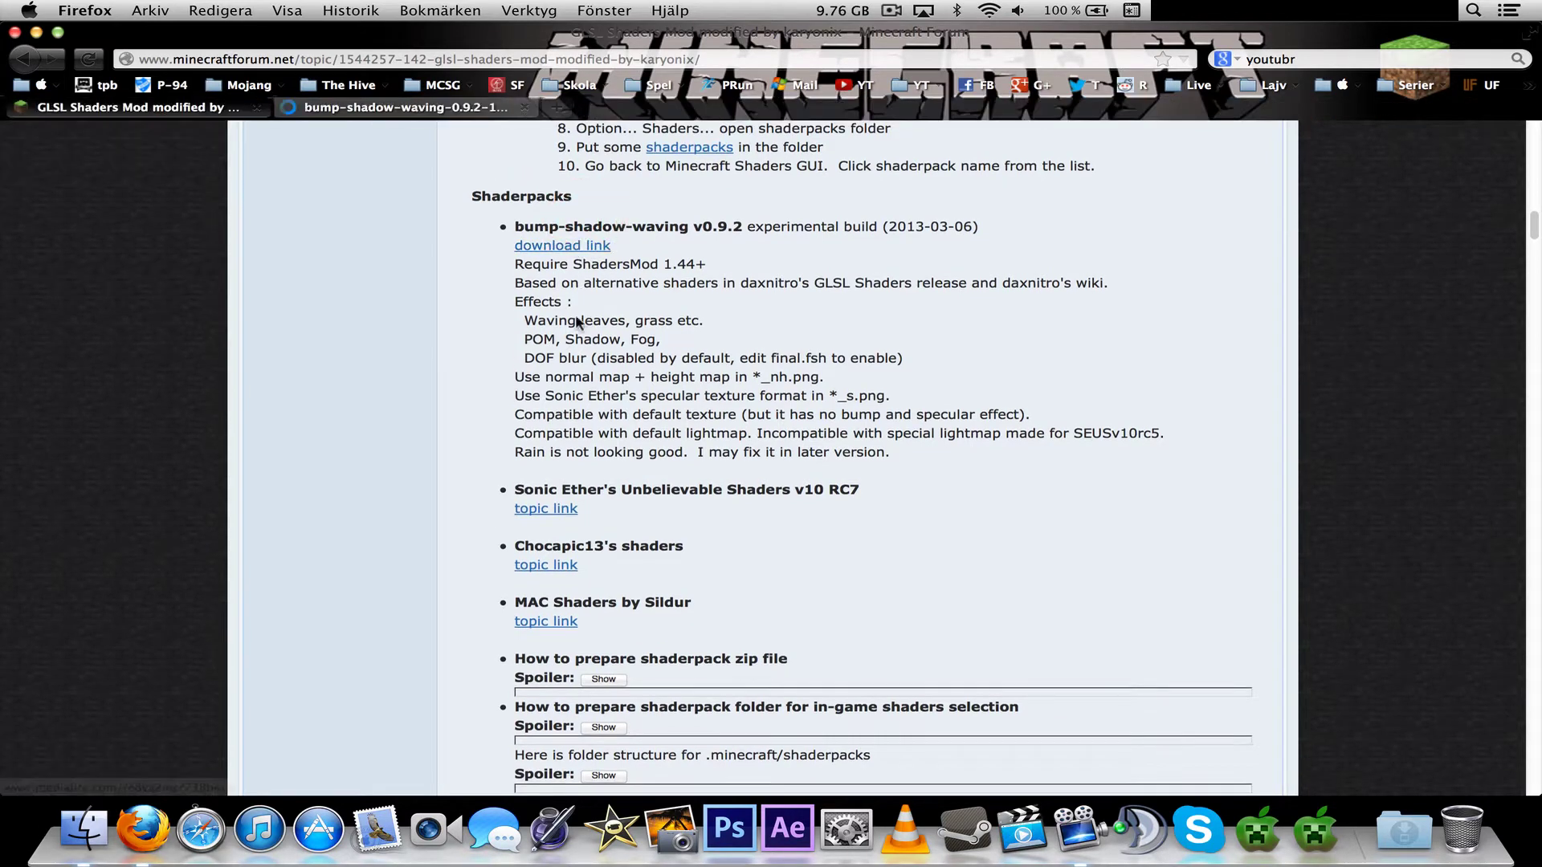
left_click(549, 511, "super")
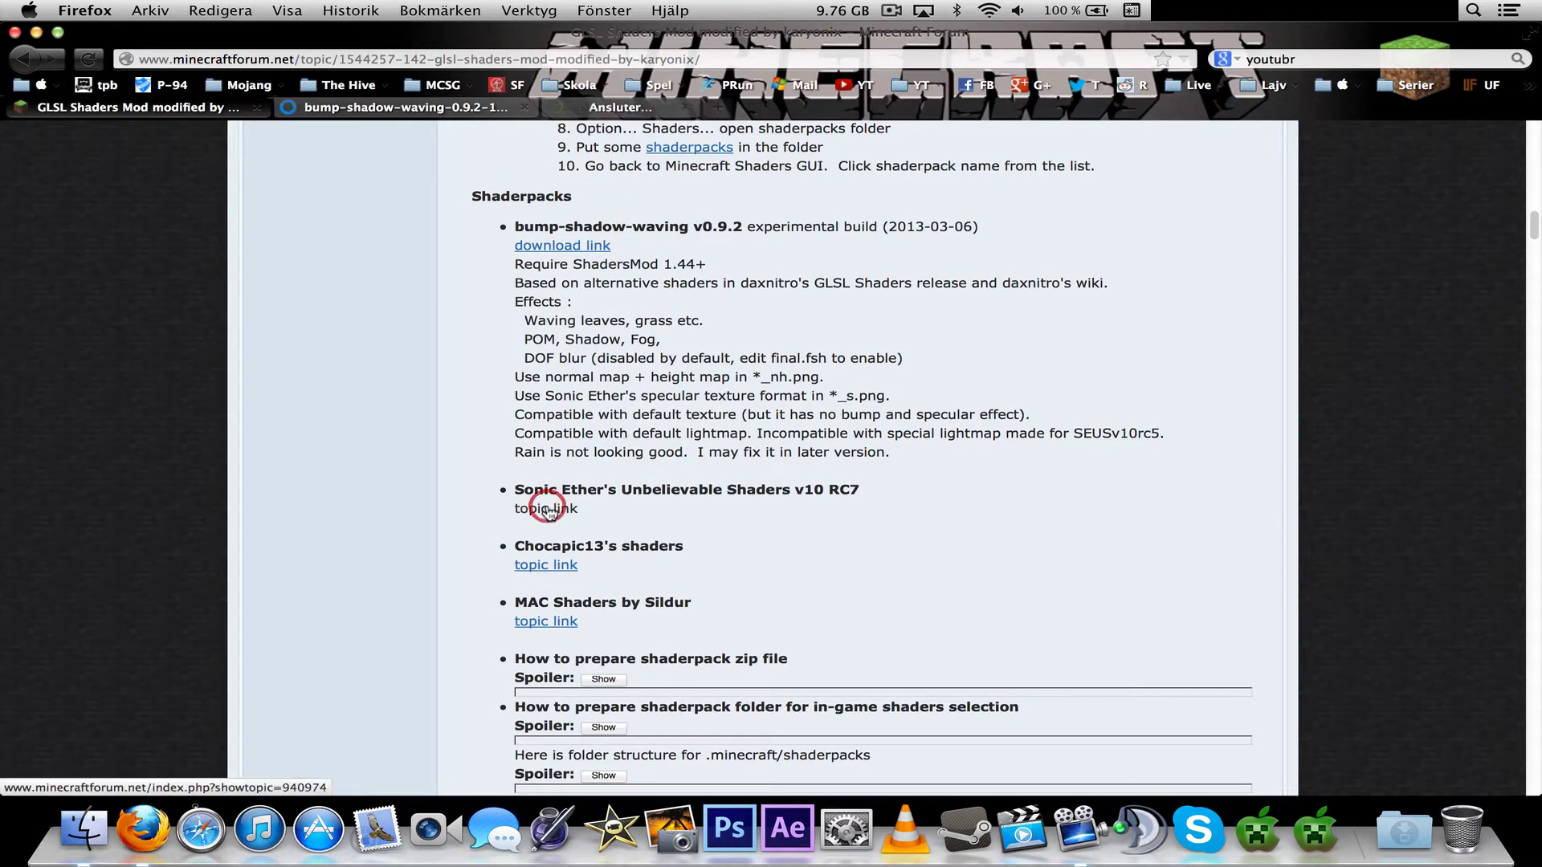
left_click(552, 568, "super")
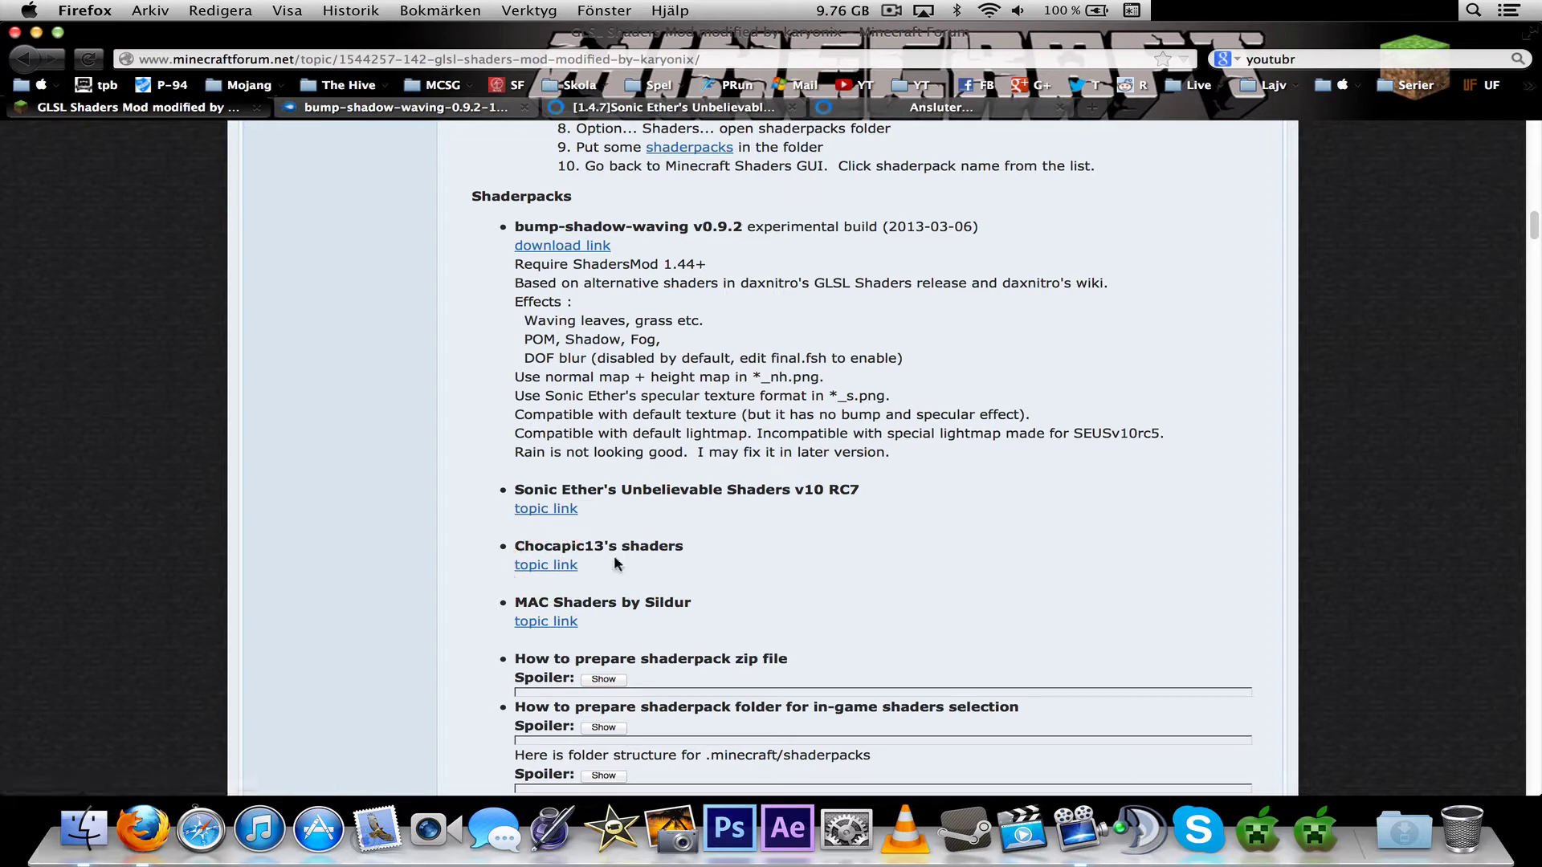
left_click(556, 623, "super")
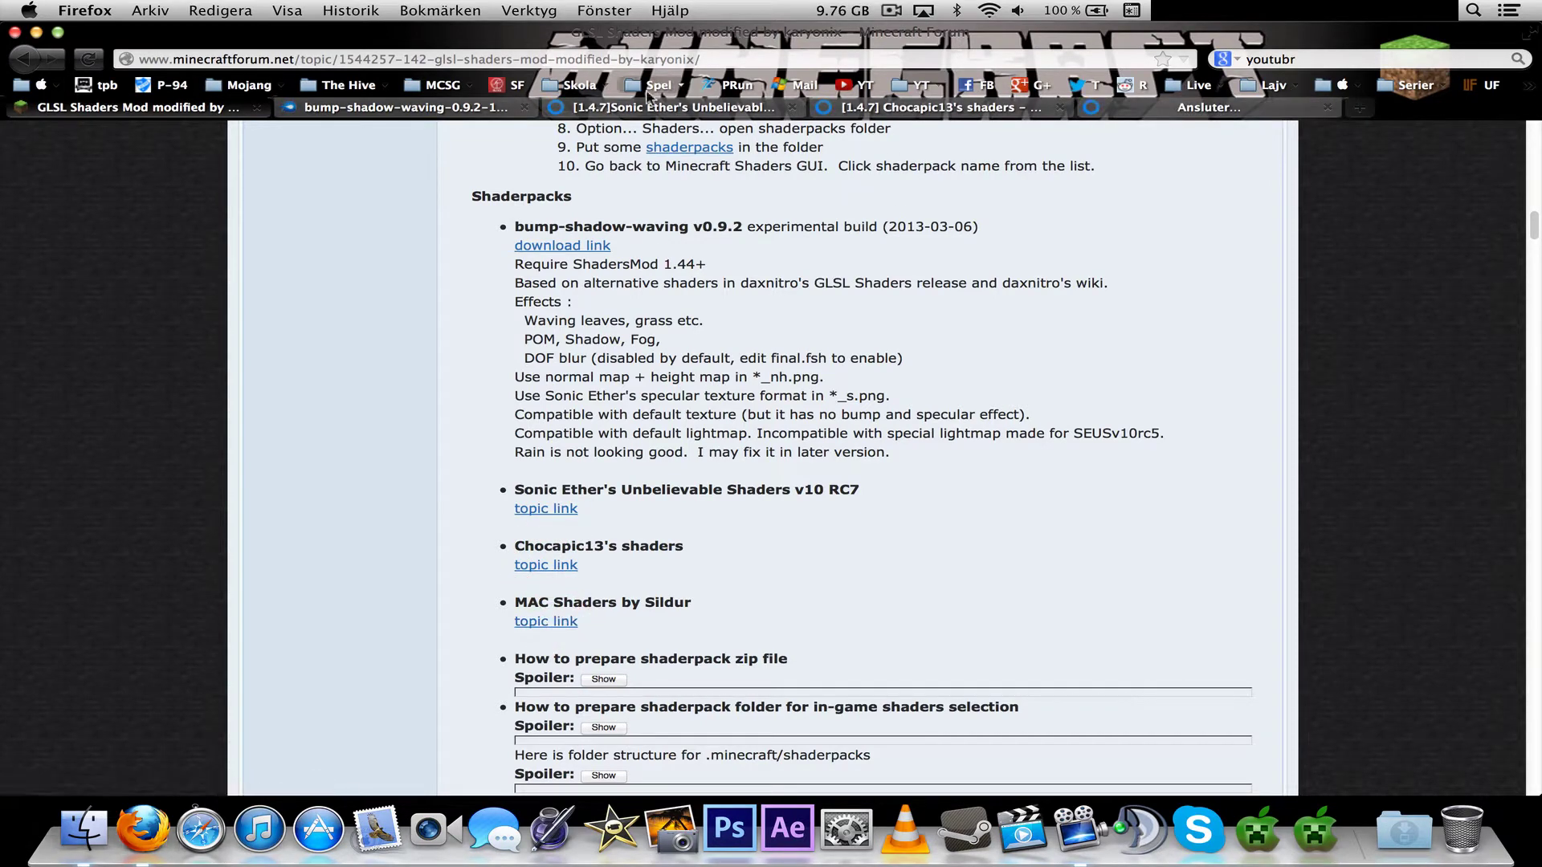
Step: Download and save bump-shadow-waving-0.9.2-130306.zip from its MediaFire page, and close that page
left_click(416, 107)
left_click(771, 612)
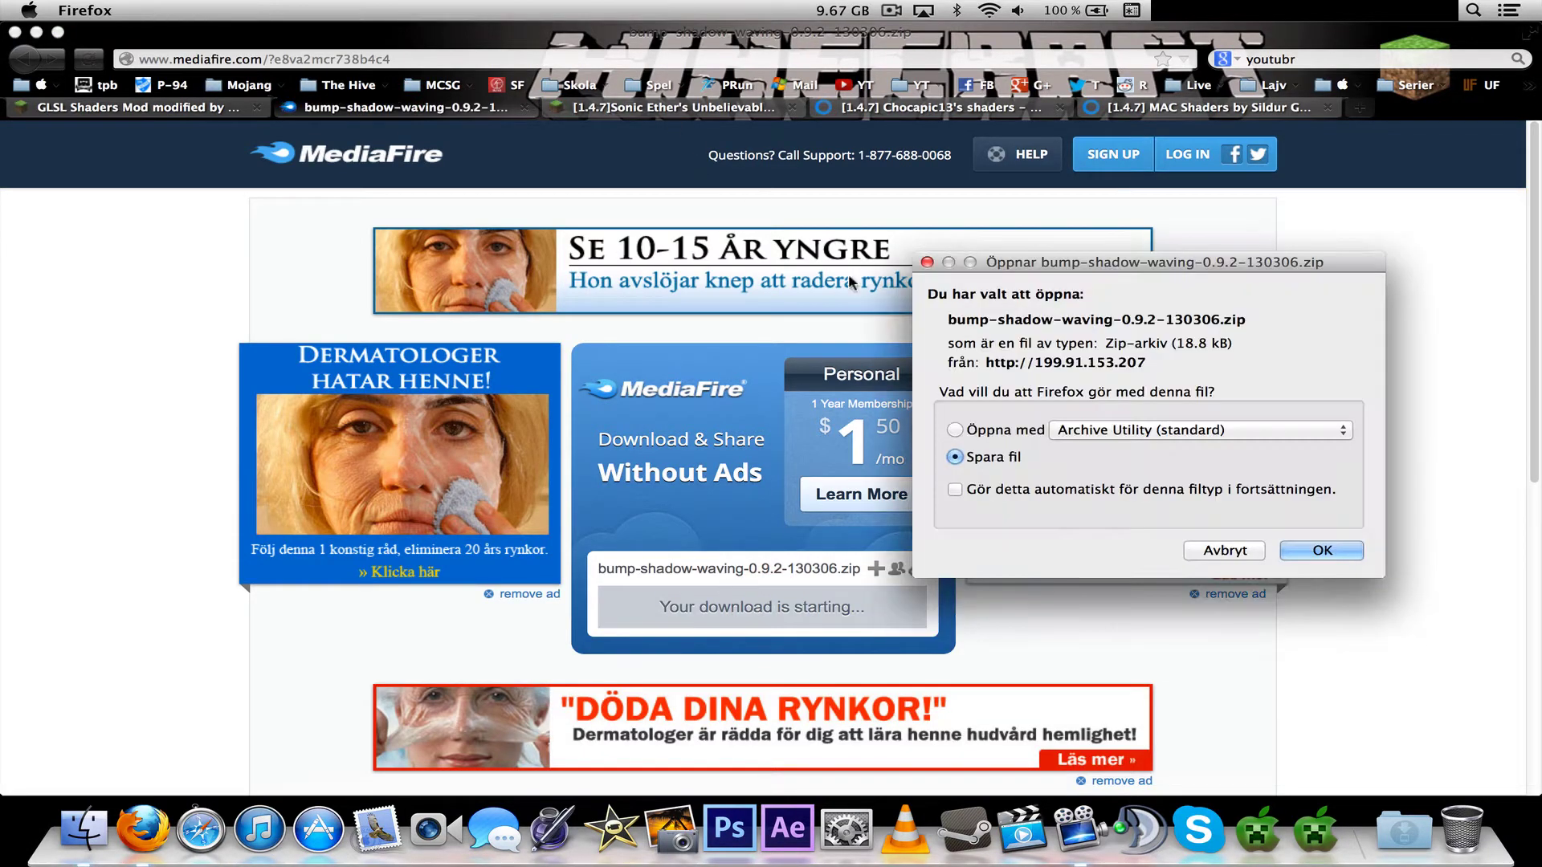
left_click(1308, 549)
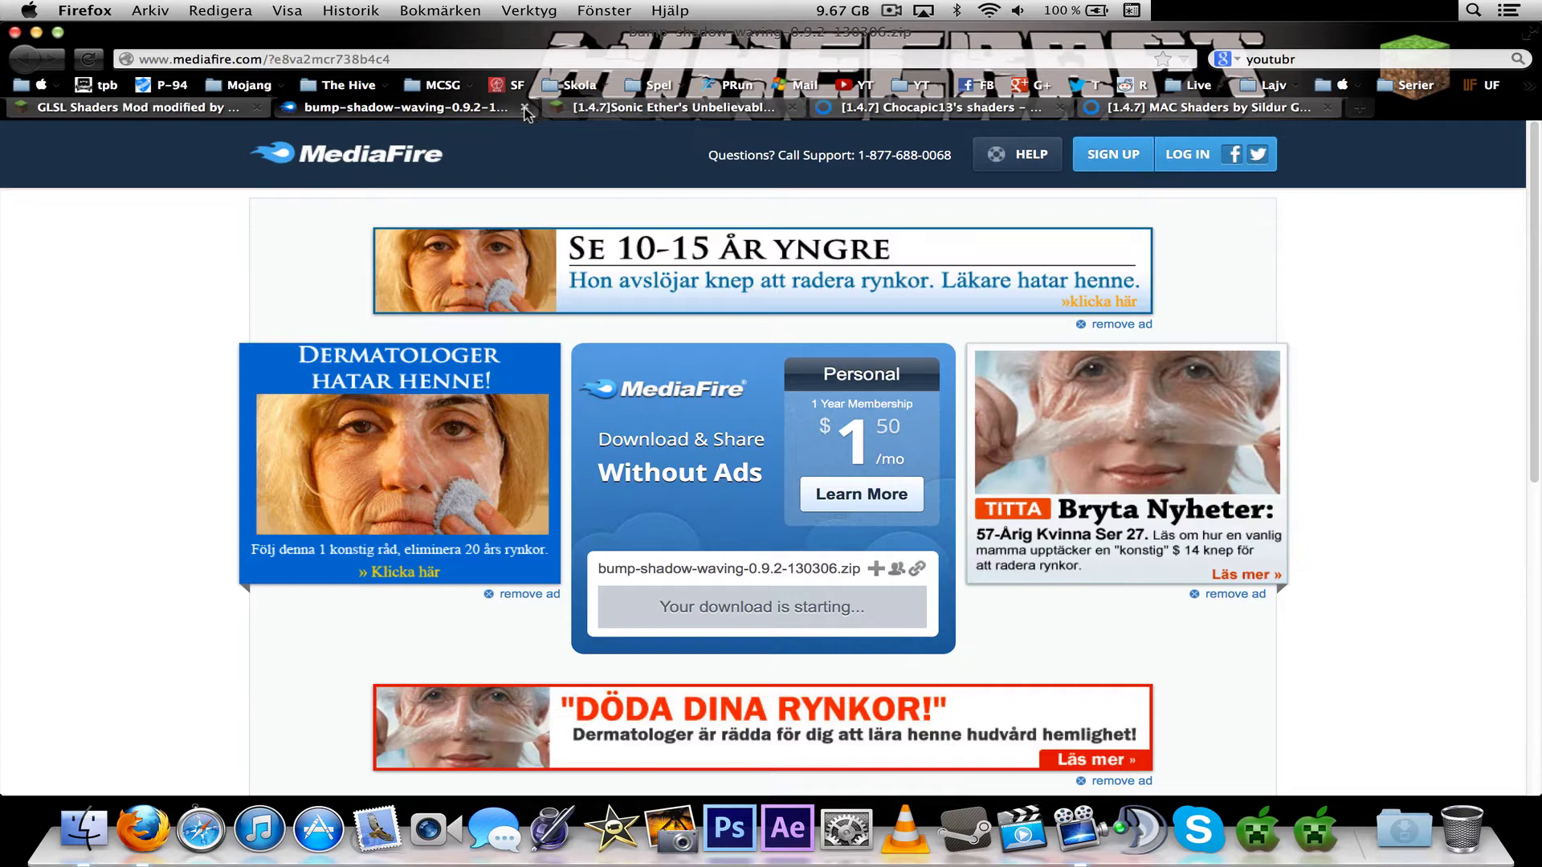
left_click(524, 111)
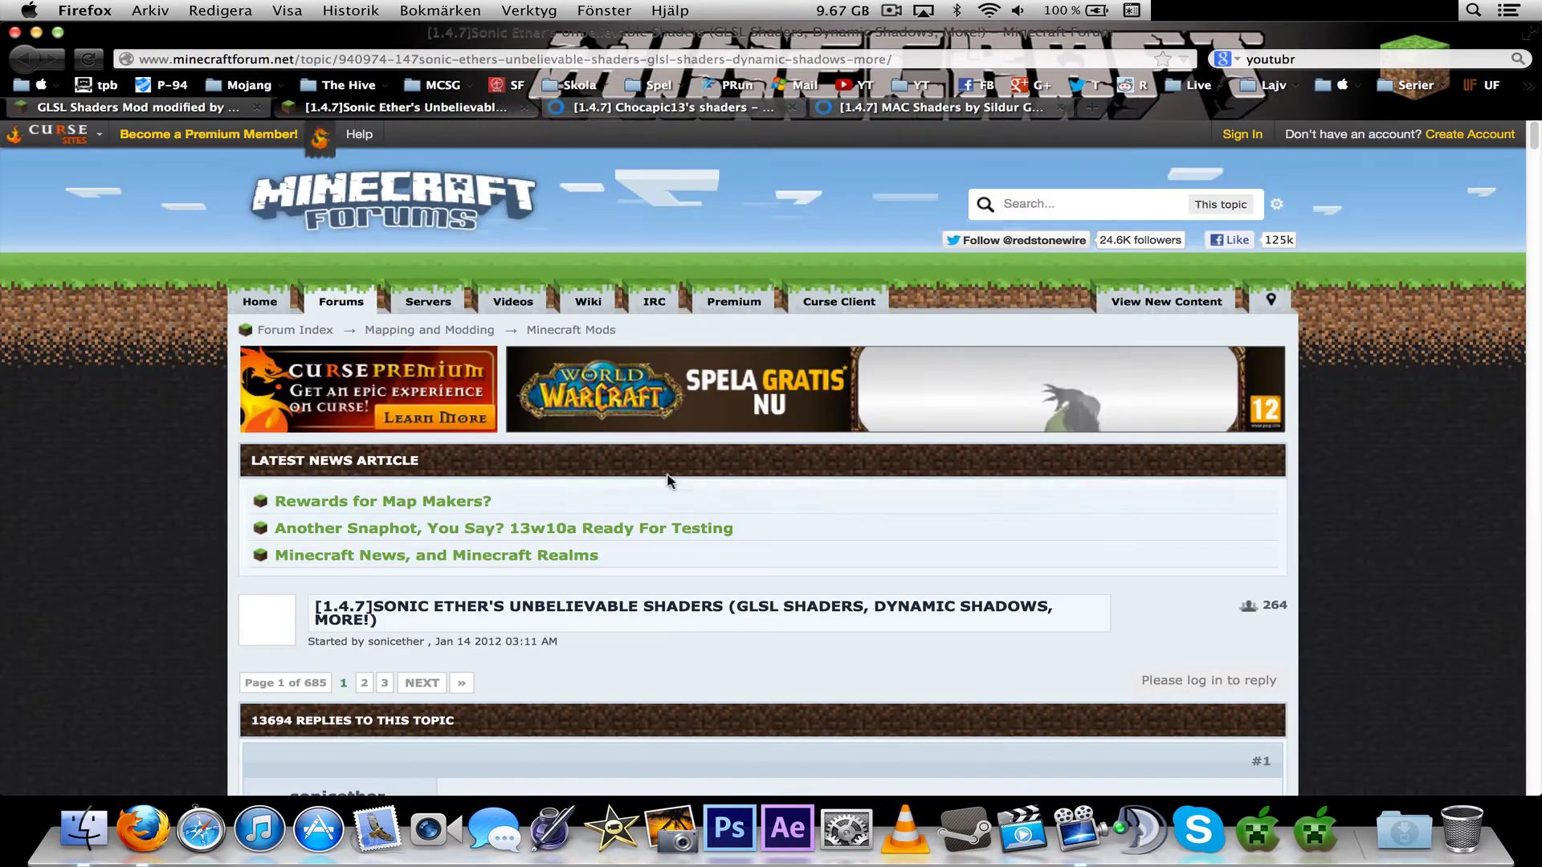
Step: Open the SEUS v10 RC7 Ultra download link in the Sonic Ether topic, and look through the downloaded files while the advertisement runs
scroll(650, 474, "down", 15)
scroll(642, 465, "down", 3)
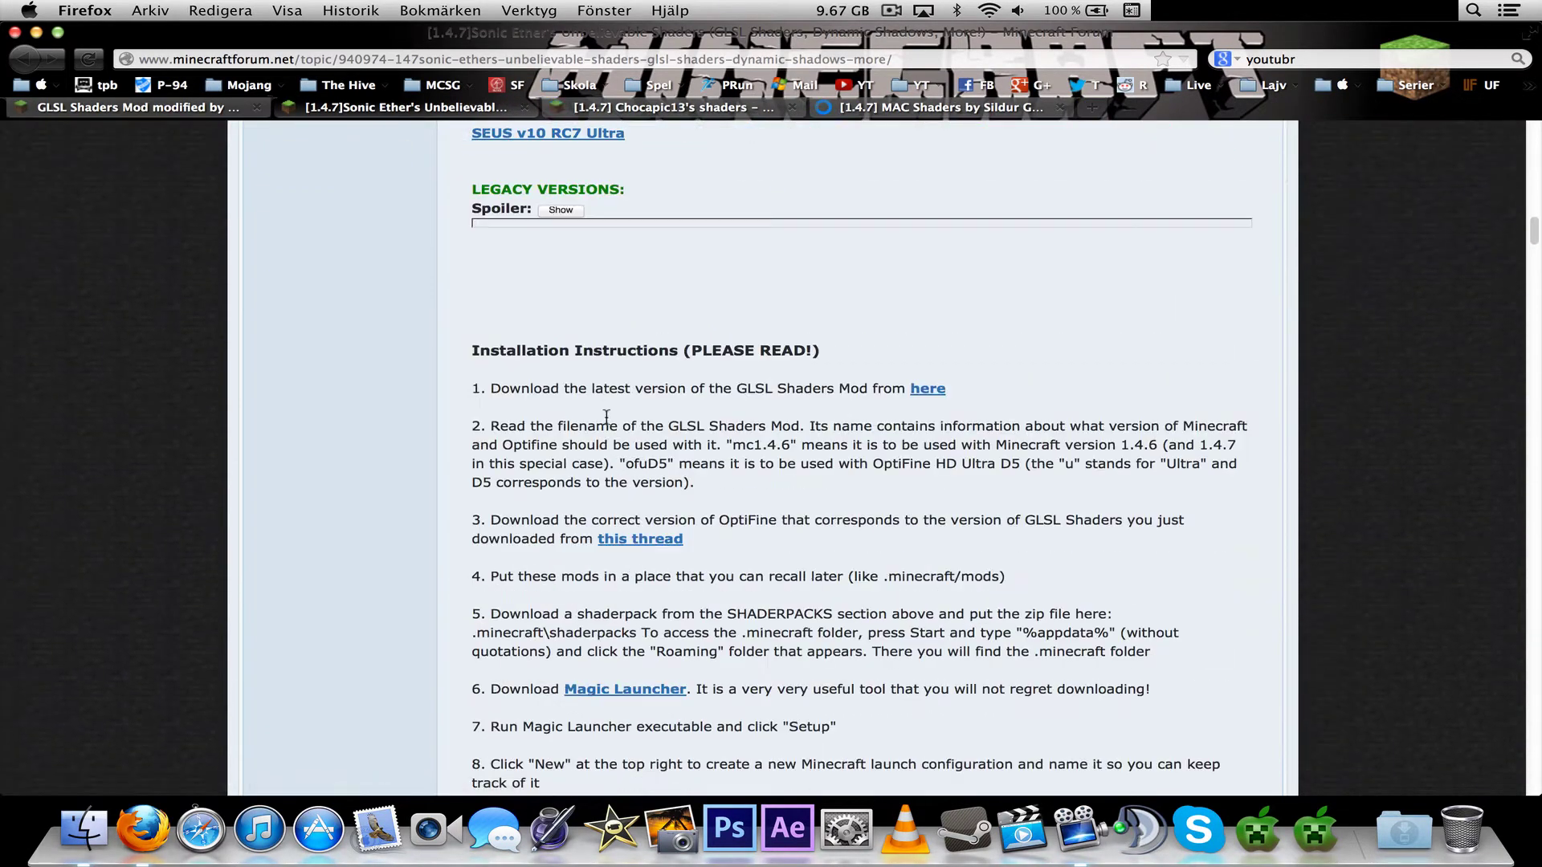
scroll(642, 465, "up", 4)
left_click(575, 277)
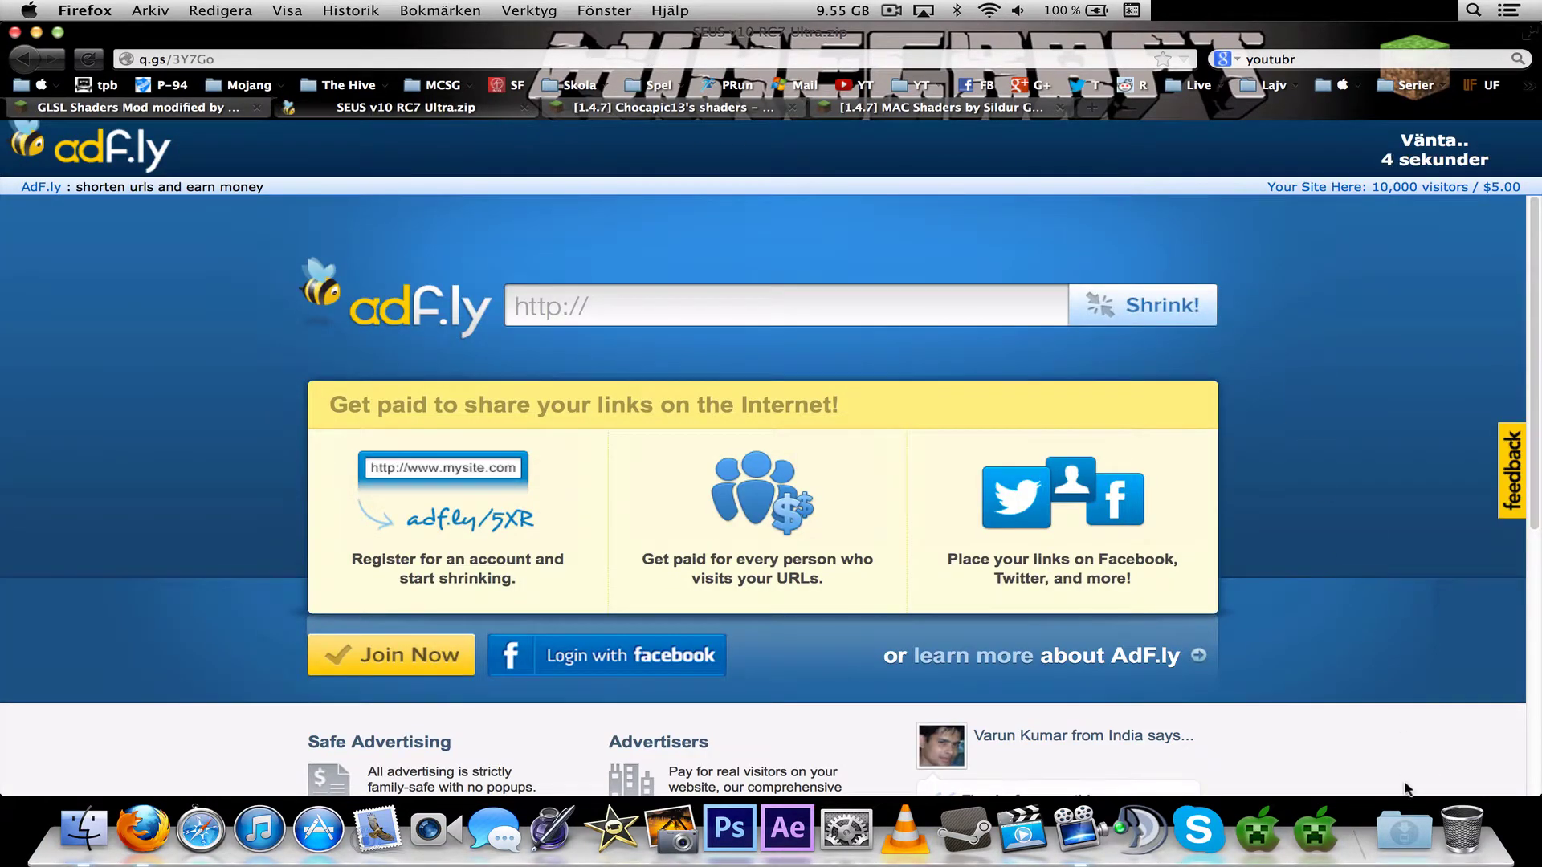
left_click(1404, 831)
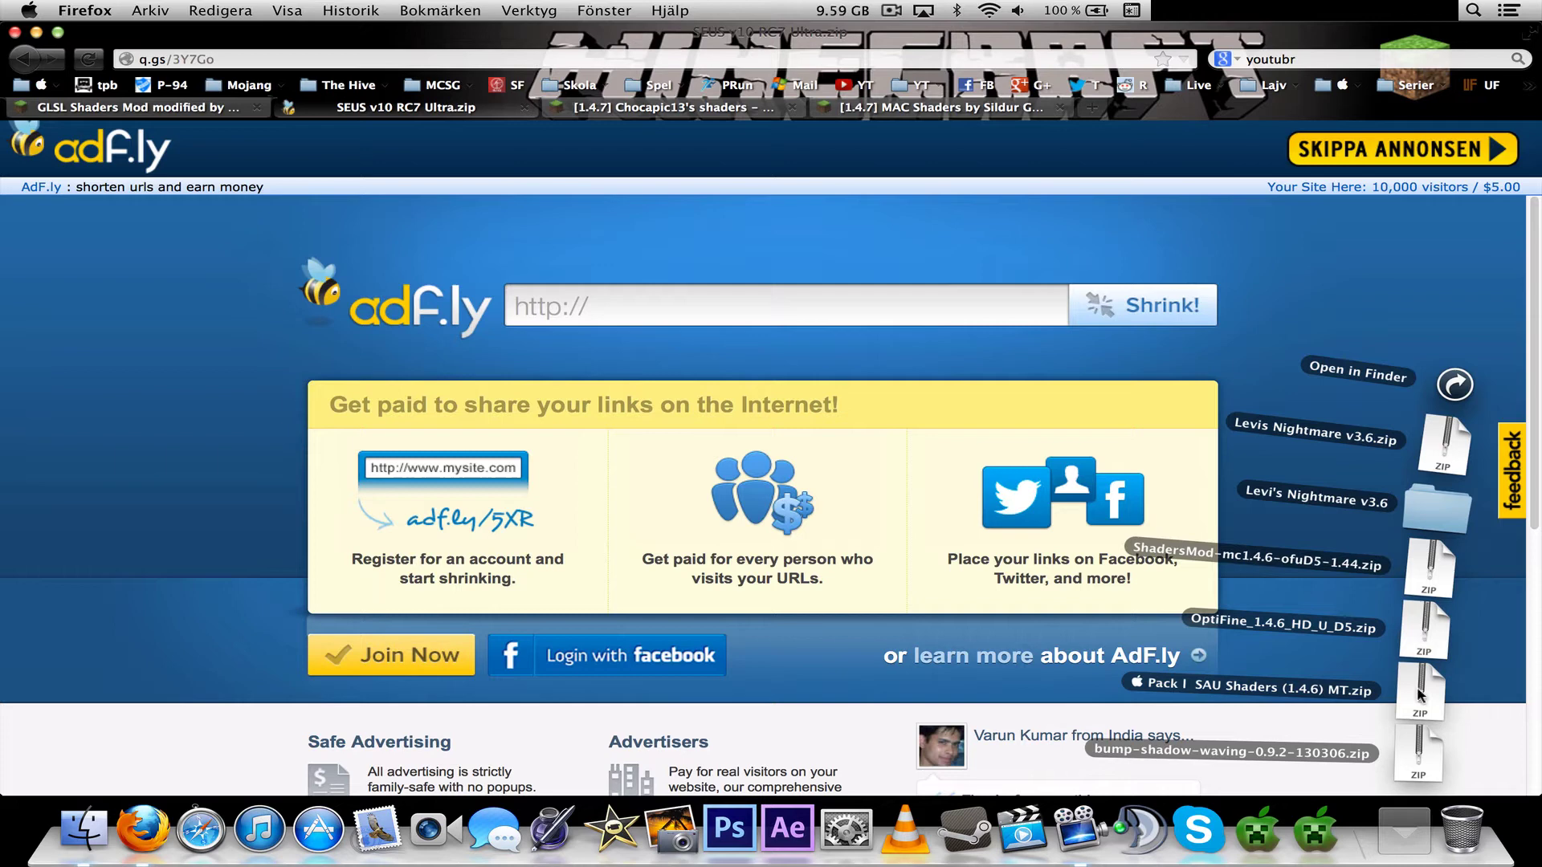
left_click(1403, 832)
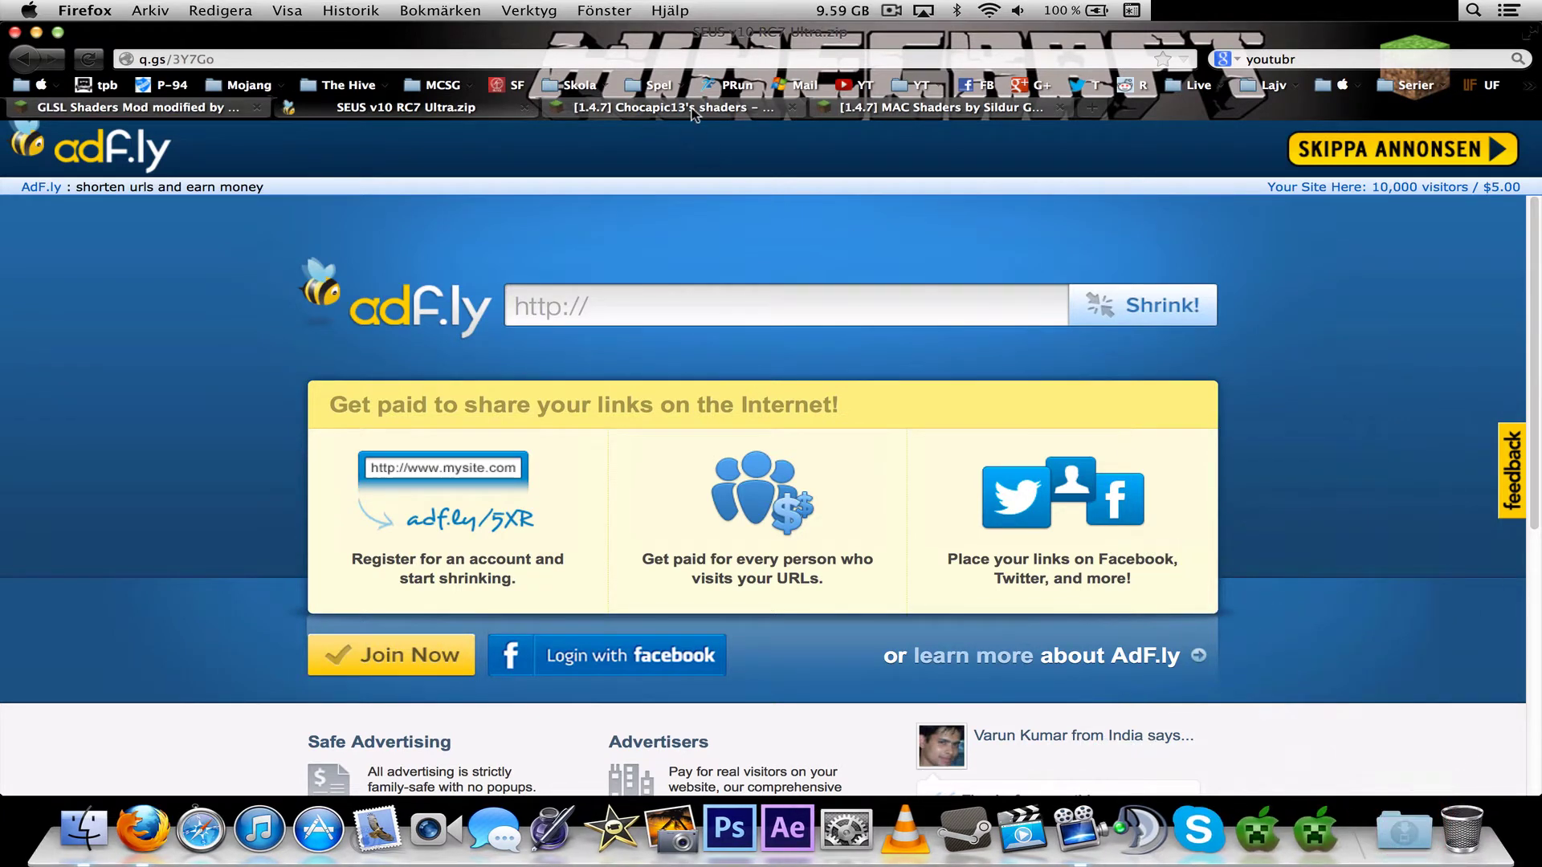
Step: Skip the AdF.ly advertisement, save SEUS v10 RC7 Ultra.zip from MediaFire, and close its page
left_click(1385, 152)
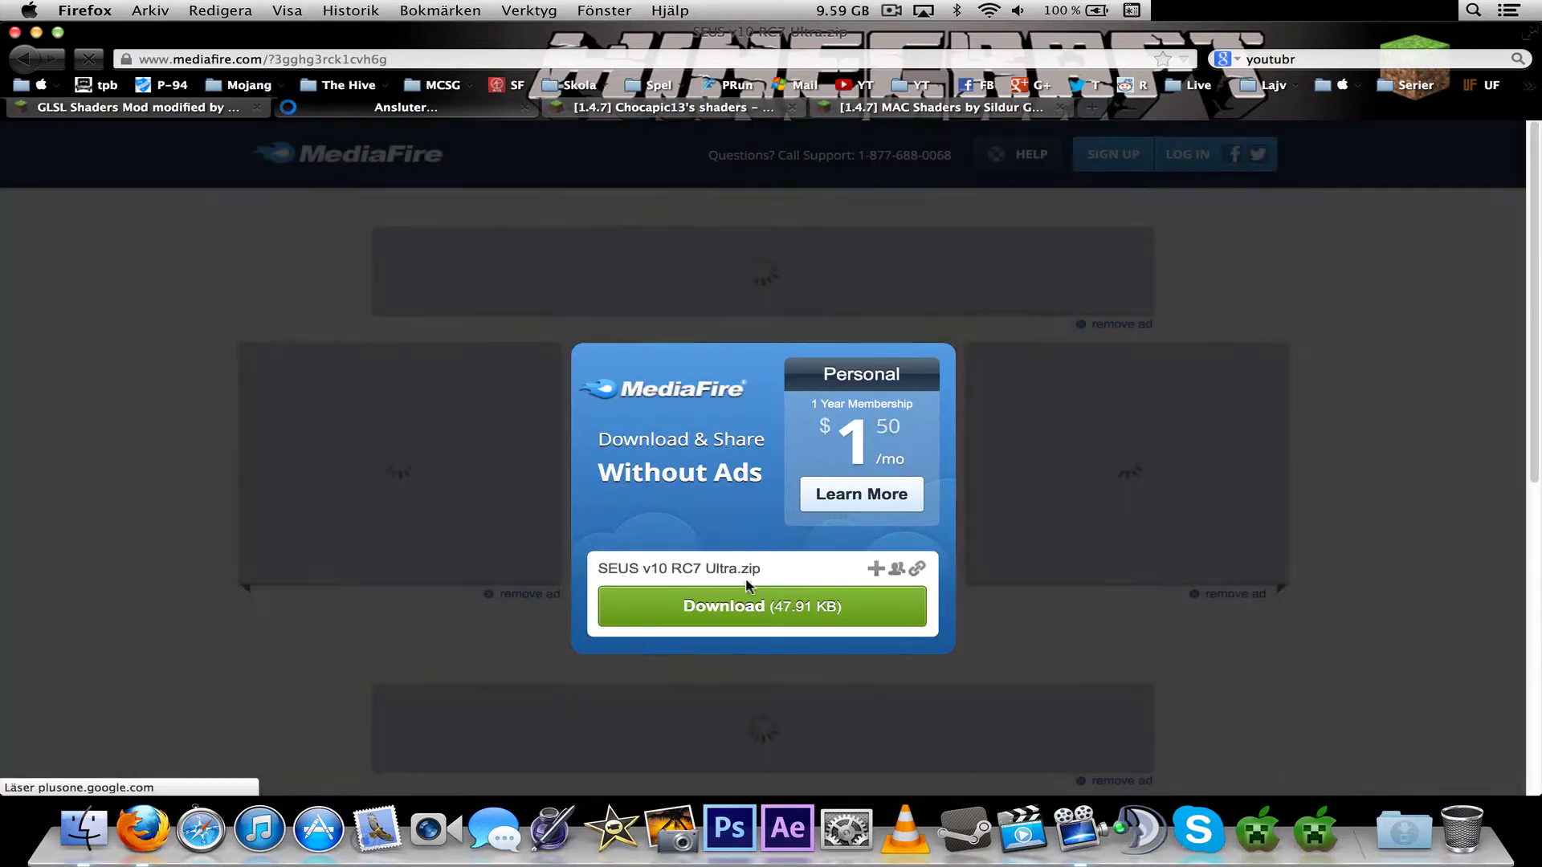
left_click(739, 598)
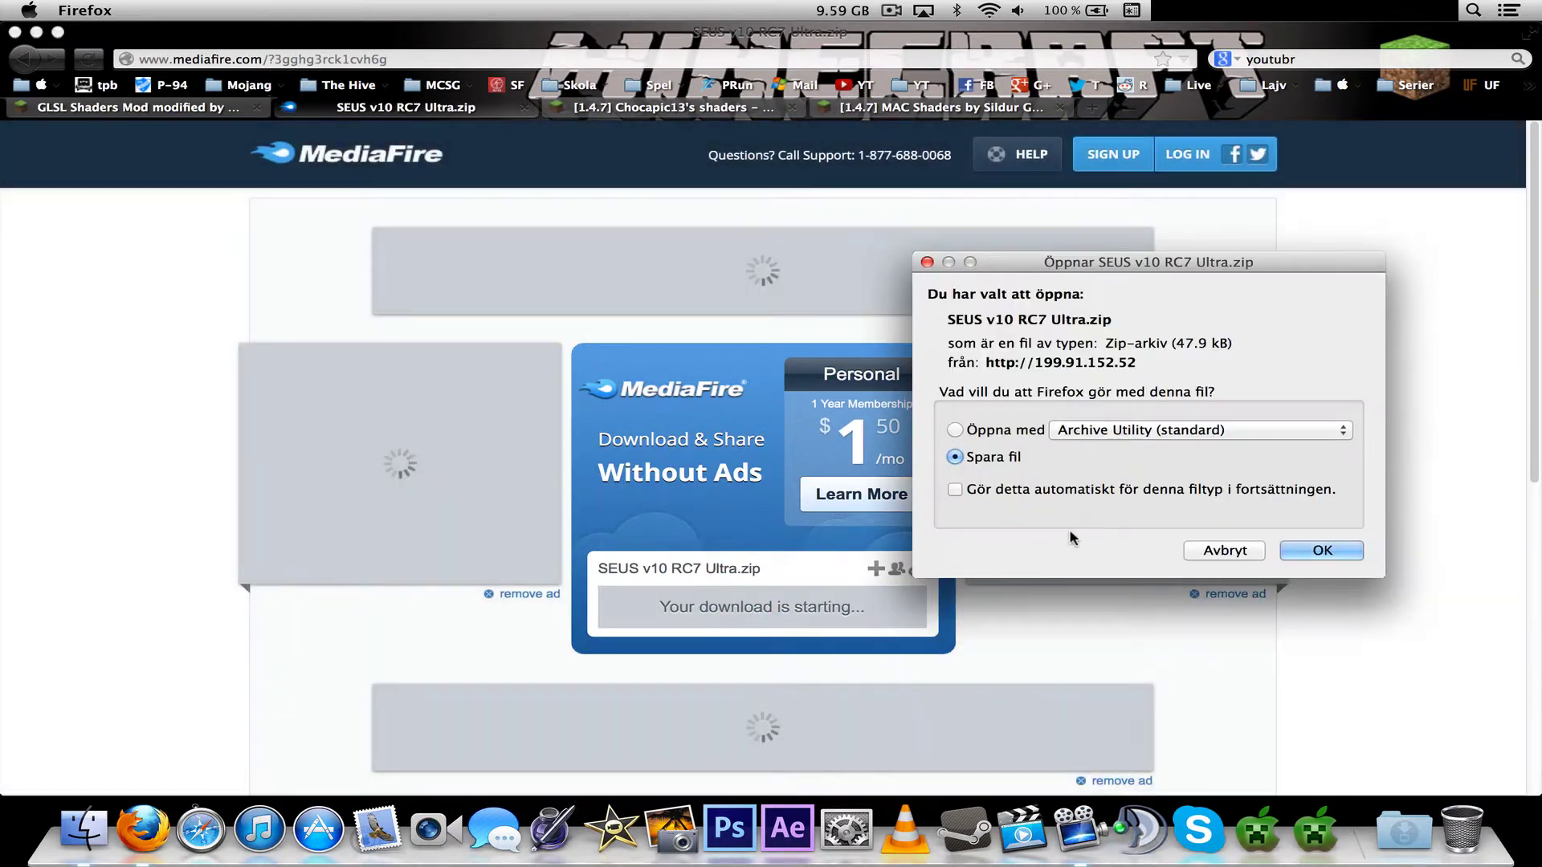
left_click(1318, 549)
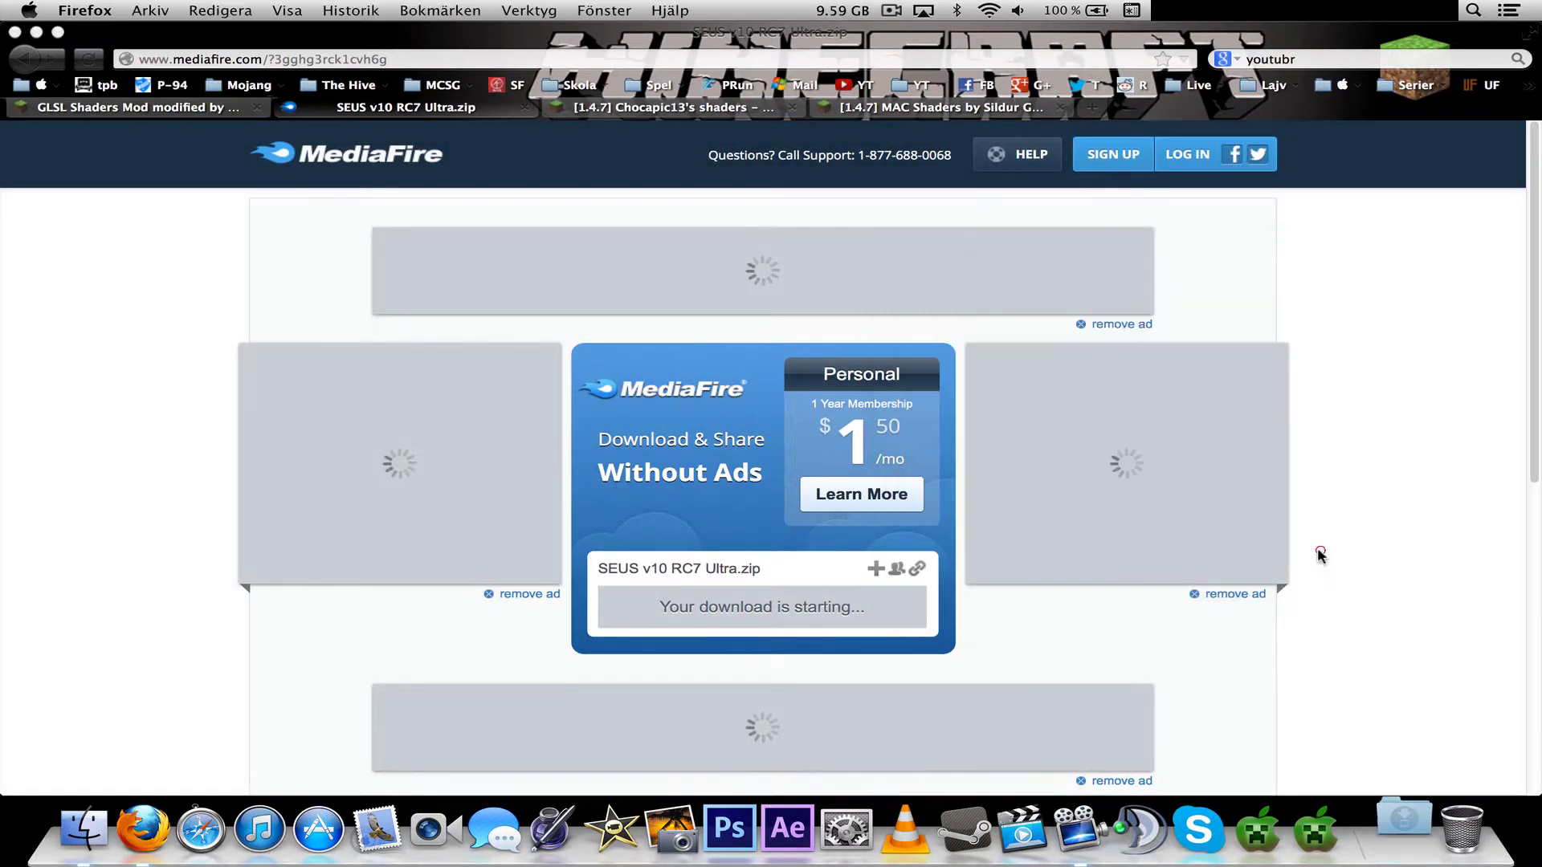
left_click(524, 107)
Step: Locate and highlight the Preview v3-3 download line in Chocapic13's shaders topic, and close the topic
scroll(739, 444, "down", 20)
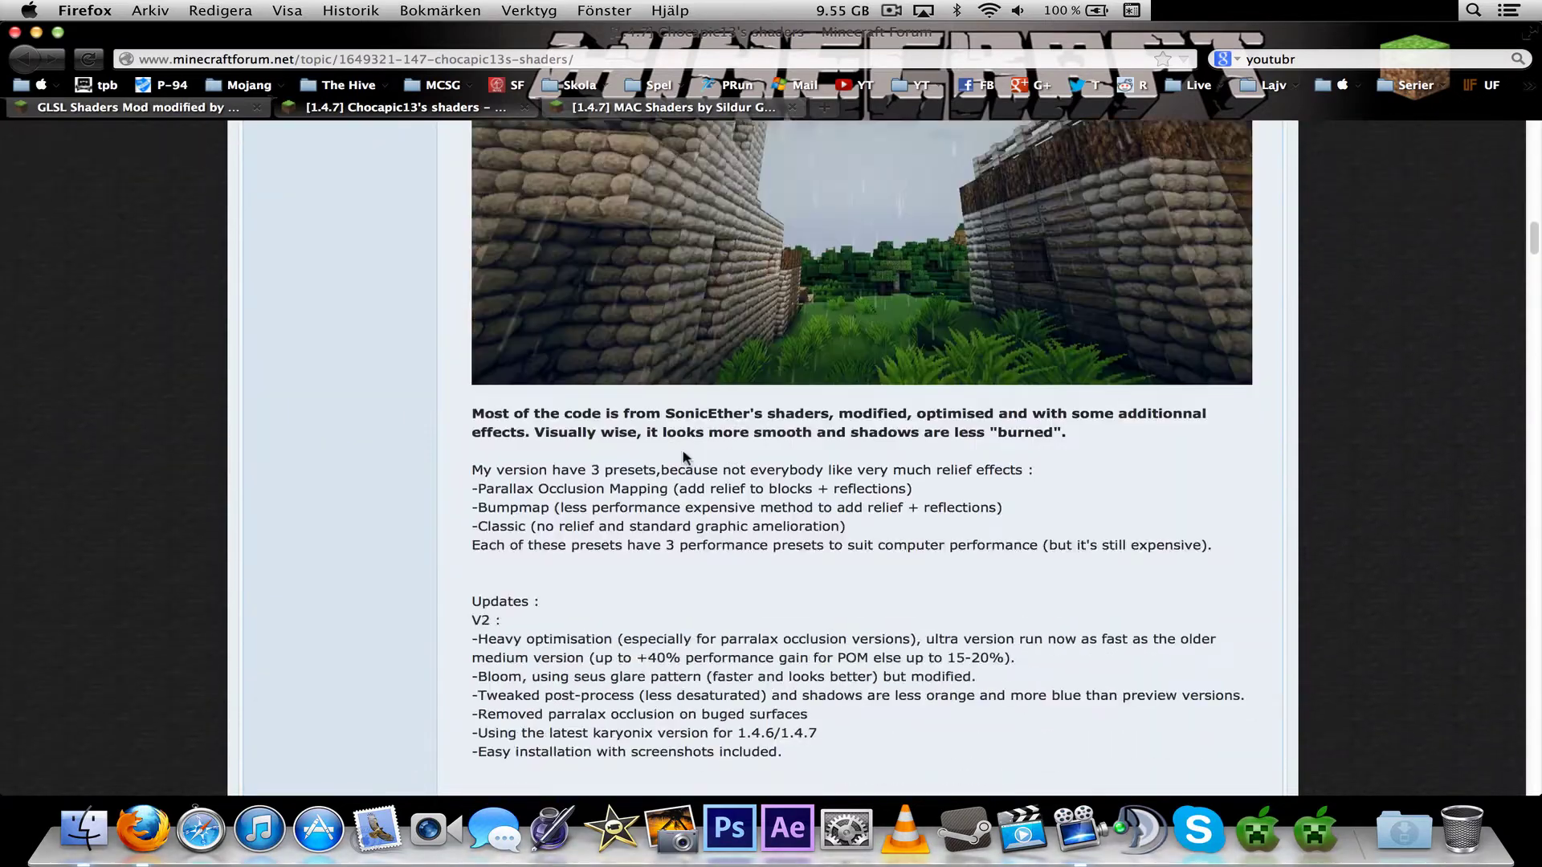
scroll(480, 464, "down", 15)
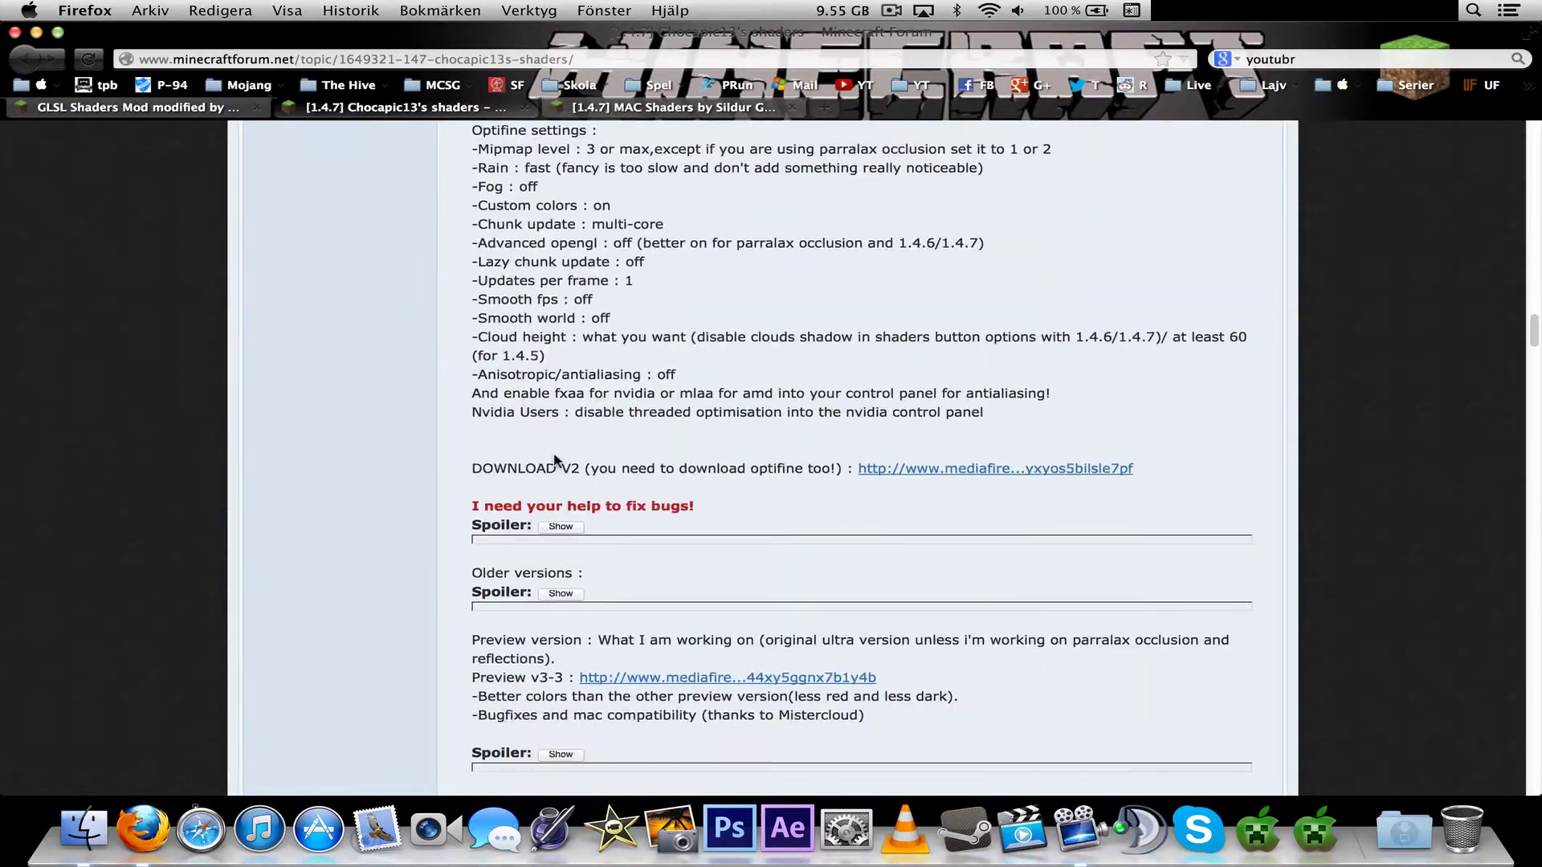
scroll(883, 472, "down", 5)
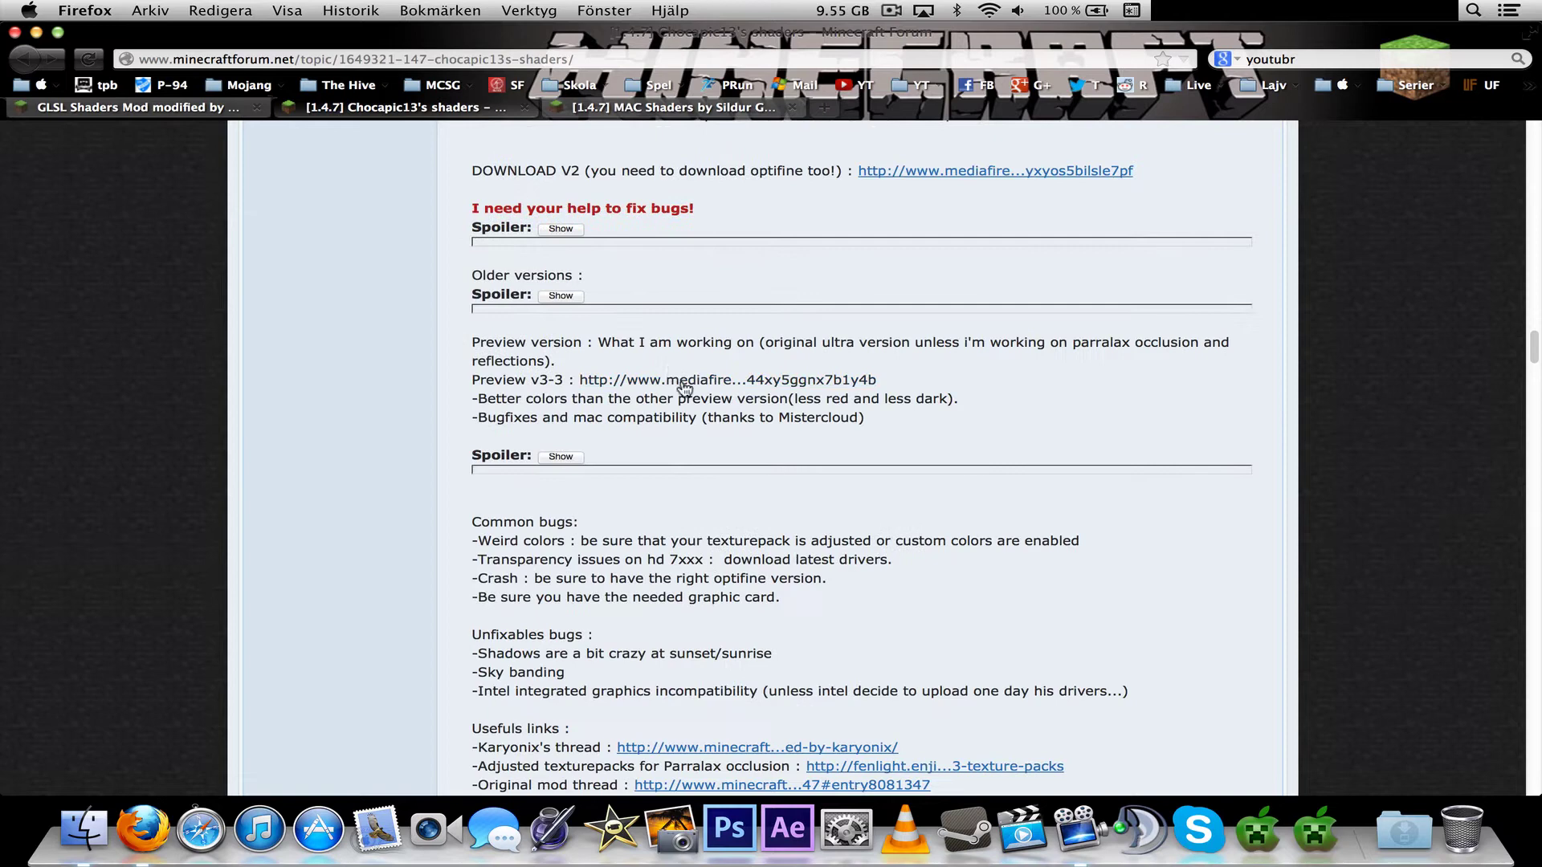
left_click_drag(472, 381, 977, 378)
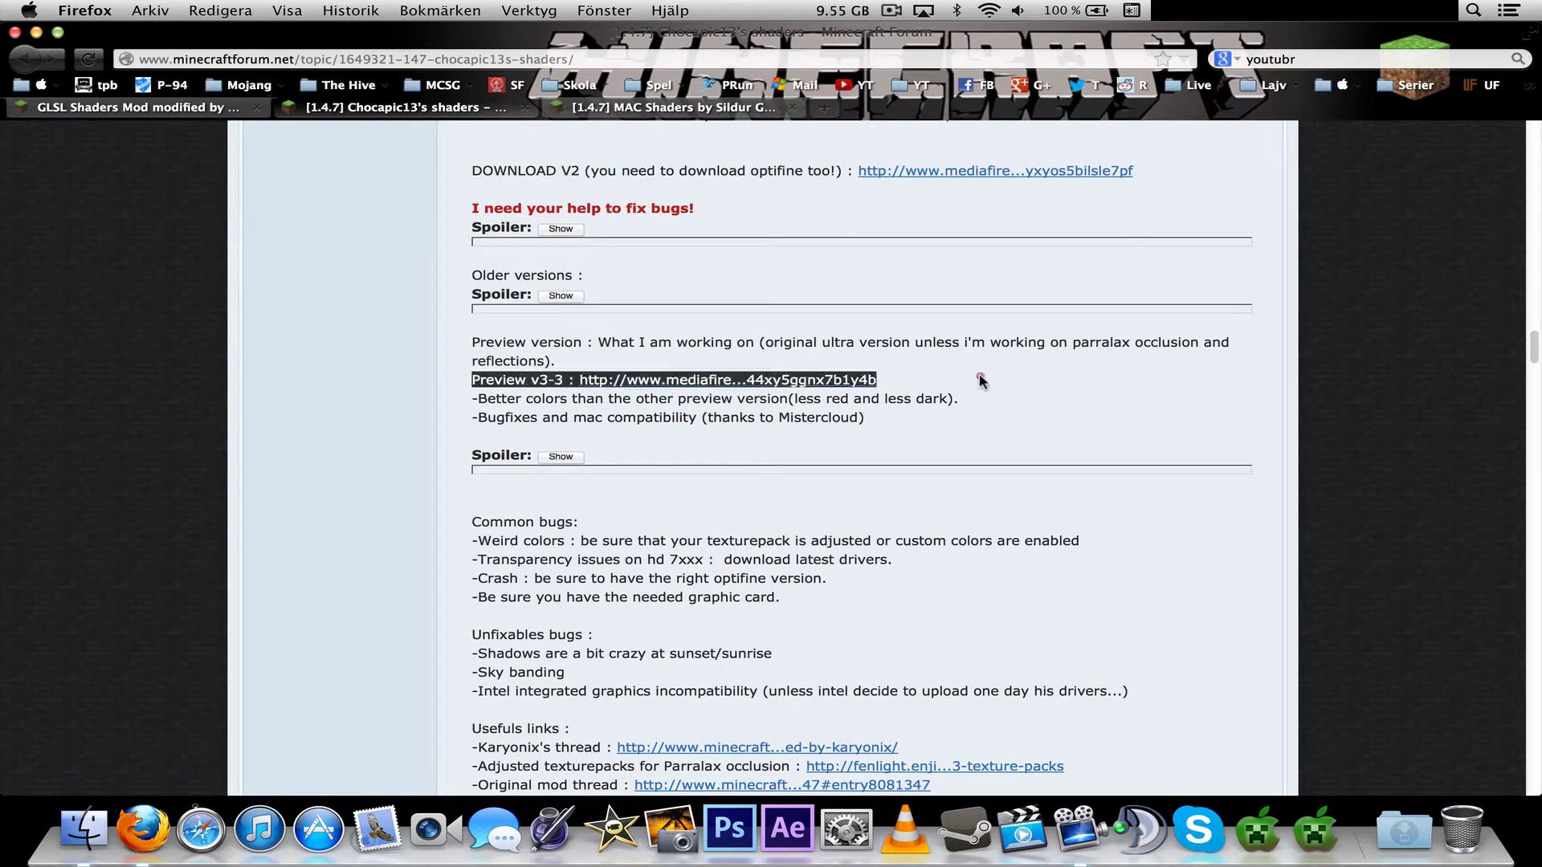
left_click(980, 376)
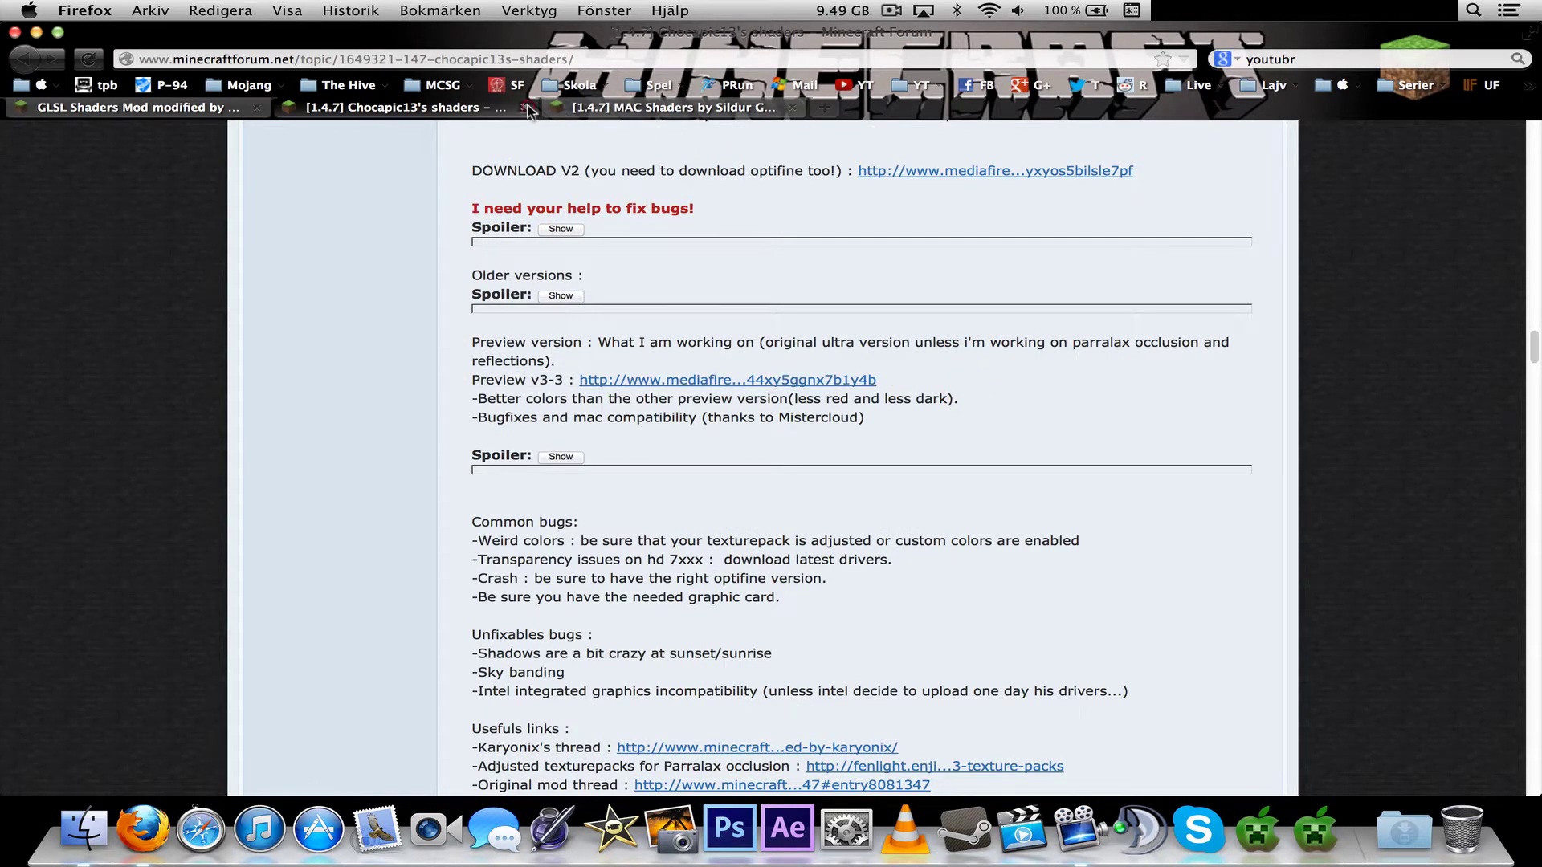
left_click(560, 112)
Step: Download and save Sildurs intel shaders T7.4.zip for the MAC Shaders by Sildur, and quit Firefox
scroll(471, 356, "down", 20)
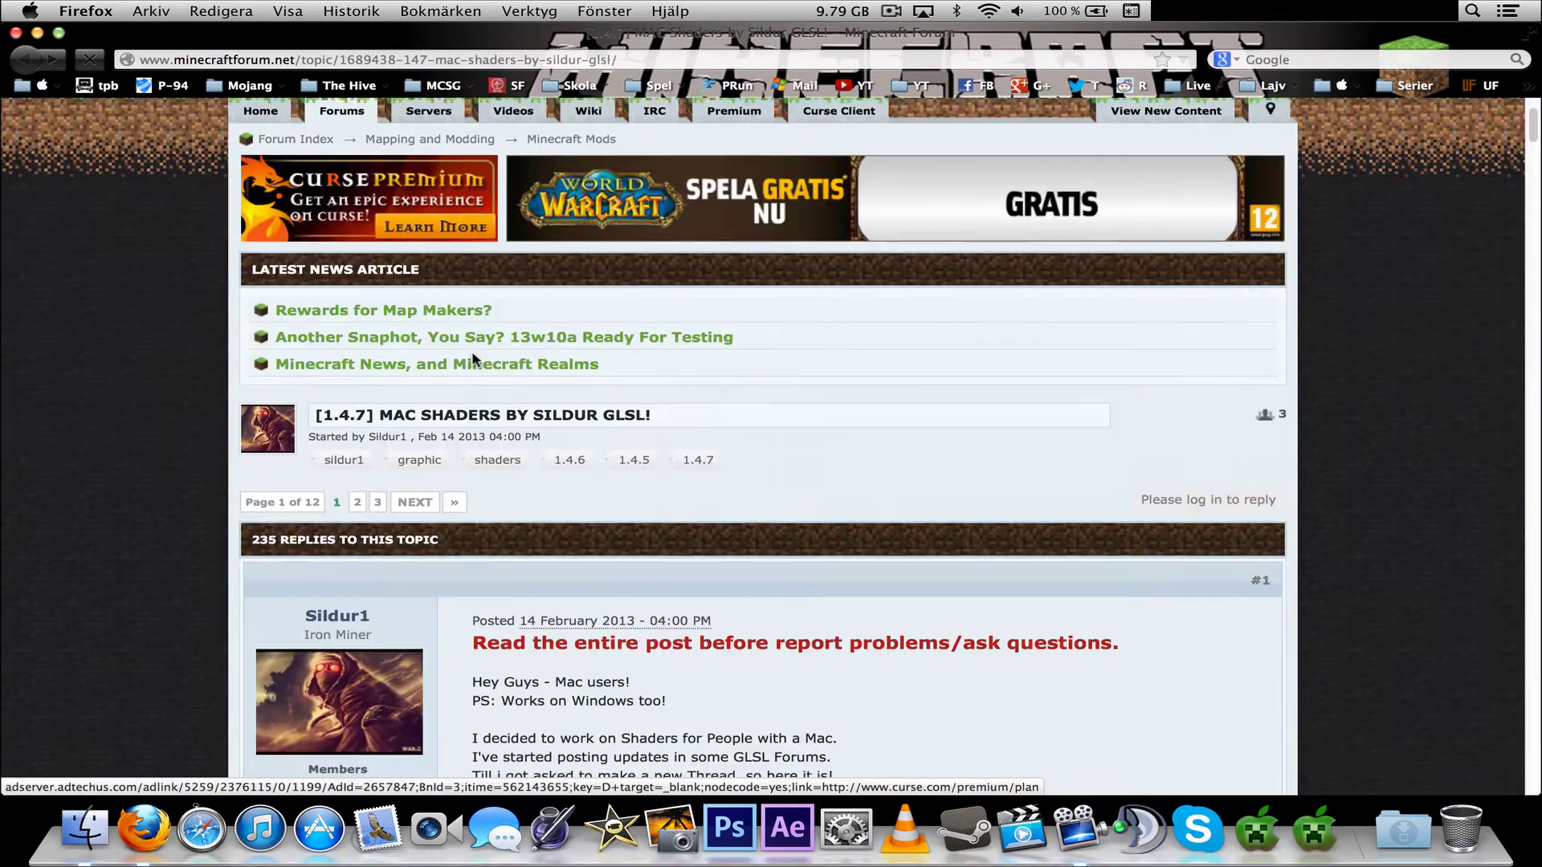
scroll(472, 382, "down", 15)
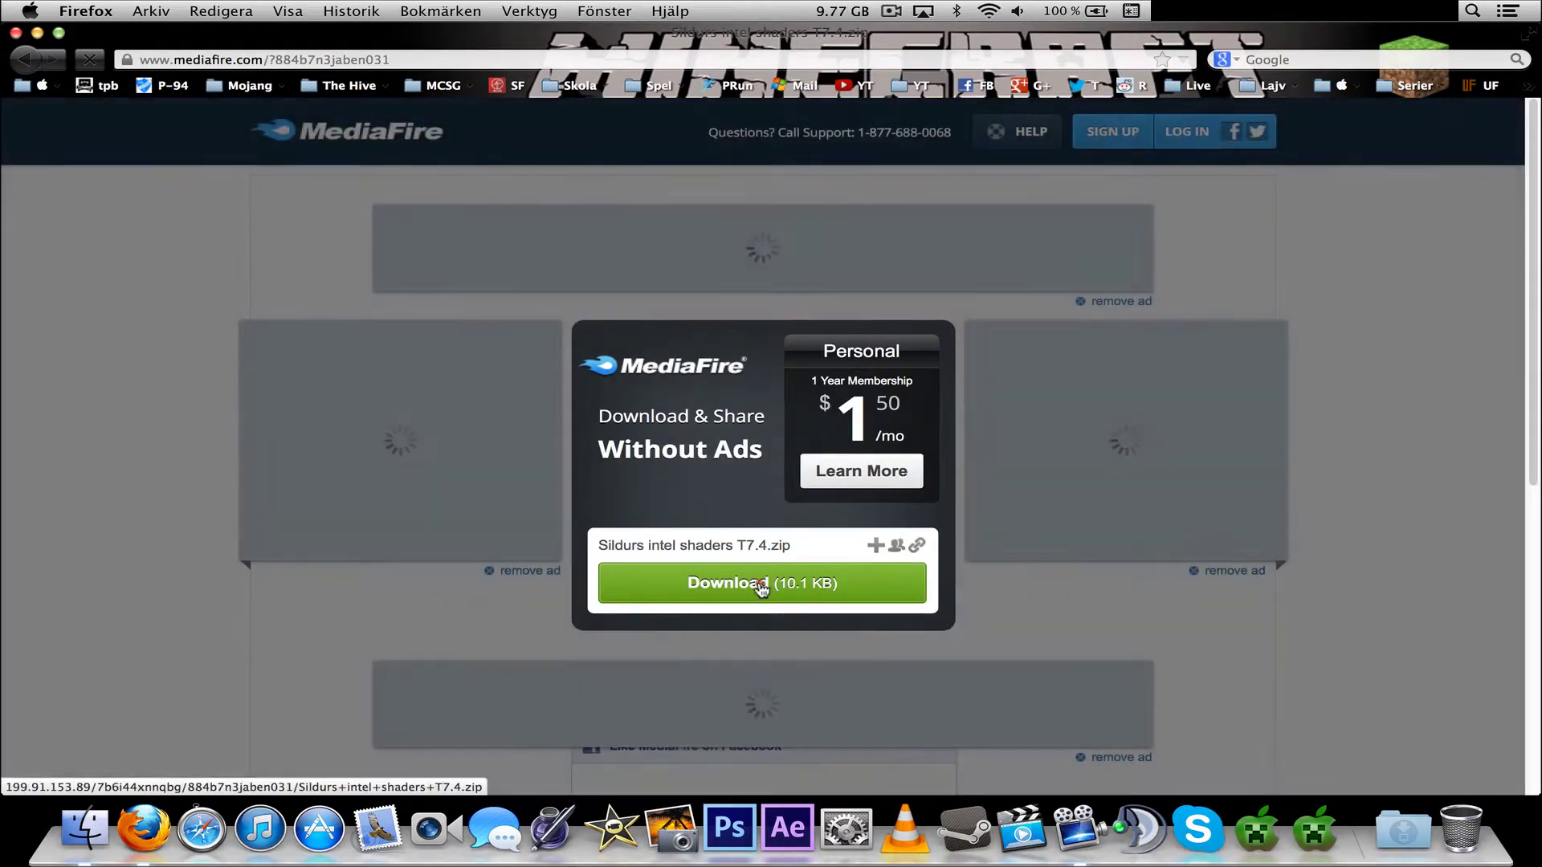
left_click(761, 591)
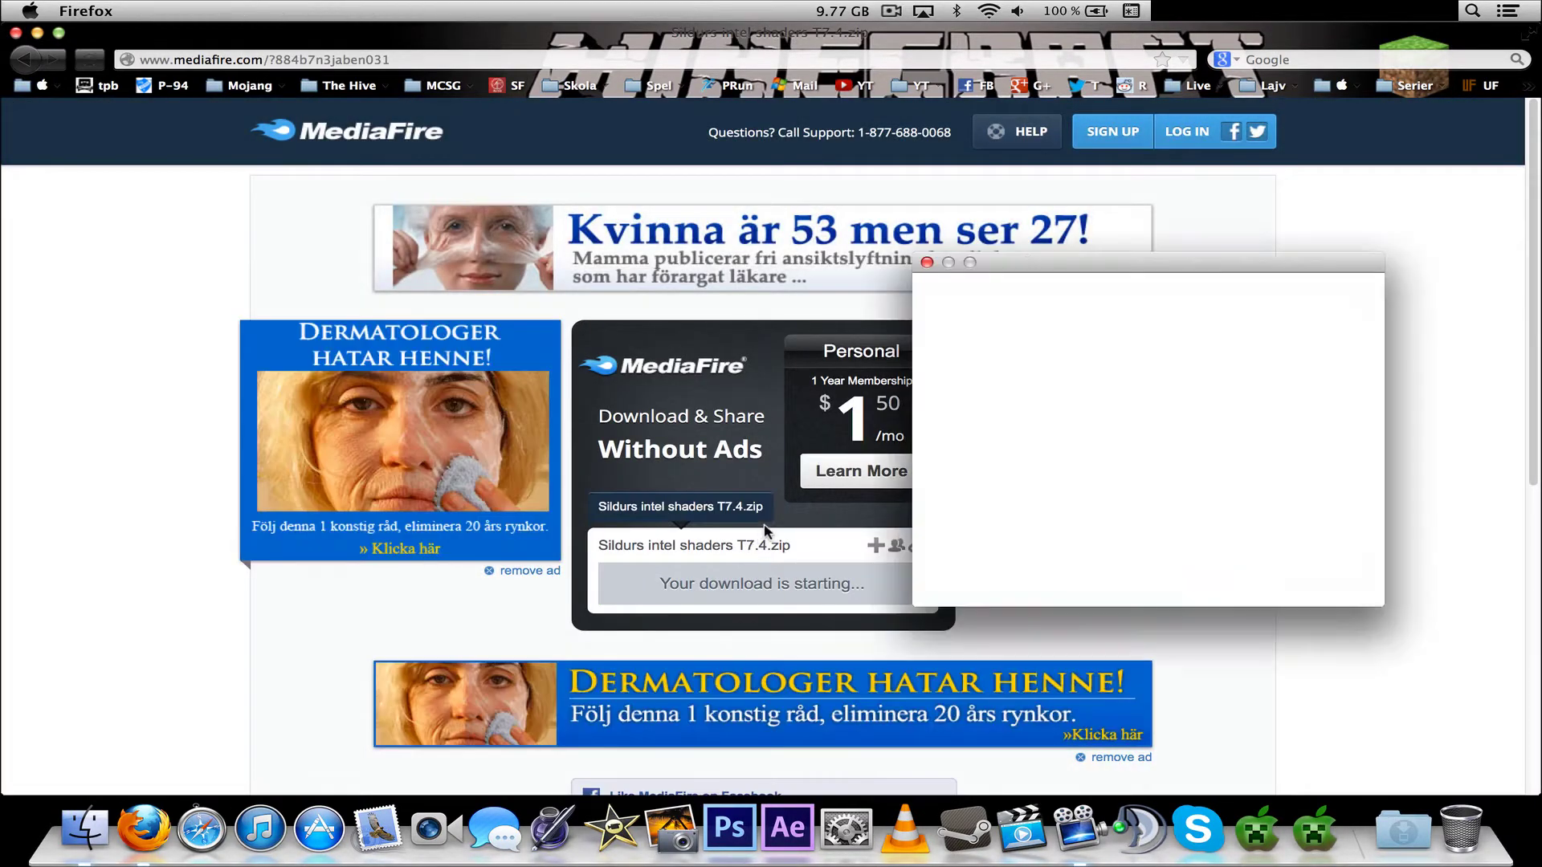
left_click(1295, 550)
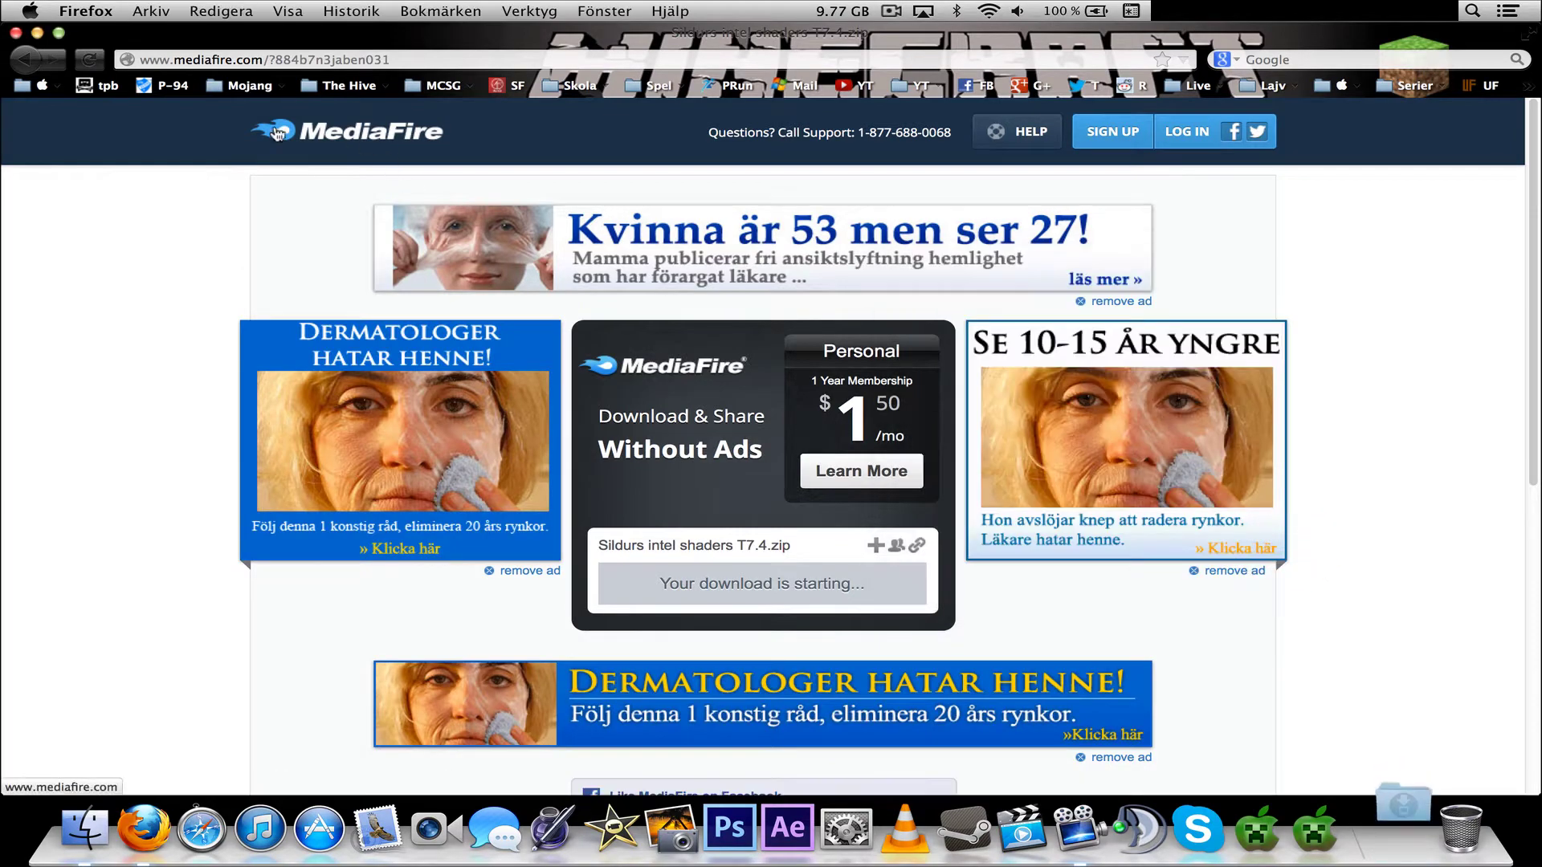
left_click(80, 11)
left_click(120, 190)
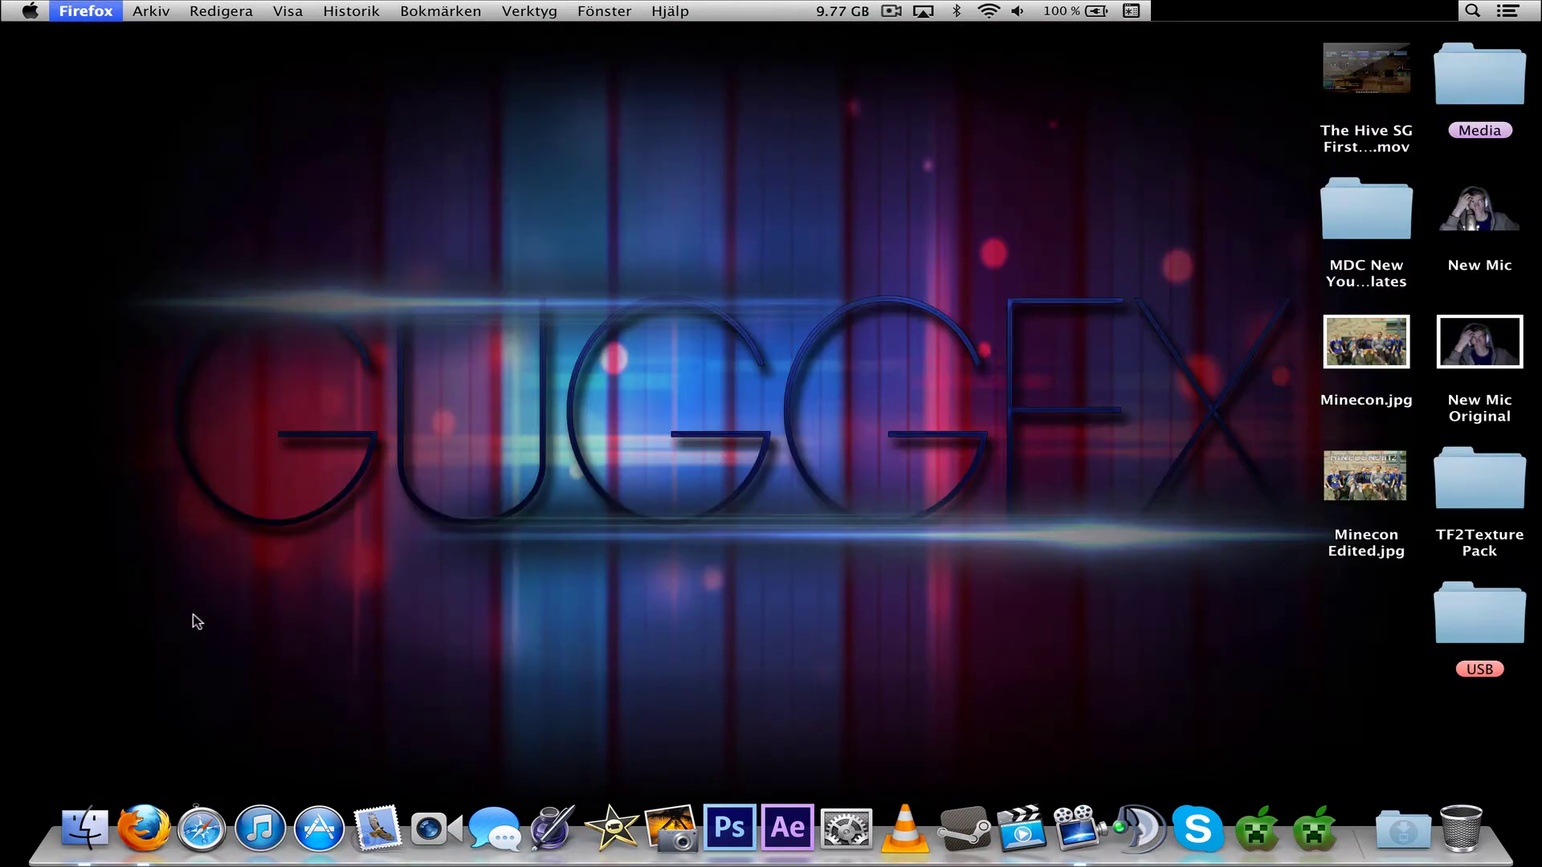
Step: Switch to Finder and create a new folder named Shaders on the Desktop
left_click(95, 819)
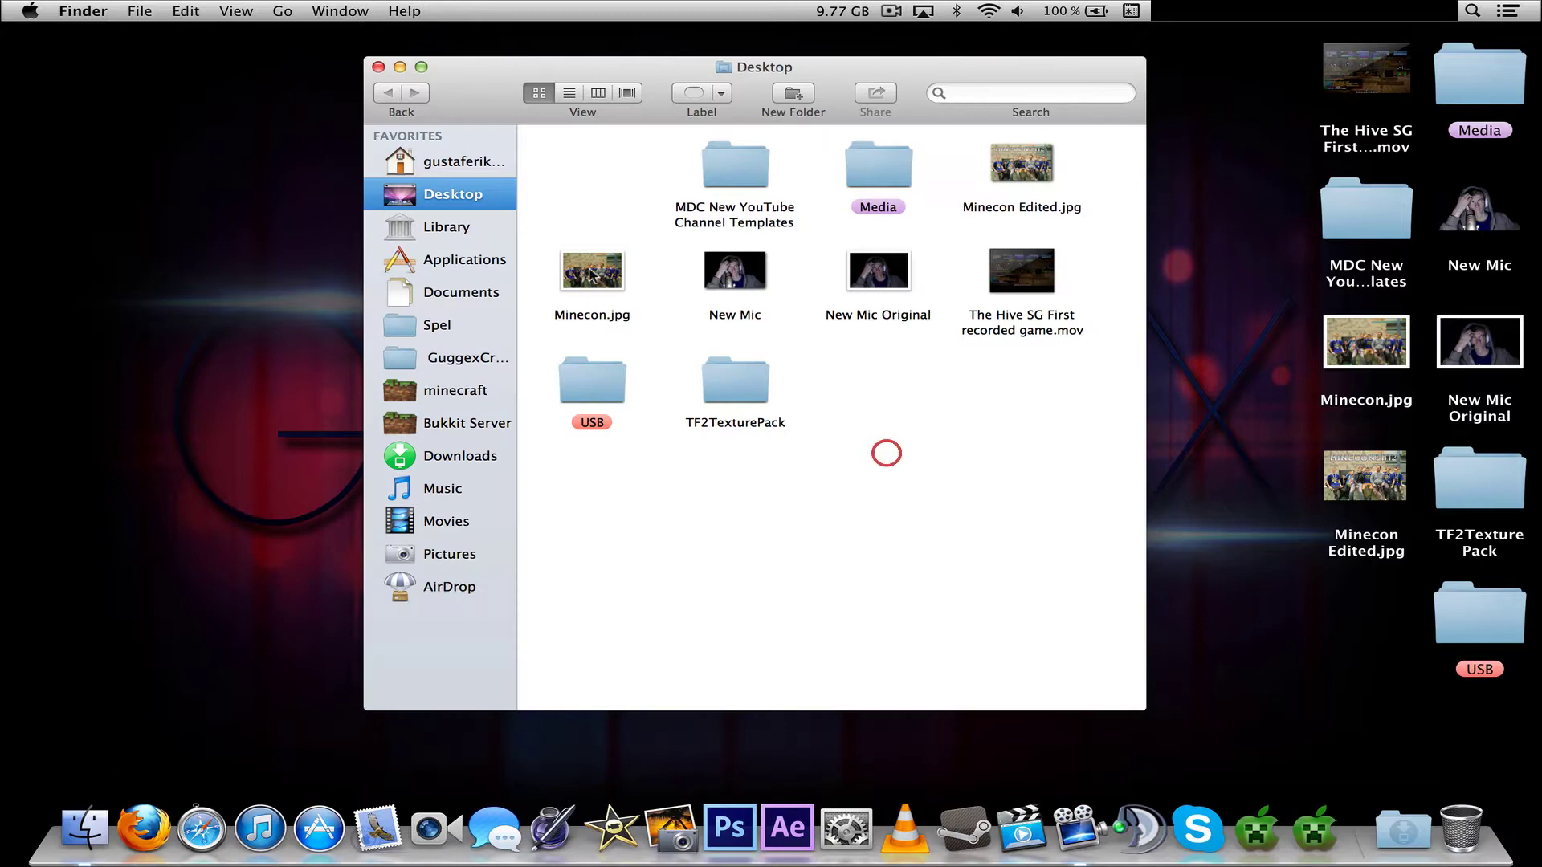
key("super")
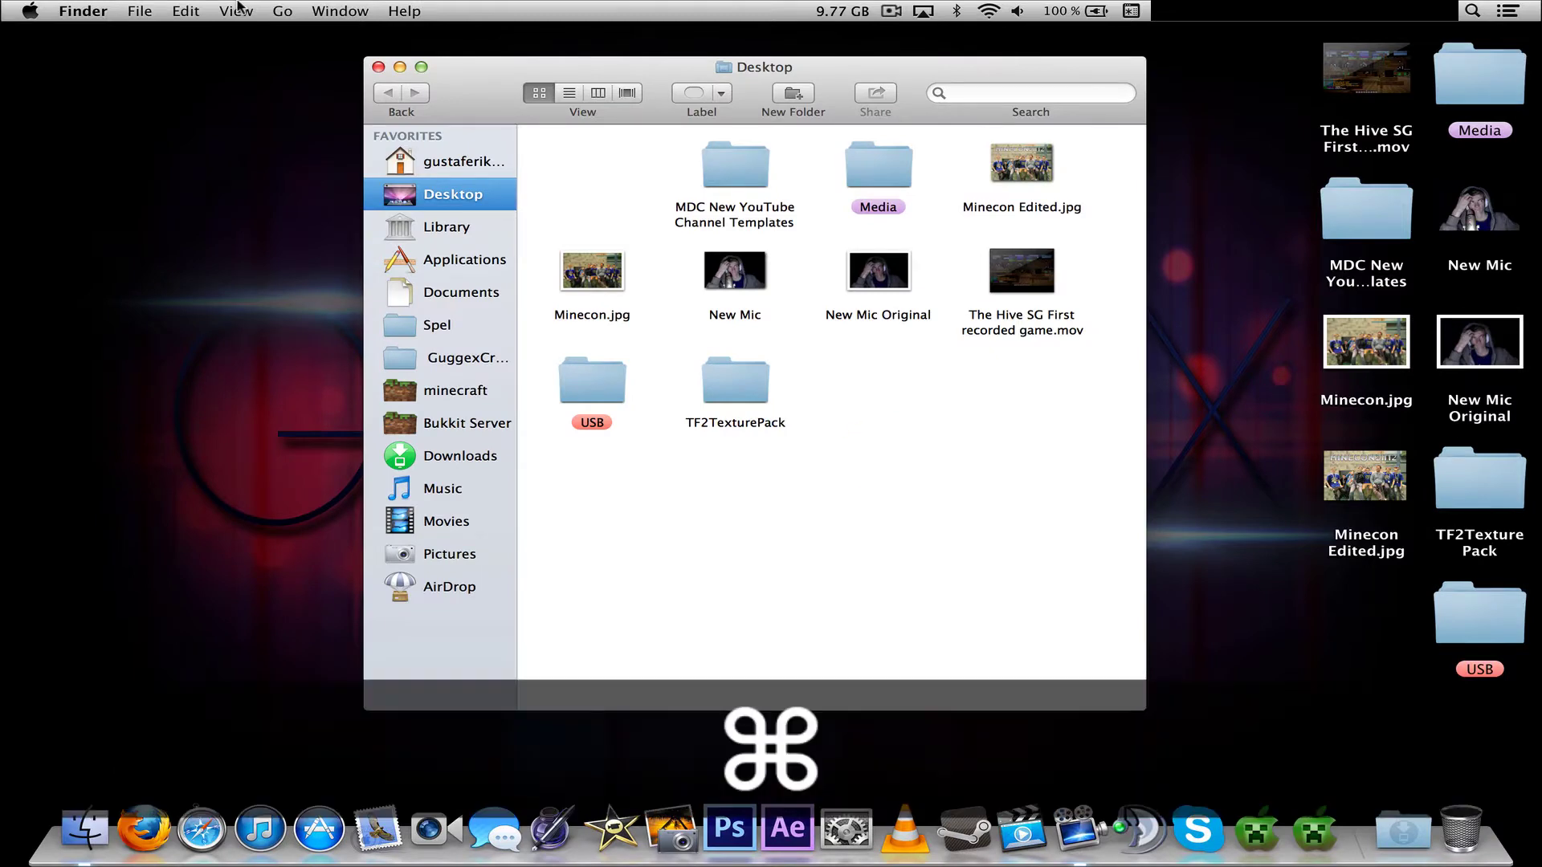
key("shift")
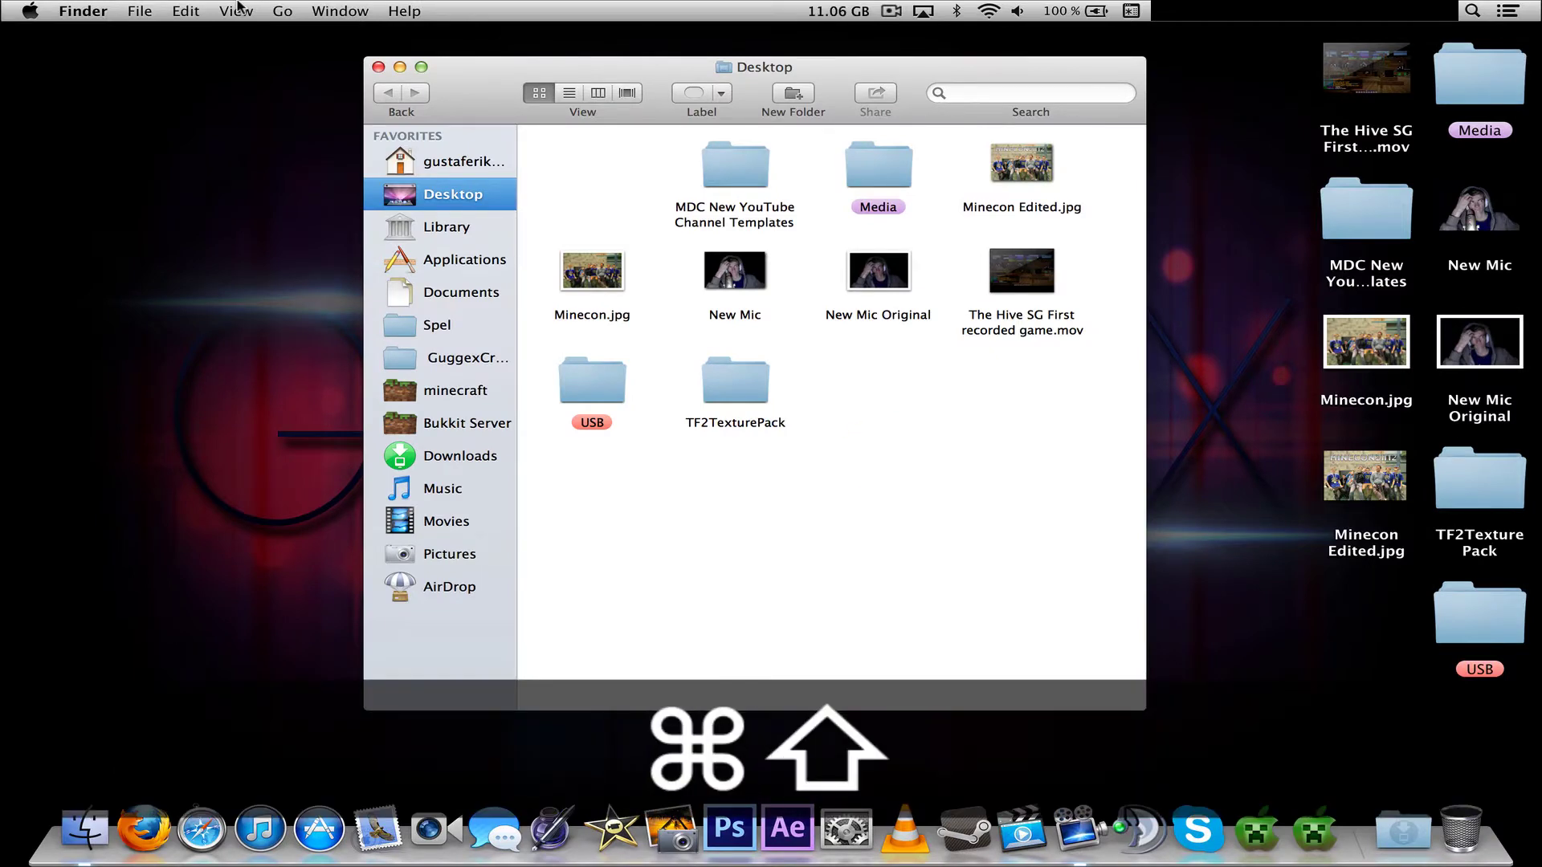
key("super+shift+n")
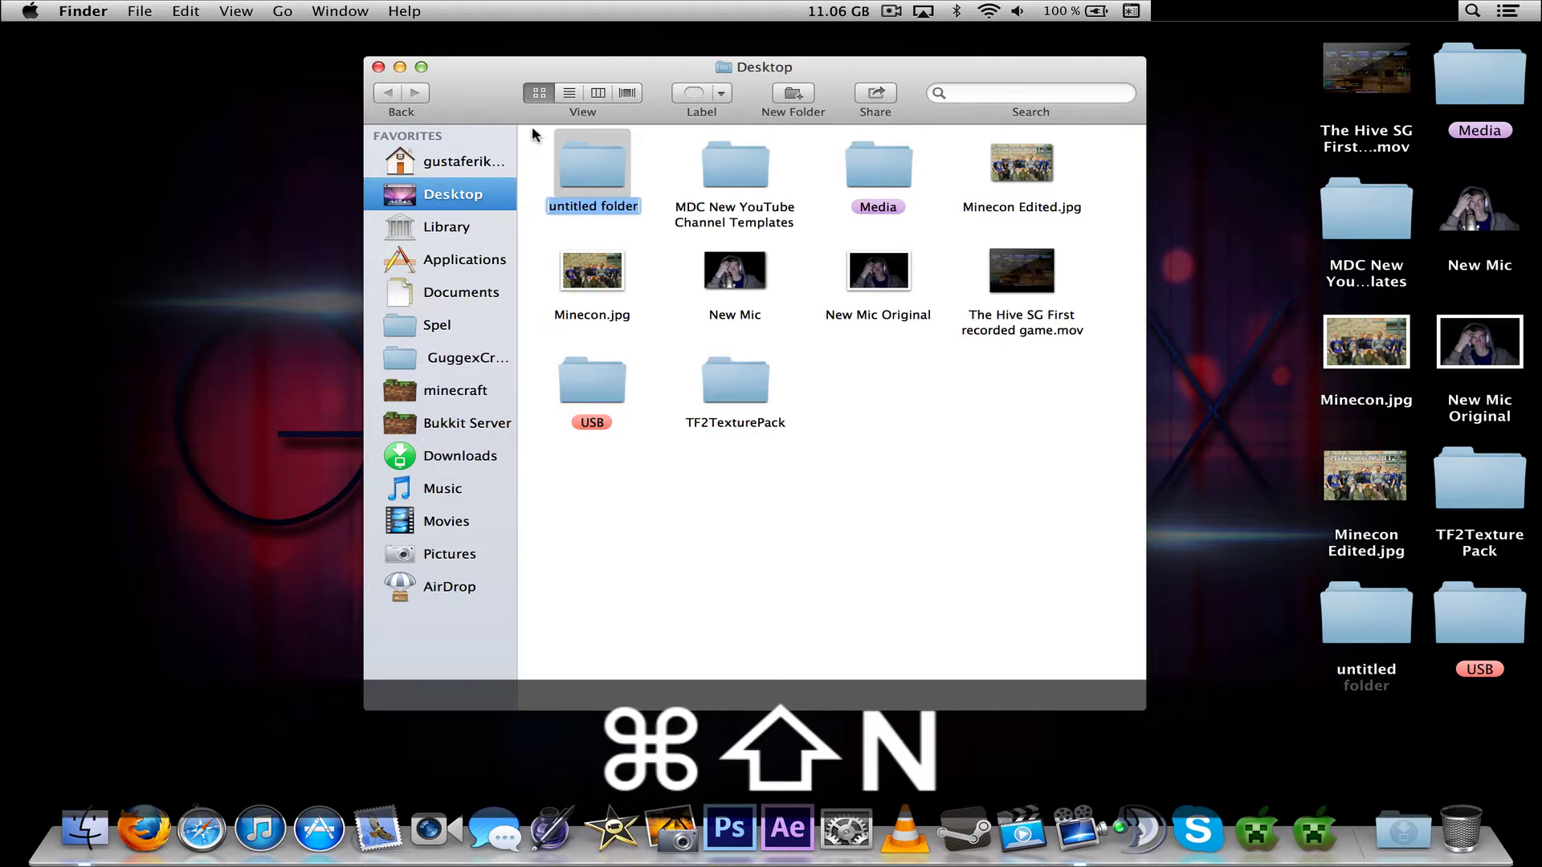
type("Shad")
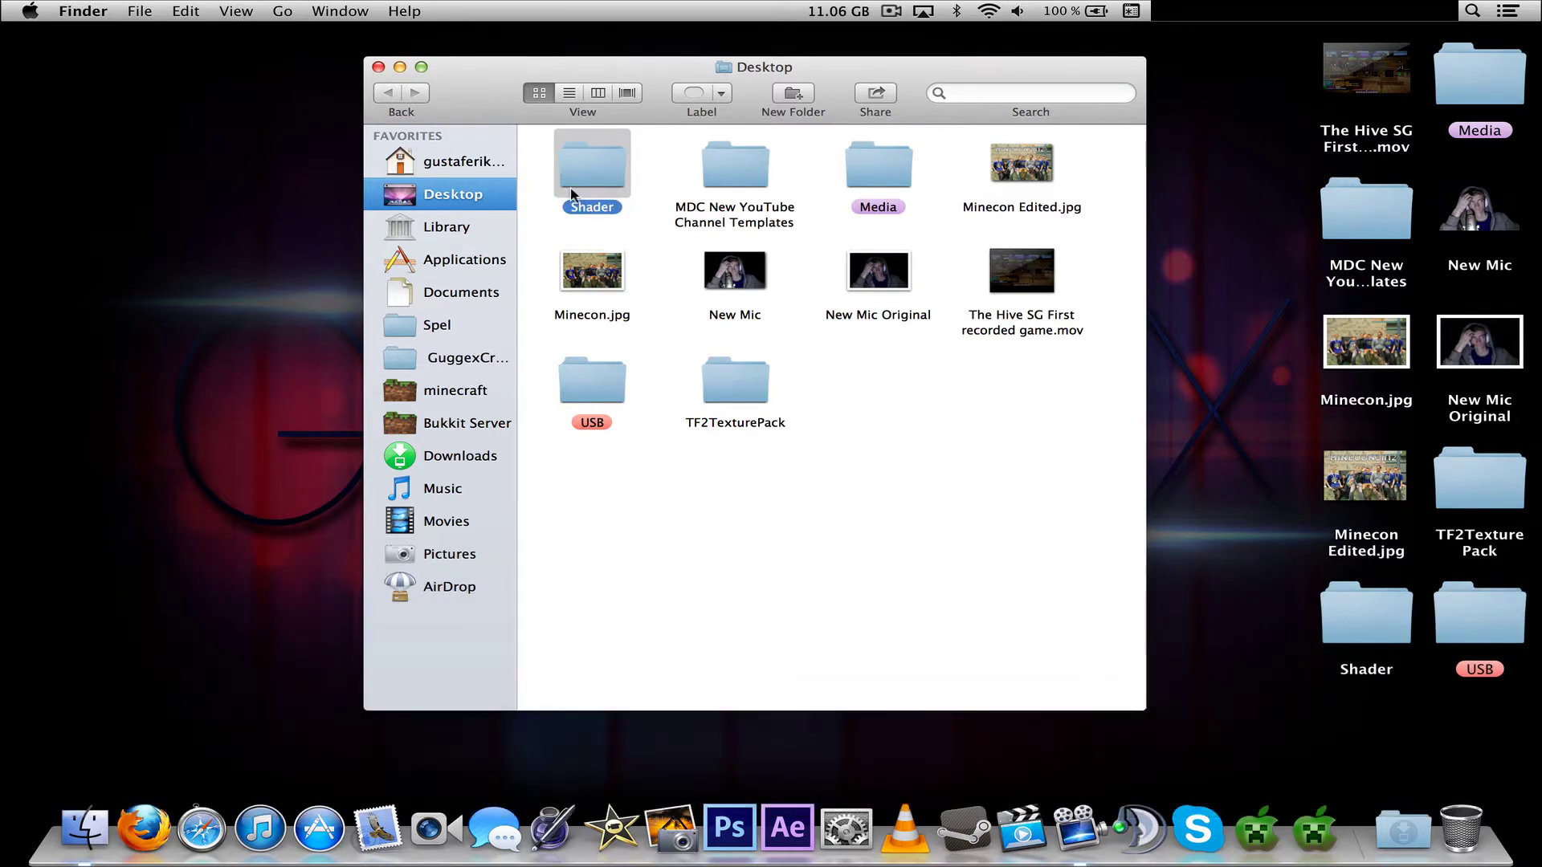
key("Right")
type("s")
key("Return")
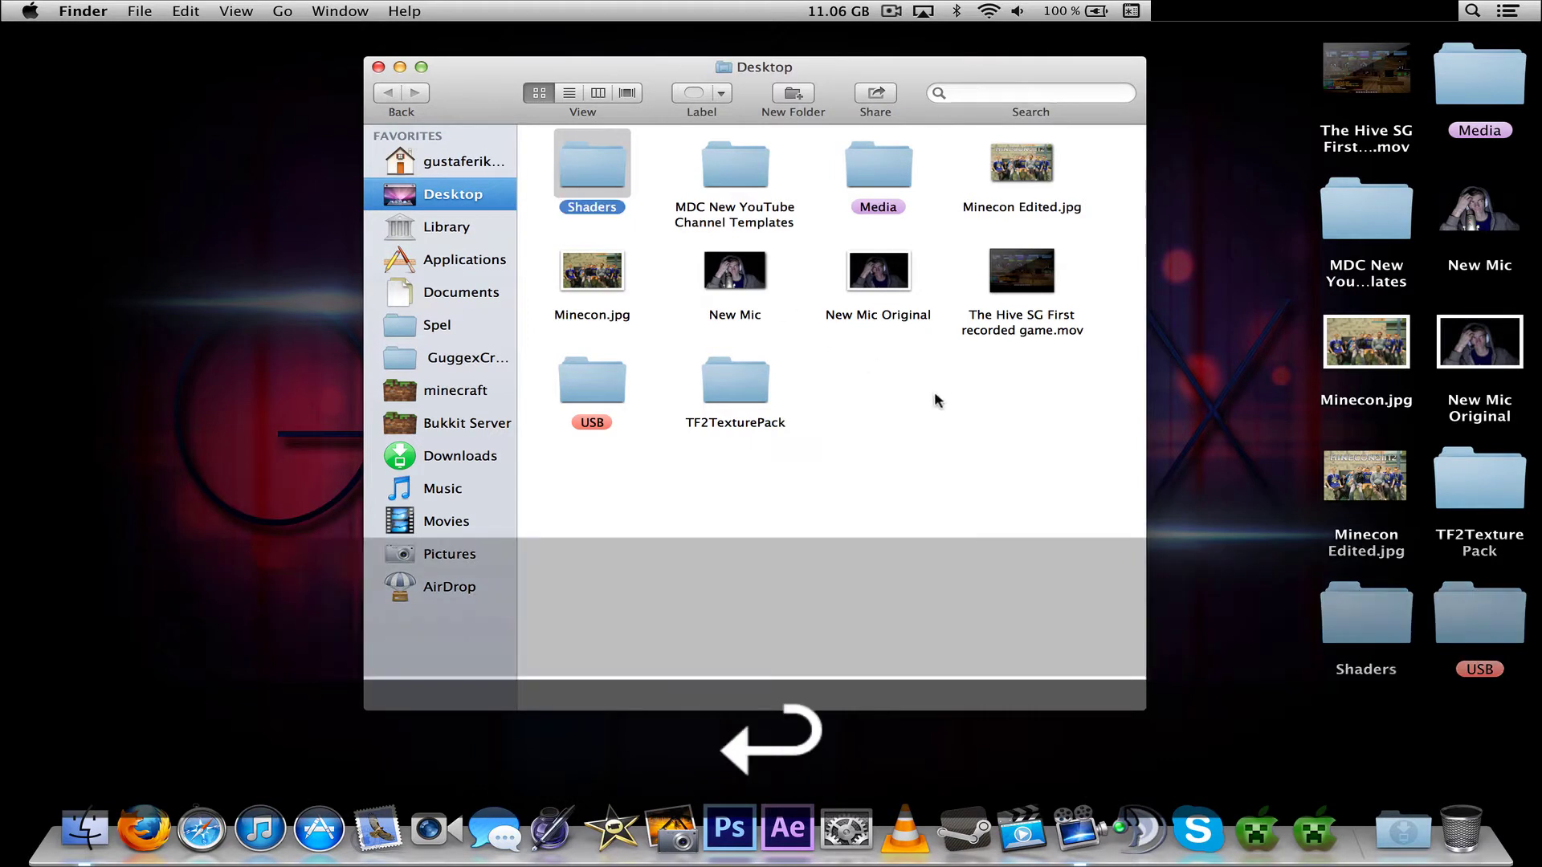
Step: Move the Shaders folder to the empty upper-left corner of the desktop and close the Finder window
left_click(936, 399)
left_click_drag(1323, 591, 161, 96)
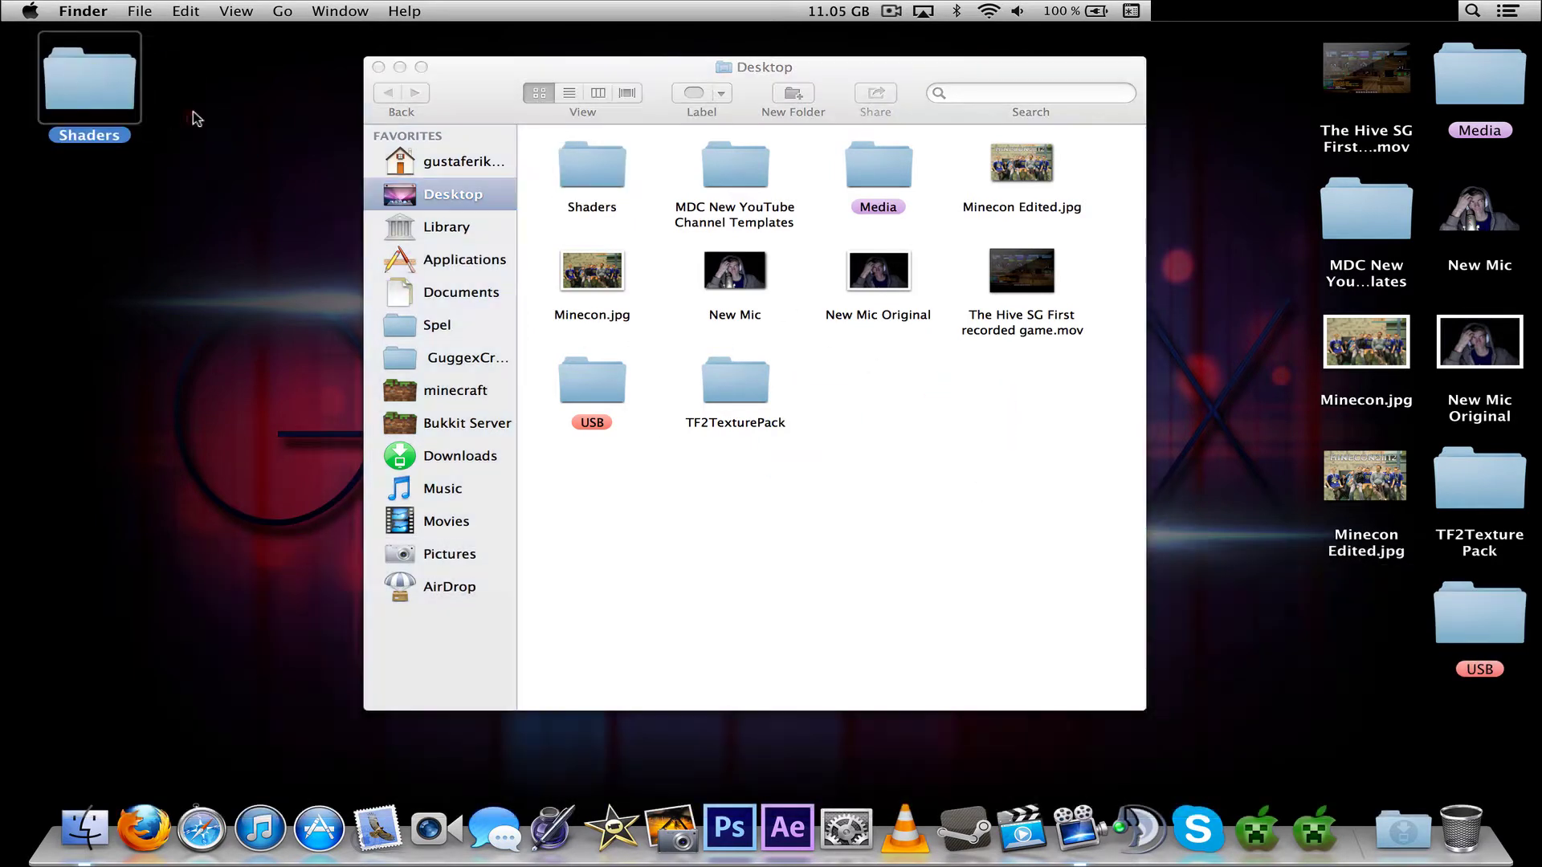
left_click(378, 66)
Step: Move the OptiFine, ShadersMod and four shaderpack zips from Downloads into the desktop Shaders folder, leaving out both Levi's Nightmare items
left_click(140, 11)
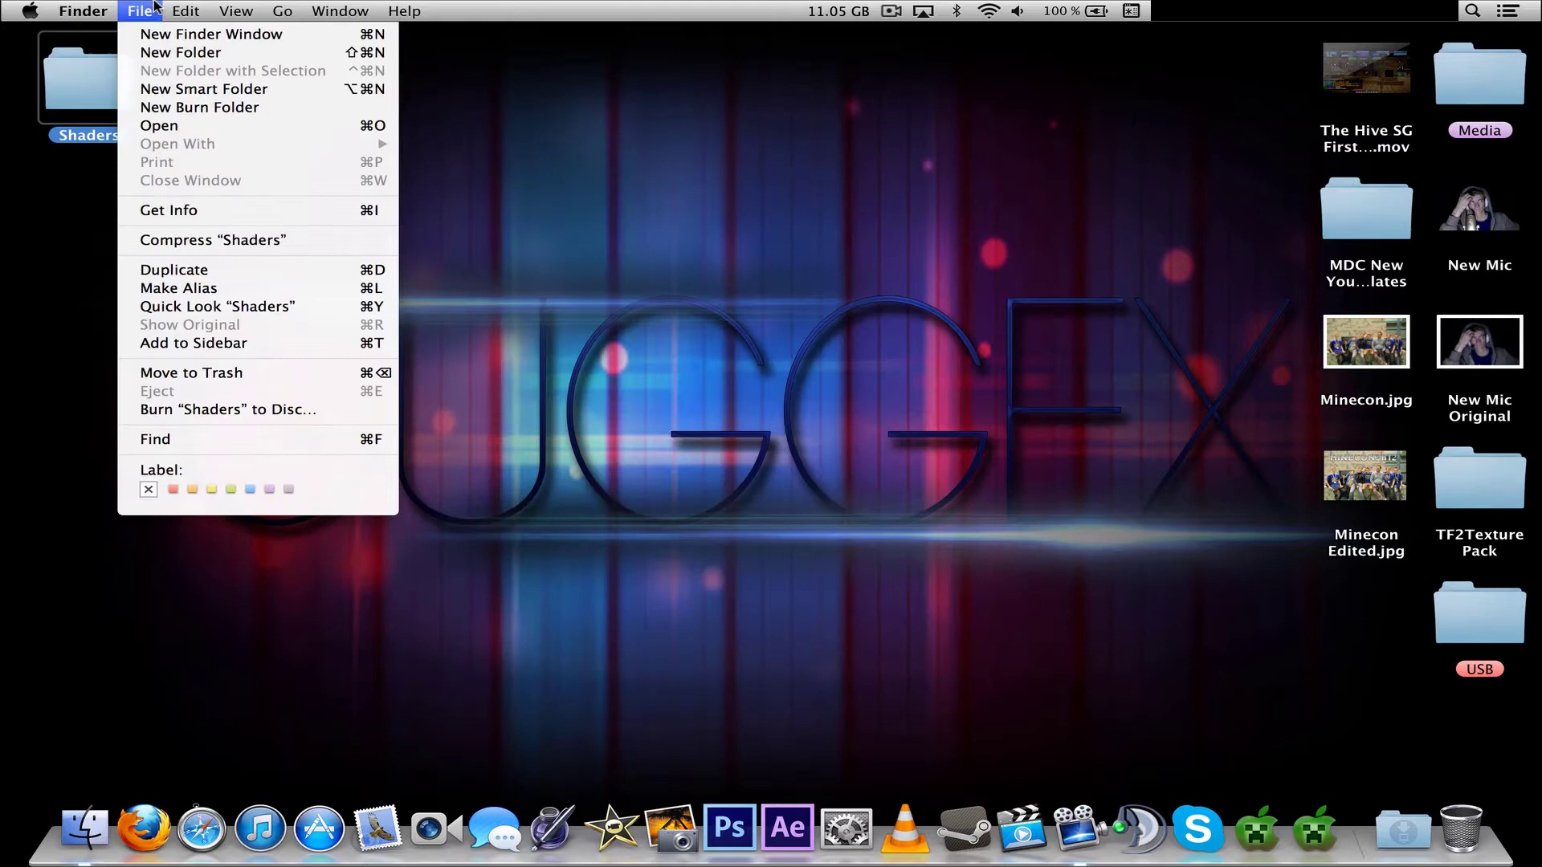
left_click(163, 37)
left_click(419, 481)
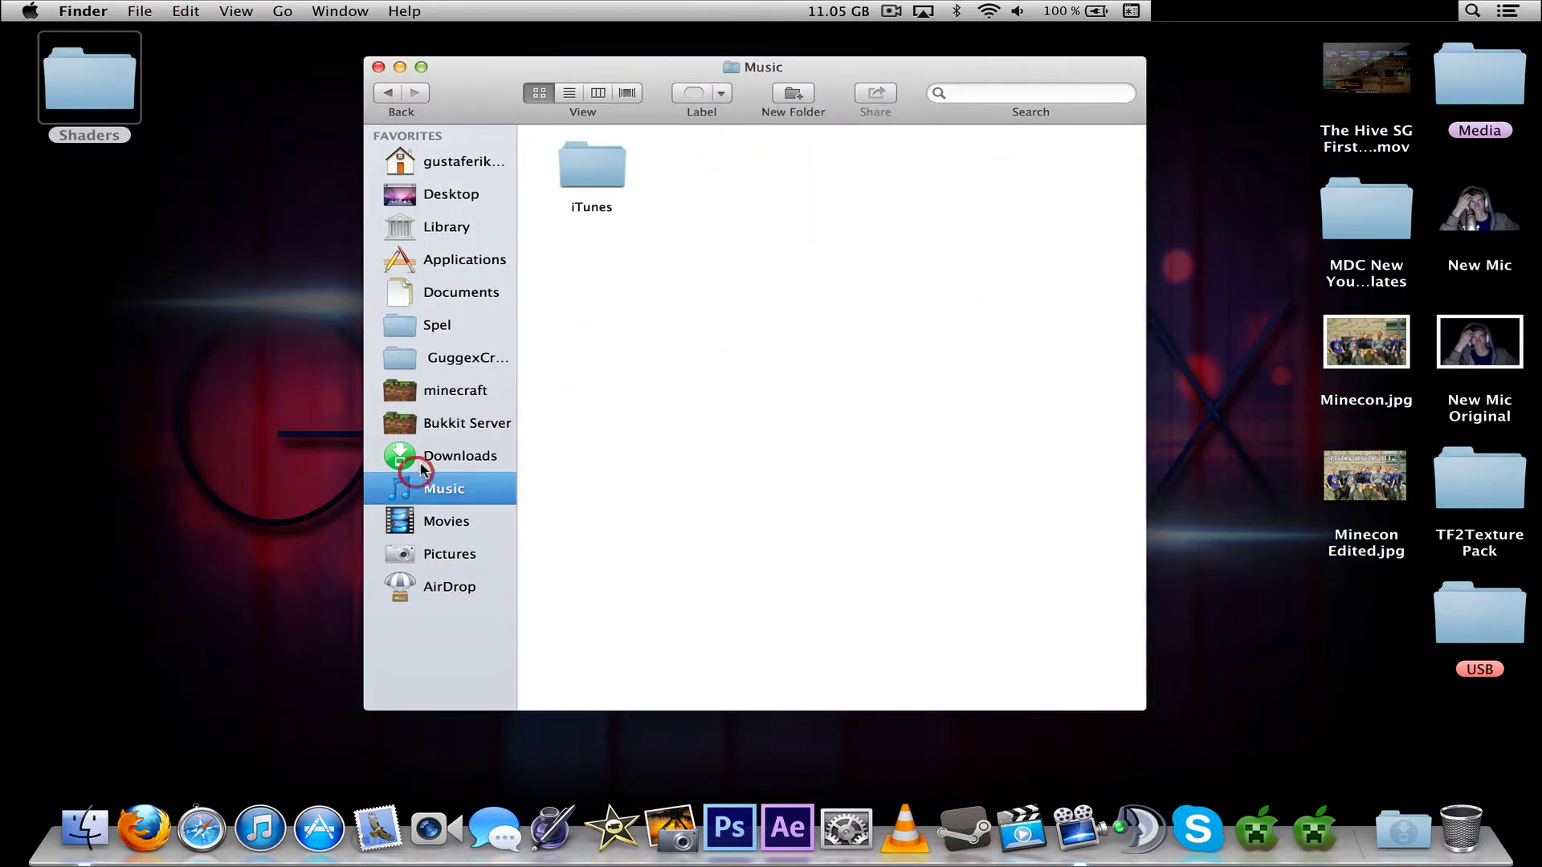
left_click(428, 461)
left_click(801, 399)
left_click_drag(1118, 455, 540, 127)
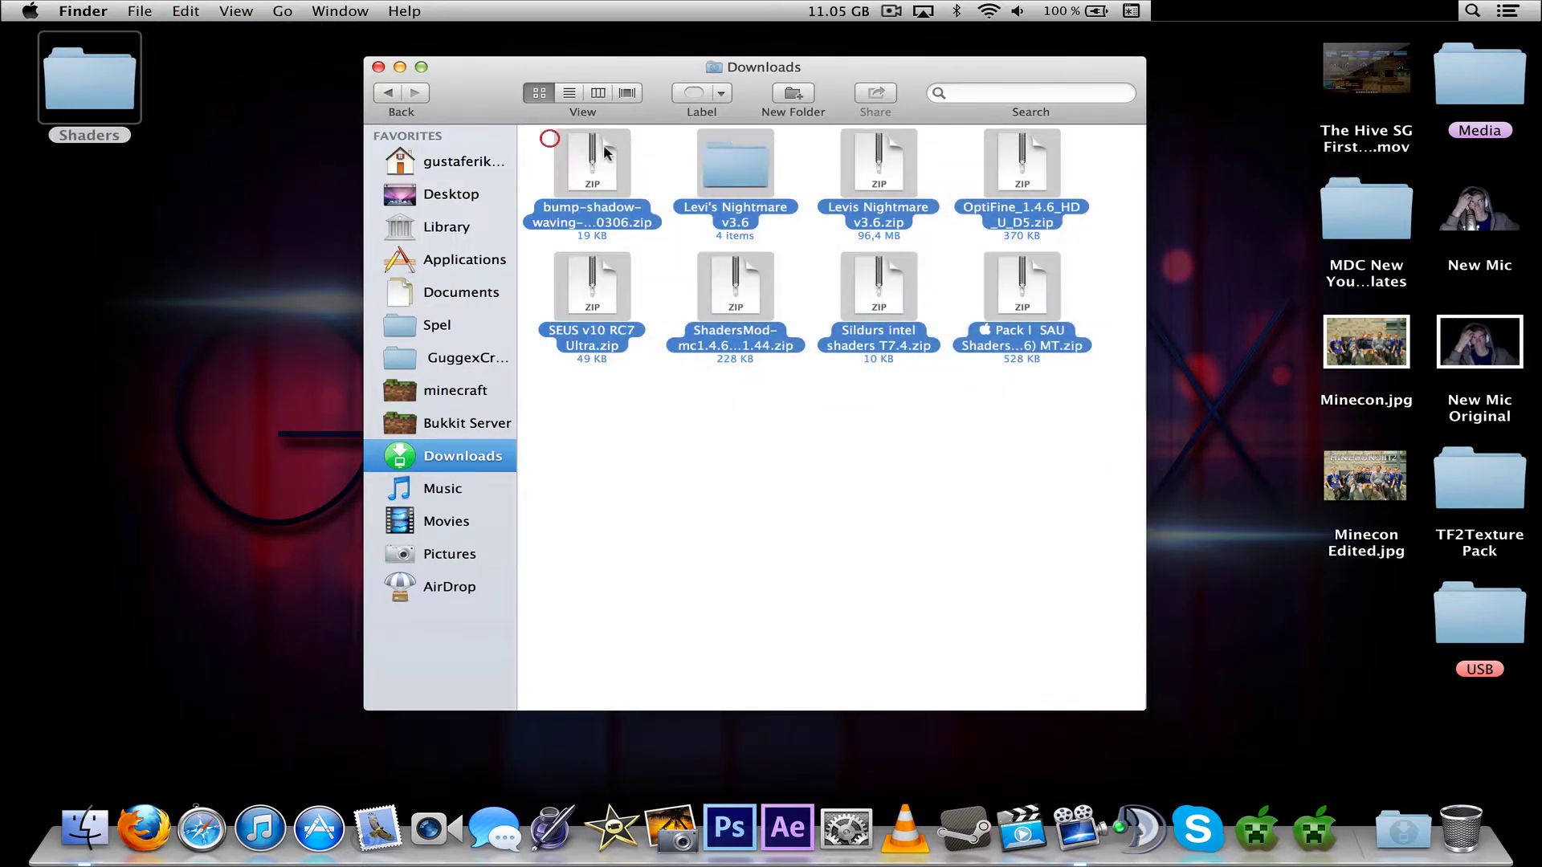
left_click(892, 165, "shift")
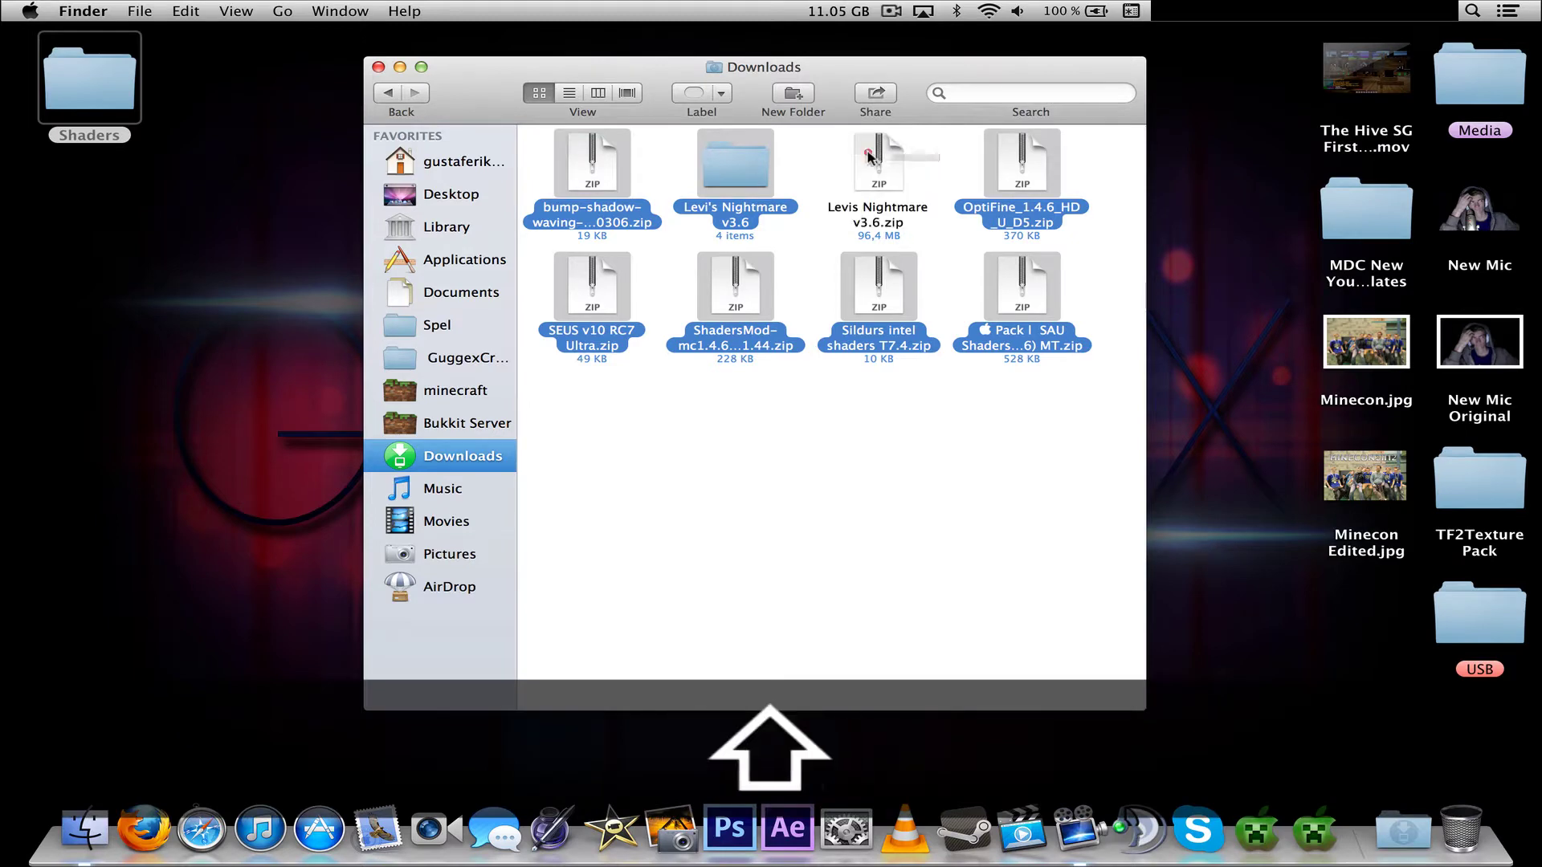
left_click(730, 156, "shift")
left_click_drag(408, 137, 90, 78)
left_click(377, 68)
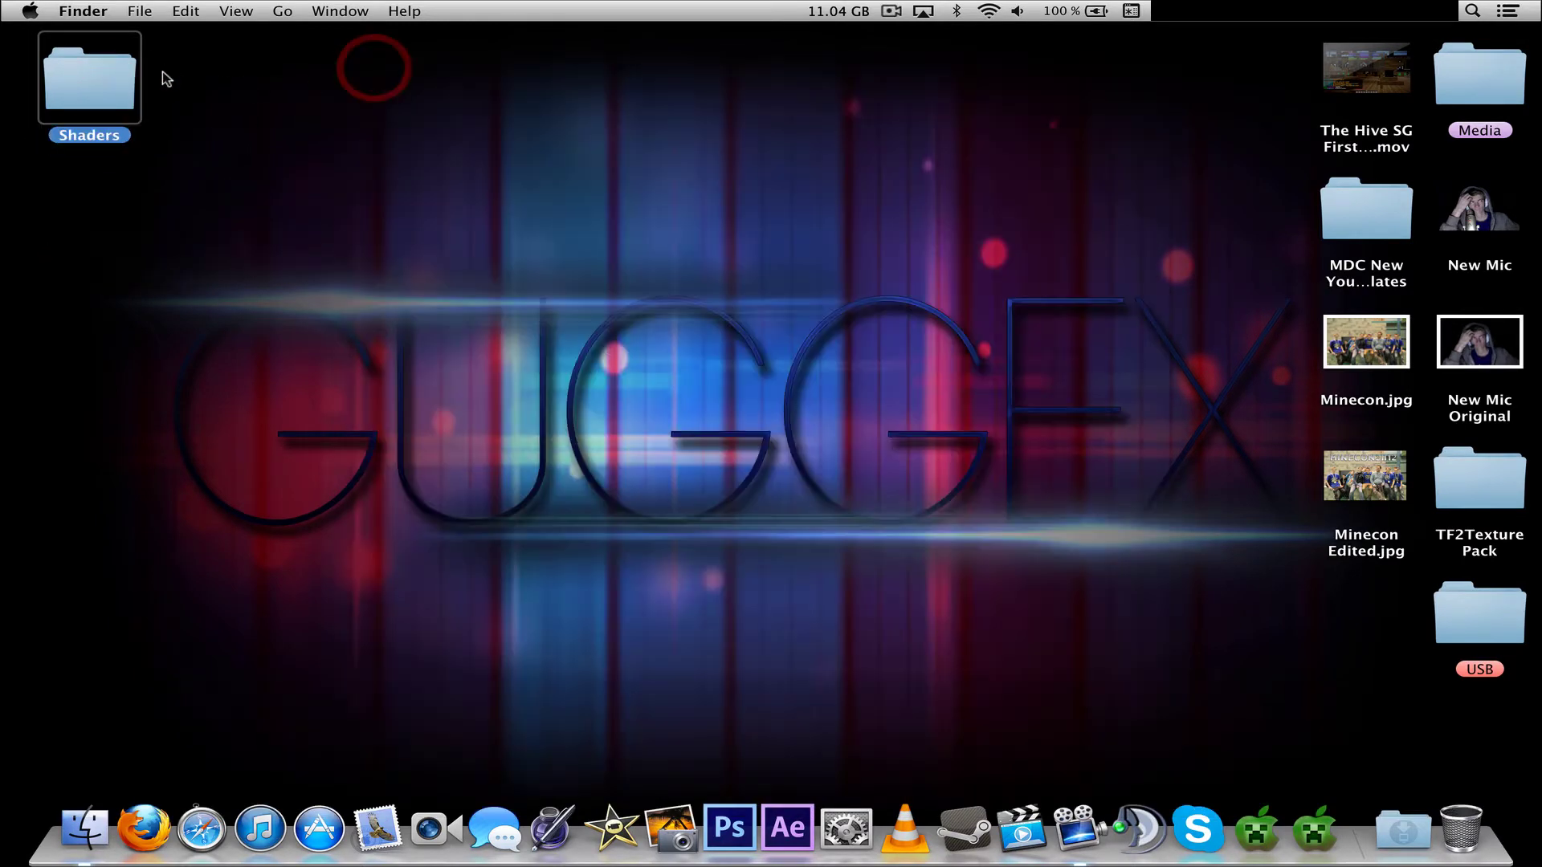
Step: Open the Shaders folder and select both OptiFine_1.4.6_HD_U_D5.zip and the ShadersMod-mc1.4.6 zip
double_click(115, 78)
left_click(775, 373)
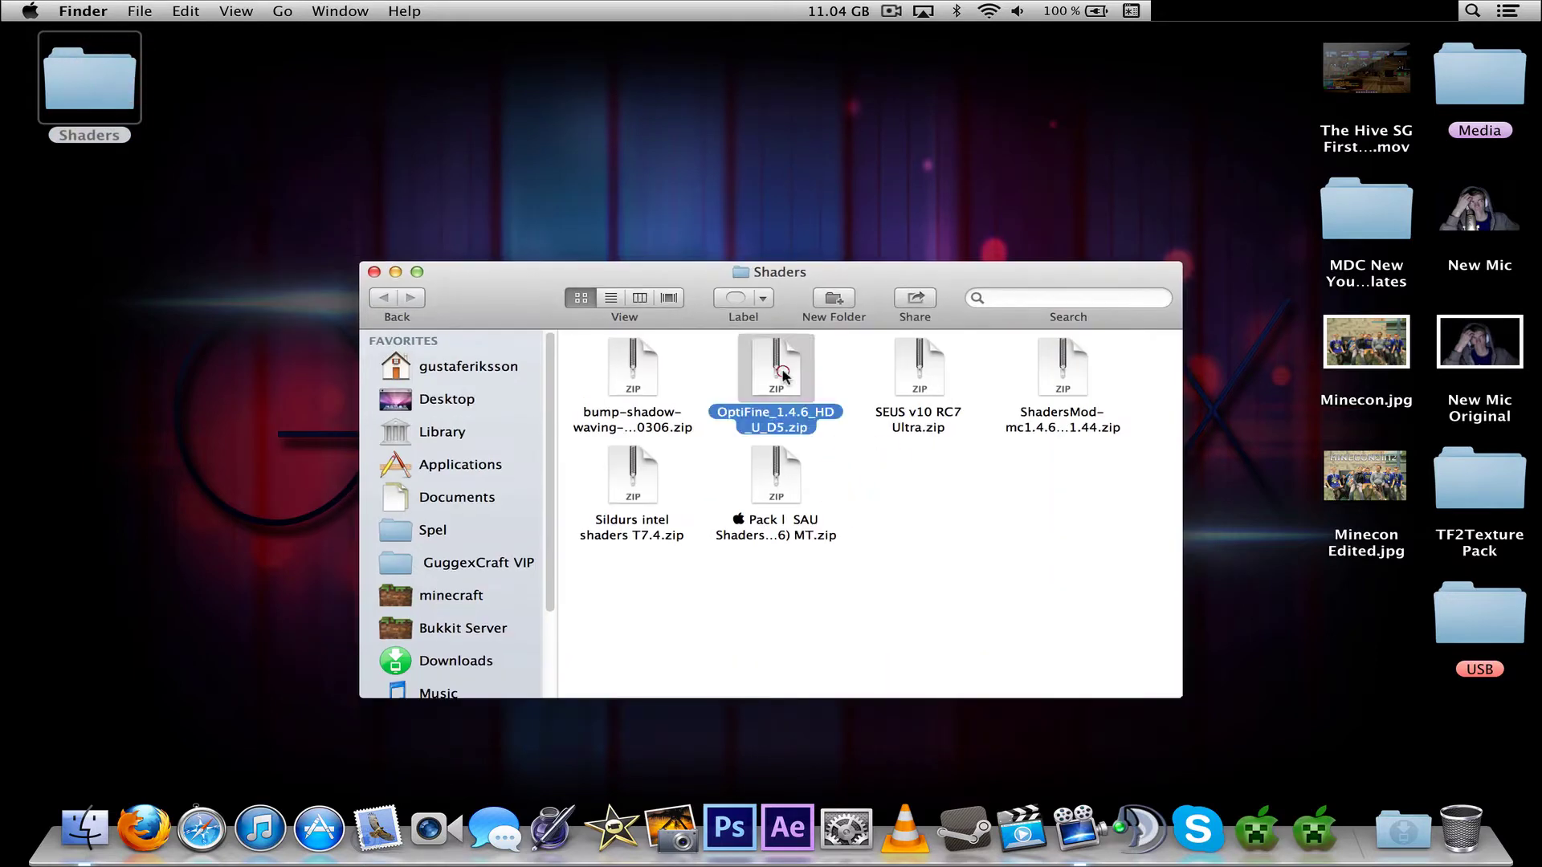
key("shift")
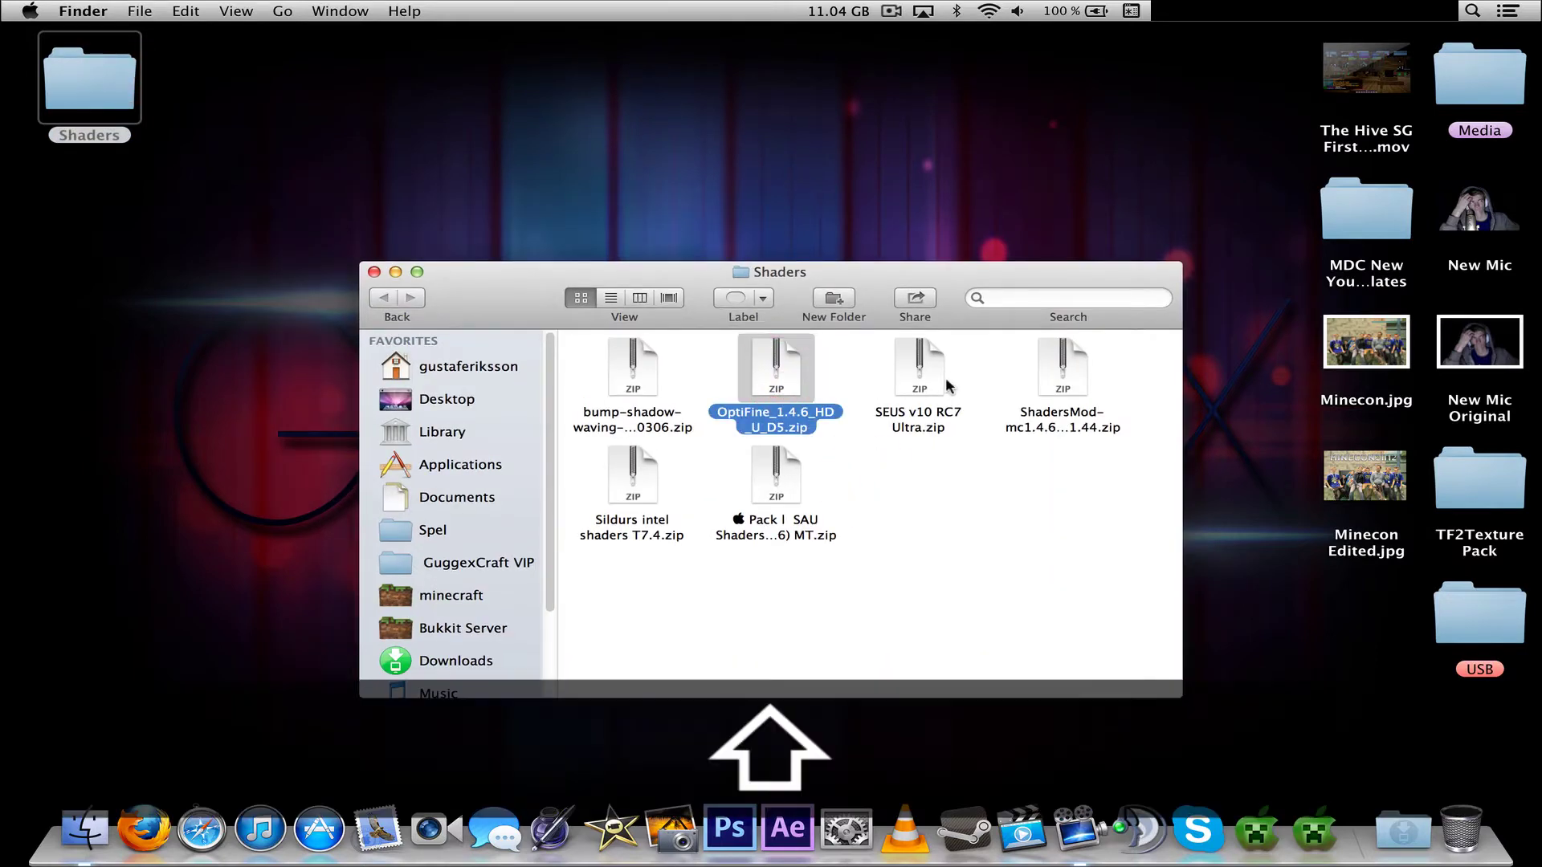
left_click(1059, 370, "shift")
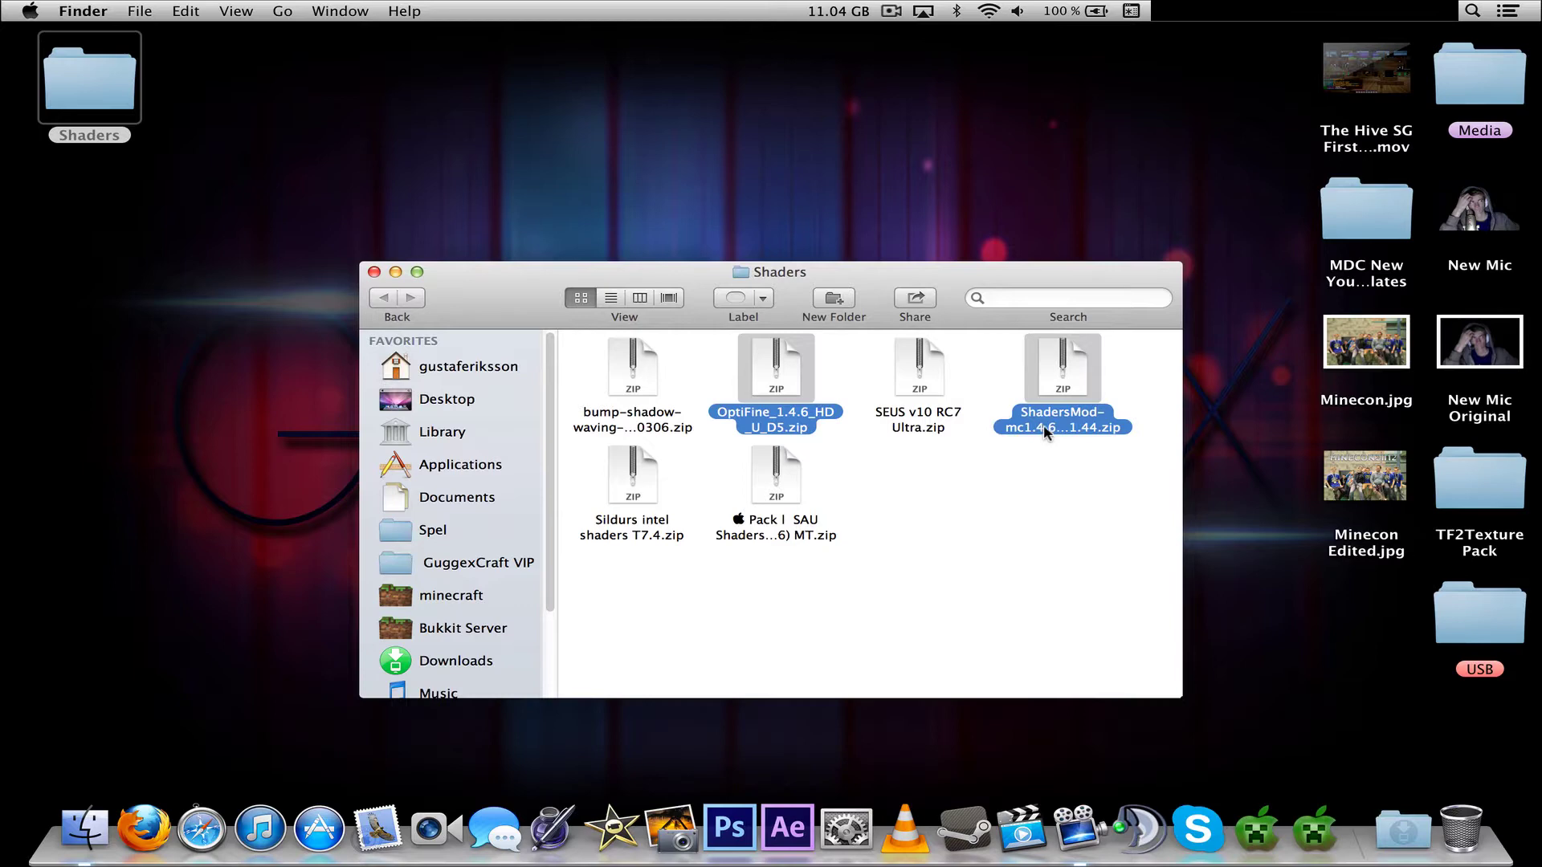
Step: Extract the selected OptiFine and ShadersMod zips into folders using The Unarchiver
right_click(1060, 379)
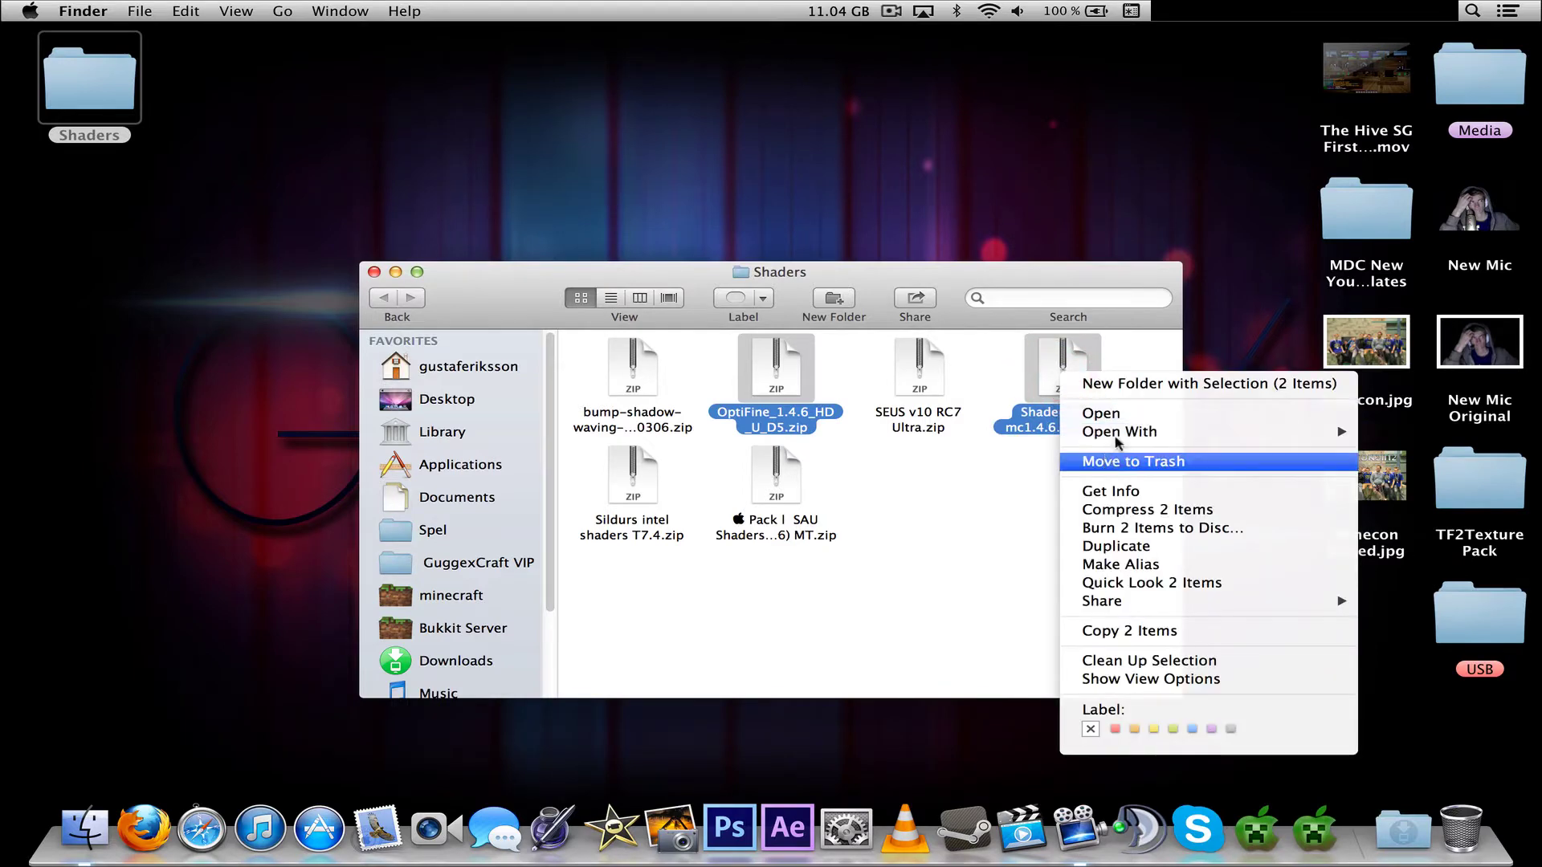
mouse_move(1136, 435)
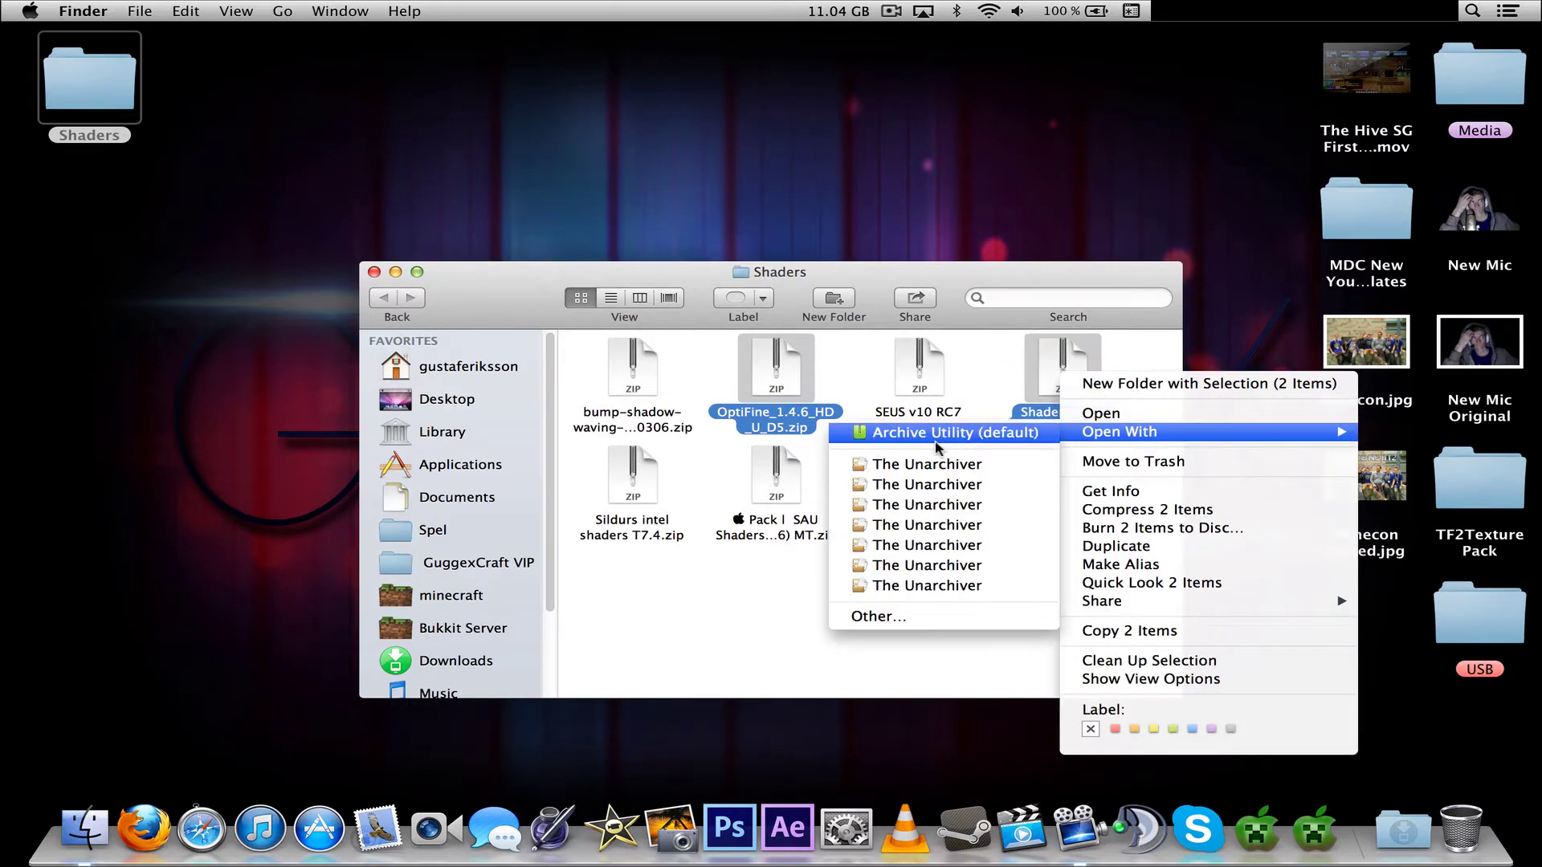
left_click(886, 466)
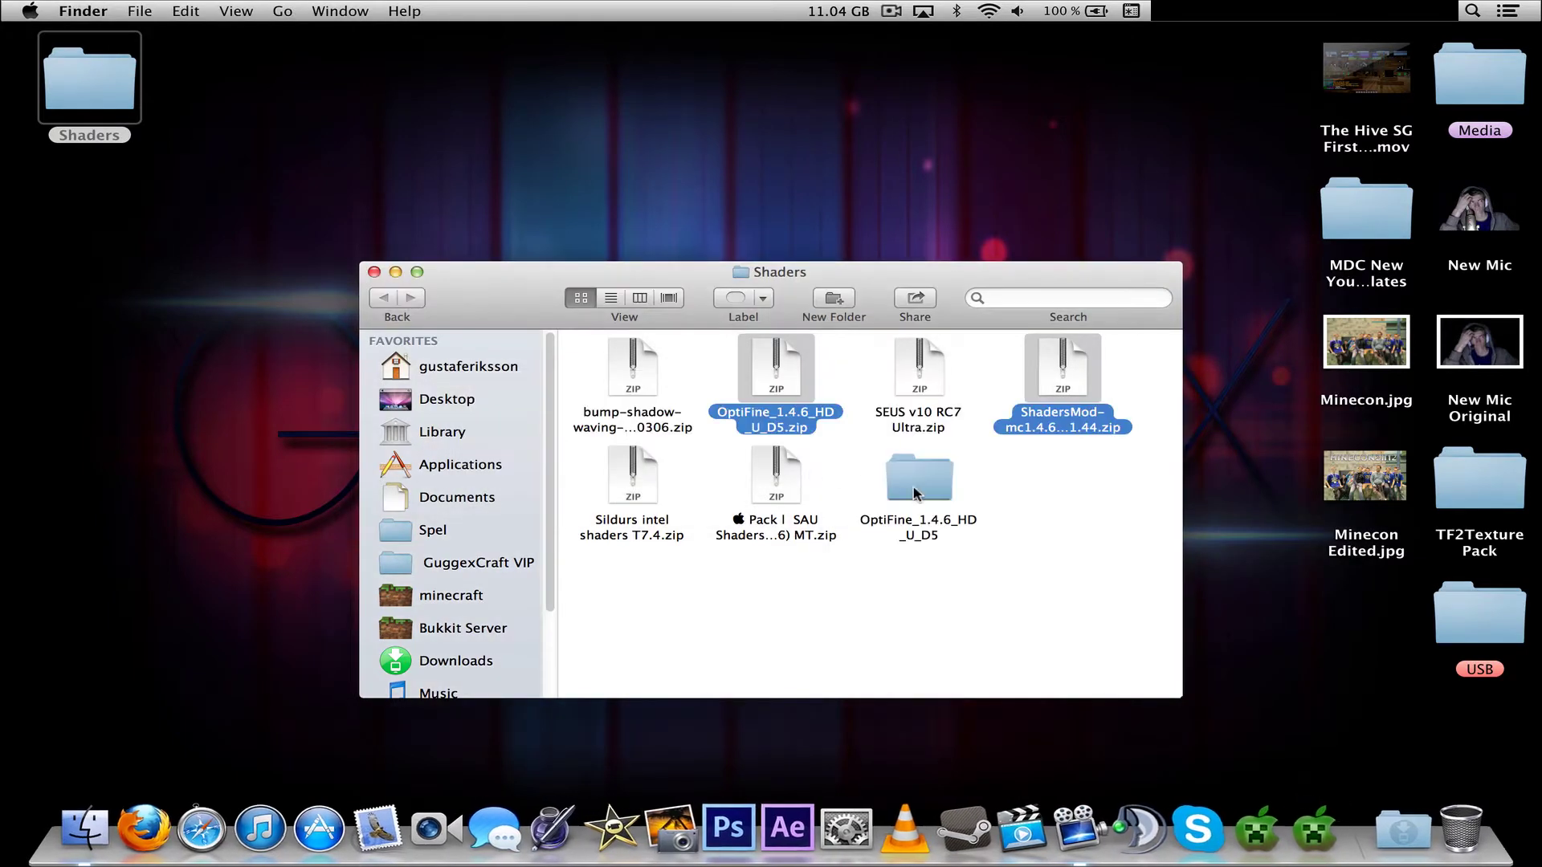
left_click(1128, 499)
Step: Move OptiFine_1.4.6_HD_U_D5.zip and the ShadersMod-mc1.4.6 zip to the Trash, keeping their extracted folders
left_click(1062, 371)
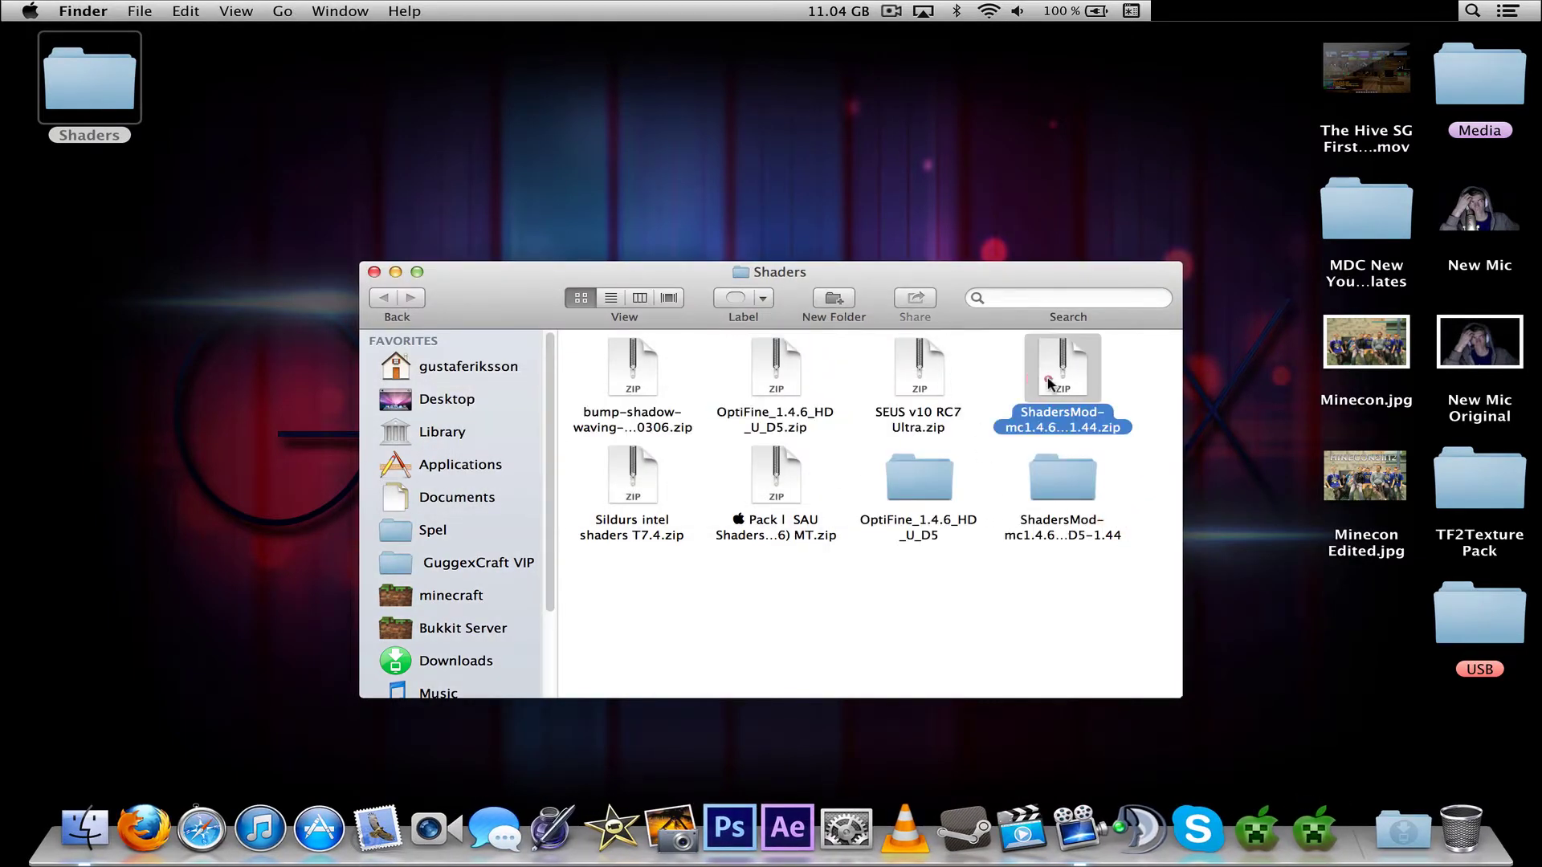
left_click(772, 371, "shift")
right_click(771, 371)
left_click(832, 455)
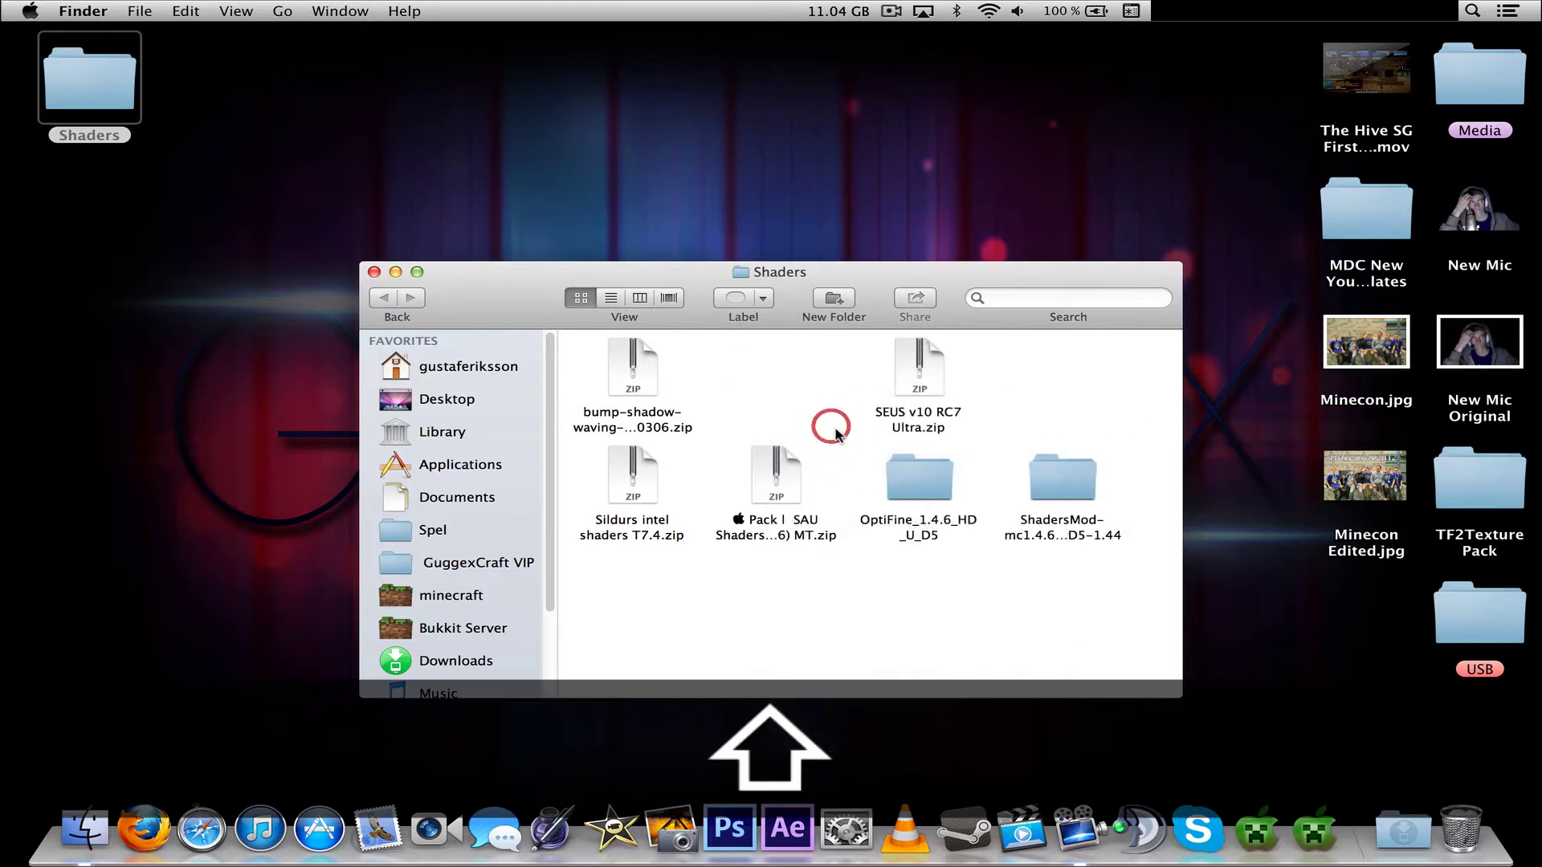
Step: Clean up the icons in the Shaders folder by name
right_click(841, 591)
mouse_move(908, 725)
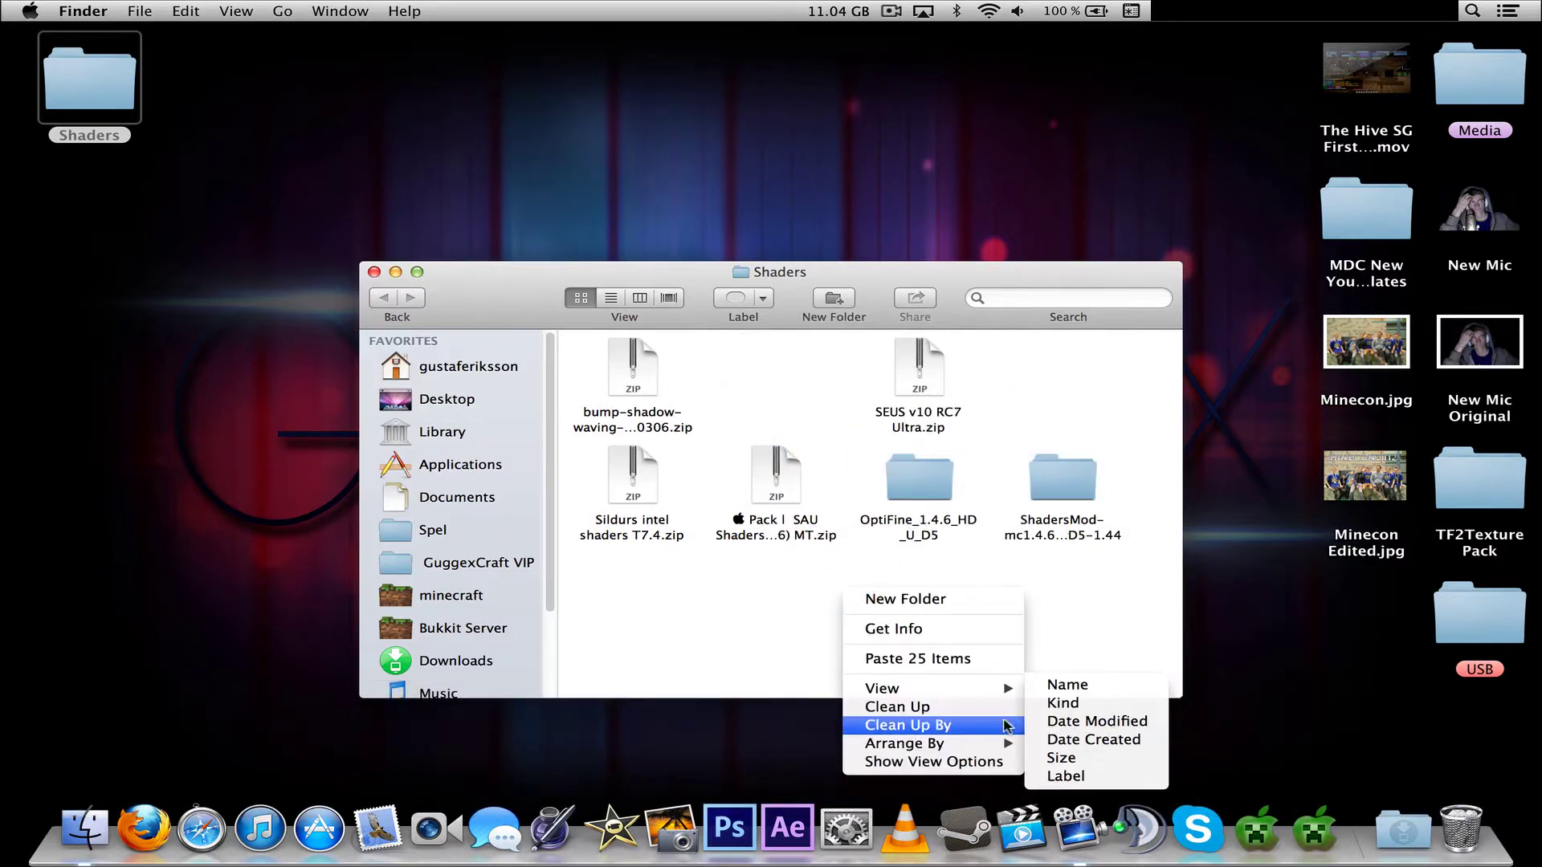
left_click(1063, 683)
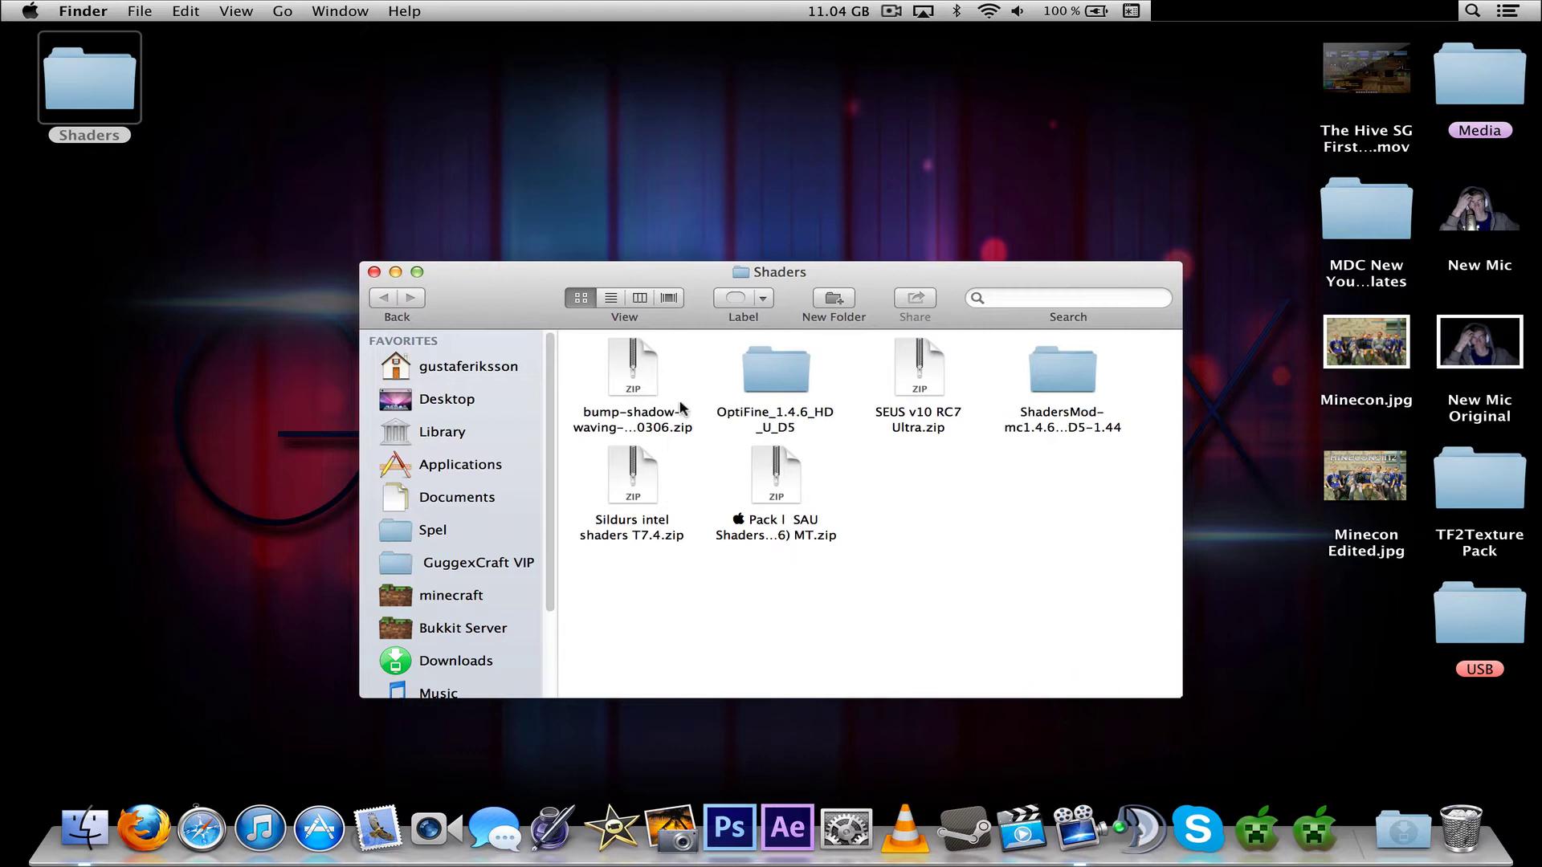
Step: Open a second Finder window showing the Desktop and place it in front of the Shaders window
left_click(138, 9)
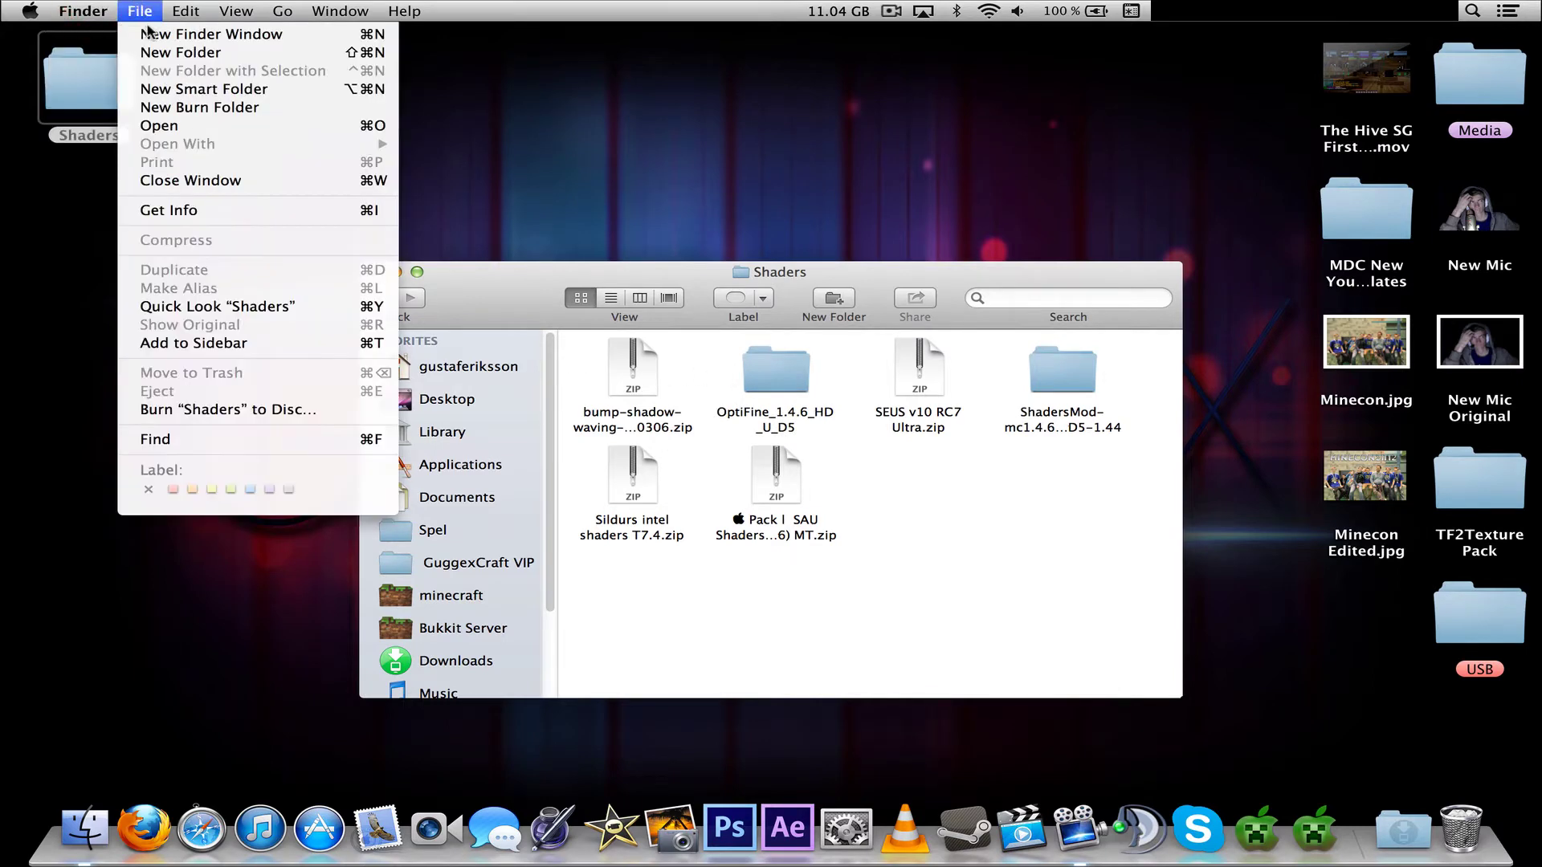
left_click(147, 33)
left_click_drag(617, 68, 402, 159)
left_click(56, 239)
left_click_drag(320, 189, 382, 170)
left_click(379, 161)
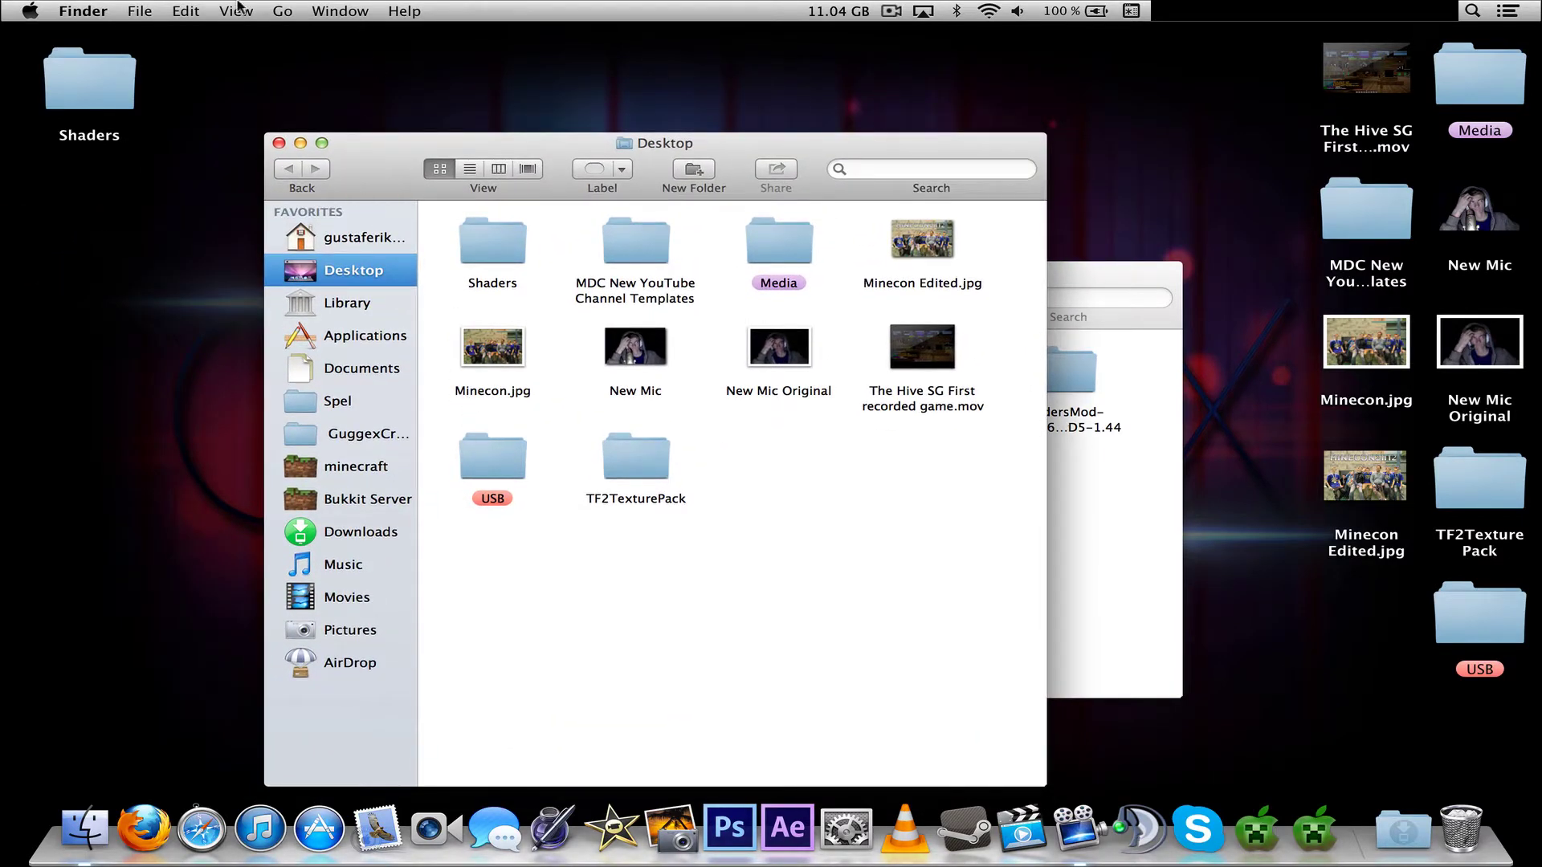
Step: Reveal the hidden user Library location and go to it in the new Finder window
left_click(209, 10)
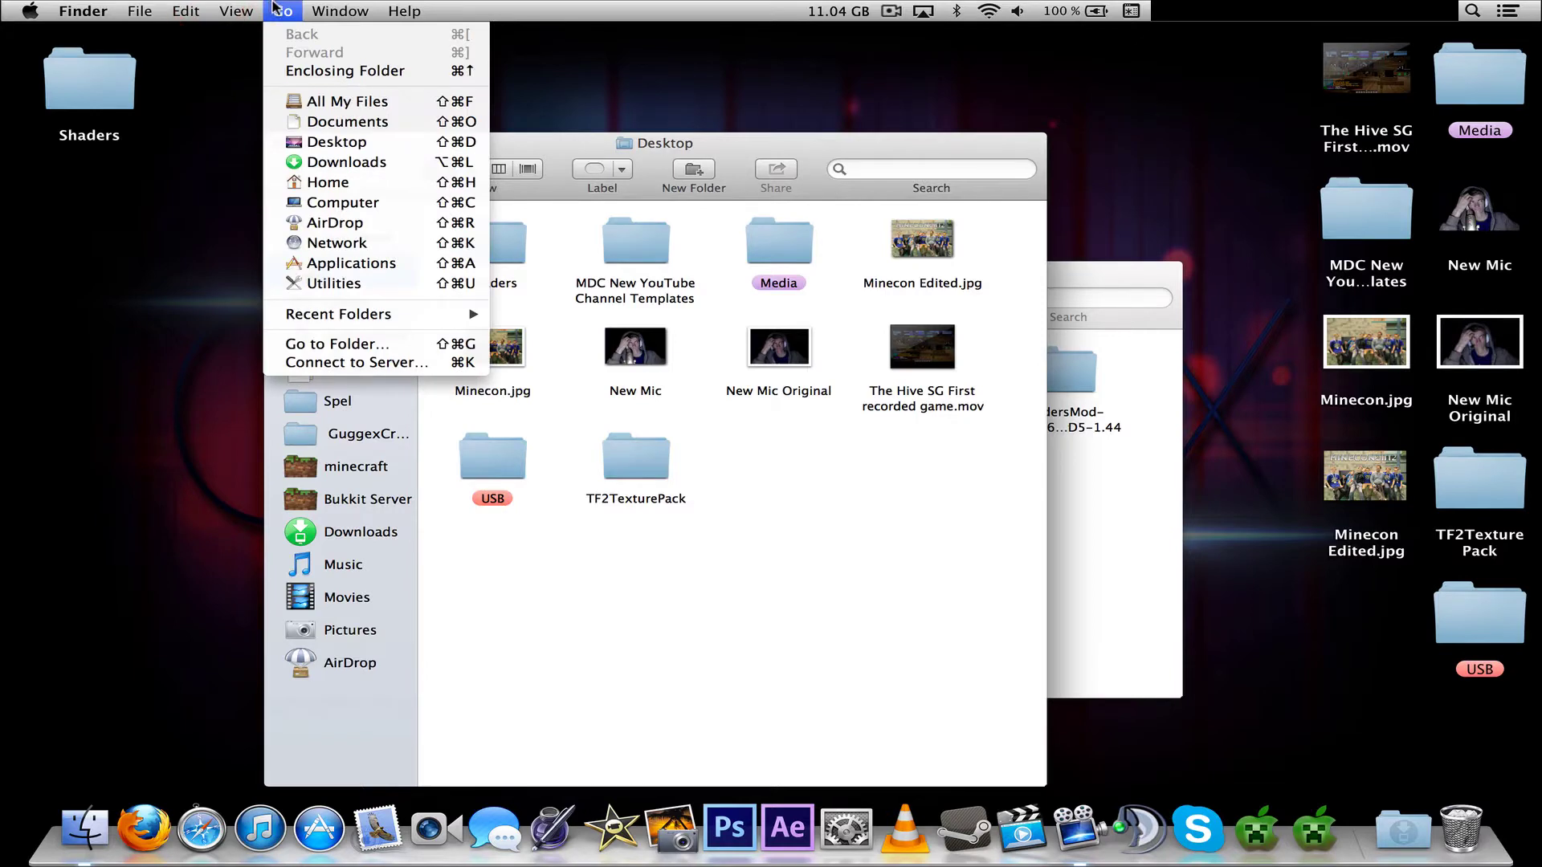
key("alt")
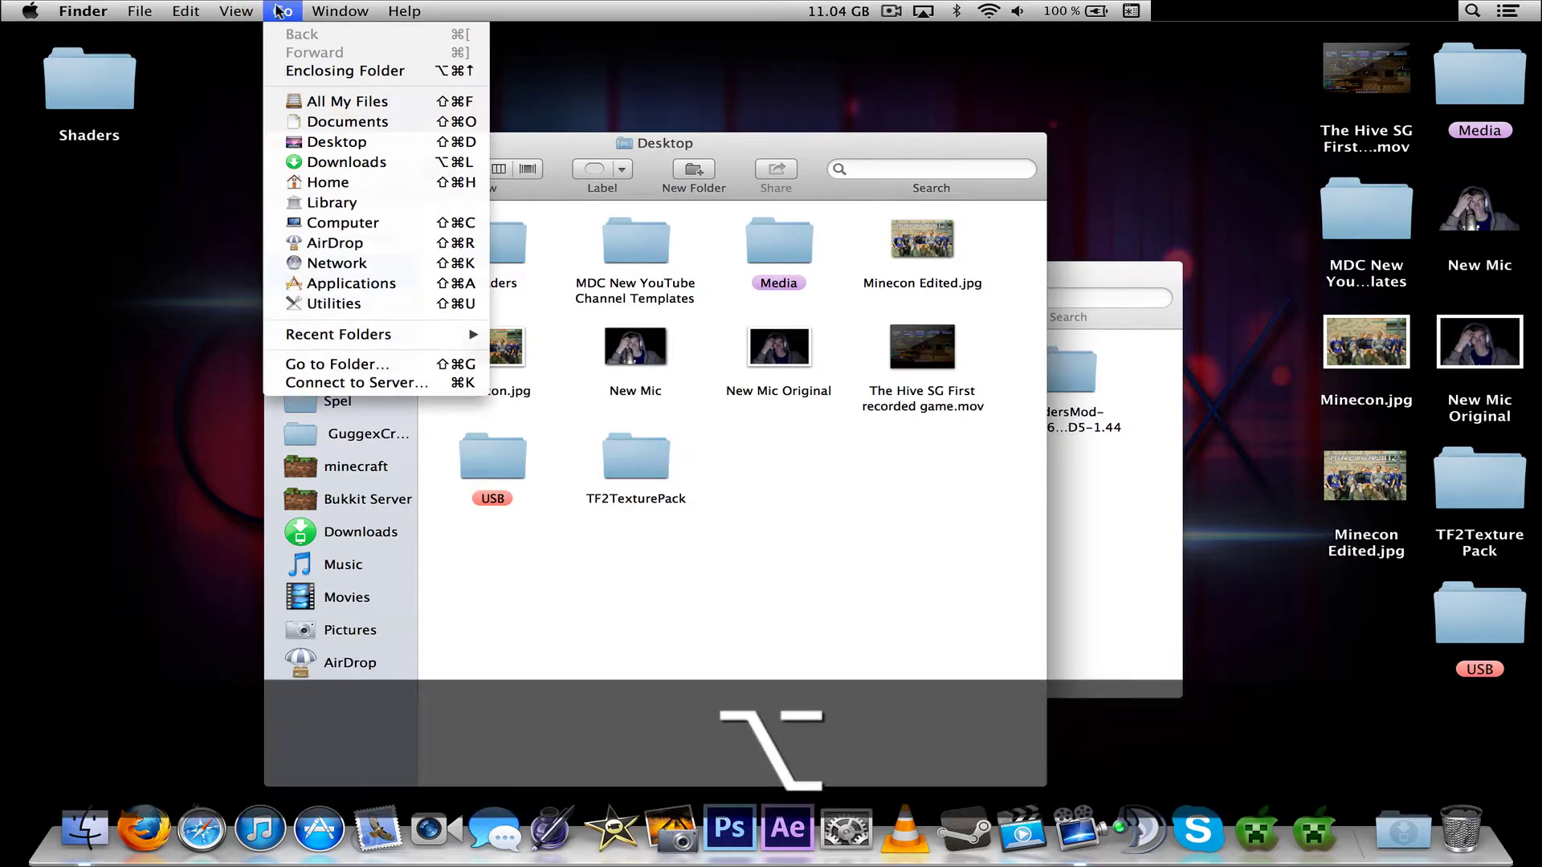
left_click(355, 204)
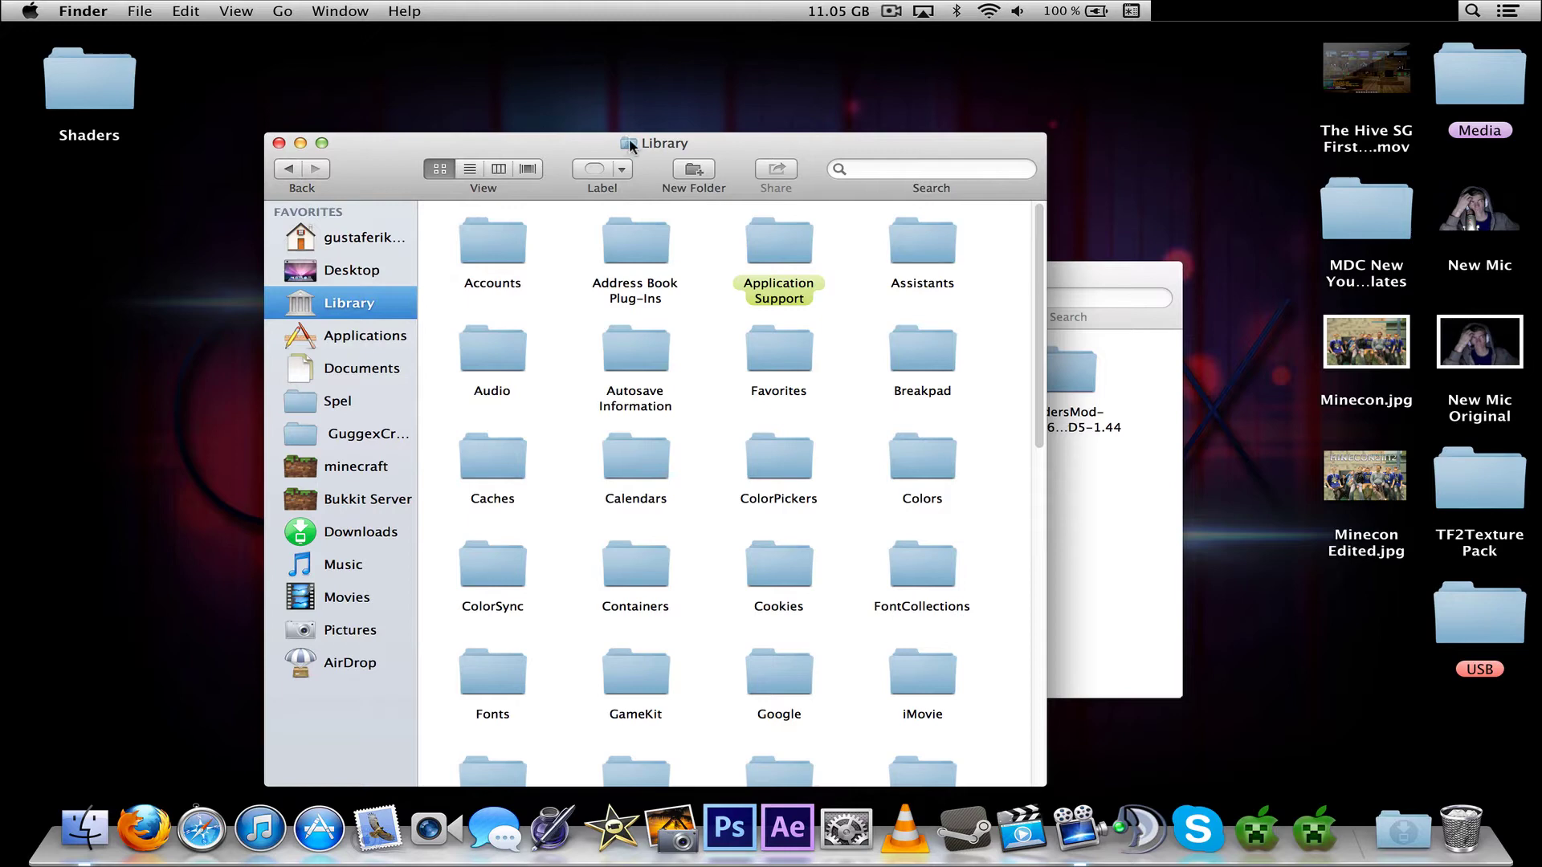
mouse_move(629, 145)
left_mouse_down()
mouse_move(562, 161)
mouse_move(628, 154)
left_mouse_up()
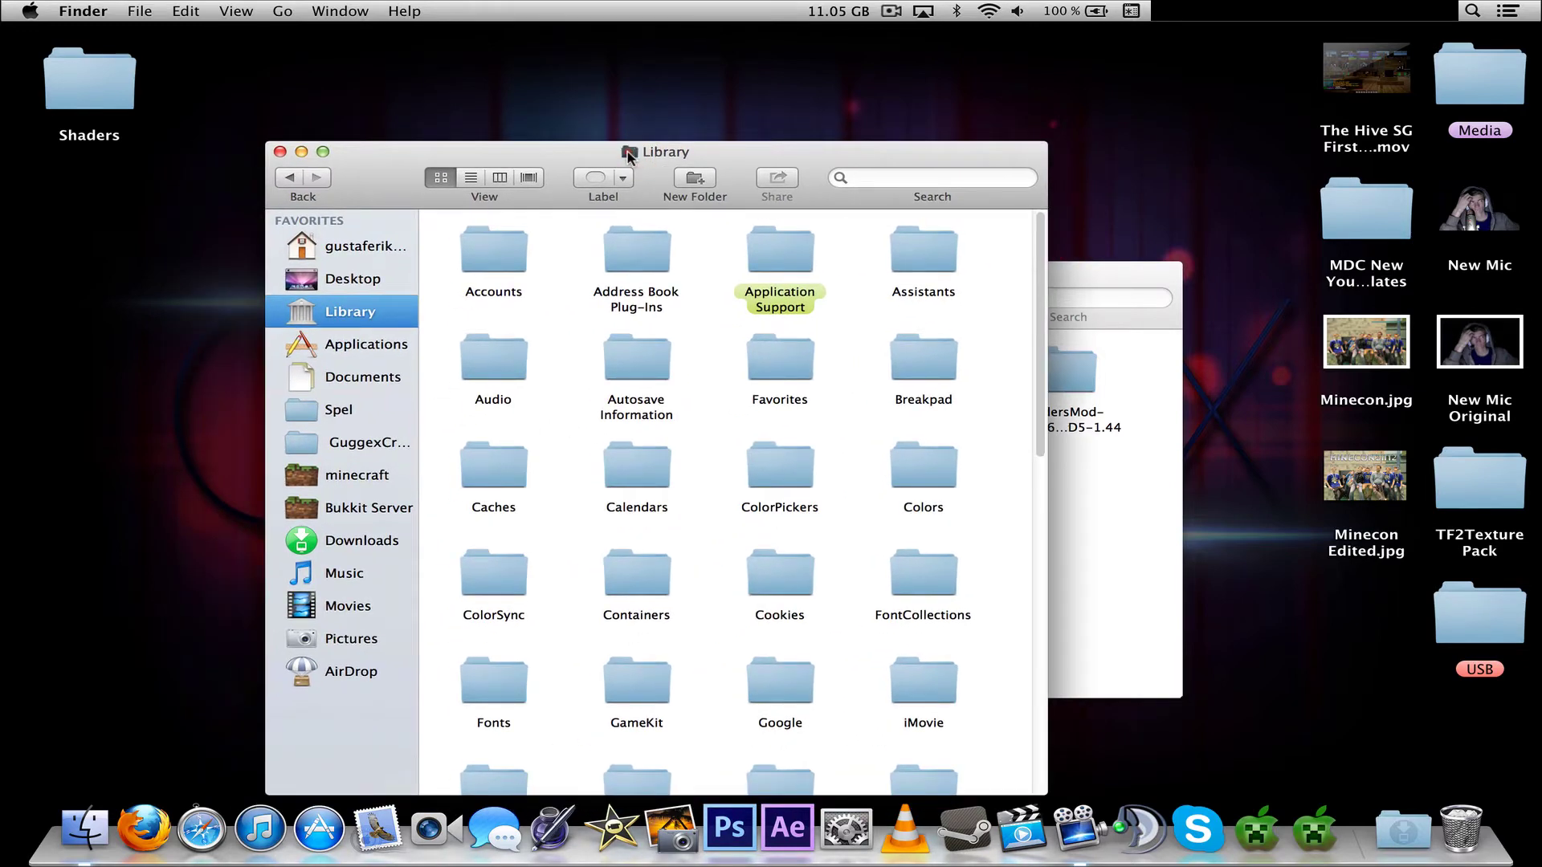
mouse_move(623, 156)
left_mouse_down()
mouse_move(374, 303)
mouse_move(309, 217)
mouse_move(337, 507)
mouse_move(559, 166)
mouse_move(628, 152)
left_mouse_up()
Step: Look into the minecraft folder through its saved shortcut and return to the Library folder
left_click(333, 282)
left_click(334, 306)
left_click_drag(373, 164, 401, 125)
left_click(385, 296)
left_click(371, 263)
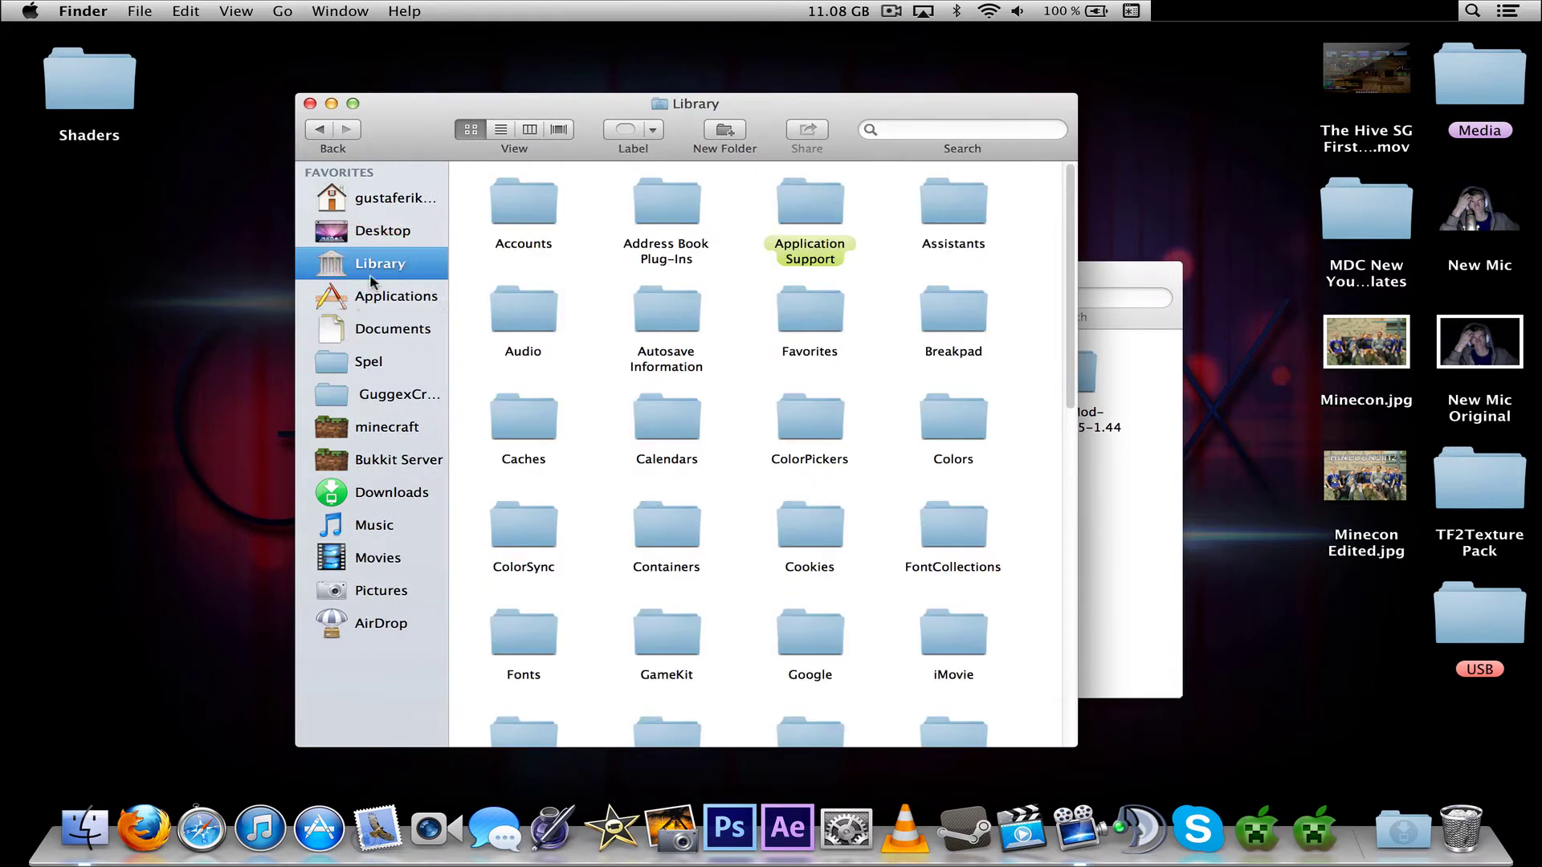
left_click(371, 433)
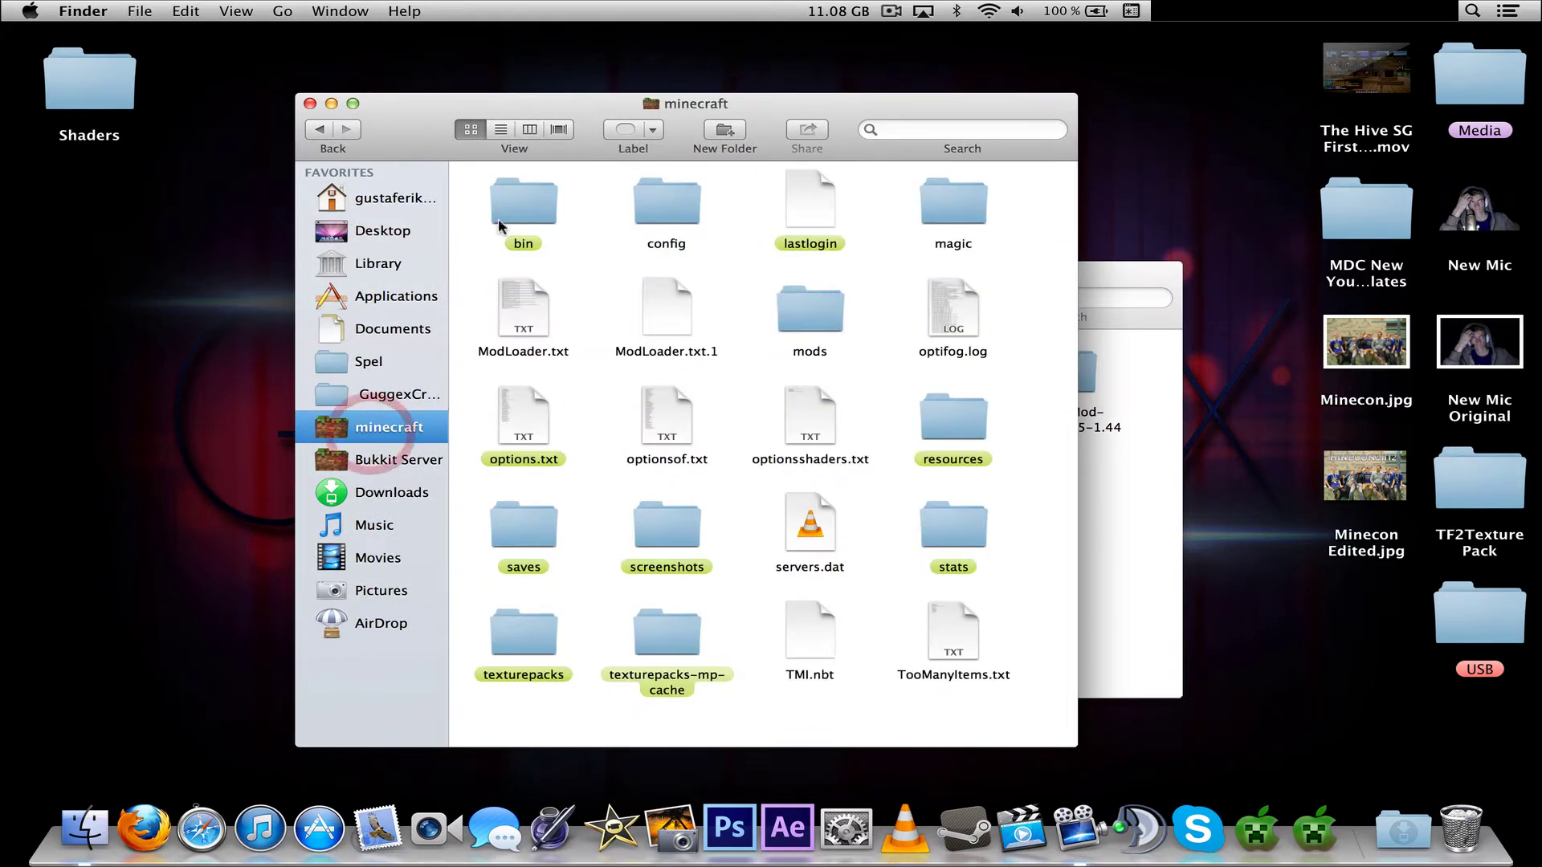
left_click(368, 273)
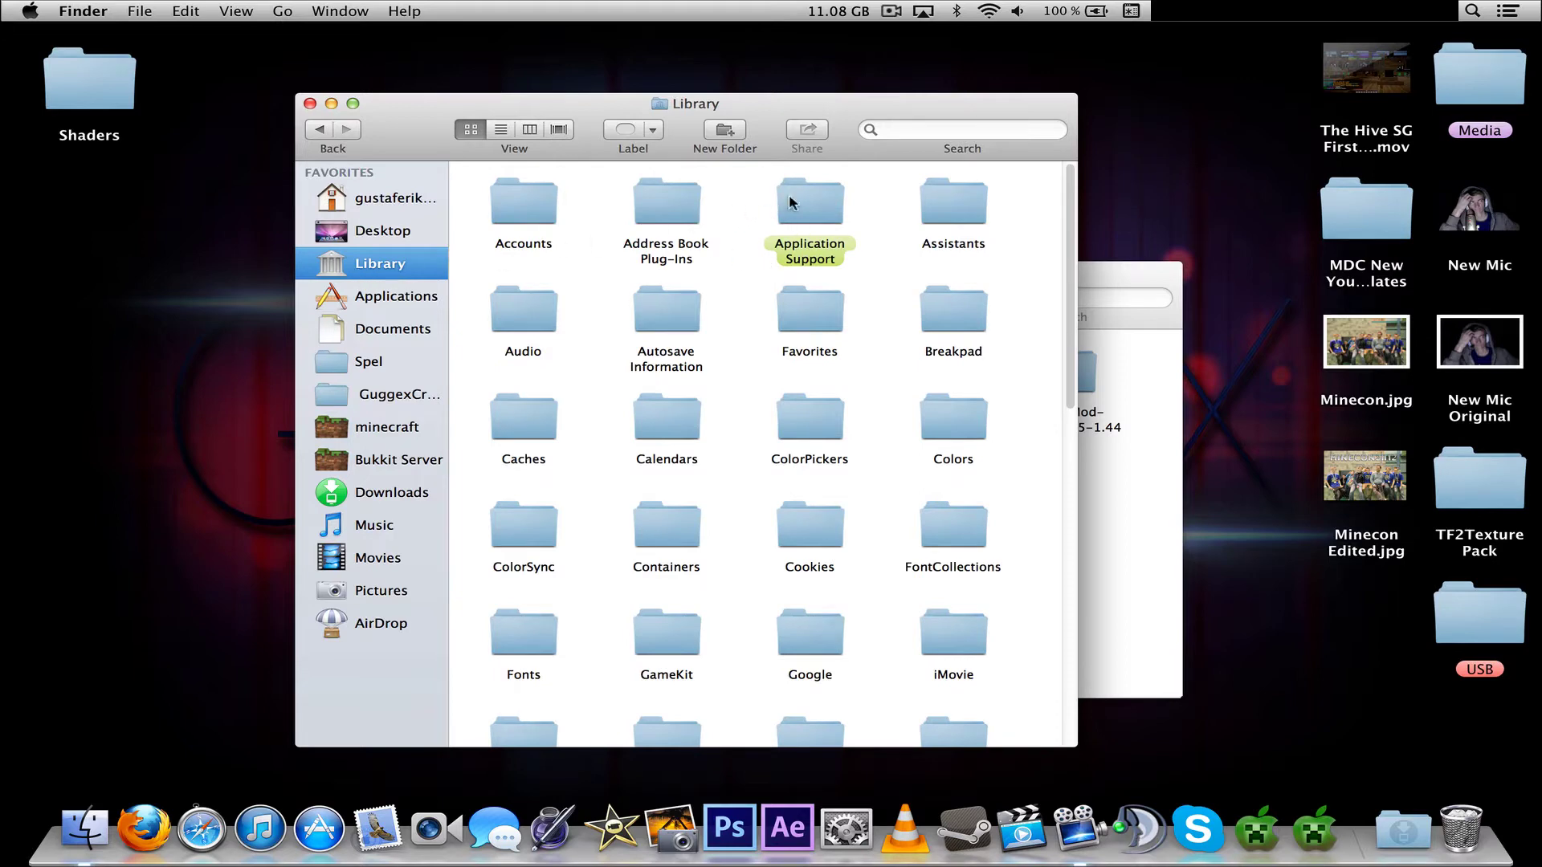
Step: Open the Application Support folder in Library, look into its minecraft folder and go back
double_click(807, 212)
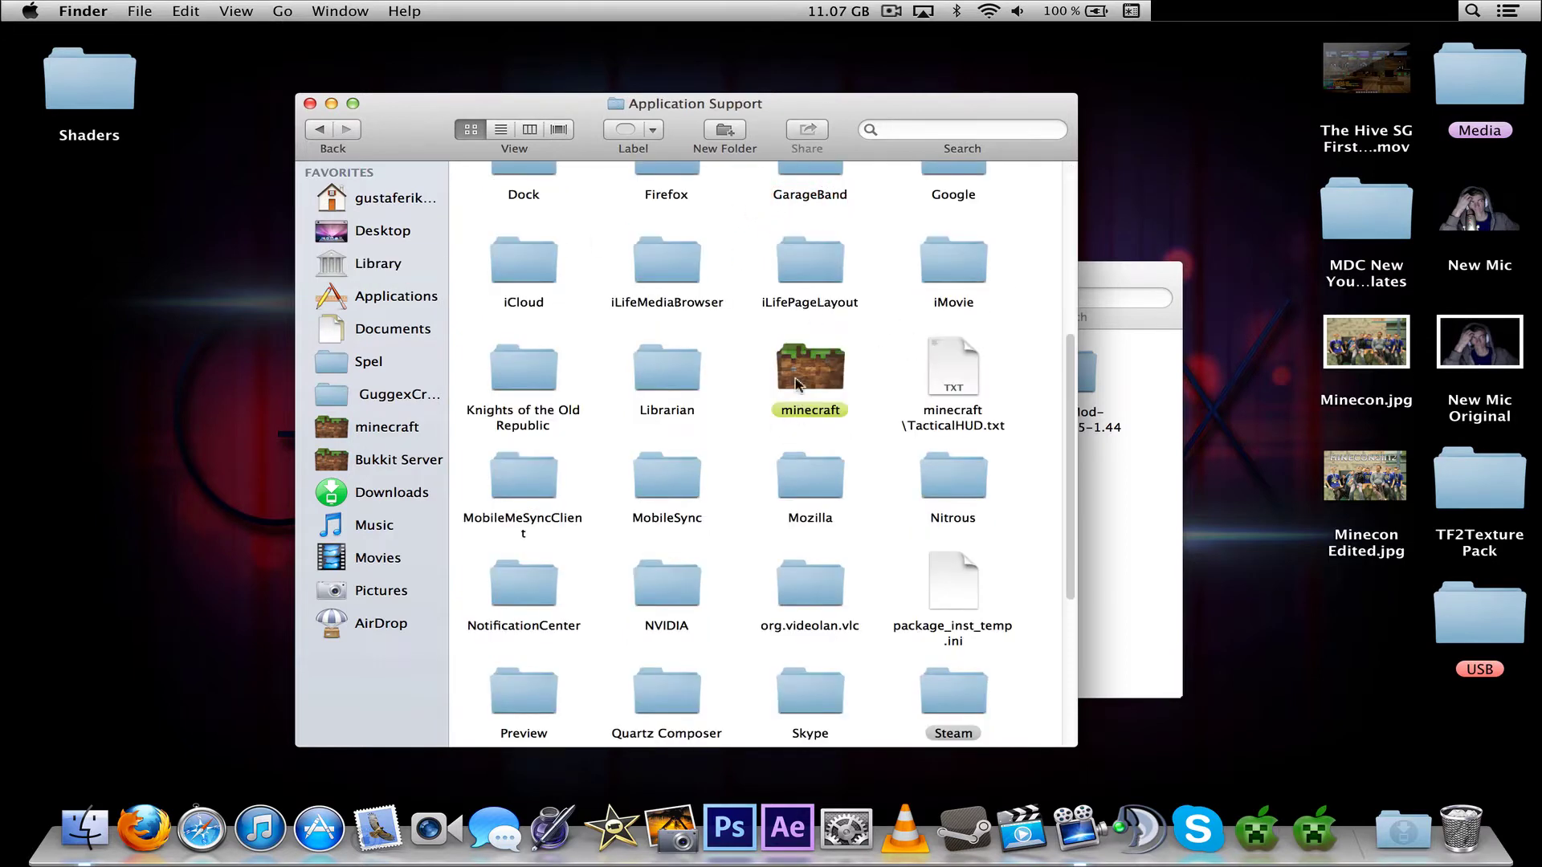
left_click(797, 379)
double_click(797, 379)
left_click(319, 129)
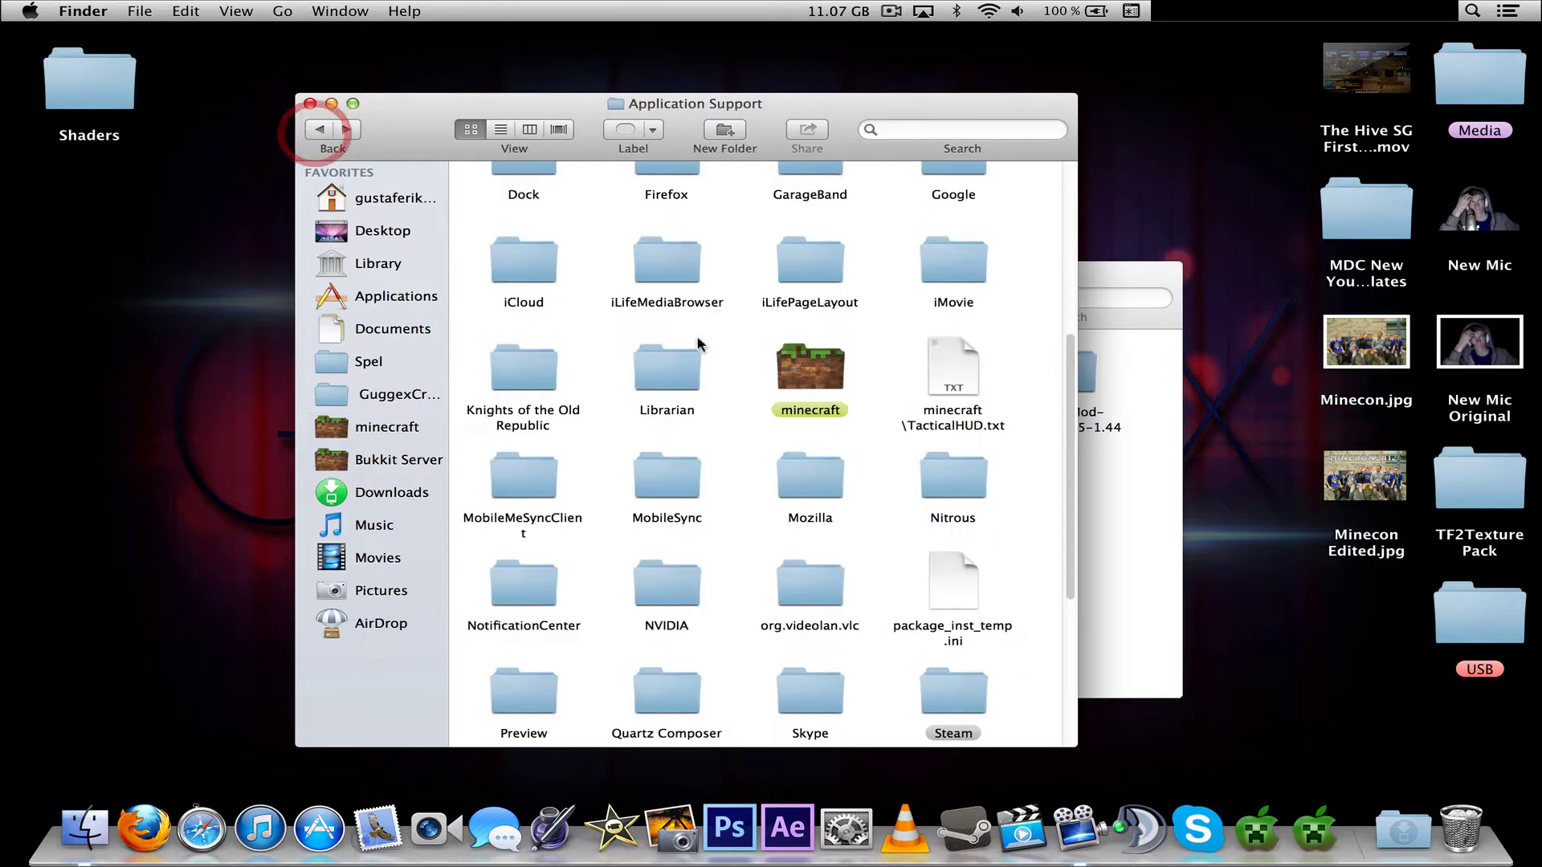
Step: Look through the Application Support contents to locate the minecraft folder
left_click(745, 370)
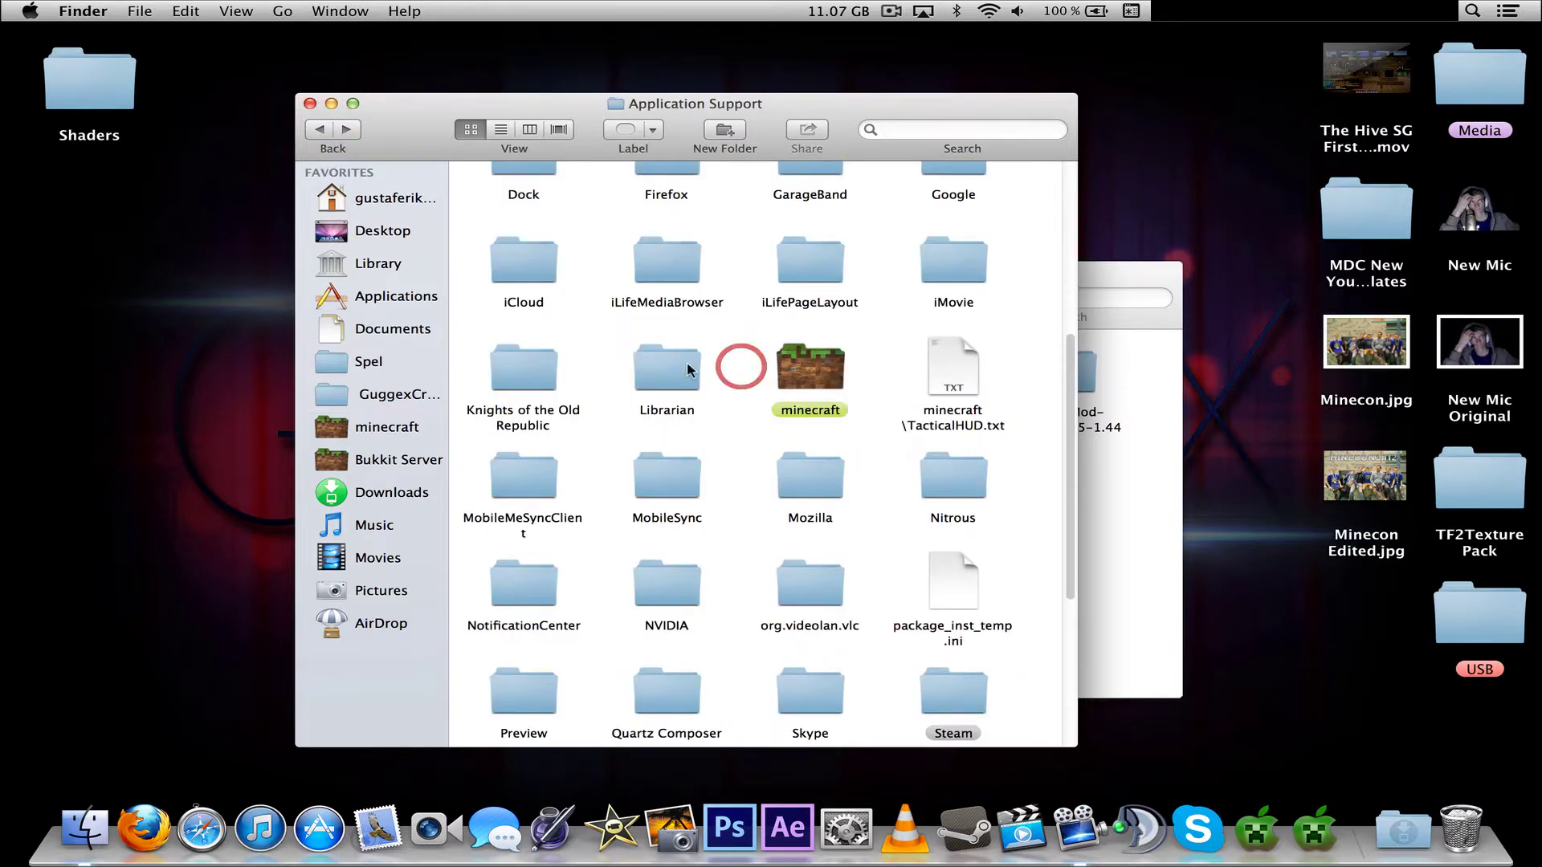
left_click(665, 369)
left_click(734, 383)
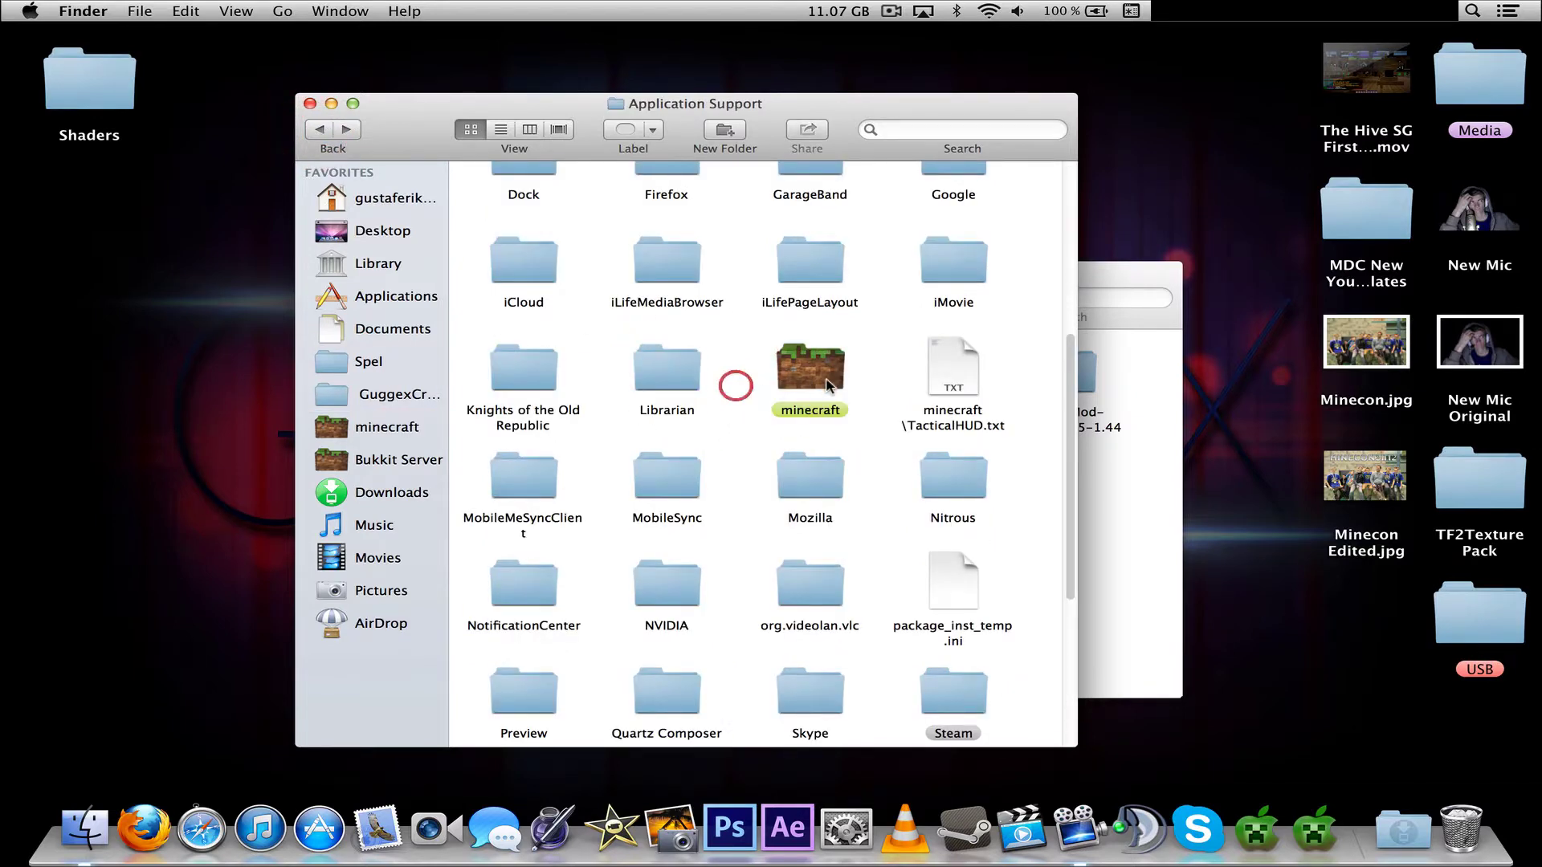
scroll(686, 377, "up", 3)
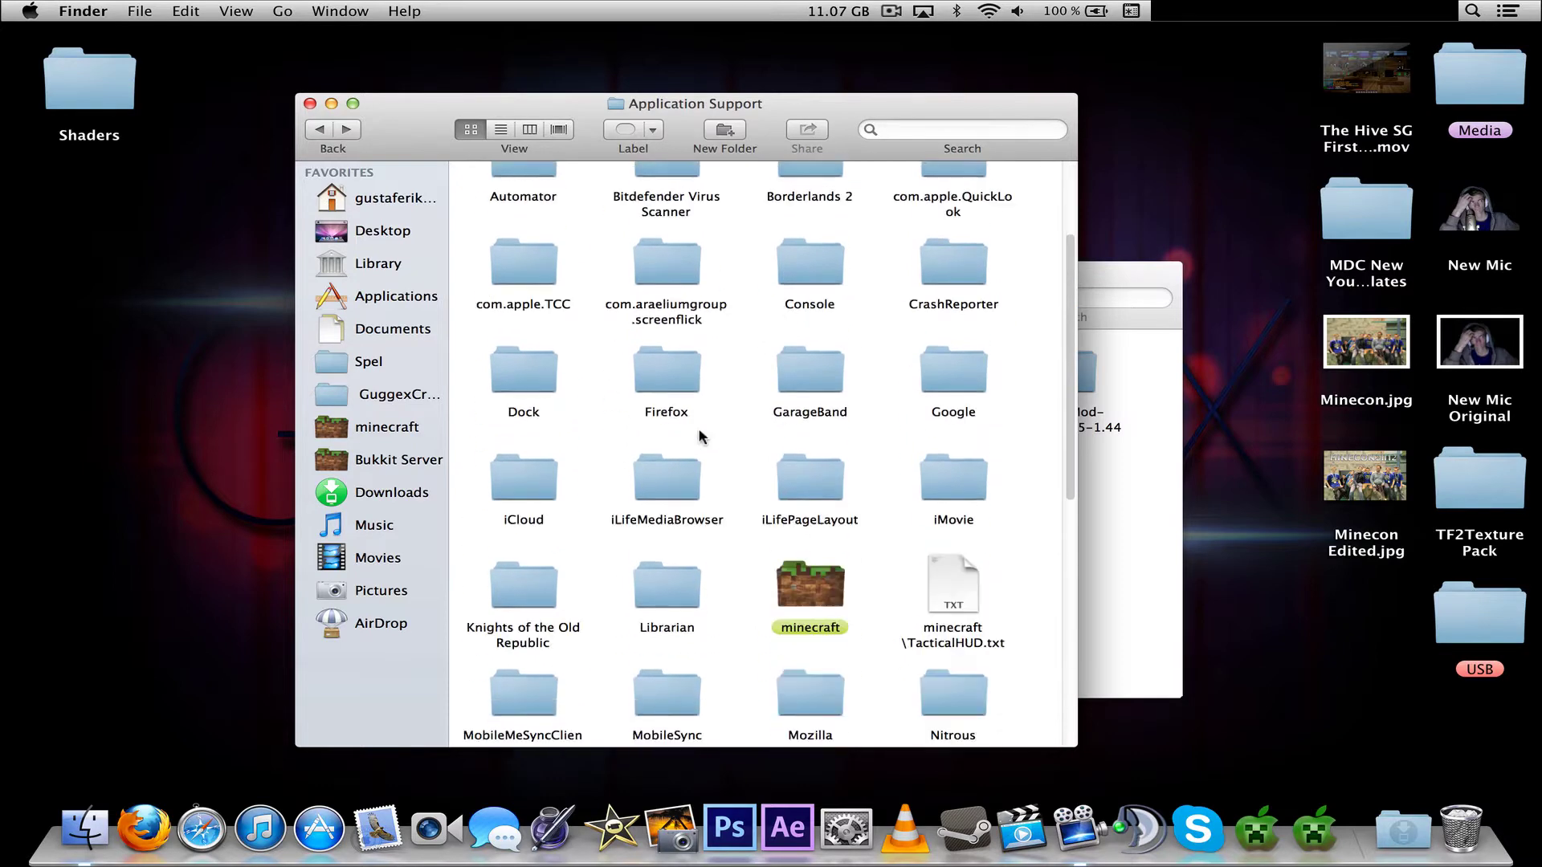
scroll(702, 299, "down", 6)
scroll(780, 320, "up", 4)
scroll(781, 320, "up", 5)
scroll(781, 319, "down", 7)
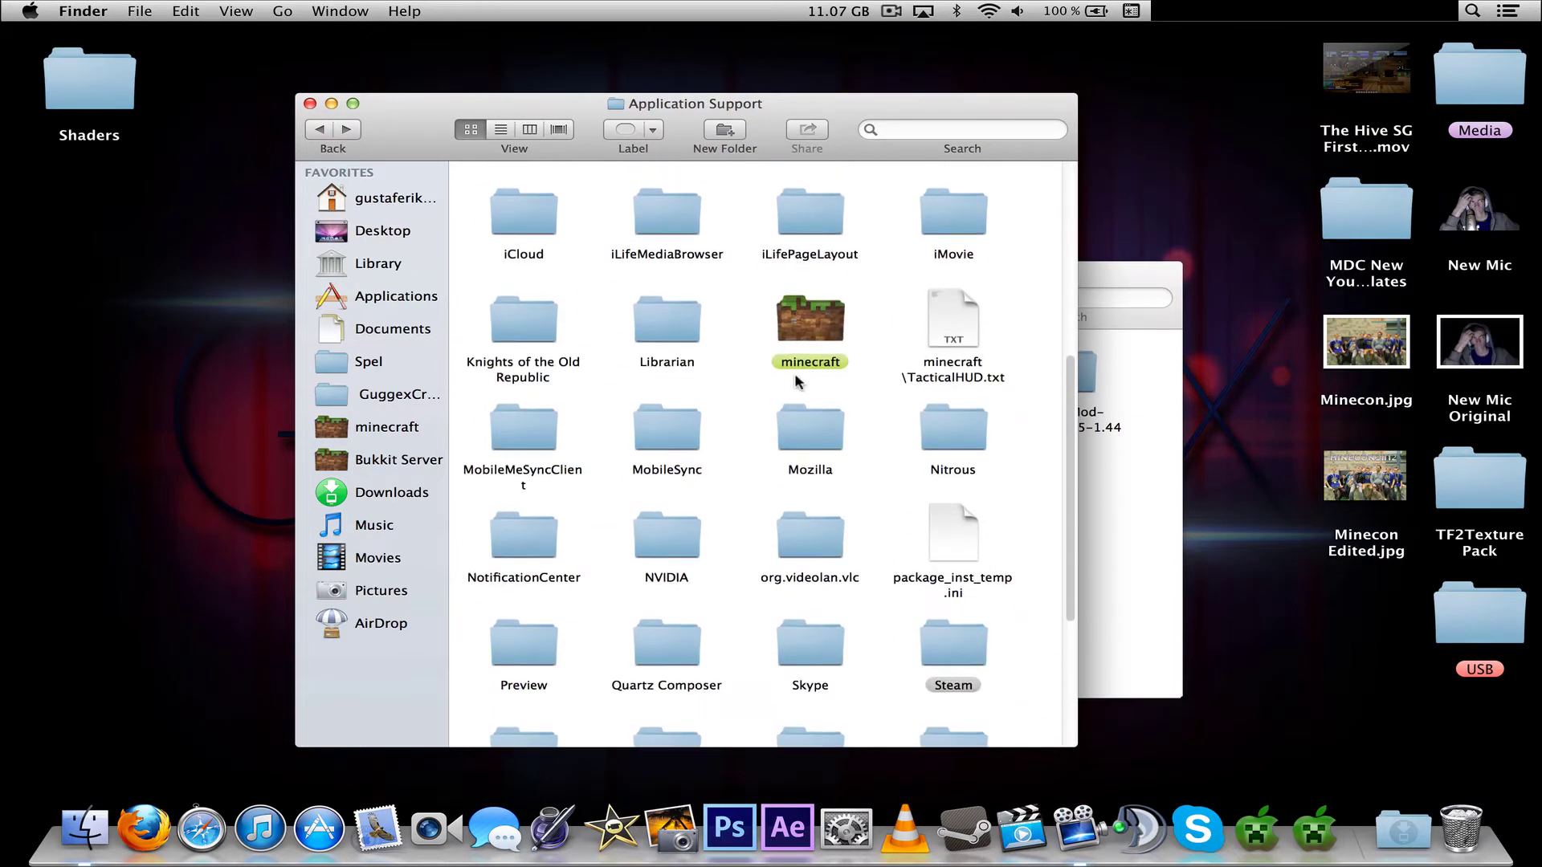
Step: Open the minecraft folder in Application Support and go into its bin folder
double_click(794, 328)
left_click(725, 314)
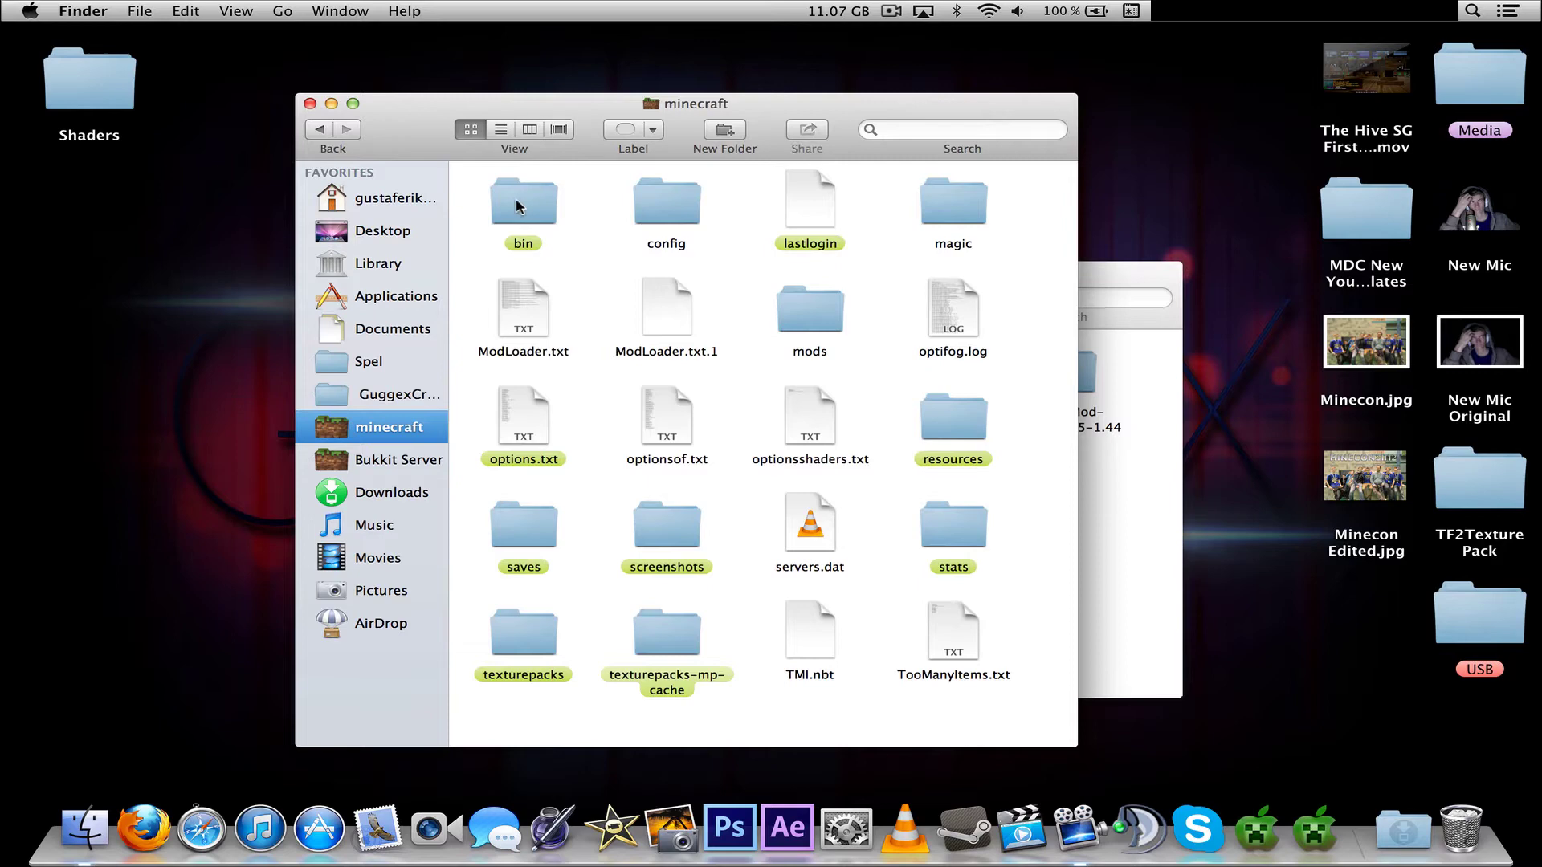
double_click(518, 207)
left_click(635, 372)
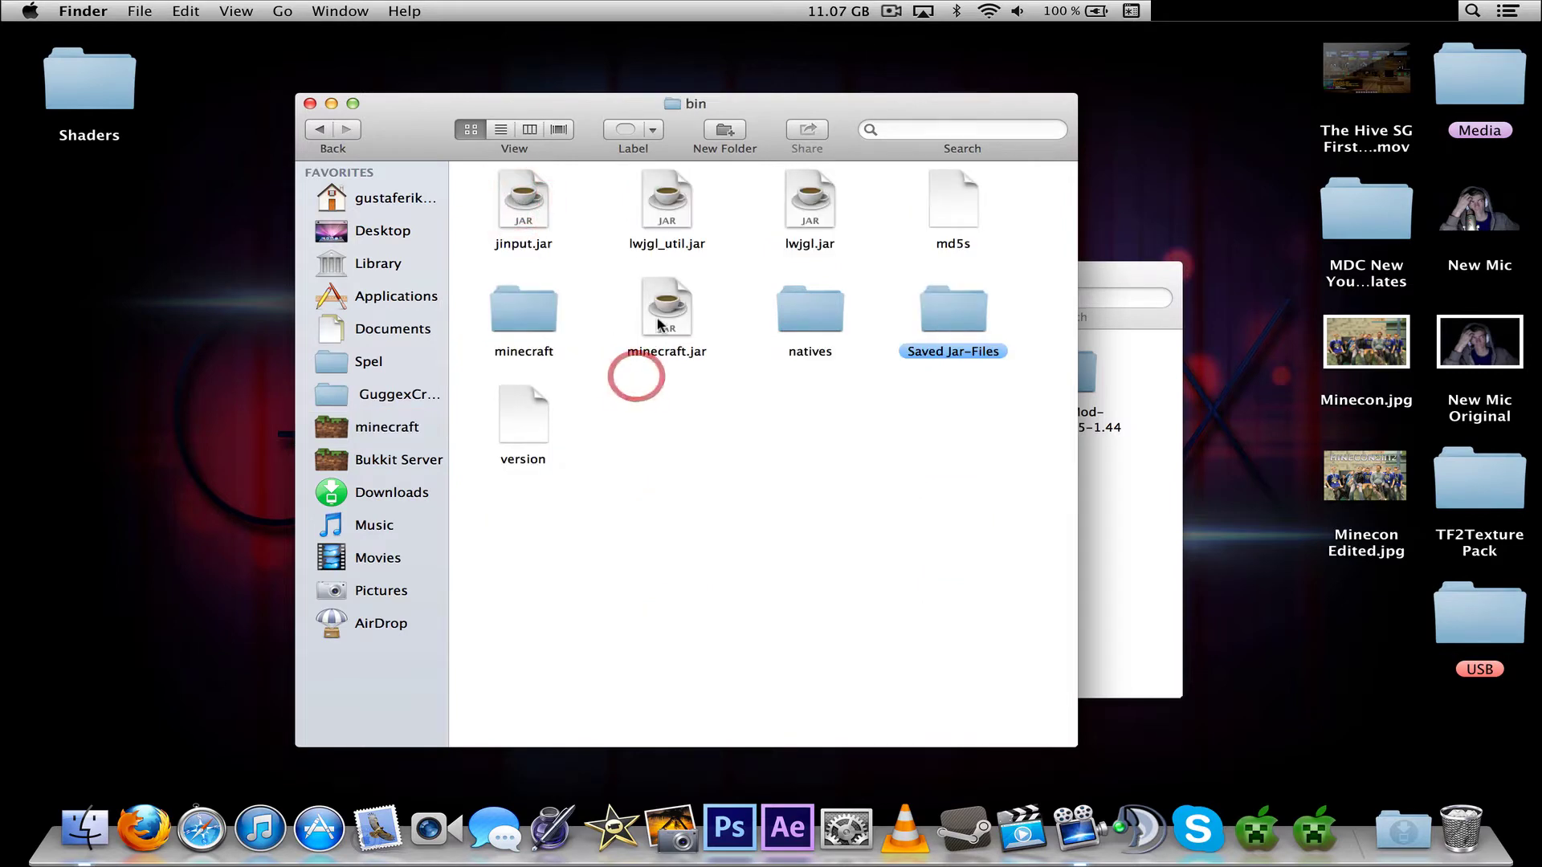
Step: Rename minecraft.jar in the bin folder to minecraft.jar.zip and accept the extension change
left_click(658, 321)
key("Return")
key("Right")
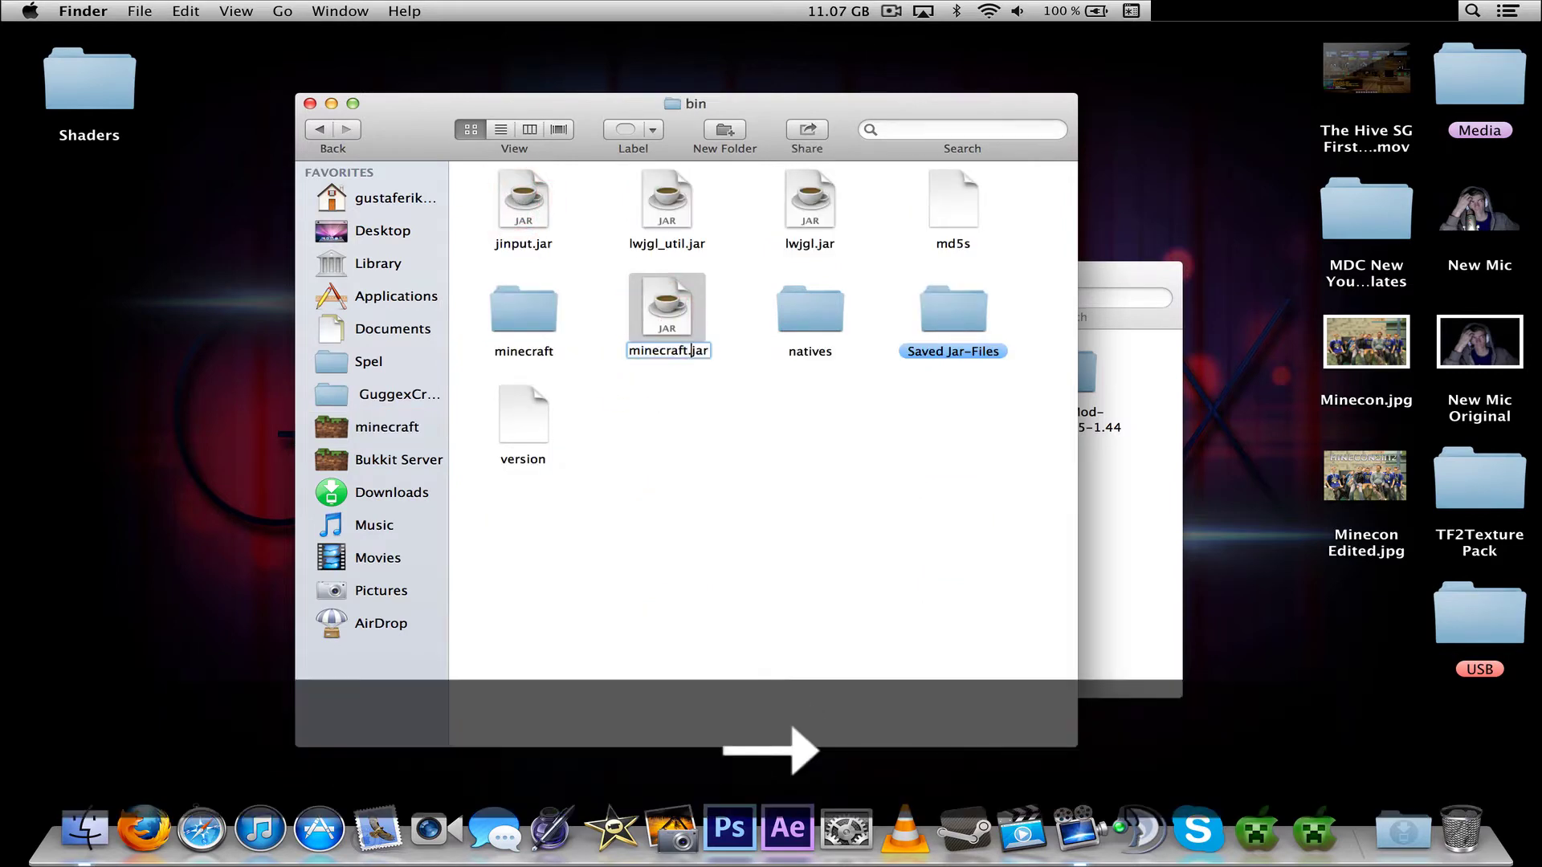
key("Down")
type(".zip")
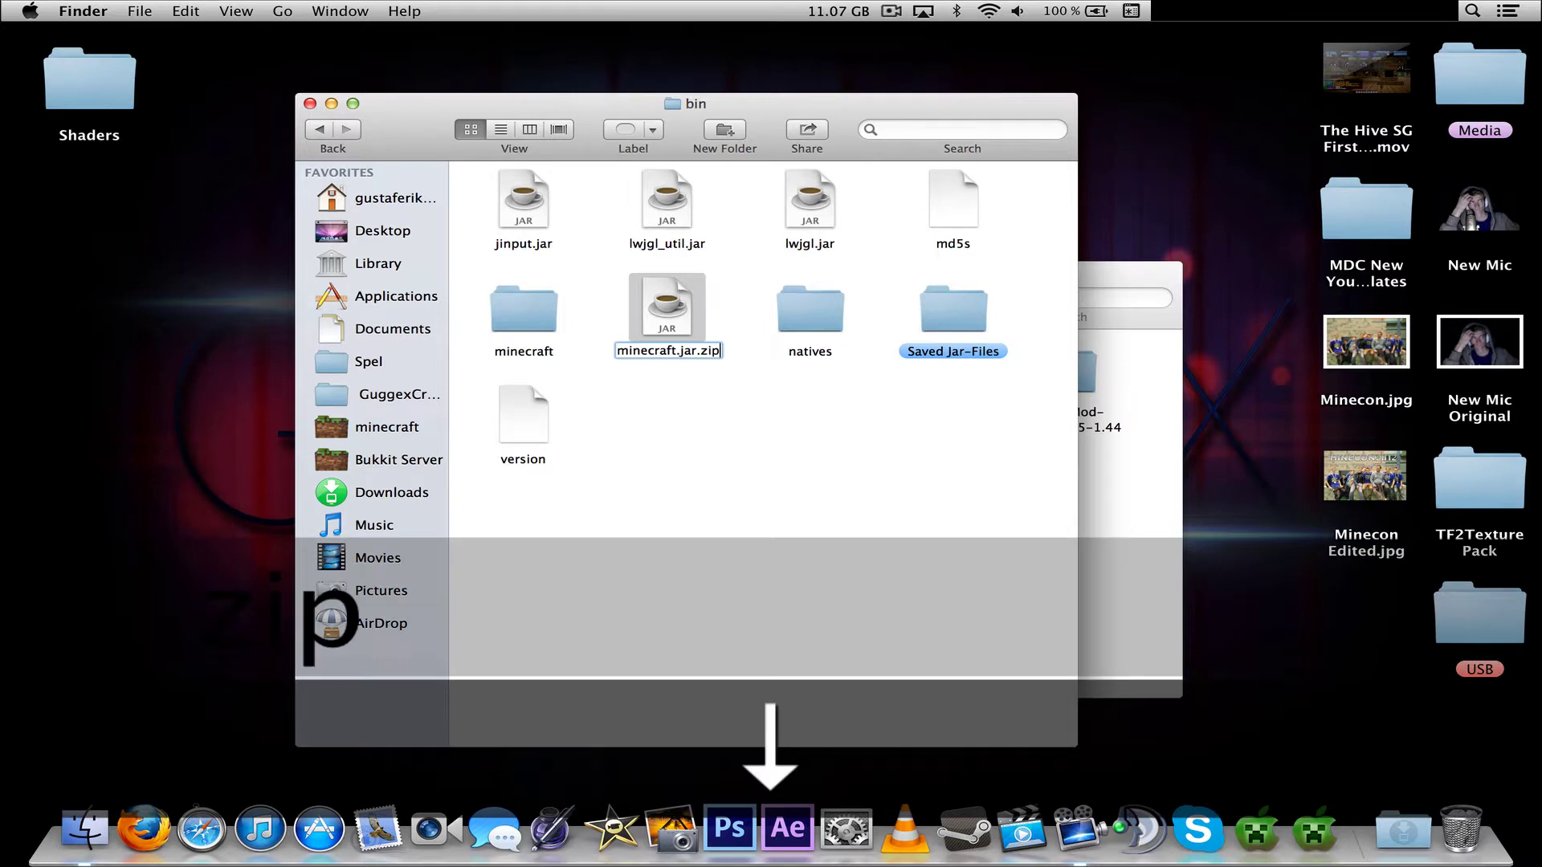
key("Return")
left_click(959, 309)
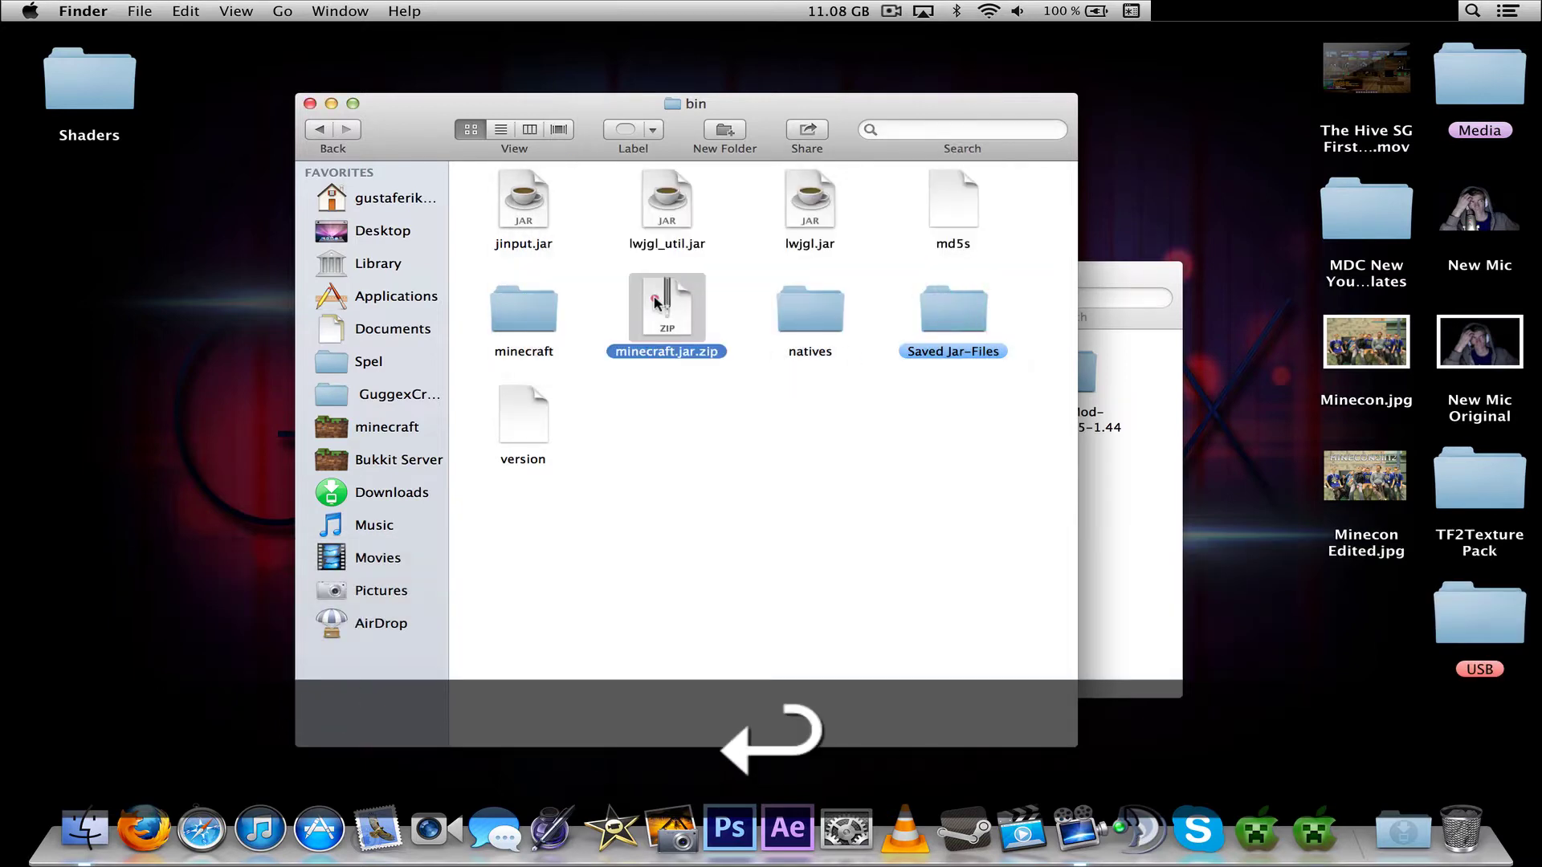
Step: Extract minecraft.jar.zip into a minecraft.jar folder inside bin
double_click(656, 302)
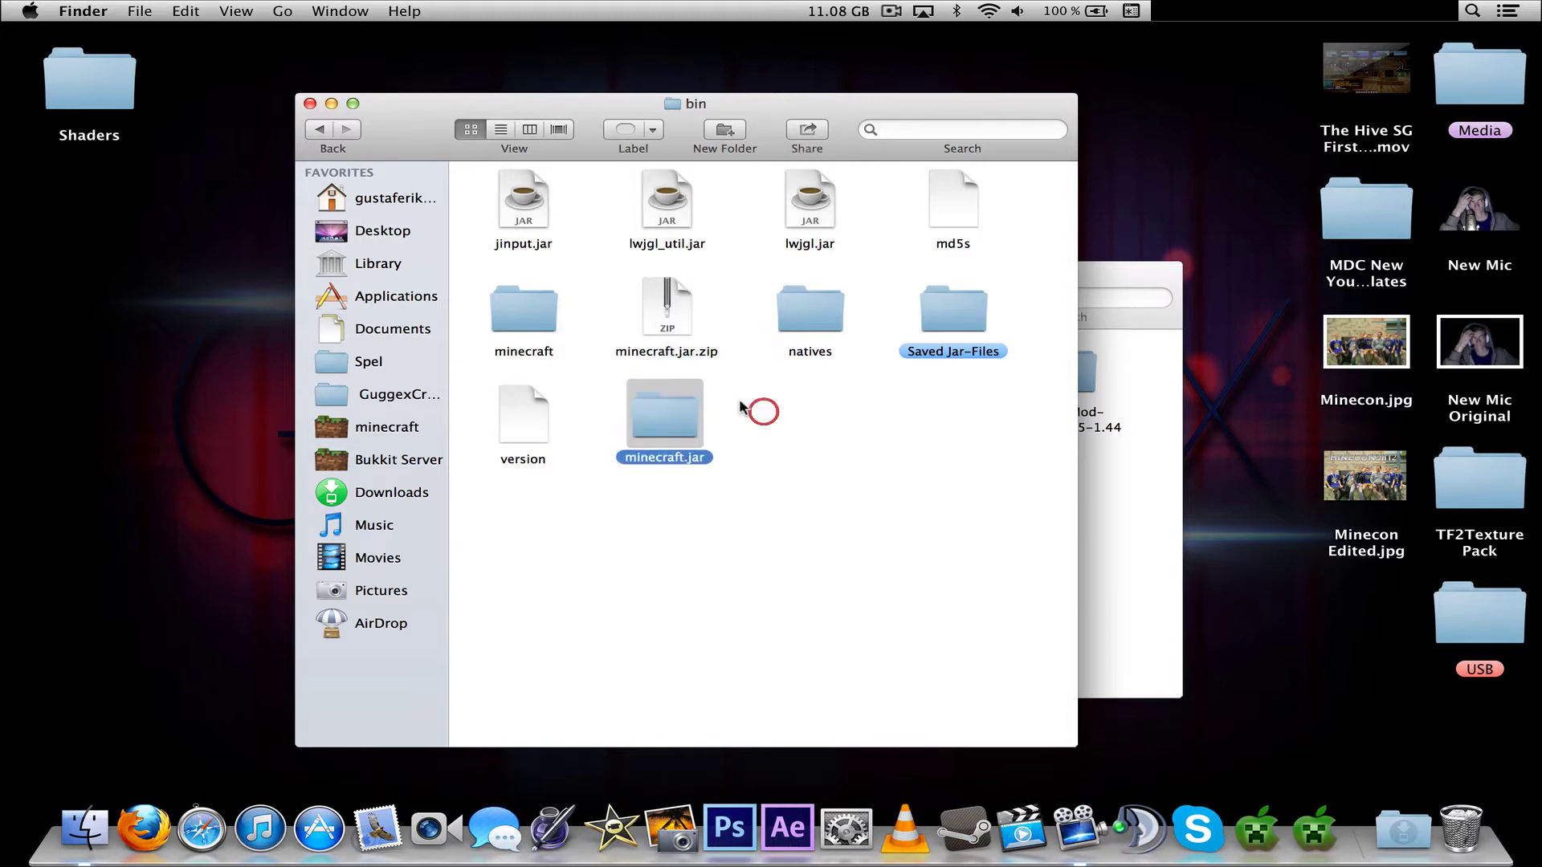
right_click(740, 407)
left_click(715, 358)
Step: Rename minecraft.jar.zip to Realminecraft.jar as a backup and accept the extension change
left_click(698, 351)
key("Return")
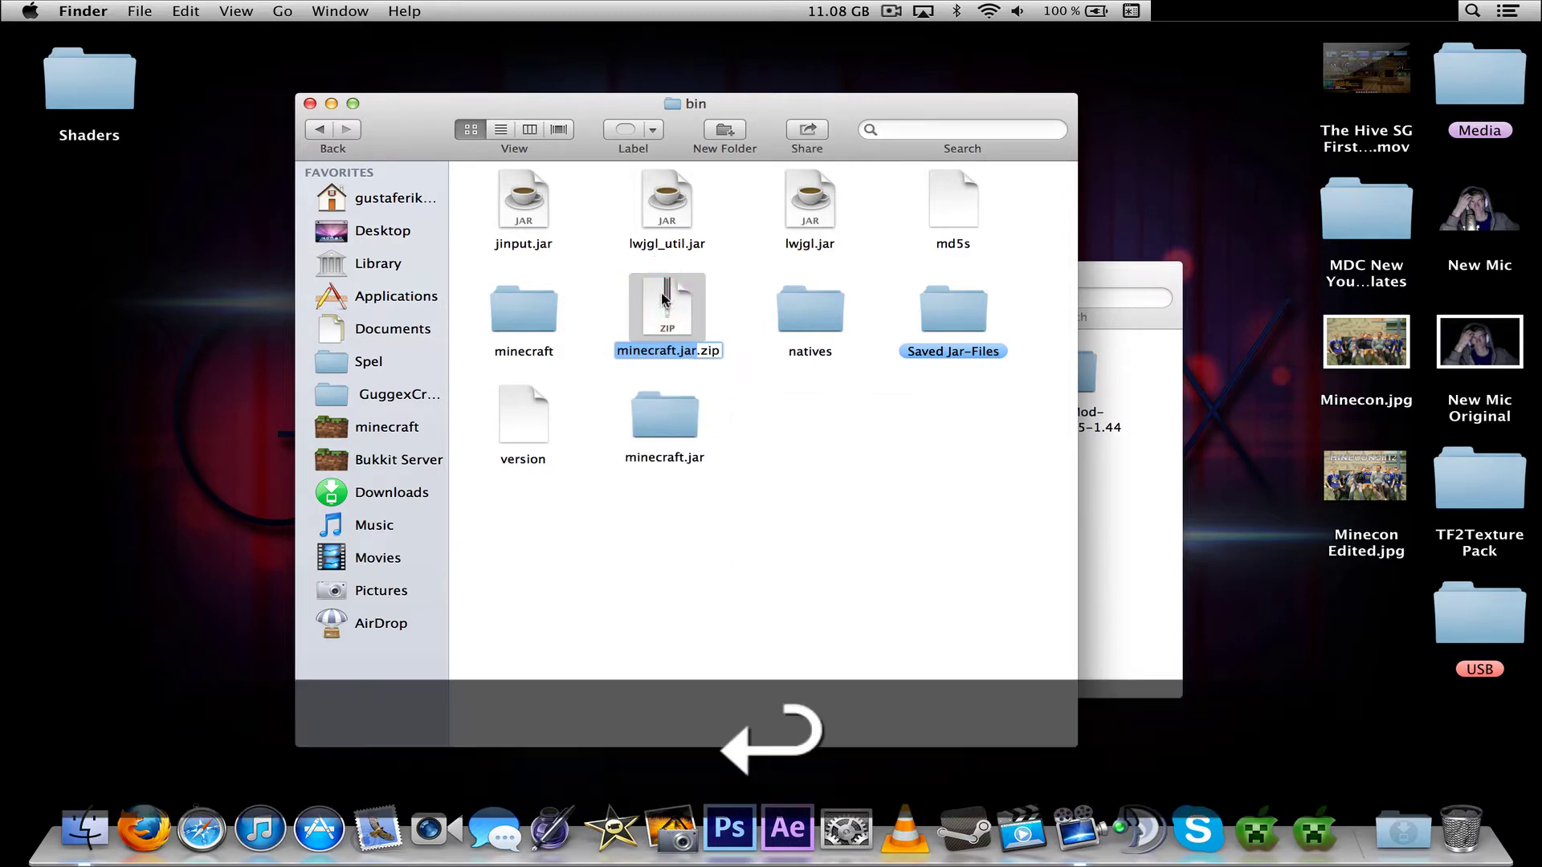
key("Down")
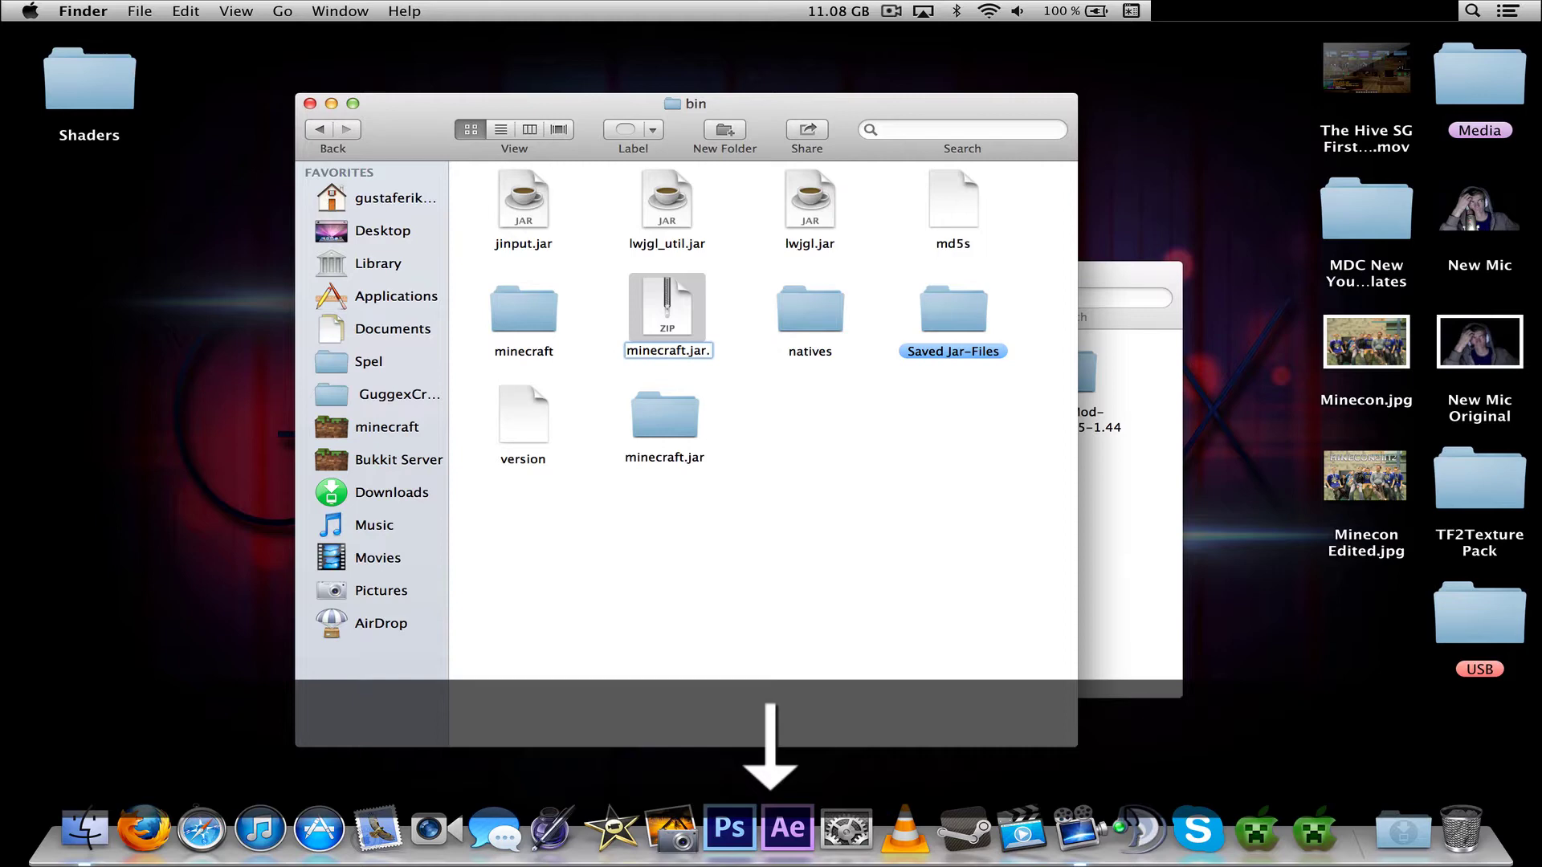
type("Real")
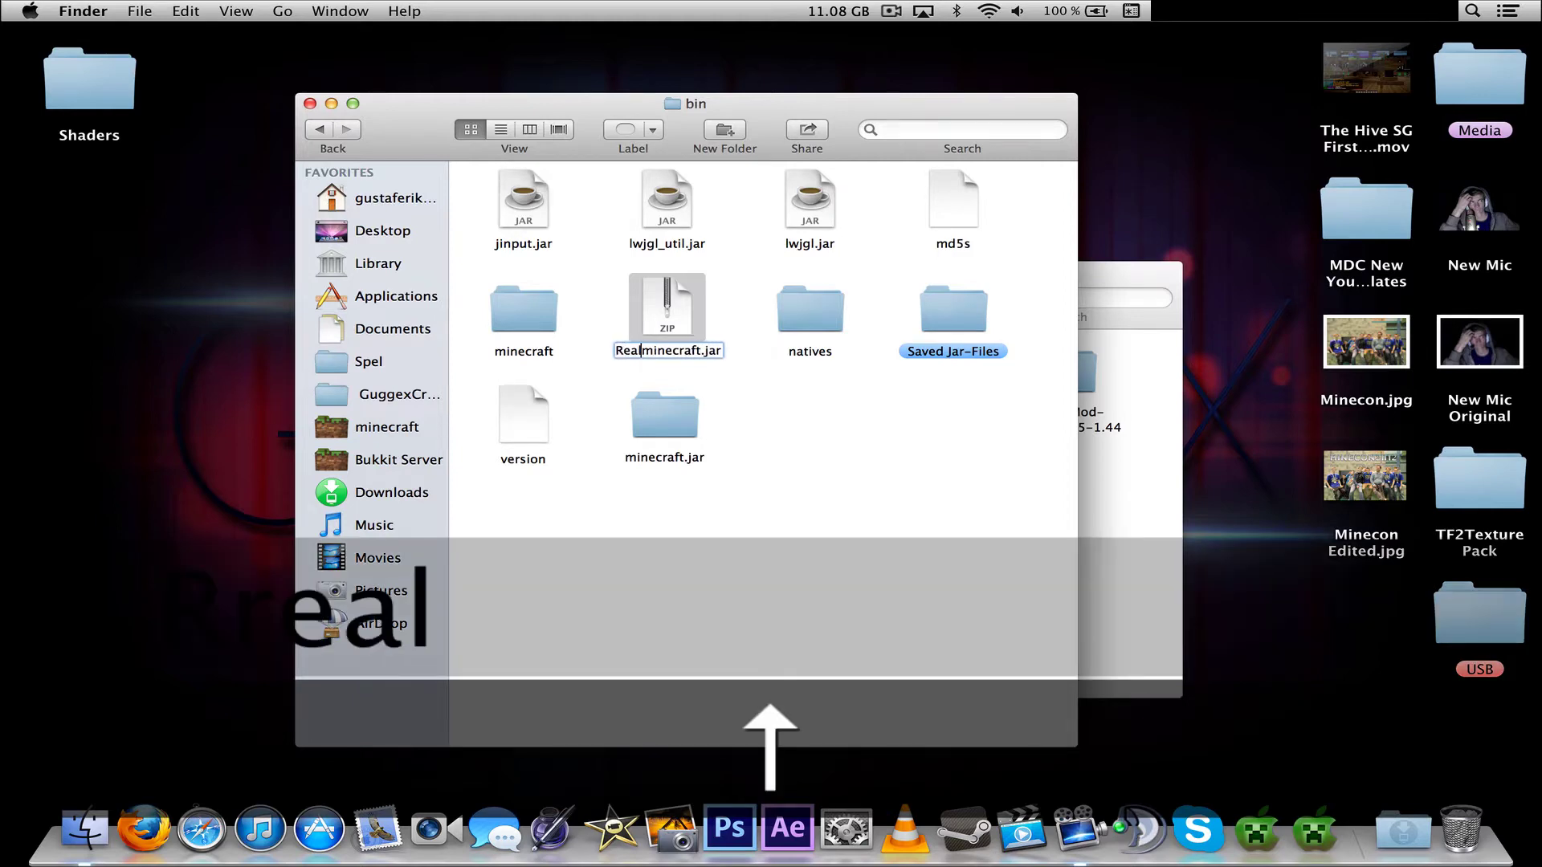
key("Return")
left_click(919, 303)
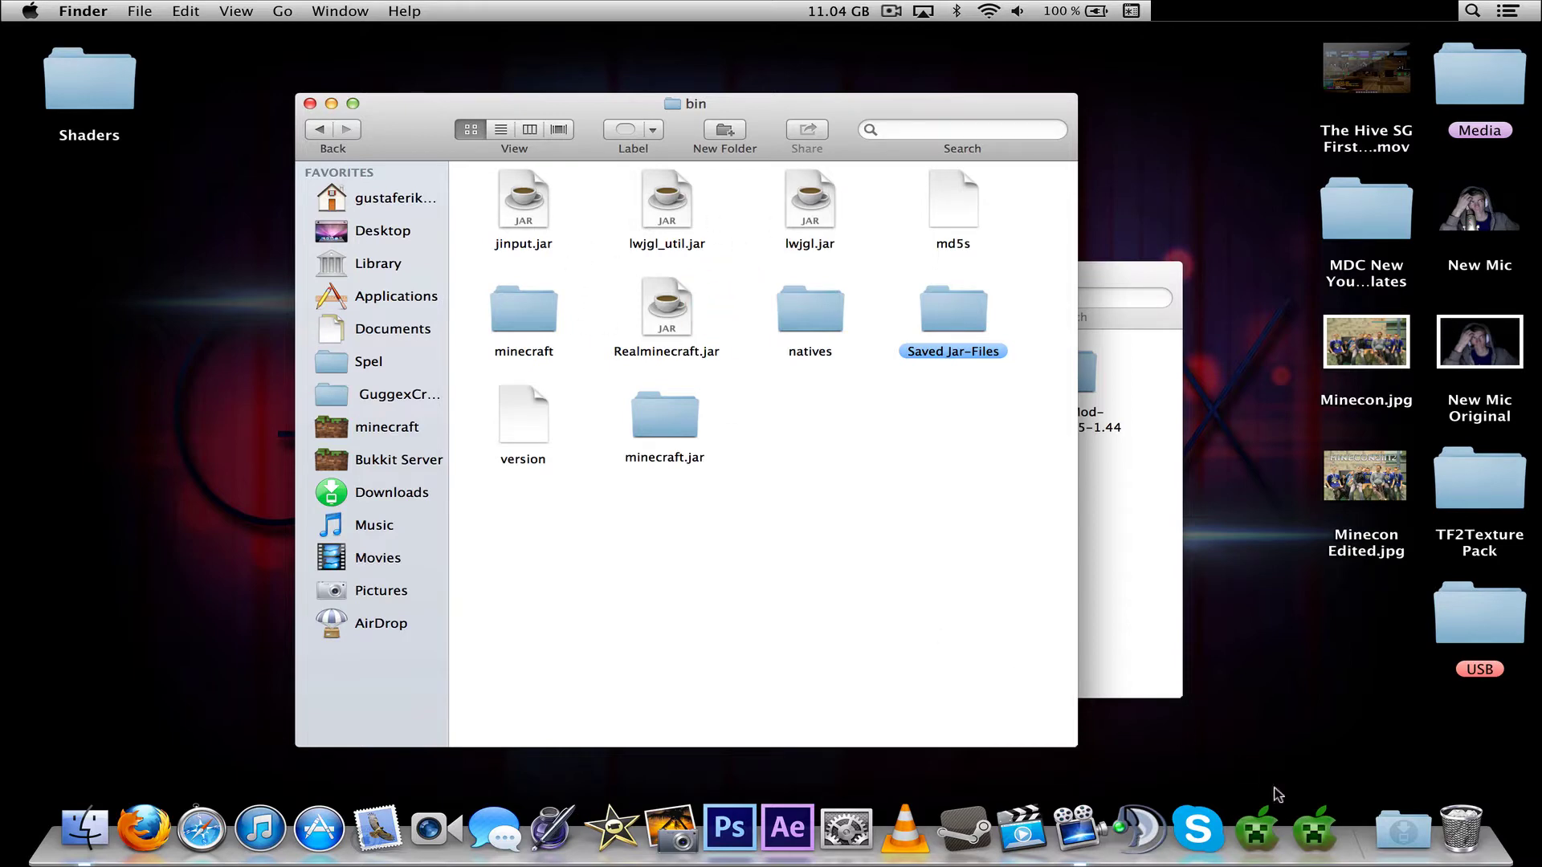
Step: Switch to the Minecraft launcher and open its options
left_click(1257, 829)
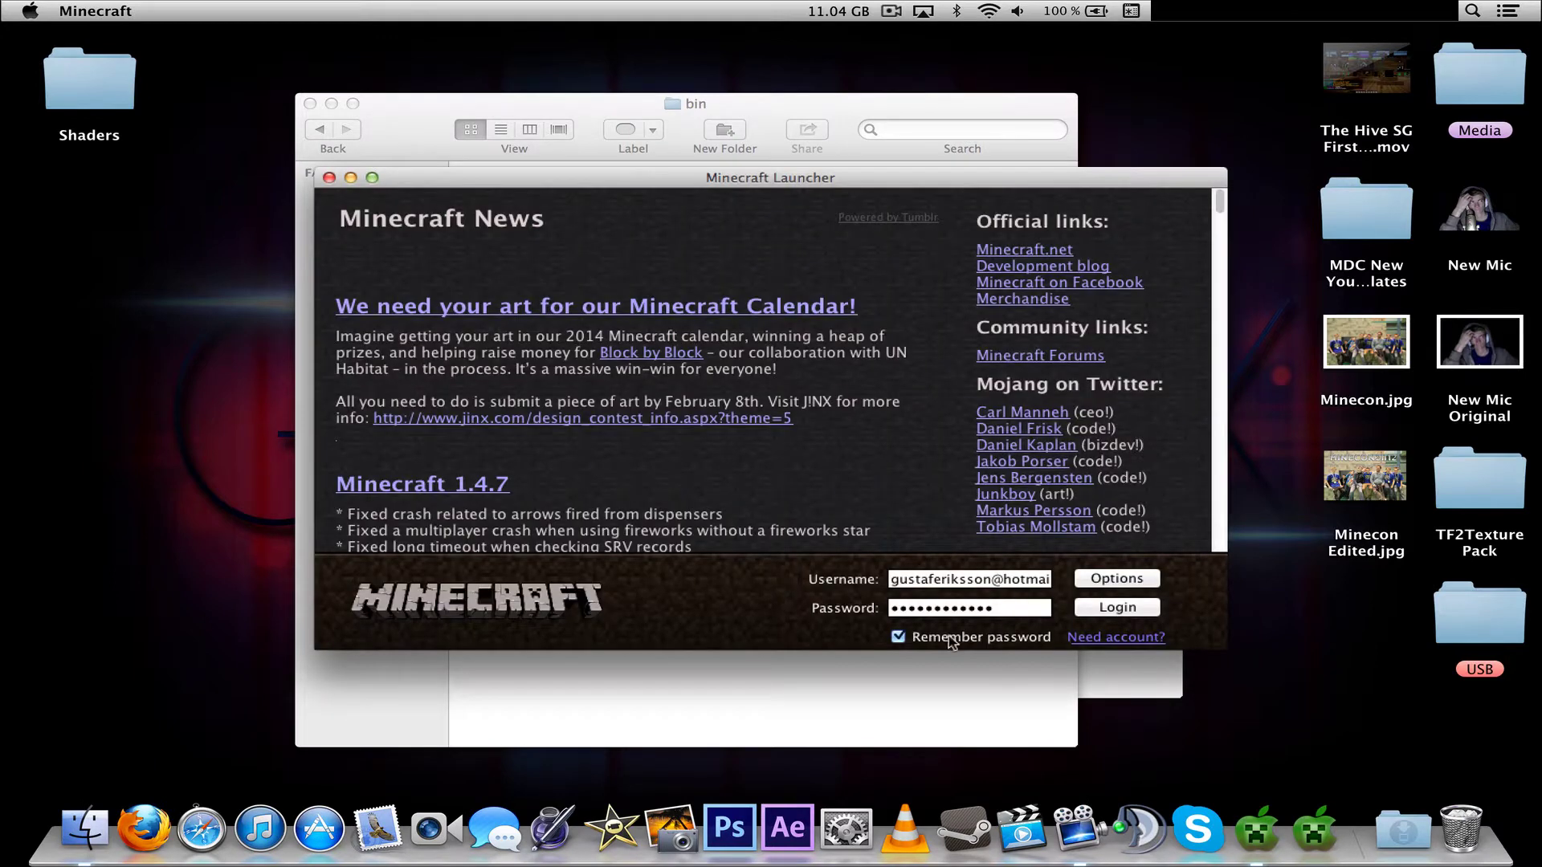
left_click(1116, 578)
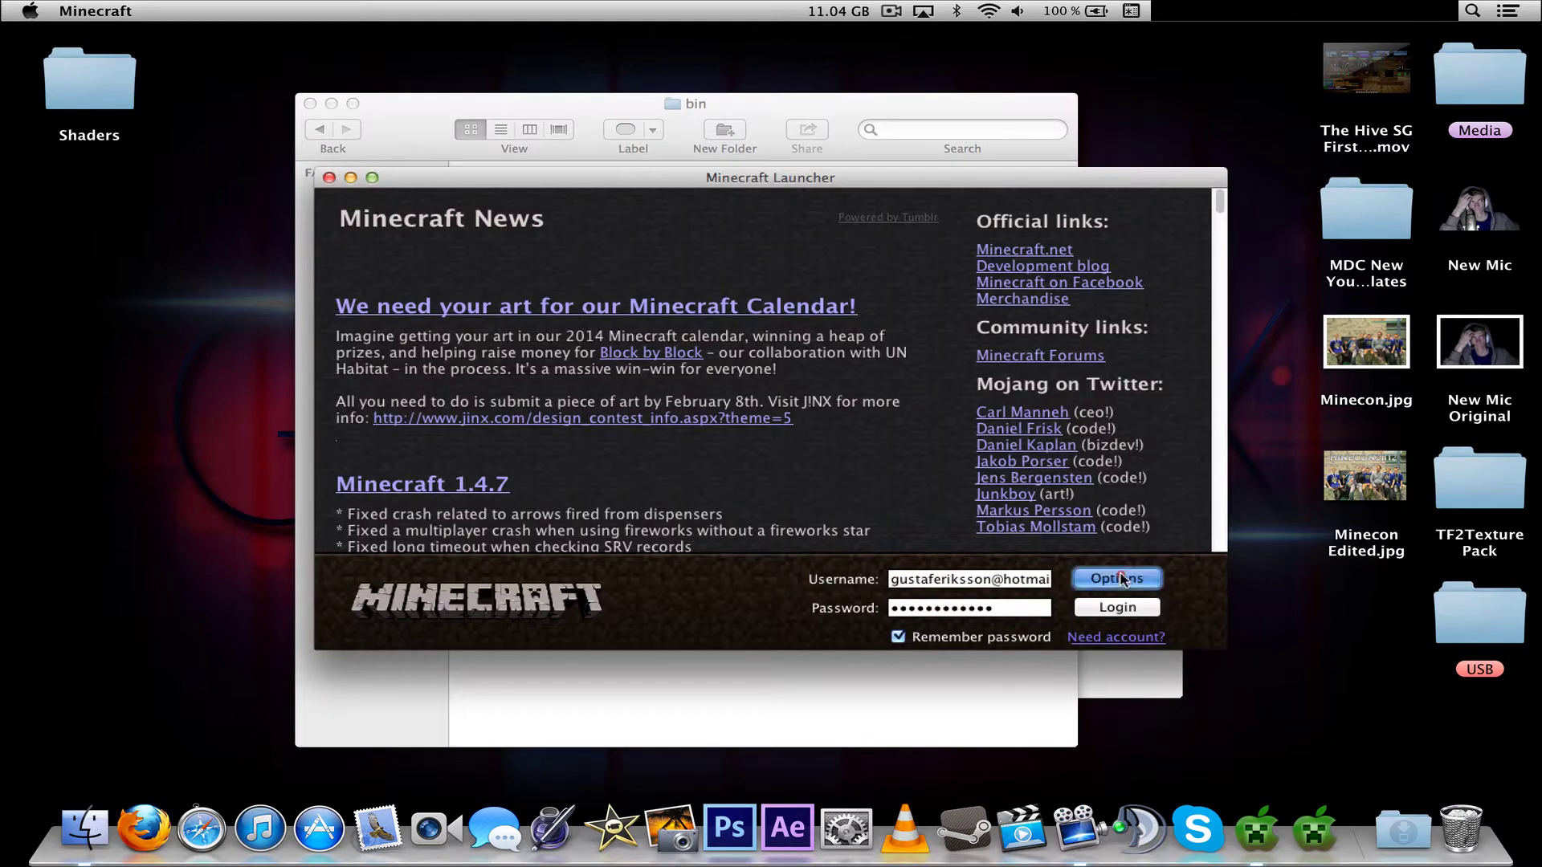
left_click(470, 322)
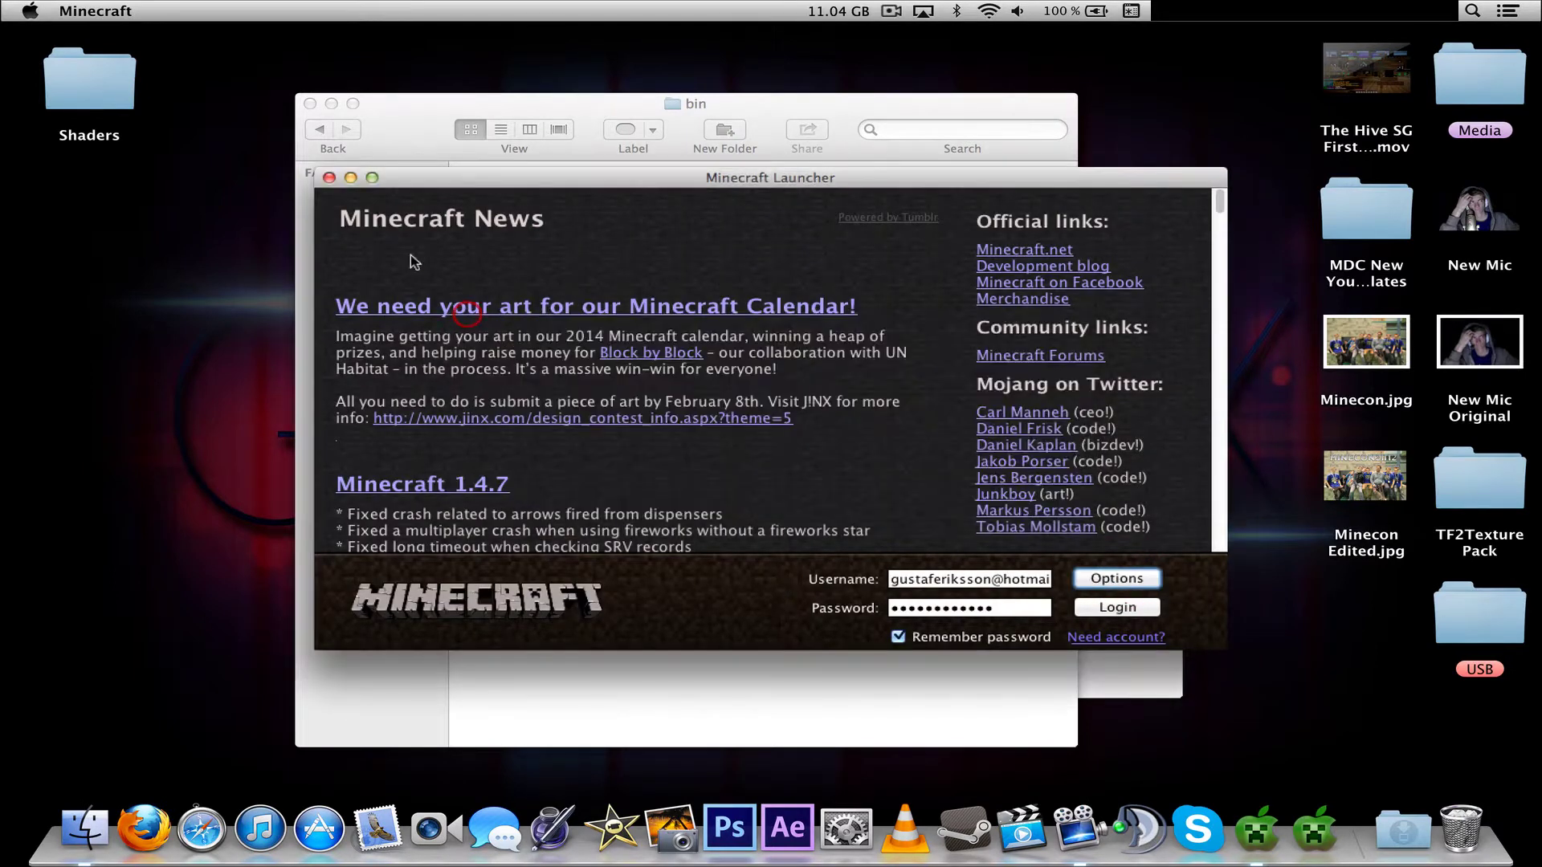
Step: Close the Minecraft launcher and return to the bin folder
left_click(330, 176)
left_click(789, 500)
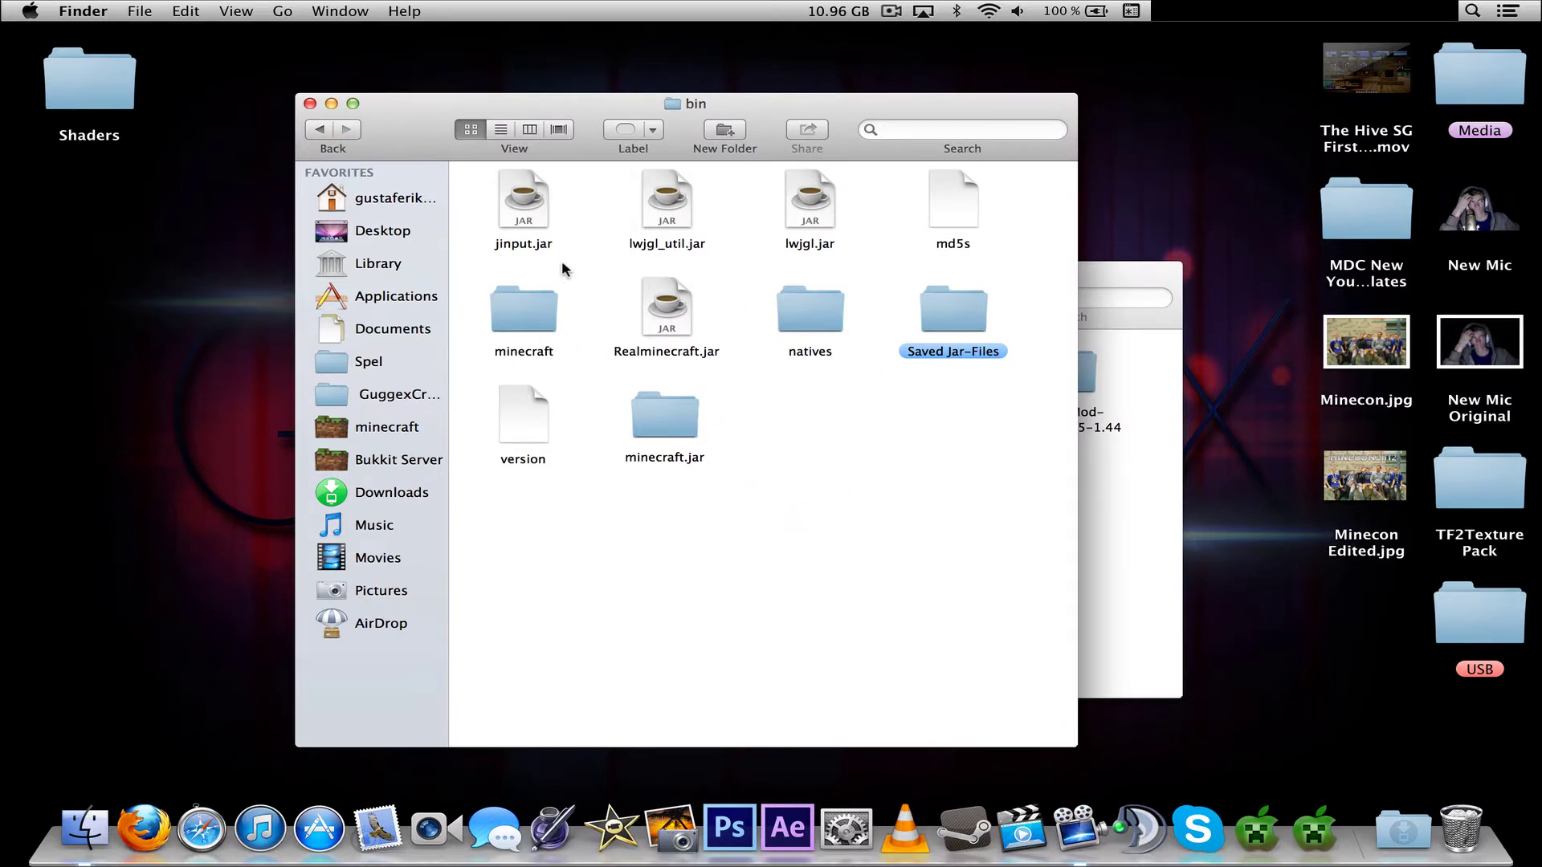
left_click(667, 303)
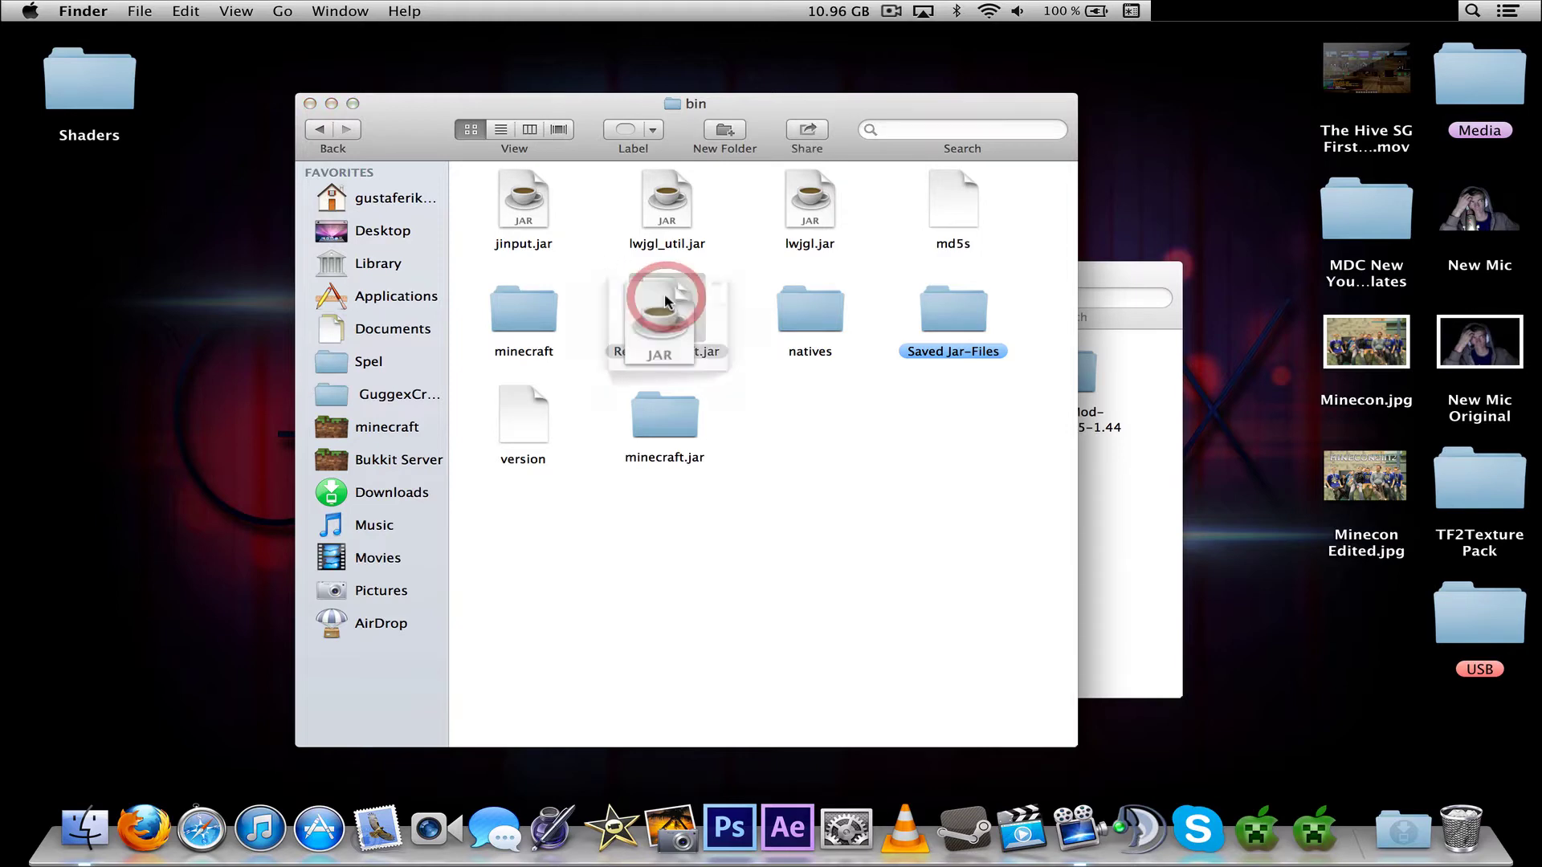
key("space")
key("space")
left_click(706, 371)
left_click(667, 201)
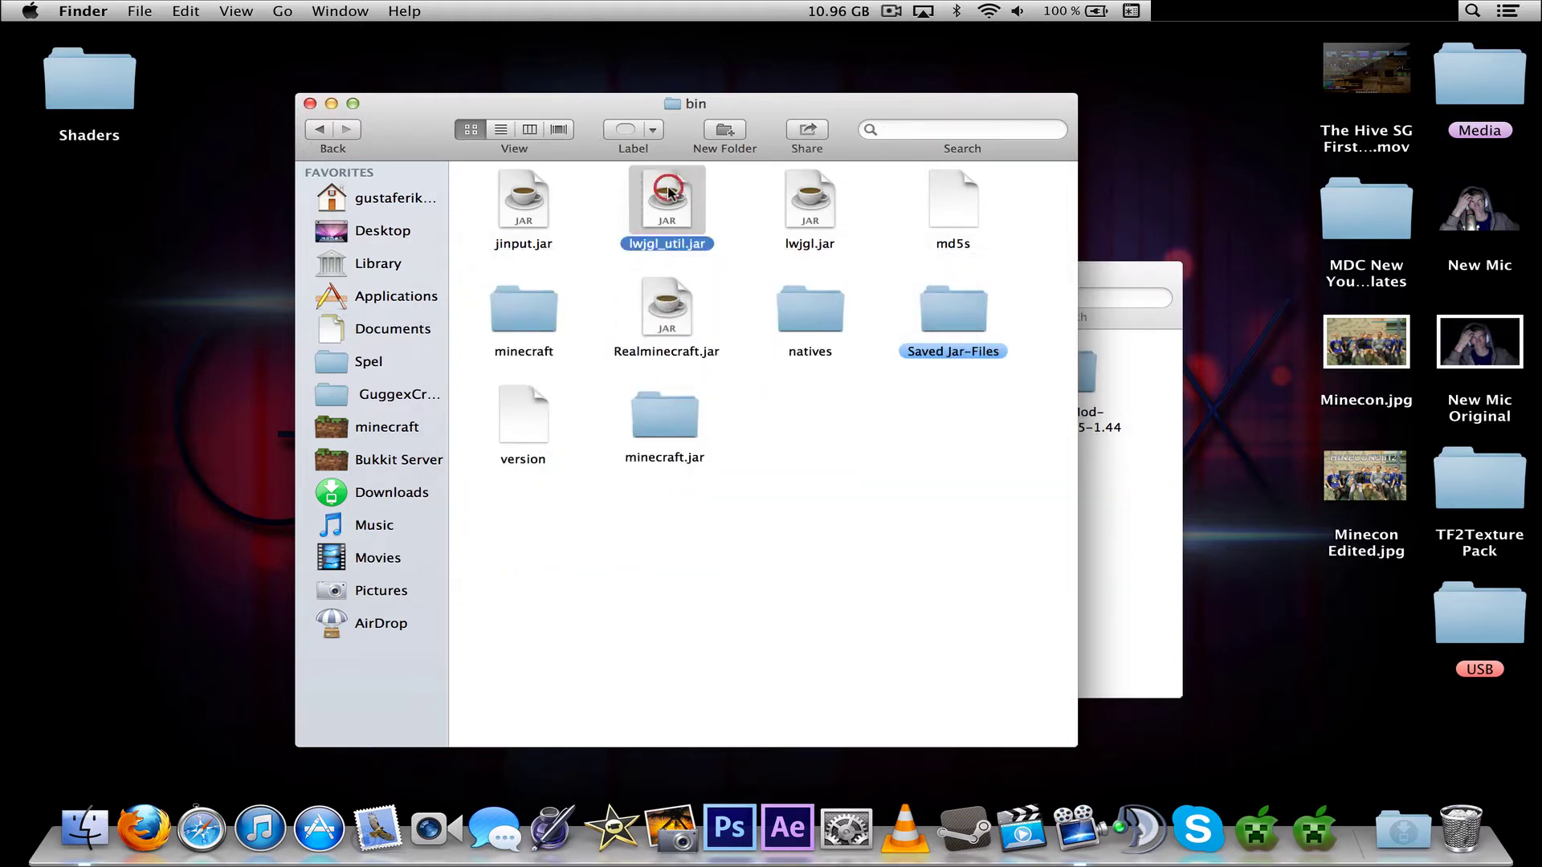
key("space")
key("space")
left_click(817, 506)
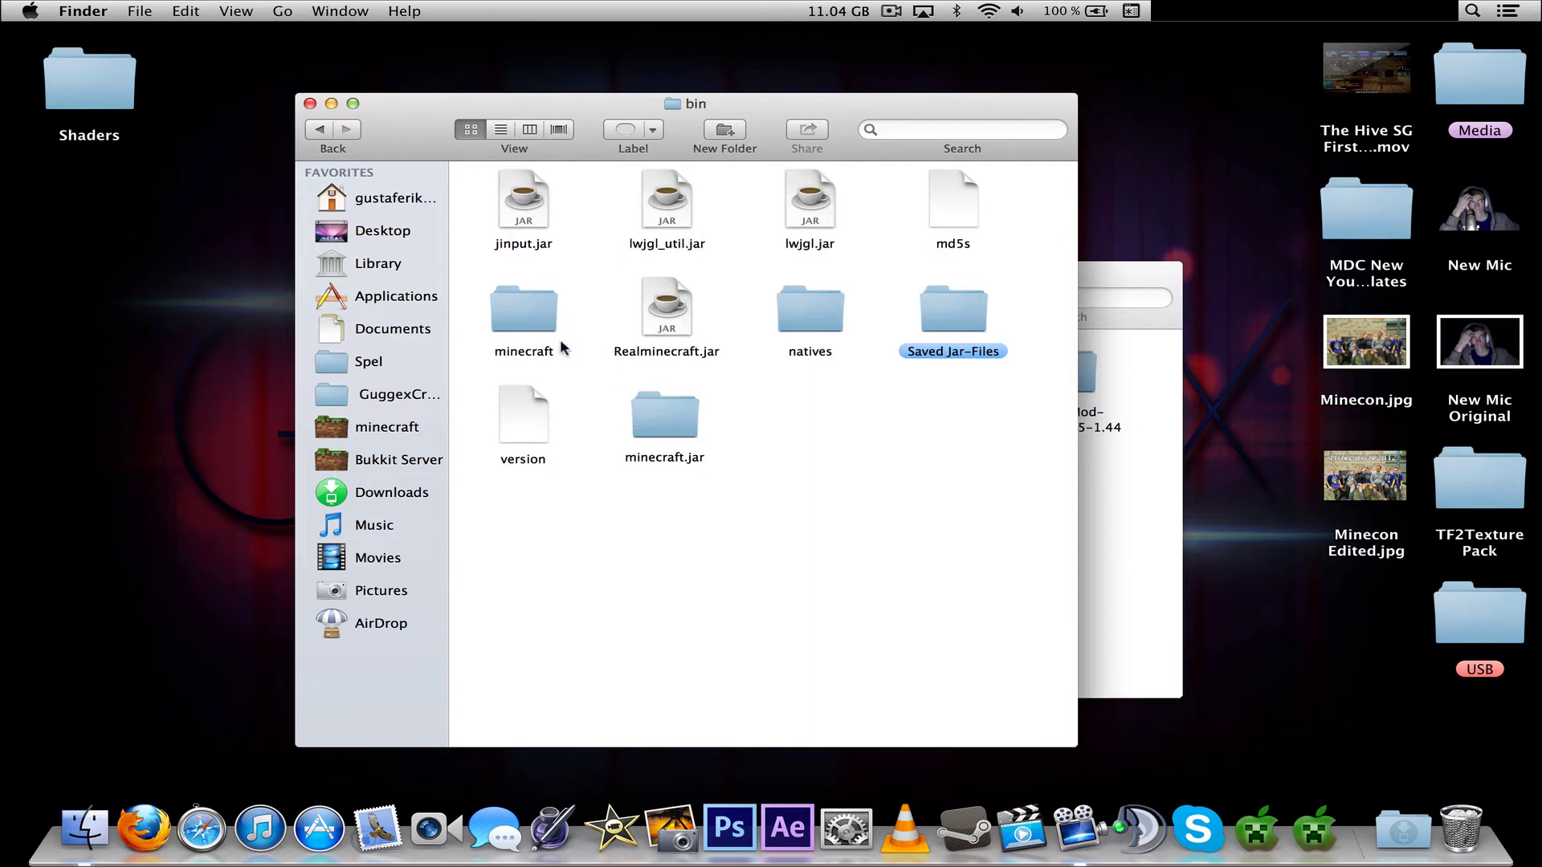
Step: Copy the bin folder from the minecraft folder onto the desktop as a backup
left_click(312, 129)
left_click(522, 192)
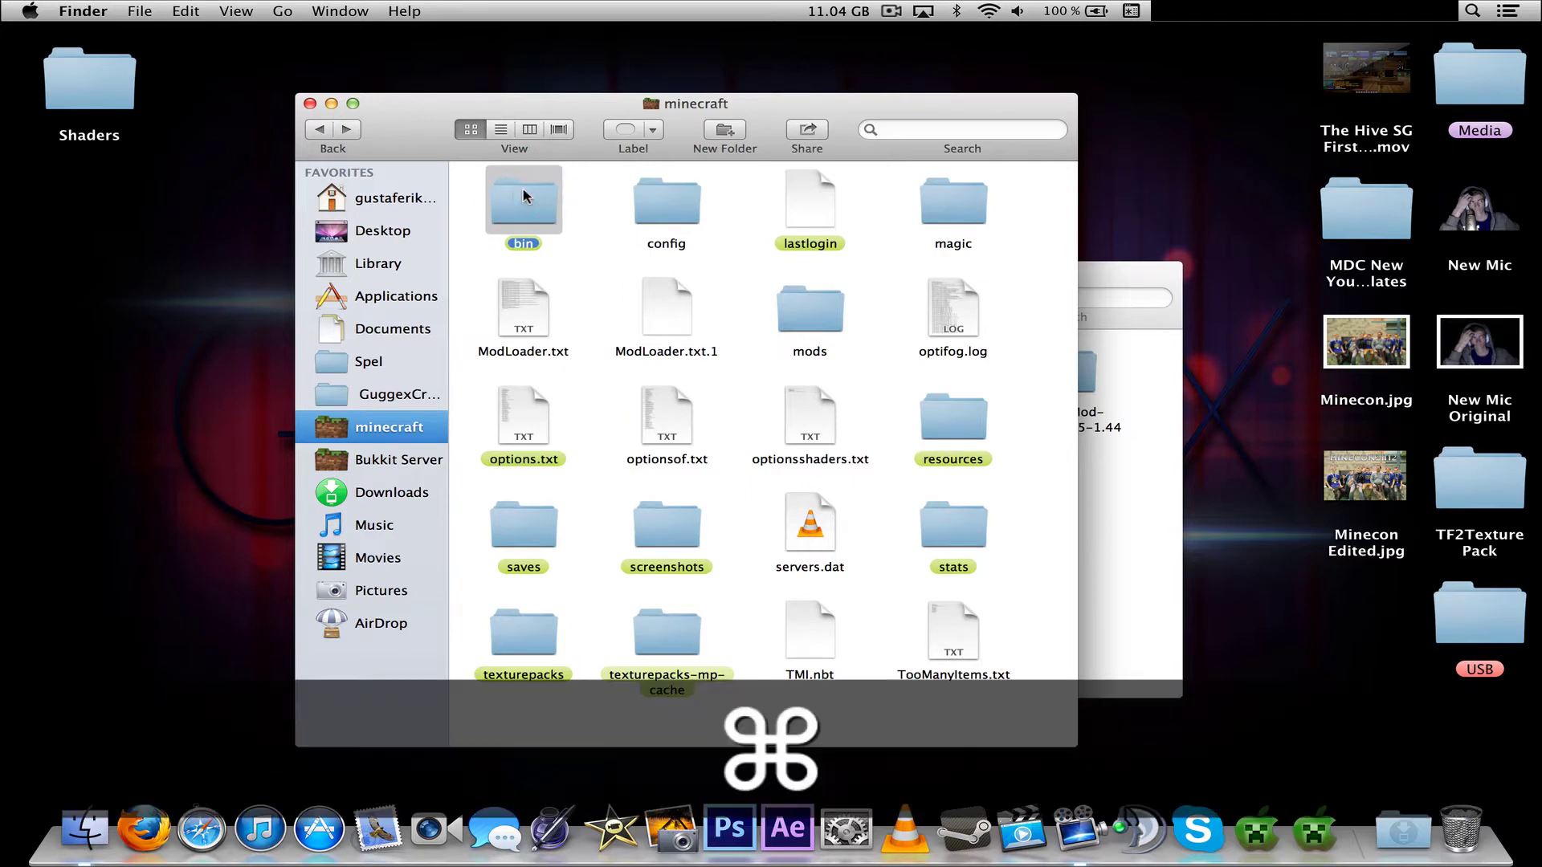
key("super+c")
left_click(261, 177)
key("super+v")
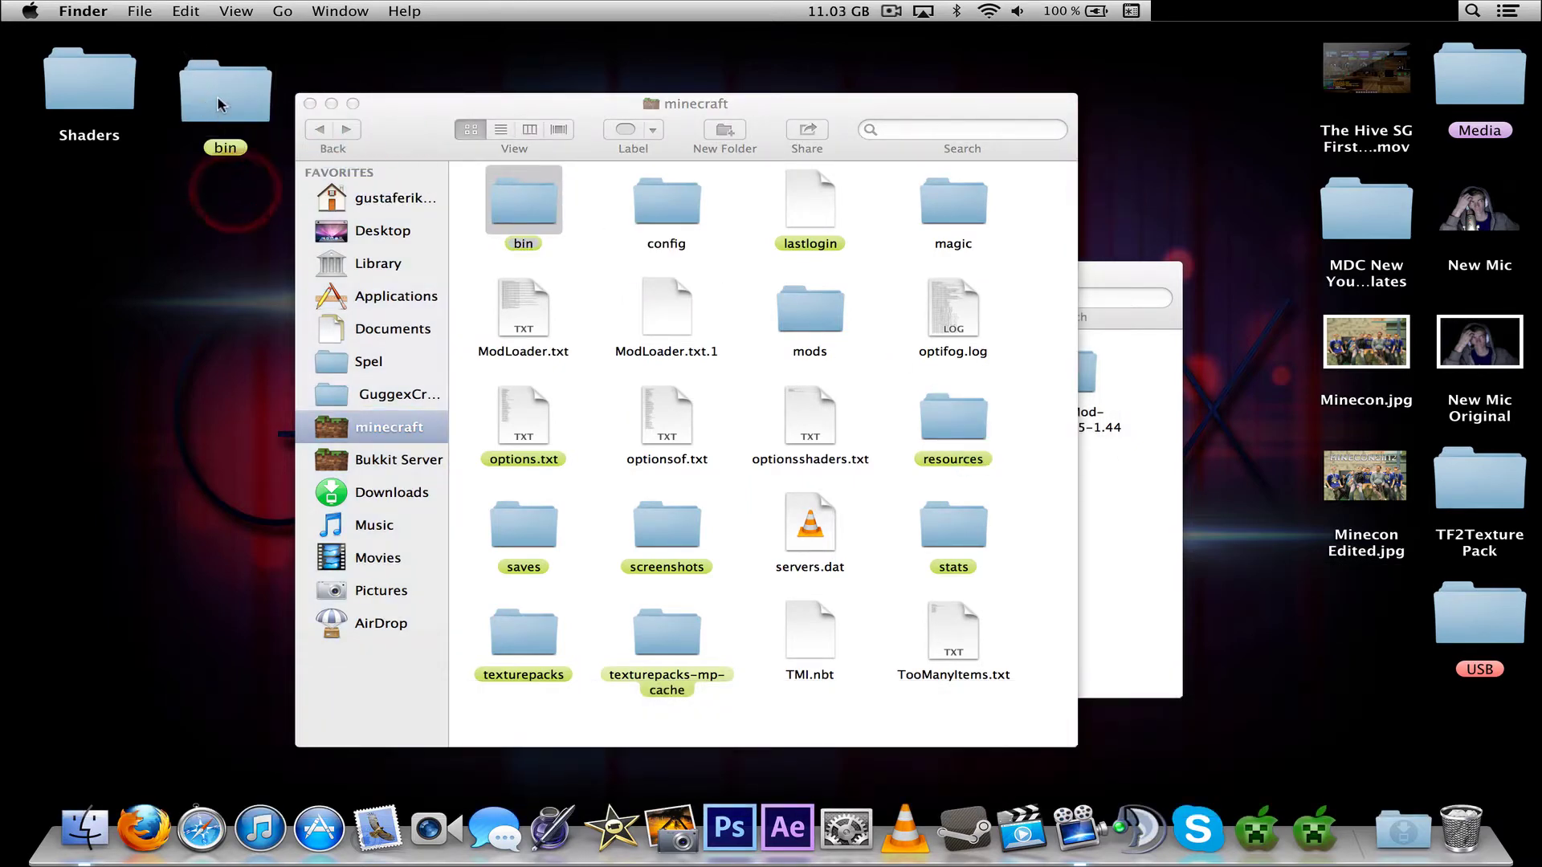
Step: Open the unpacked minecraft.jar folder inside bin and arrange its window beside the Shaders folder window
left_click(417, 107)
left_click(615, 239)
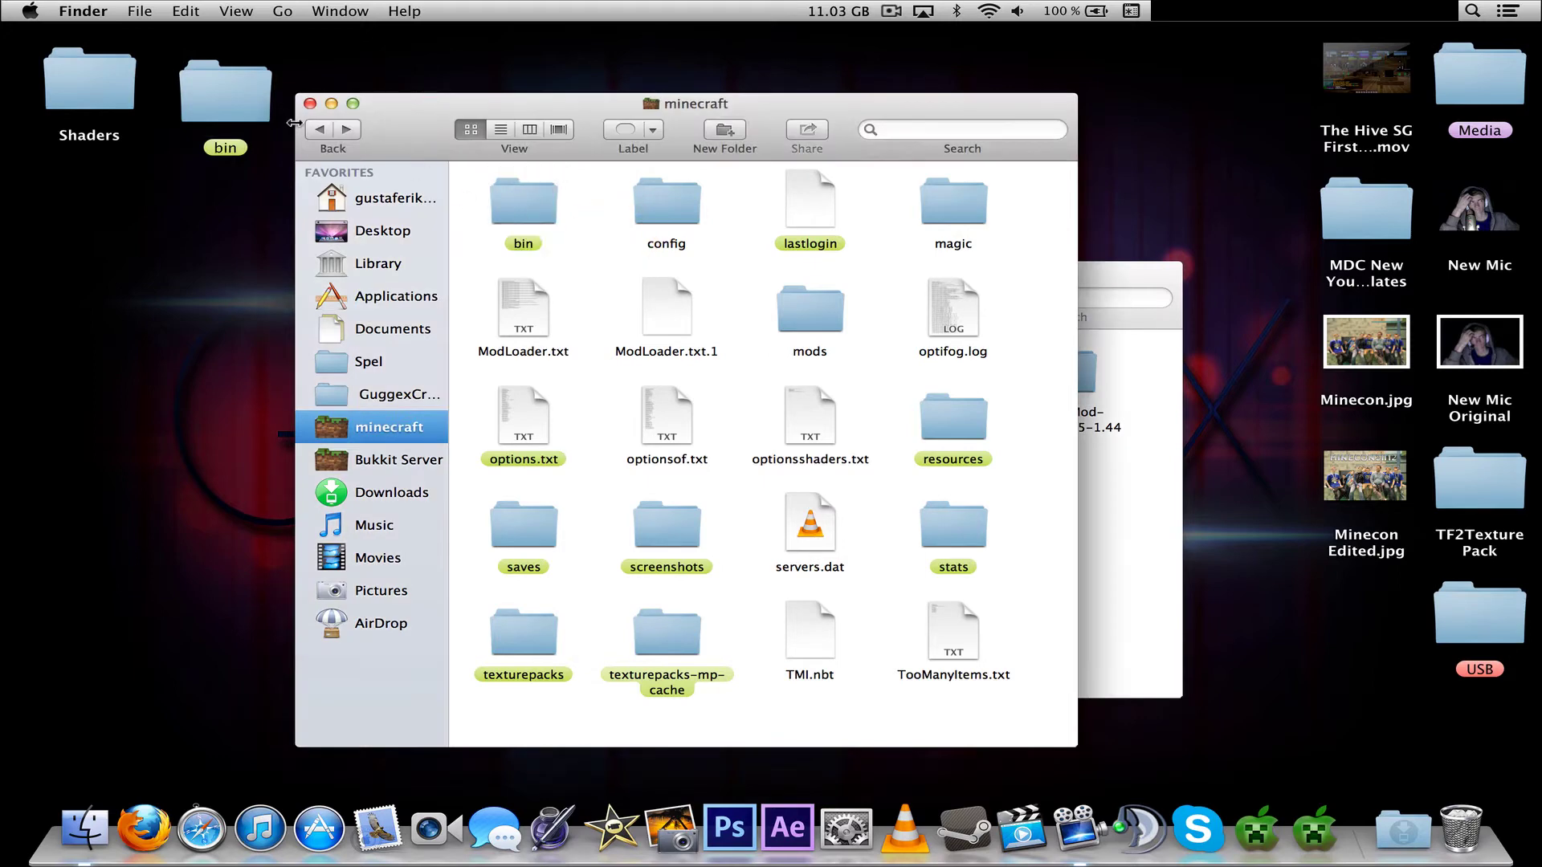
left_click(358, 130)
left_click(846, 448)
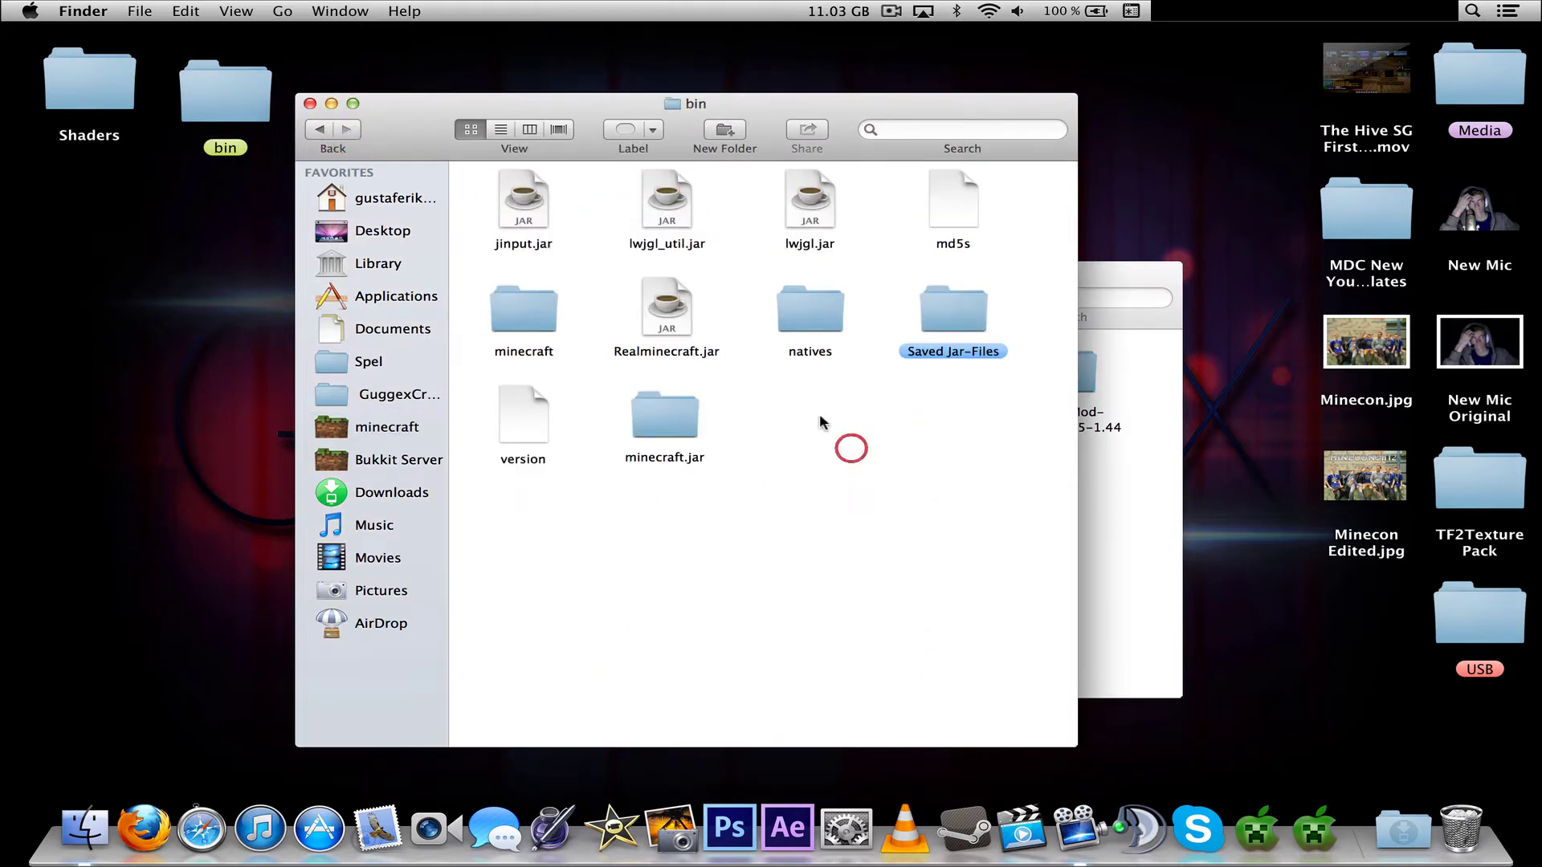
double_click(671, 405)
left_click(757, 417)
left_click_drag(752, 102, 640, 217)
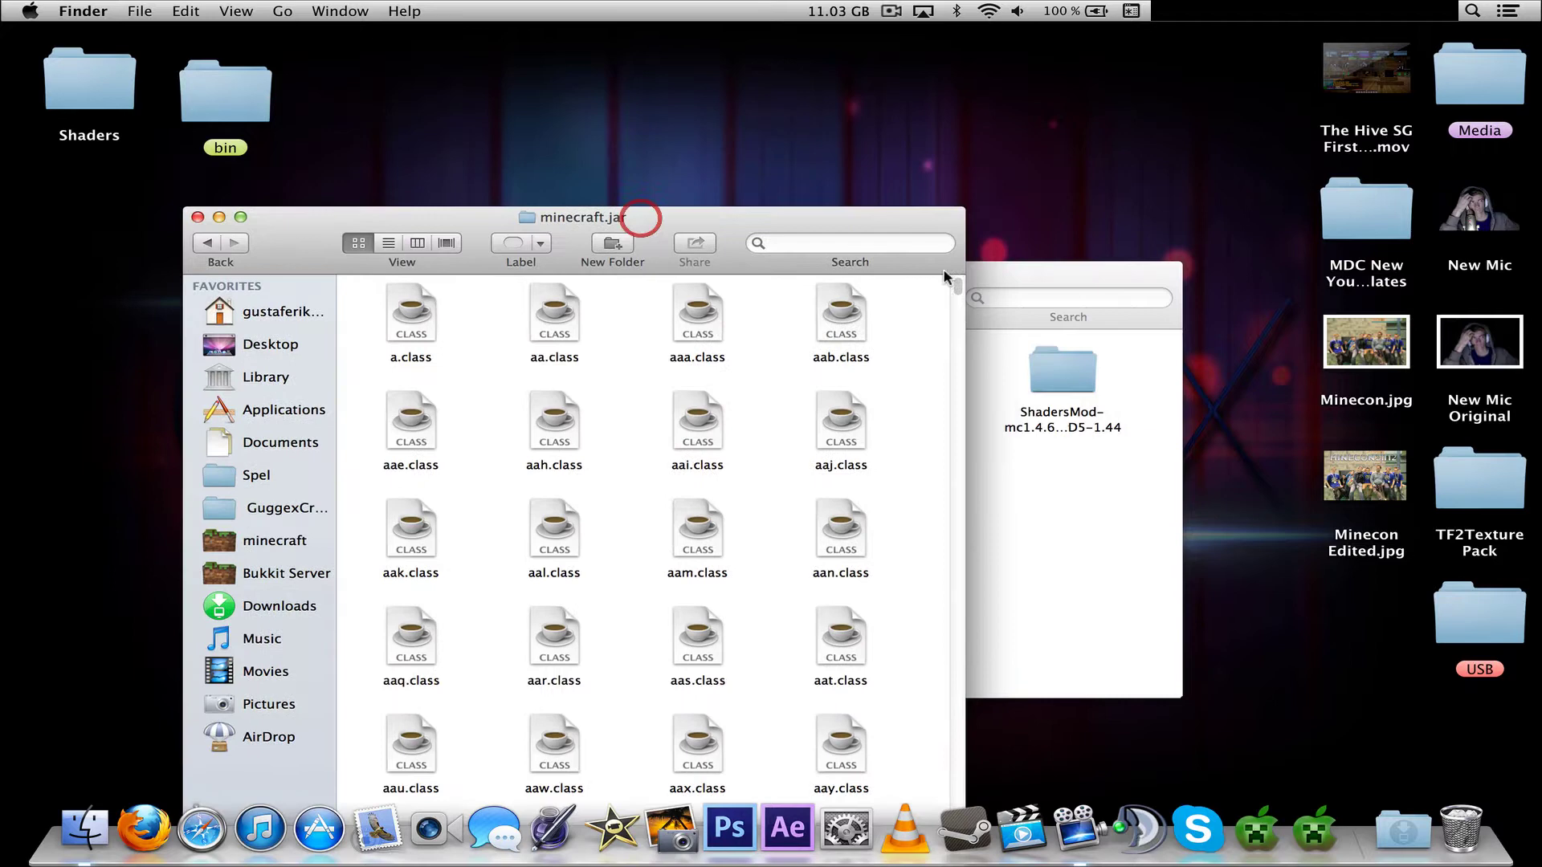
left_click(1001, 277)
left_click_drag(1000, 277, 1350, 283)
Step: Copy all files from the OptiFine_1.4.6_HD_U_D5 folder into the minecraft.jar folder, replacing all duplicates
double_click(1124, 391)
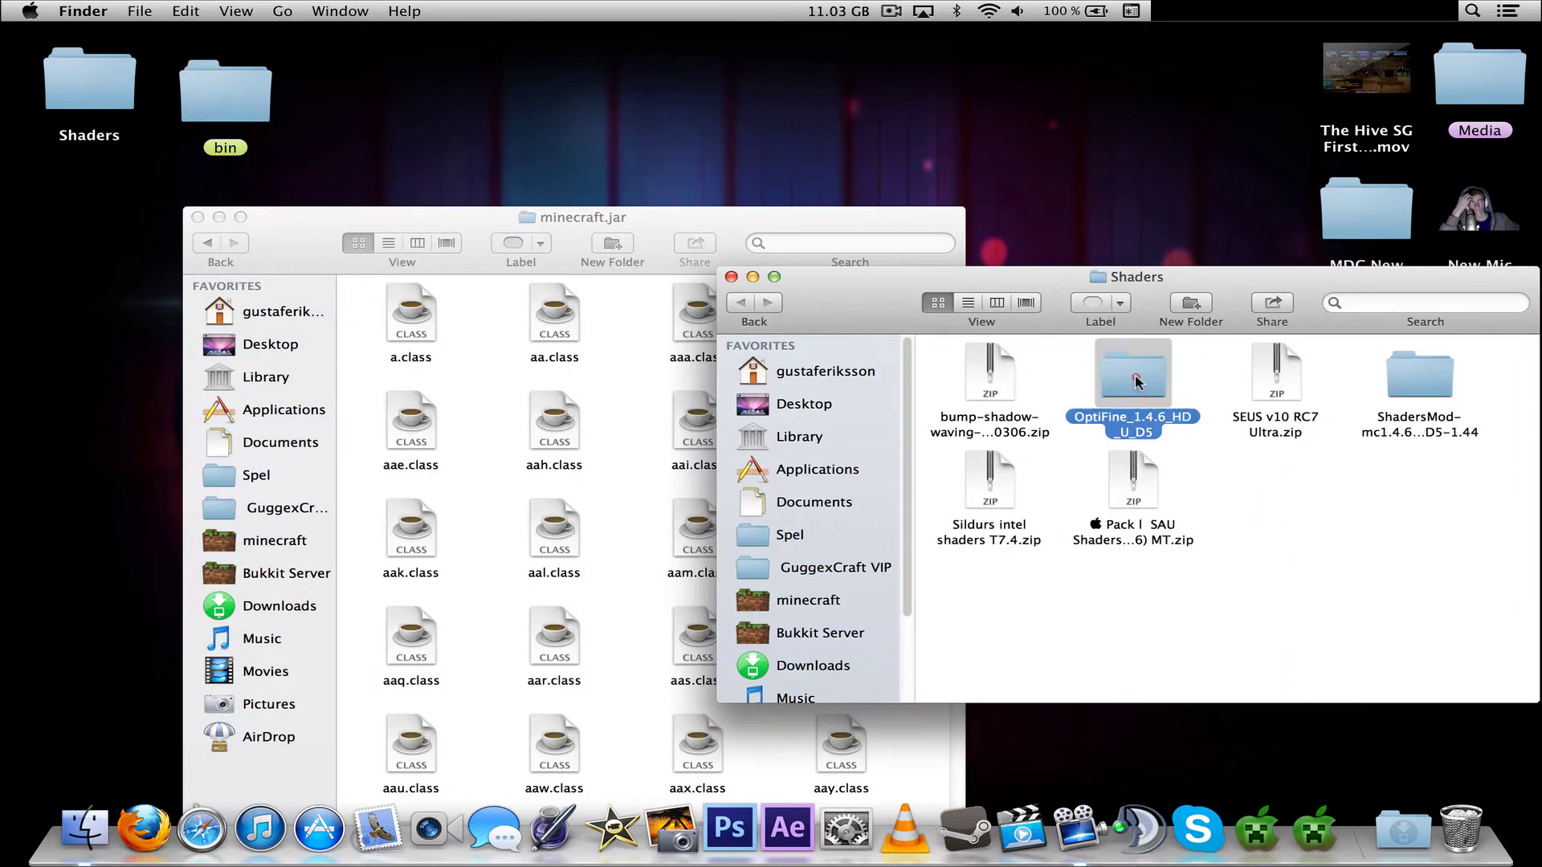
key("super+a")
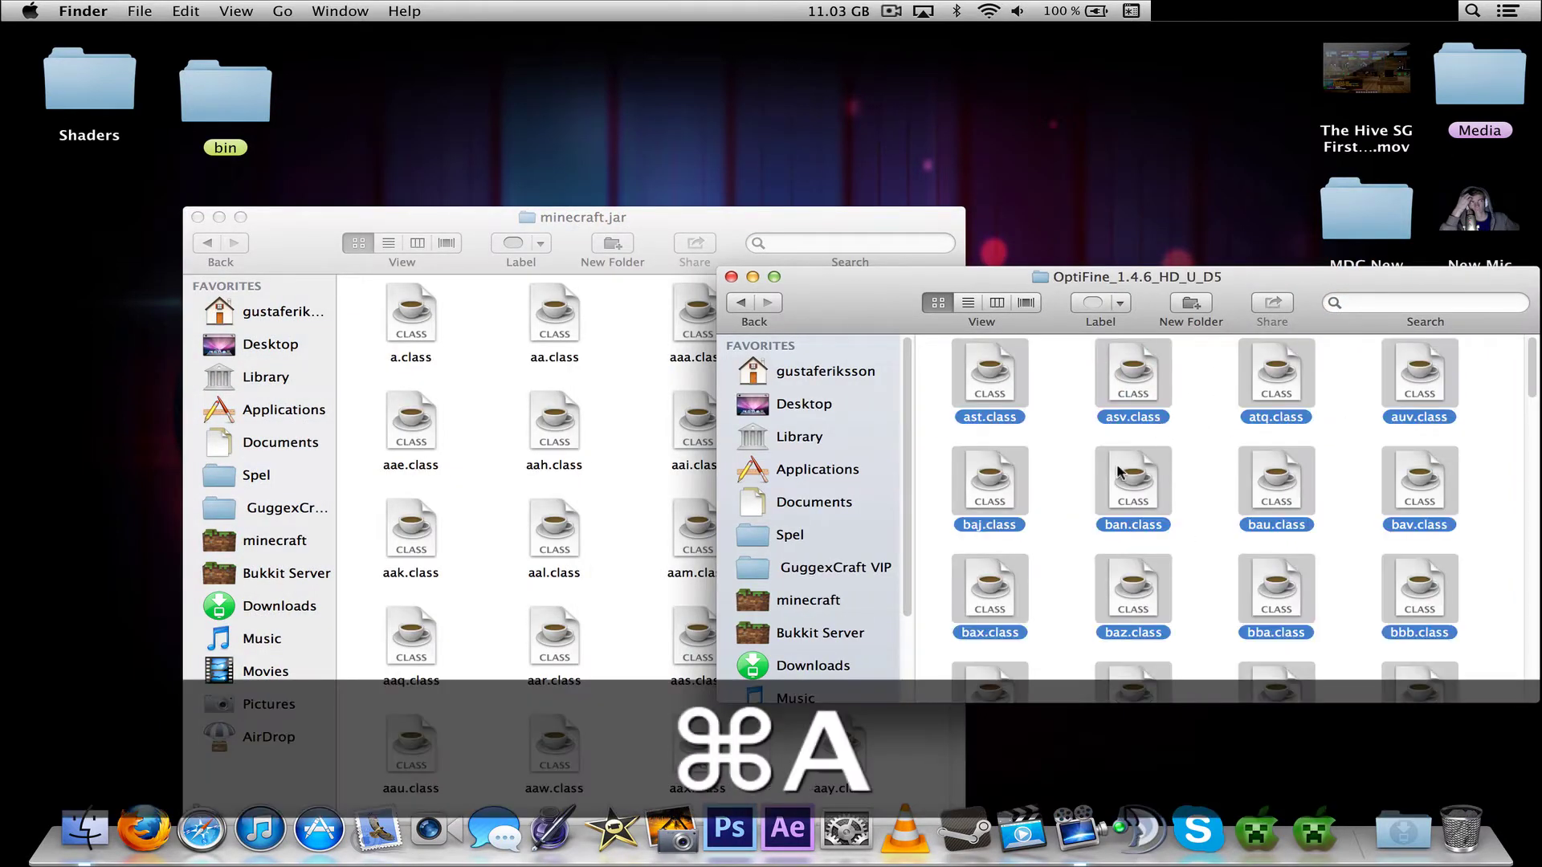
key("super+c")
left_click(639, 220)
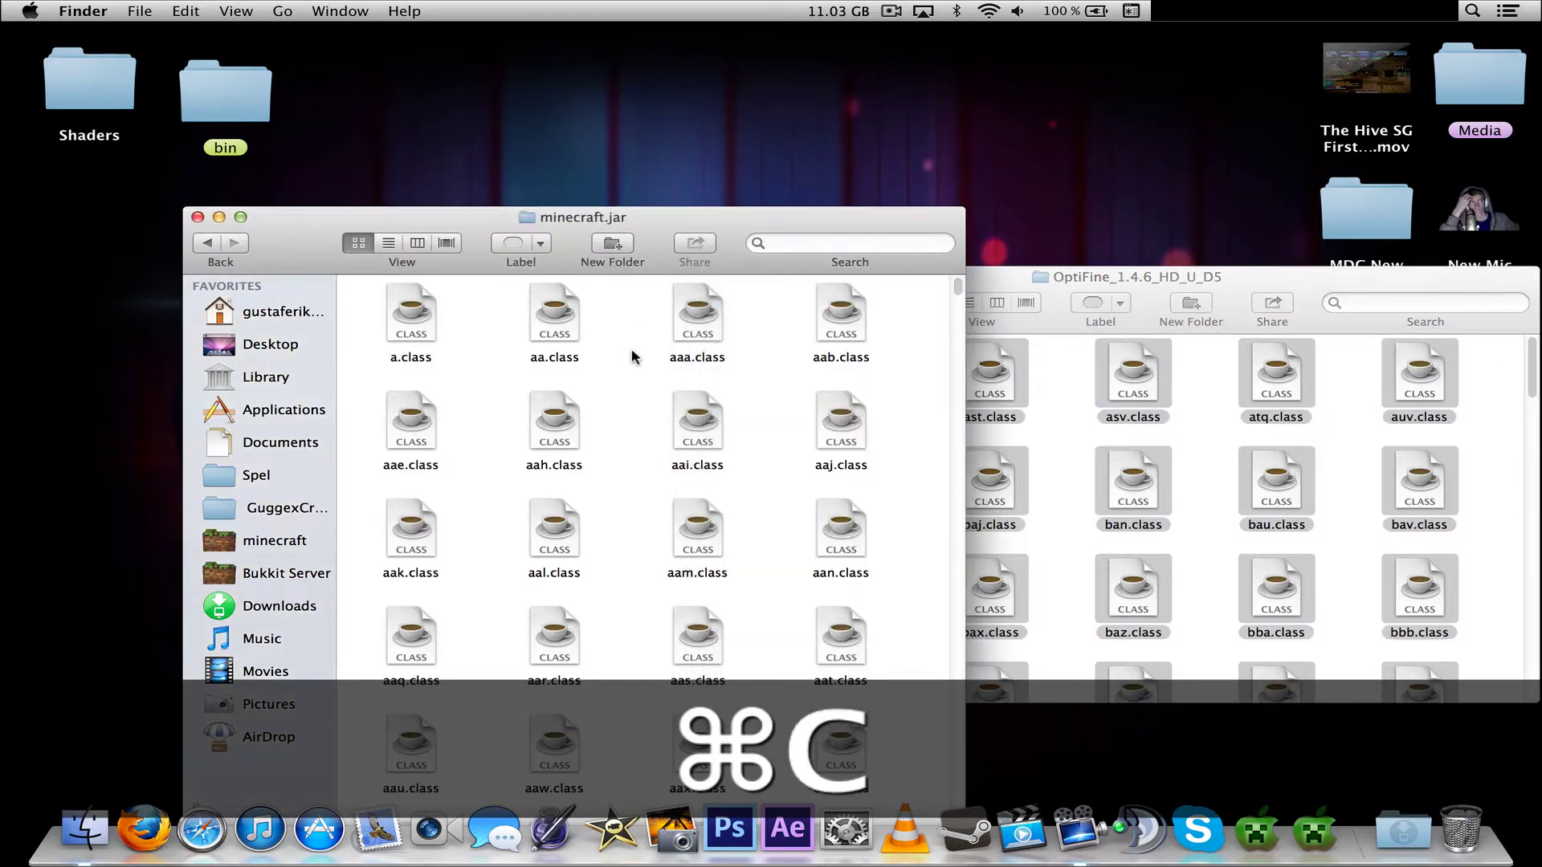
key("super+v")
left_click(689, 356)
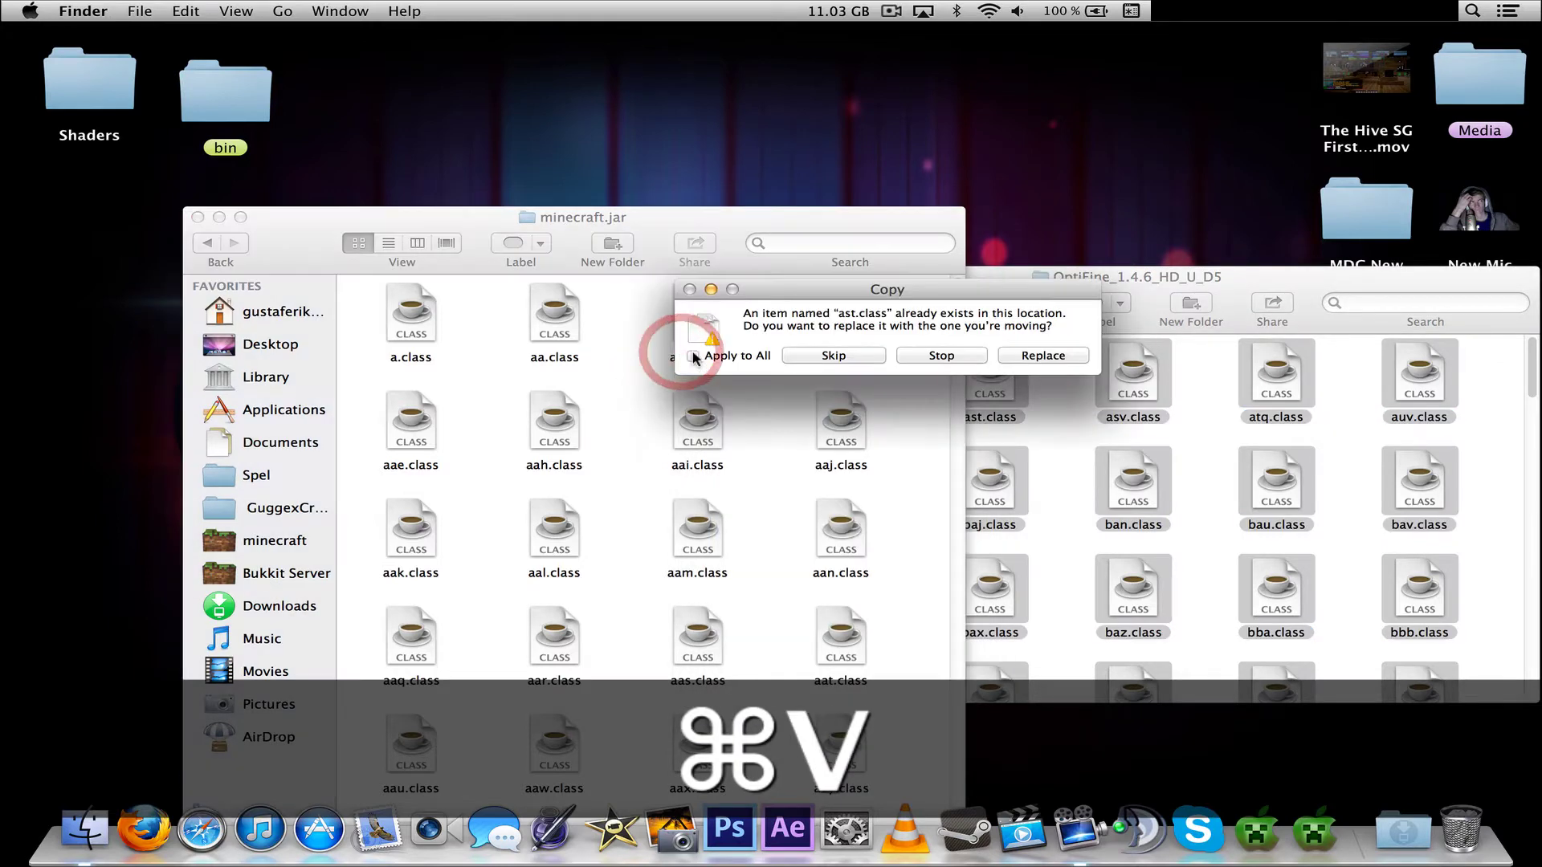
left_click(1043, 356)
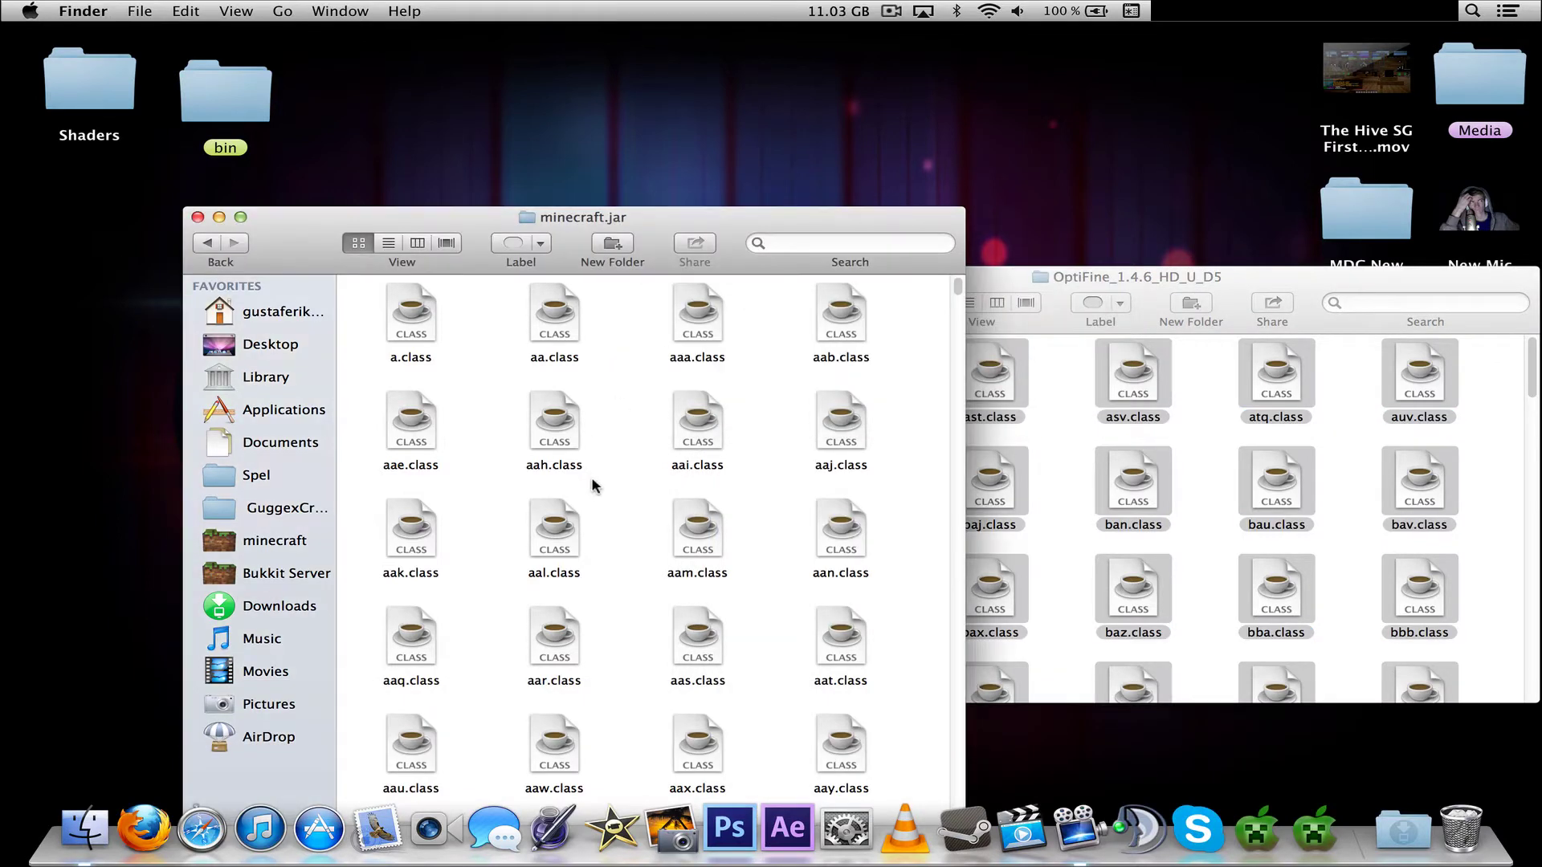
Step: Delete the META-INF folder from the minecraft.jar folder and clean up the remaining icons
scroll(596, 485, "down", 20)
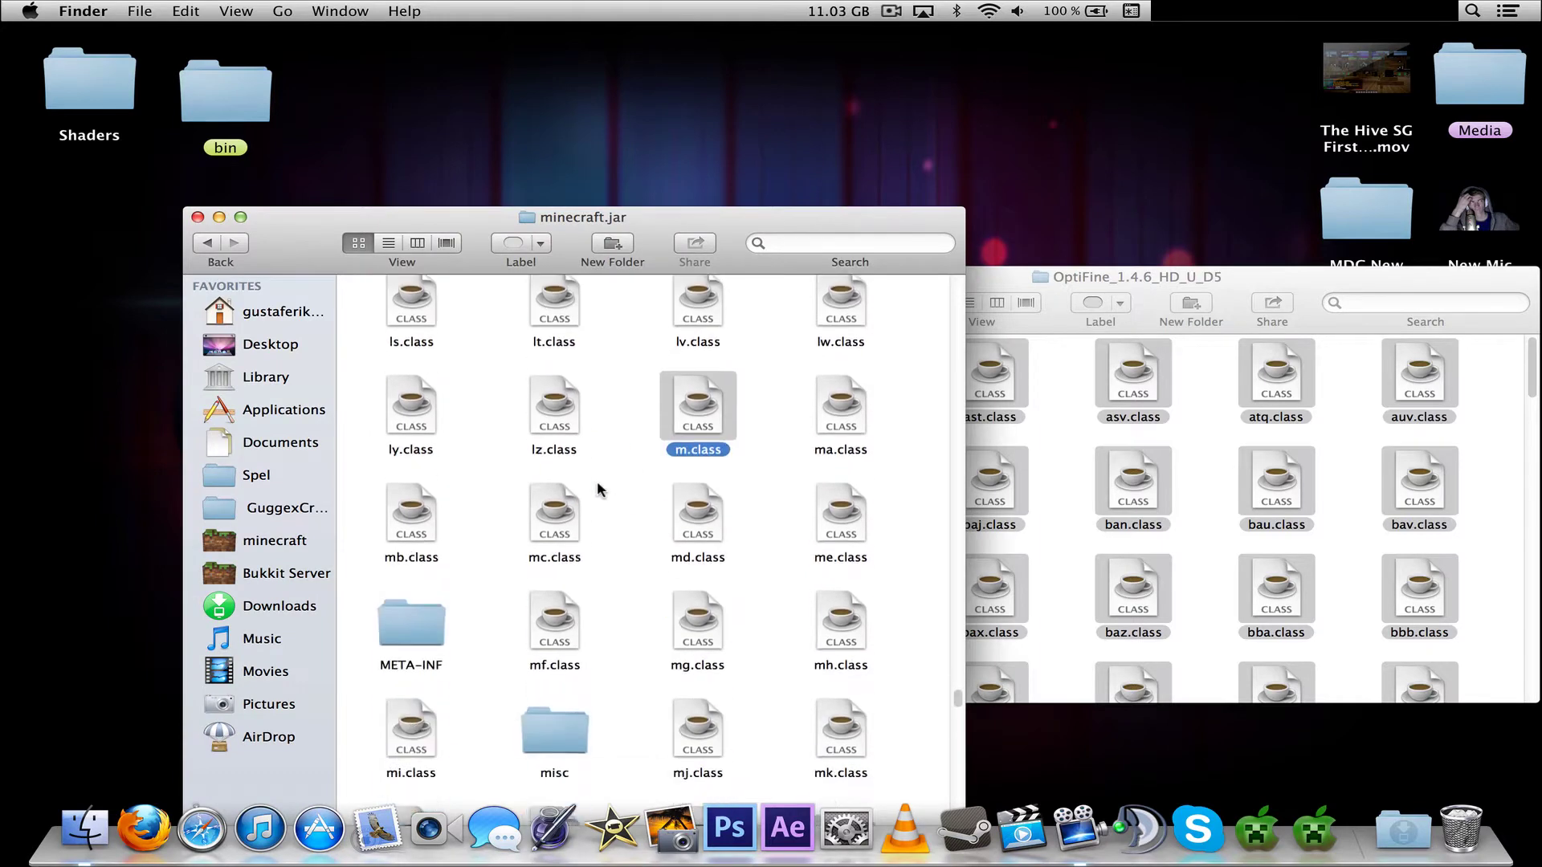
scroll(540, 377, "up", 3)
left_click(426, 383)
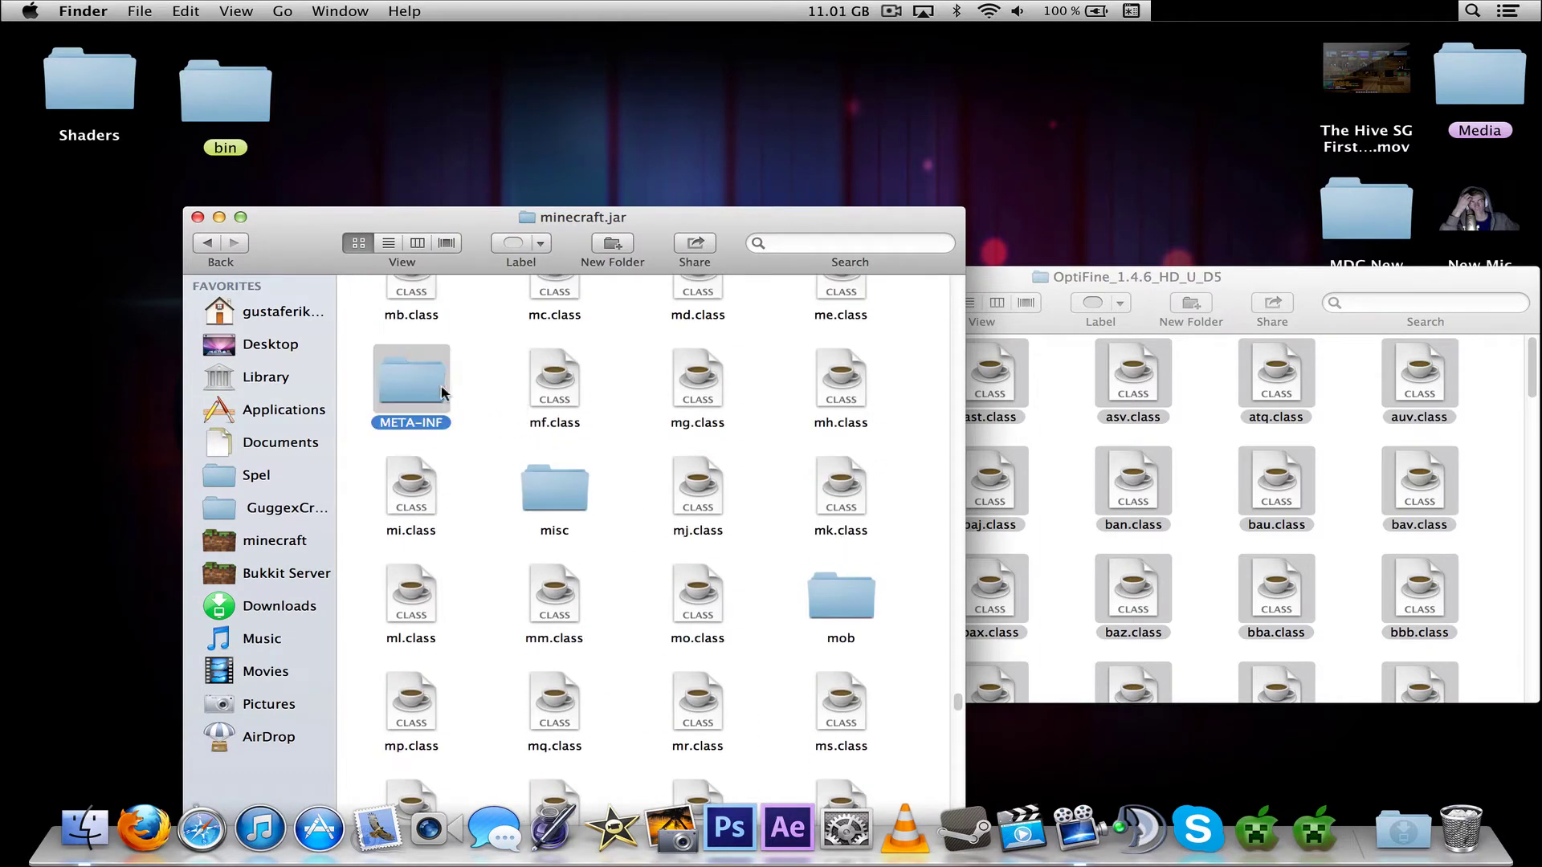
right_click(431, 385)
left_click(503, 425)
right_click(608, 423)
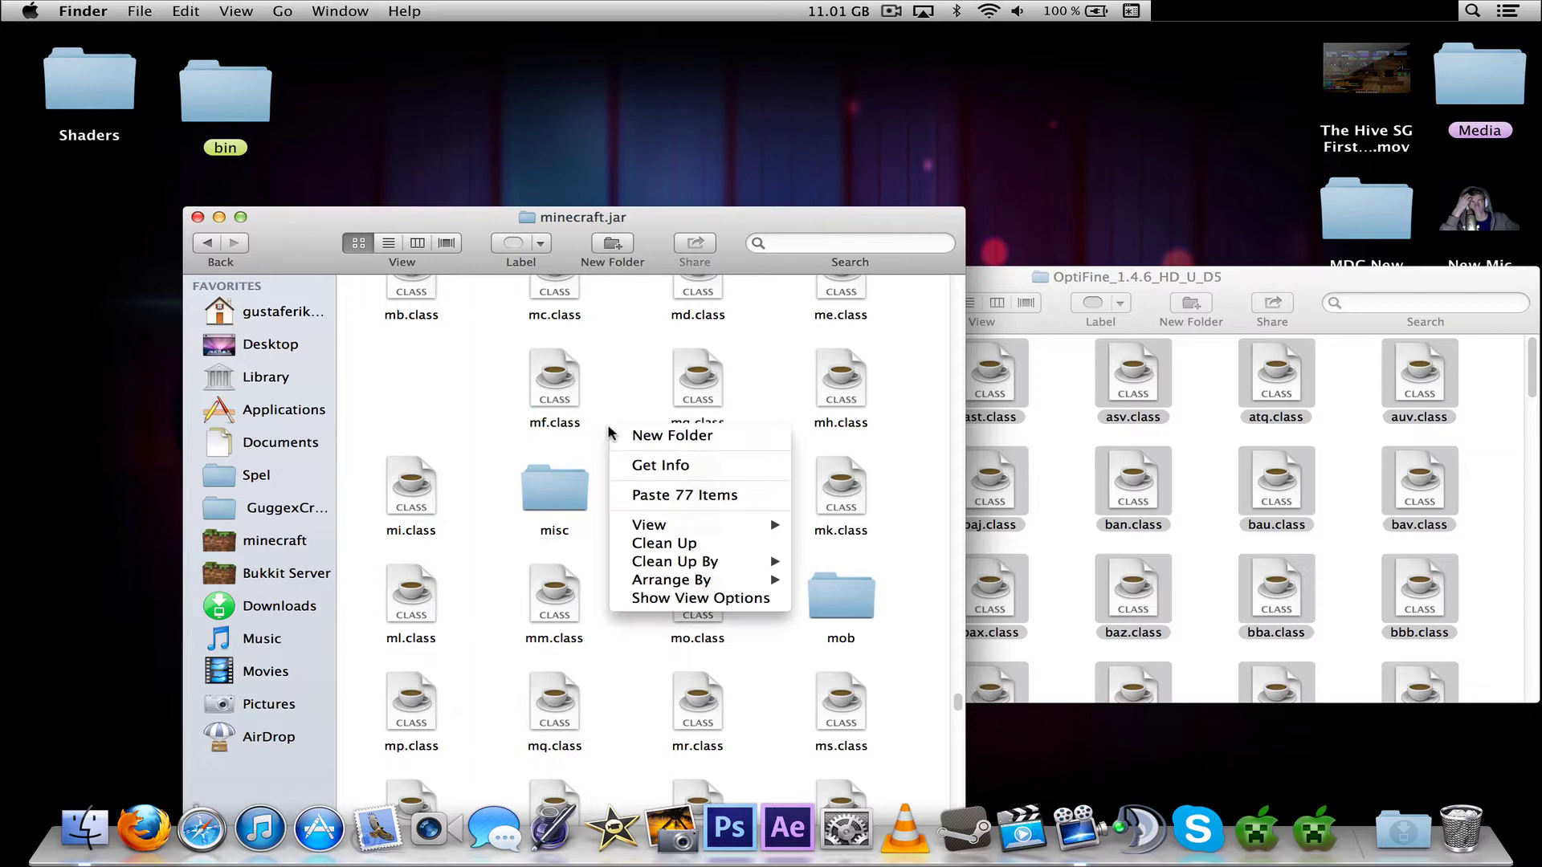
mouse_move(751, 562)
left_click(833, 562)
Step: Copy all files from the ShadersMod-mc1.4.6-ofuD5-1.44 folder into the minecraft.jar folder, replacing all duplicates, and clean up the icons
left_click(1074, 311)
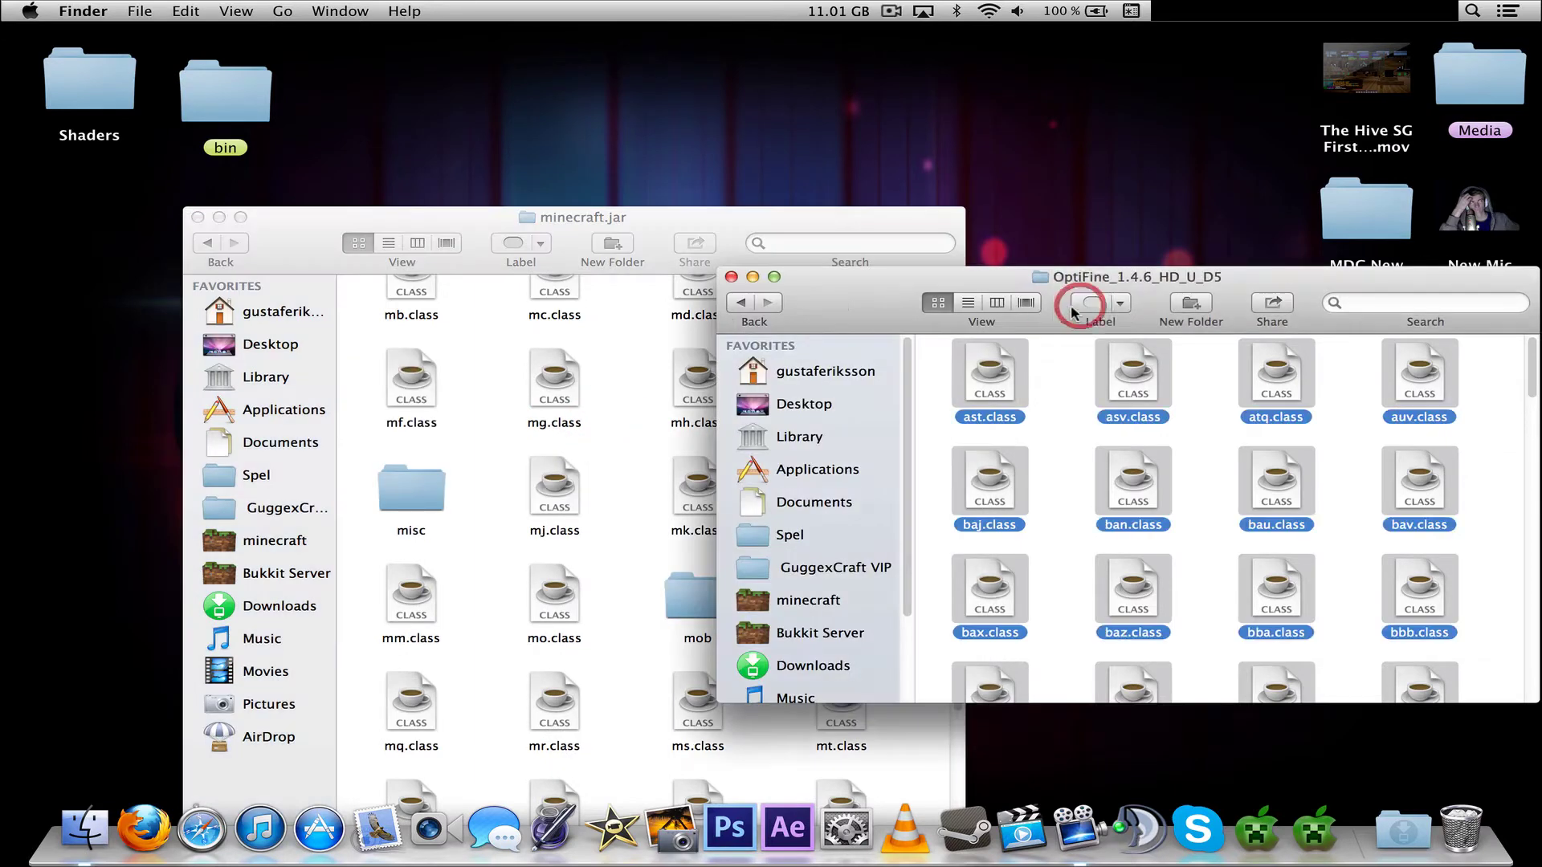
left_click(747, 301)
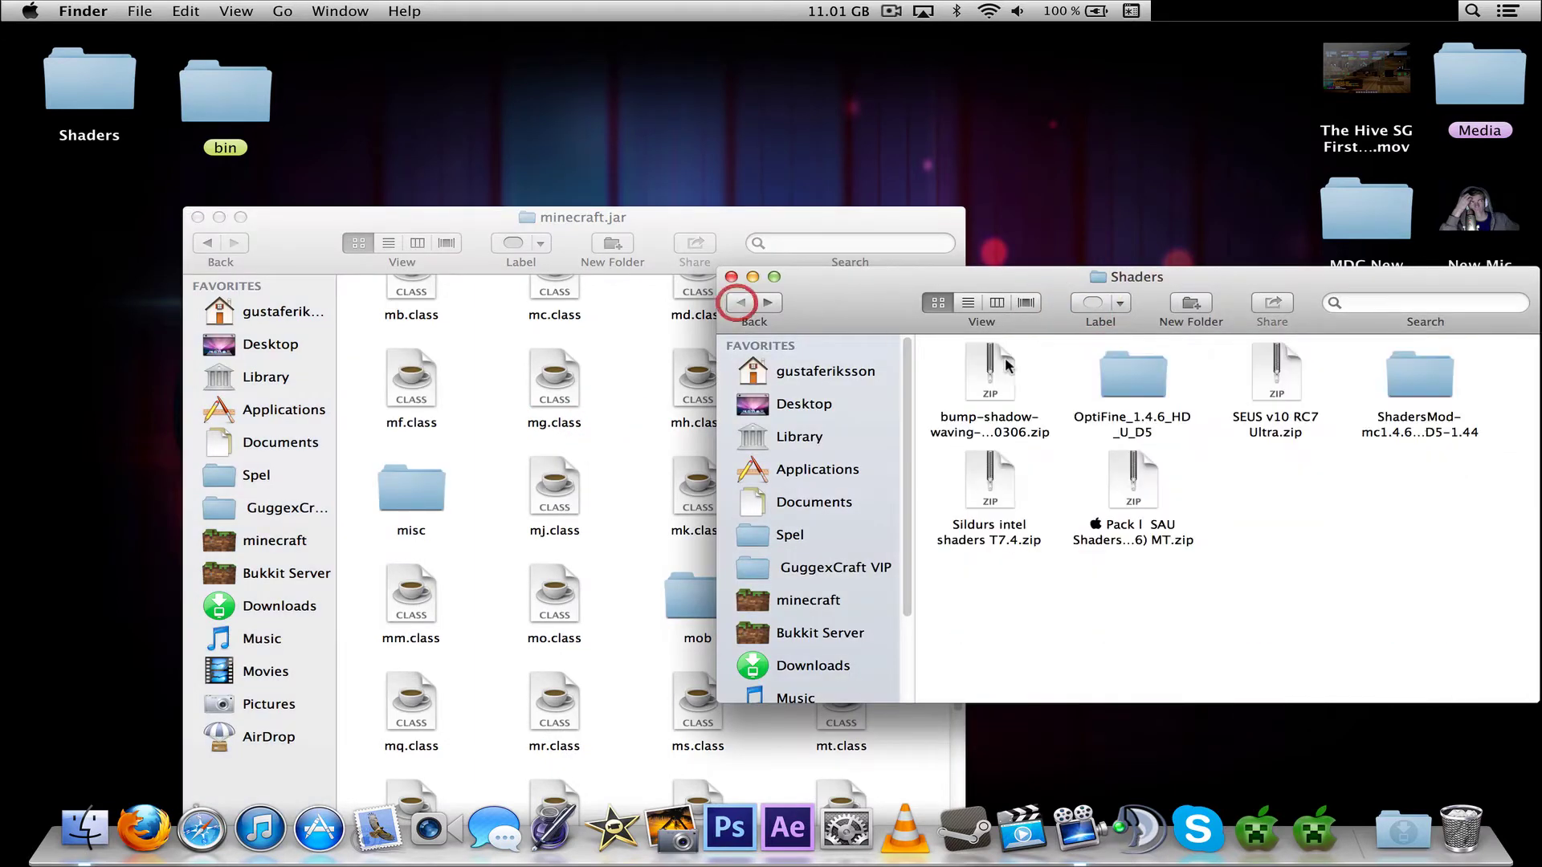
double_click(1402, 378)
left_click(1189, 418)
key("super+a")
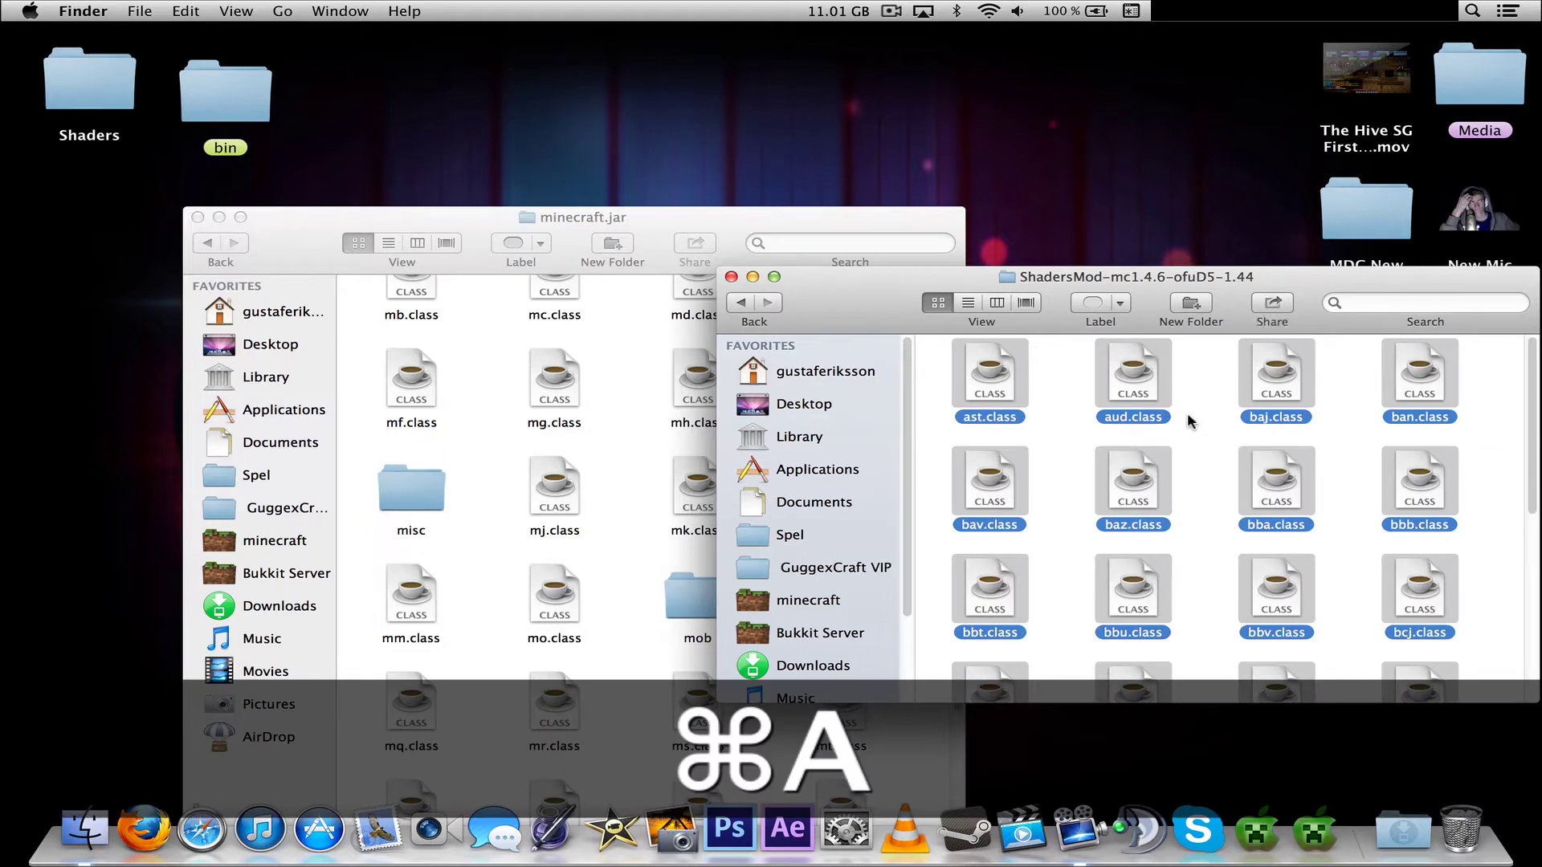
key("super+c")
left_click(712, 224)
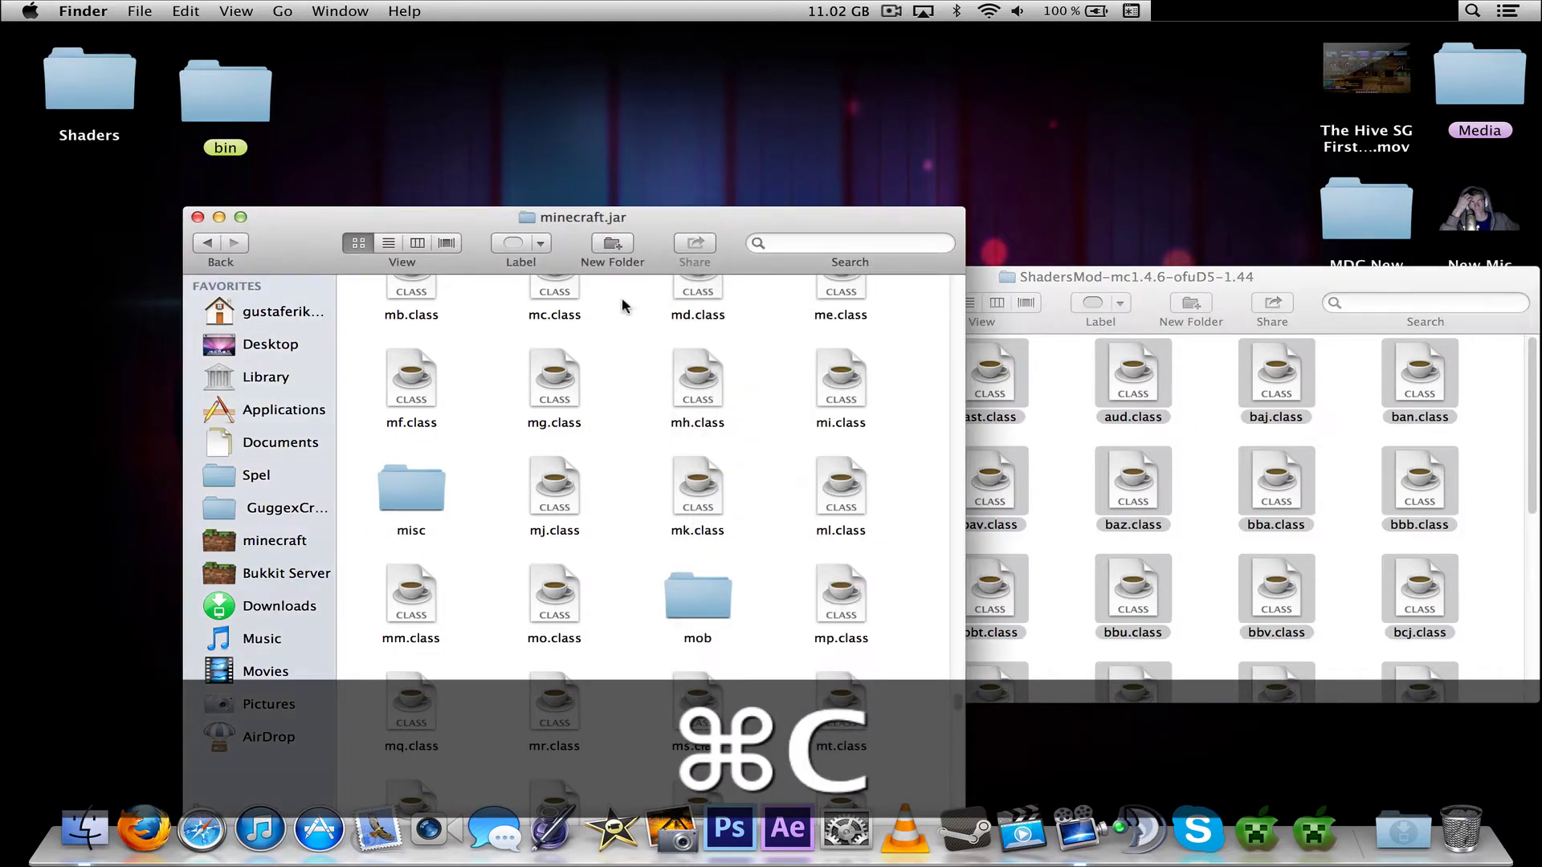
key("super+v")
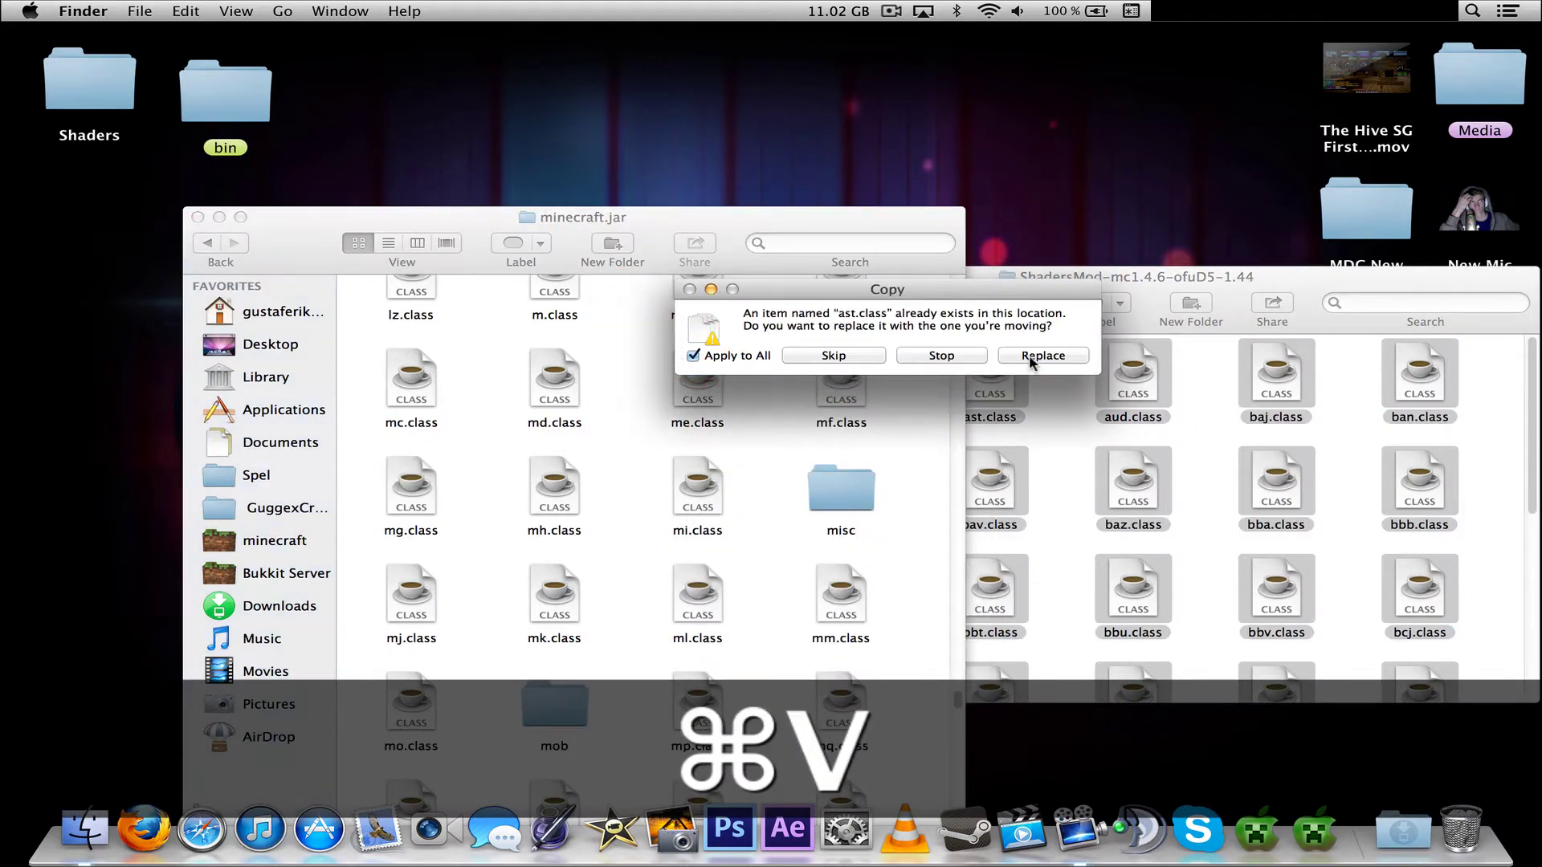
left_click(1043, 356)
right_click(770, 393)
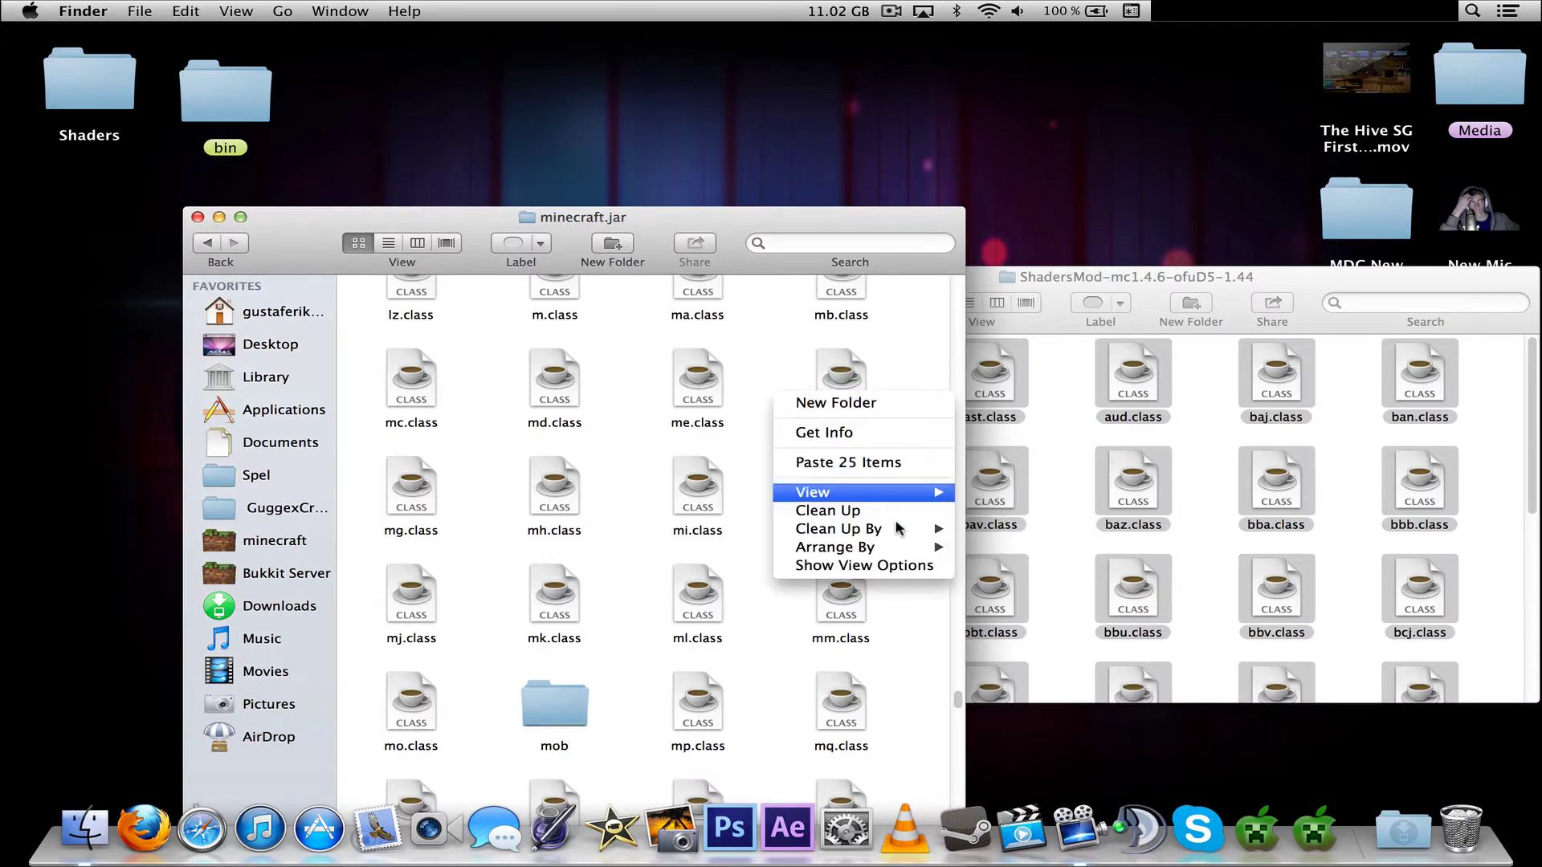
left_click(998, 526)
Step: Return to the Shaders folder and move both Finder windows higher on the desktop
left_click(1068, 281)
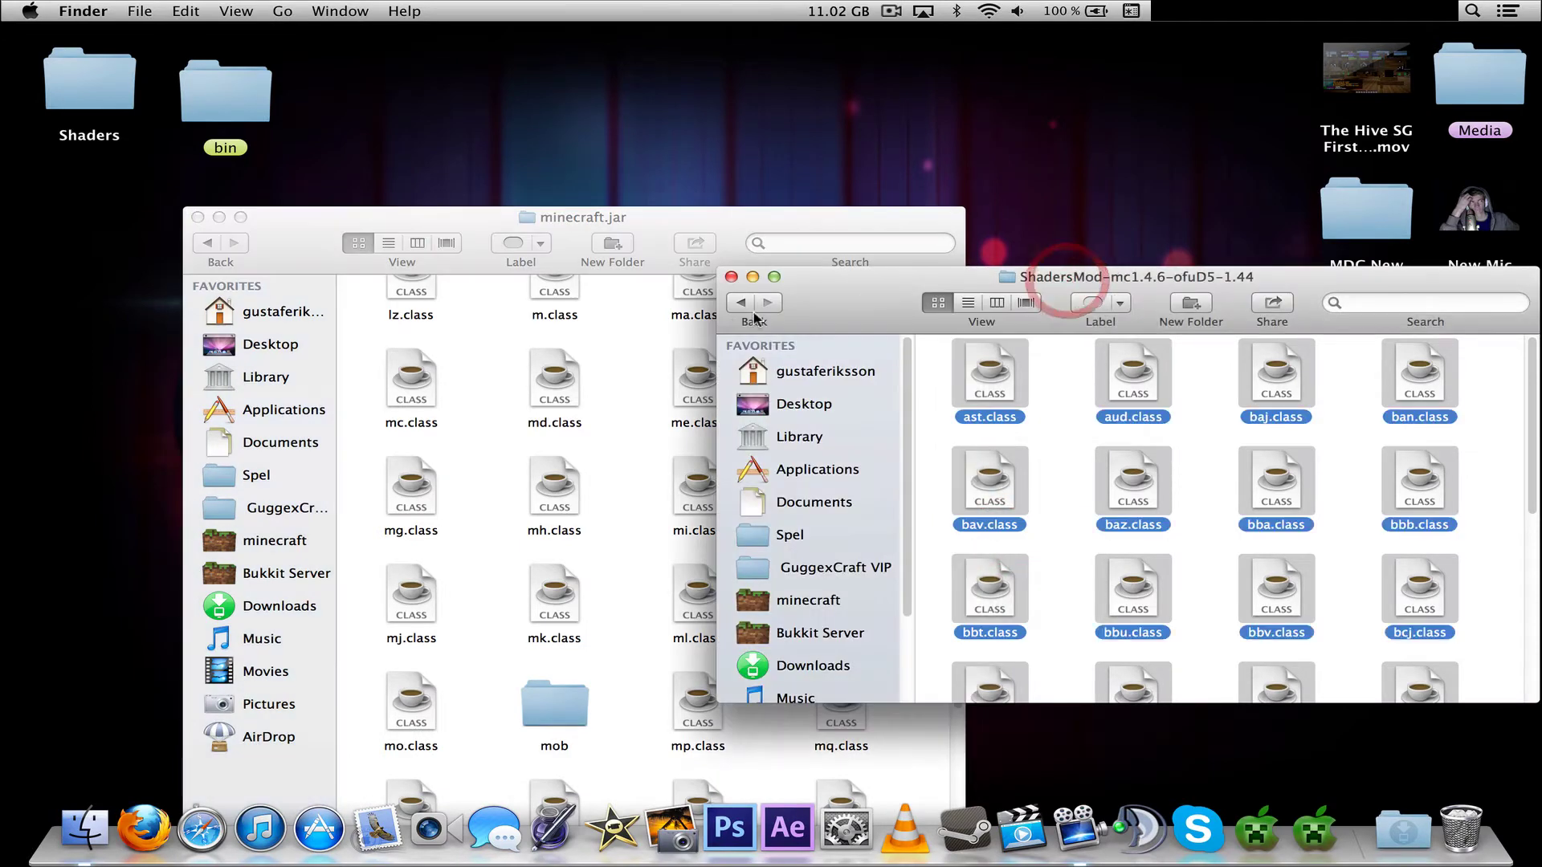
left_click(735, 303)
left_click_drag(805, 285, 820, 211)
left_click_drag(631, 214, 599, 98)
left_click(1023, 207)
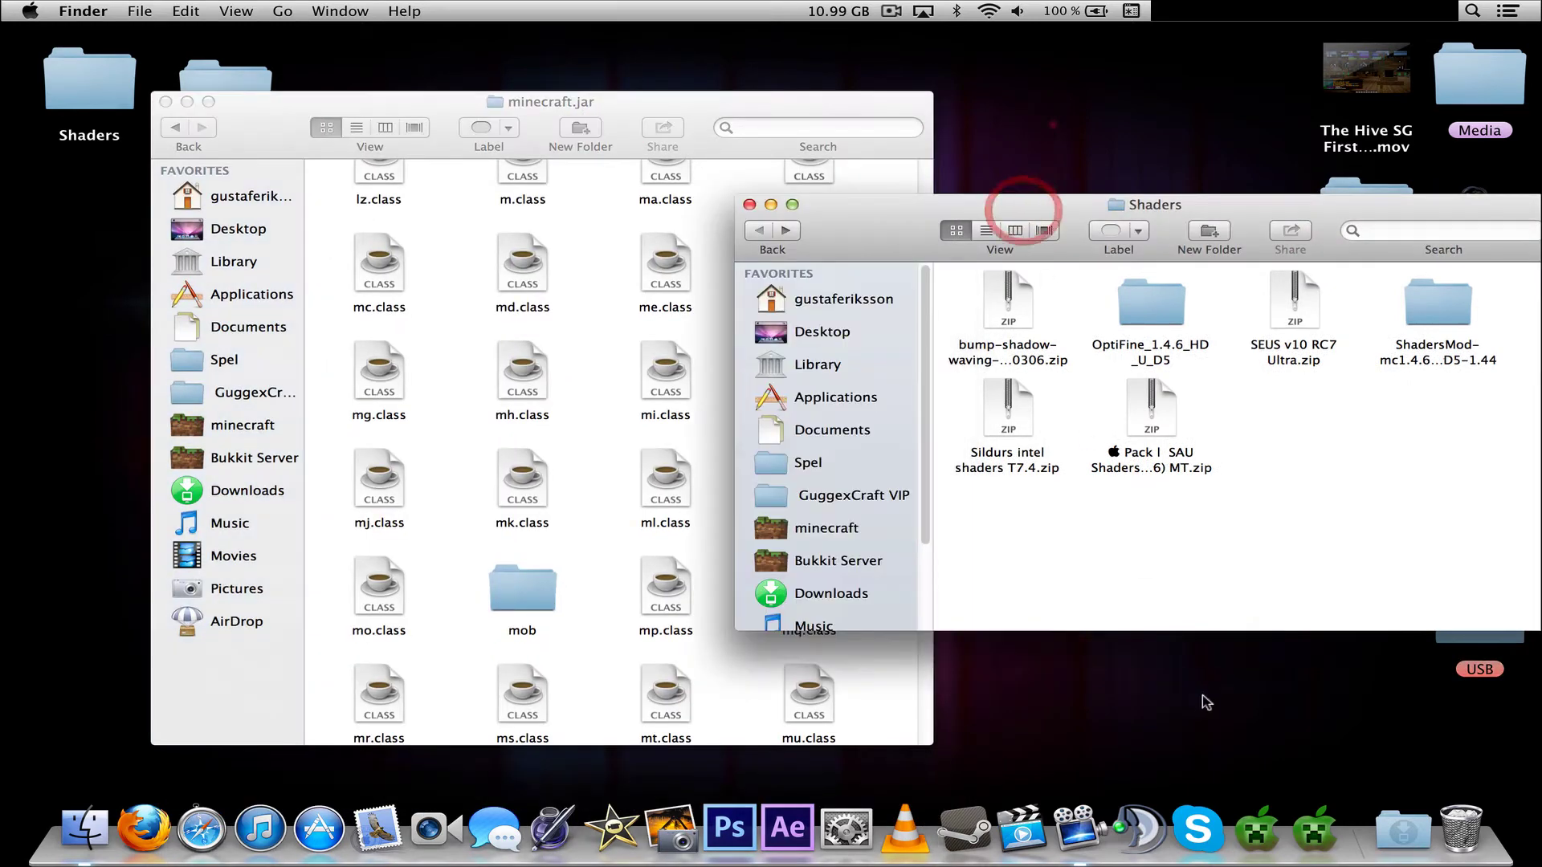
Step: Open the Trash and empty it
left_click(1466, 827)
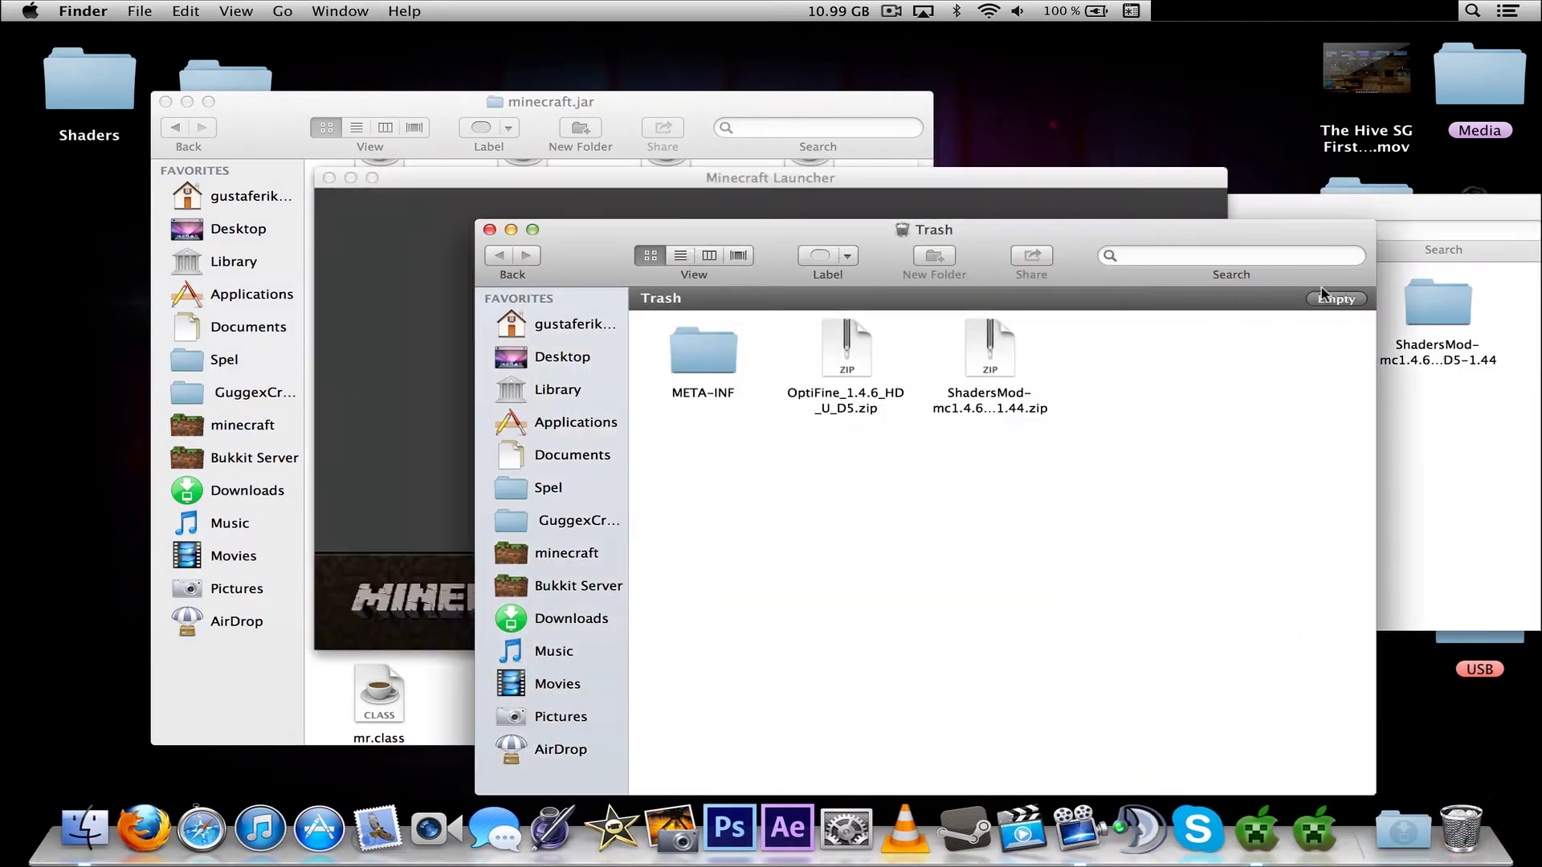
left_click(1333, 298)
left_click(832, 295)
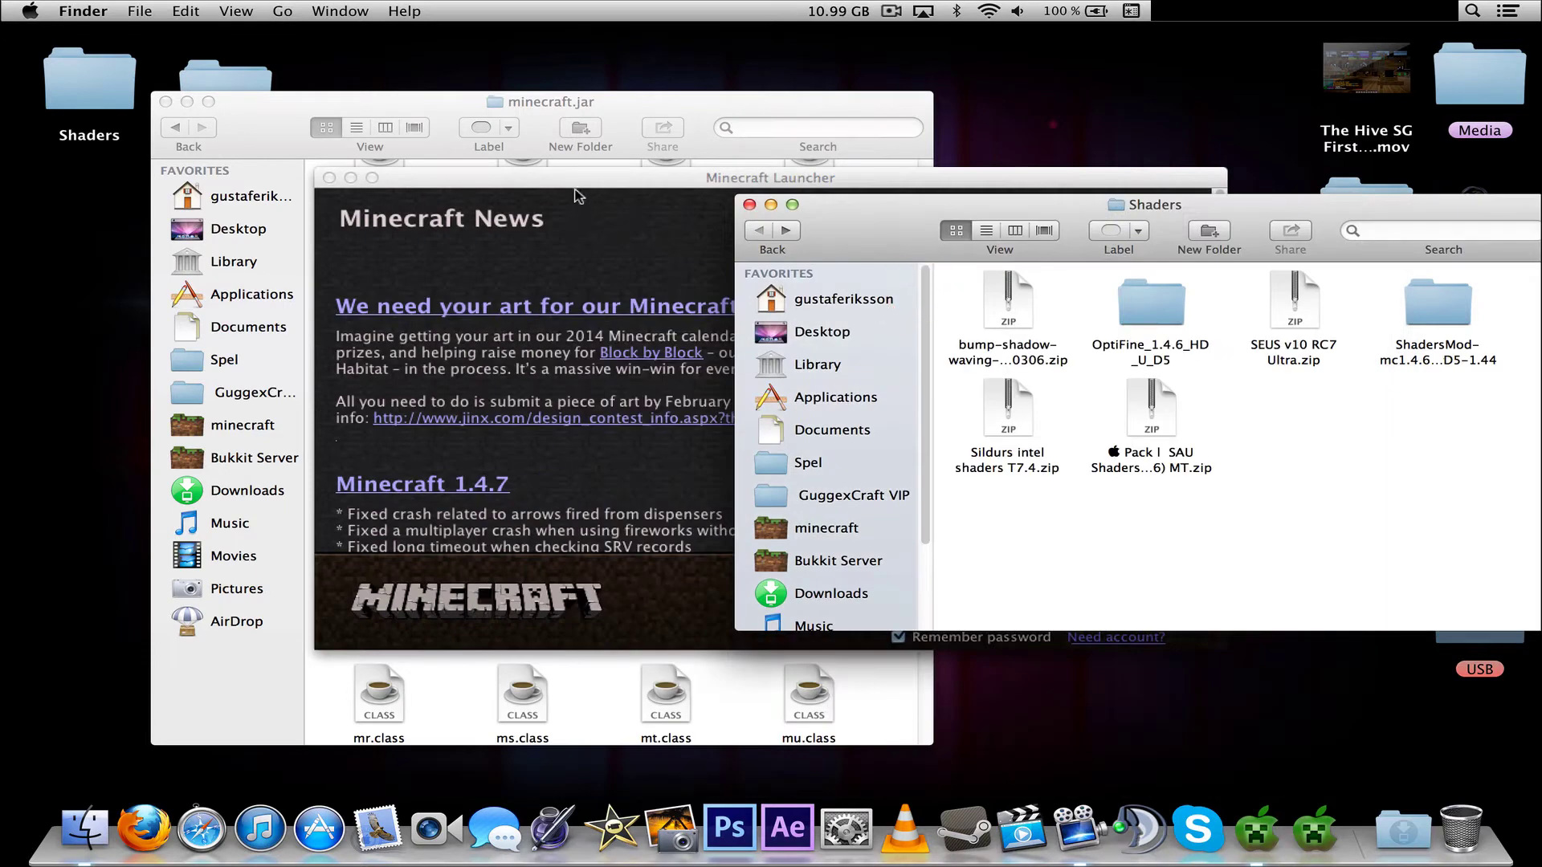
Step: Log in from the Minecraft launcher to start the game and enlarge its window
left_click(1091, 610)
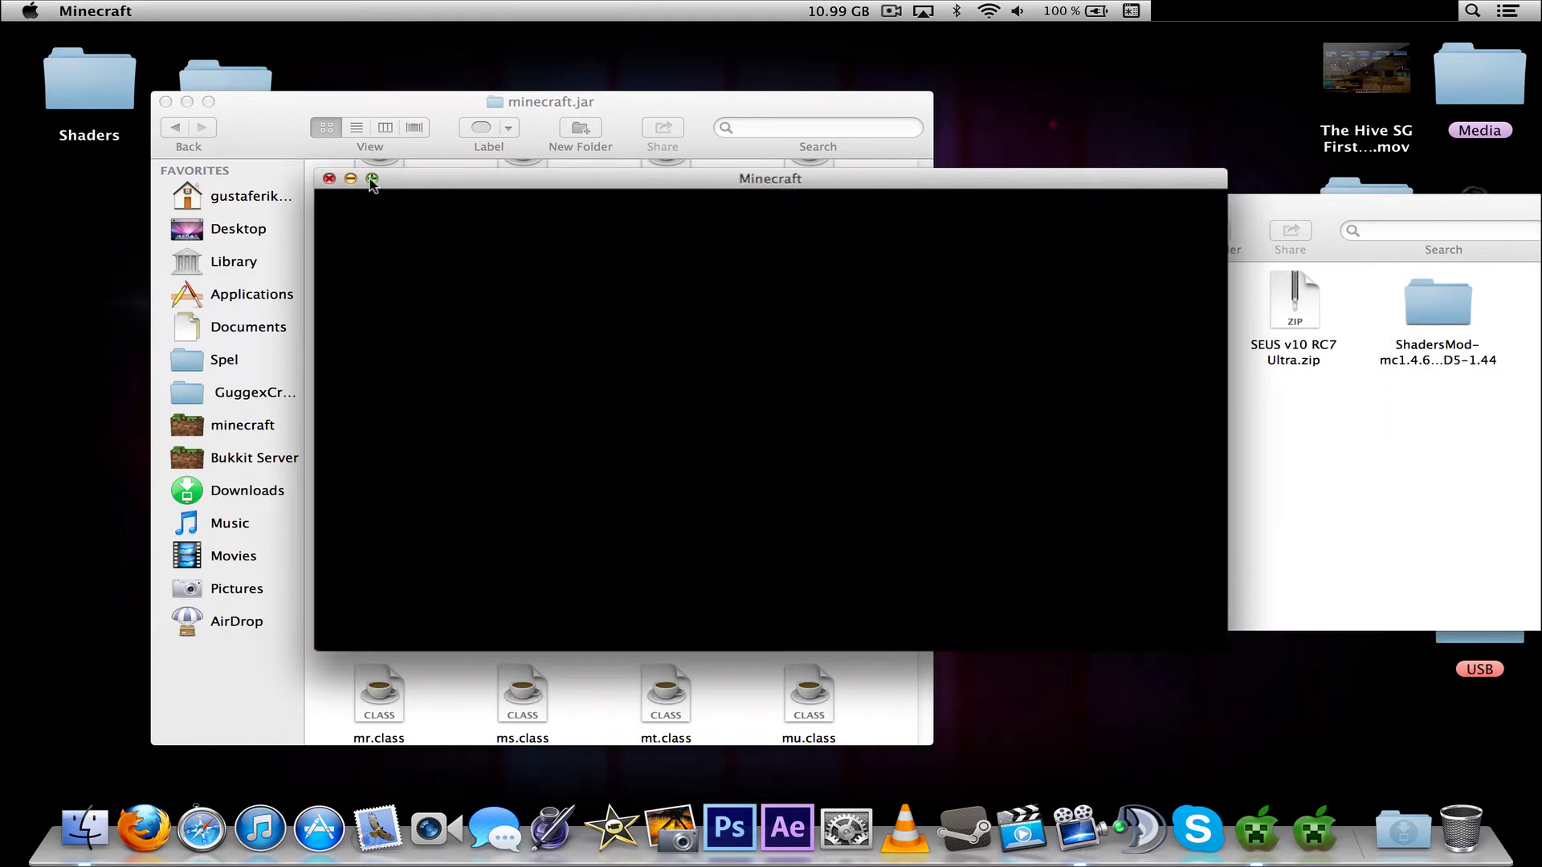
left_click(371, 178)
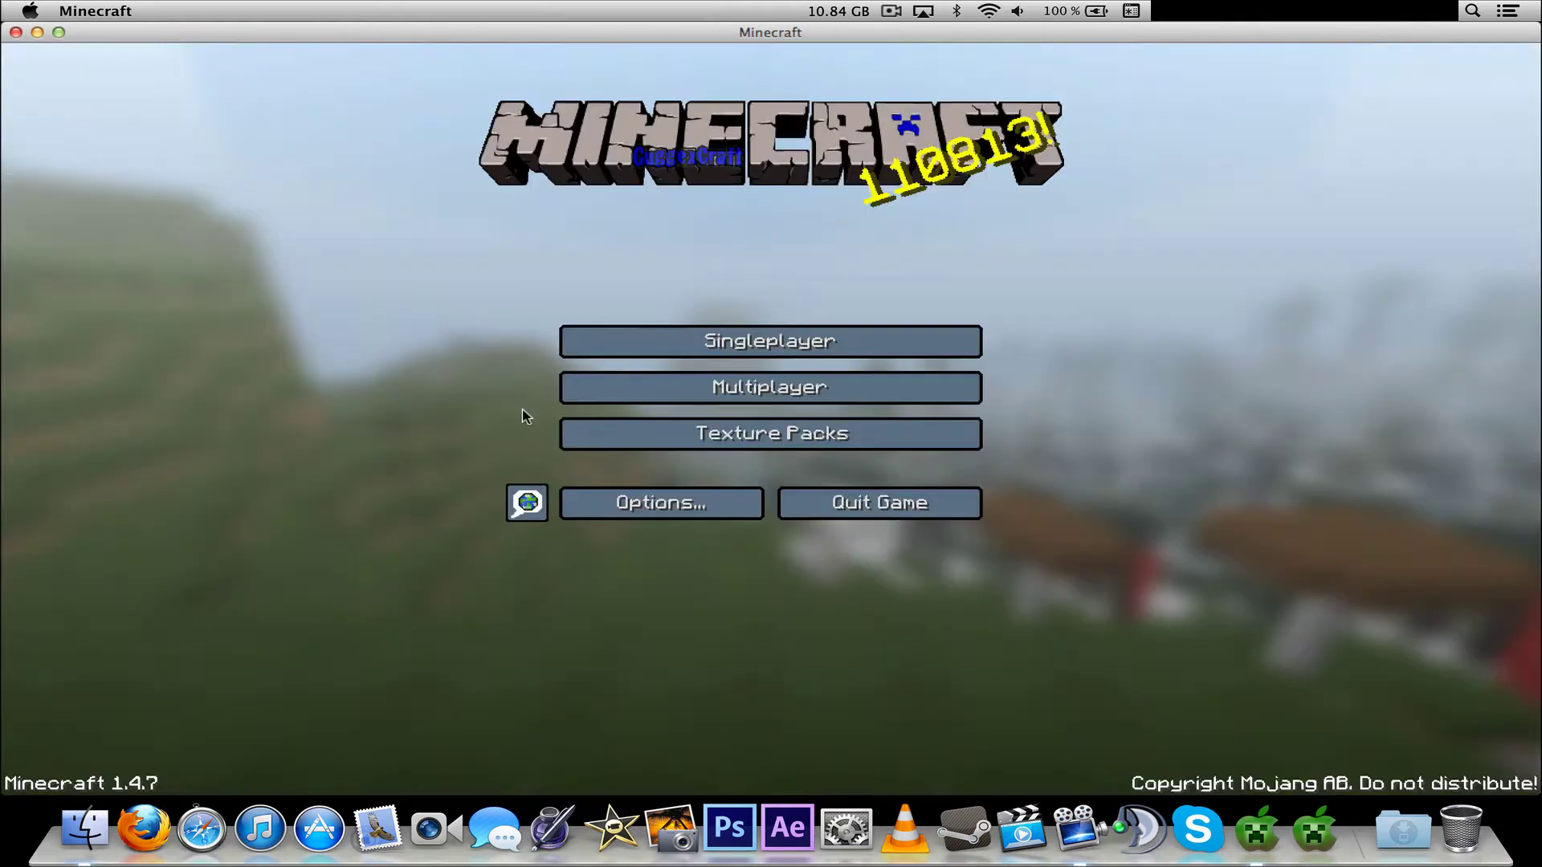
Step: Open the game's Shaders options and open the shaderpacks folder from there
left_click(660, 506)
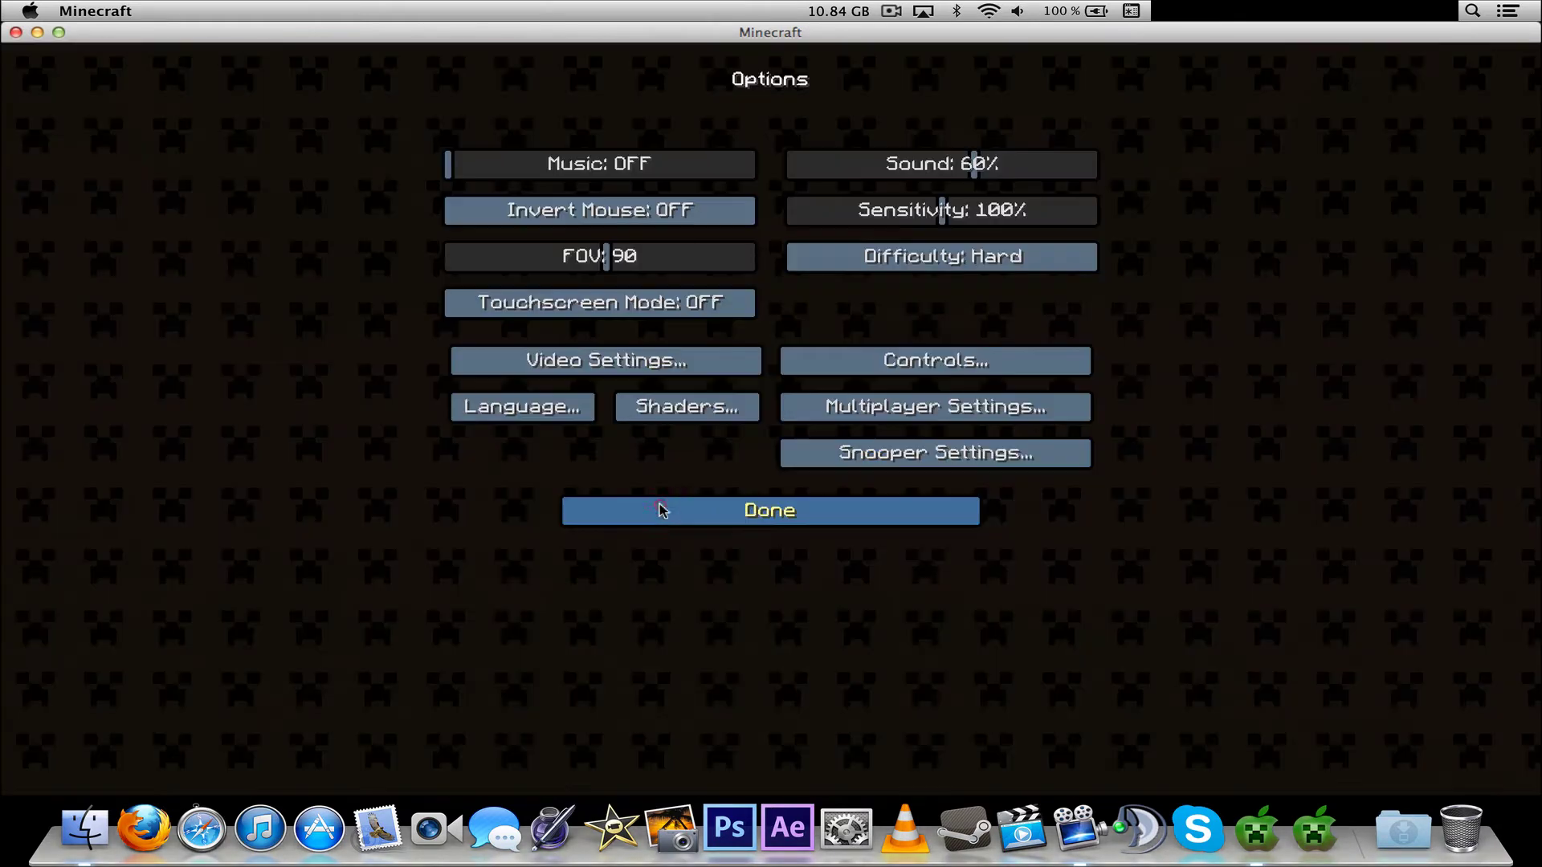
left_click(724, 409)
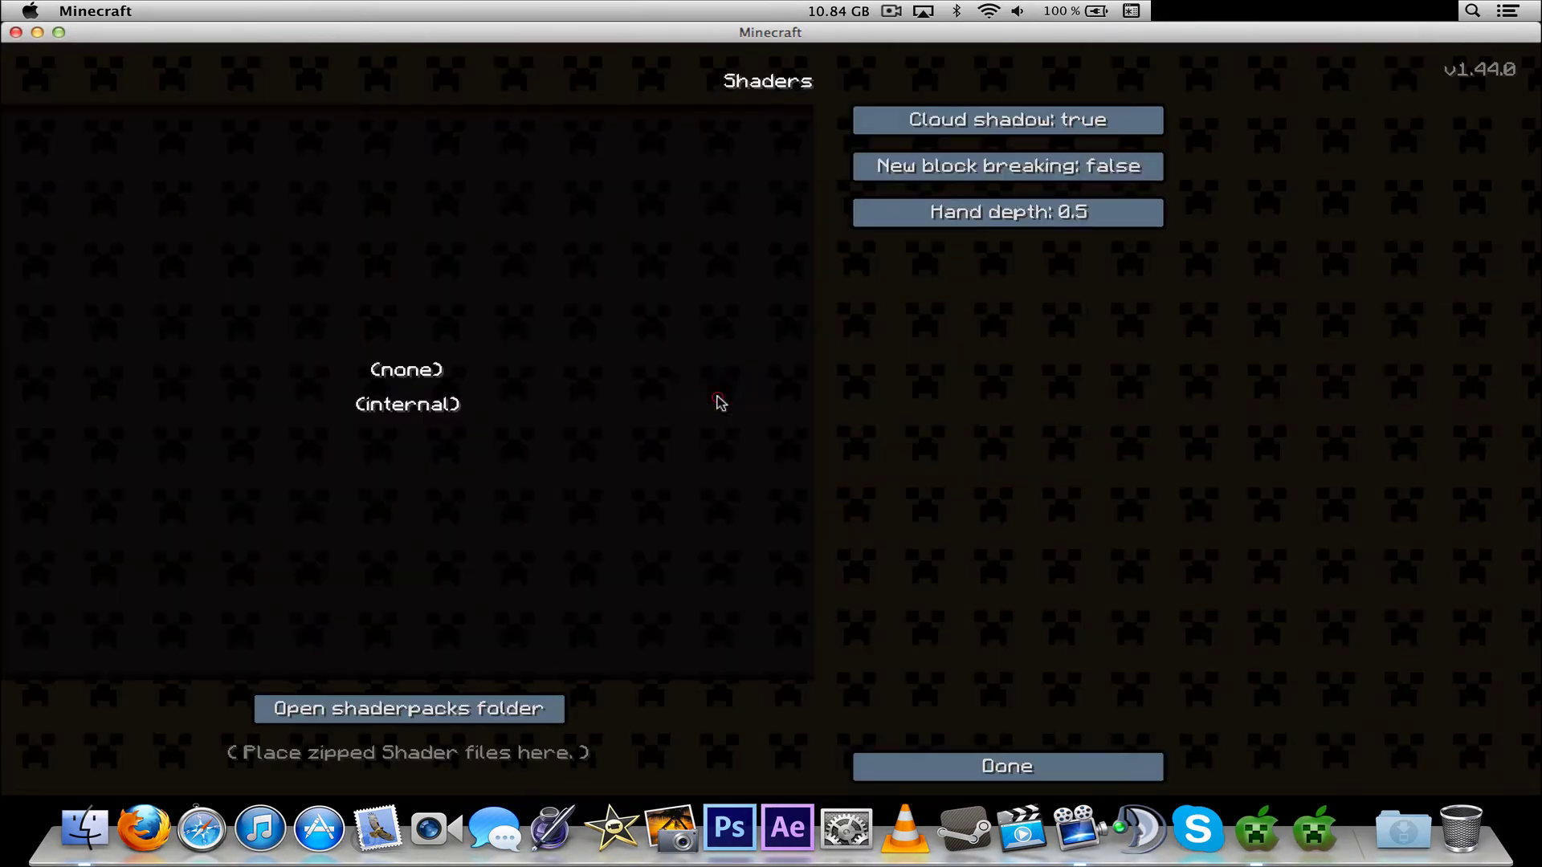
left_click(432, 706)
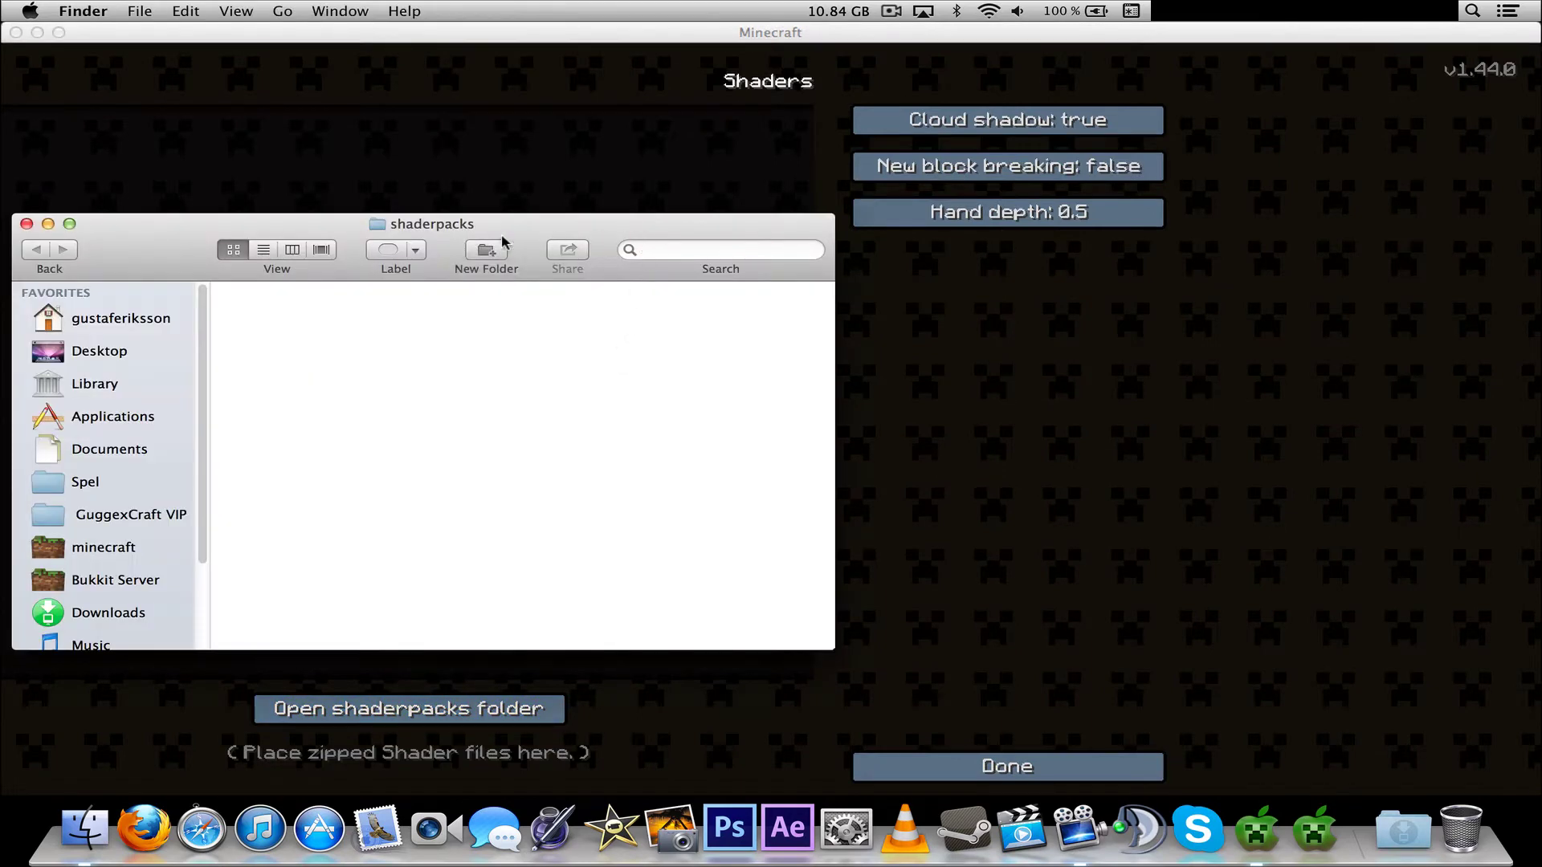
Step: Go up from the shaderpacks folder to the enclosing minecraft folder and look through its contents
left_click(380, 227, "super")
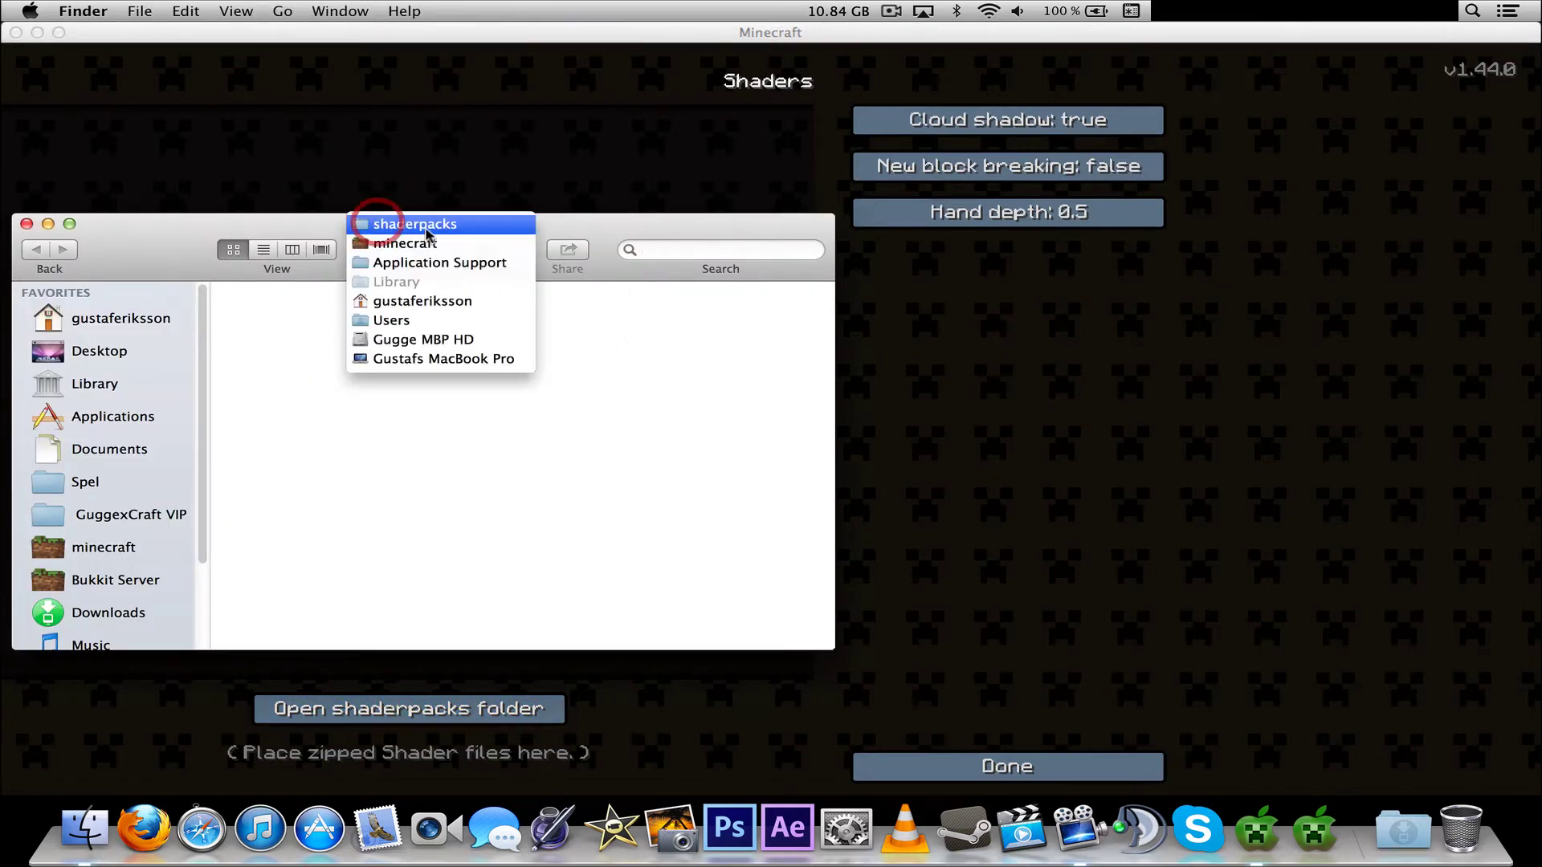
left_click(413, 241)
scroll(345, 498, "down", 5)
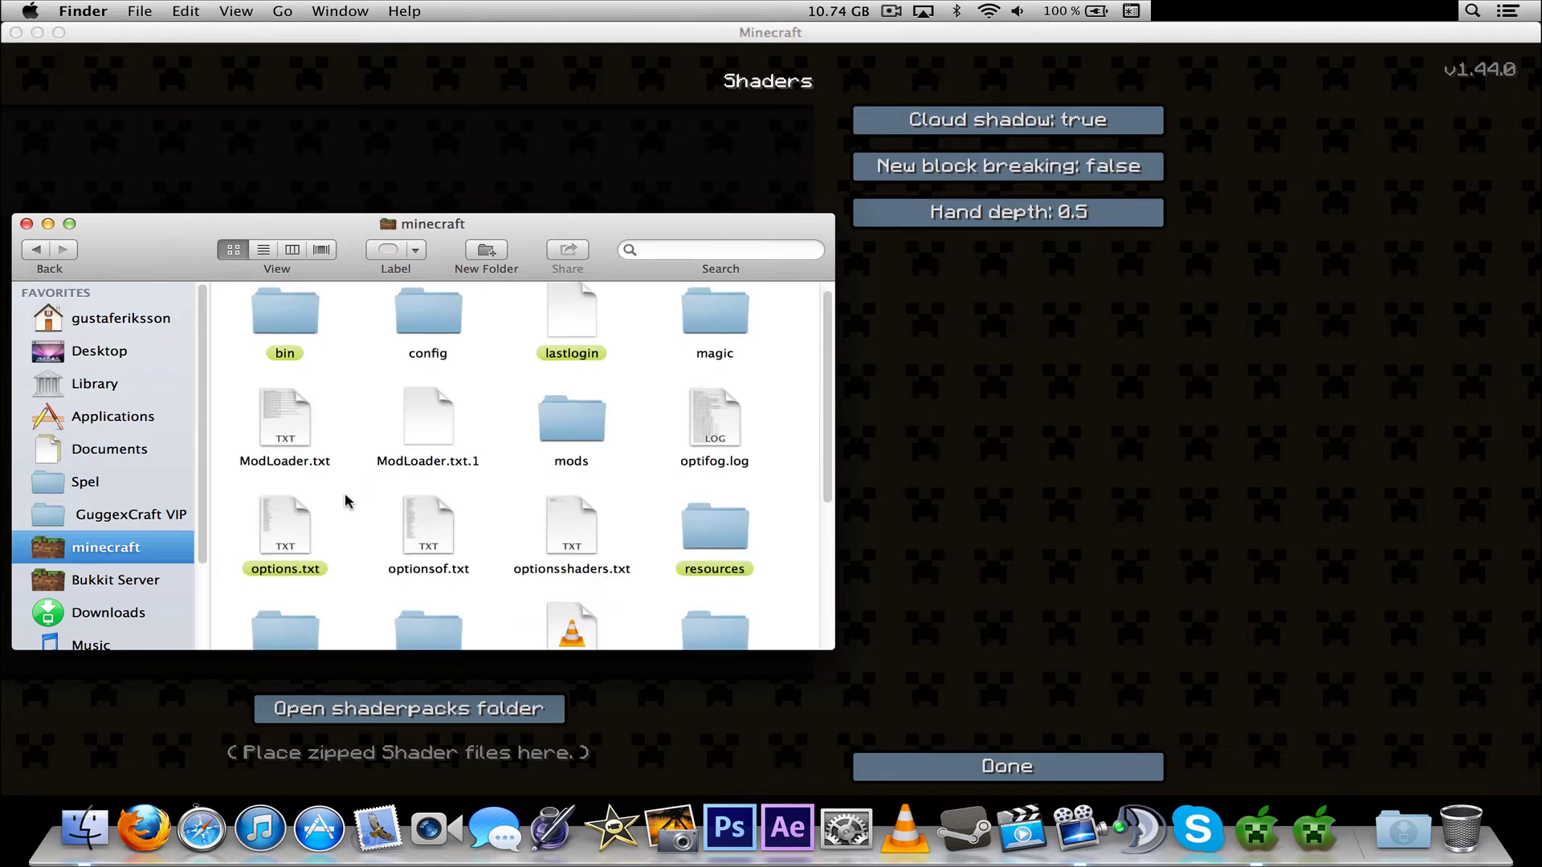
scroll(374, 490, "up", 5)
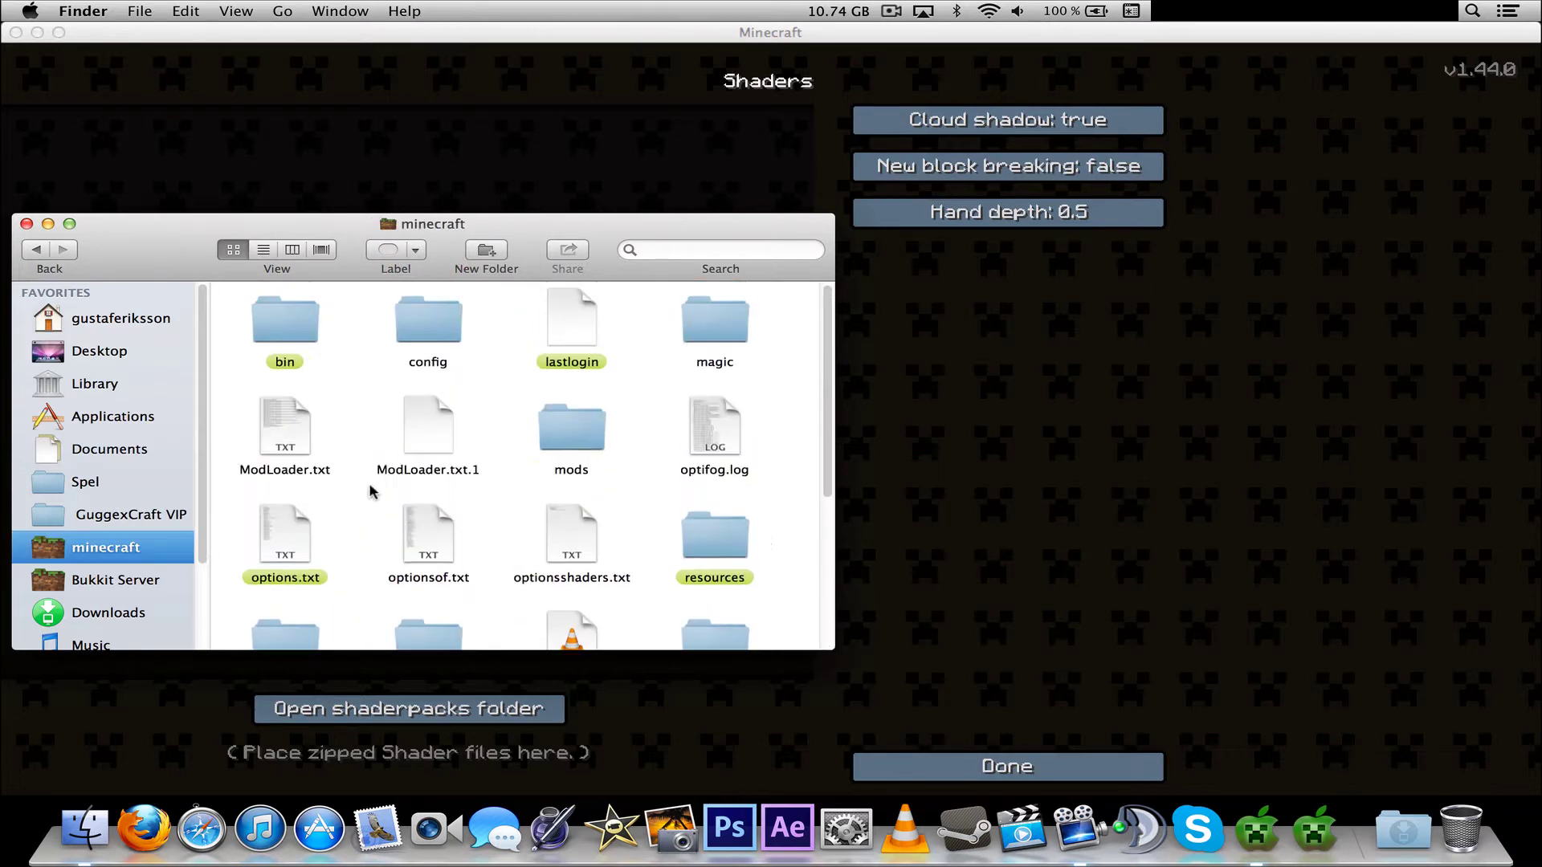
Step: Open the shaderpacks folder through the Library's Application Support folder and its minecraft folder
left_click(88, 385)
double_click(568, 337)
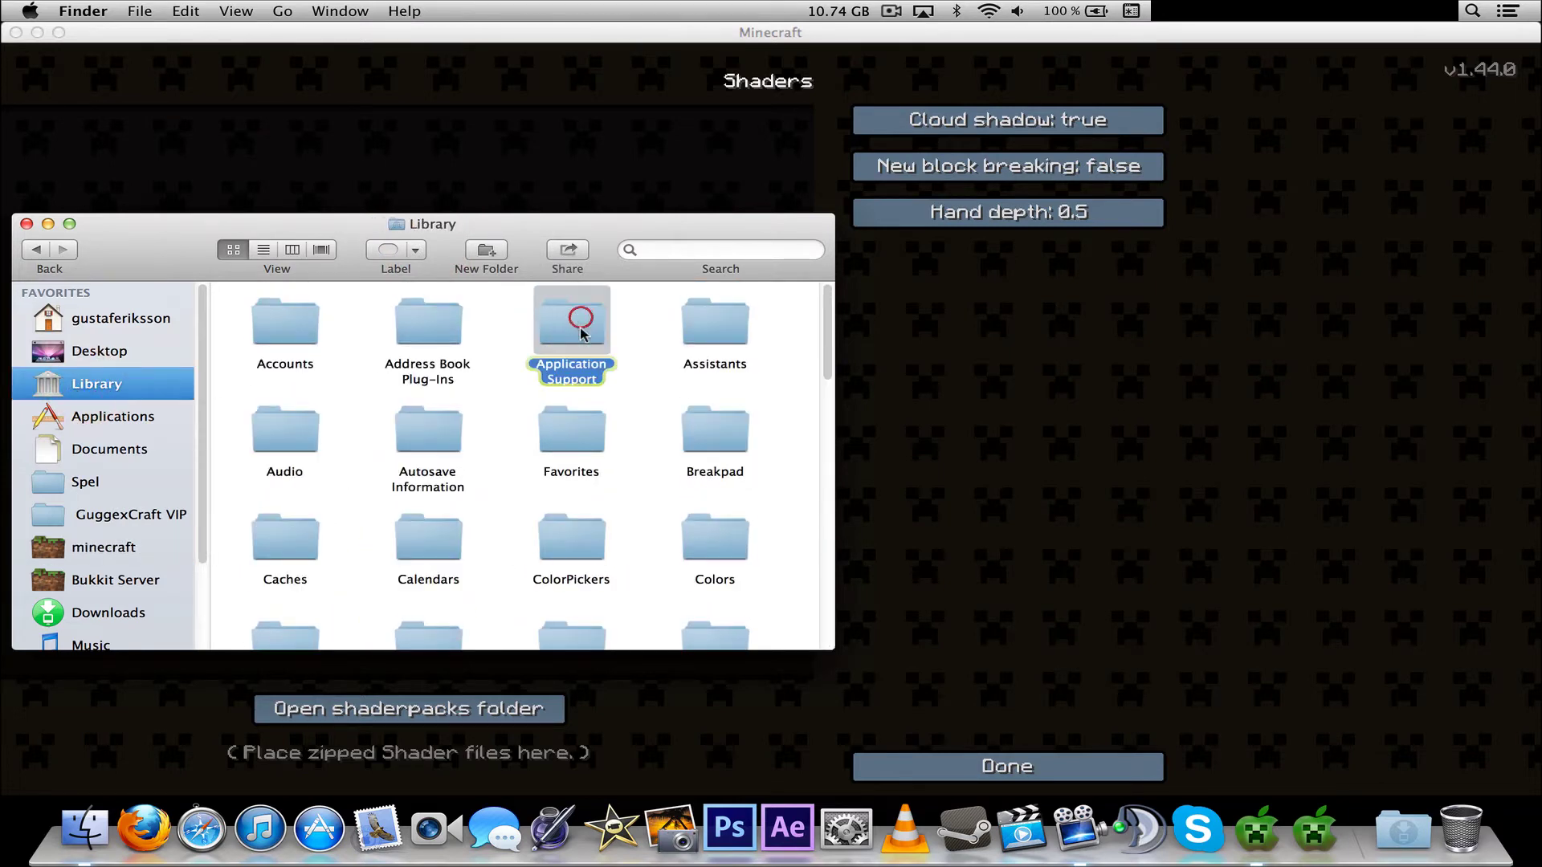
left_click(586, 450)
double_click(586, 449)
scroll(316, 430, "down", 5)
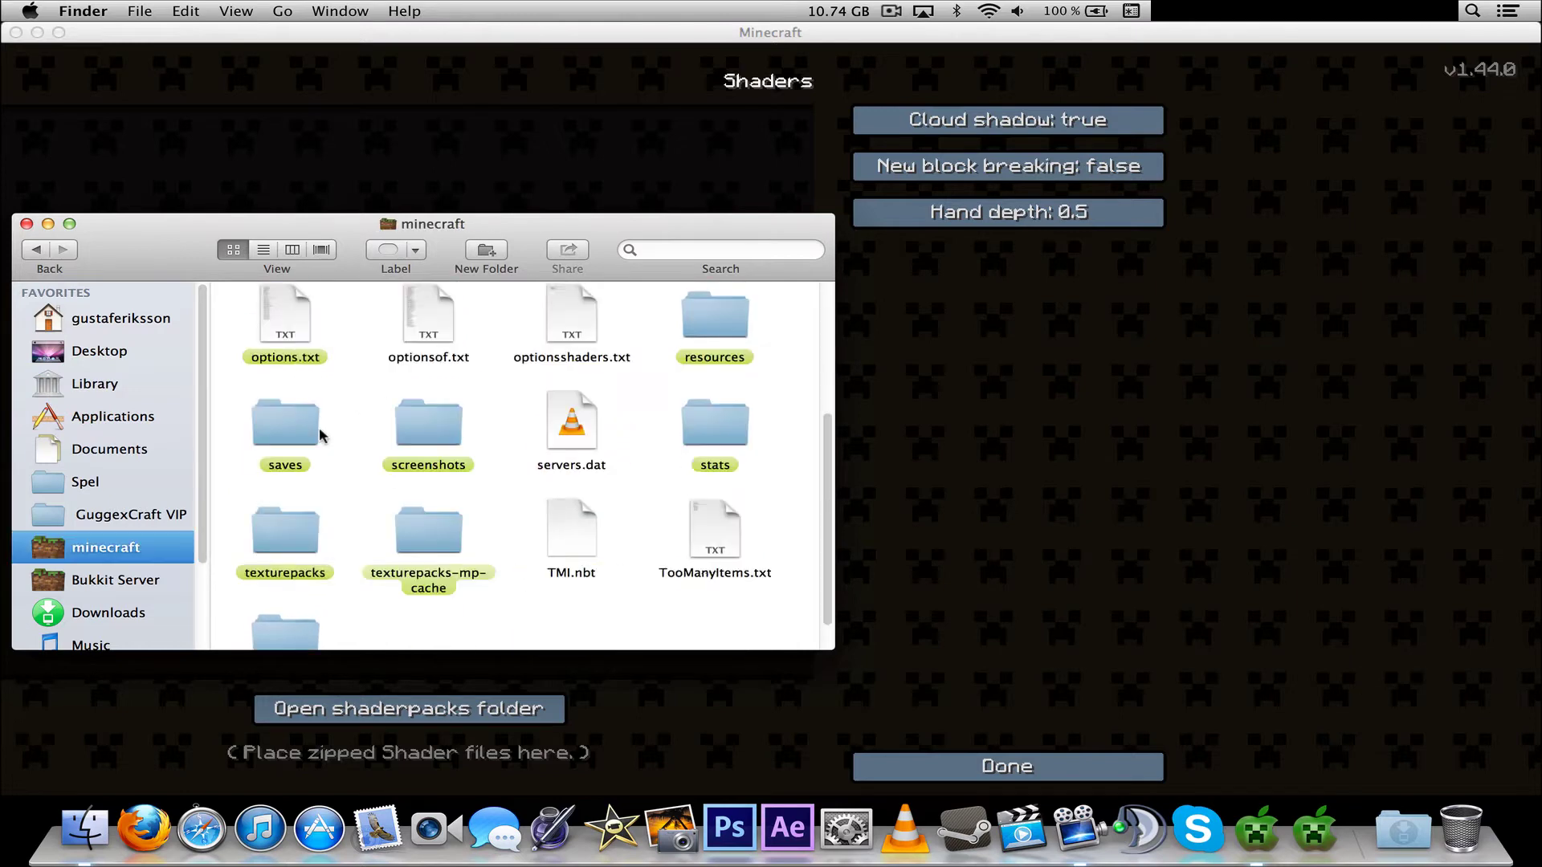
double_click(268, 601)
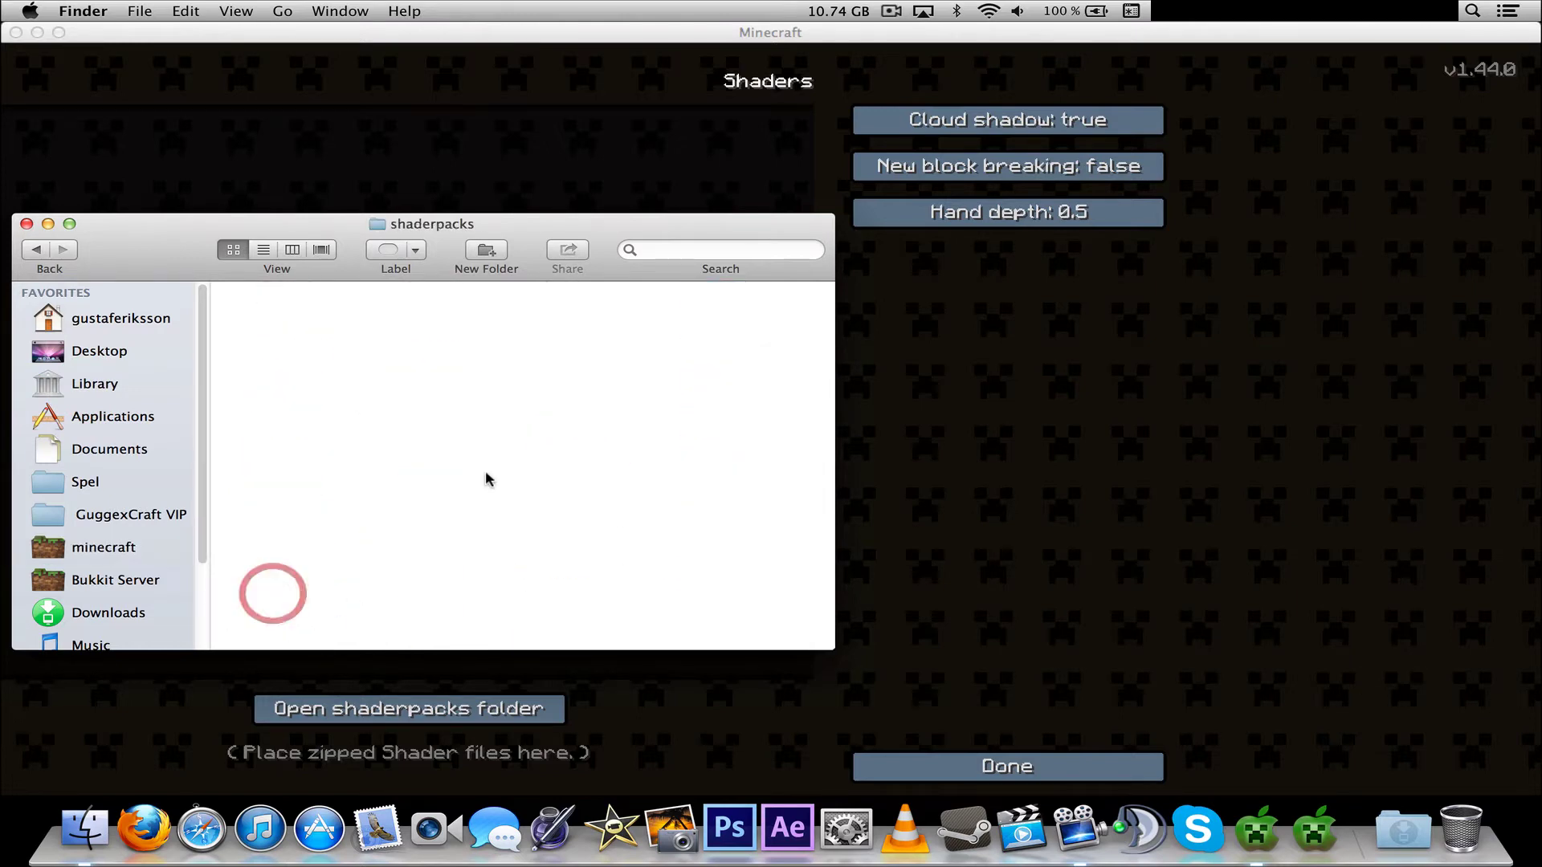
Step: Open the desktop's Shaders folder and place its window beside the shaderpacks window over the game
key("ctrl+Up")
left_click(478, 431)
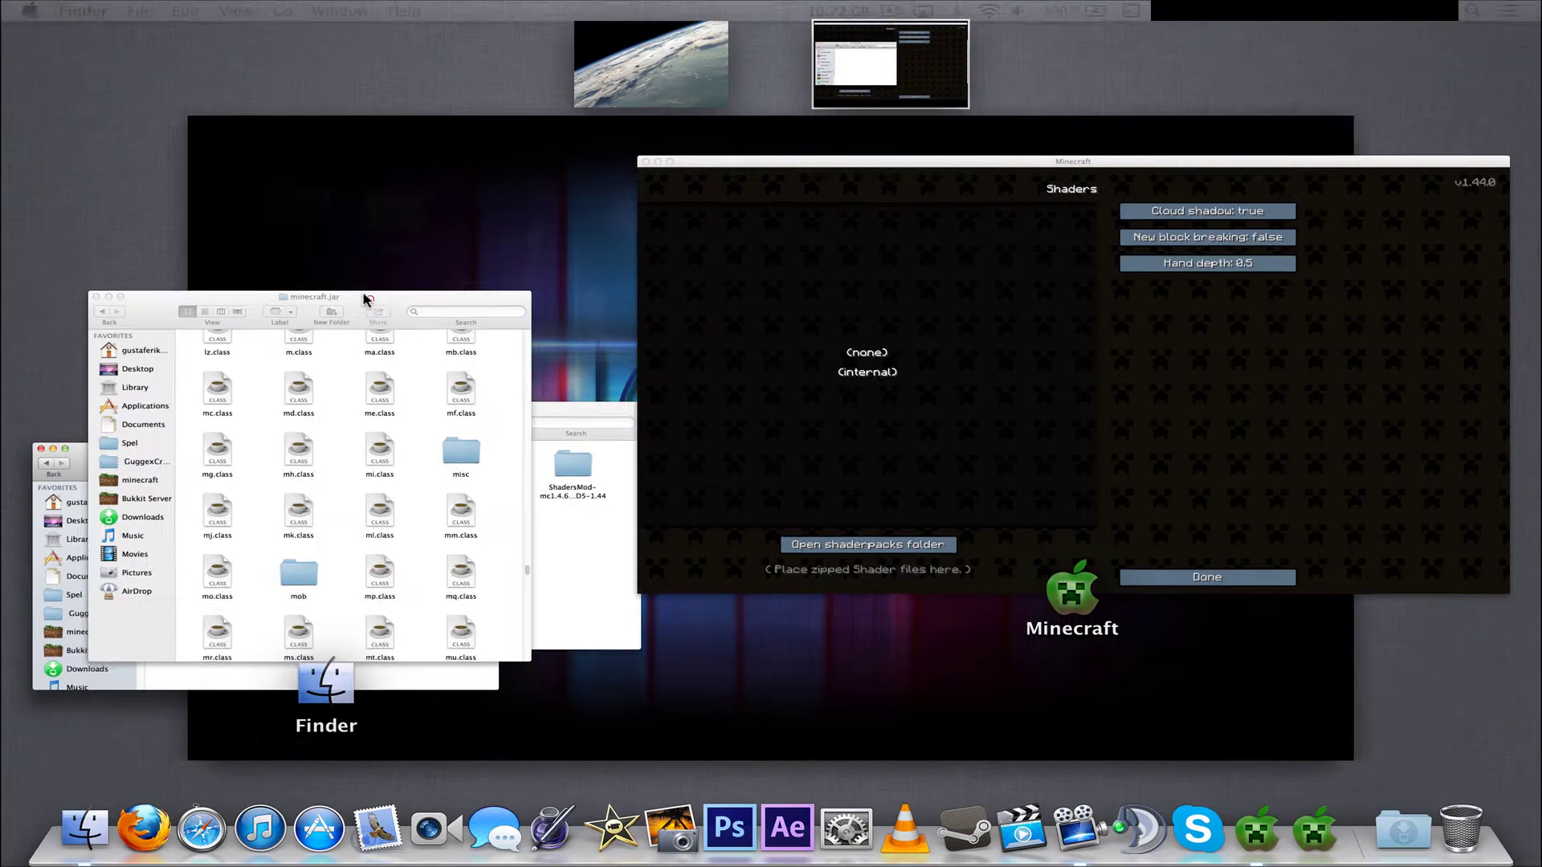
left_click(161, 102)
key("ctrl+Up")
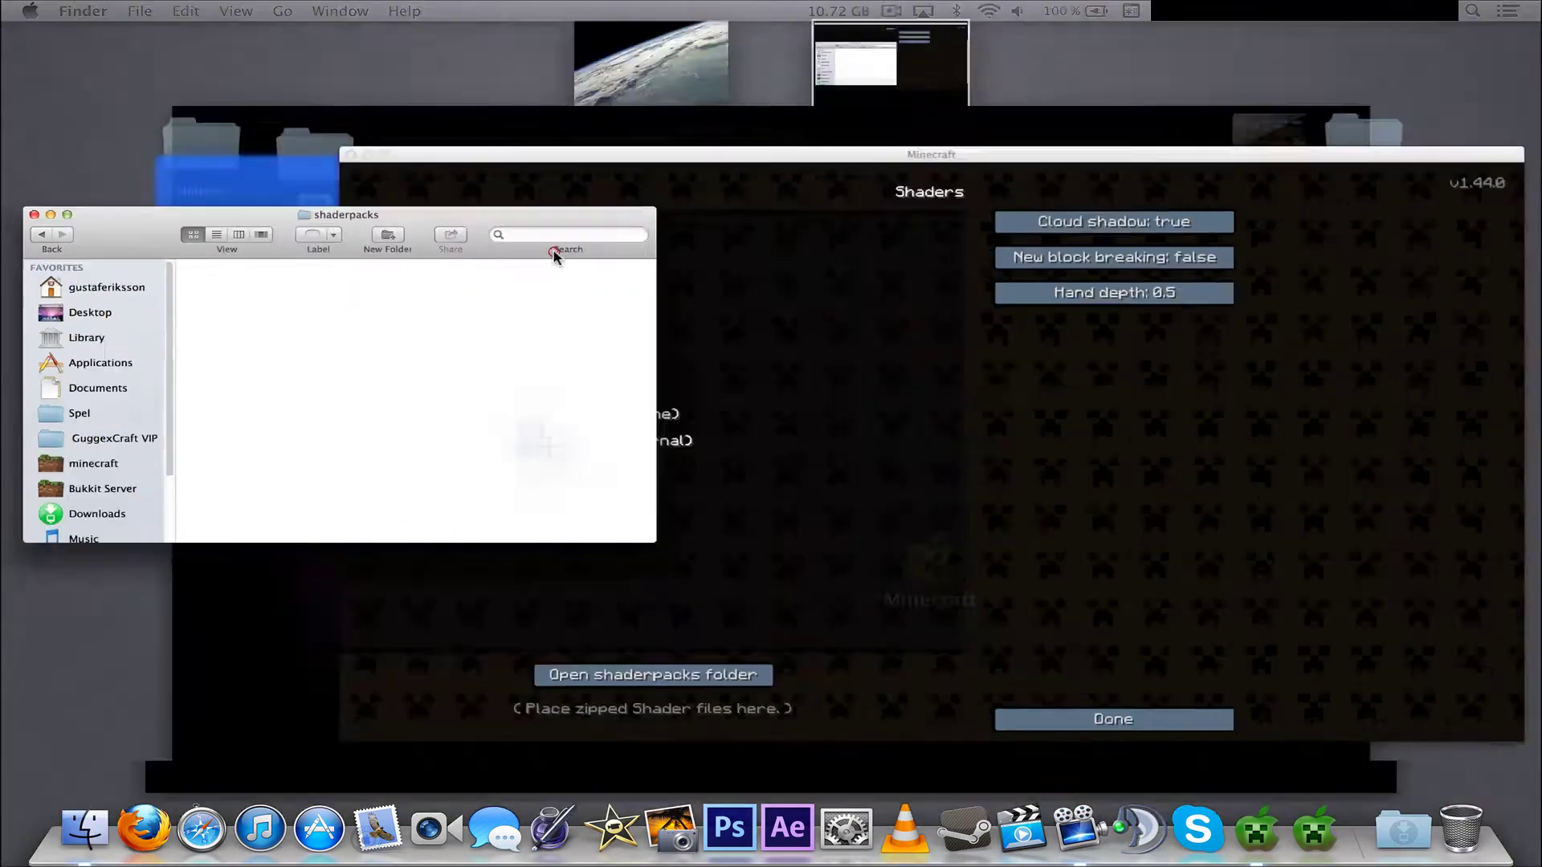
left_click(540, 193)
left_click_drag(878, 220, 930, 217)
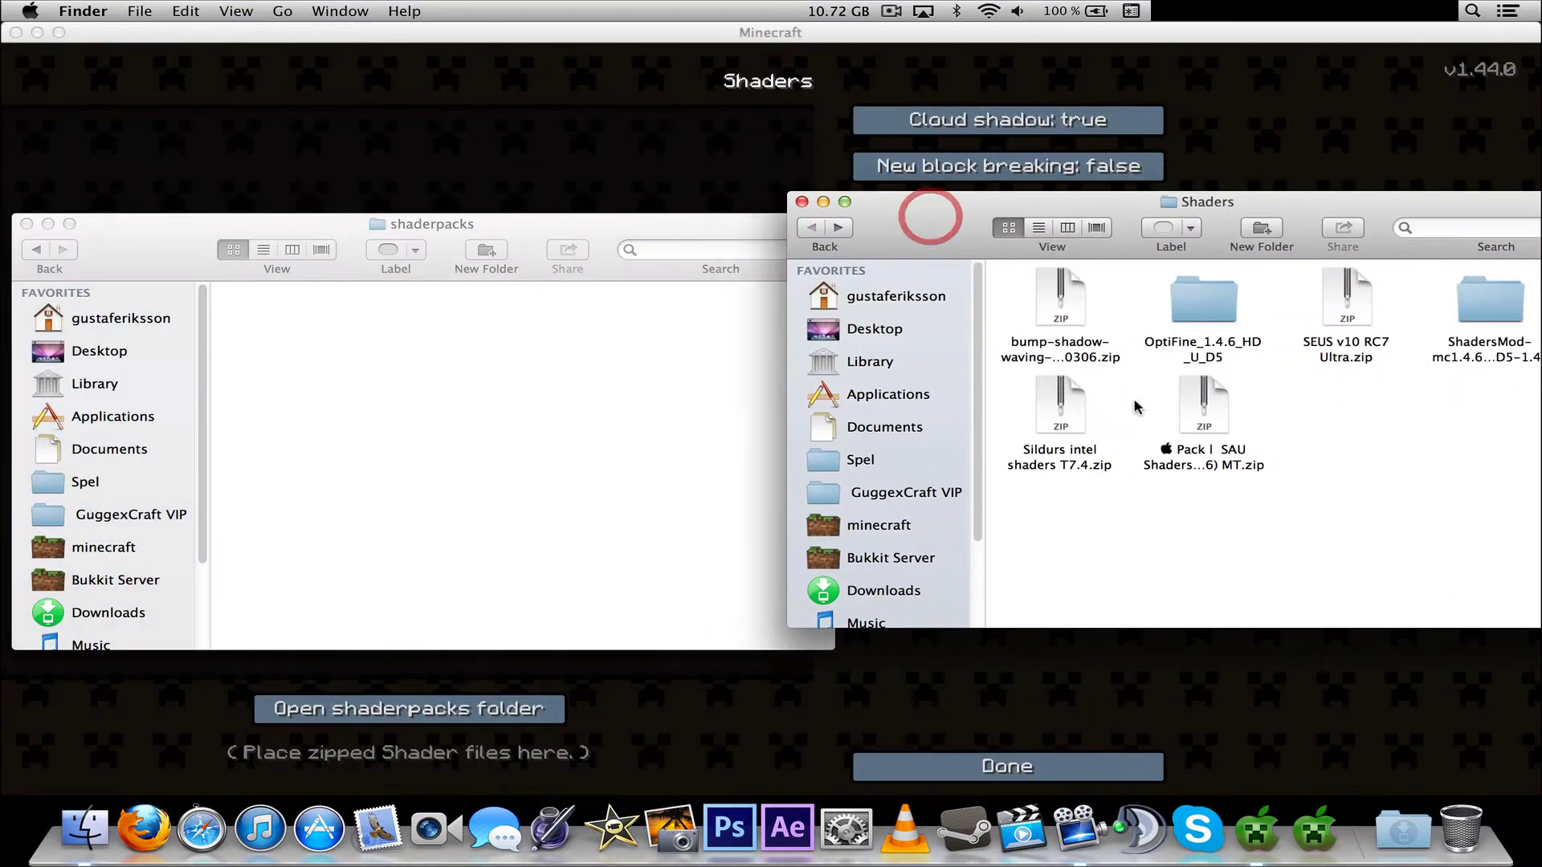
Step: Select the four zip archives in the Shaders folder and move its window closer to the shaderpacks window
left_click(1347, 299)
left_click(1203, 402, "shift")
left_click(1060, 401, "shift")
left_click(1057, 309, "shift")
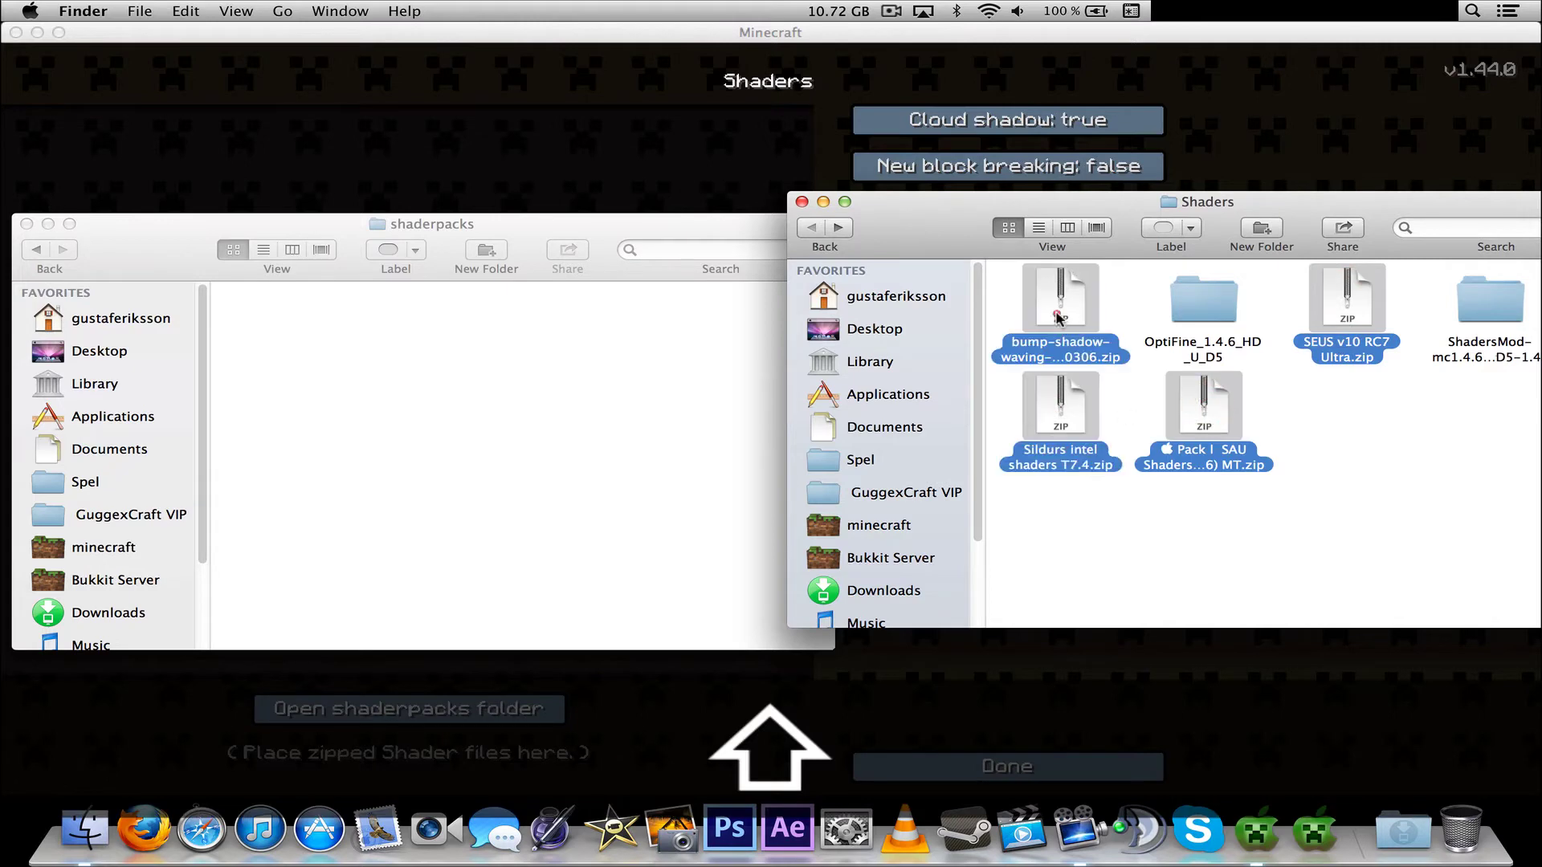
left_click_drag(1110, 208, 877, 255)
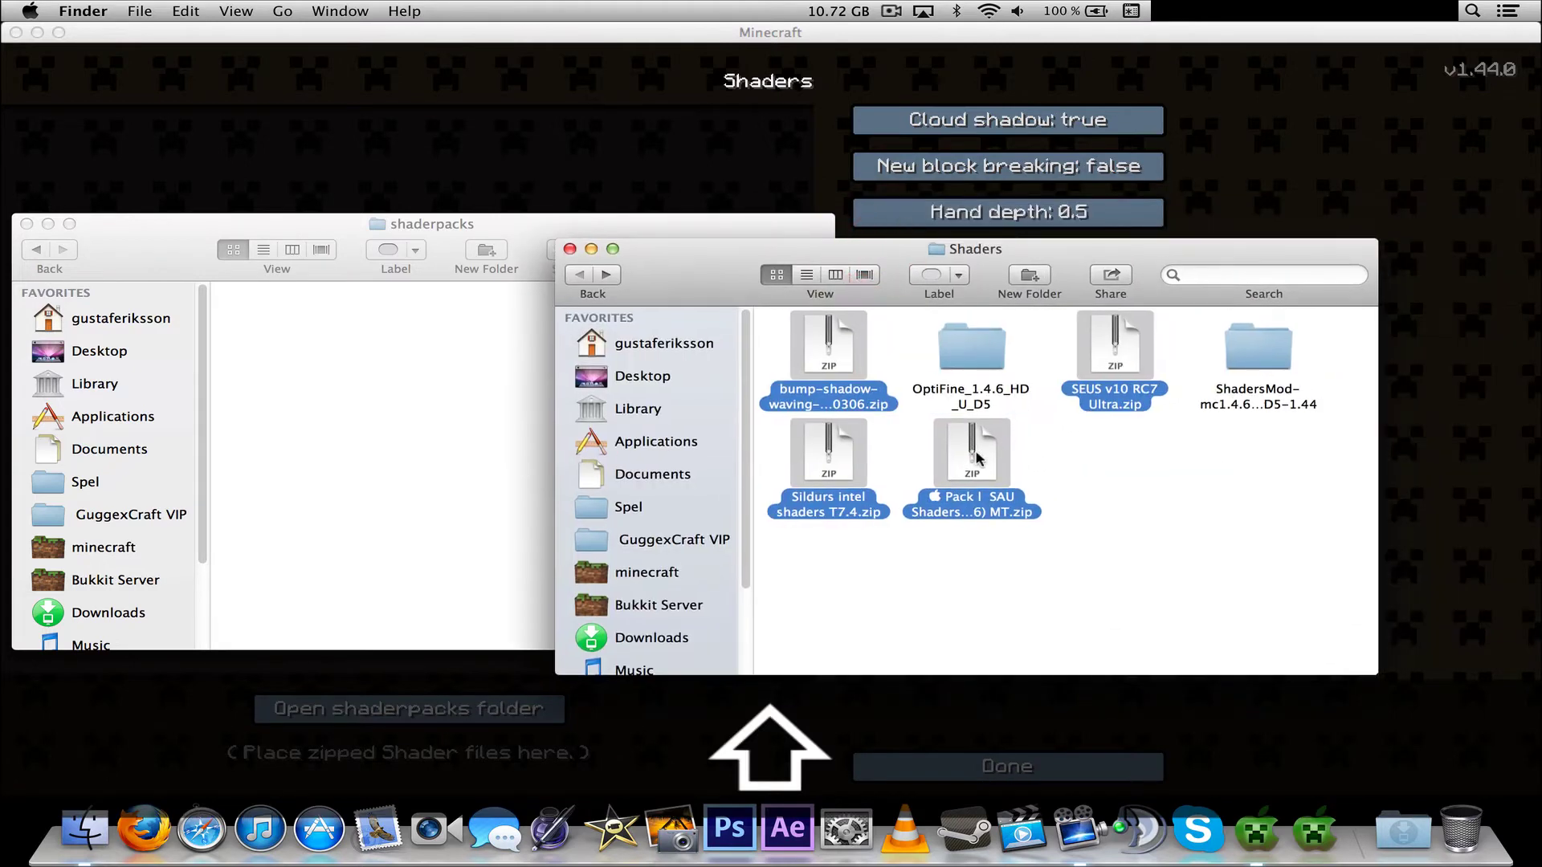
mouse_move(976, 458)
left_mouse_down()
mouse_move(566, 474)
mouse_move(953, 473)
left_mouse_up()
left_click(1085, 470)
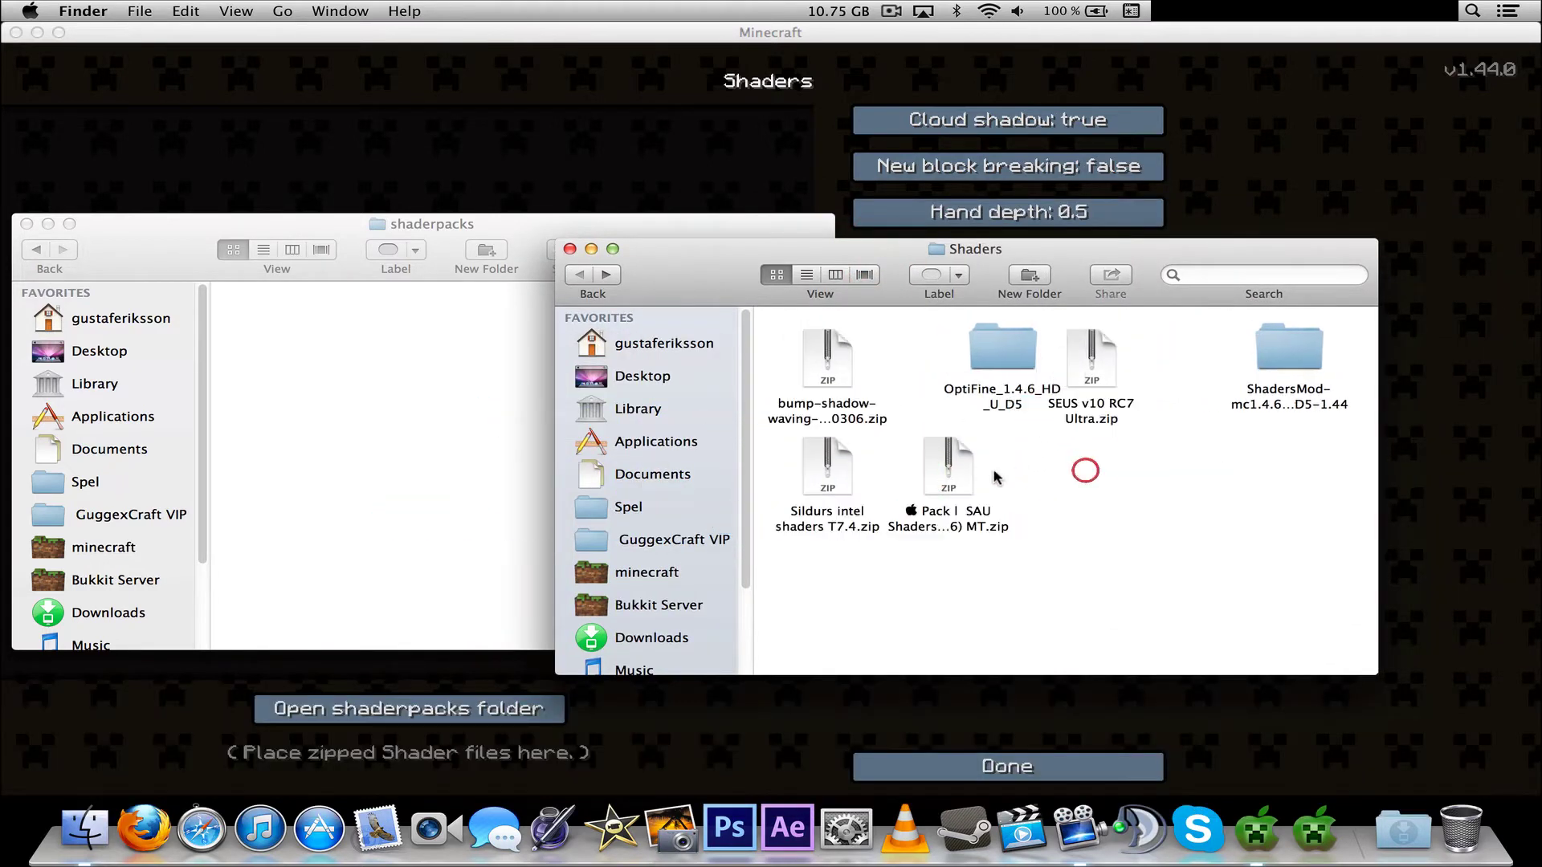
Step: Extract the Pack SAU Shaders (1.4.6) MT.zip archive and move the original zip to the Trash
double_click(974, 472)
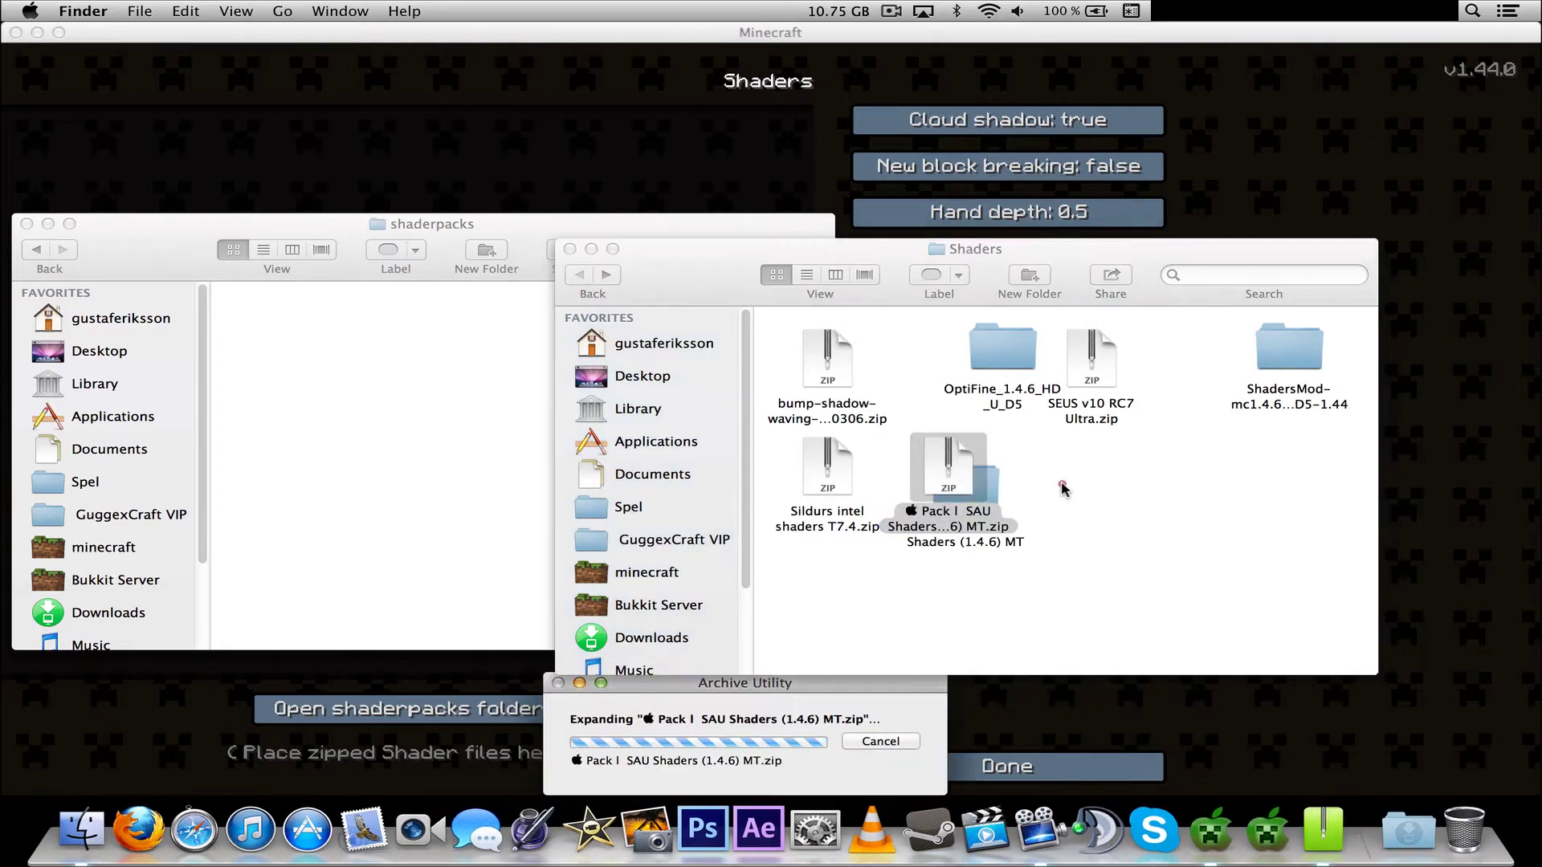
right_click(946, 474)
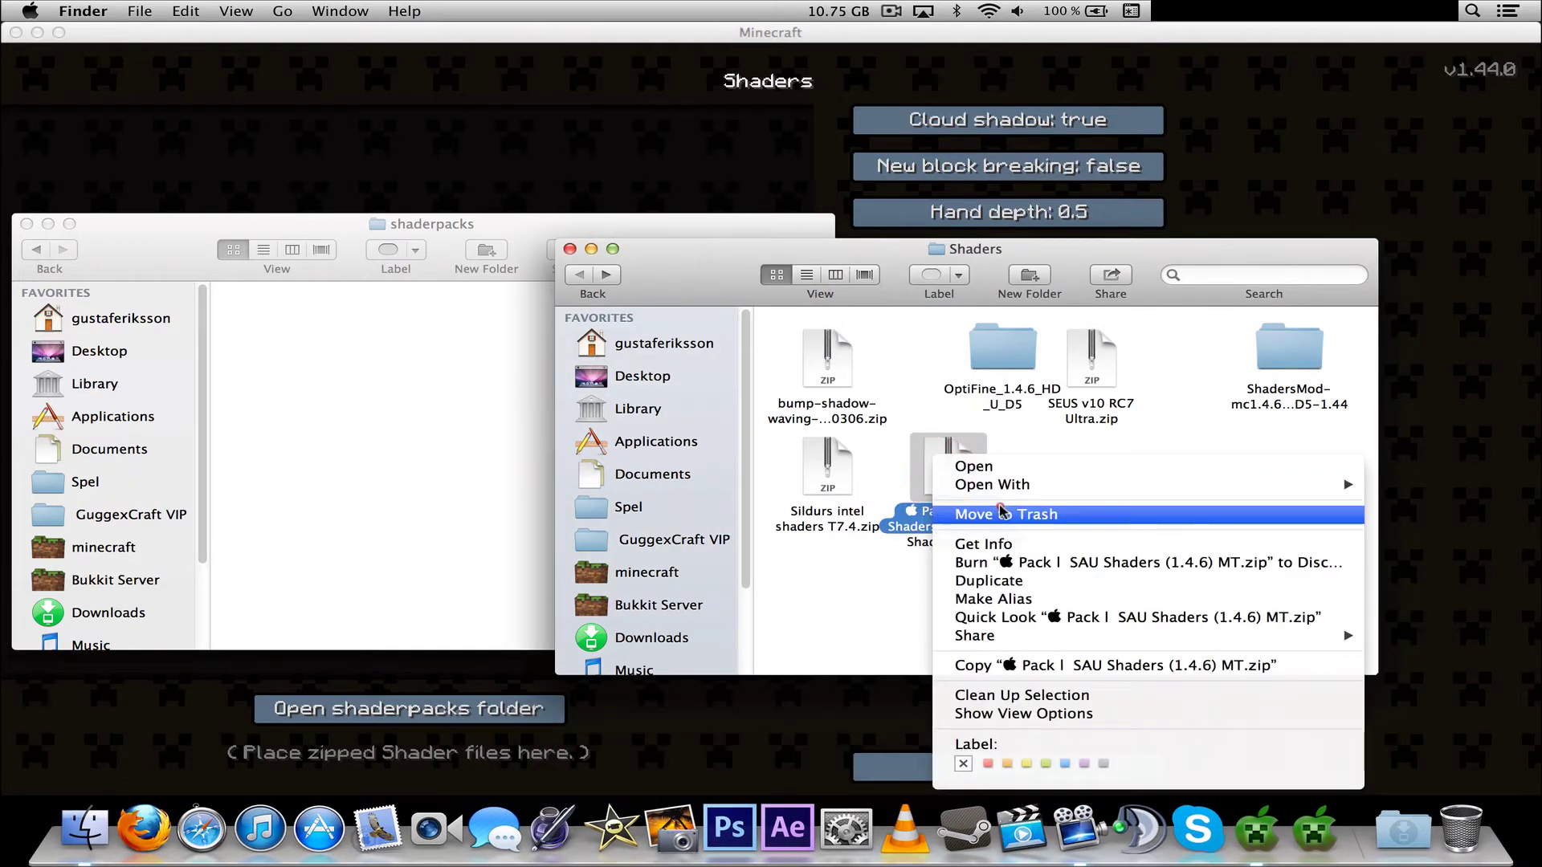
left_click(980, 413)
Step: Move shaders.zip out of the extracted SAU Shaders pack folder into the Shaders folder
double_click(957, 492)
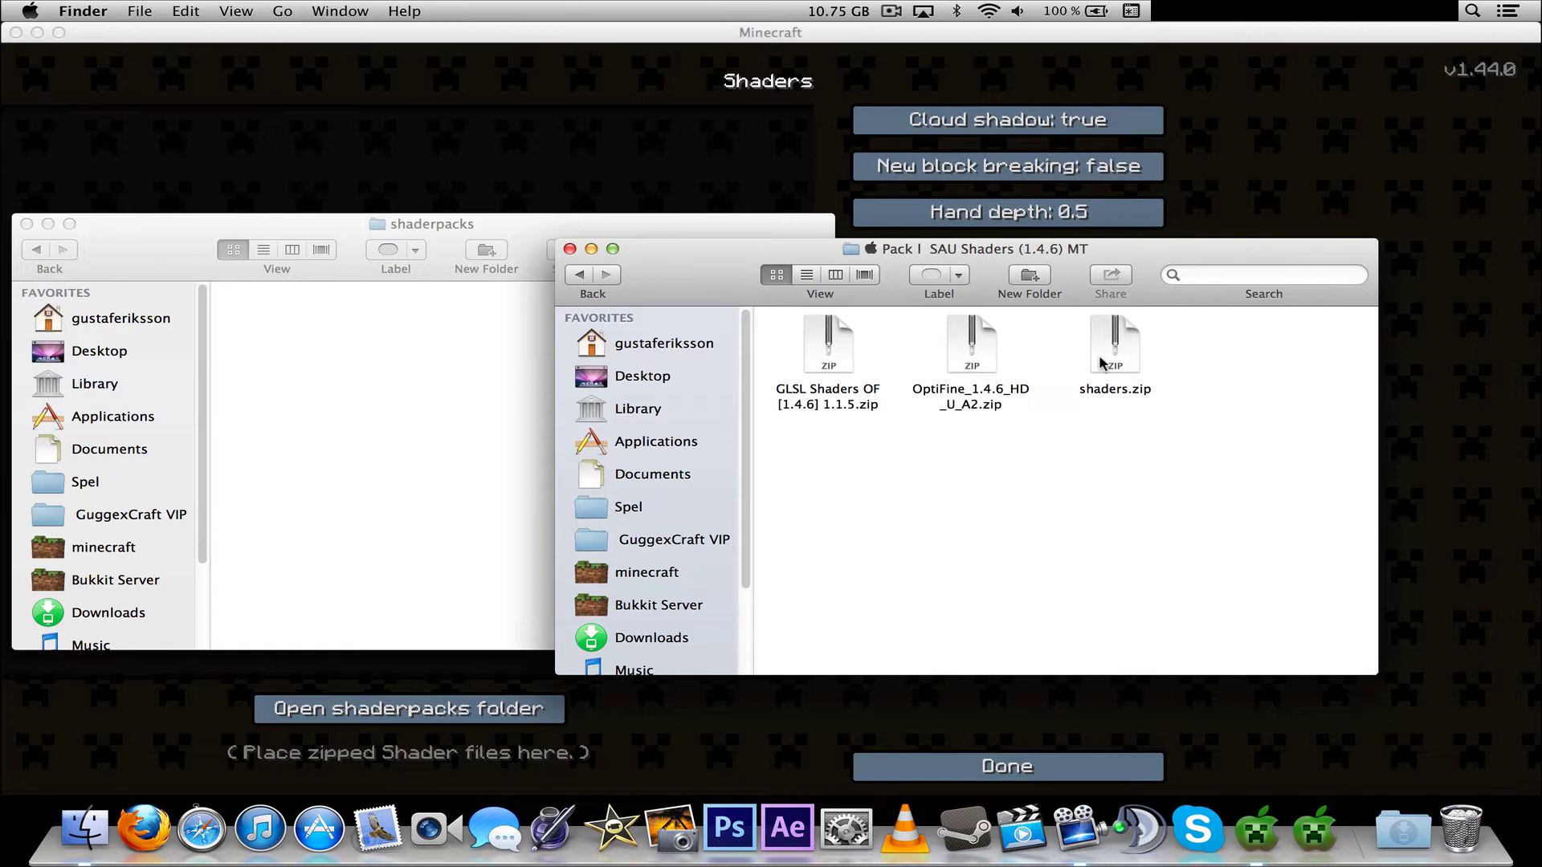
left_click_drag(1100, 361, 831, 354)
double_click(829, 354)
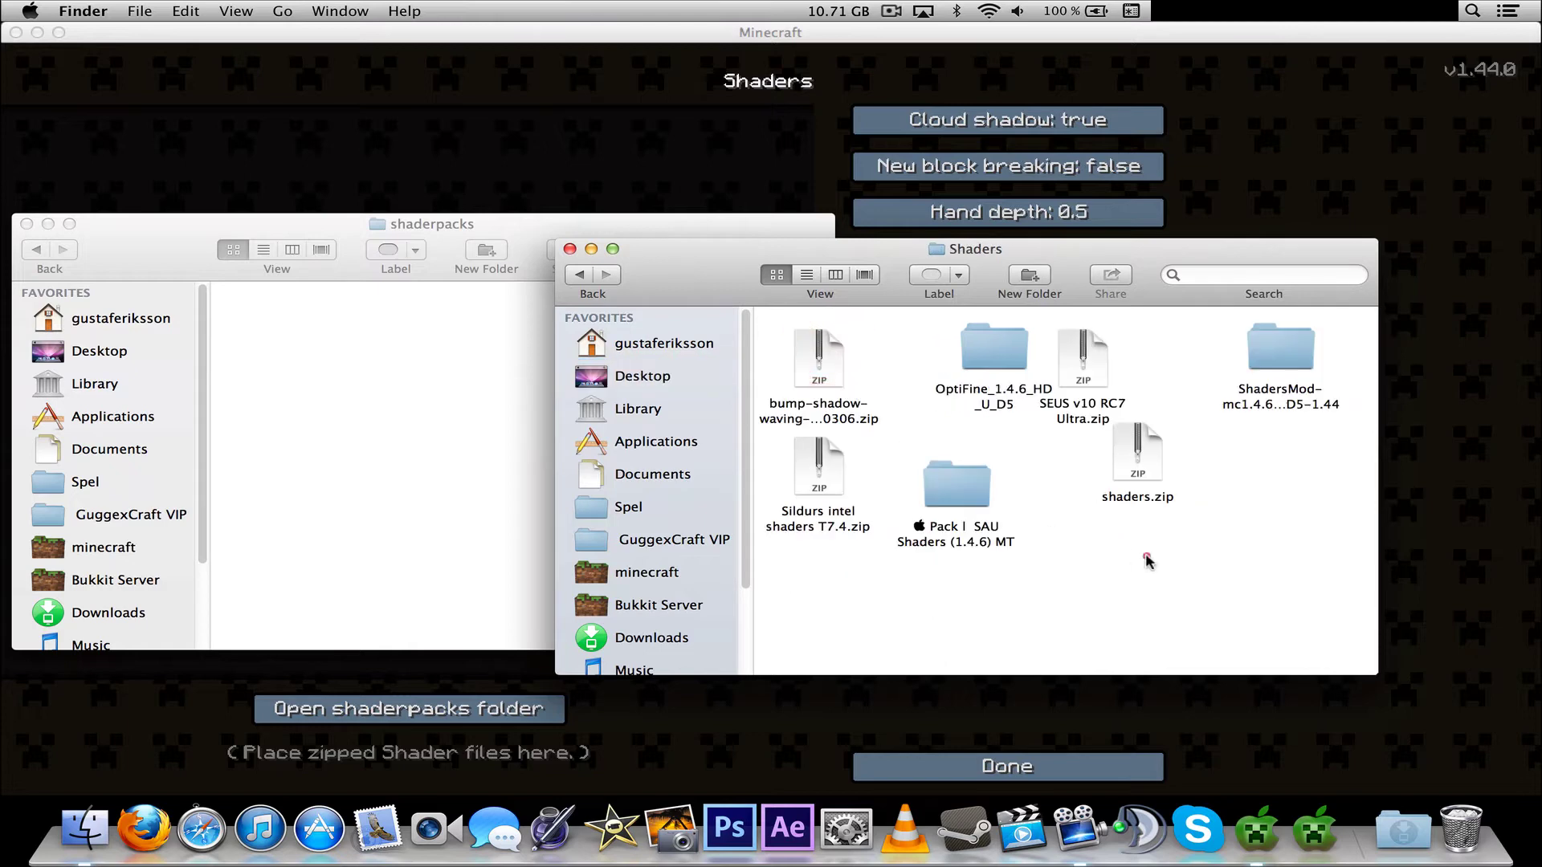
Step: Move the extracted Pack SAU Shaders (1.4.6) MT folder to the Trash
left_click(988, 480)
left_click(994, 357, "super")
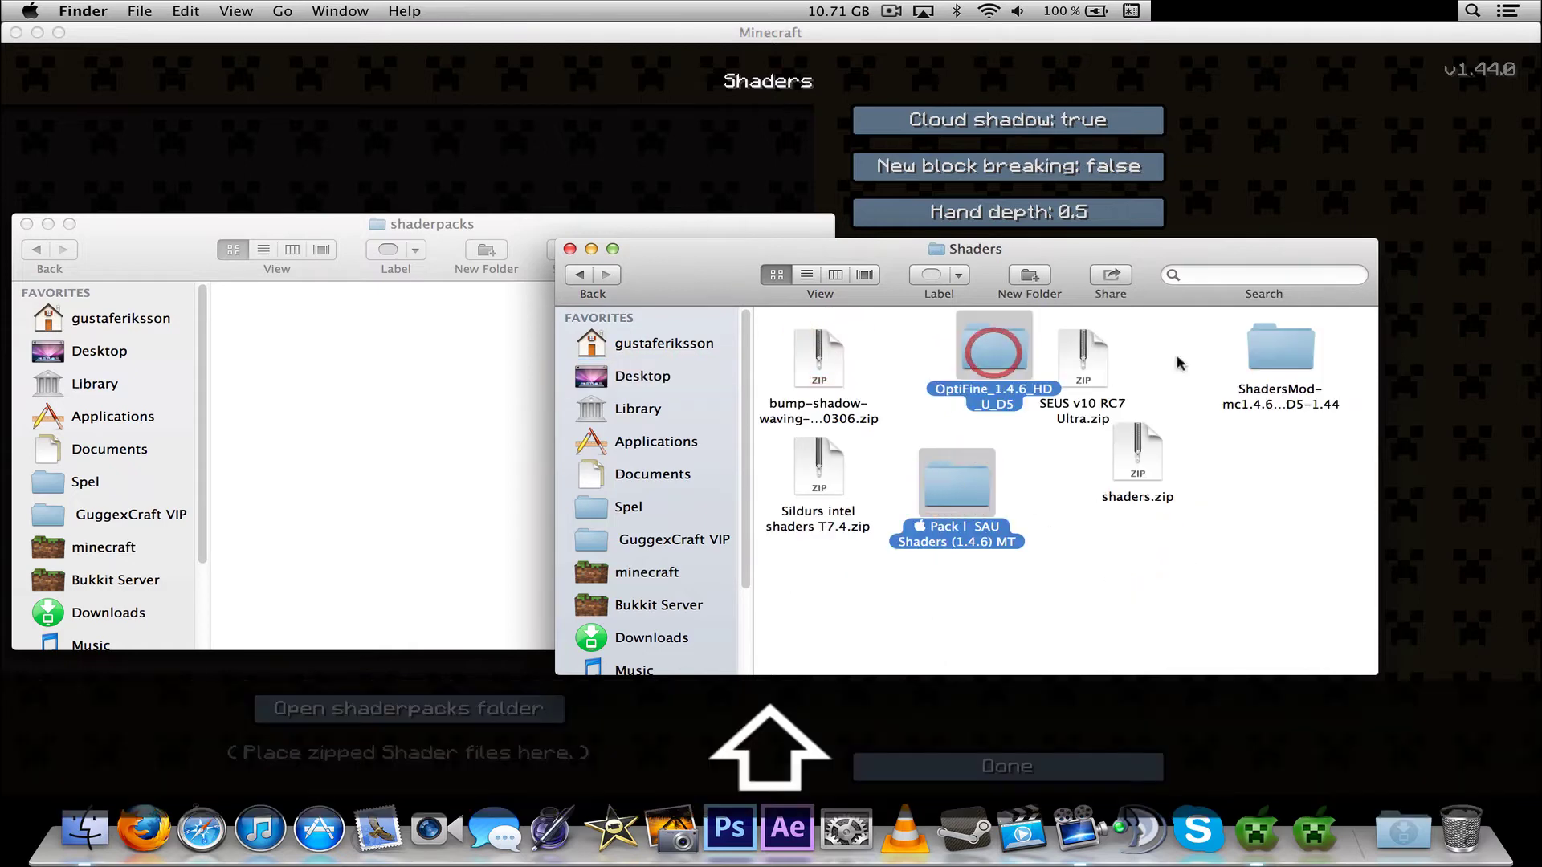
left_click(1171, 368)
right_click(938, 484)
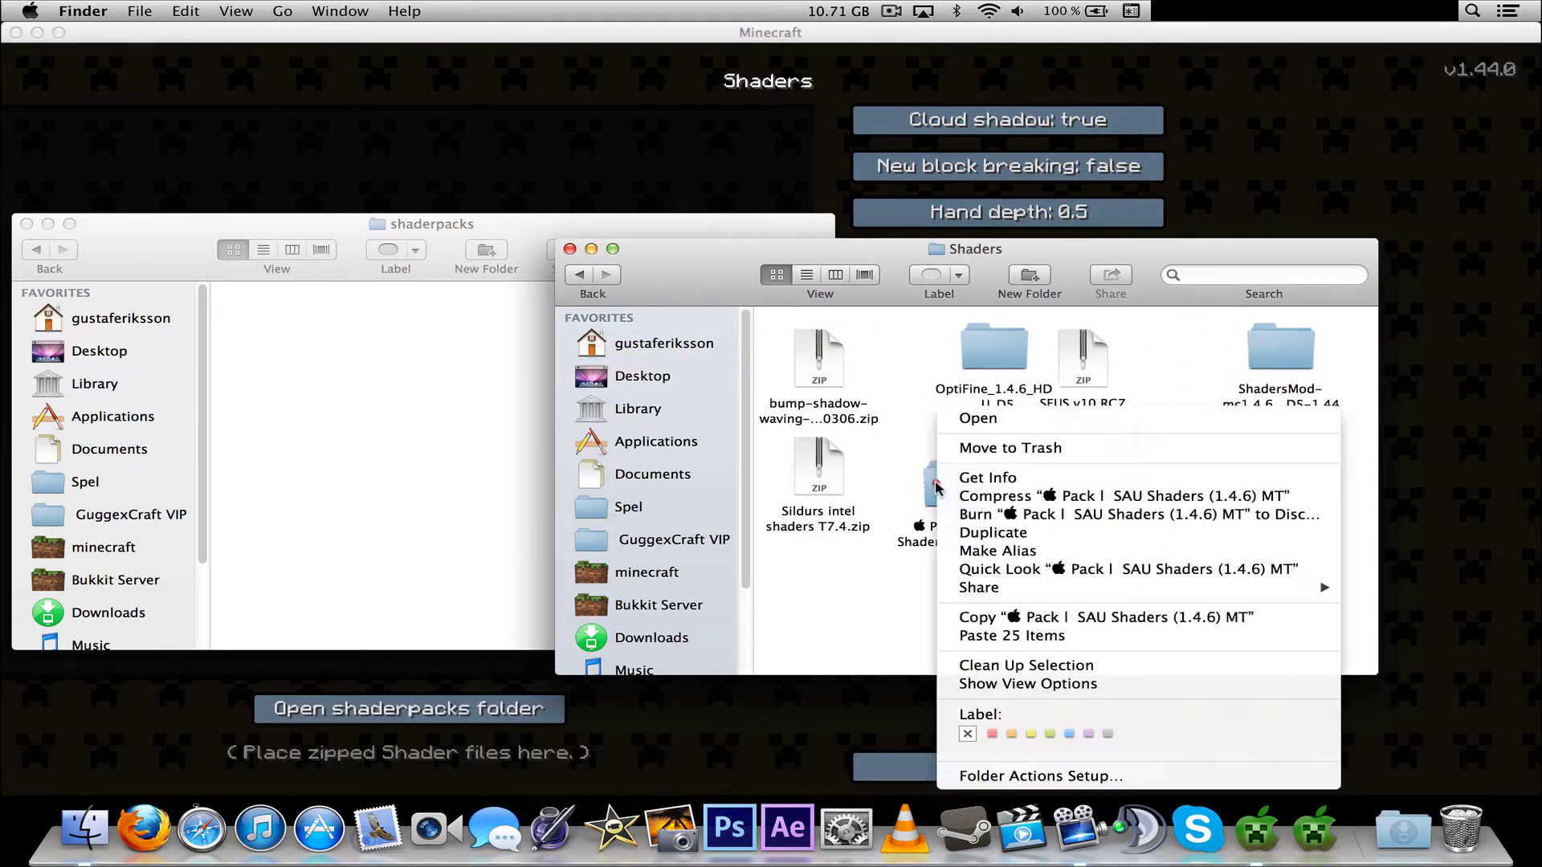
left_click(1001, 451)
Step: Clean up the icons in the Shaders folder by name
left_click(1141, 452)
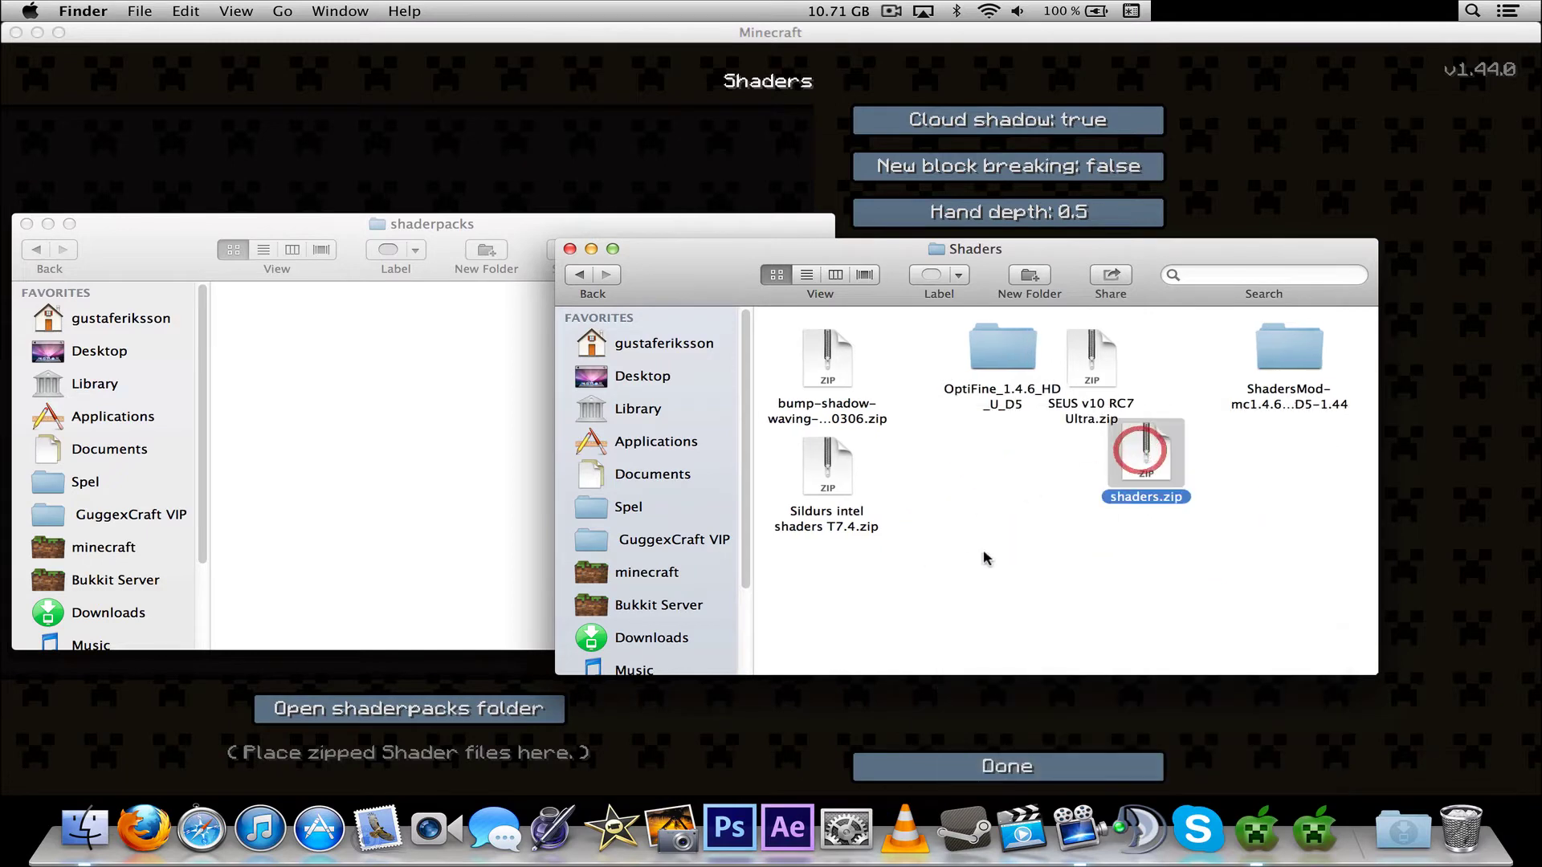
right_click(984, 475)
mouse_move(1068, 602)
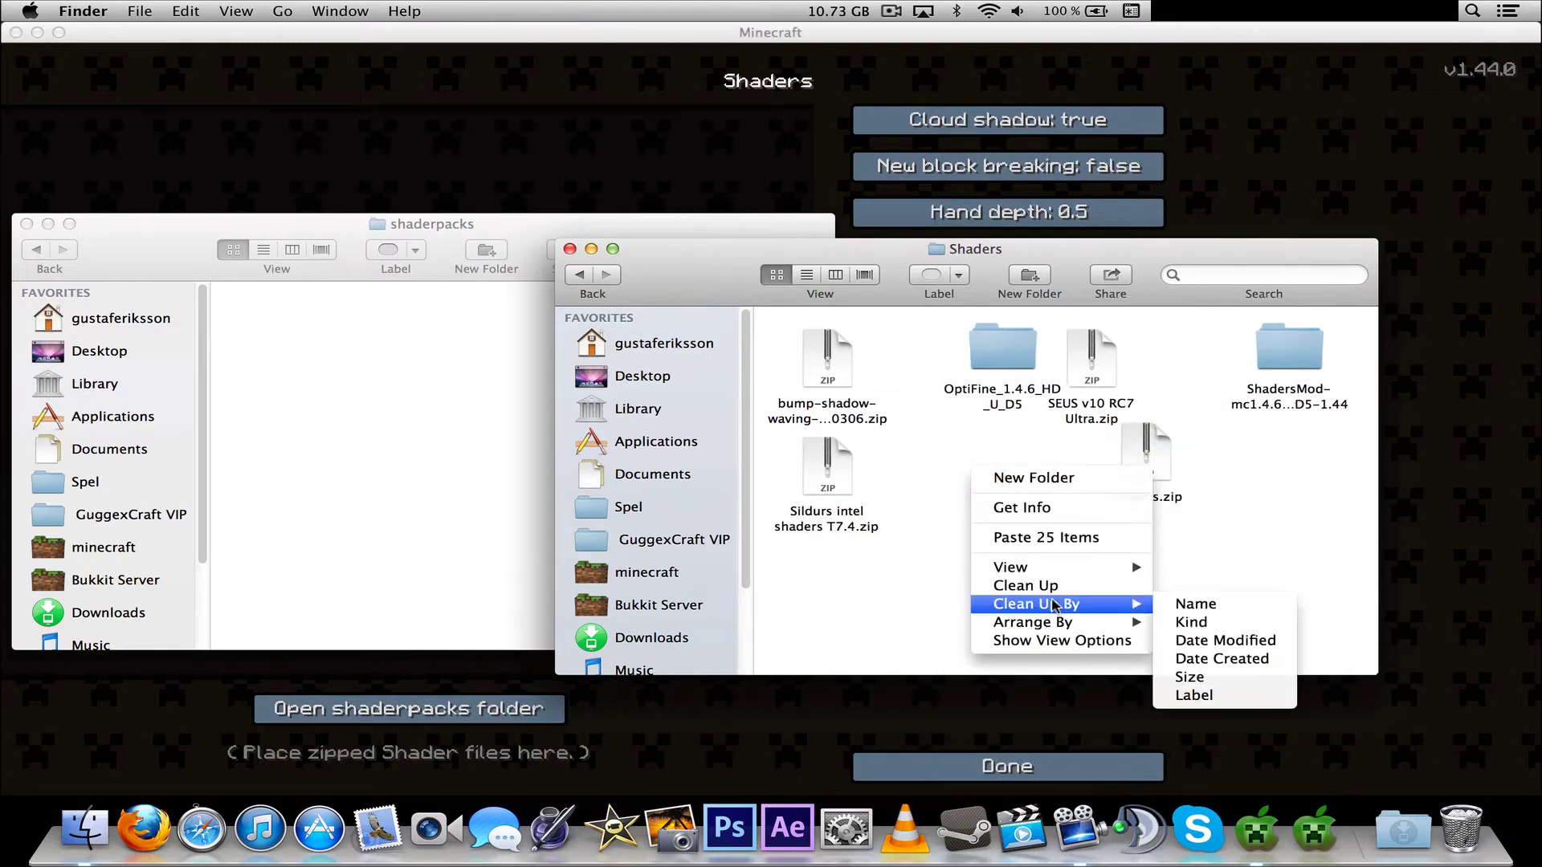
left_click(1196, 608)
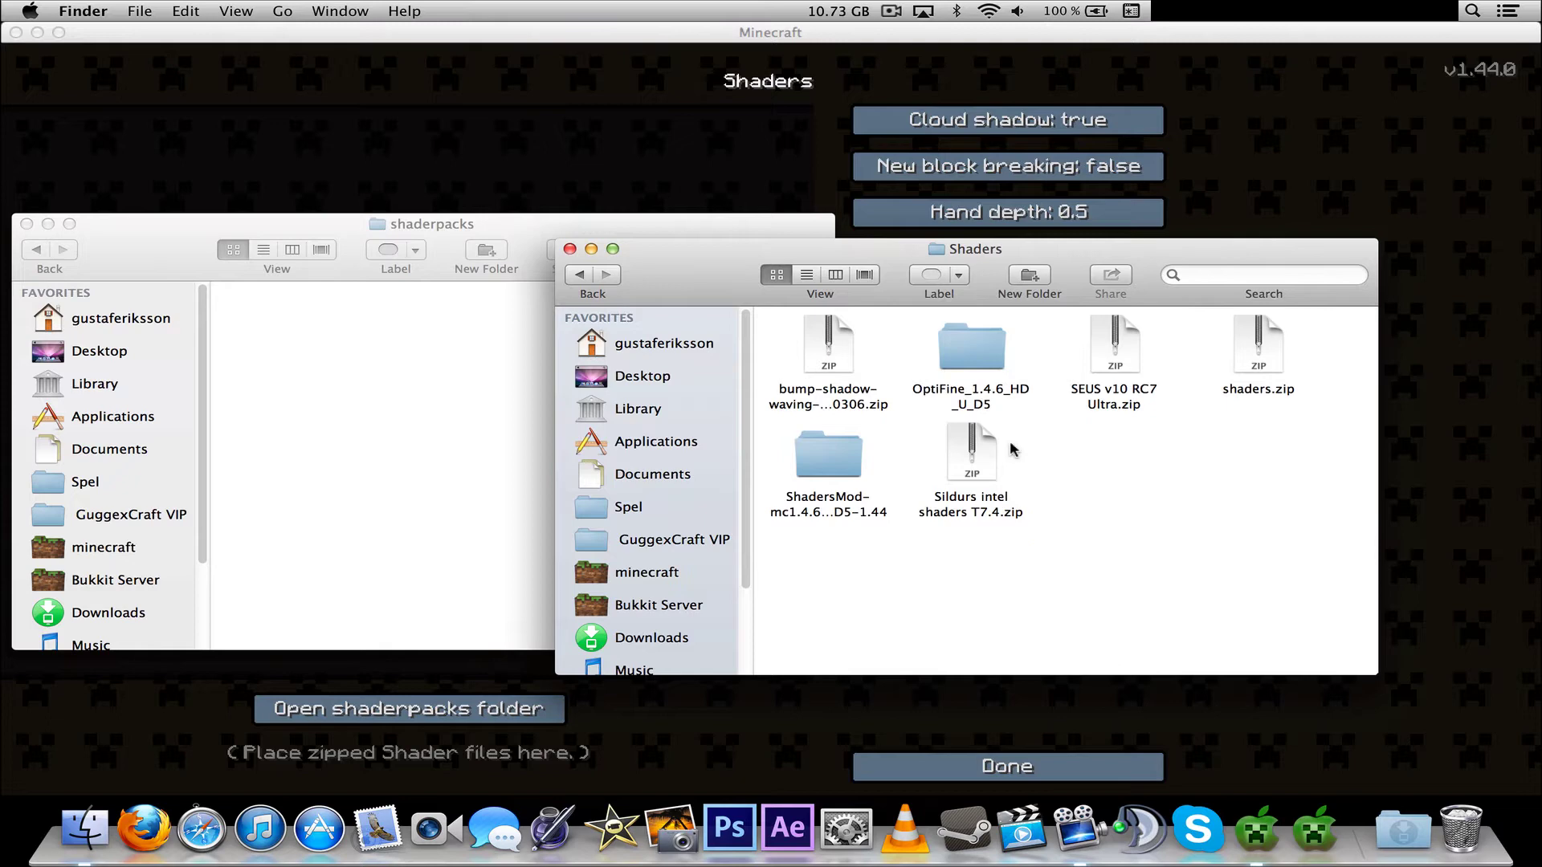
left_click(973, 464)
left_click(1161, 359)
left_click(1258, 337)
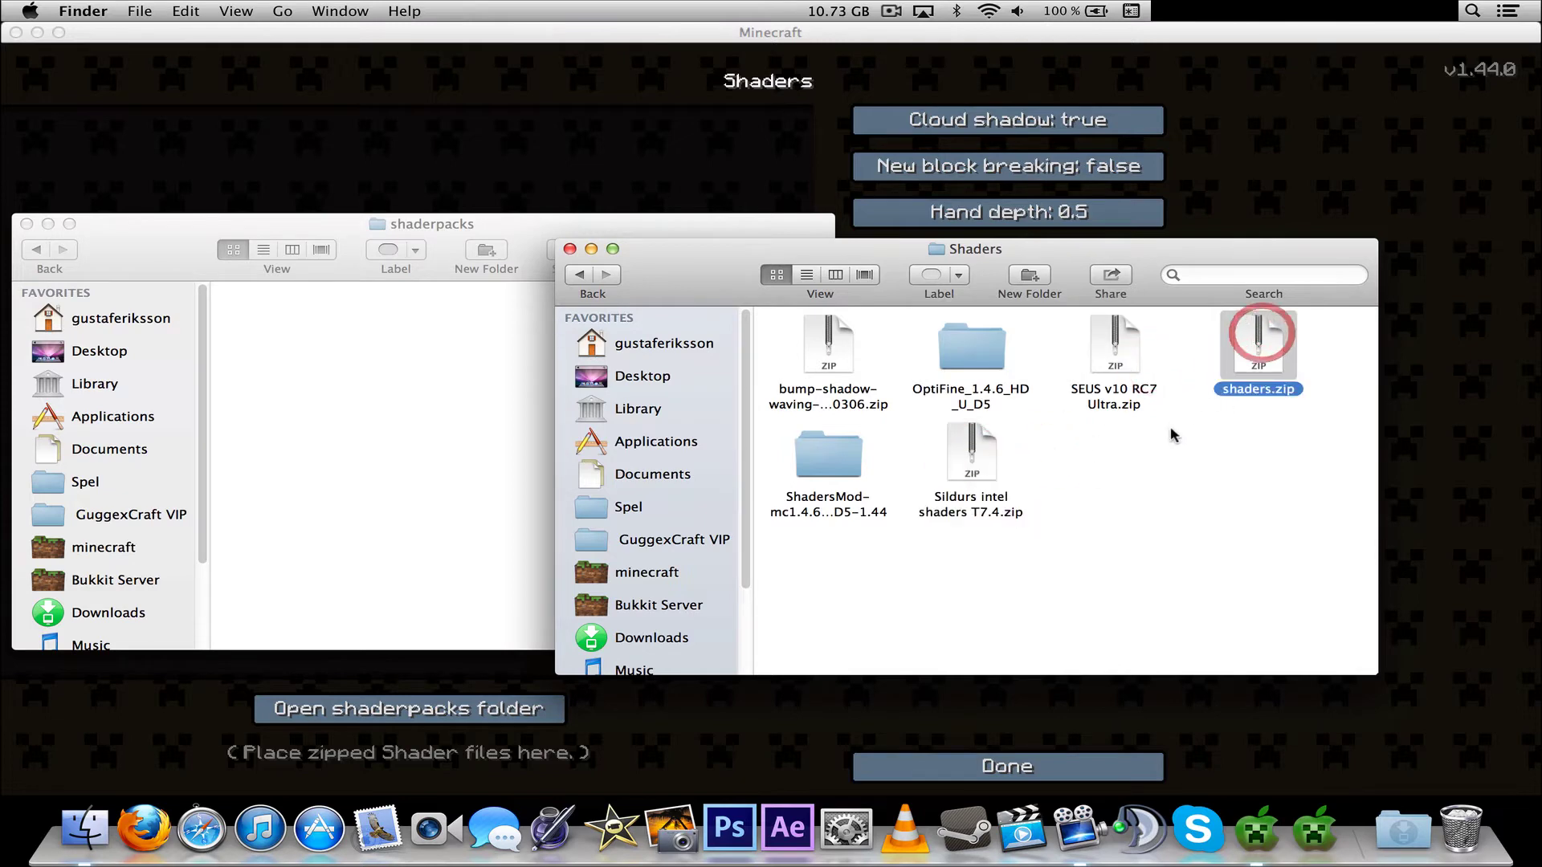
left_click(1160, 428)
Step: Move the OptiFine_1.4.6_HD_U_D5 and ShadersMod folders to the Trash and clean up the remaining zips by name
left_click(972, 345)
left_click(836, 454, "shift")
right_click(849, 452)
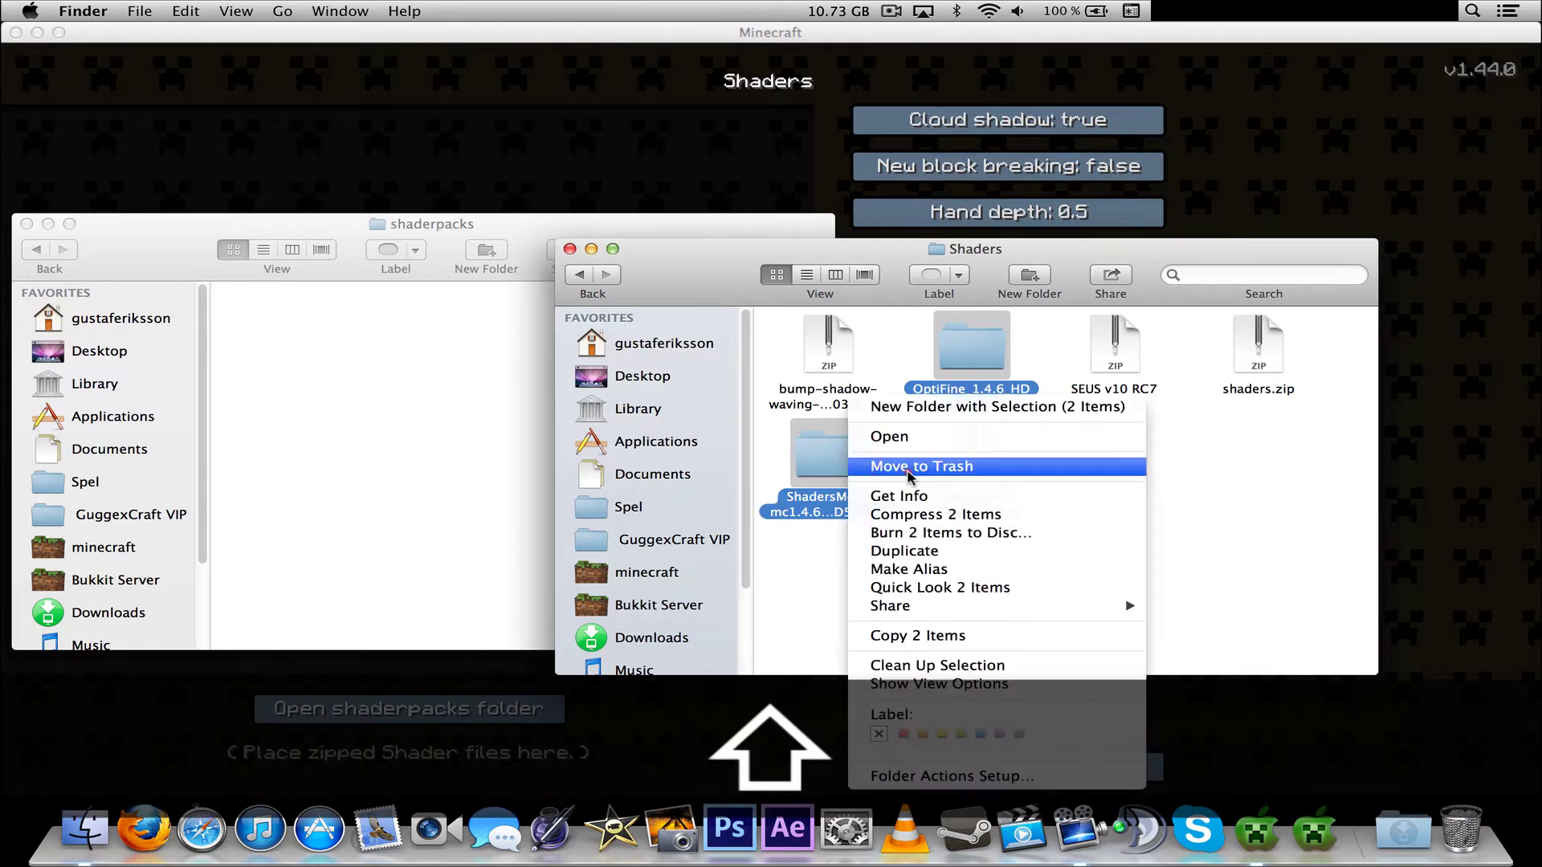
left_click(910, 467)
right_click(1036, 450)
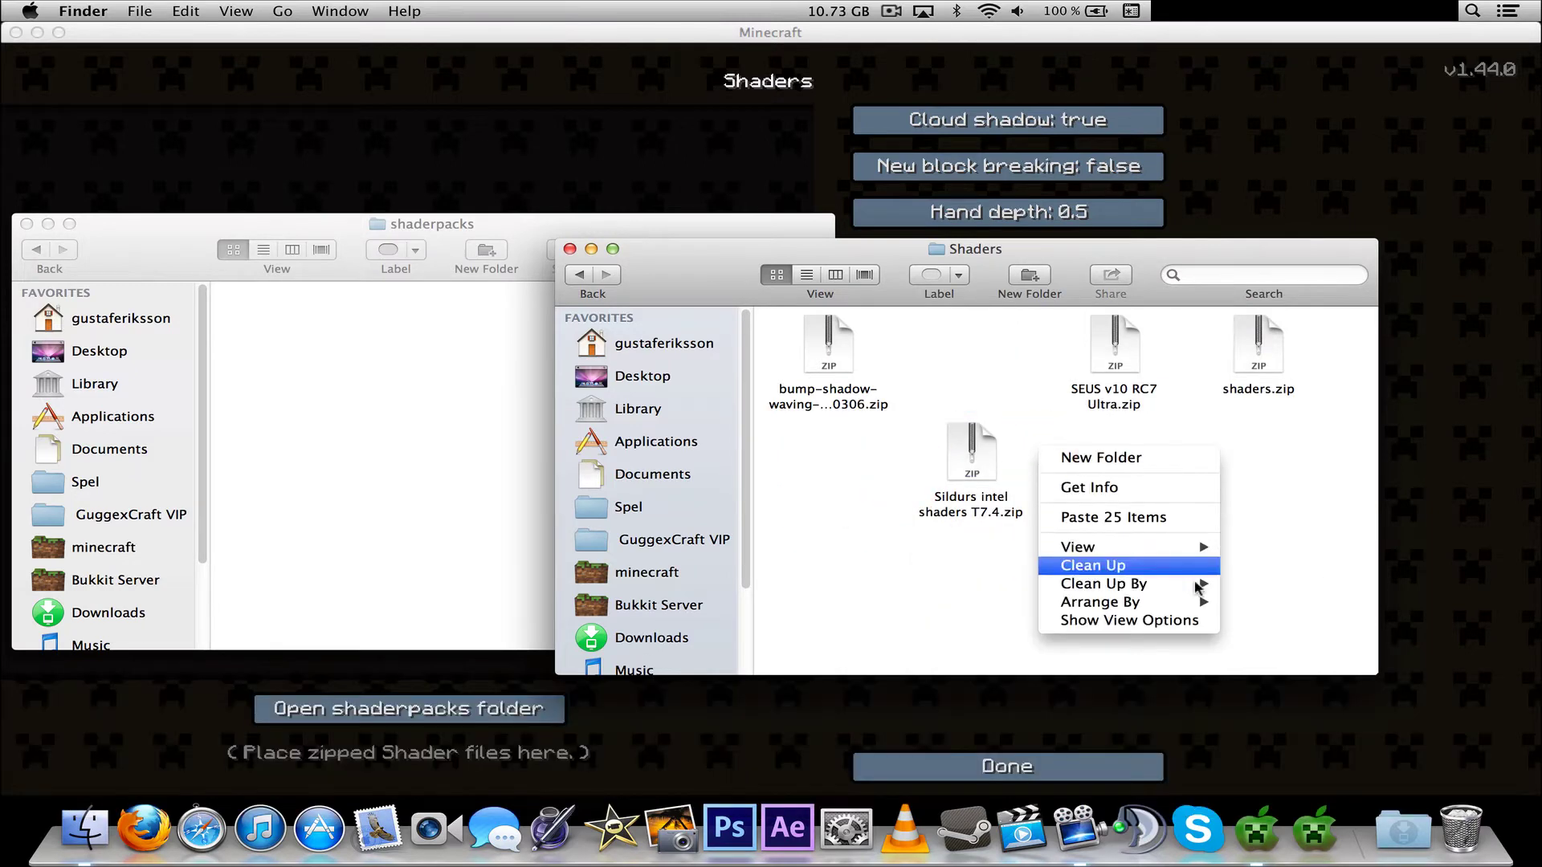
mouse_move(1196, 587)
left_click(1251, 580)
Step: Copy the four shaderpack zips from the Shaders folder into the shaderpacks folder, and close the shaderpacks window
left_click(540, 232)
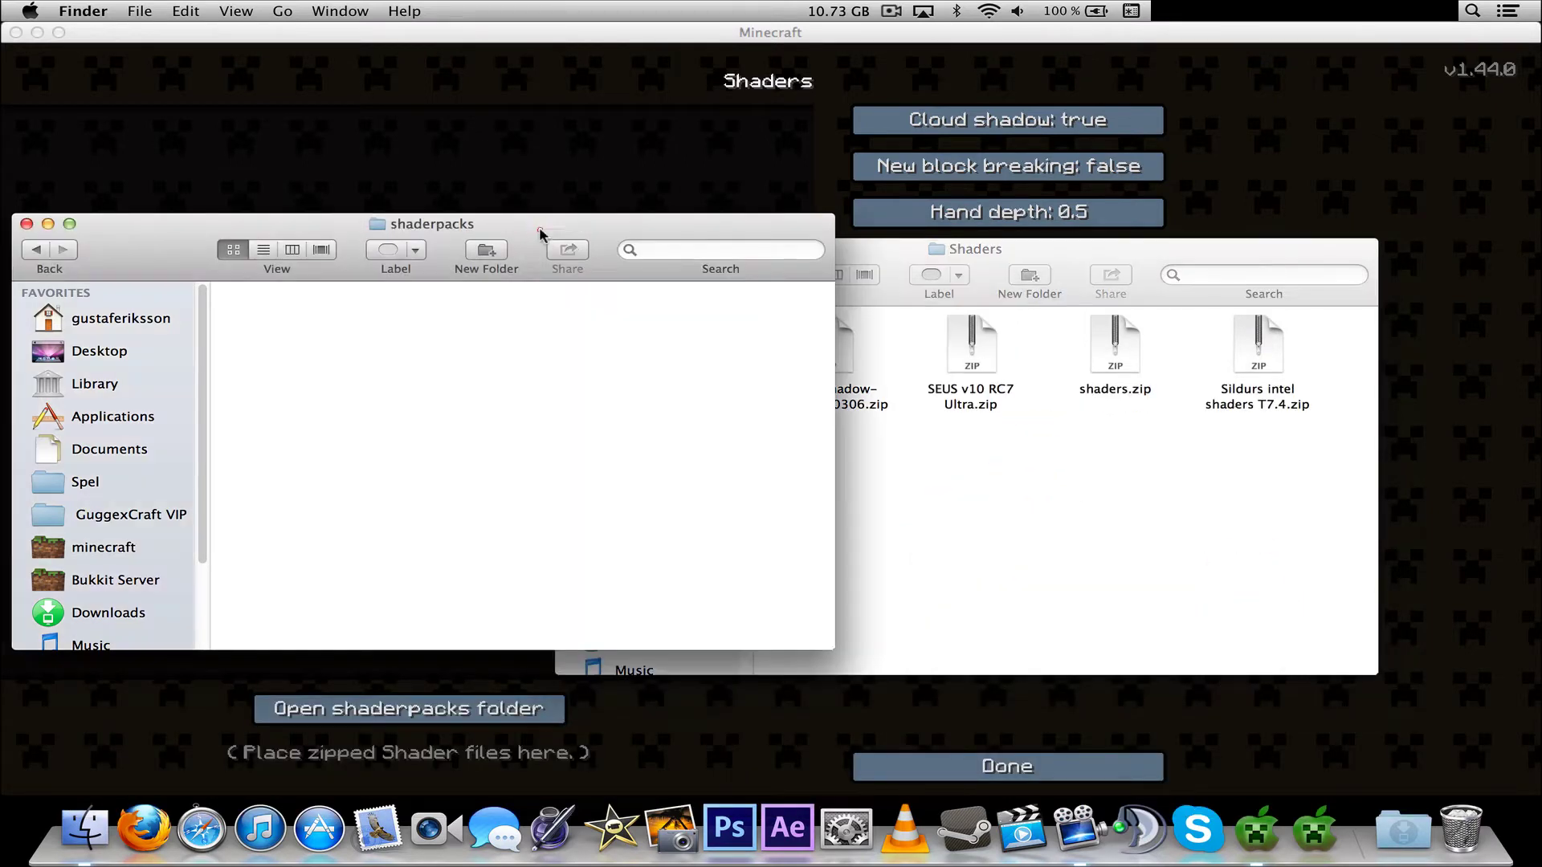
left_click(1227, 451)
left_click_drag(1320, 465, 763, 317)
key("super+c")
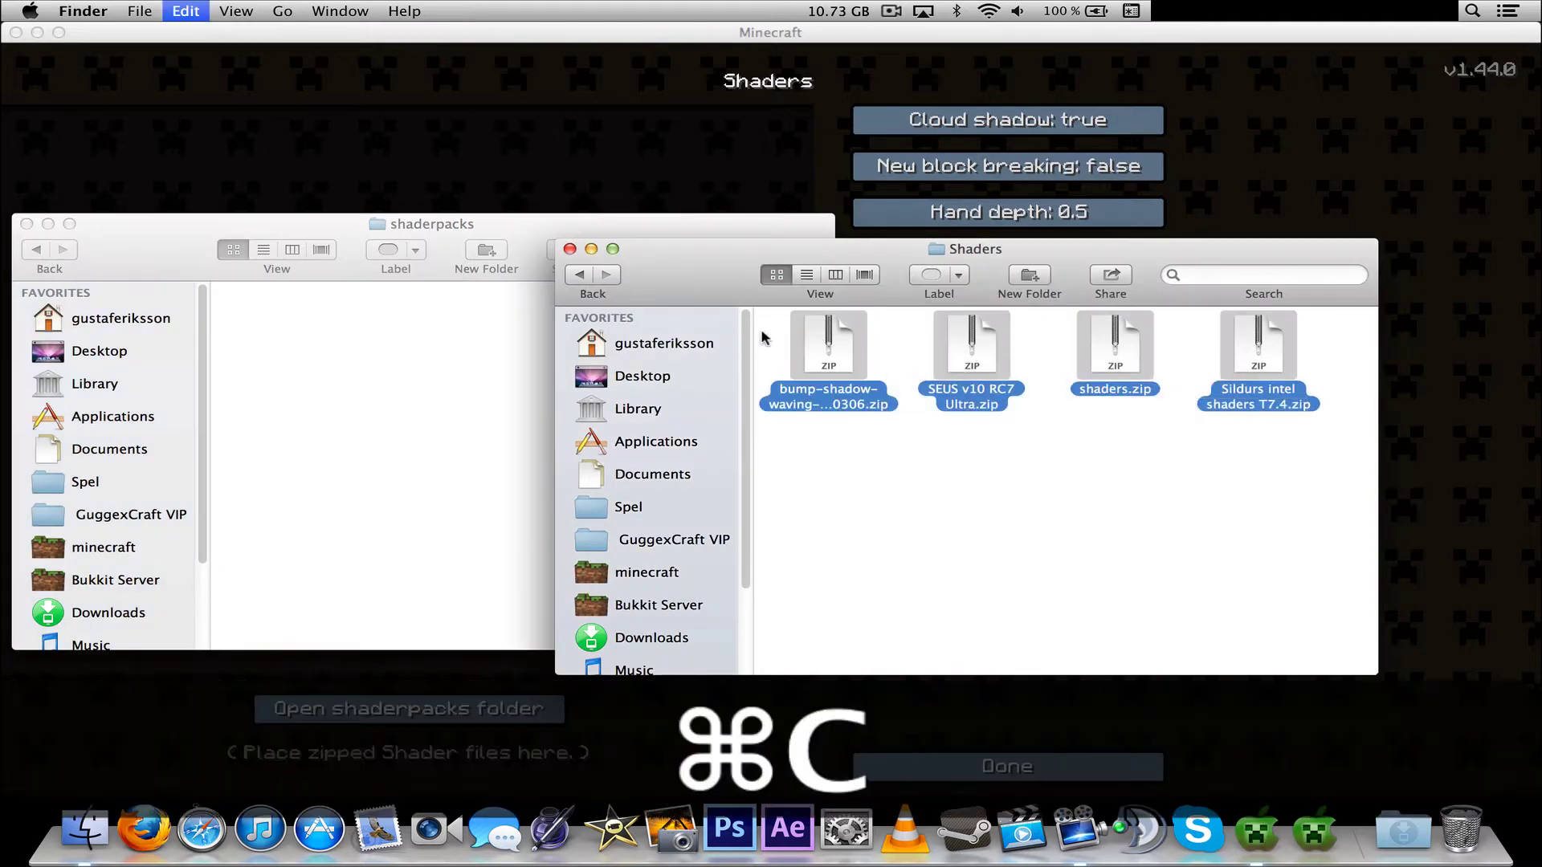
left_click(408, 356)
key("super+v")
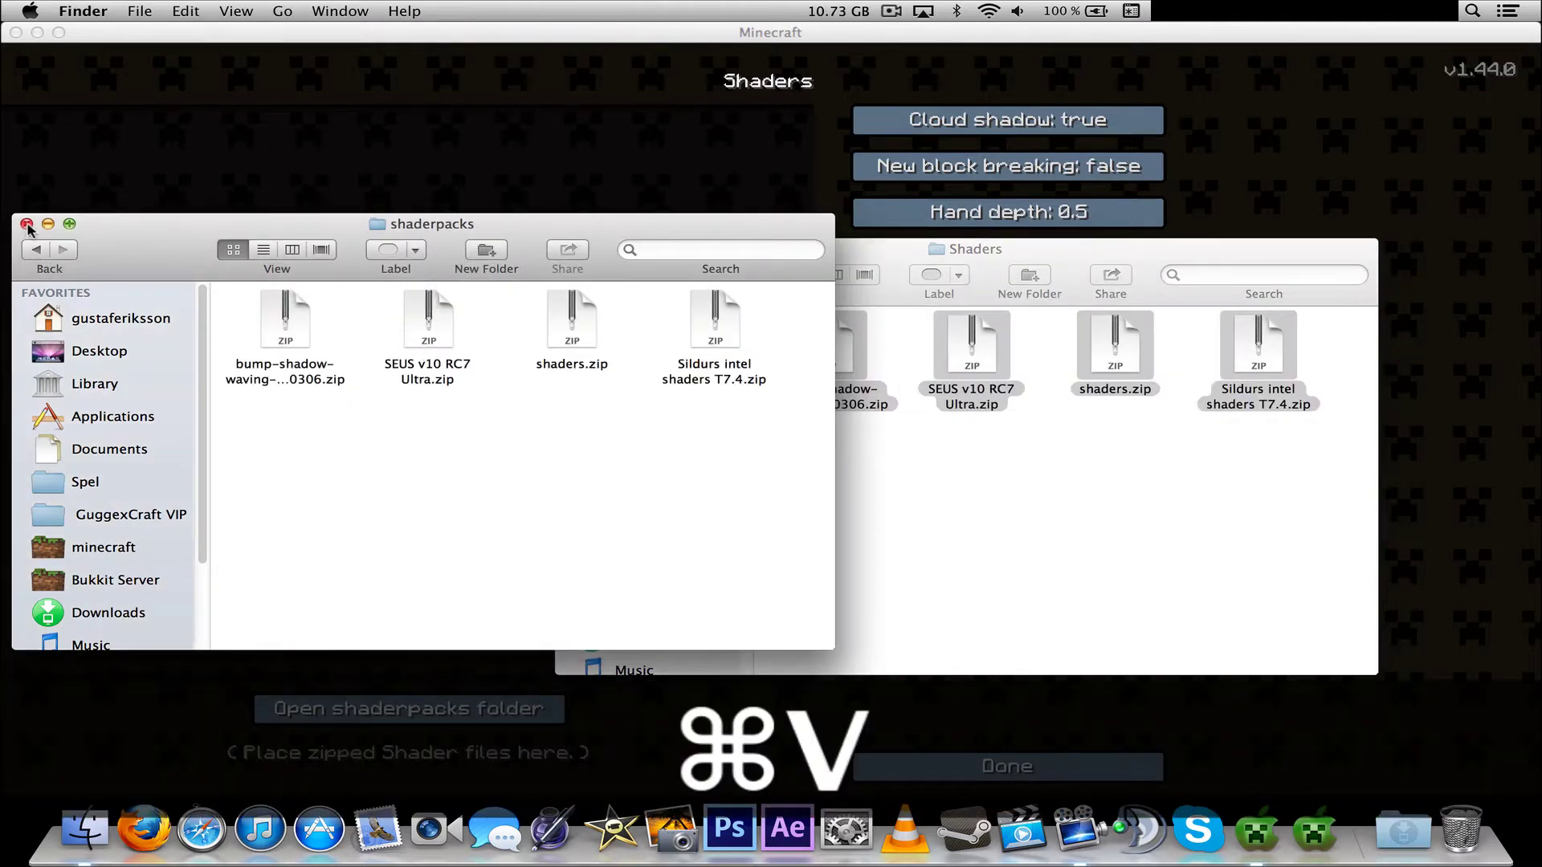
left_click(26, 224)
Step: Return to Minecraft, choose the SEUS v10 RC7 Ultra.zip shaderpack and leave the options for the title screen
left_click(500, 39)
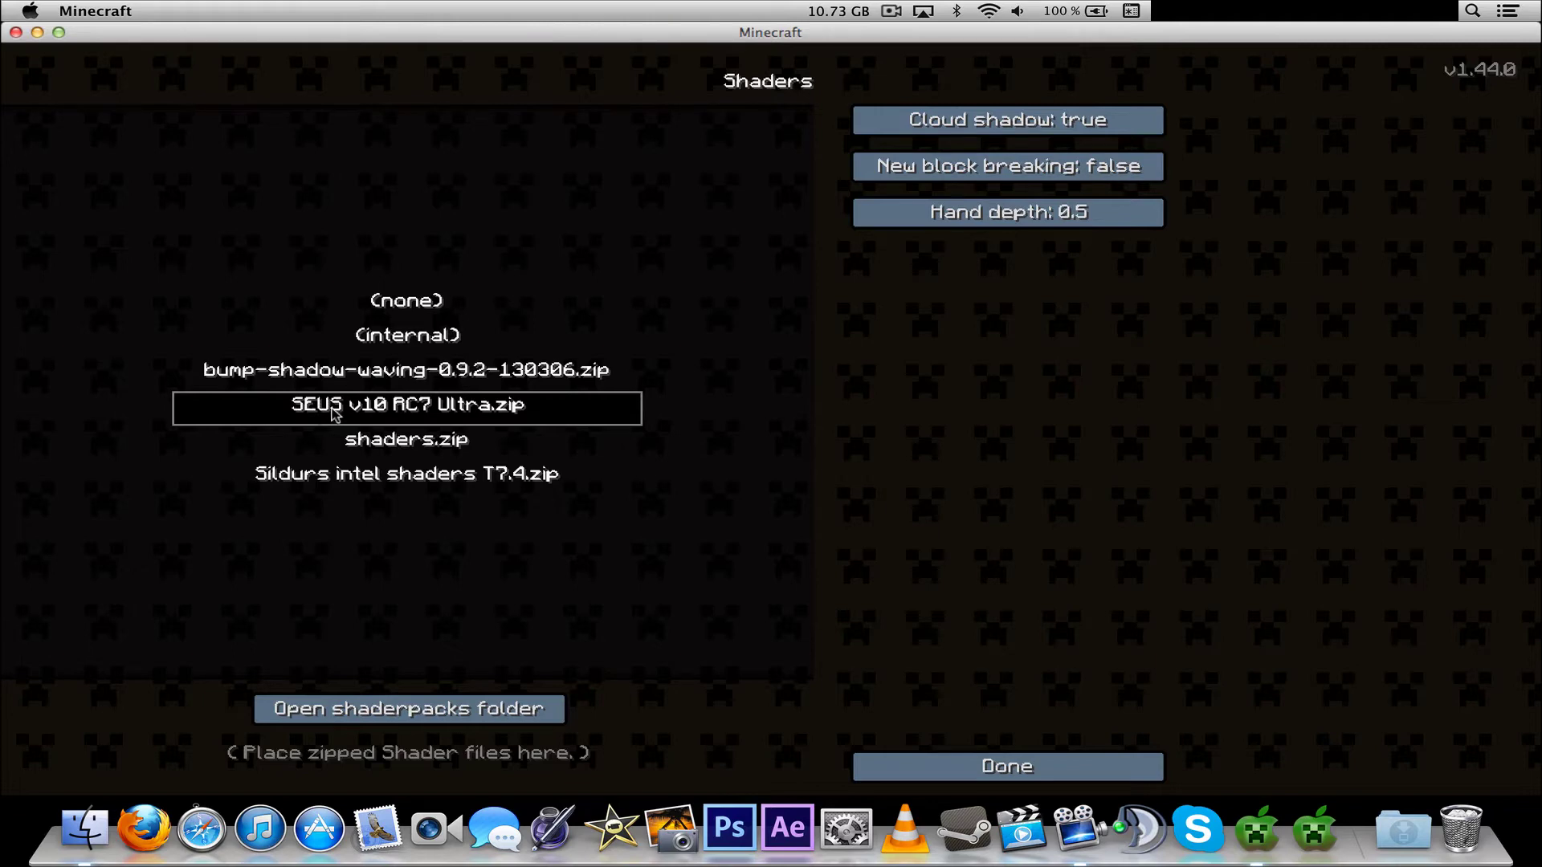
left_click(926, 772)
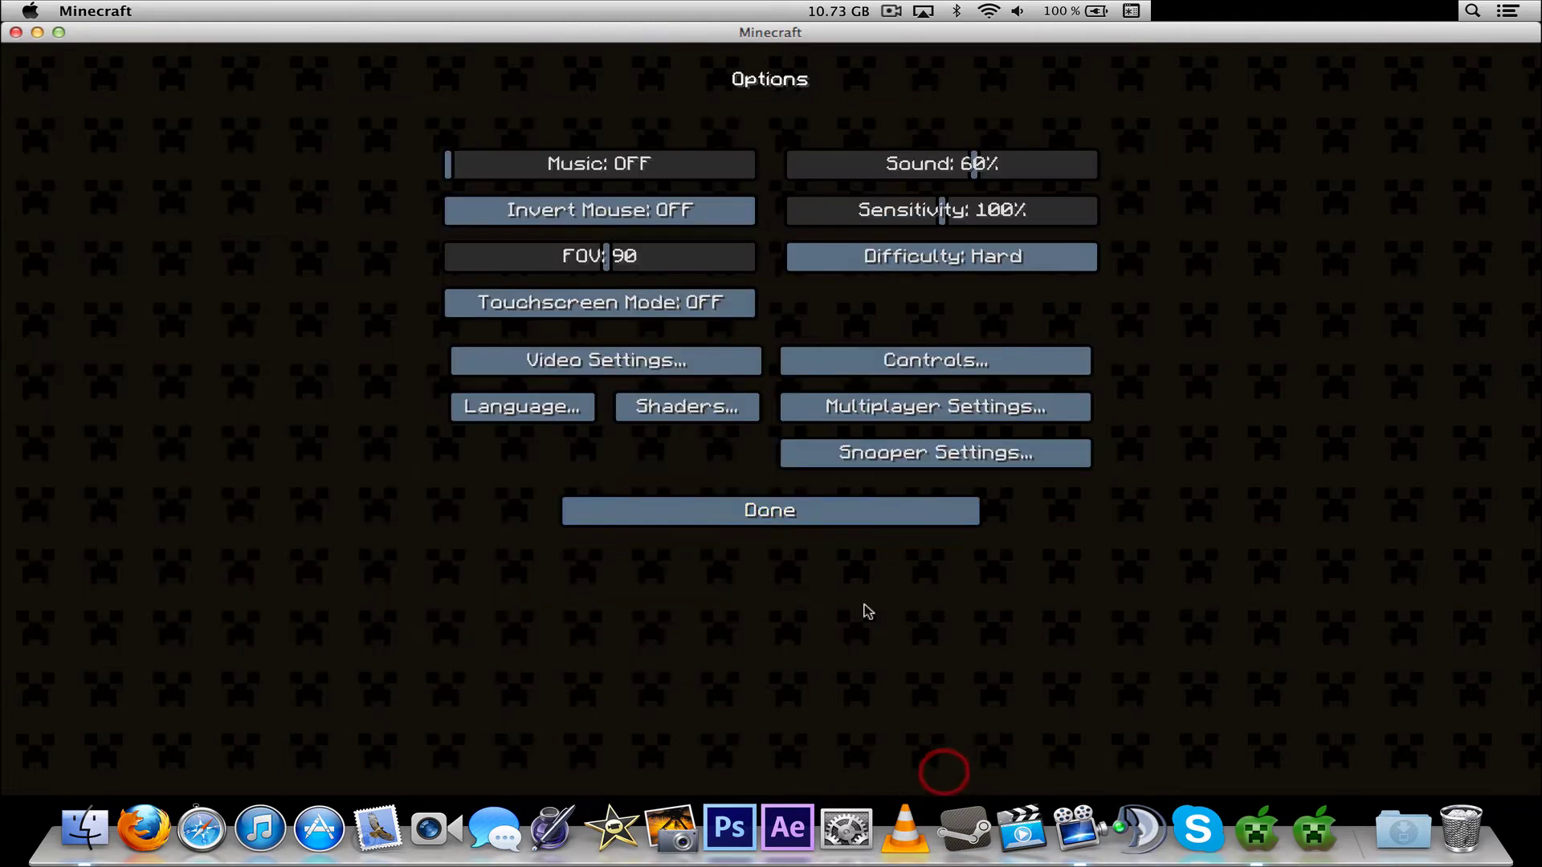
left_click(704, 506)
Step: In the video settings, set render distance to Tiny and smooth lighting to 10%, lower the brightness, and return to the title screen
left_click(674, 496)
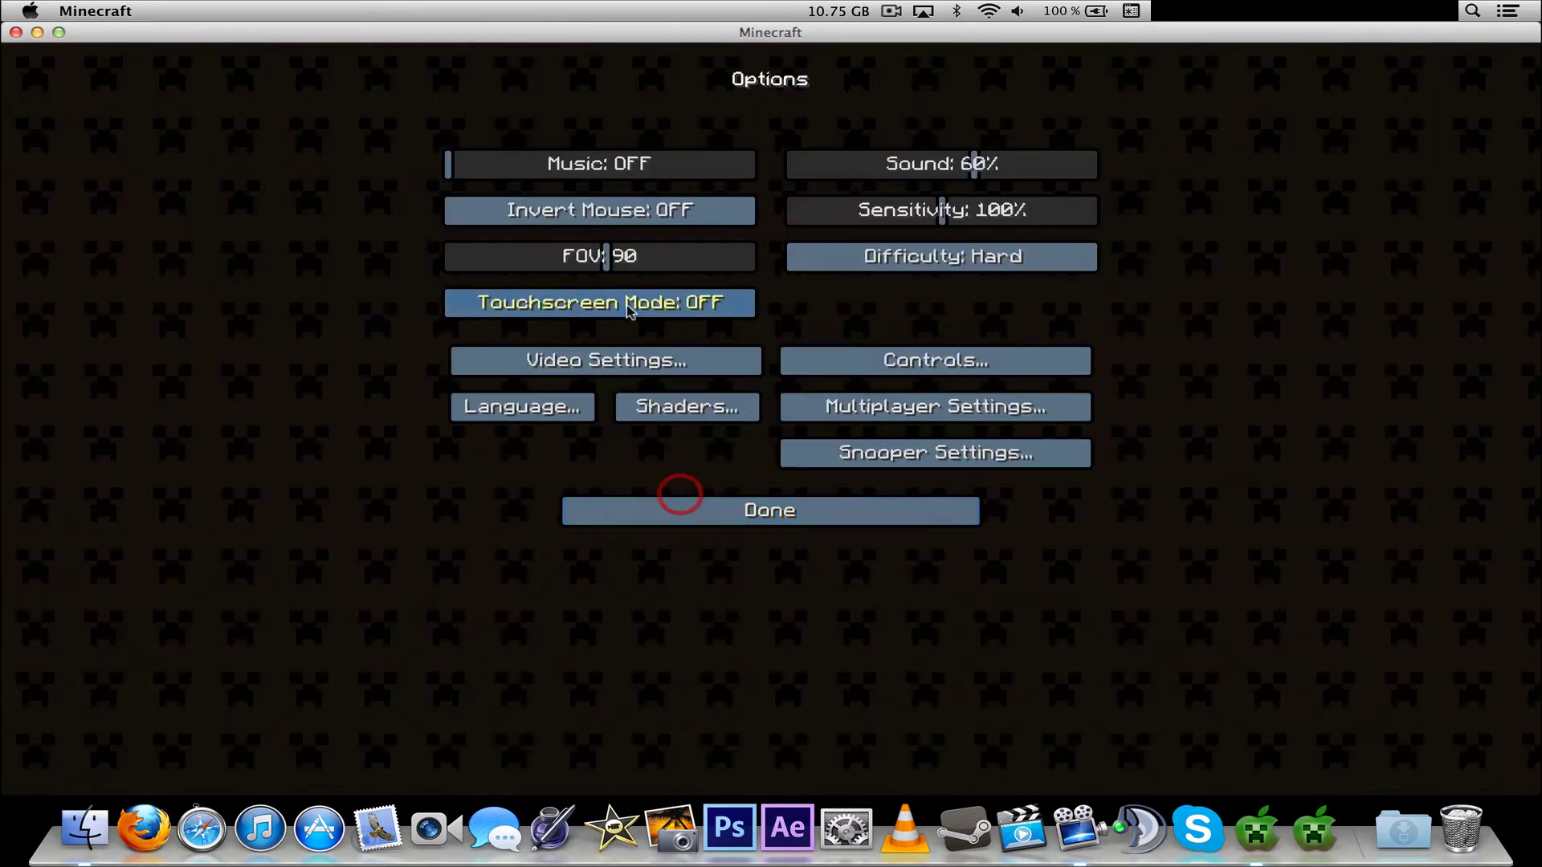
left_click(618, 366)
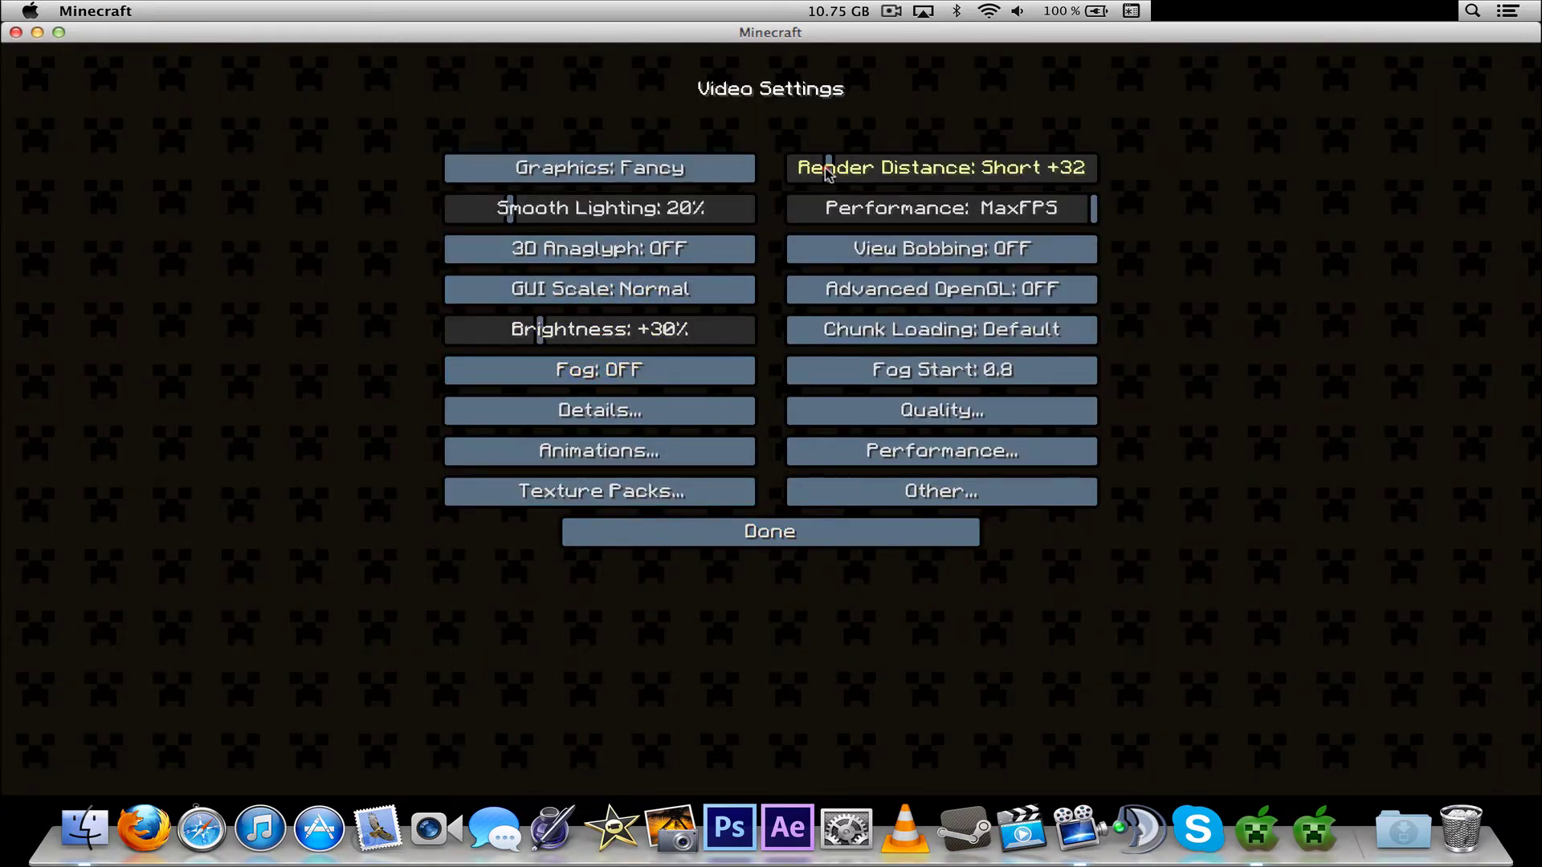
left_click_drag(830, 172, 733, 163)
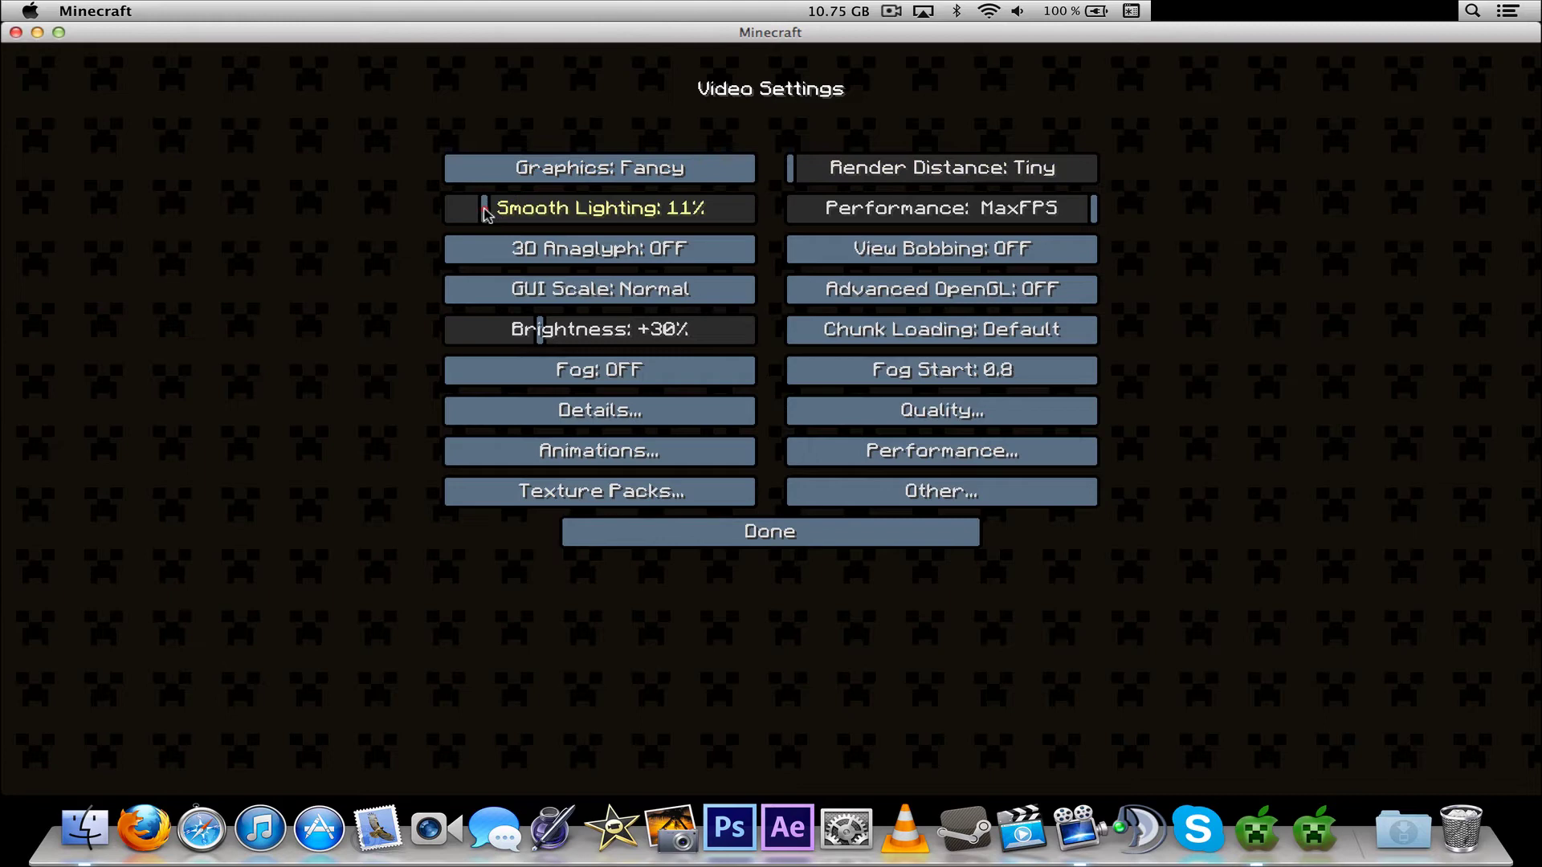
left_click_drag(486, 213, 482, 211)
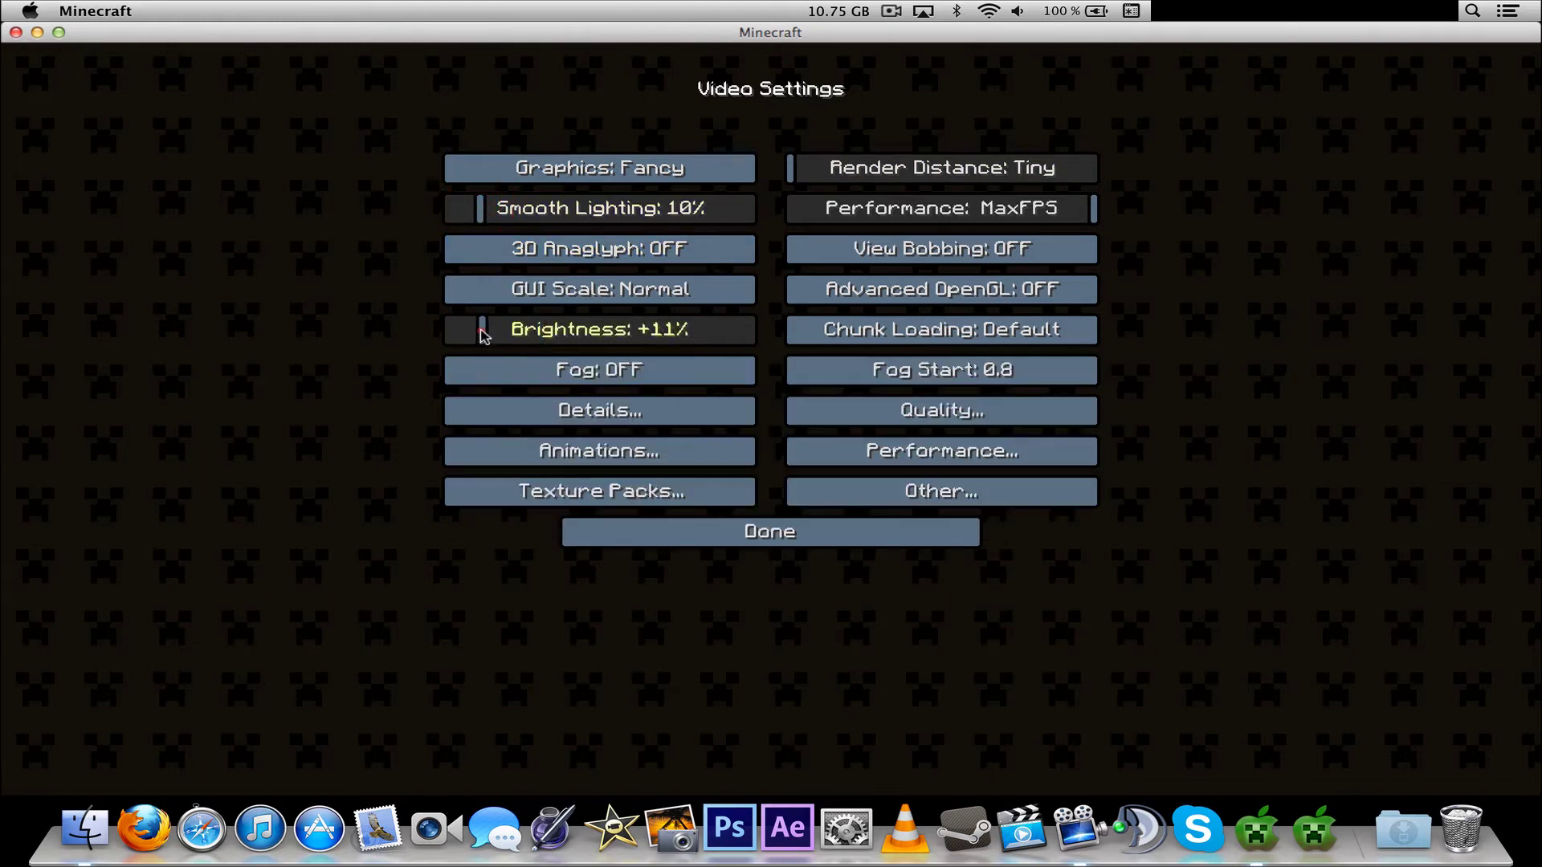
left_click_drag(484, 335, 481, 335)
left_click(779, 537)
left_click(767, 510)
Step: Enter a singleplayer world, walk around to view the shaders, and return to the title screen
left_click(727, 335)
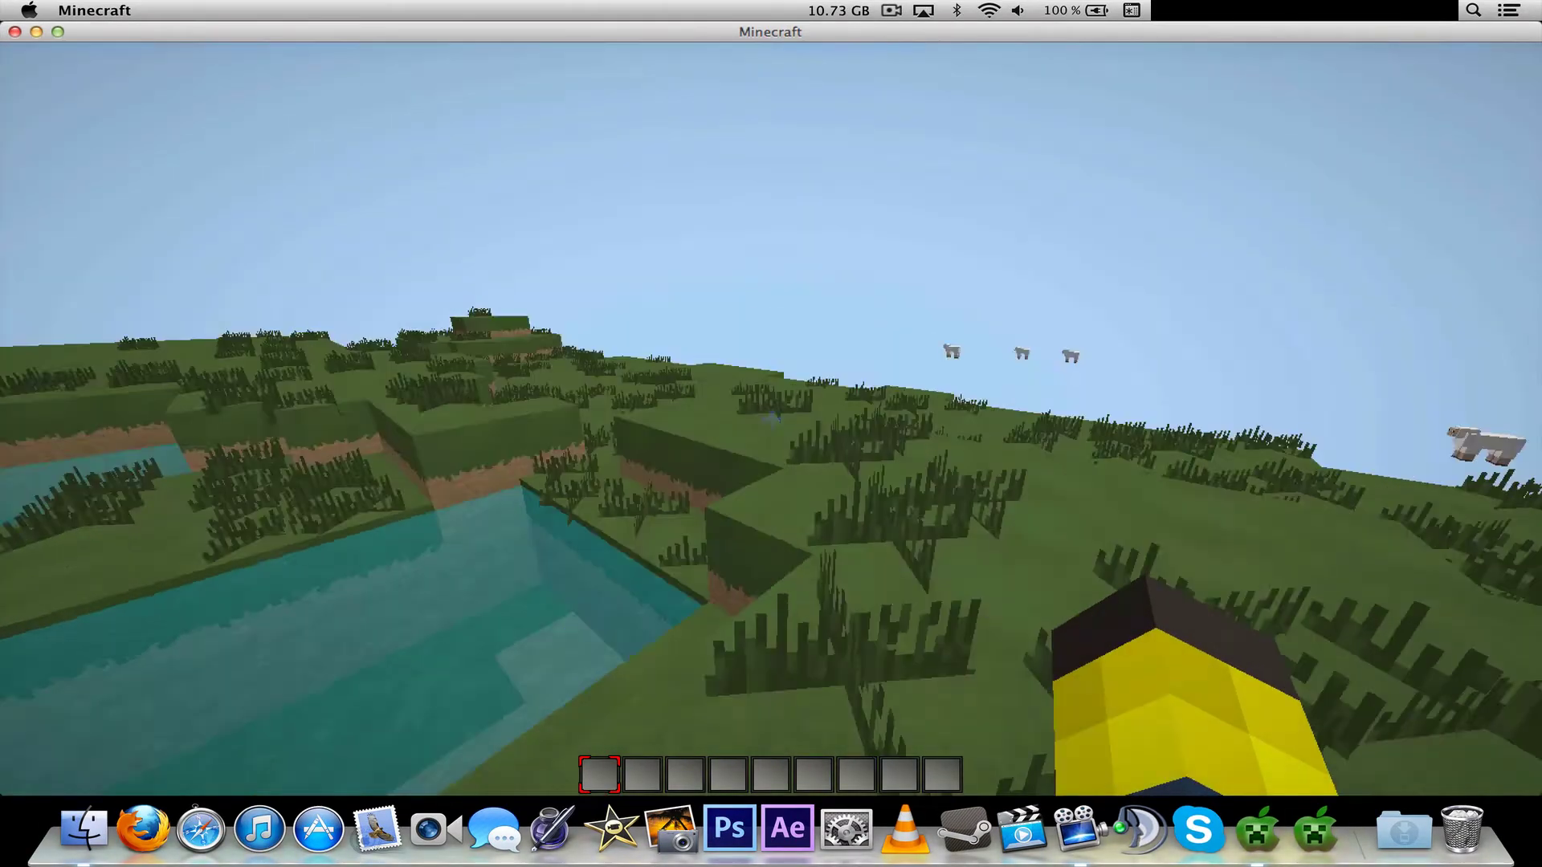
key("w")
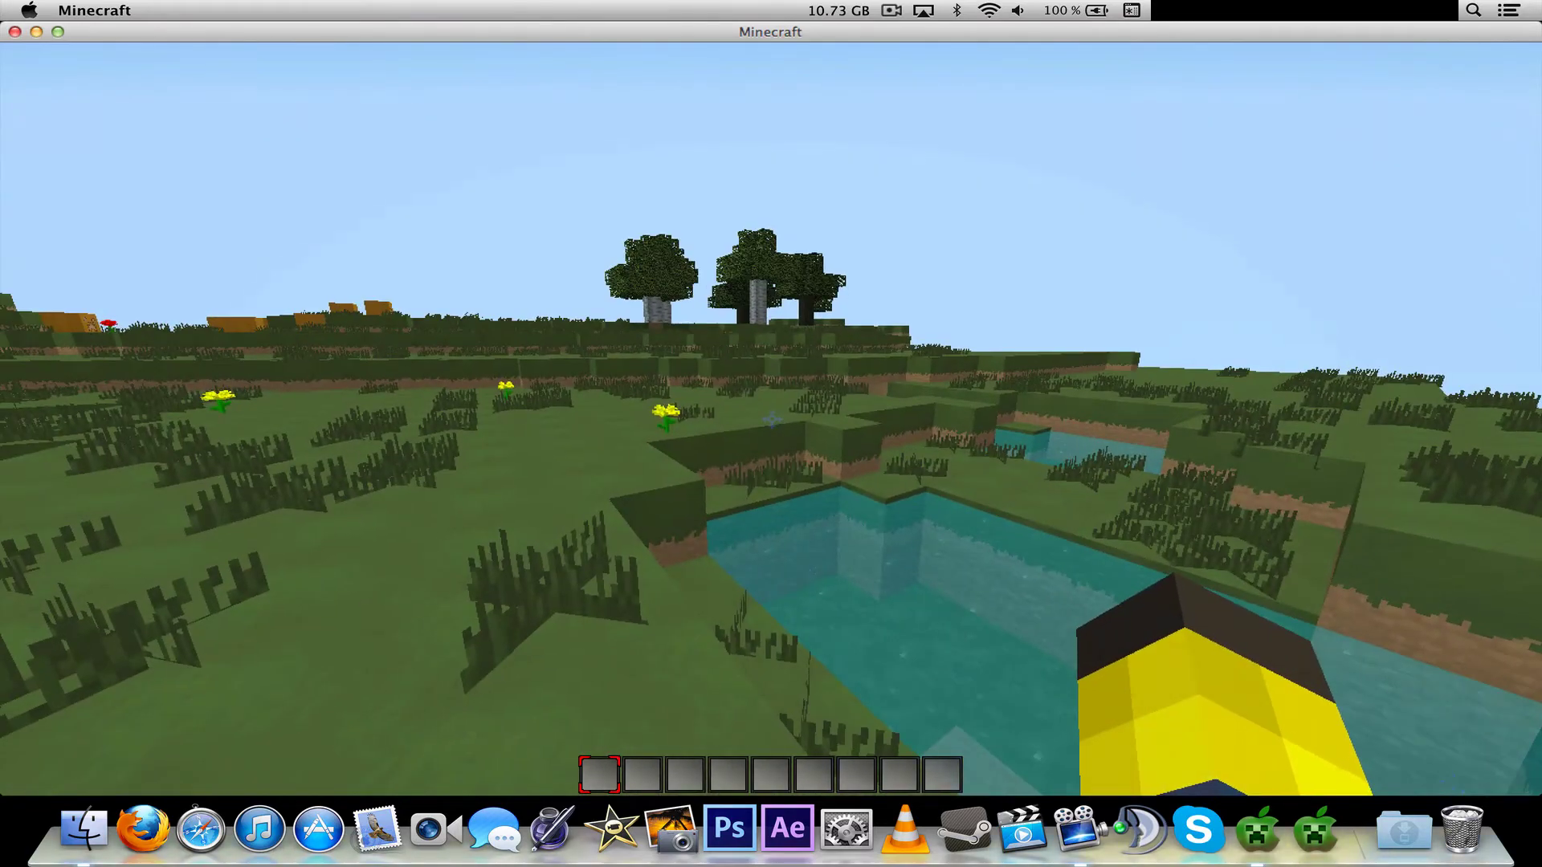
key("Escape")
left_click(758, 446)
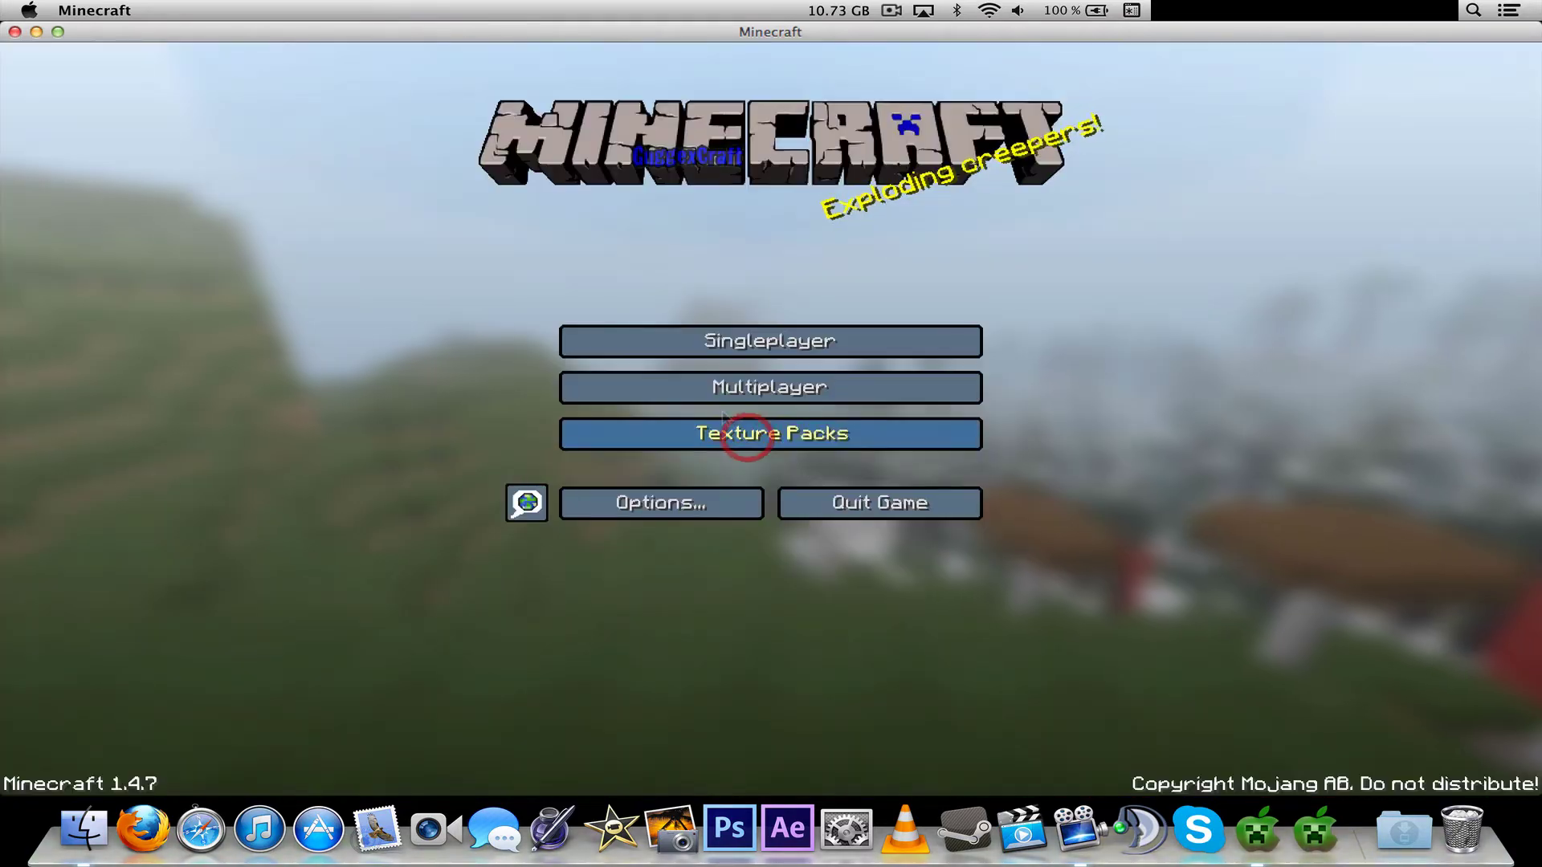
Step: Reopen the Shaders options and try bump-shadow-waving-0.9.2-130306.zip before reselecting SEUS v10 RC7 Ultra.zip
left_click(701, 500)
left_click(673, 418)
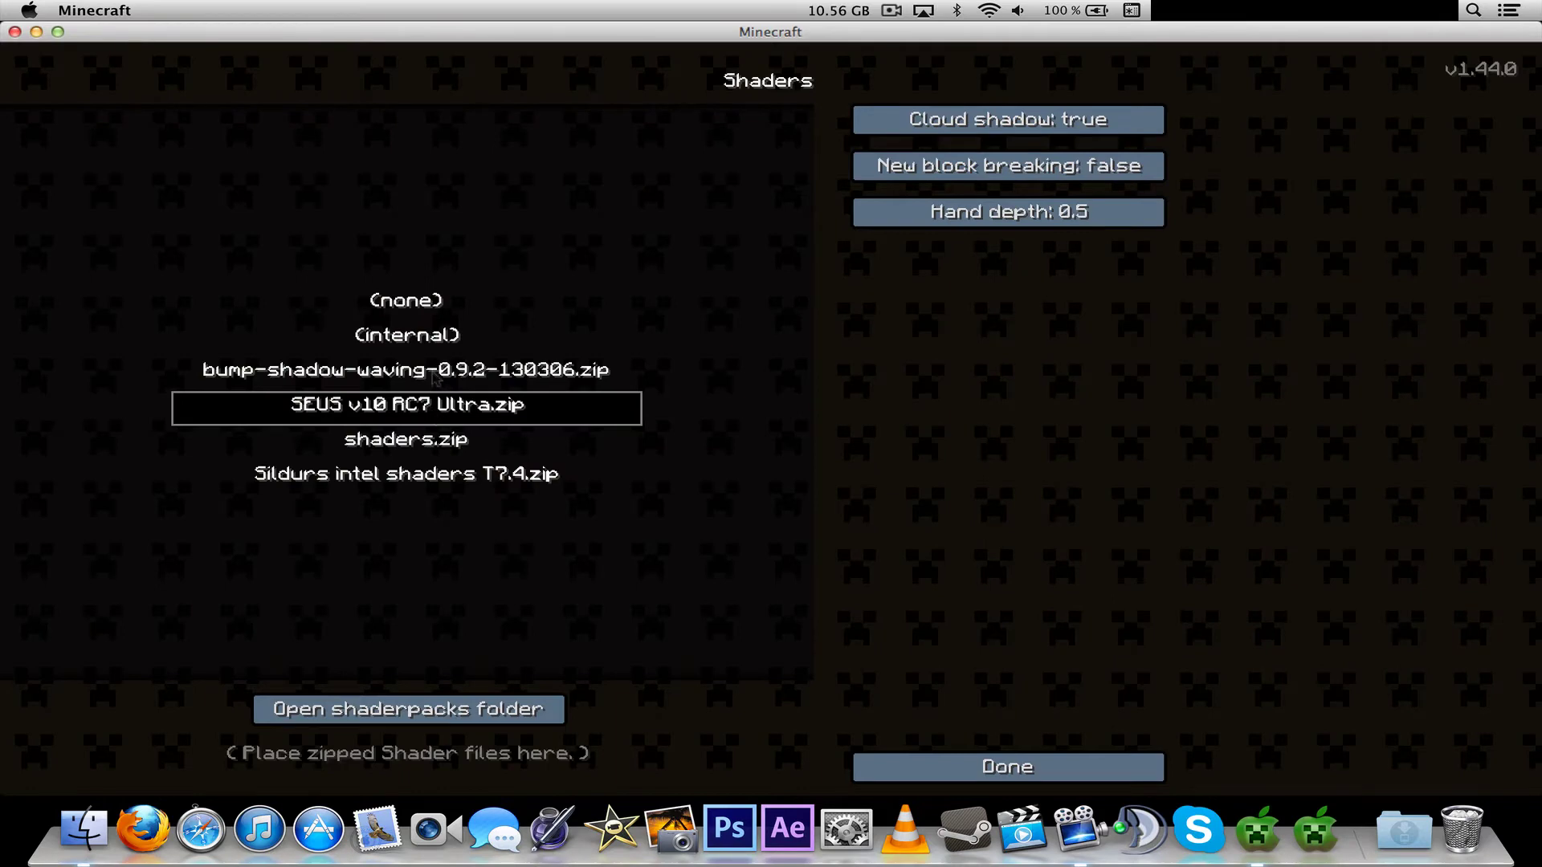
left_click(432, 373)
left_click(426, 405)
Step: Switch to Finder, check the SEUS v10 RC7 Ultra.zip file in the Shaders folder, and close the folder window
left_click(84, 828)
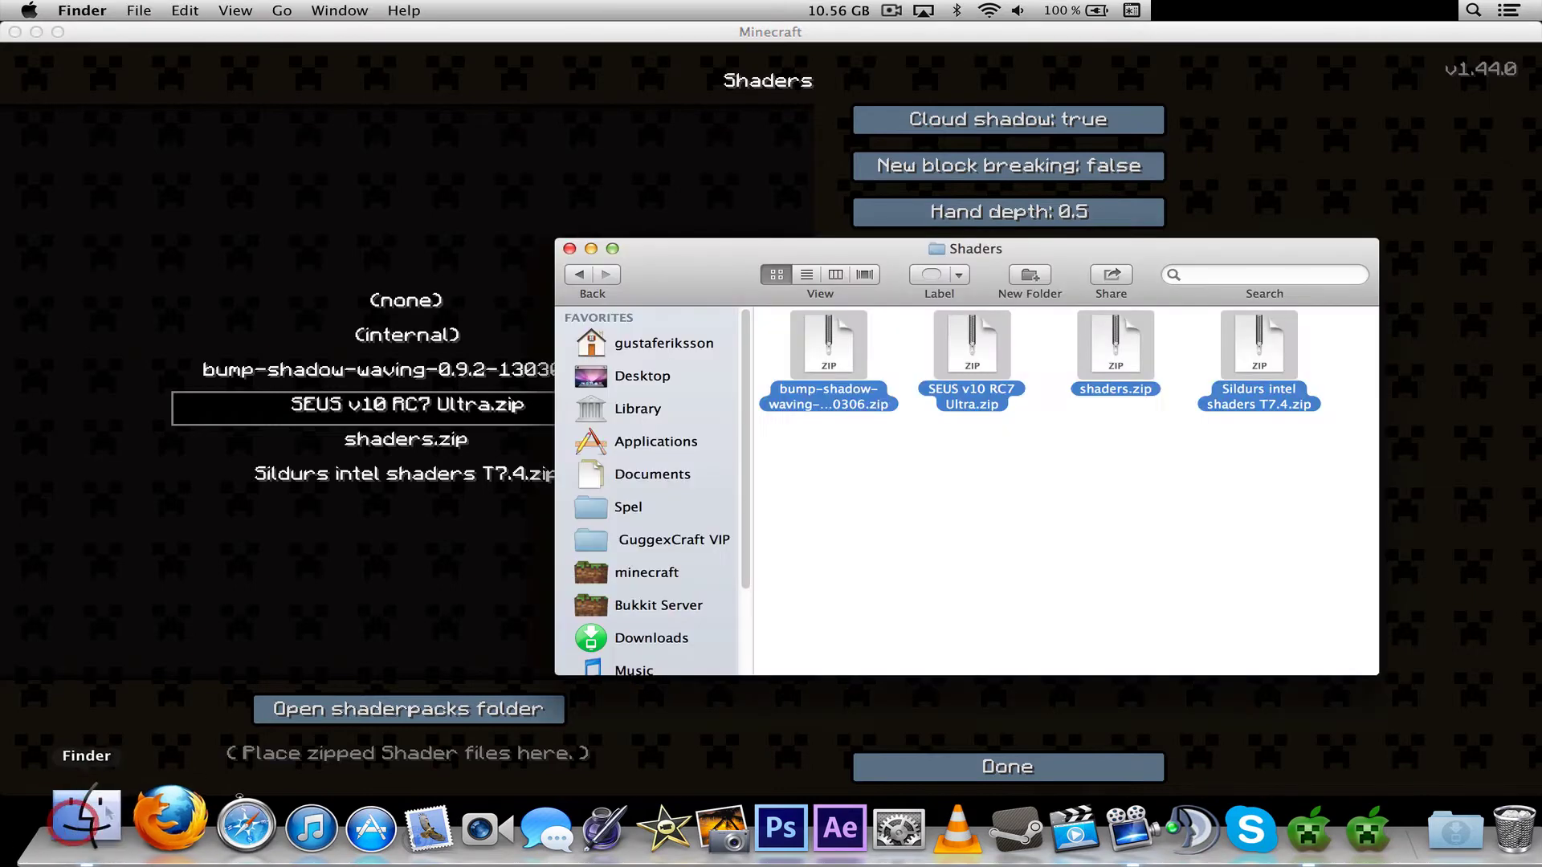
left_click(970, 339)
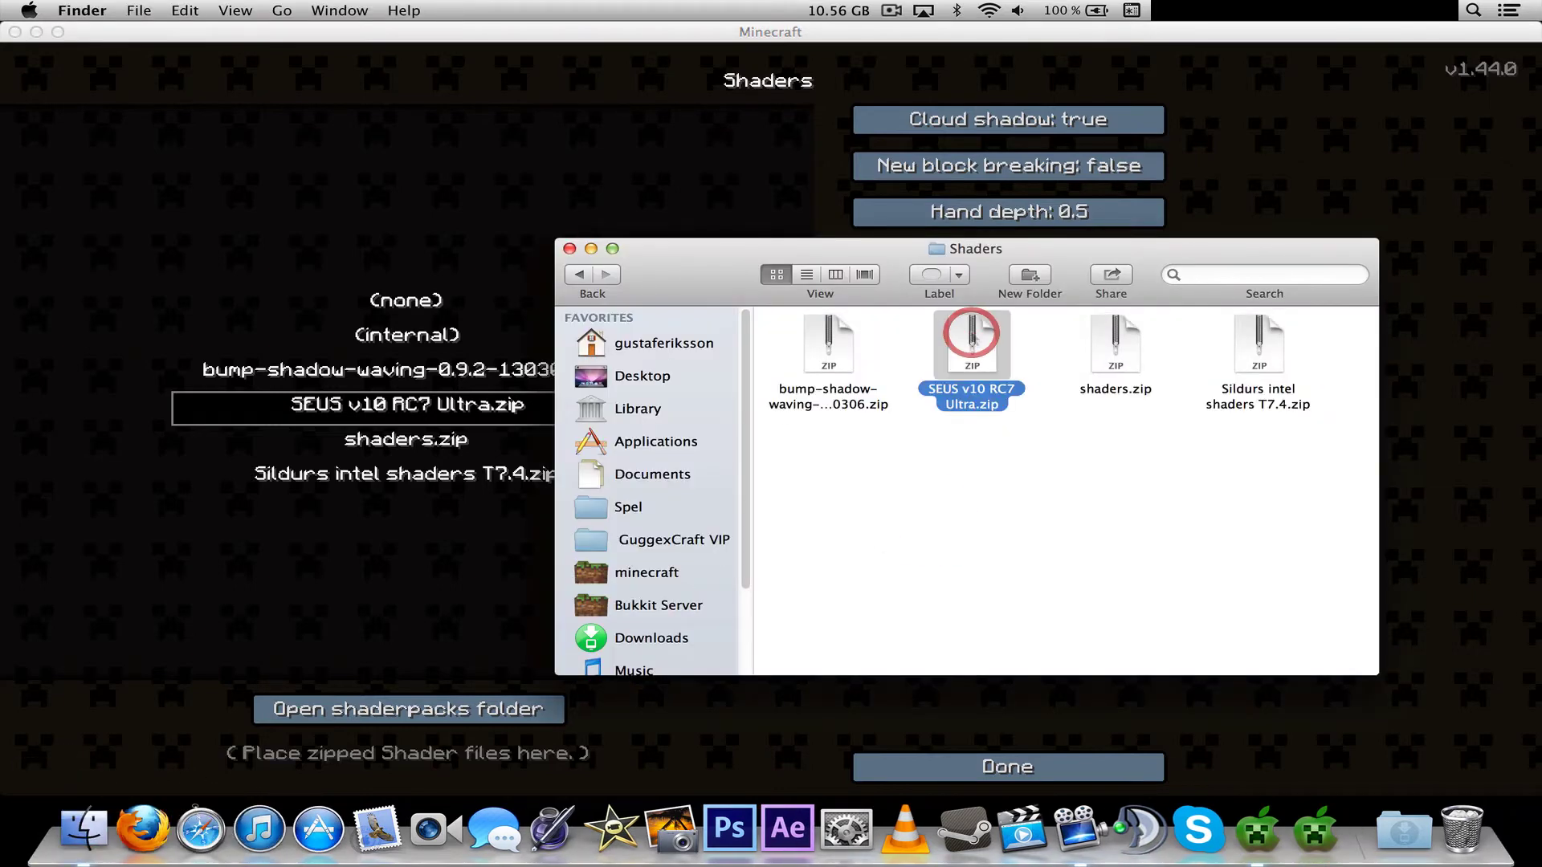
key("space")
key("space")
left_click(1088, 451)
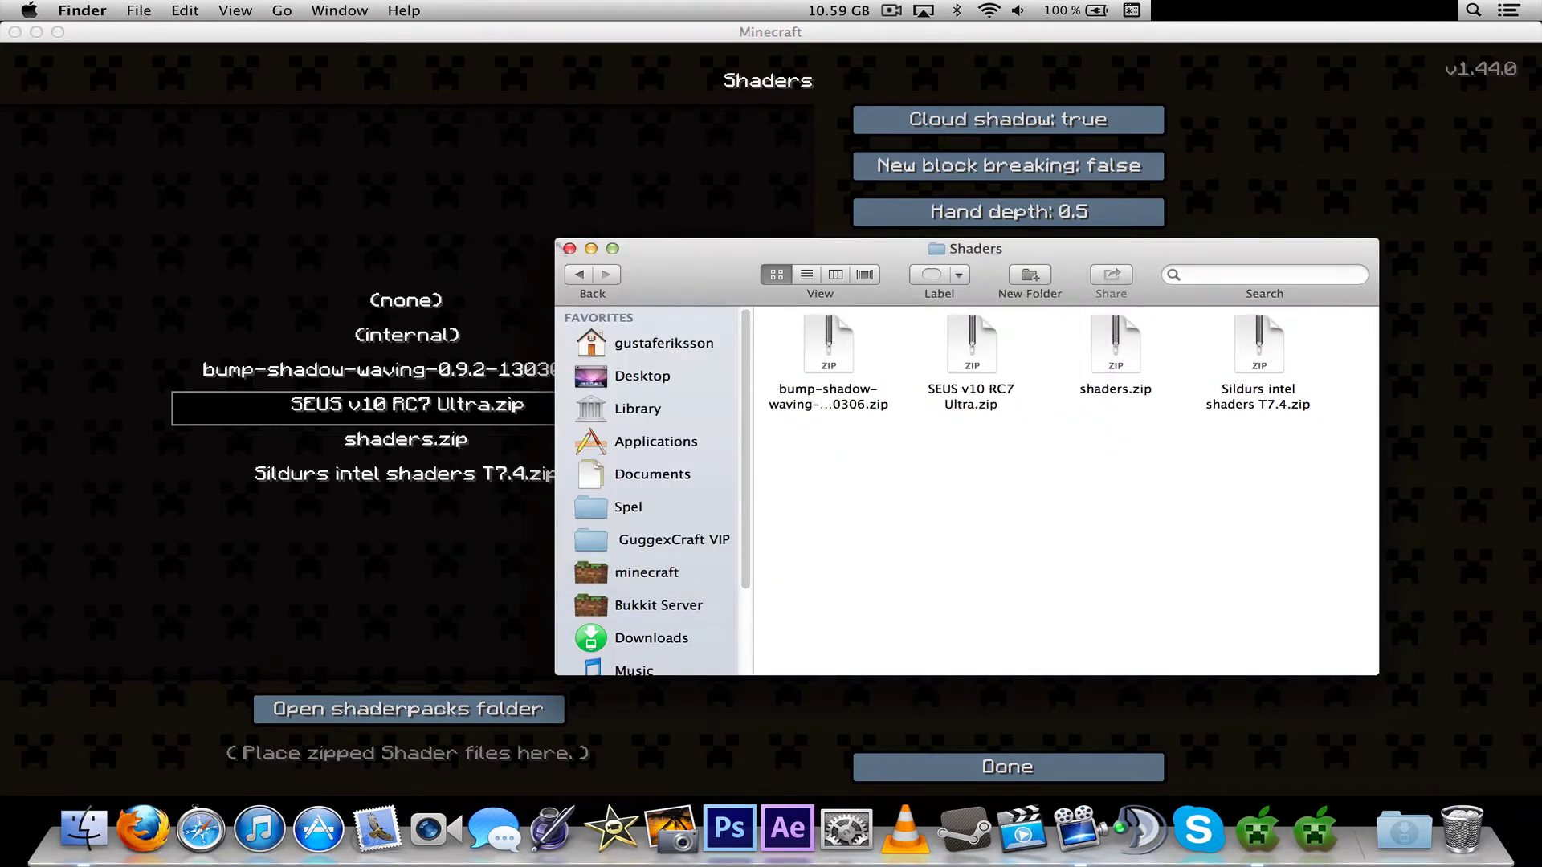
left_click(569, 248)
Step: Return to Minecraft, choose the shaders.zip shaderpack and leave the Shaders options
left_click(446, 367)
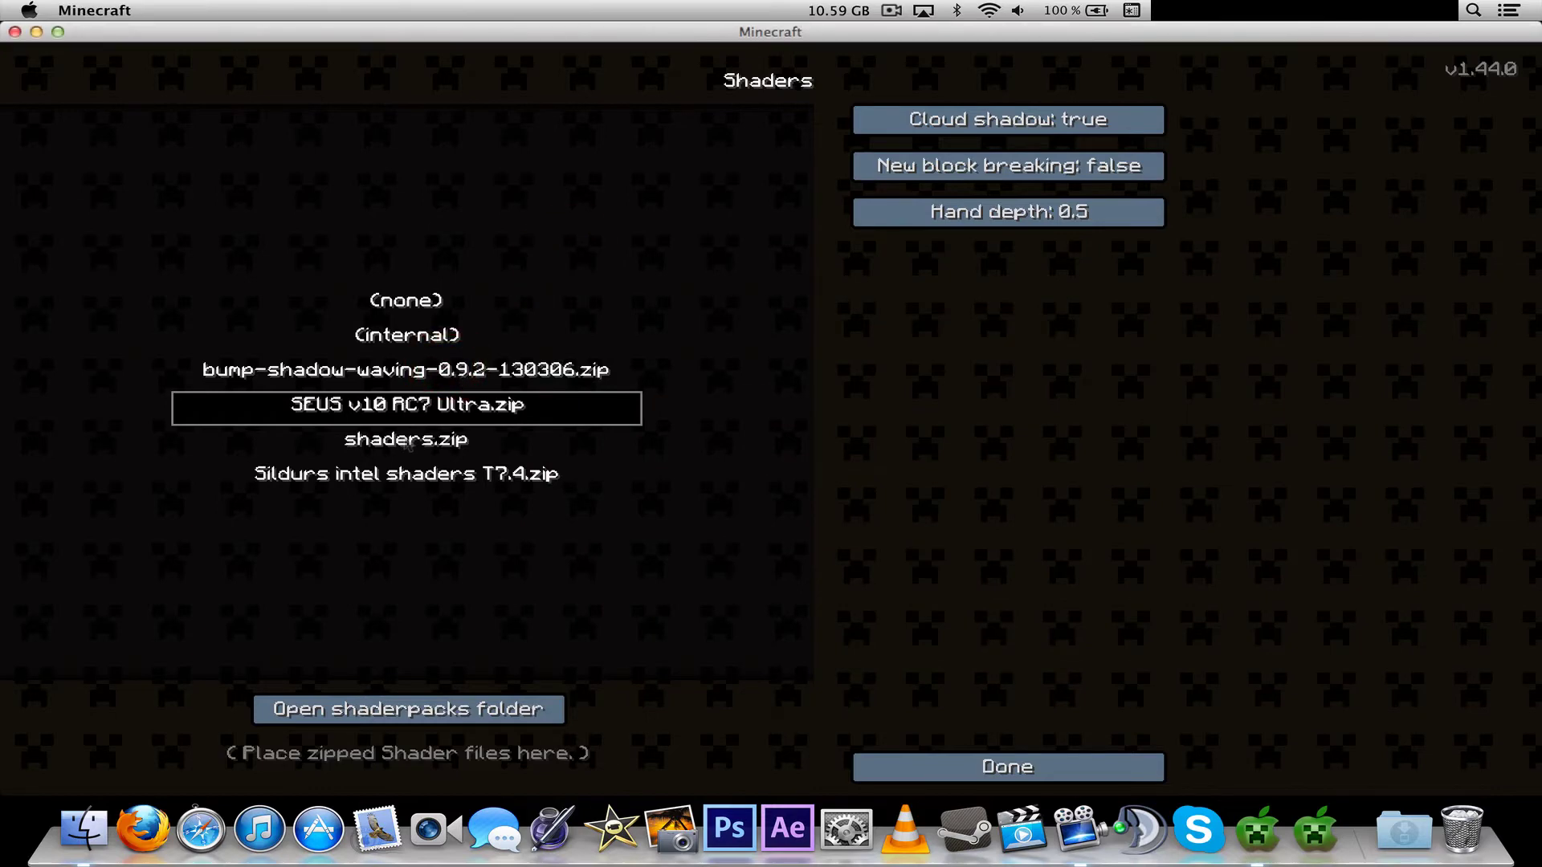
left_click(408, 443)
left_click(1018, 763)
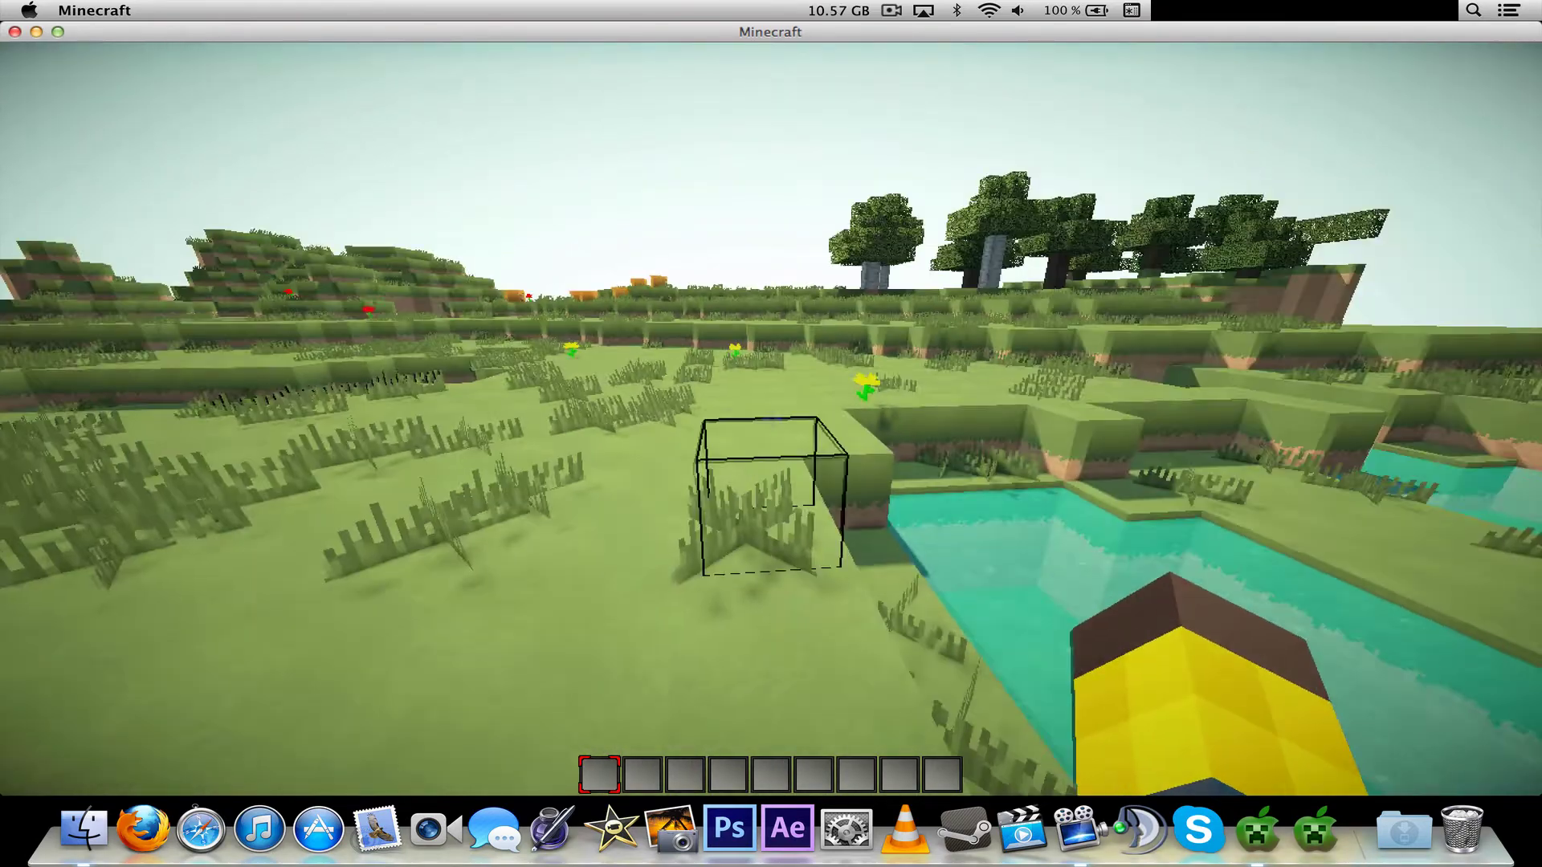
Step: Open the Shaders options from the paused game and return to the world
key("Escape")
left_click(682, 401)
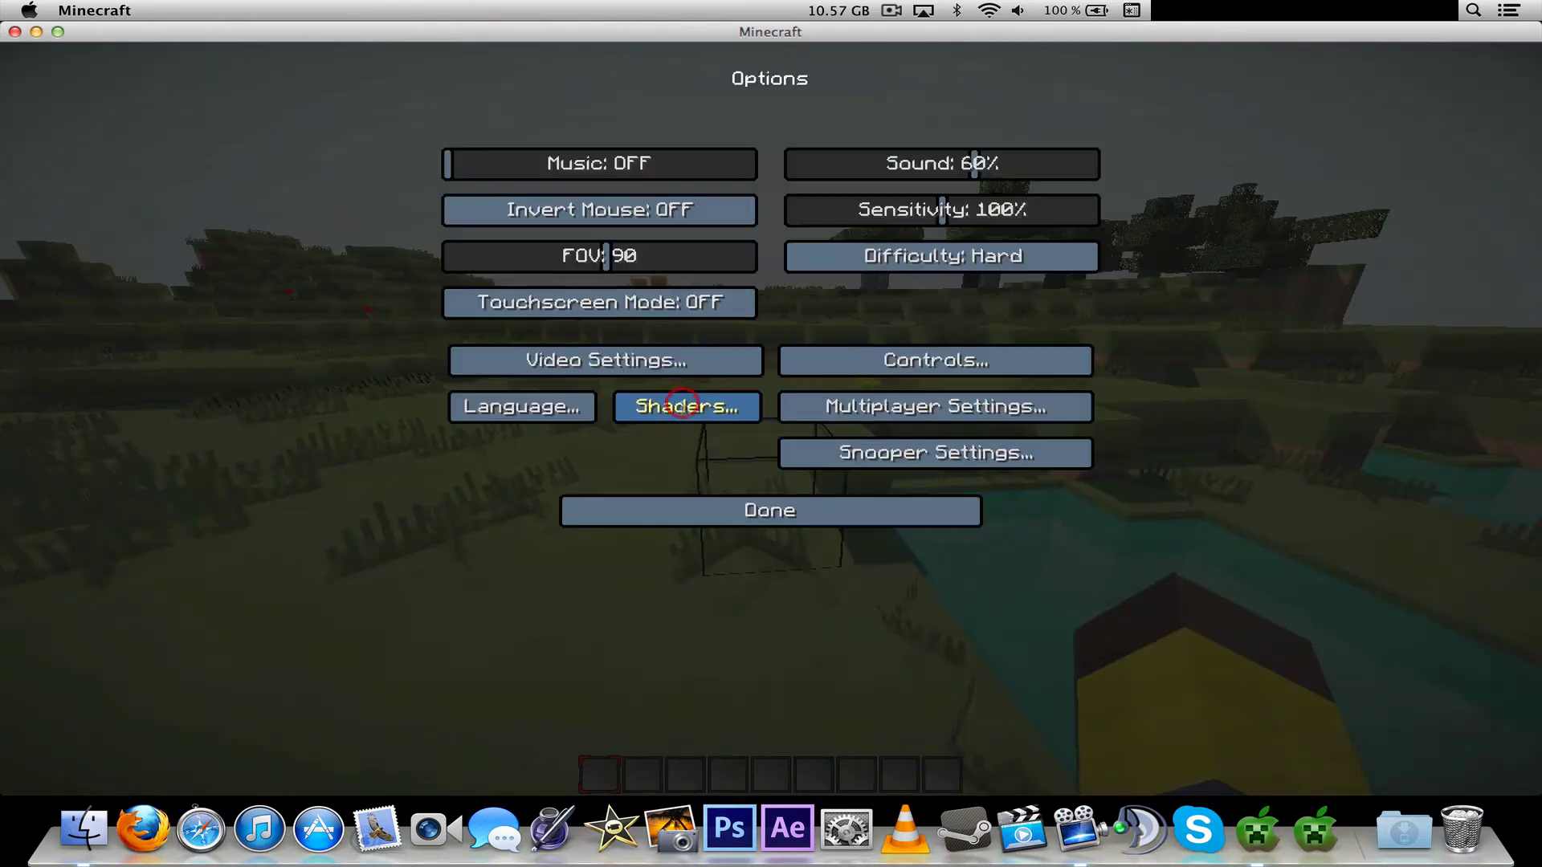
left_click(684, 402)
key("Escape")
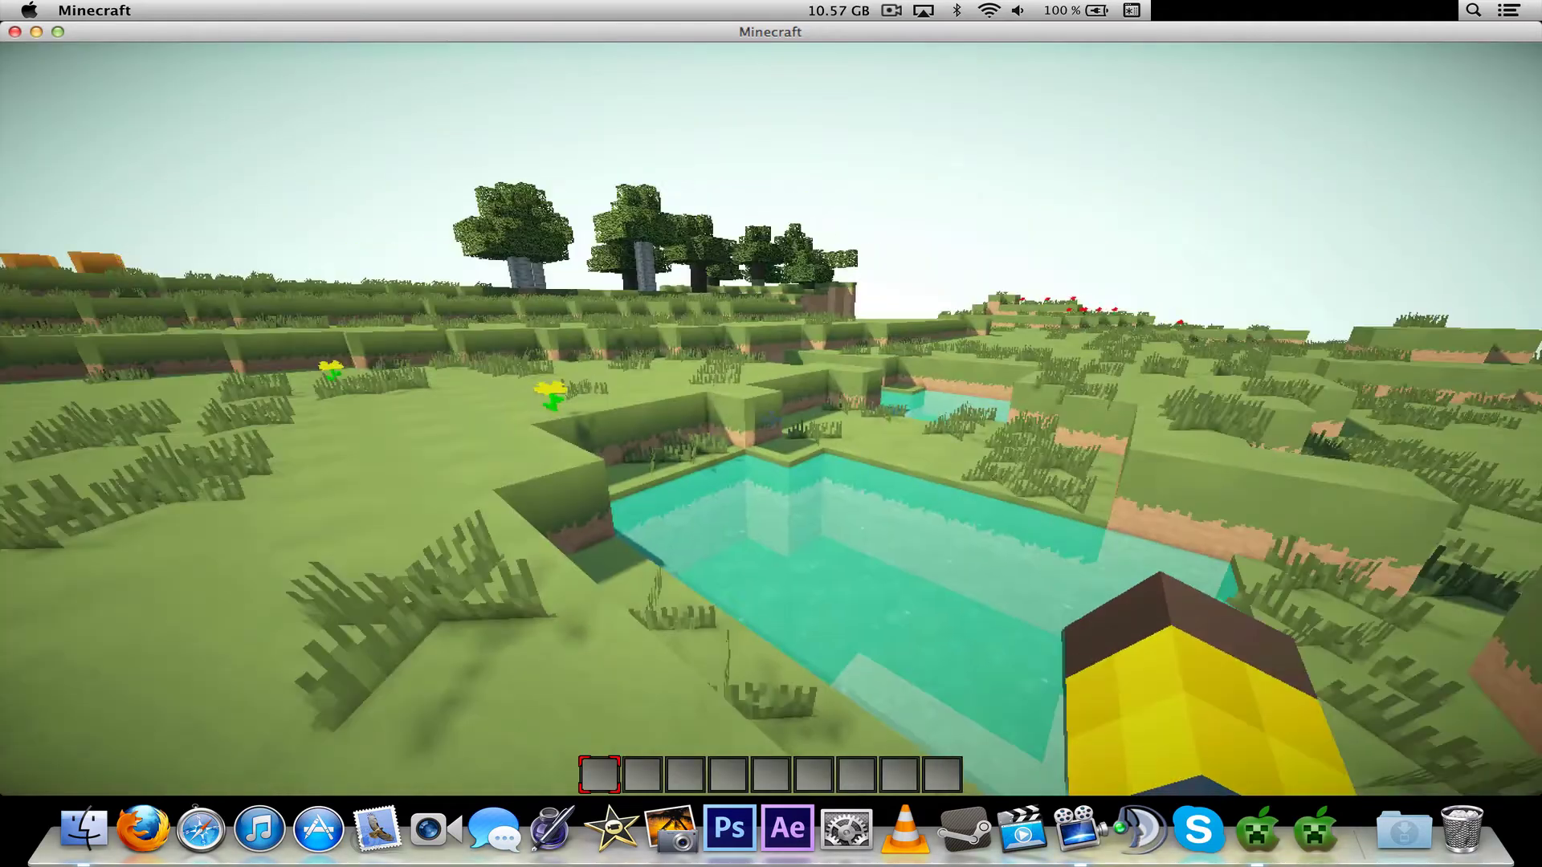
Step: Walk across the grassland to the pumpkins and trees, examining the shadows, waving grass and motion blur
key("w")
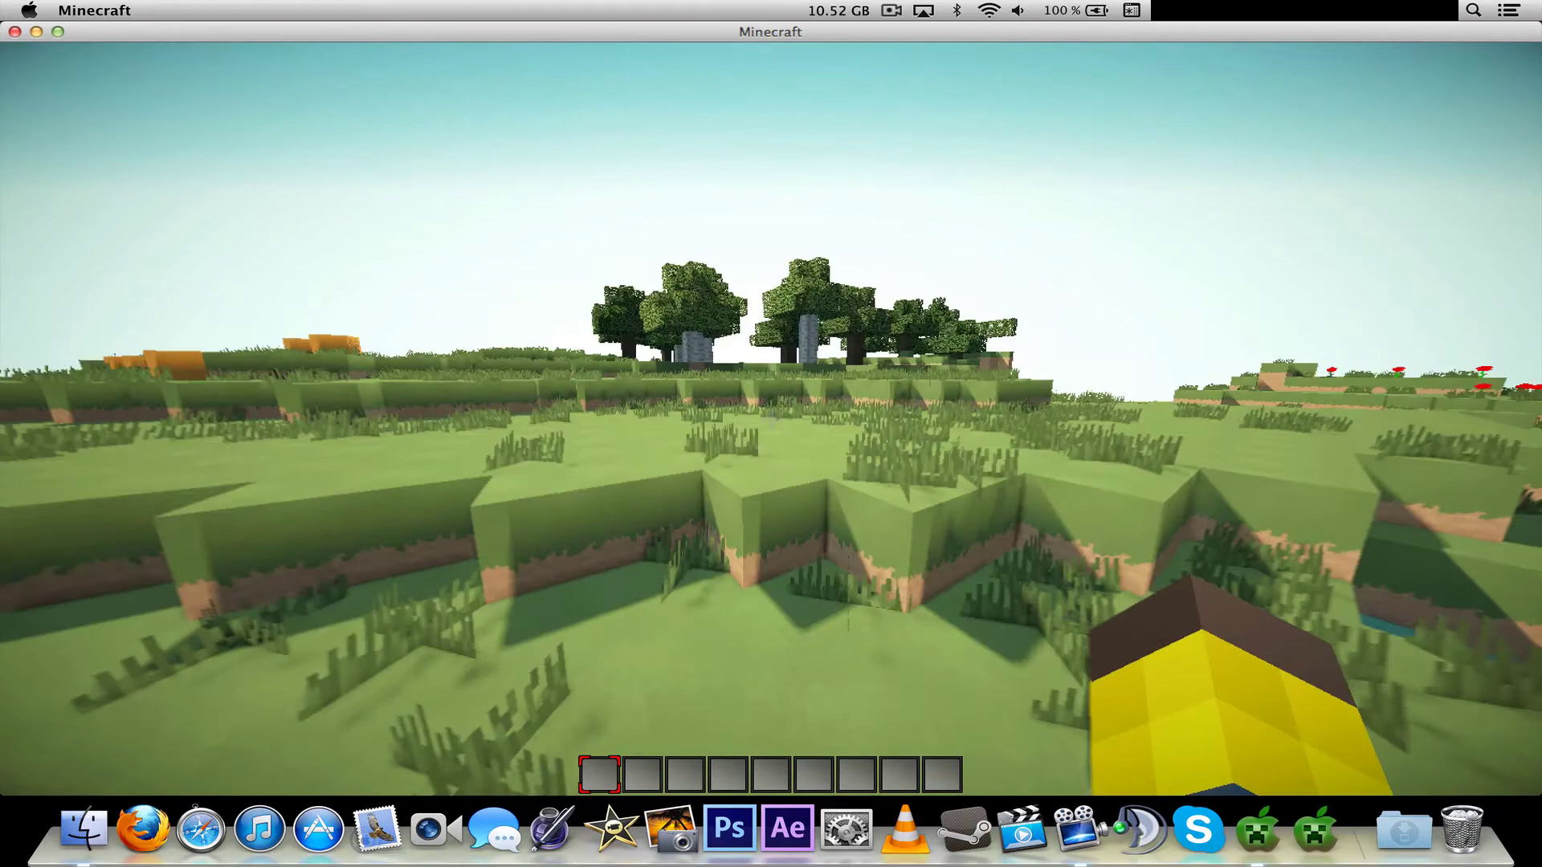
key("w")
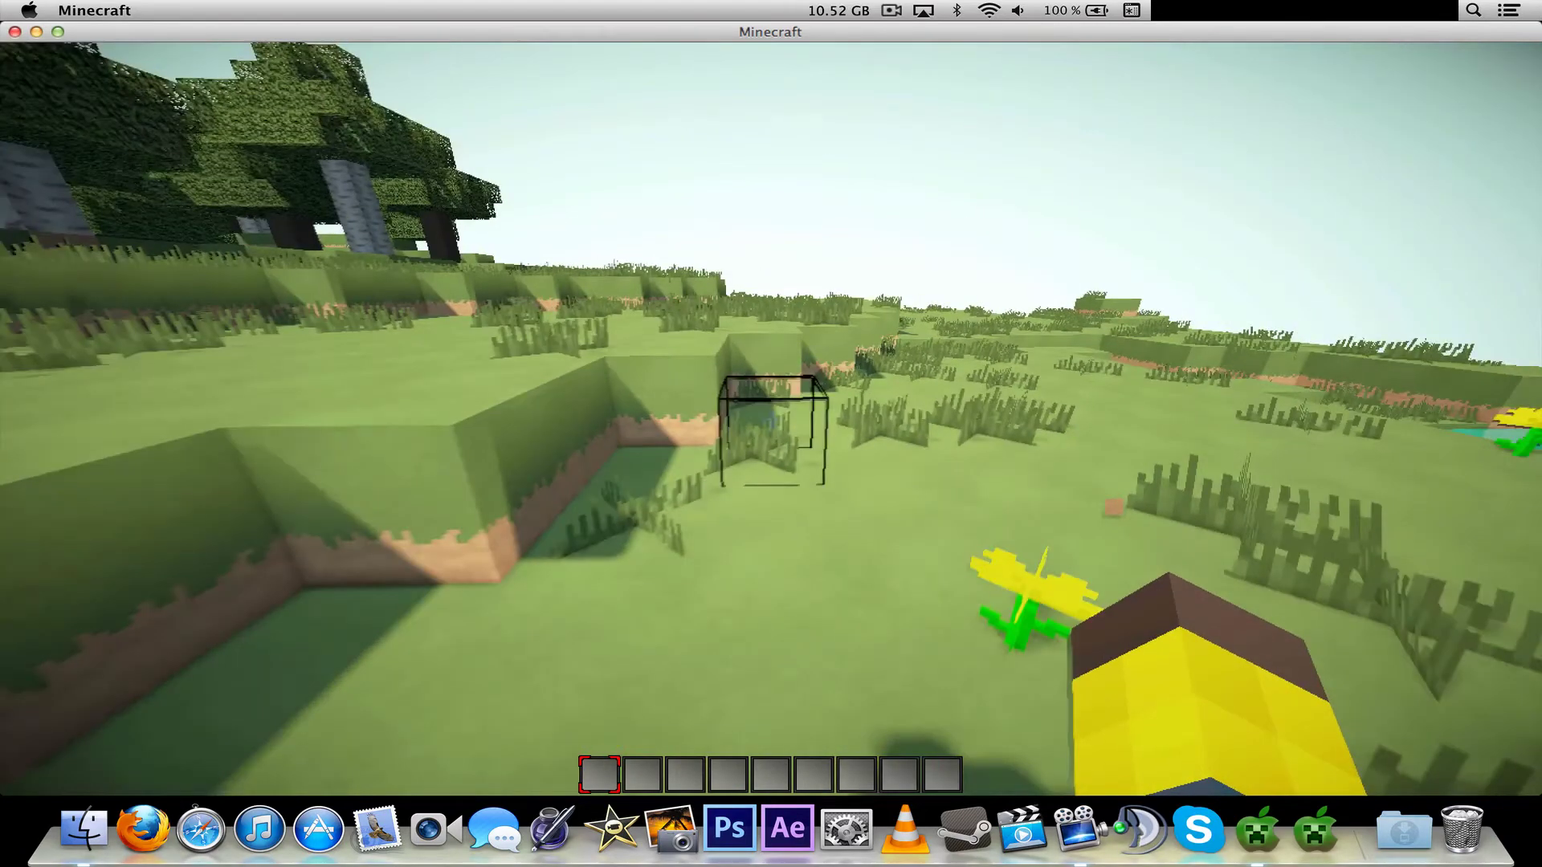
key("w")
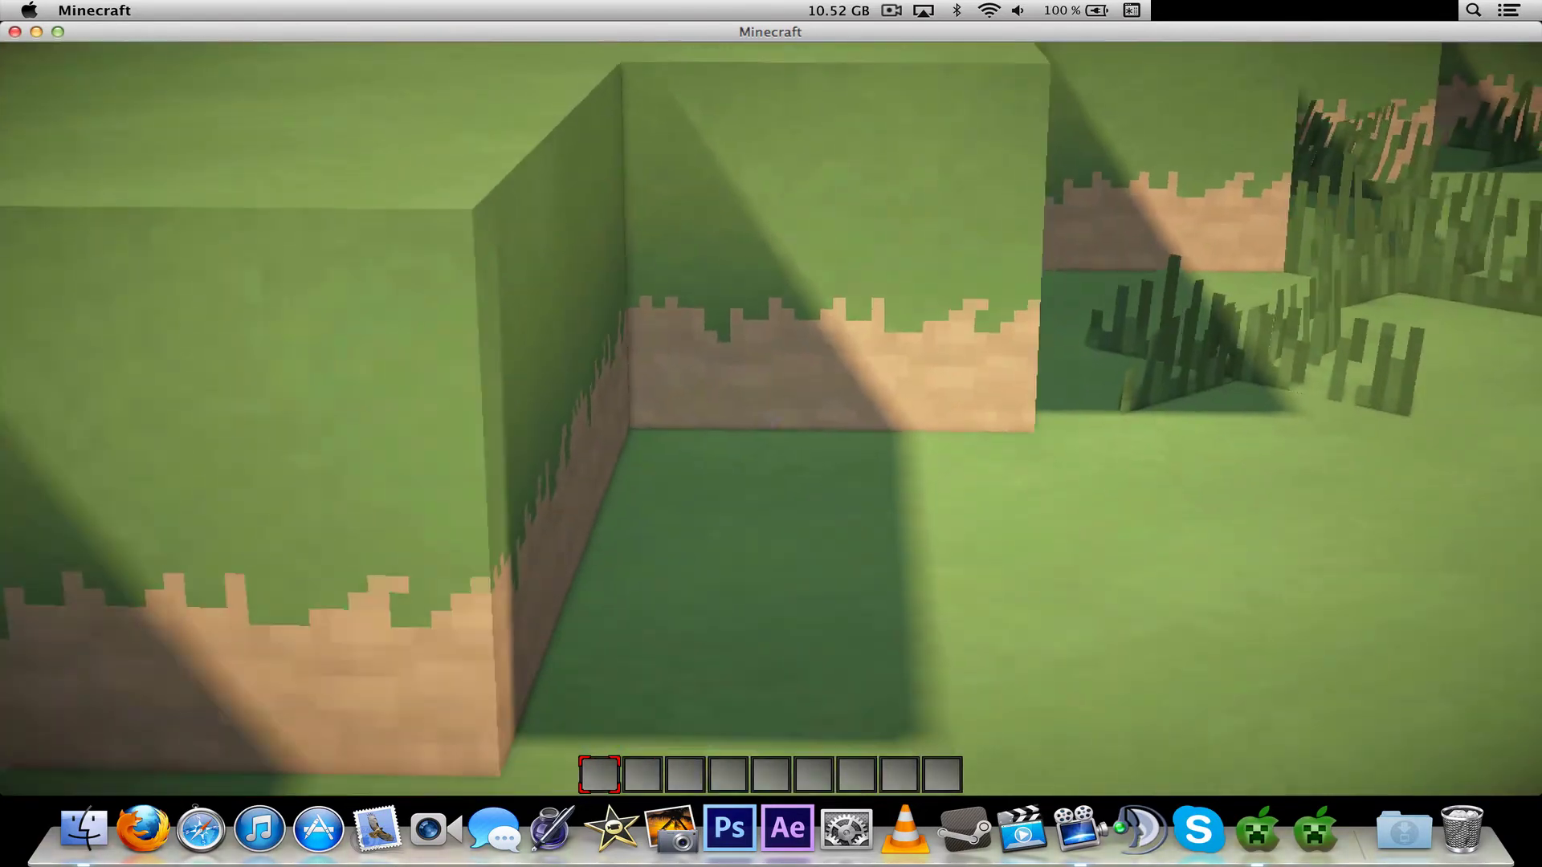
key("w")
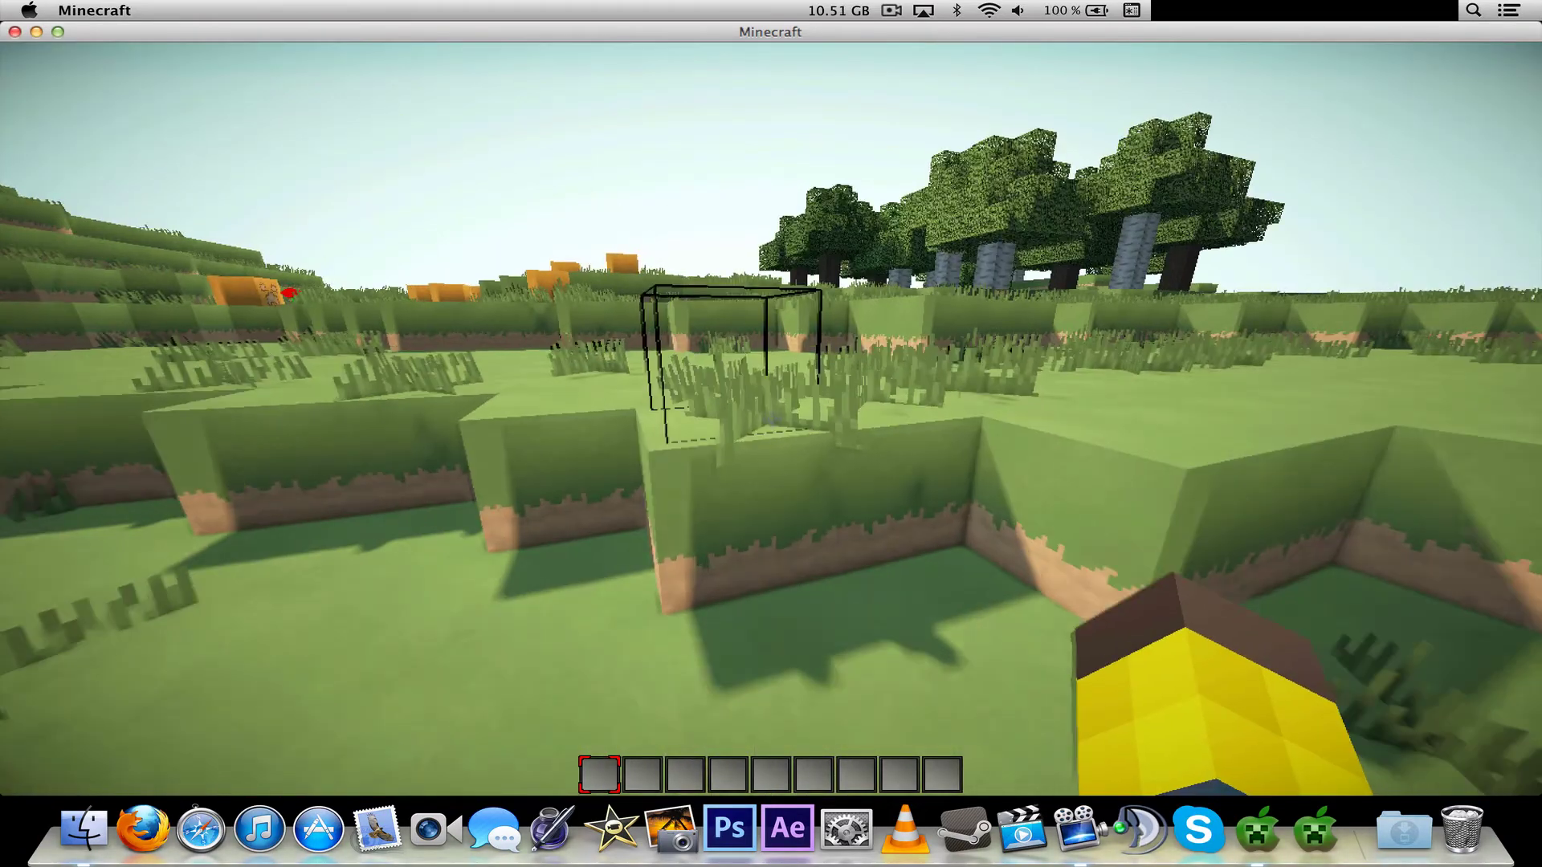
key("w")
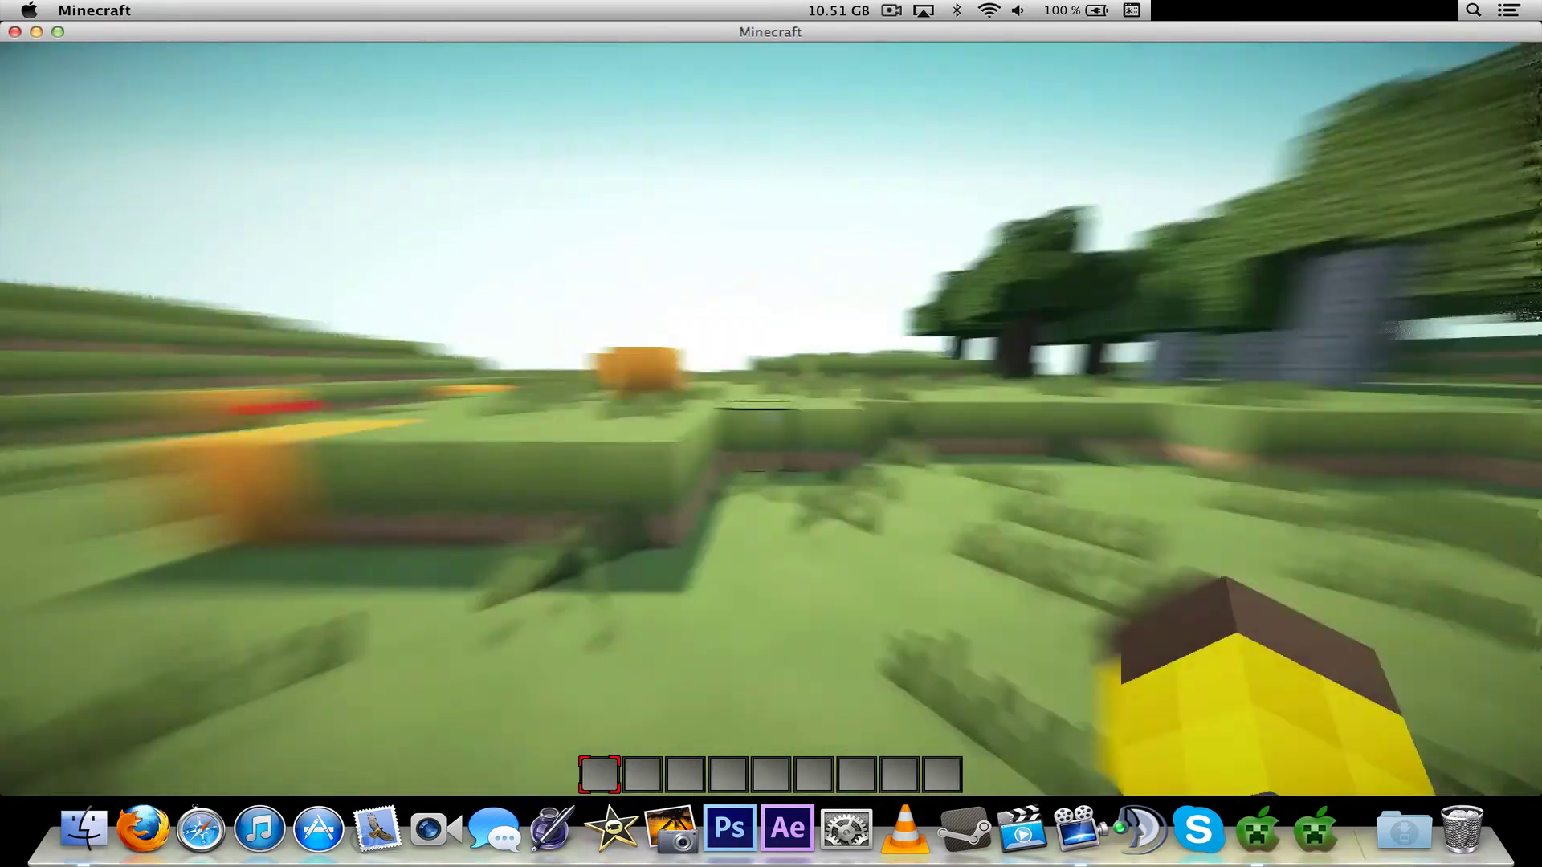
key("w")
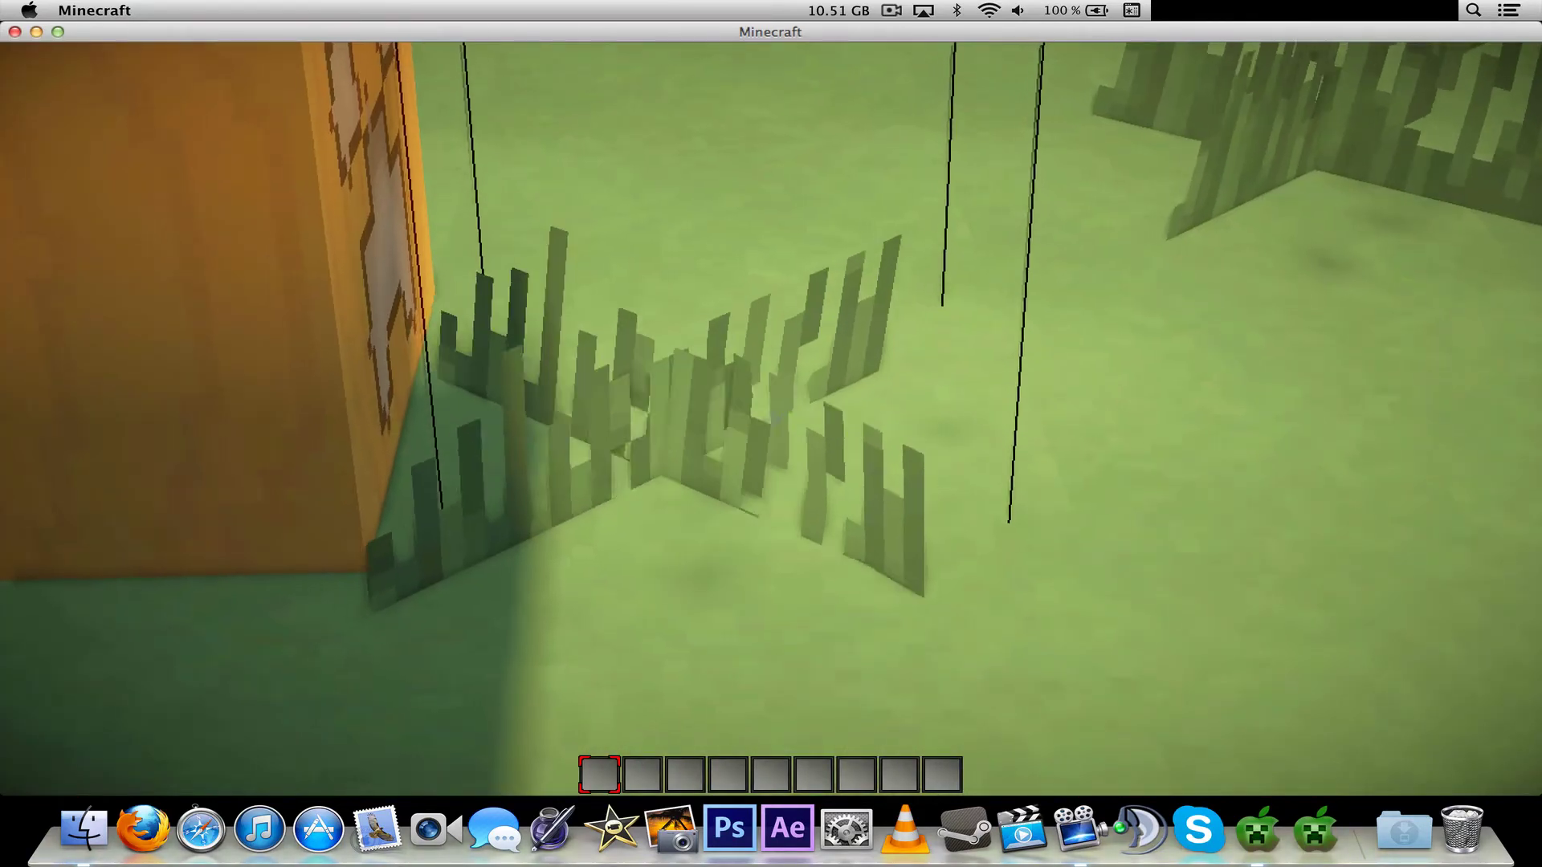
key("w")
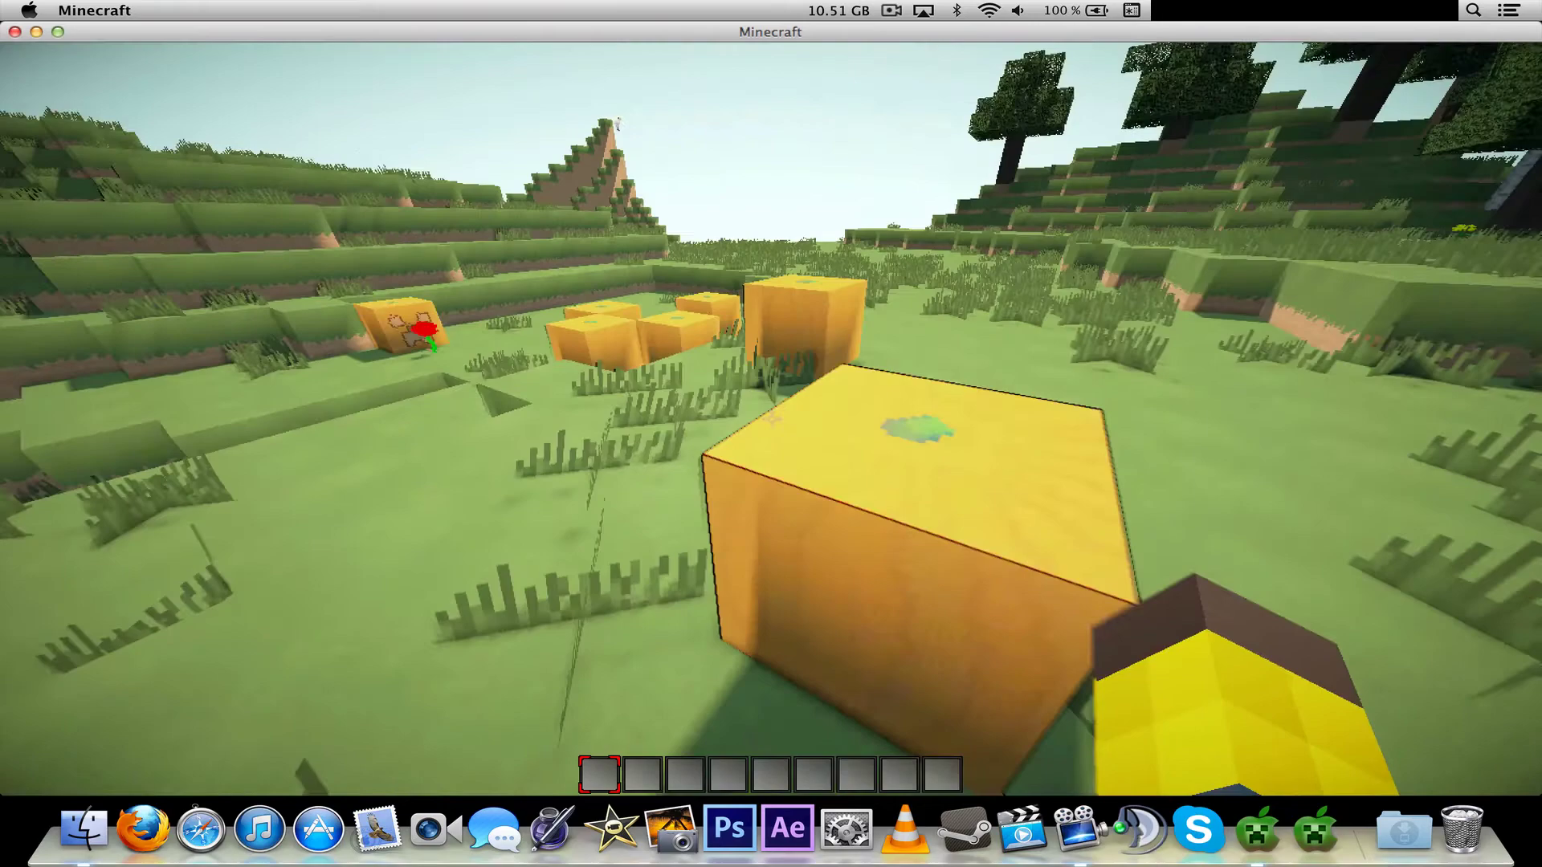
key("ctrl")
key("w")
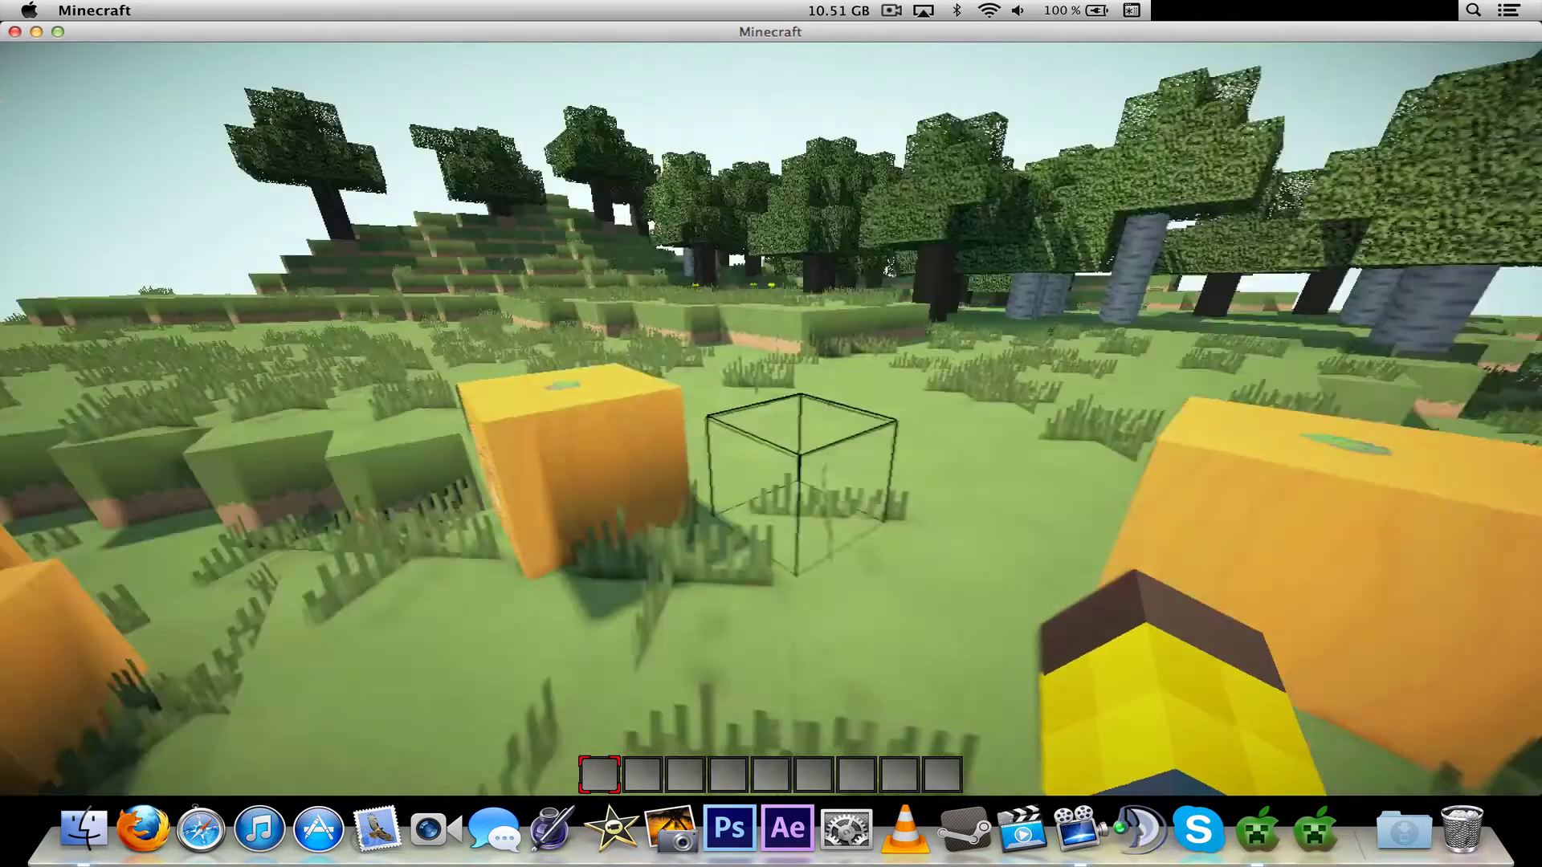
key("w")
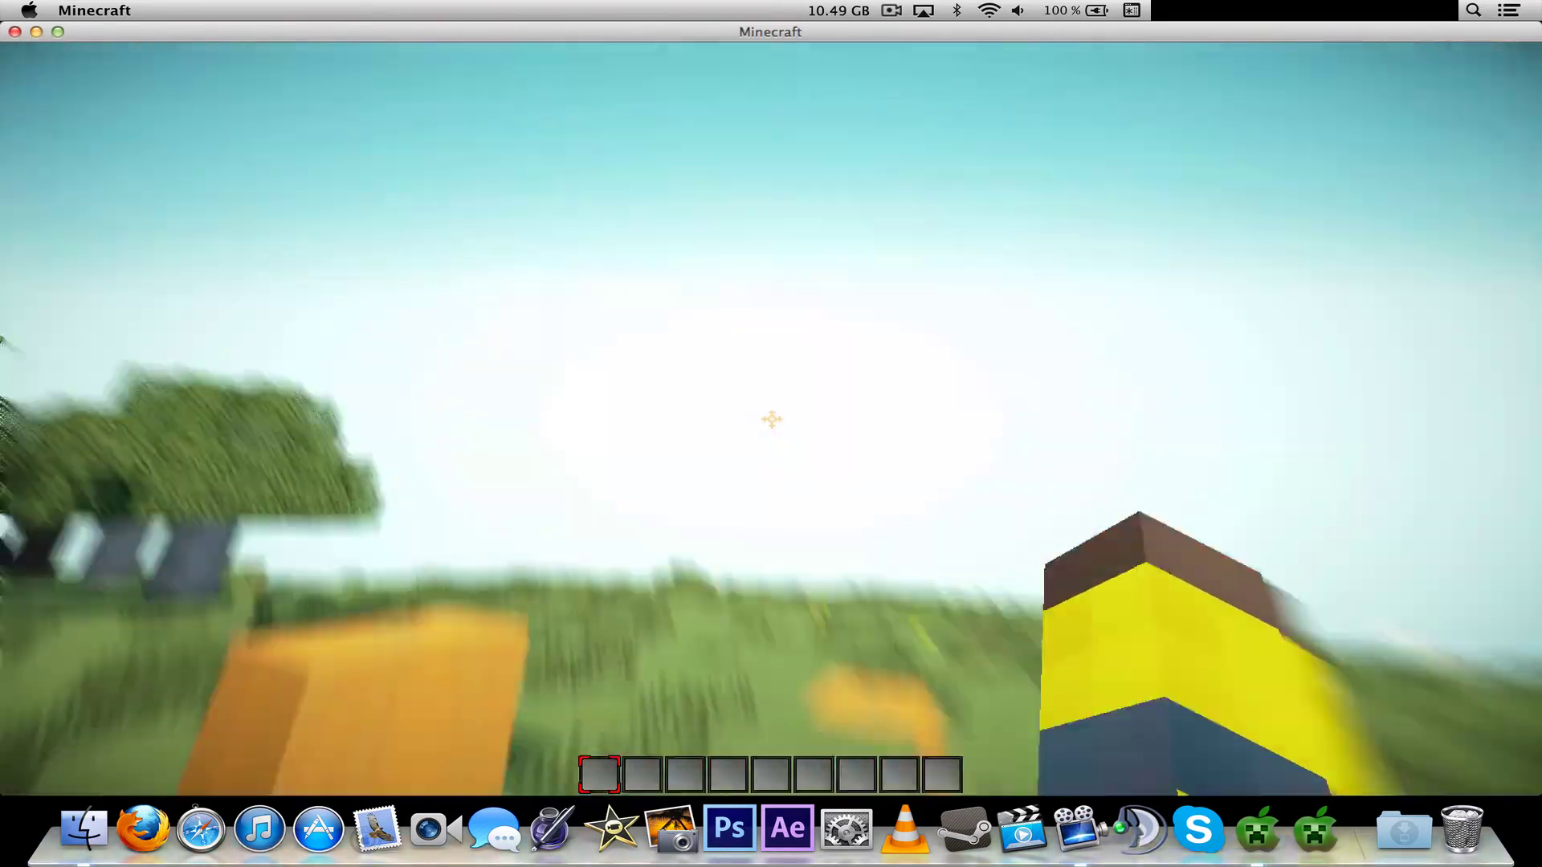
Step: Save and quit to the title screen, and load the singleplayer world again
key("Escape")
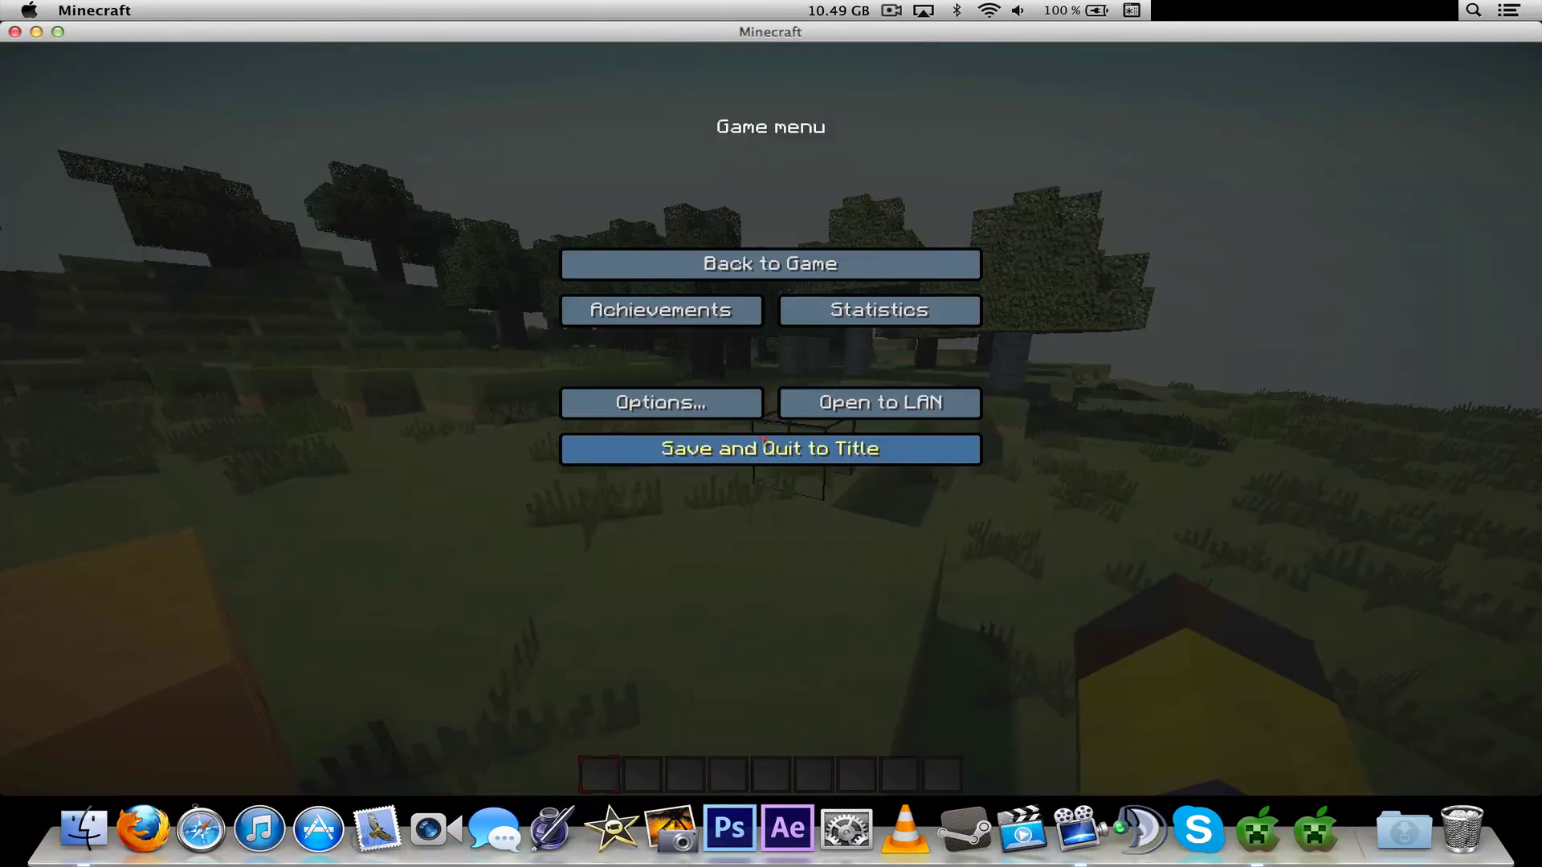
left_click(762, 441)
left_click(761, 387)
left_click(981, 749)
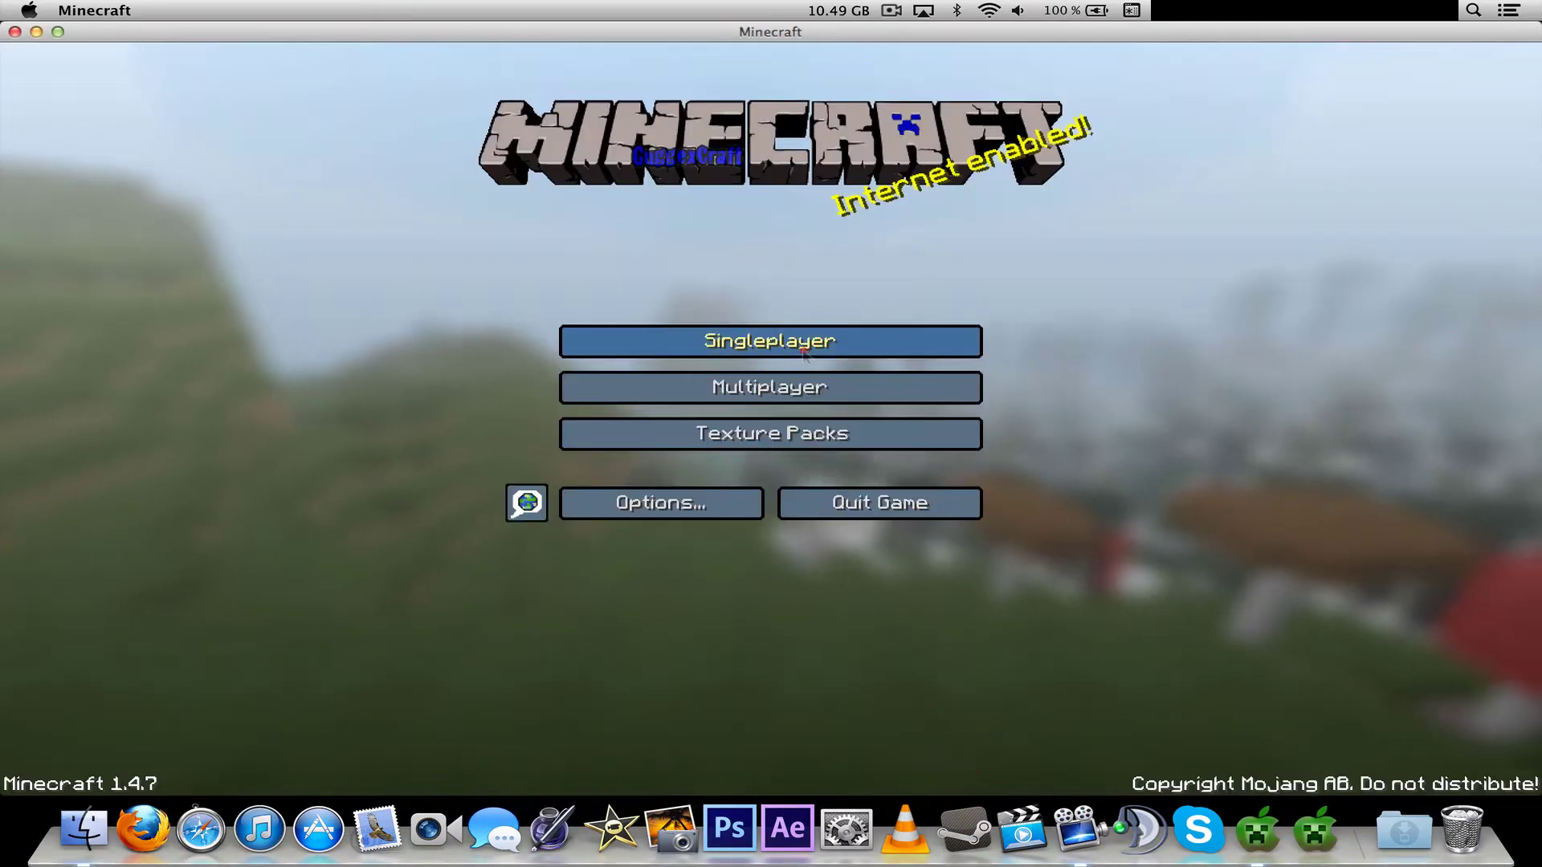
left_click(803, 353)
double_click(673, 130)
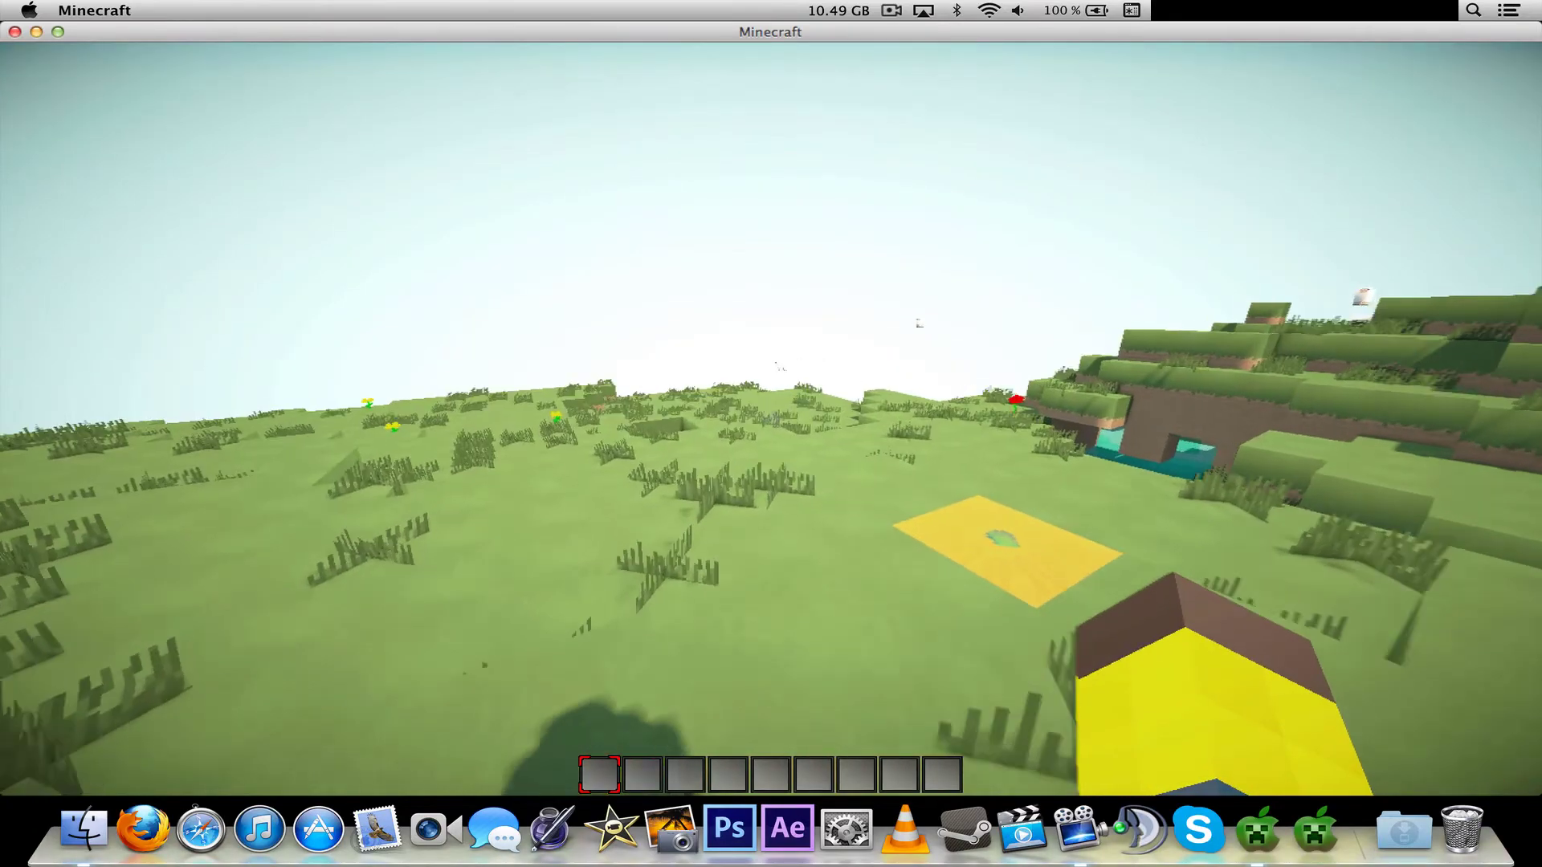
Step: Run to the nearby pond and examine the water from above and below the surface, toggling the third-person view
key("w")
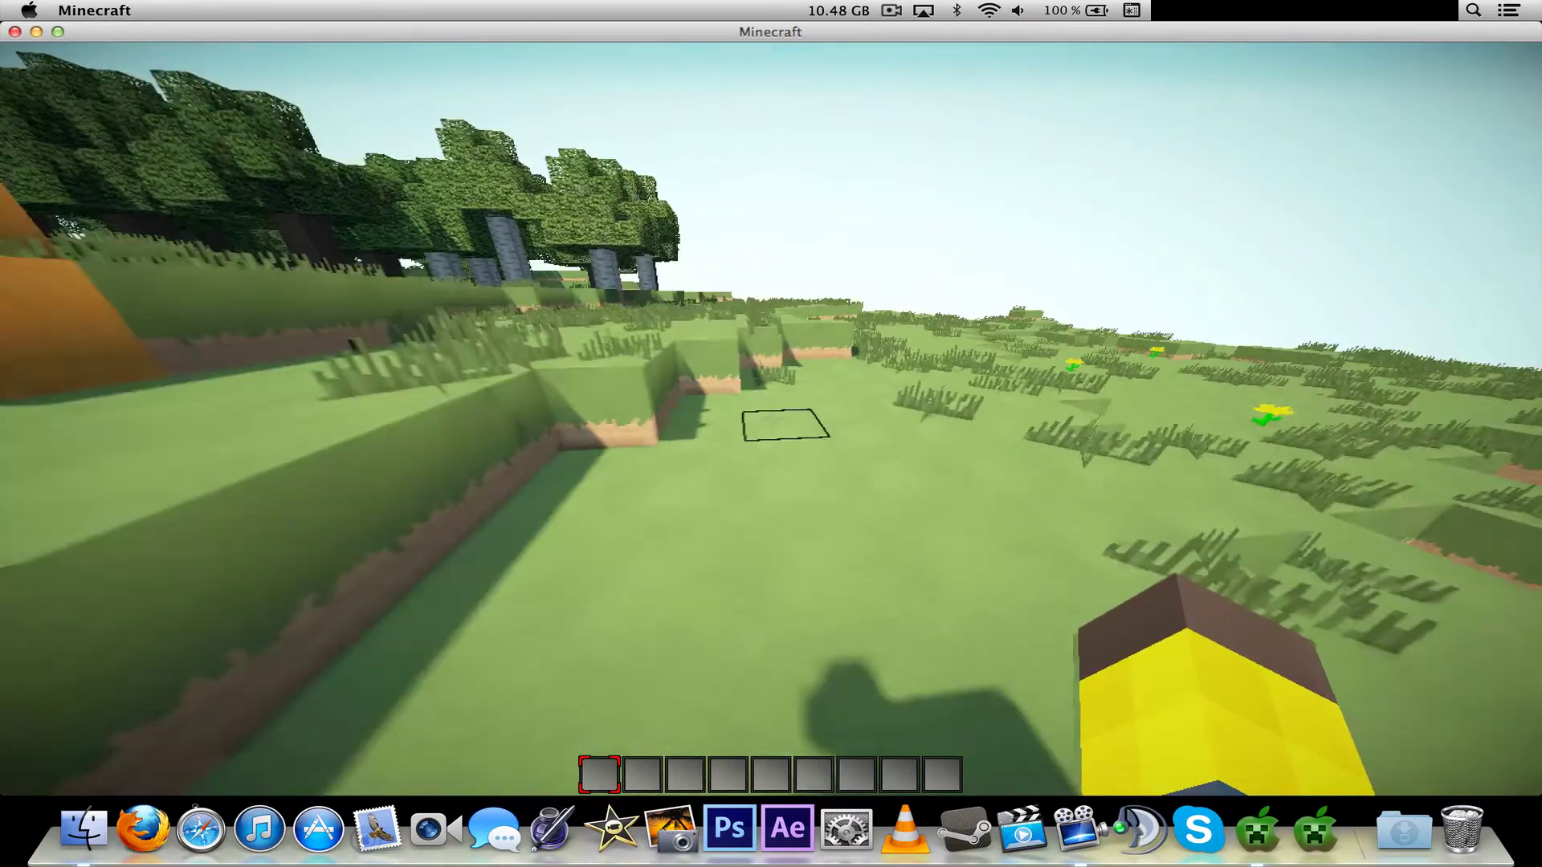
key("ctrl")
key("w")
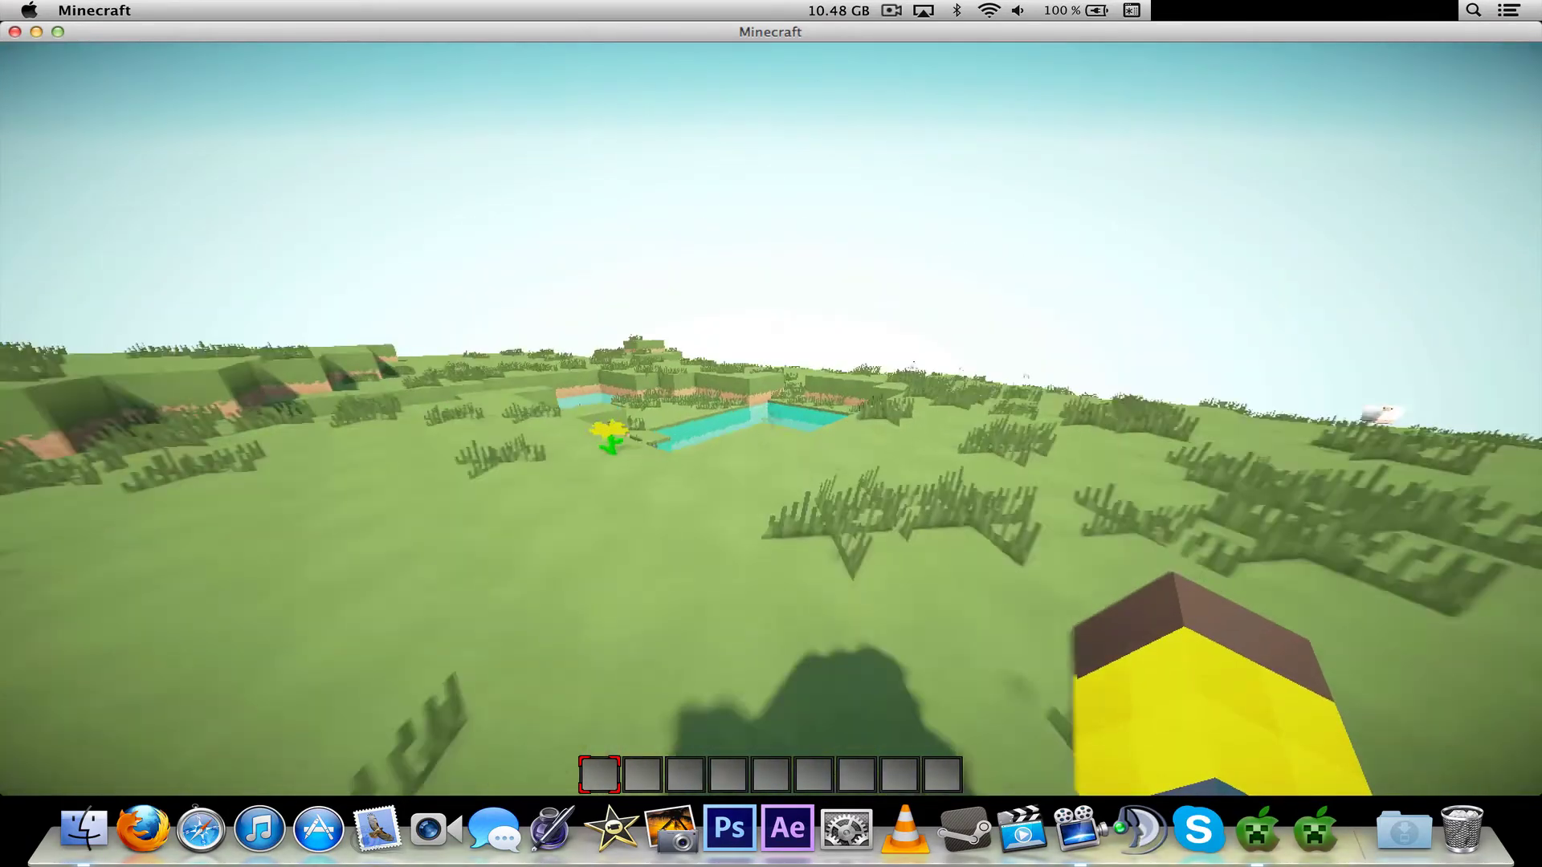
key("w")
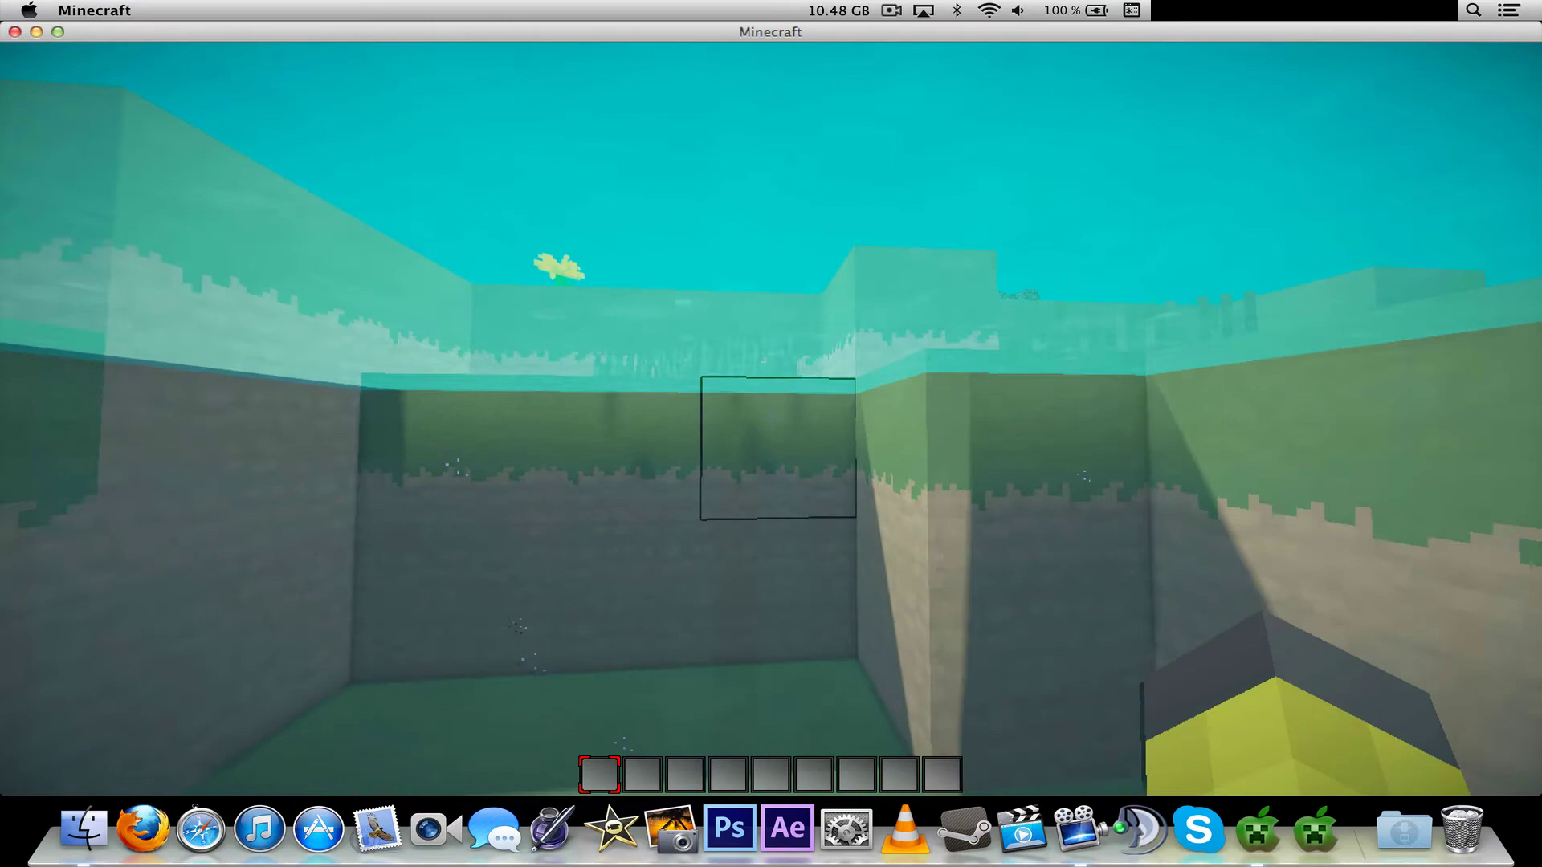
key("space")
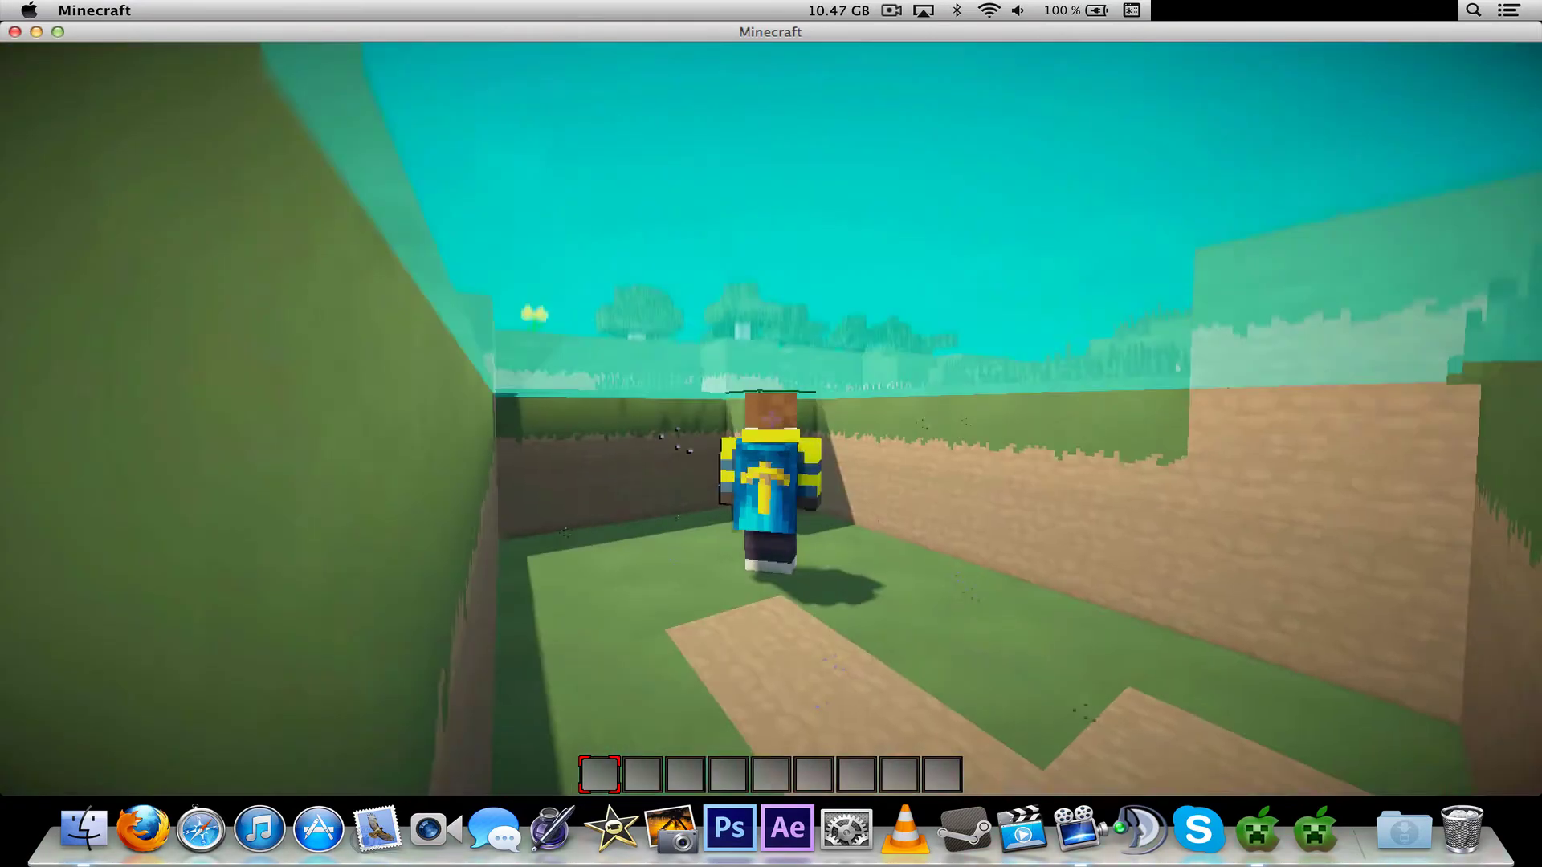
key("F5")
key("space")
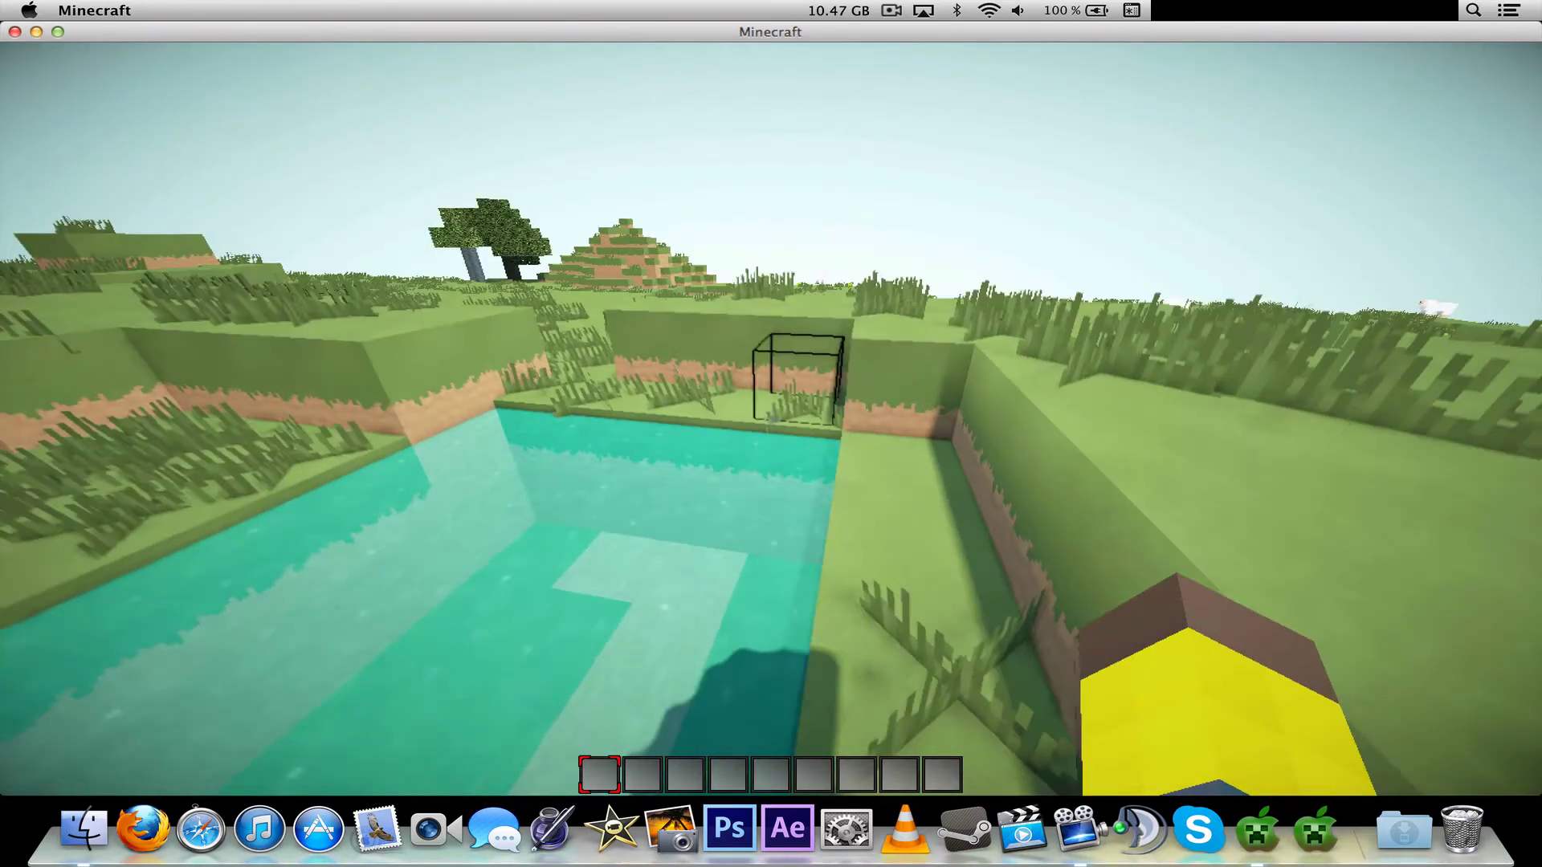
key("space")
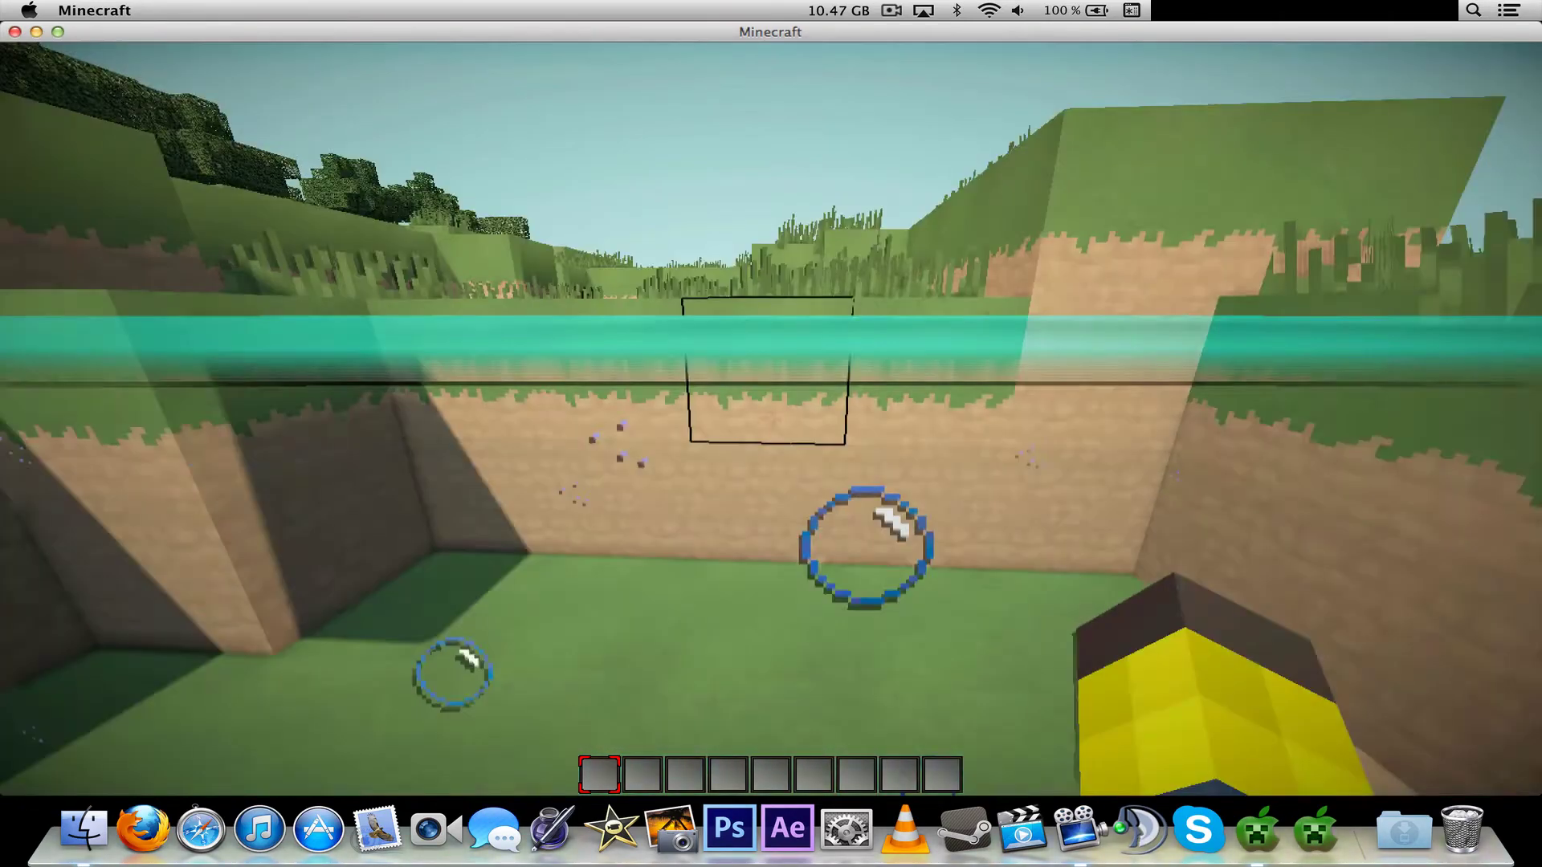
Step: Travel across the plains to the lake with the squids and examine its water, shadows and sunset lighting
key("w")
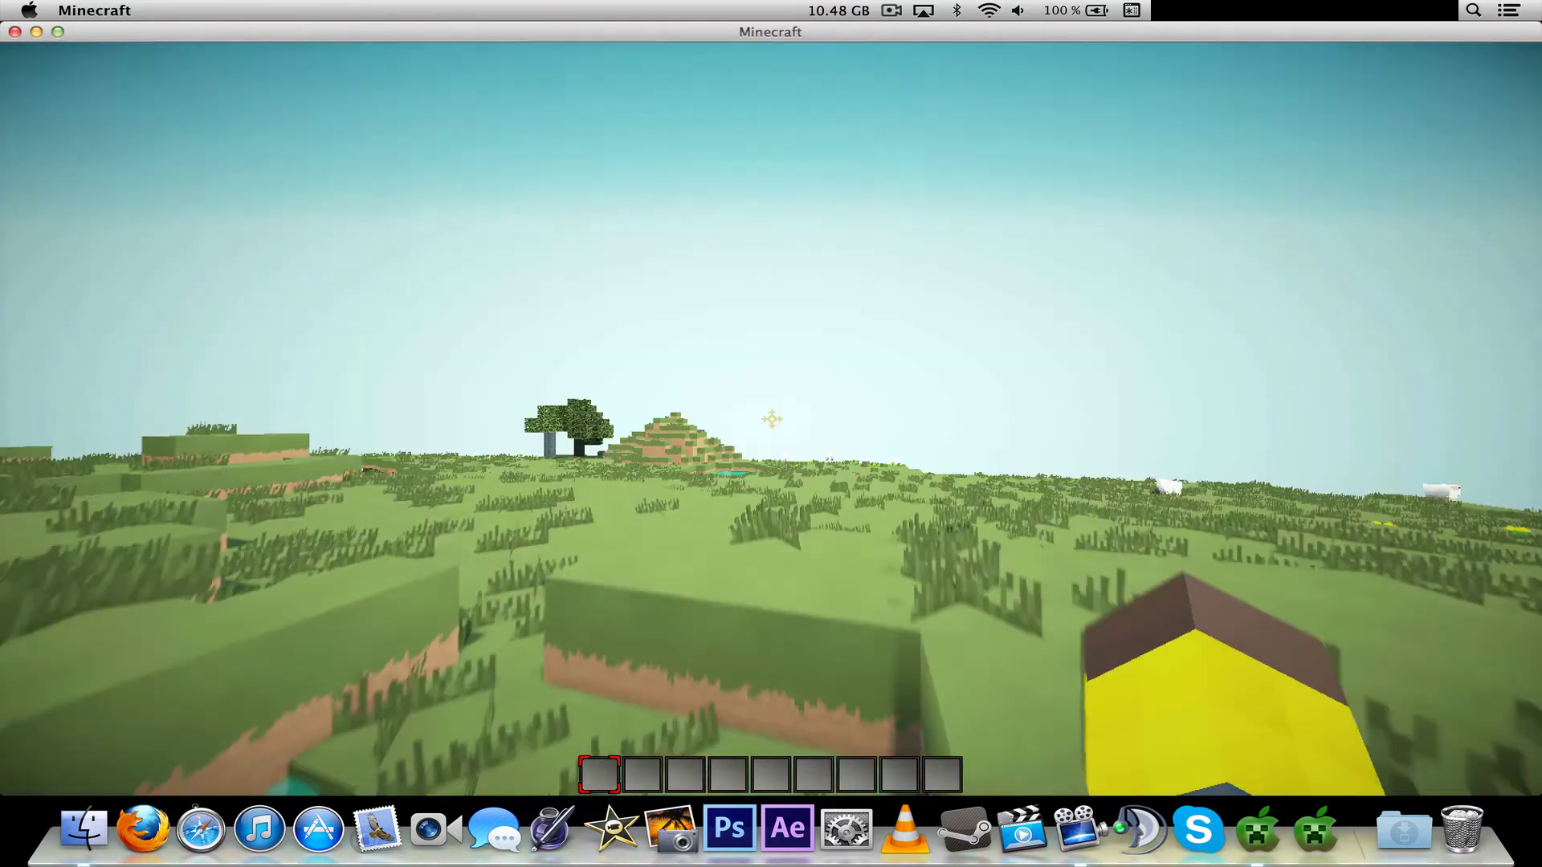
key("w")
key("w")
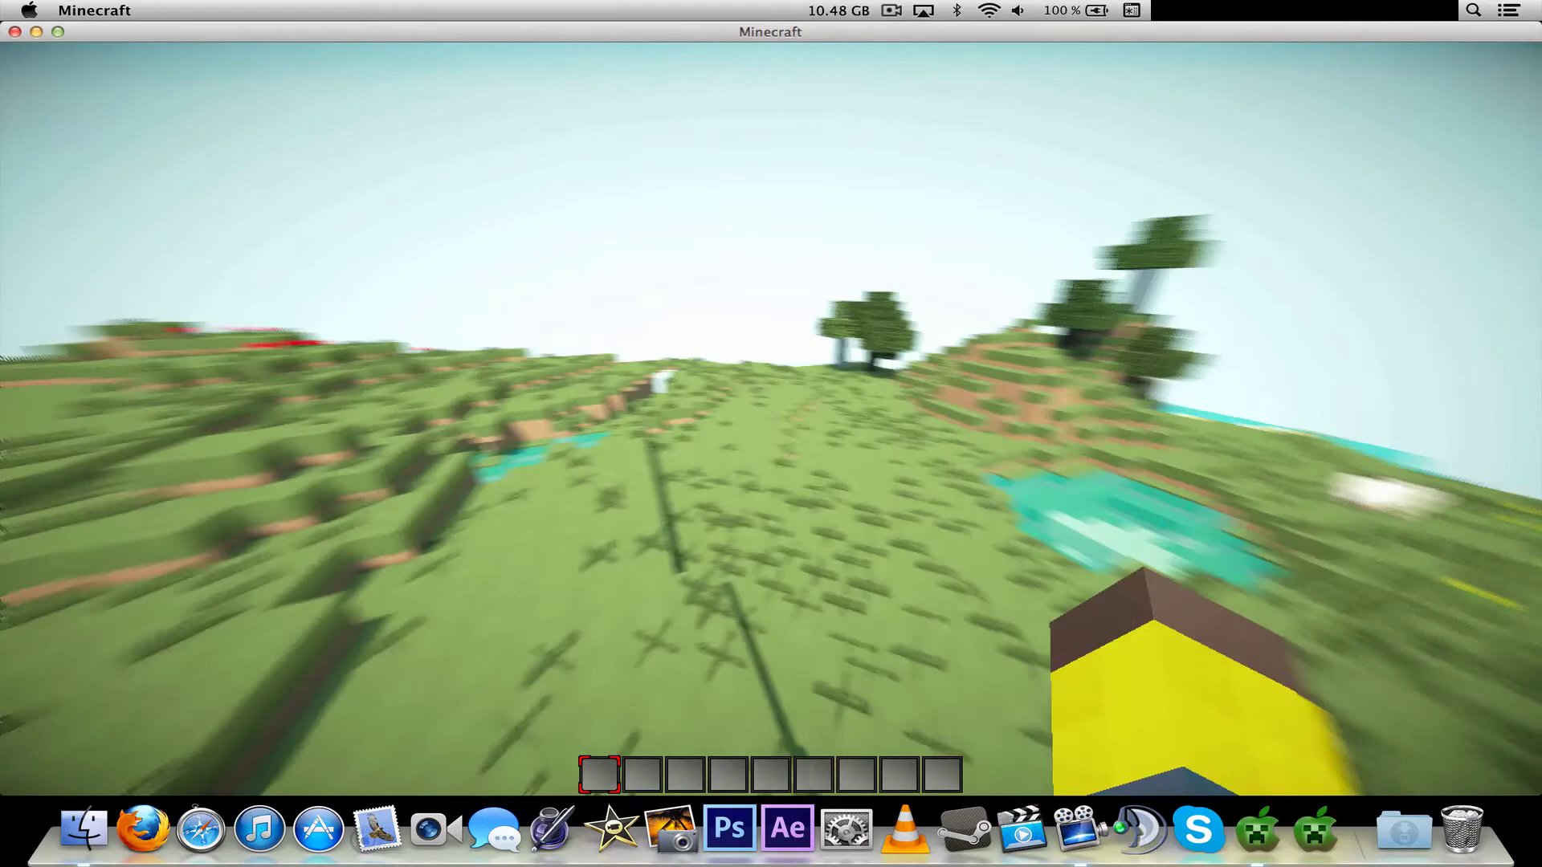
key("w")
key("ctrl")
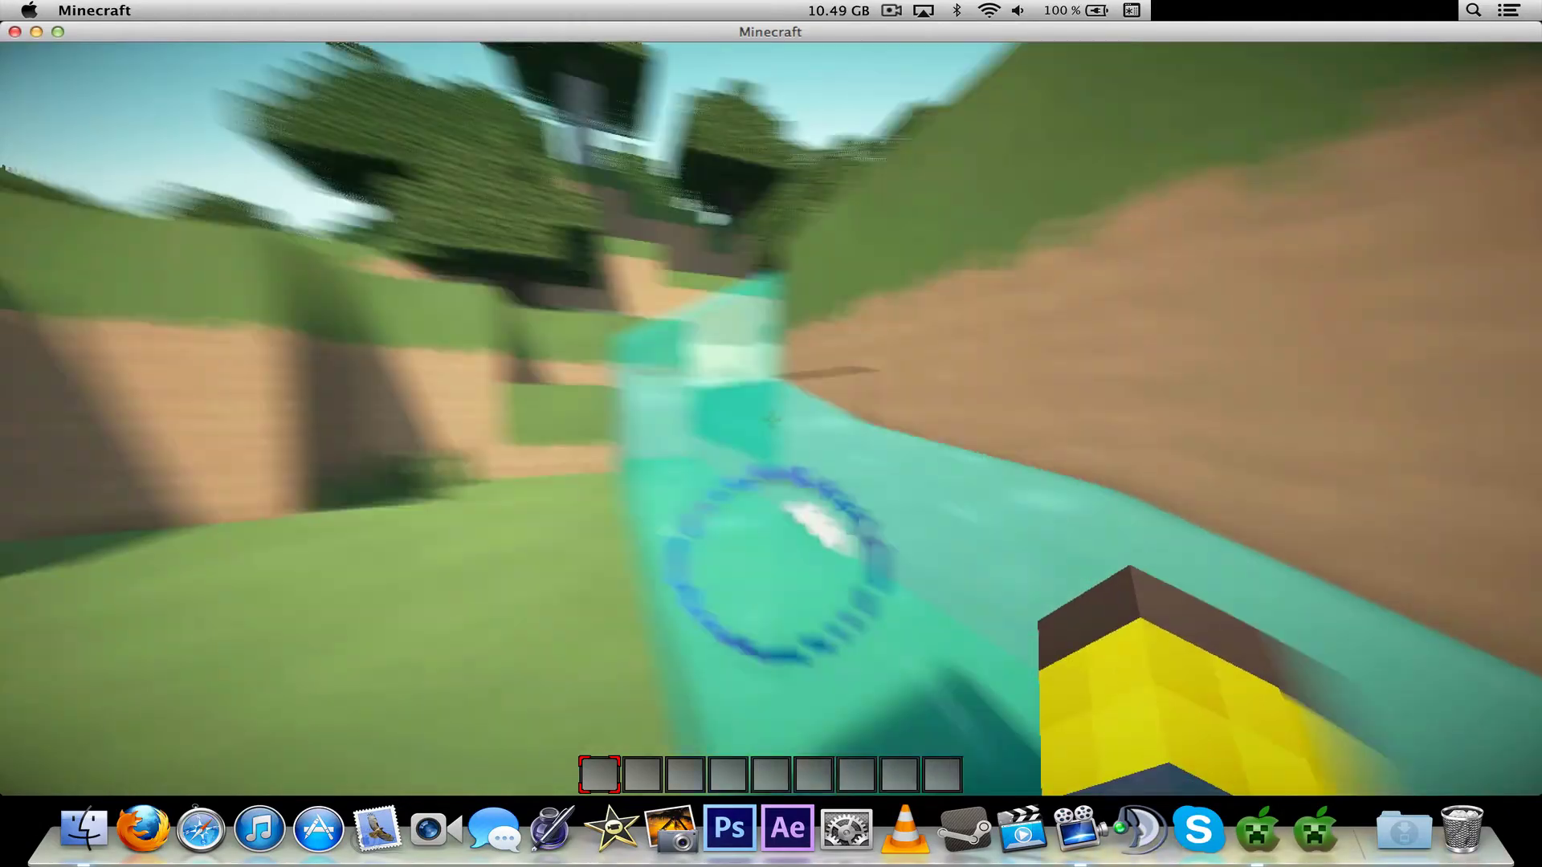
key("w")
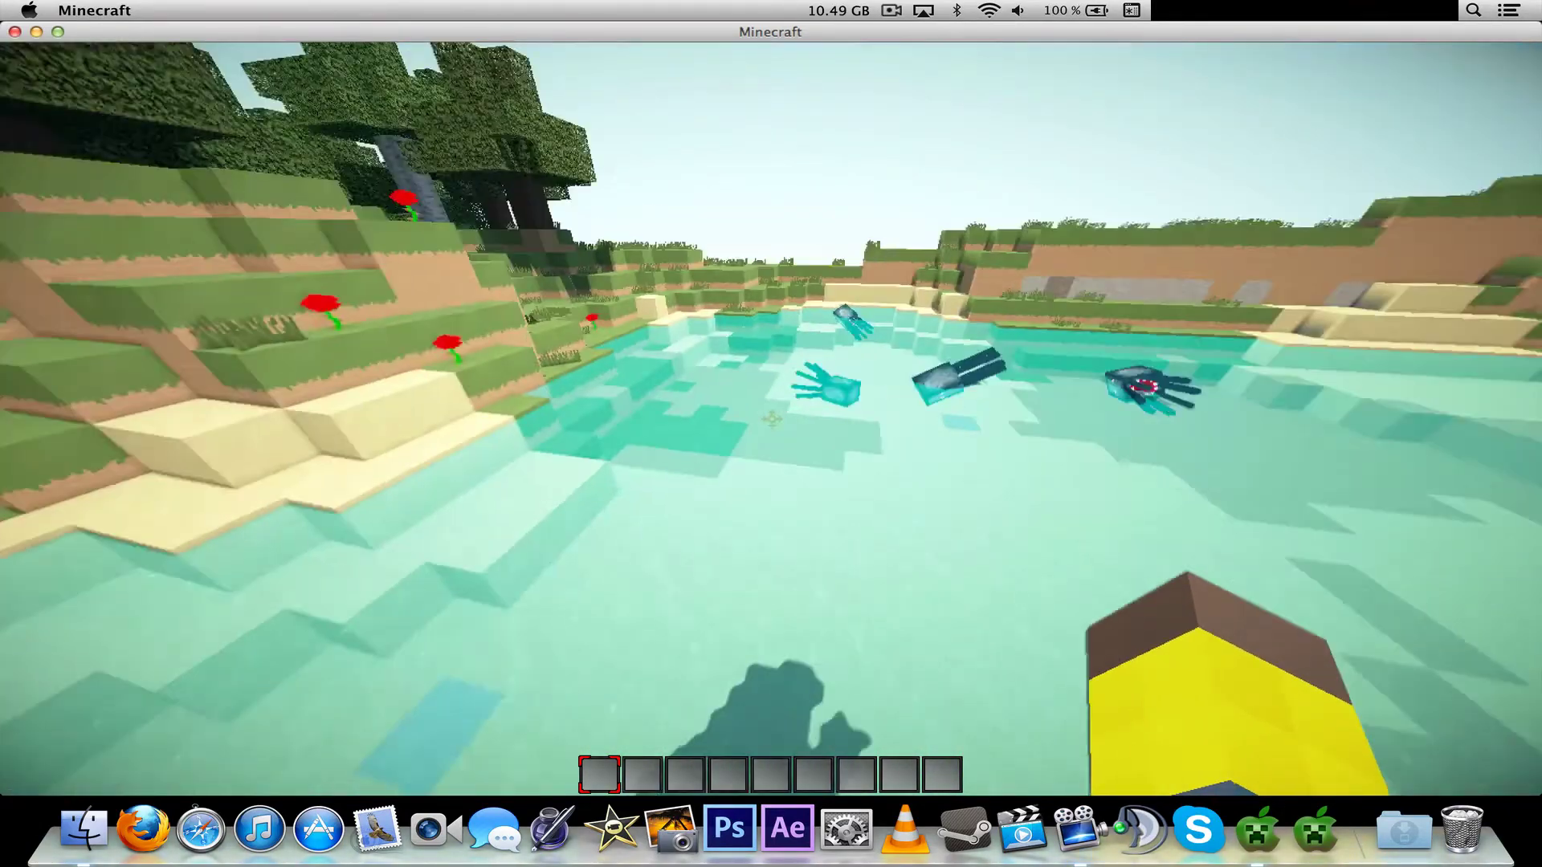
key("w")
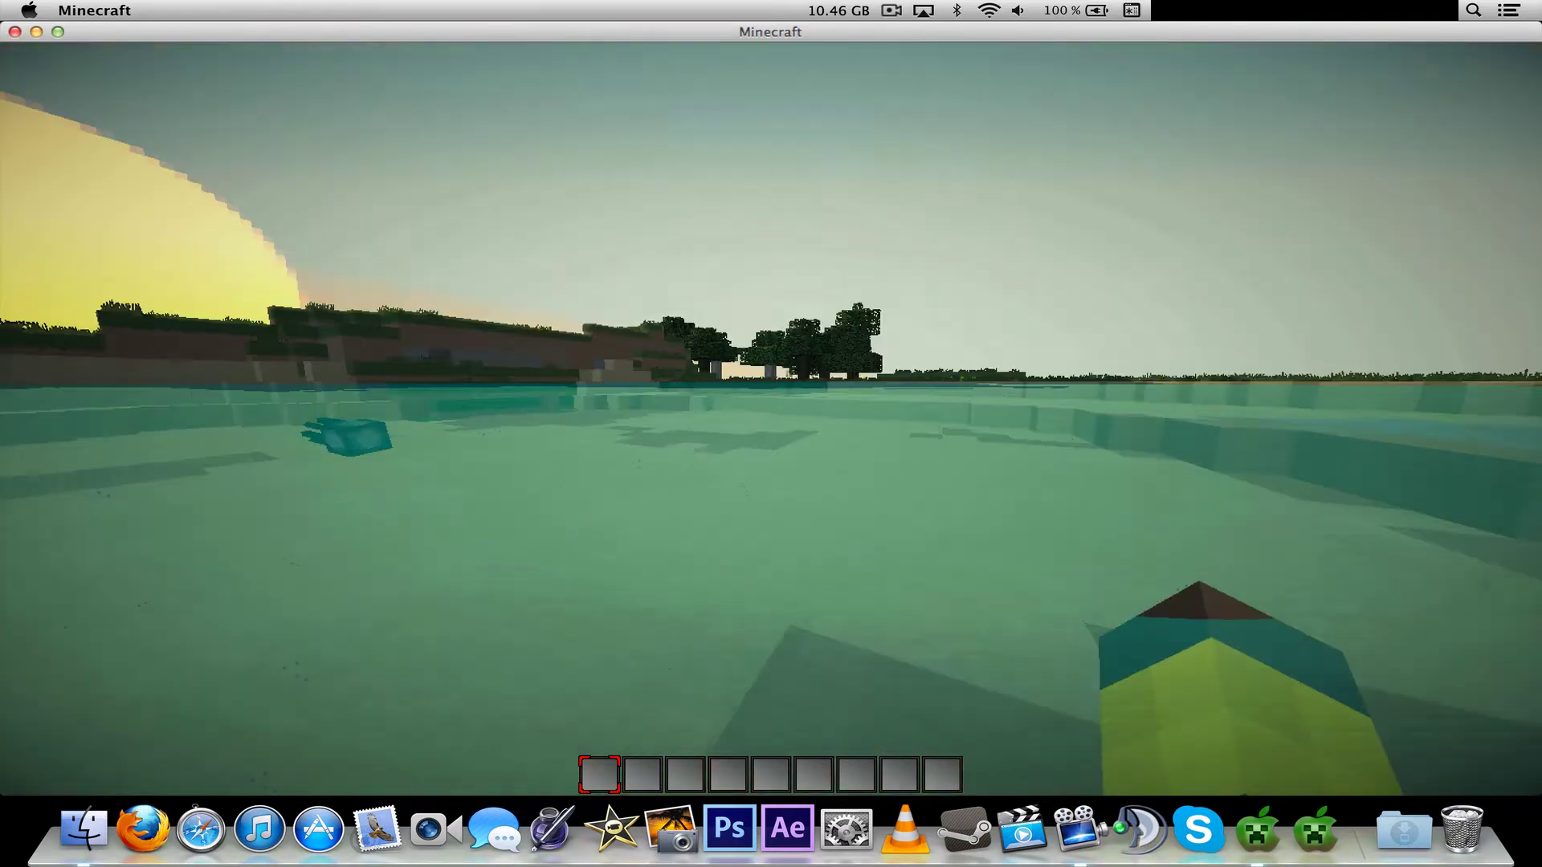
key("w")
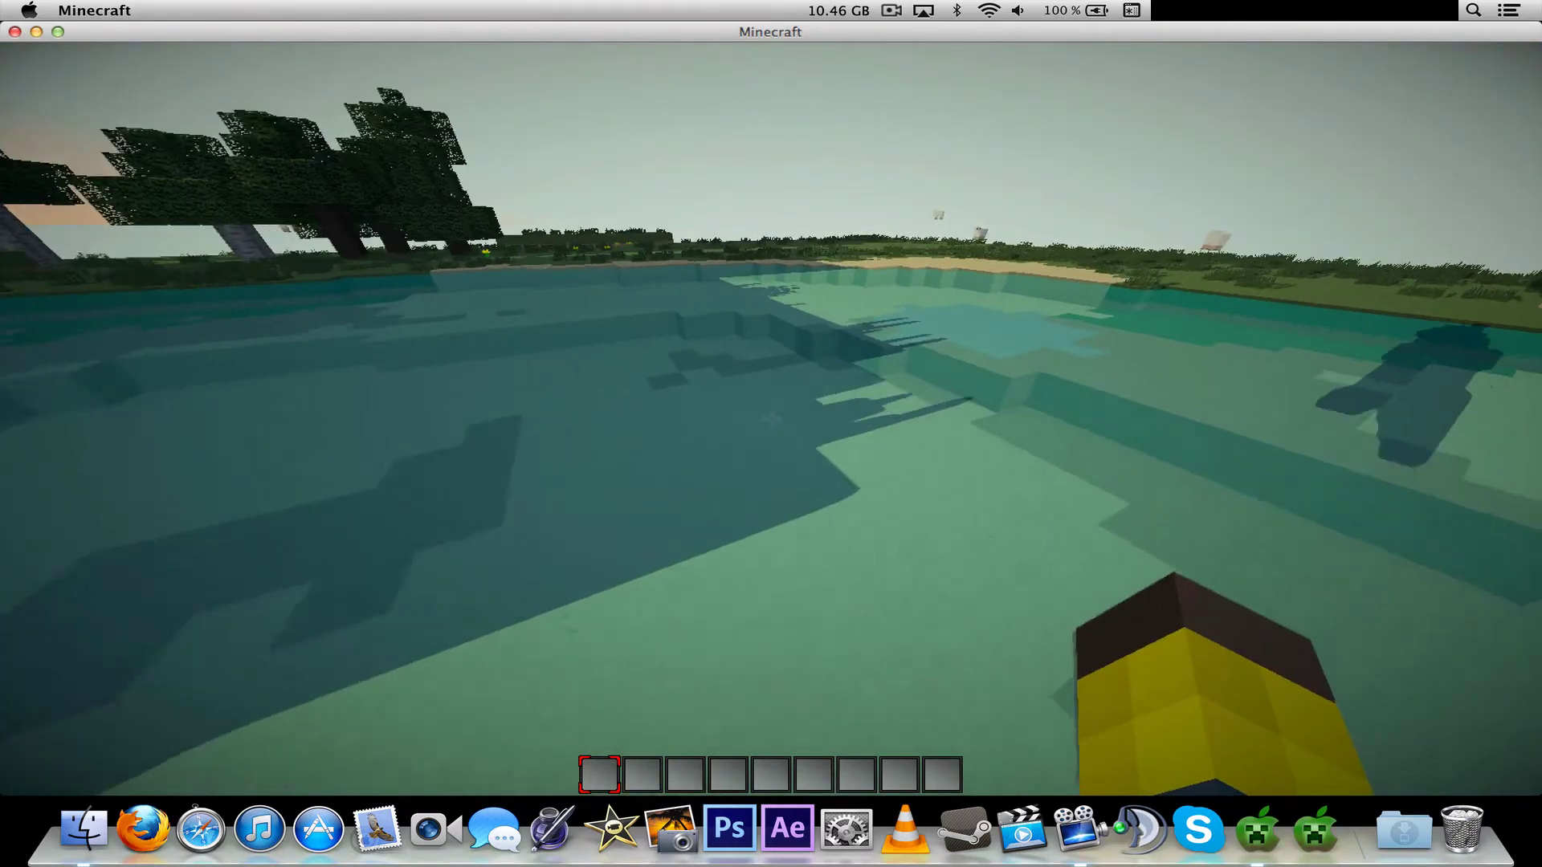
key("w")
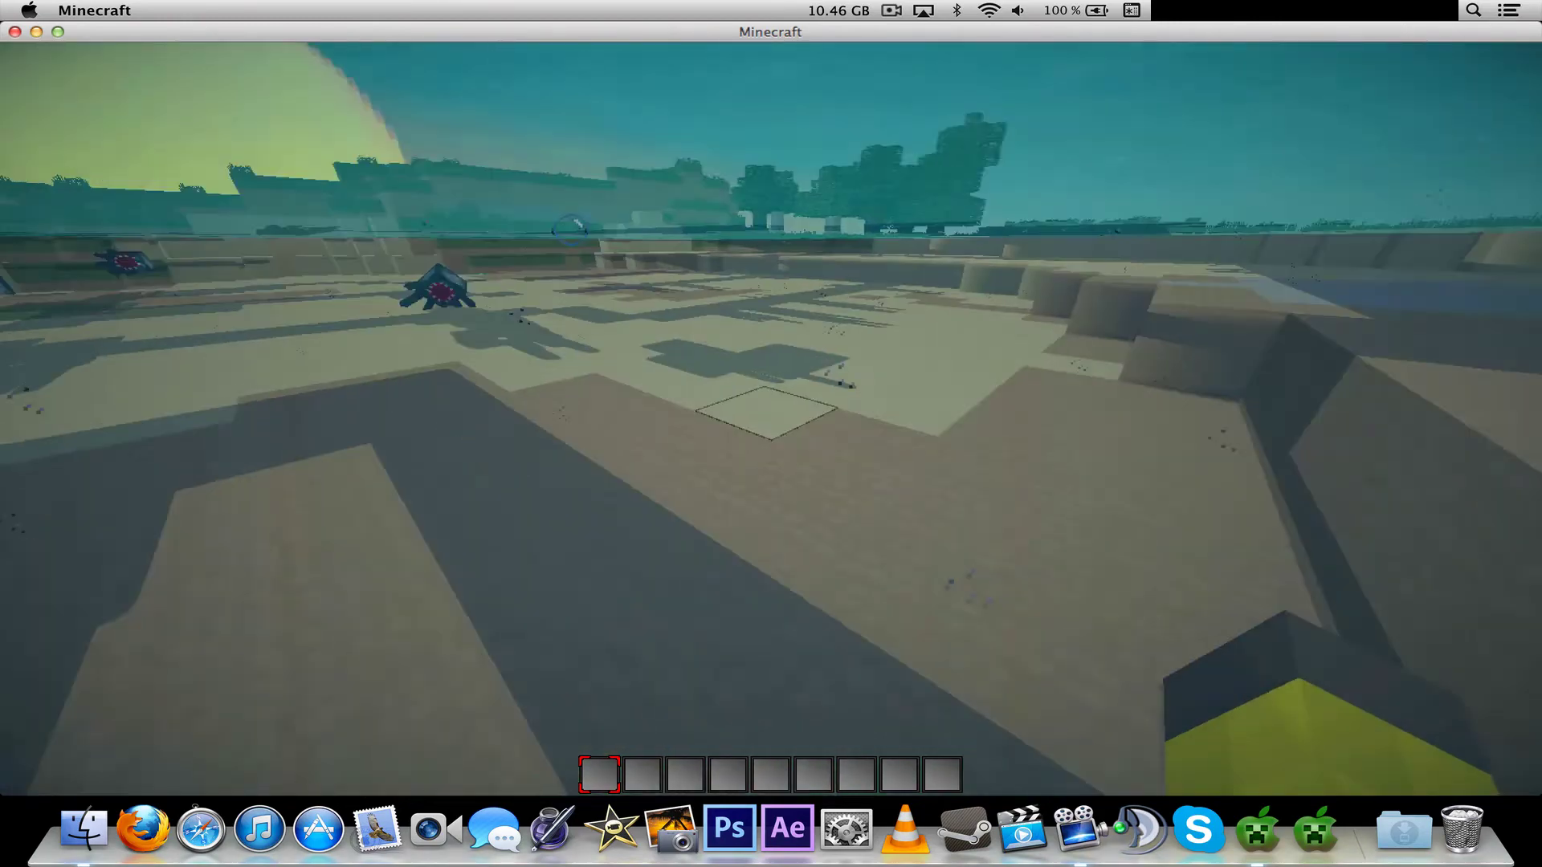
key("w")
key("space")
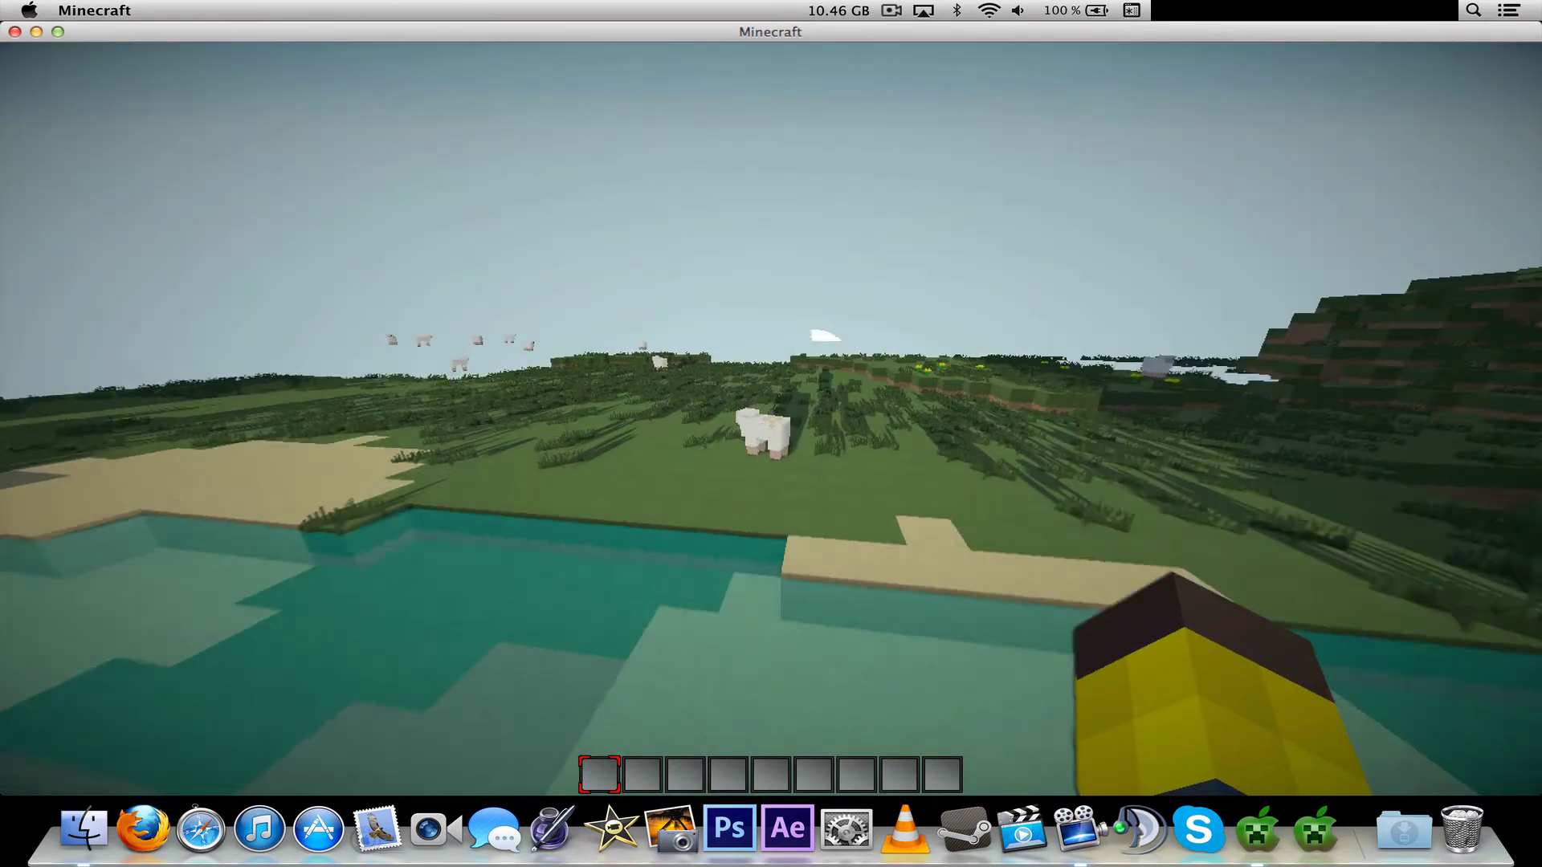
Step: Save and quit to the title screen, and change the active shaderpack in the shader options
key("Escape")
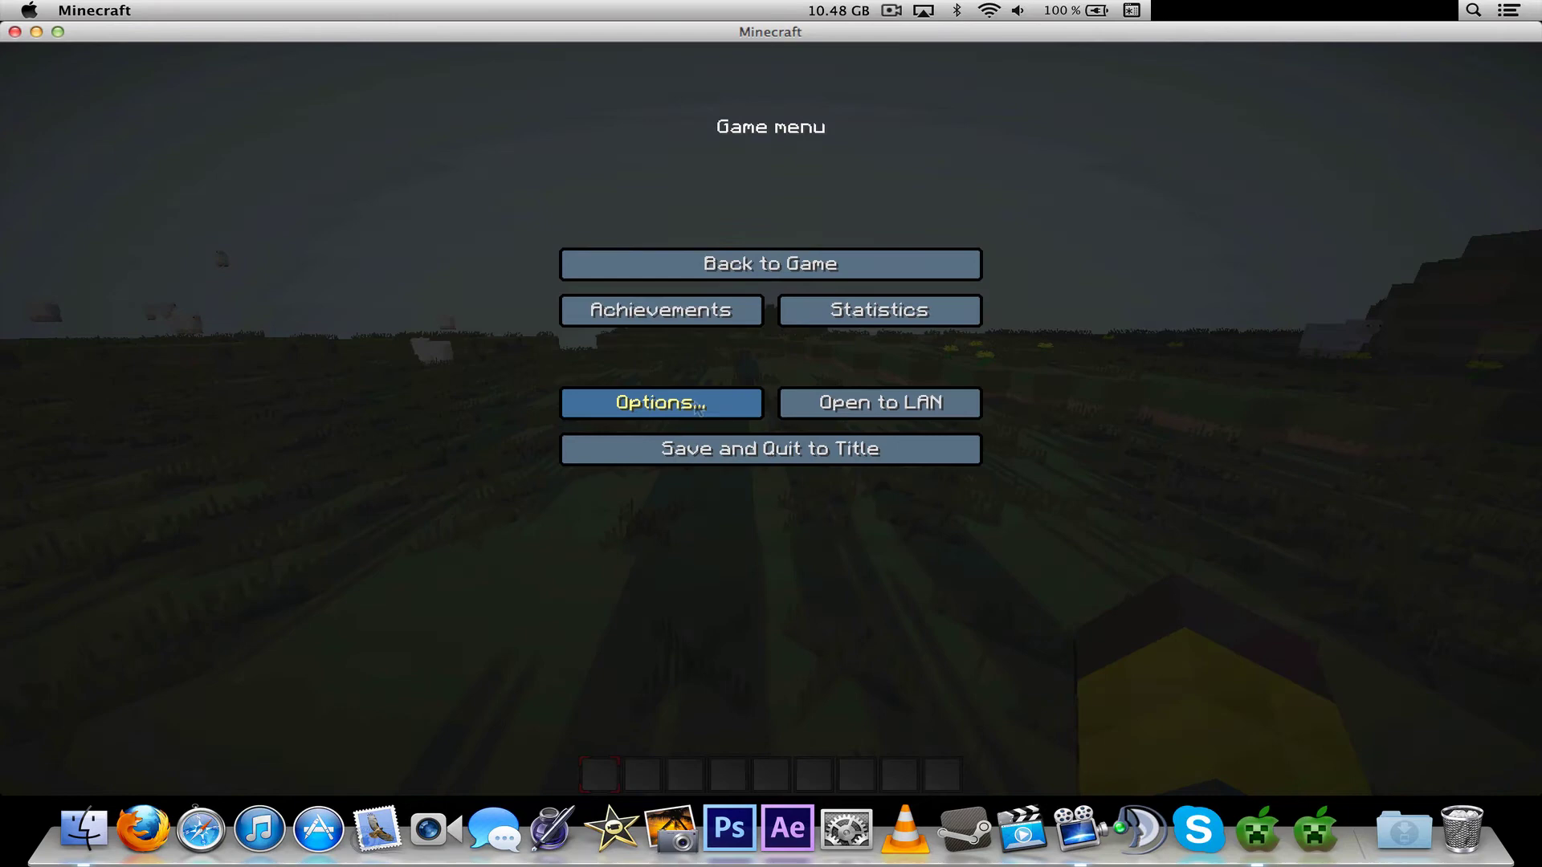
key("Escape")
key("Escape")
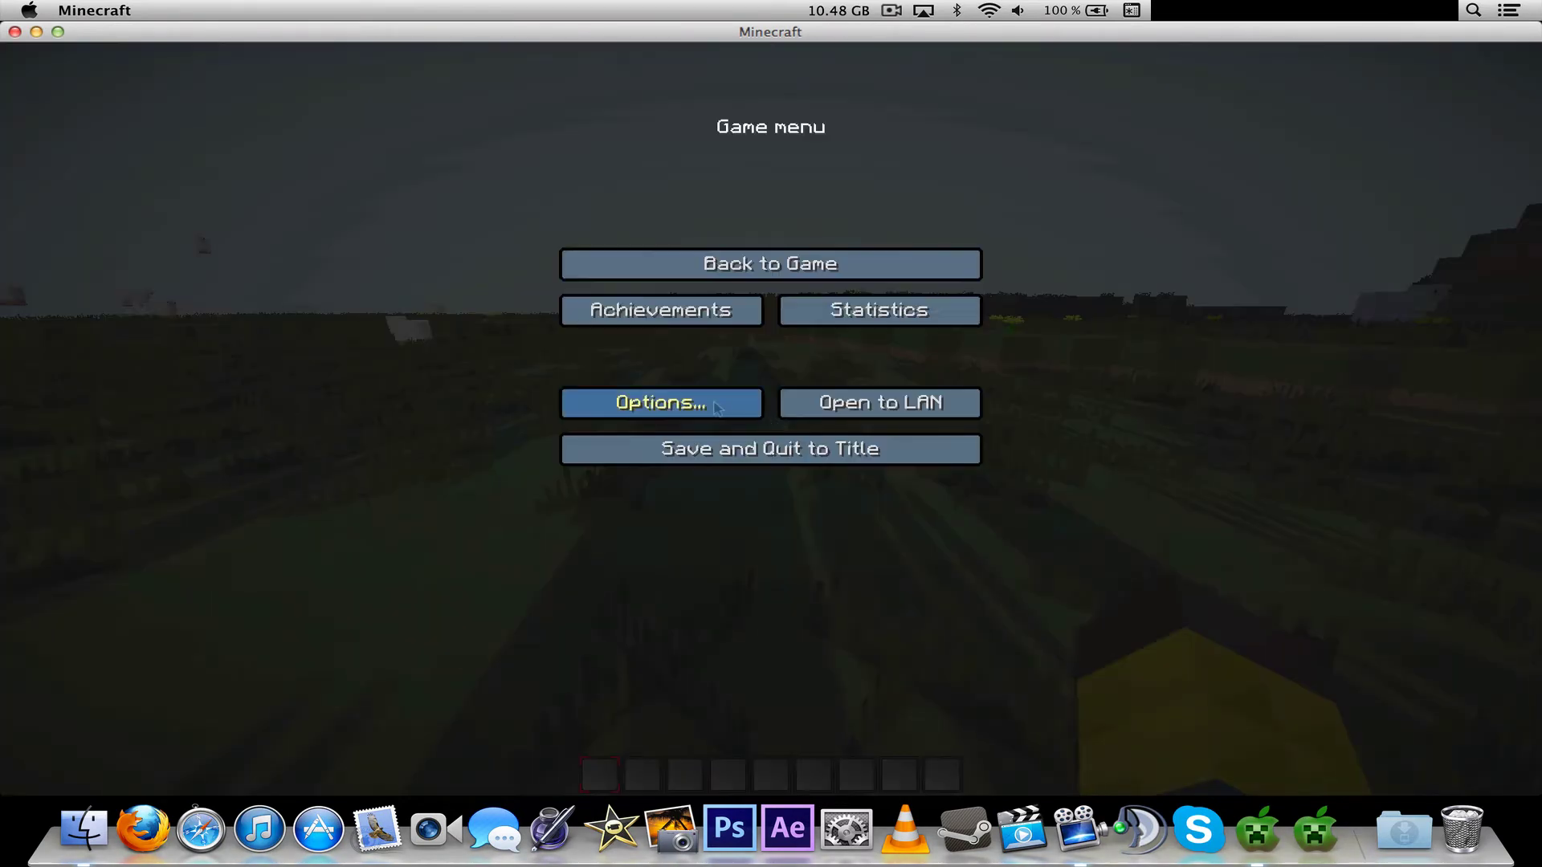
left_click(731, 447)
left_click(673, 496)
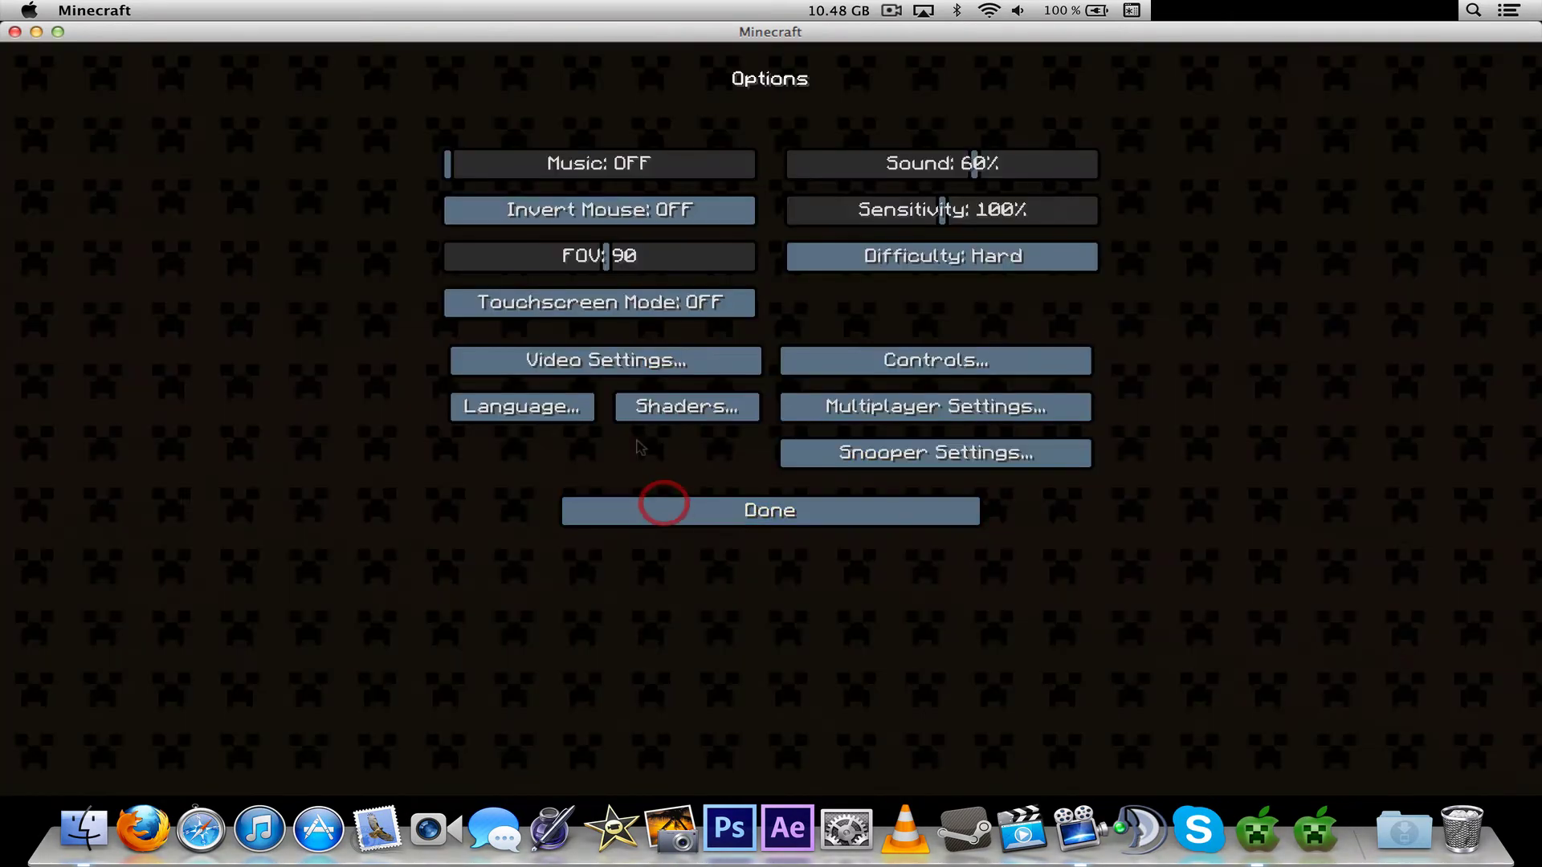
left_click(640, 411)
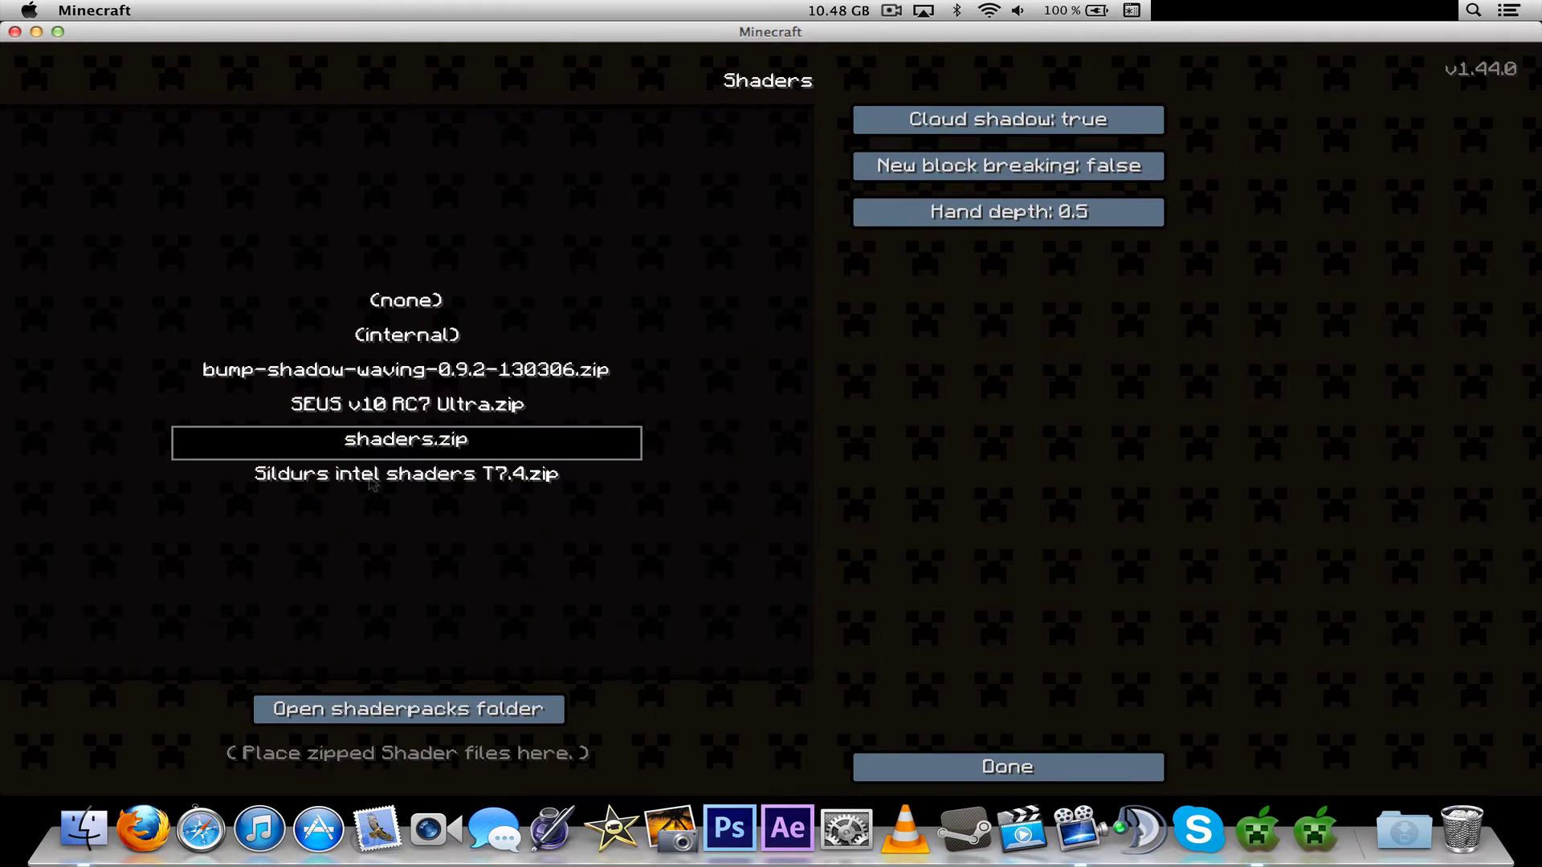
left_click(949, 768)
left_click(790, 510)
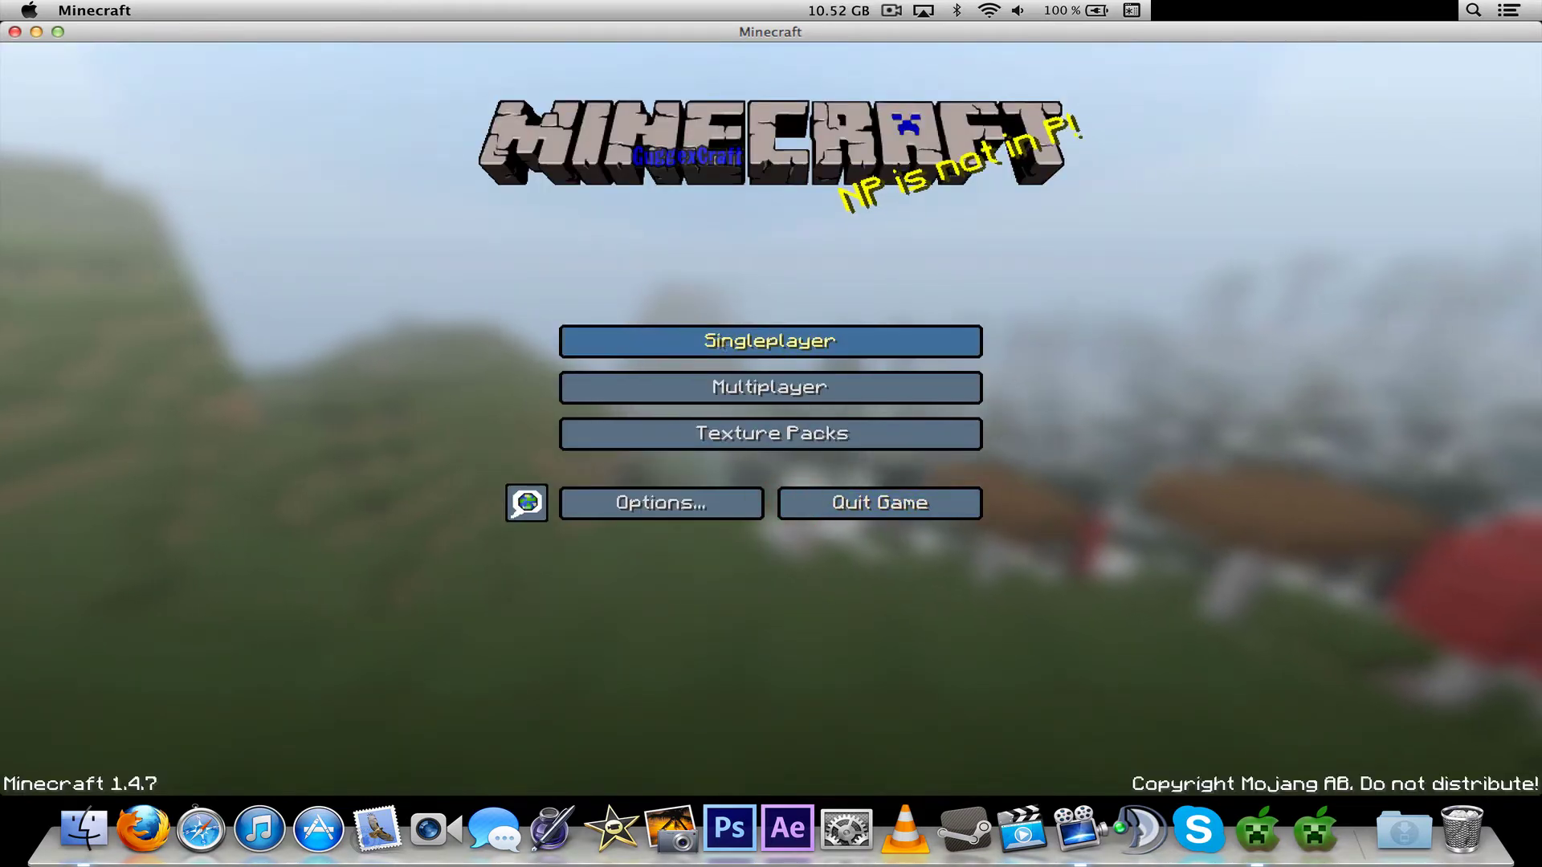
Step: Load the singleplayer world and move along the grassy lakeshore, examining the water colour, tree shadows and sunset
left_click(733, 338)
double_click(671, 148)
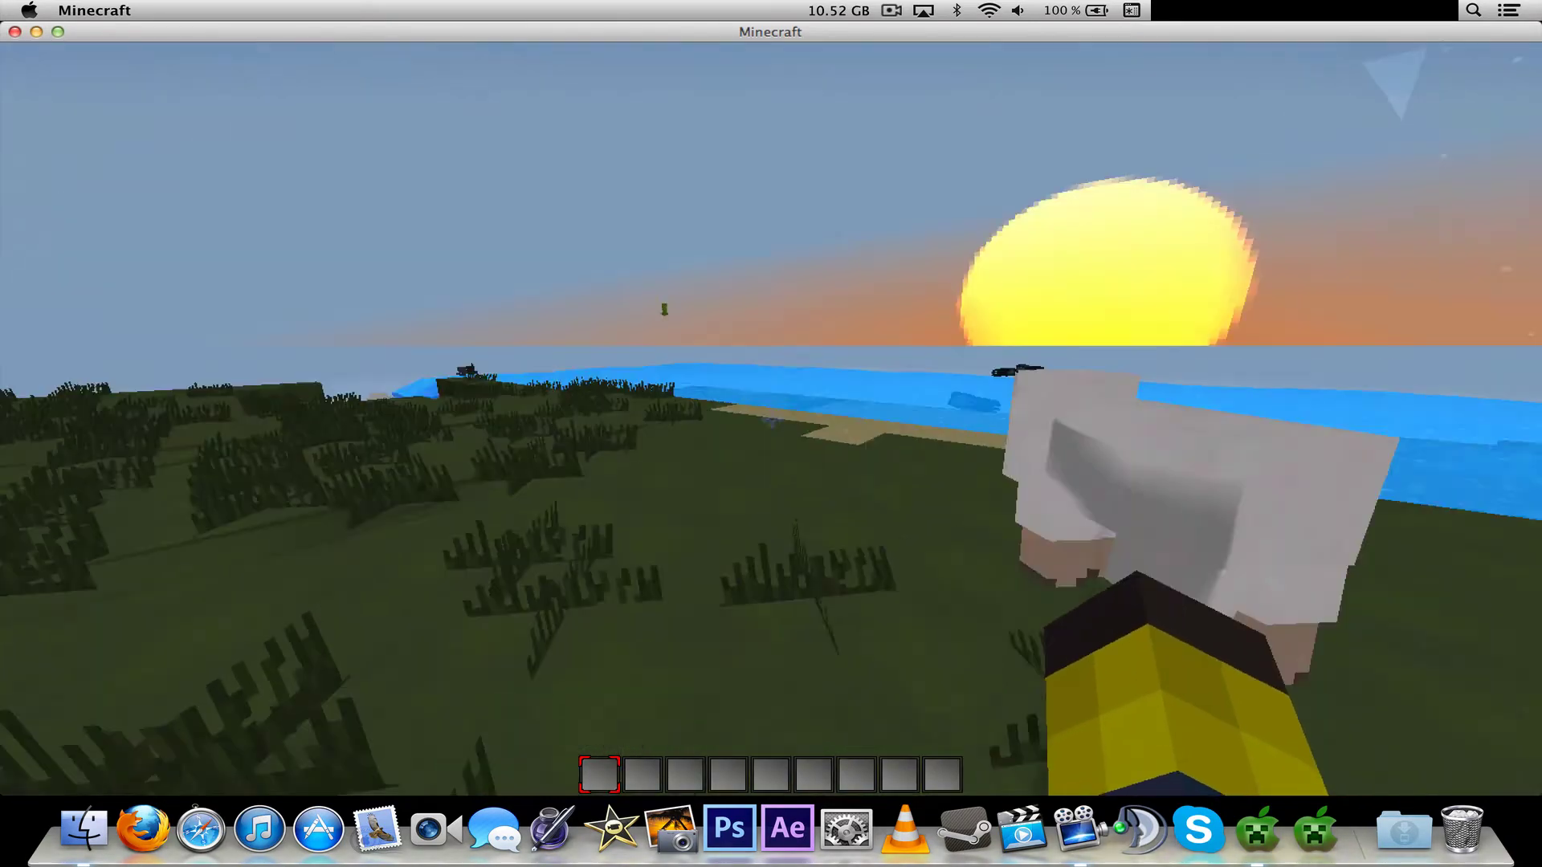
key("w")
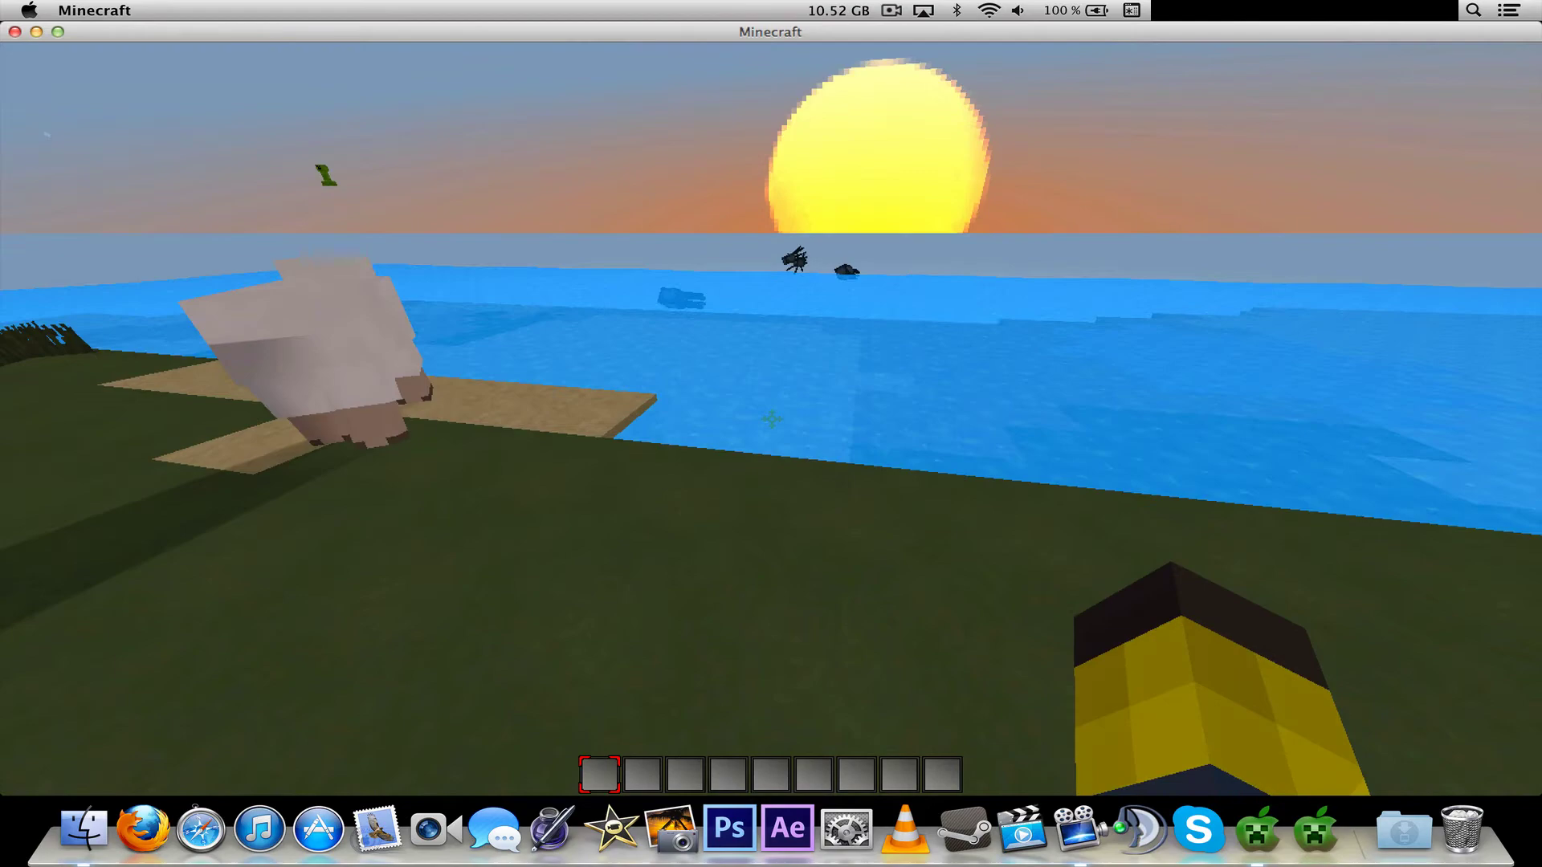
key("w")
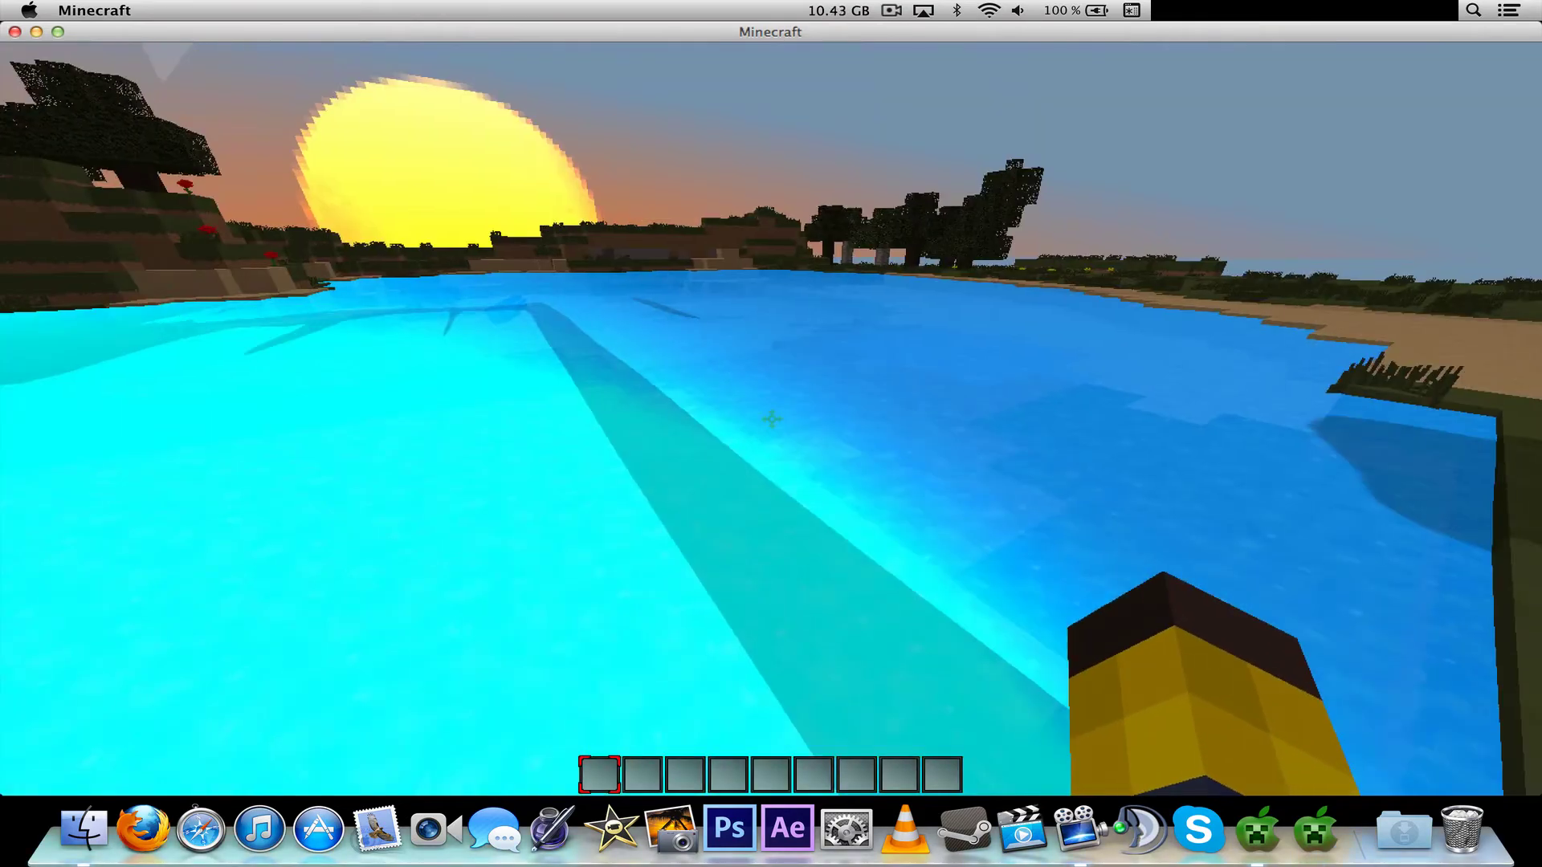
key("w")
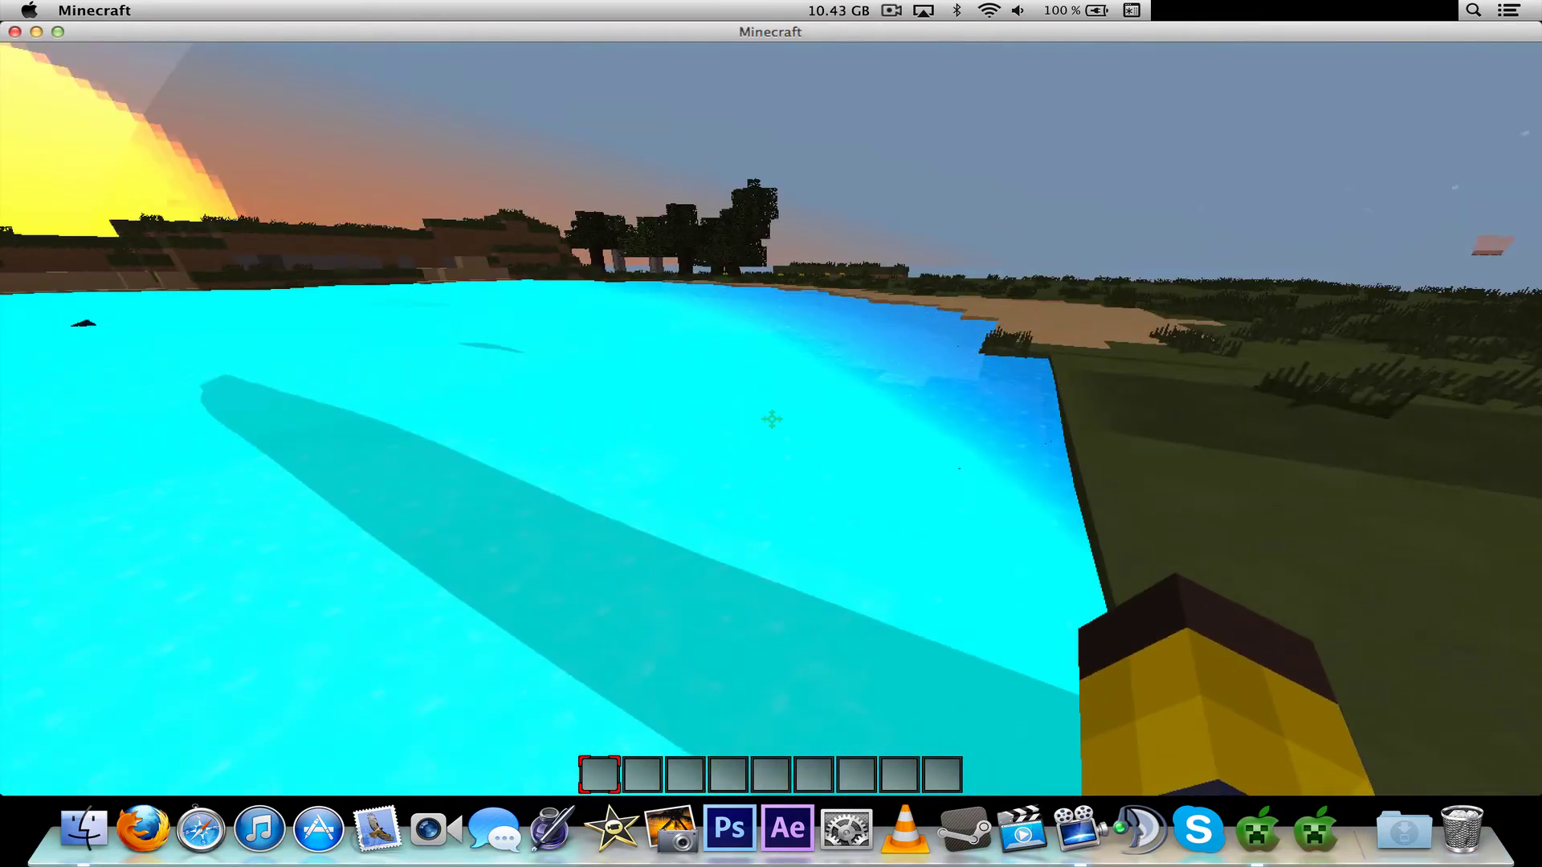
key("w")
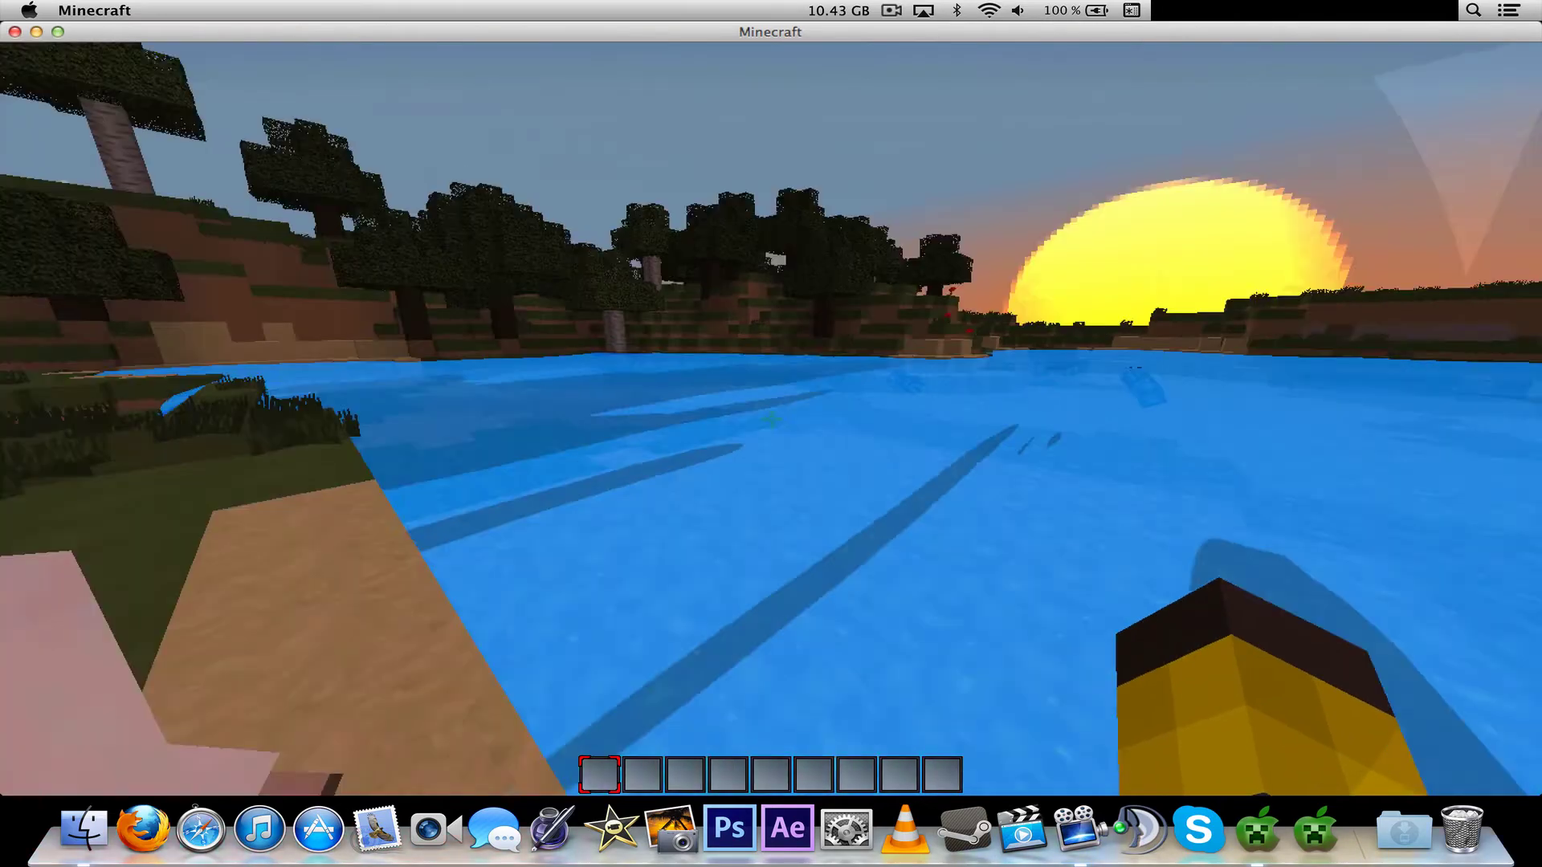
key("w")
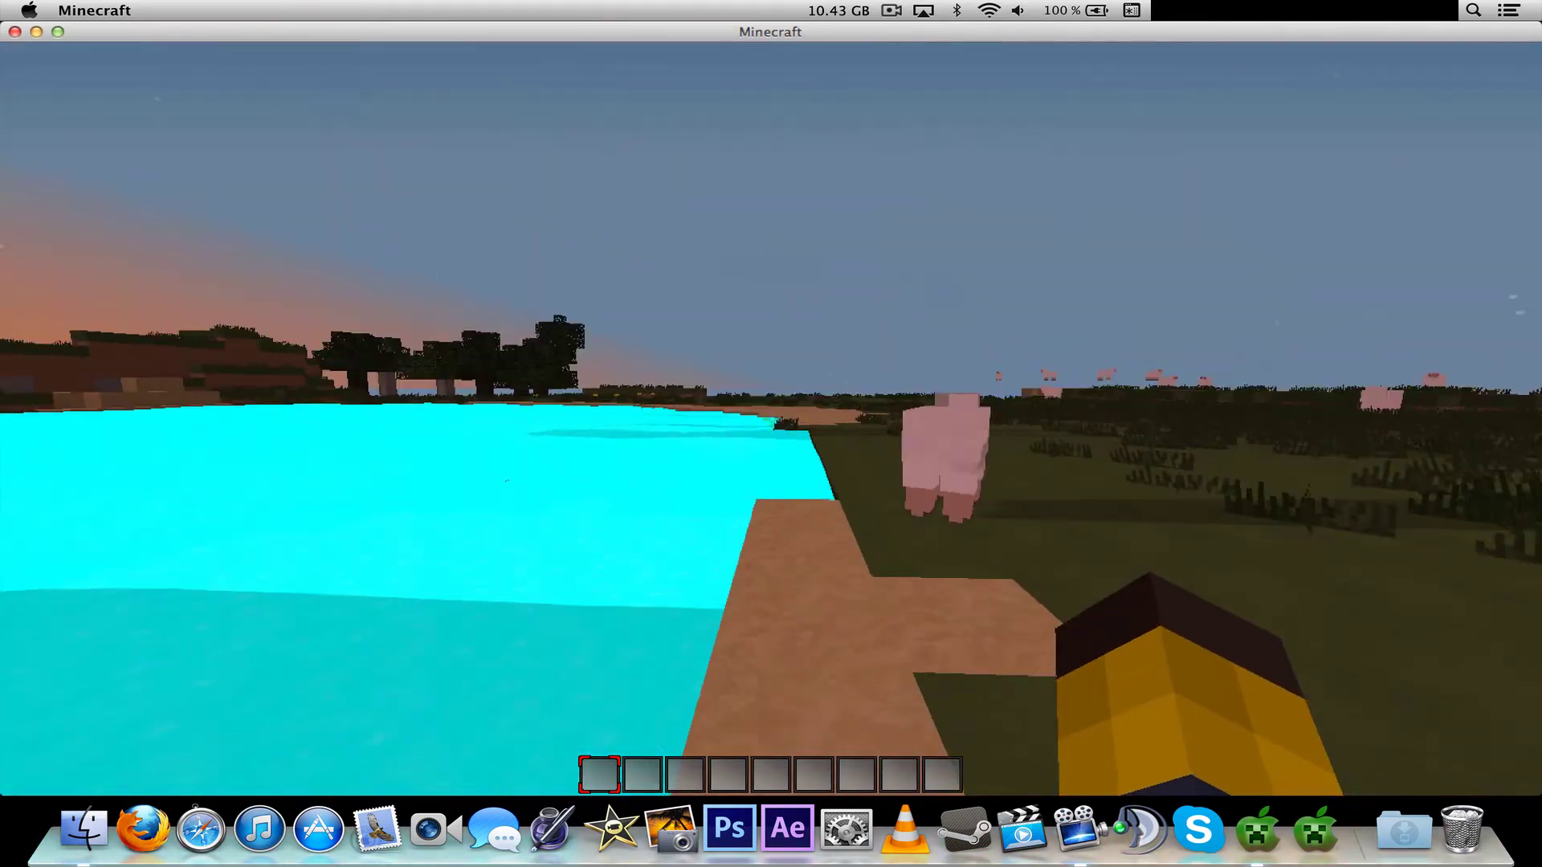
key("ctrl")
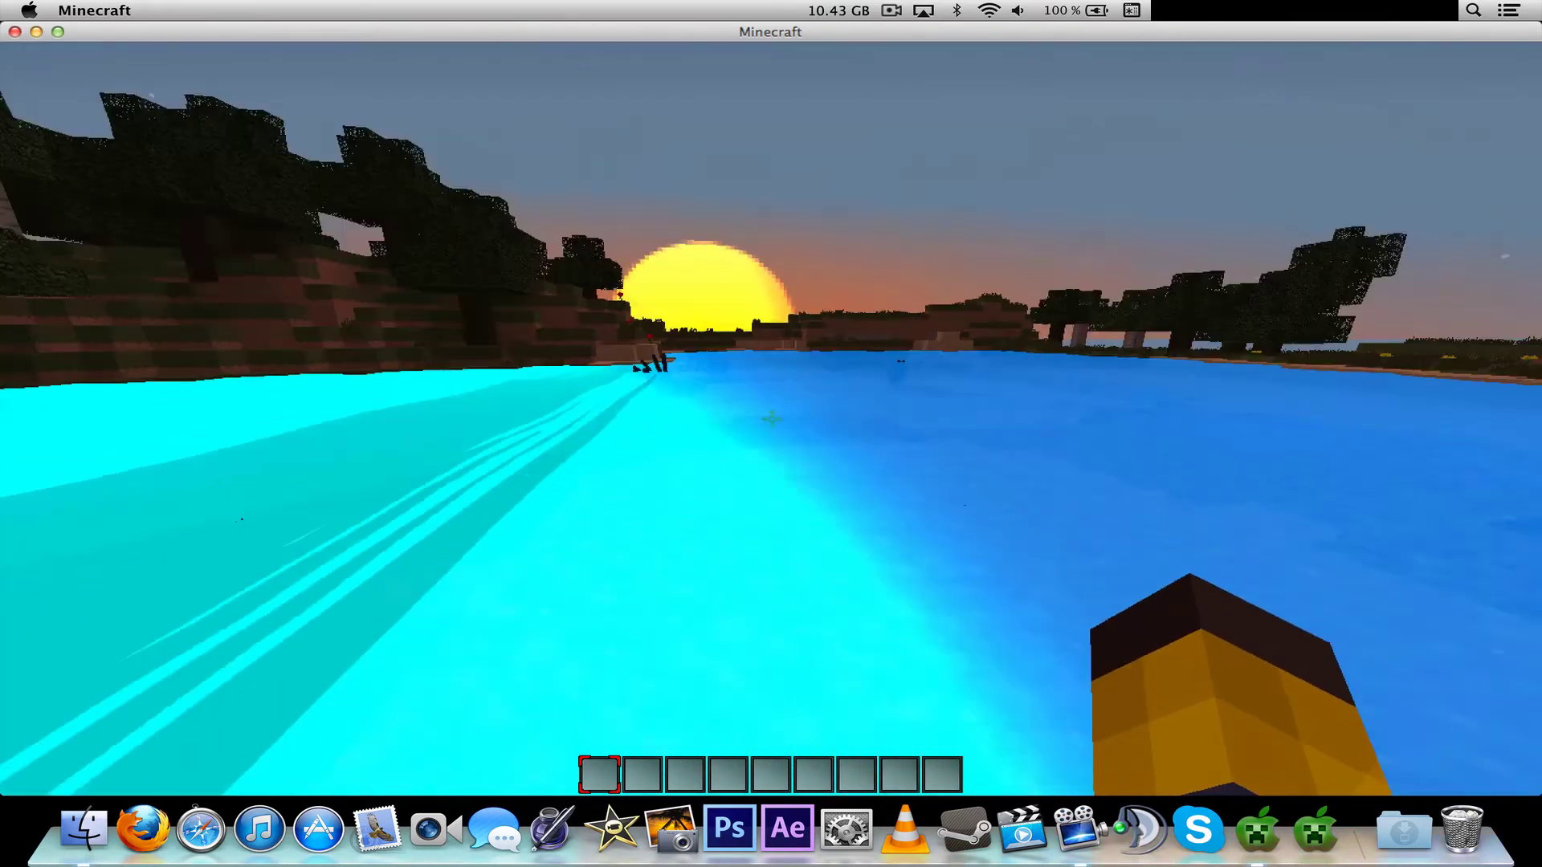
Step: Swim into the lake and examine the squids and the water above and below the surface, toggling the third-person view
key("ctrl")
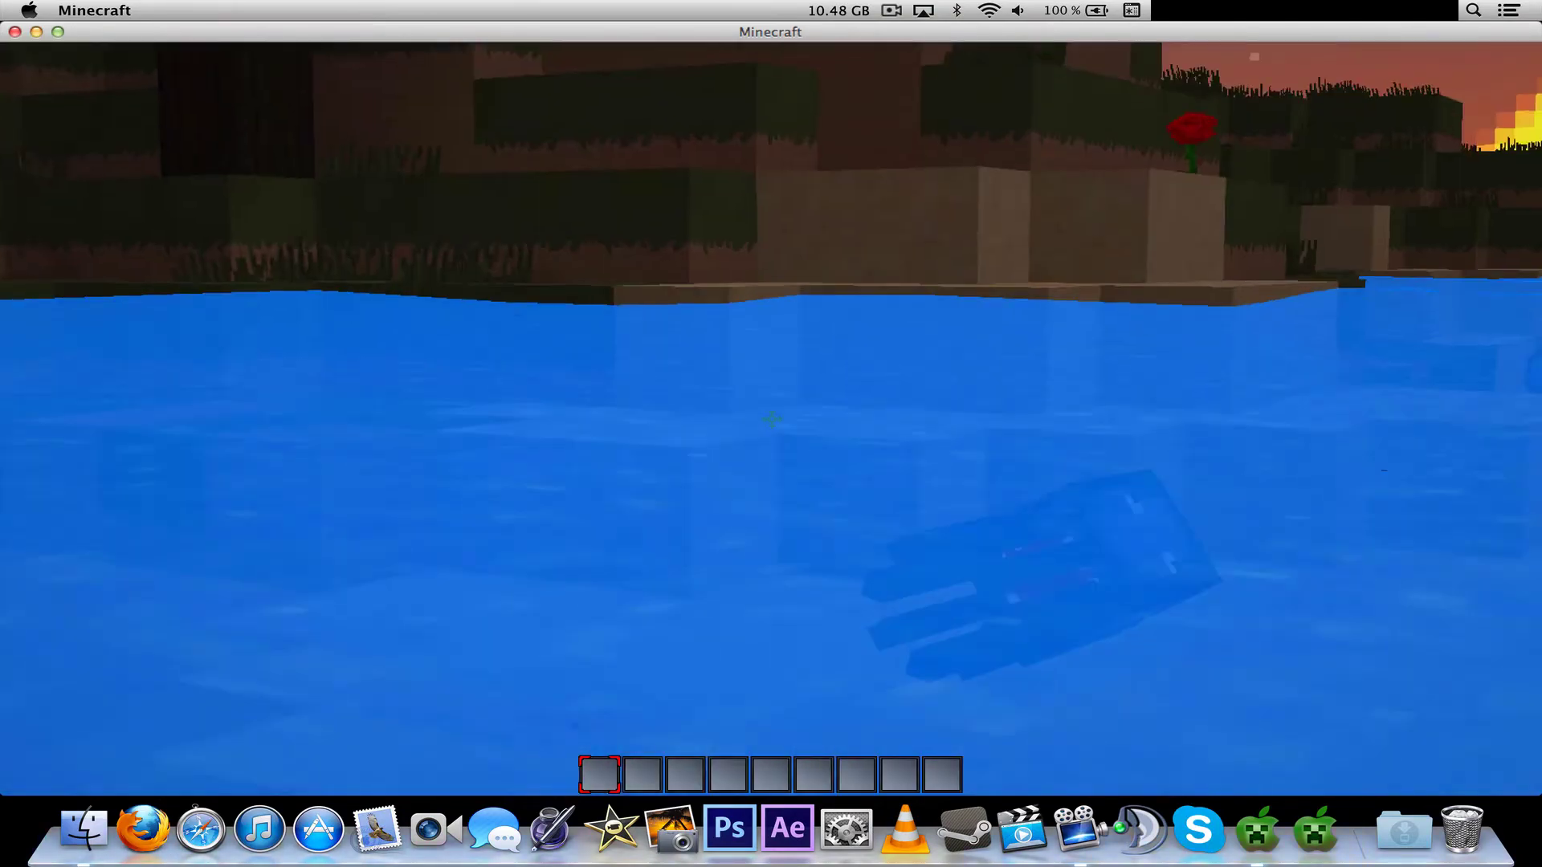
key("space")
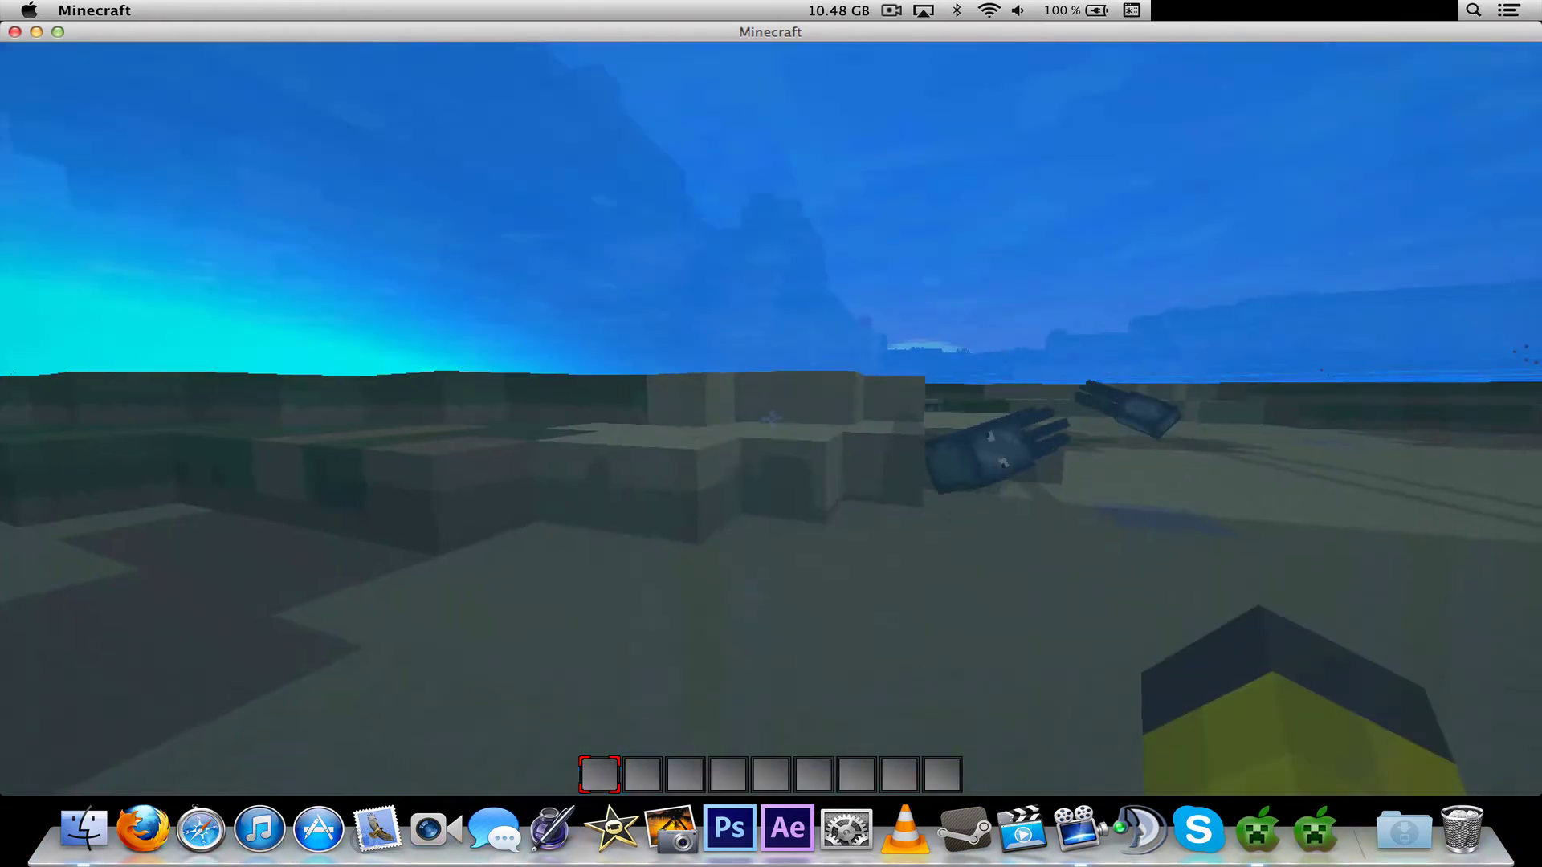
key("F5")
key("space")
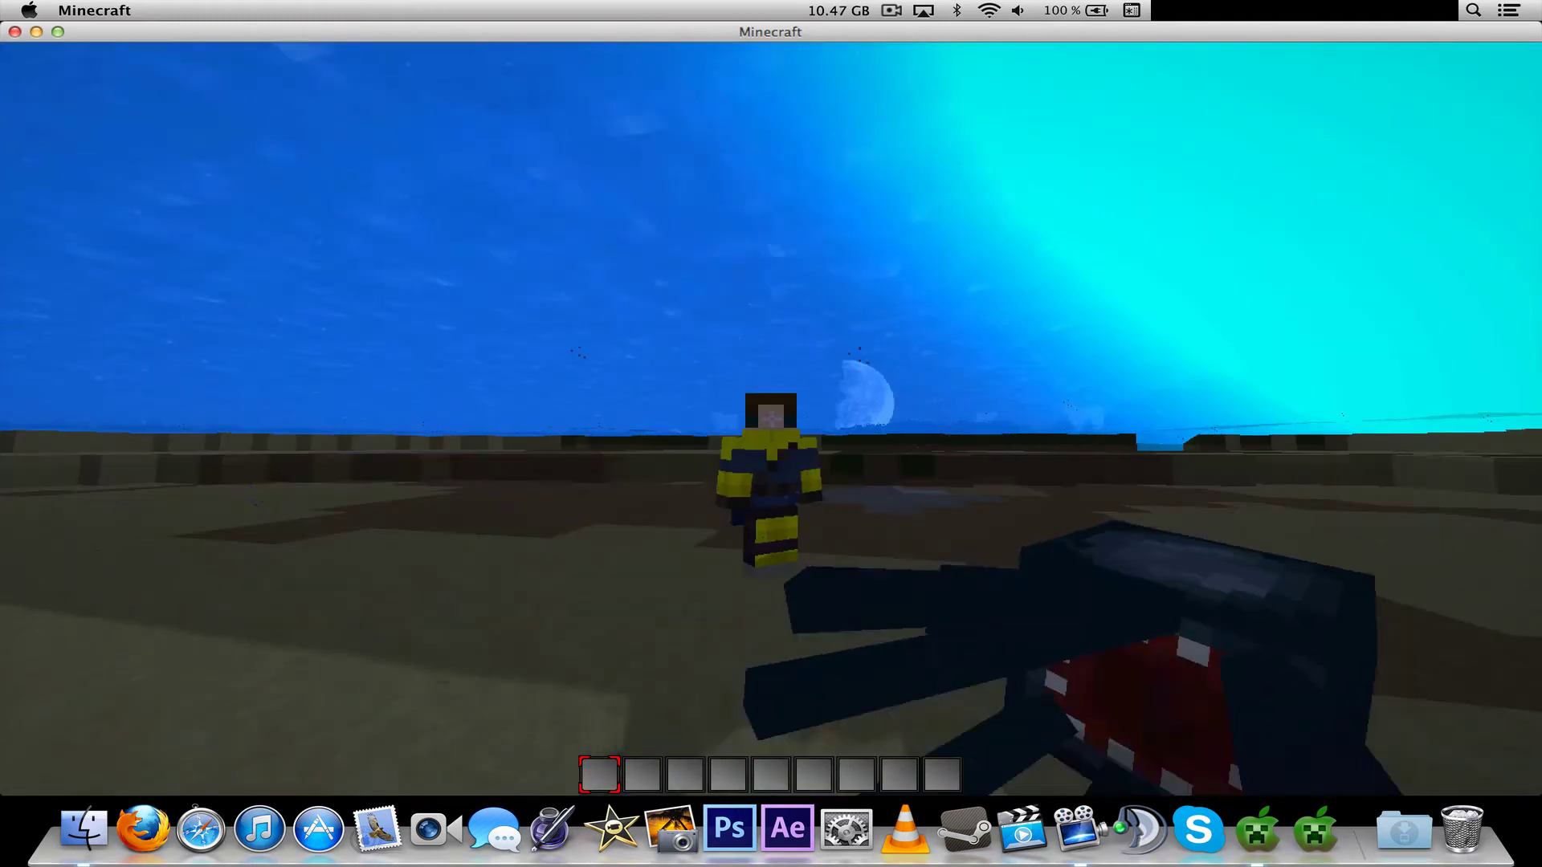
key("F5")
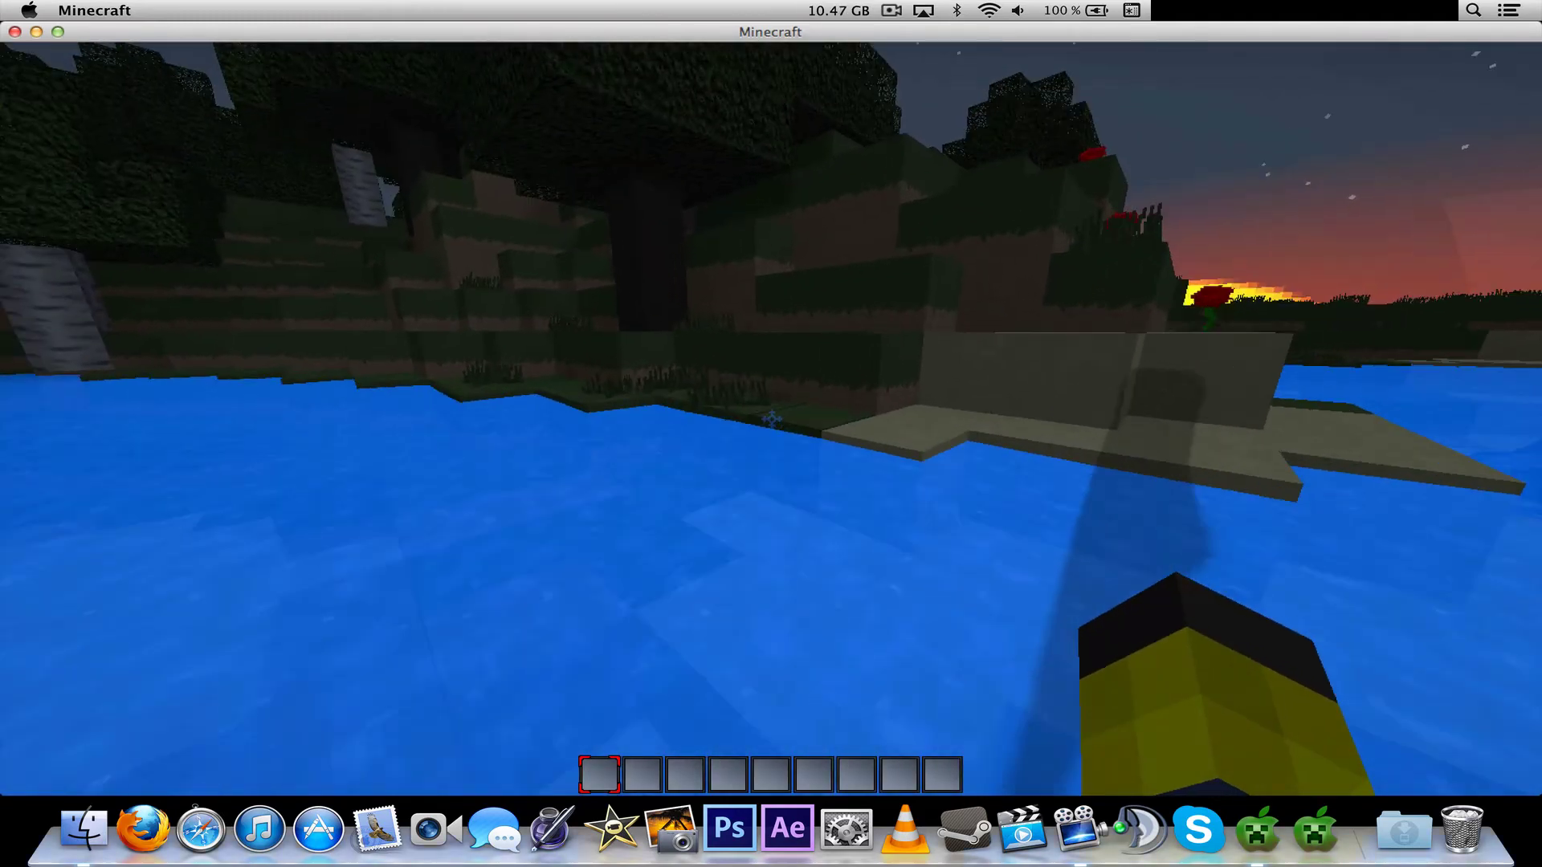
Step: Climb out of the lake past the roses onto the wooded bank, and check the frame rate on the debug screen
key("ctrl")
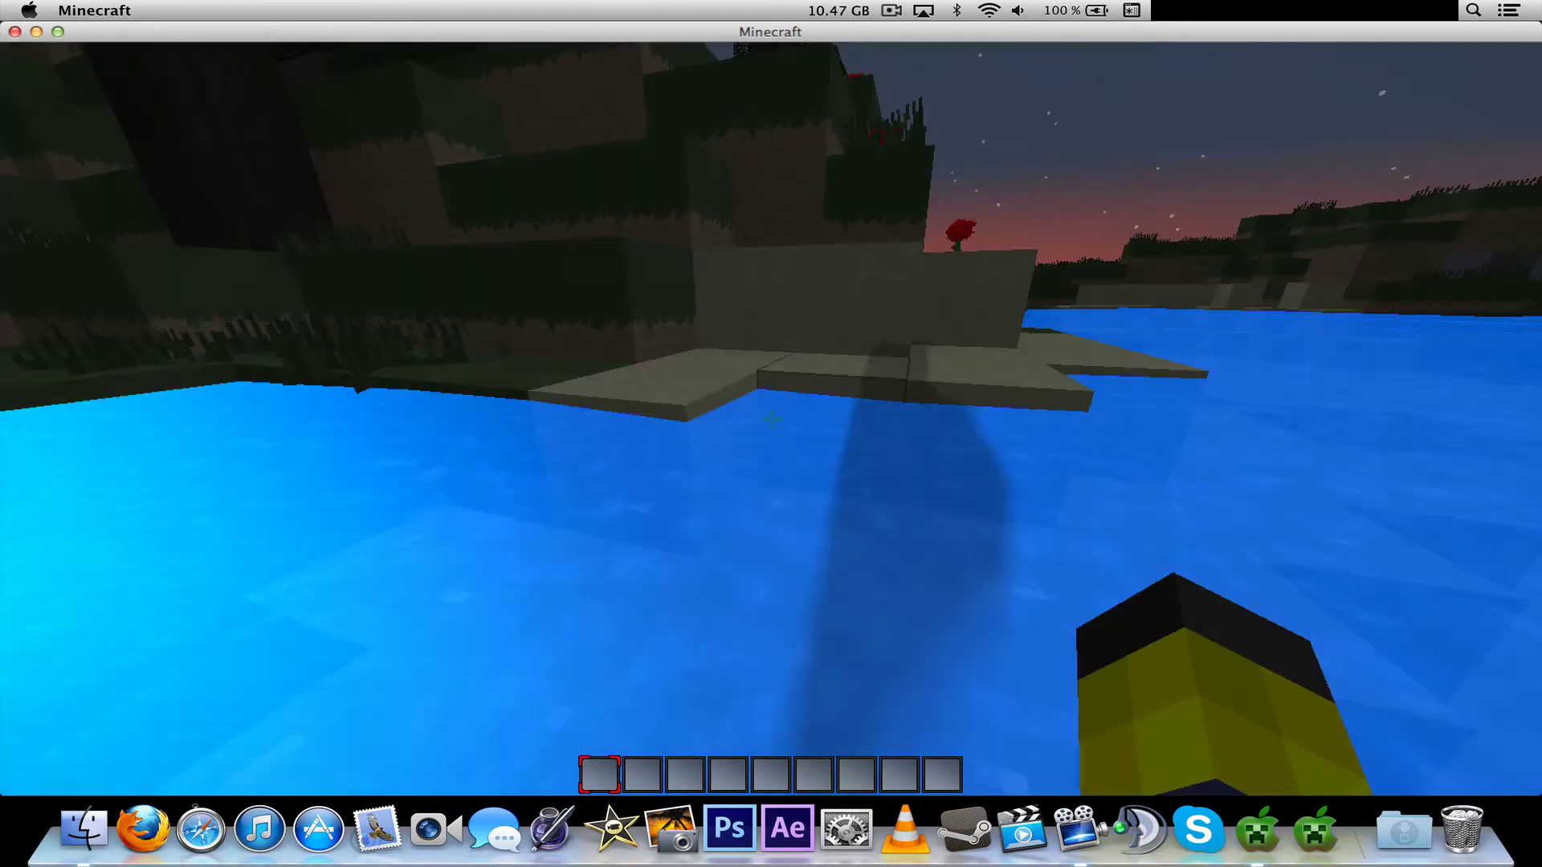
key("w")
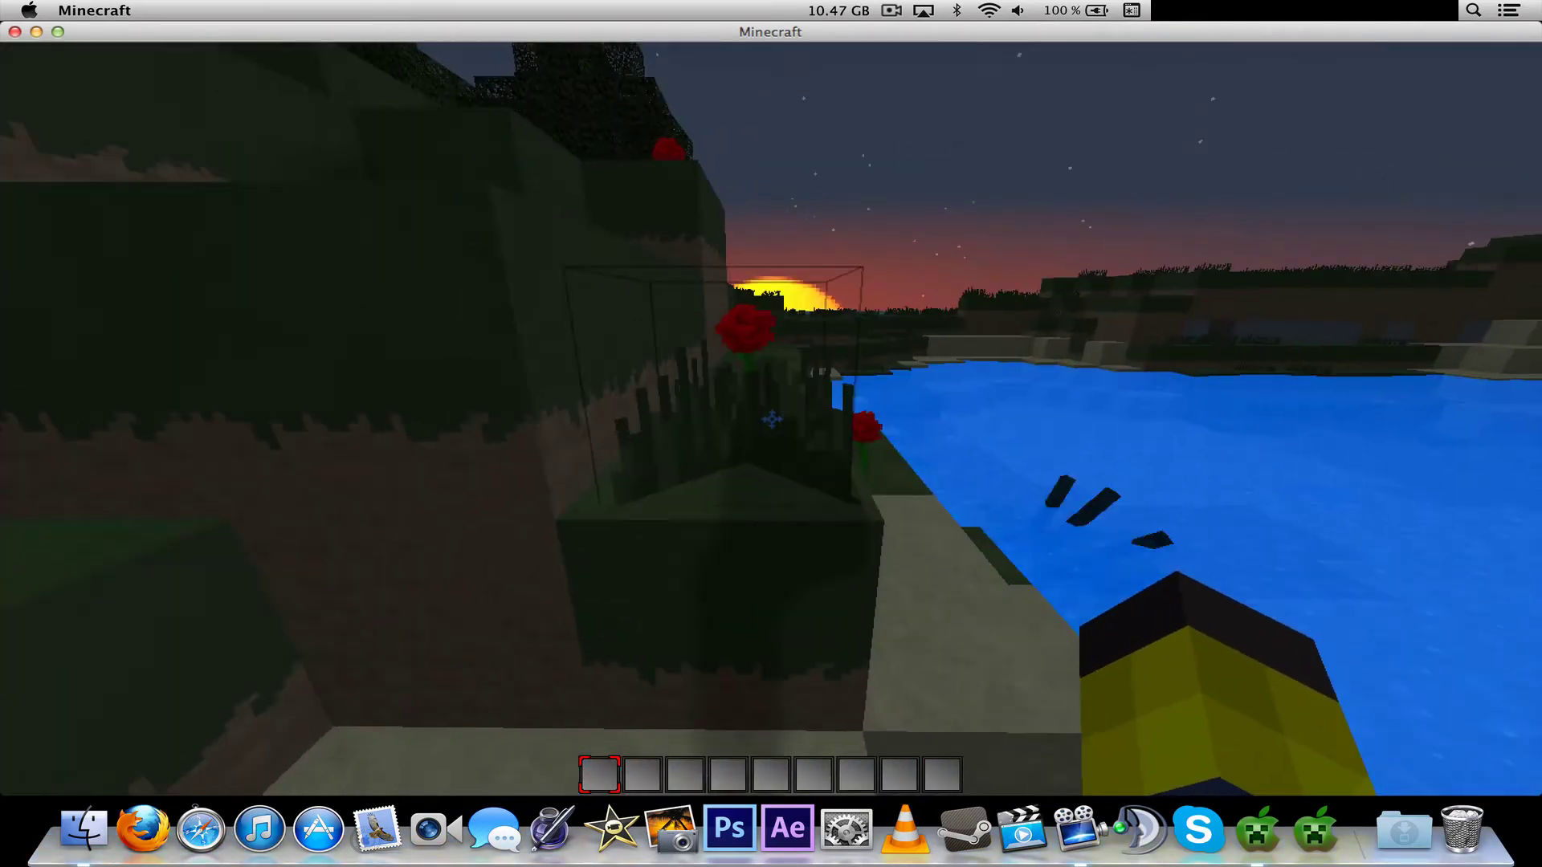
key("ctrl")
key("ctrl")
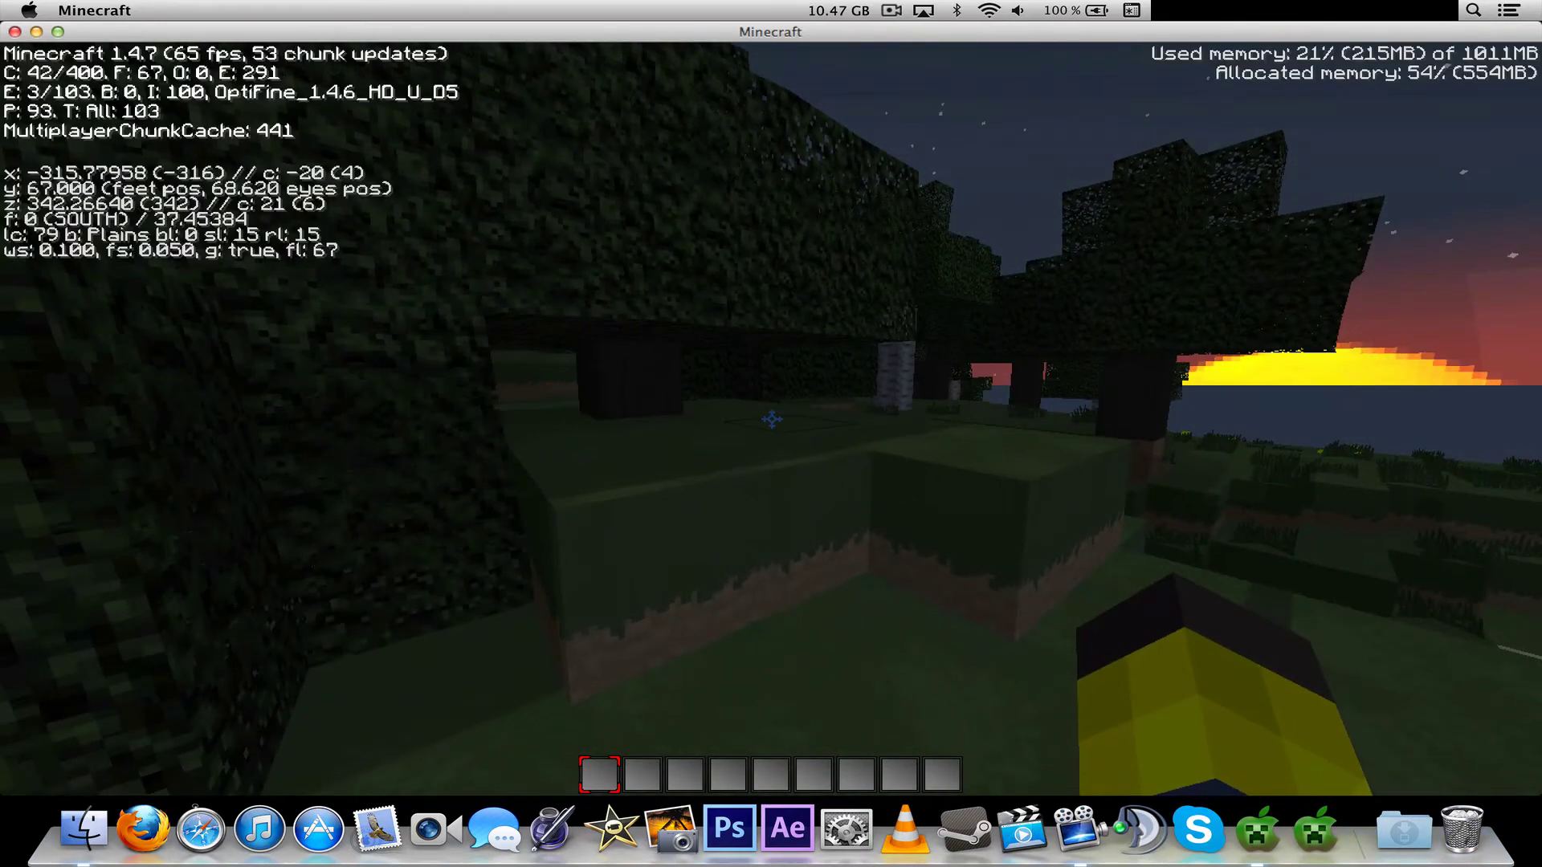
key("F3")
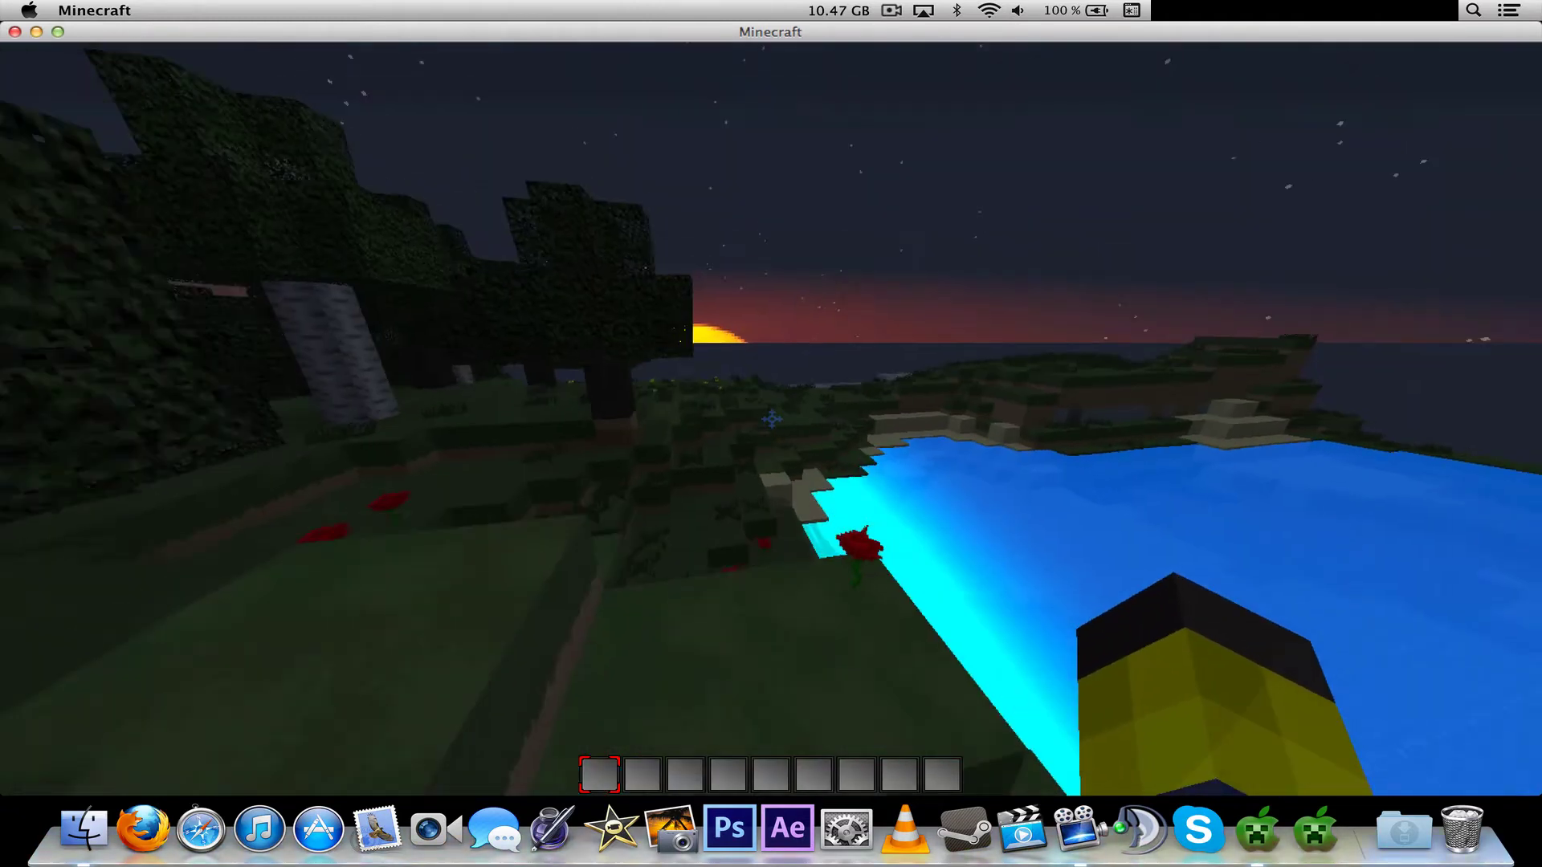
Step: Examine the rose on the lakeside ledge up close and zoomed in, along with its surroundings at dusk
key("w")
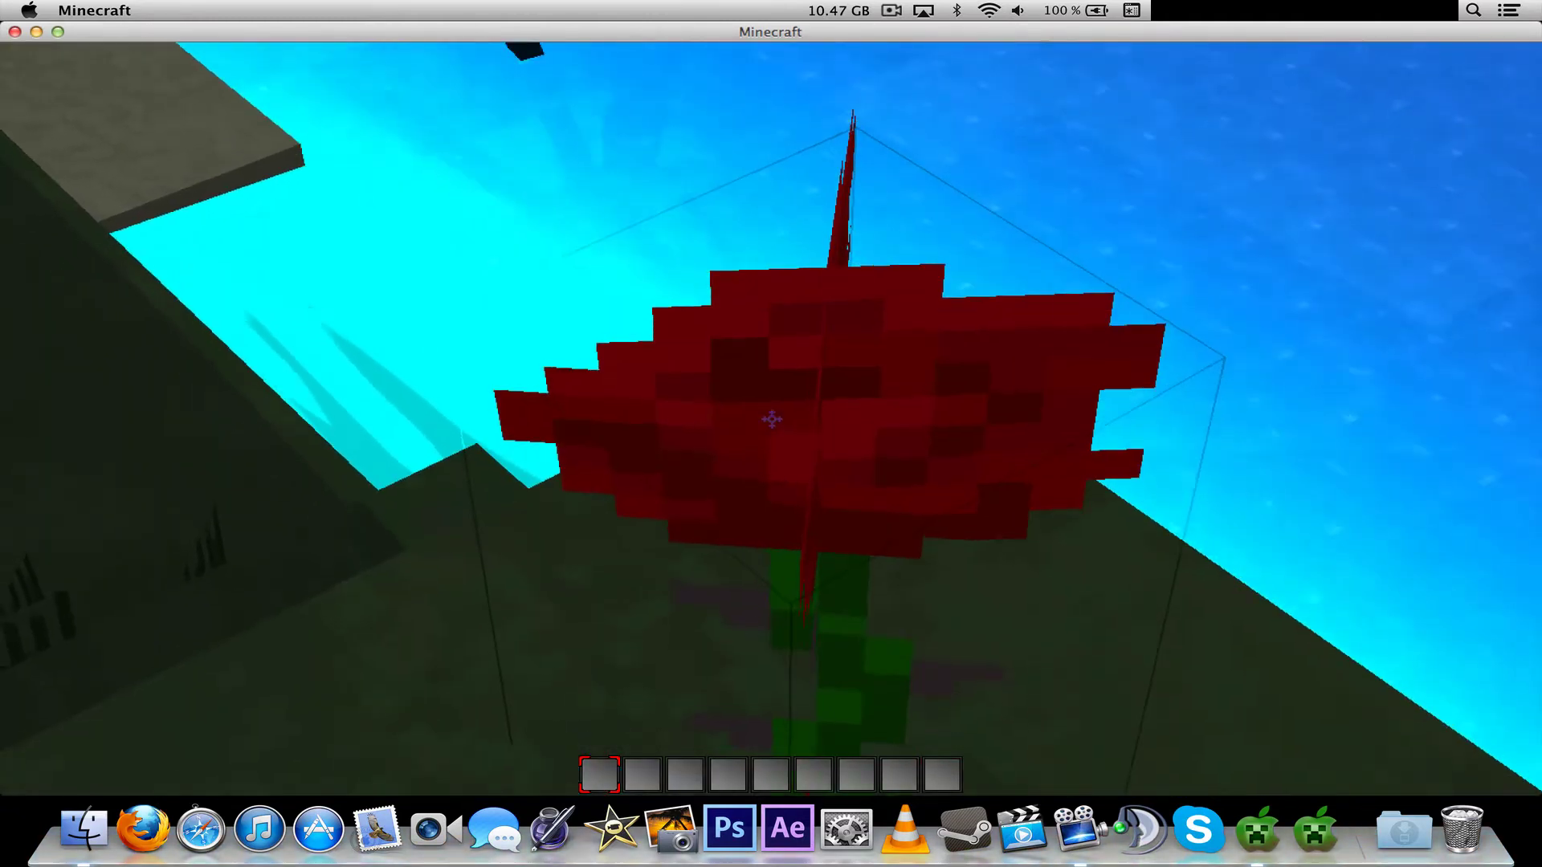
key("s")
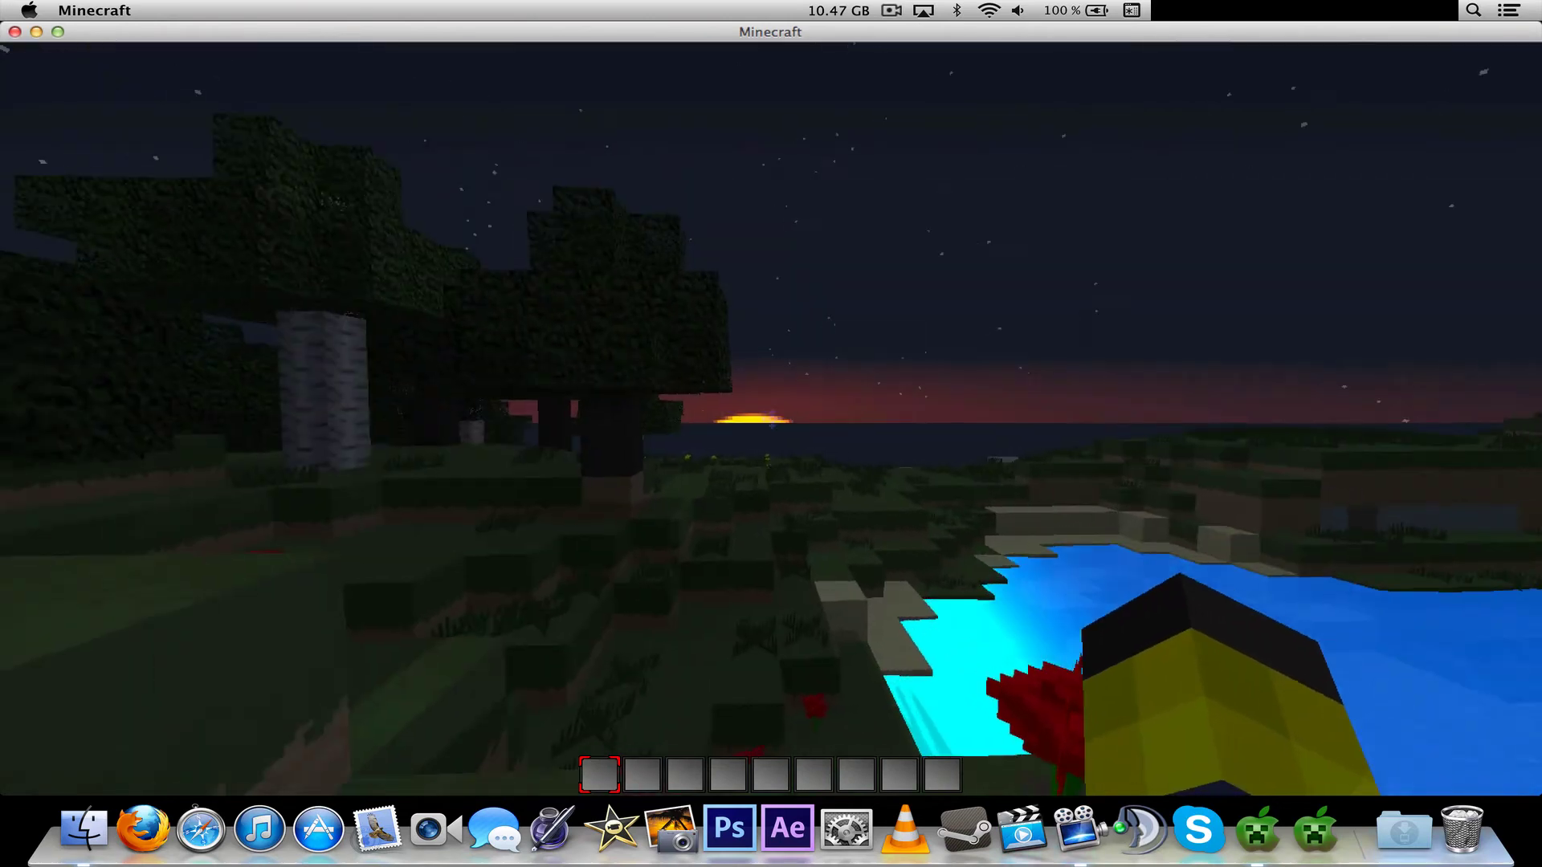
key("ctrl")
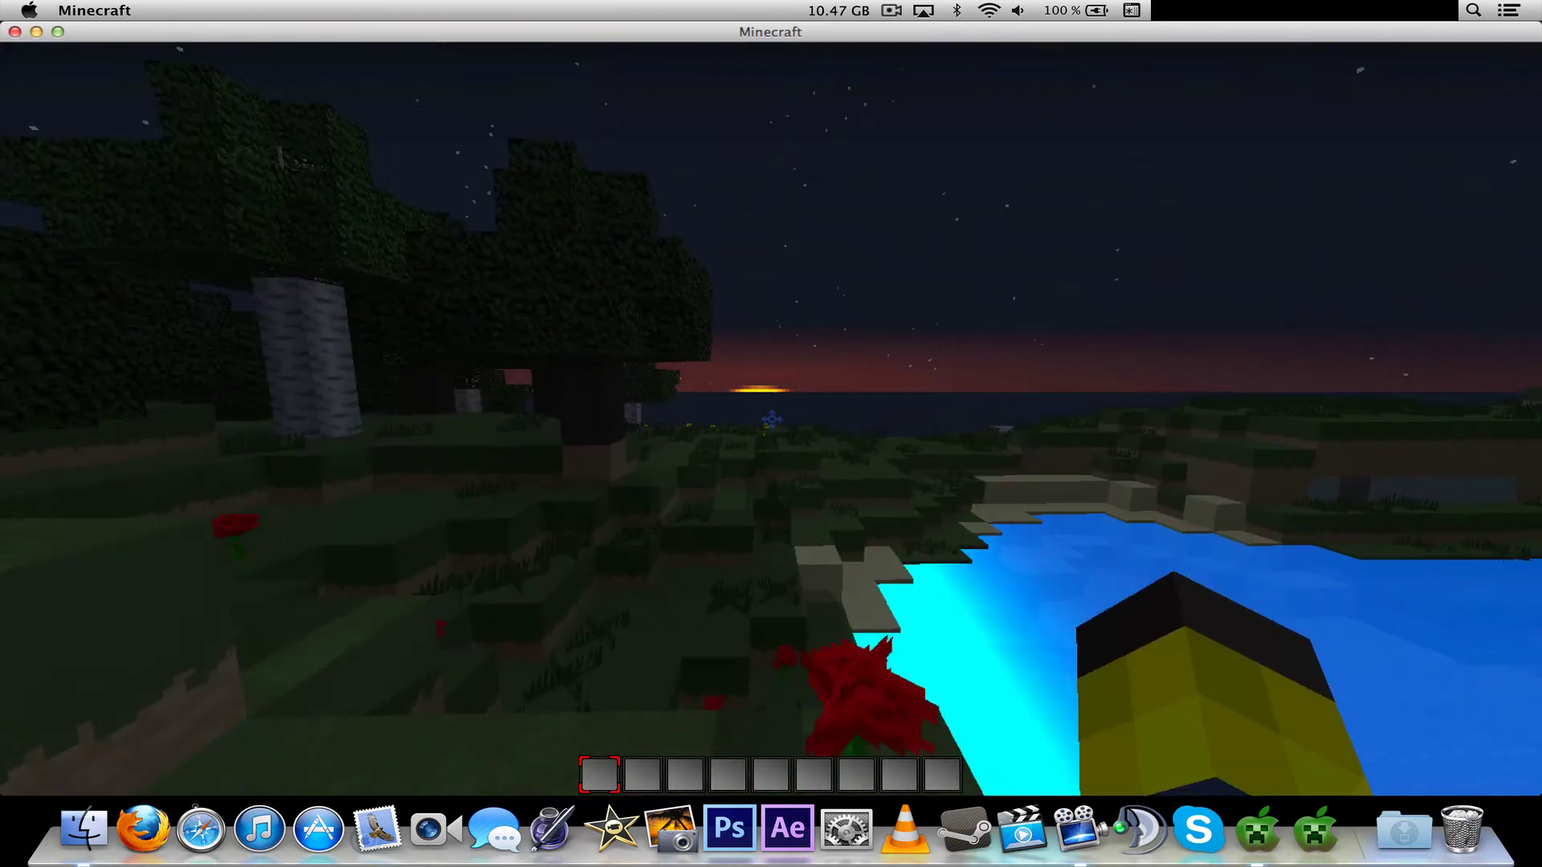
key("c")
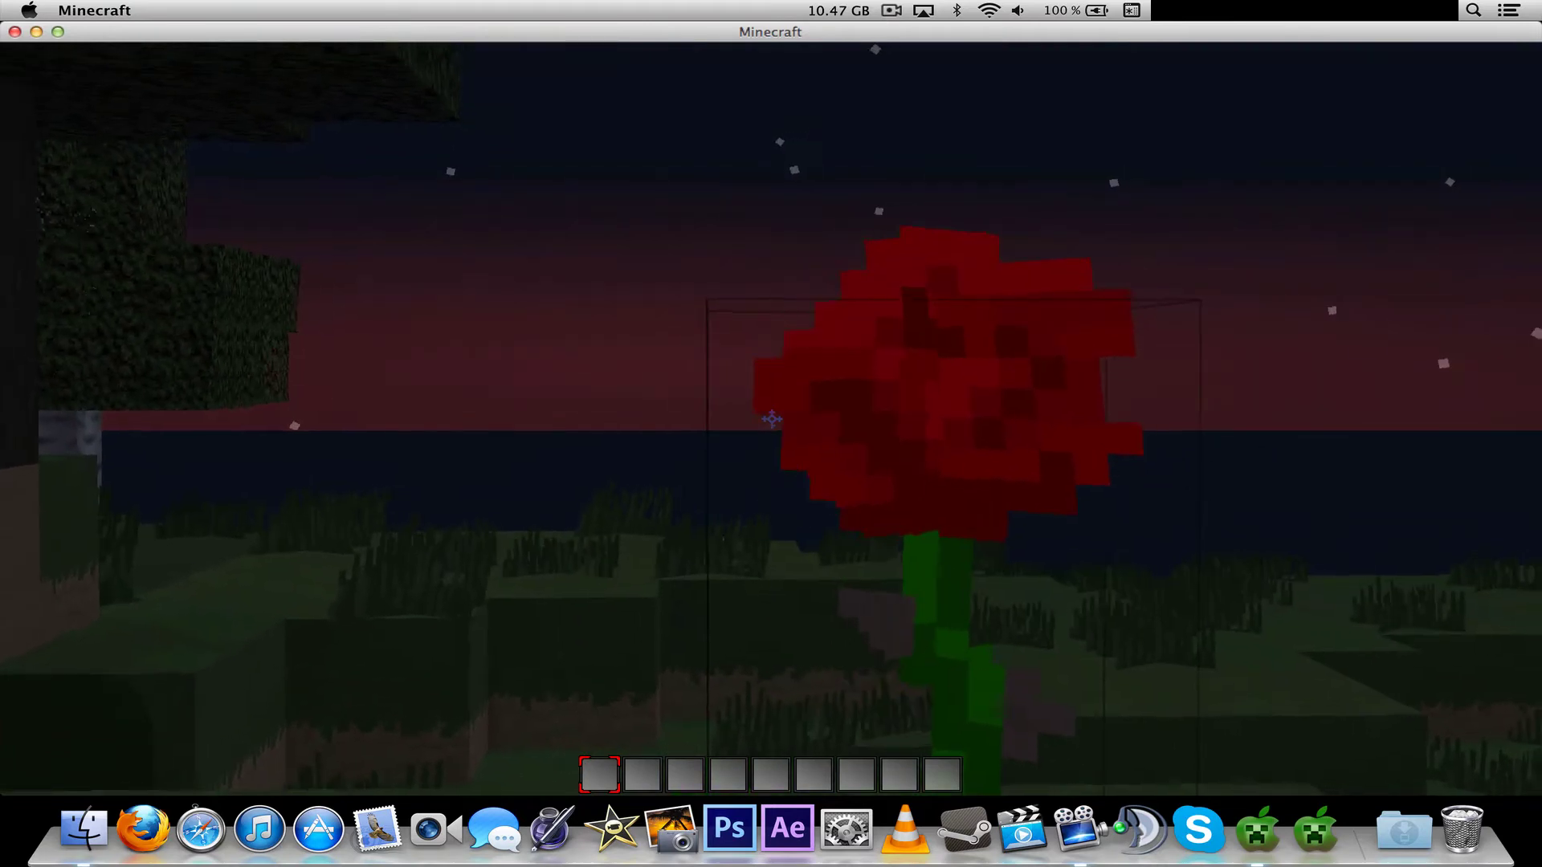
key("c")
key("c")
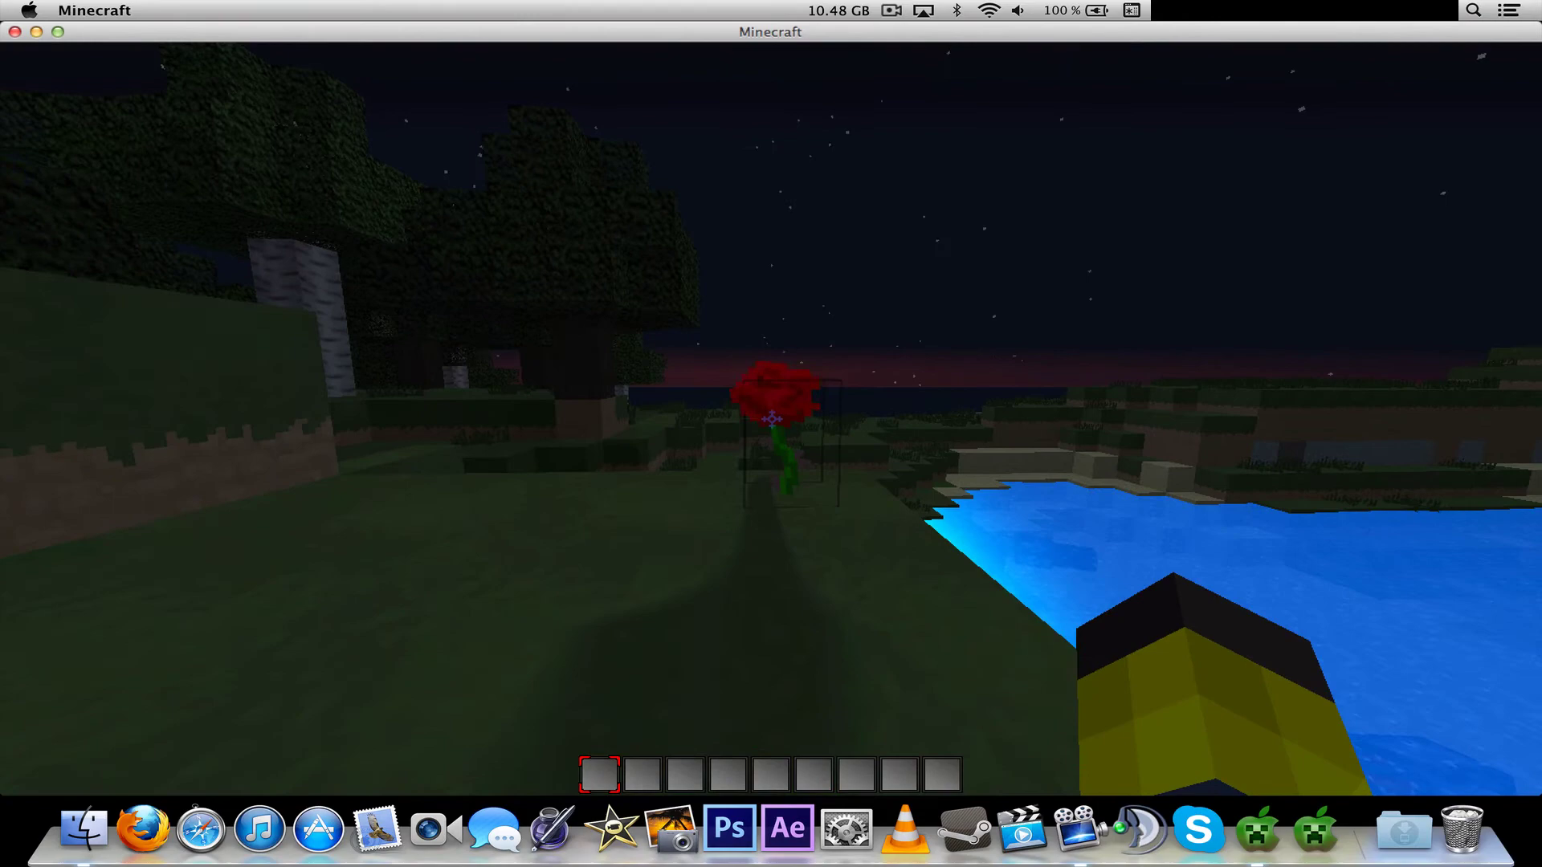
key("c")
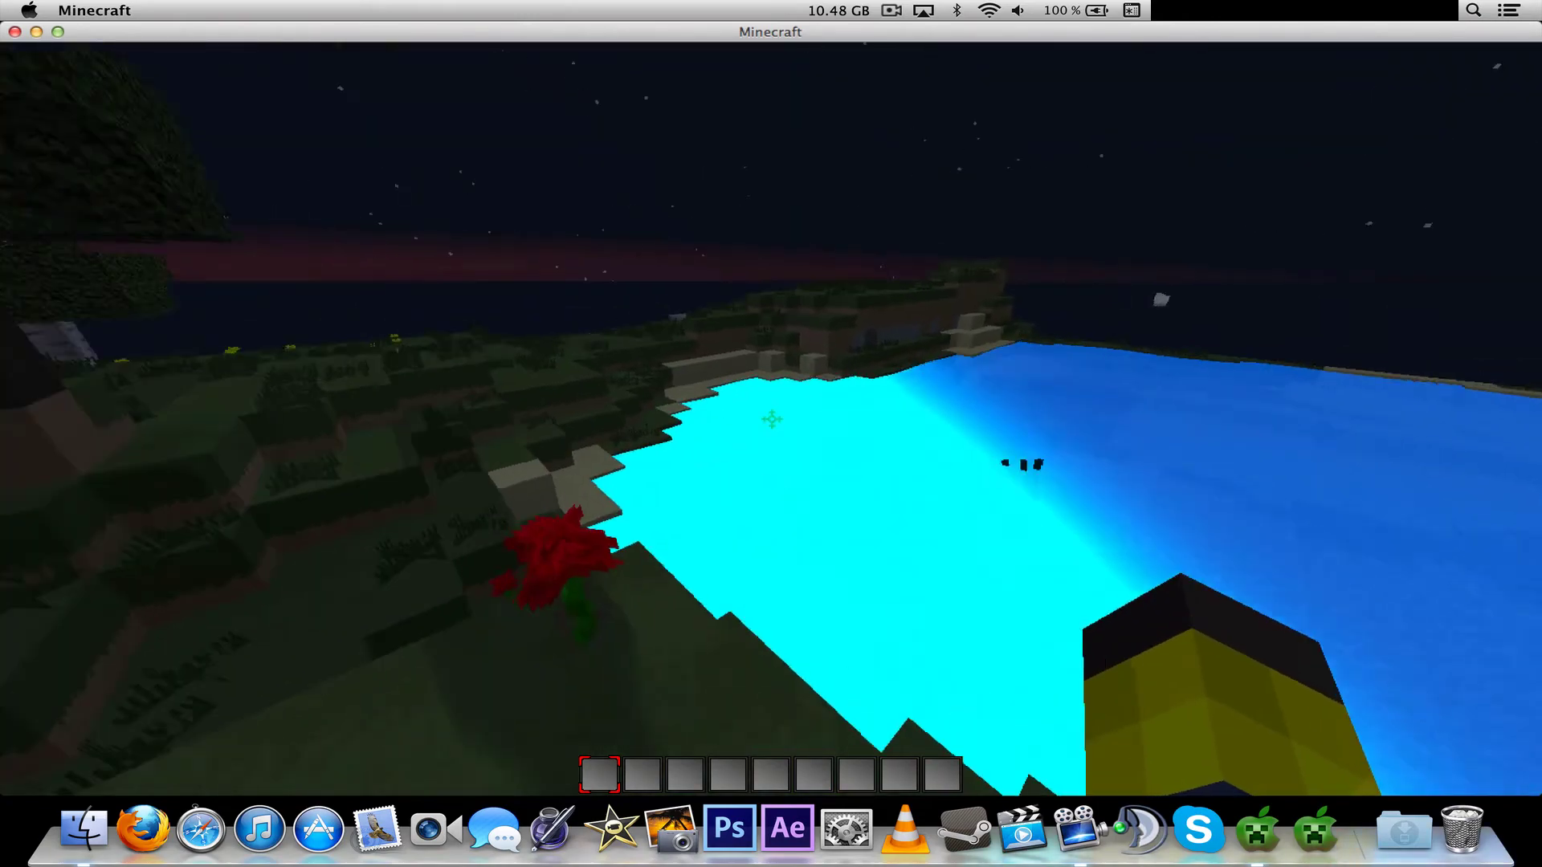
Step: Save and quit to the title screen, and select the bump-shadow-waving-0.9.2-130306.zip shaderpack in the shader options
key("Escape")
left_click(684, 455)
left_click(653, 438)
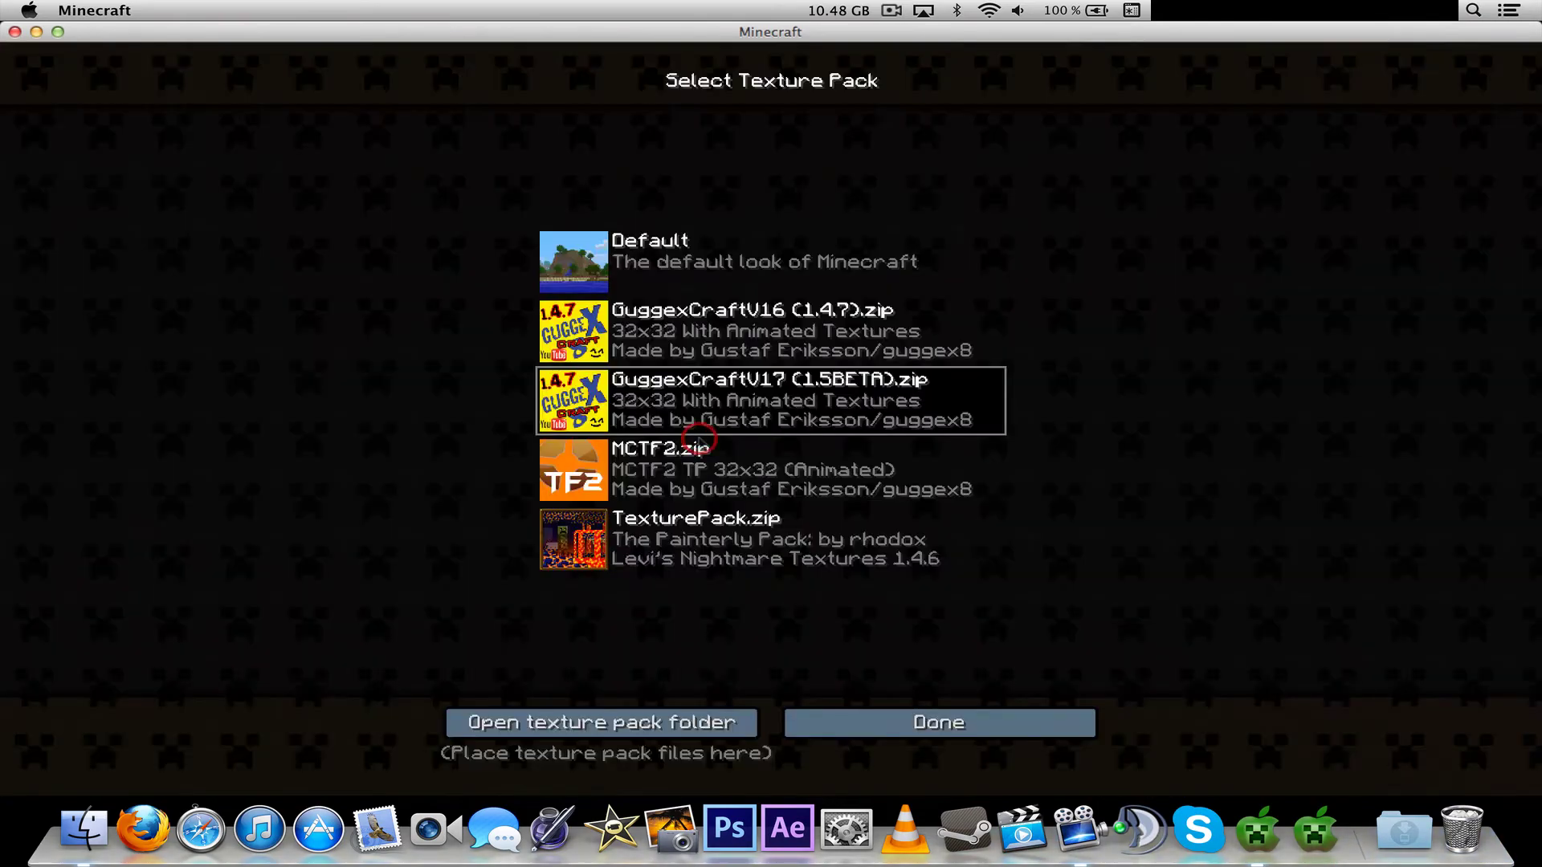
left_click(835, 726)
left_click(688, 504)
left_click(720, 416)
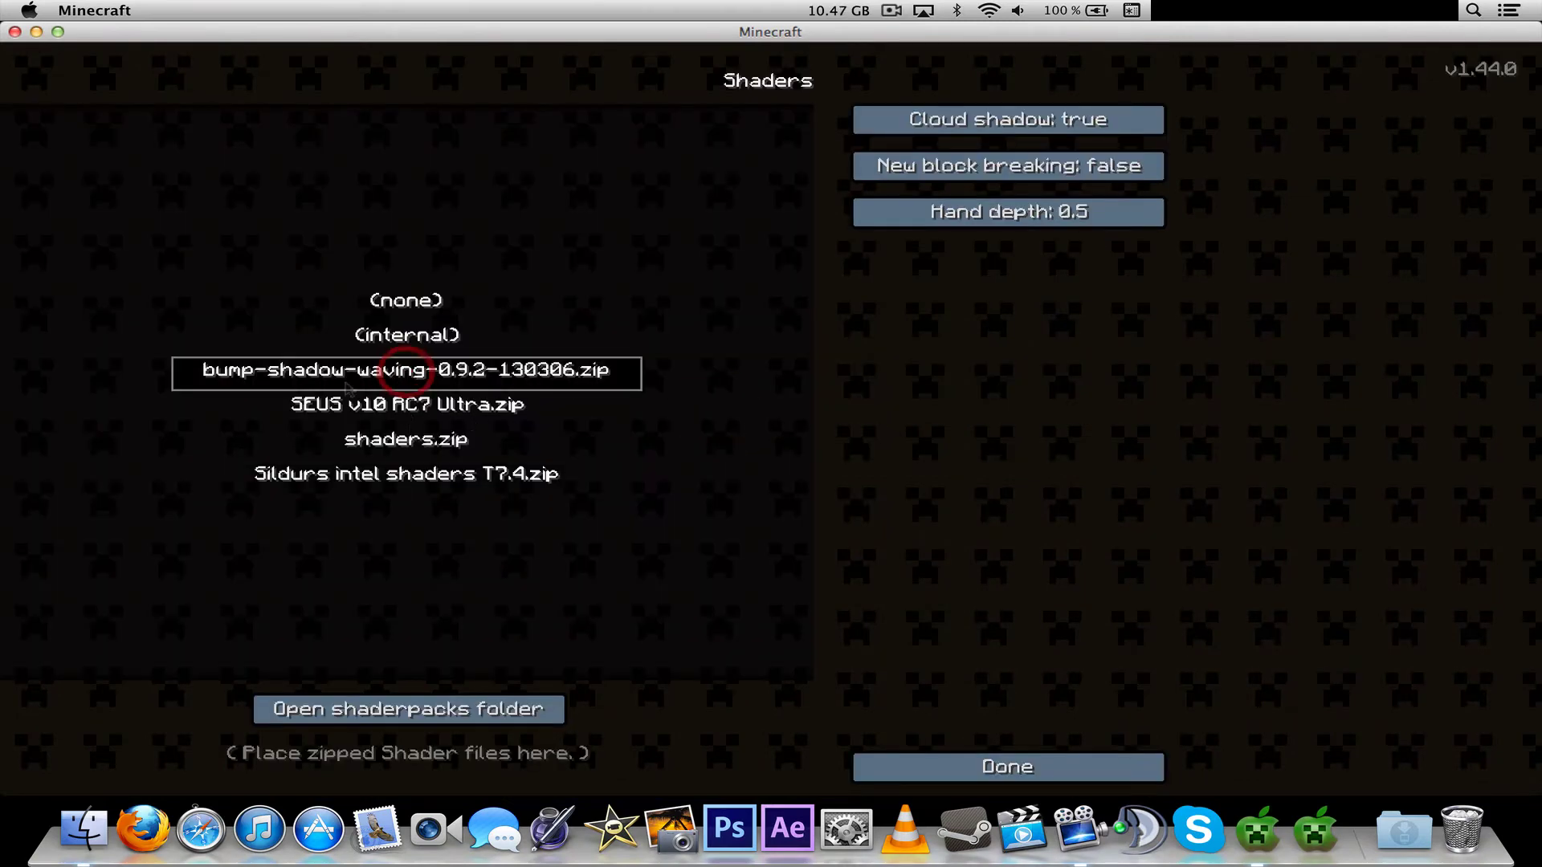
left_click(978, 771)
key("Escape")
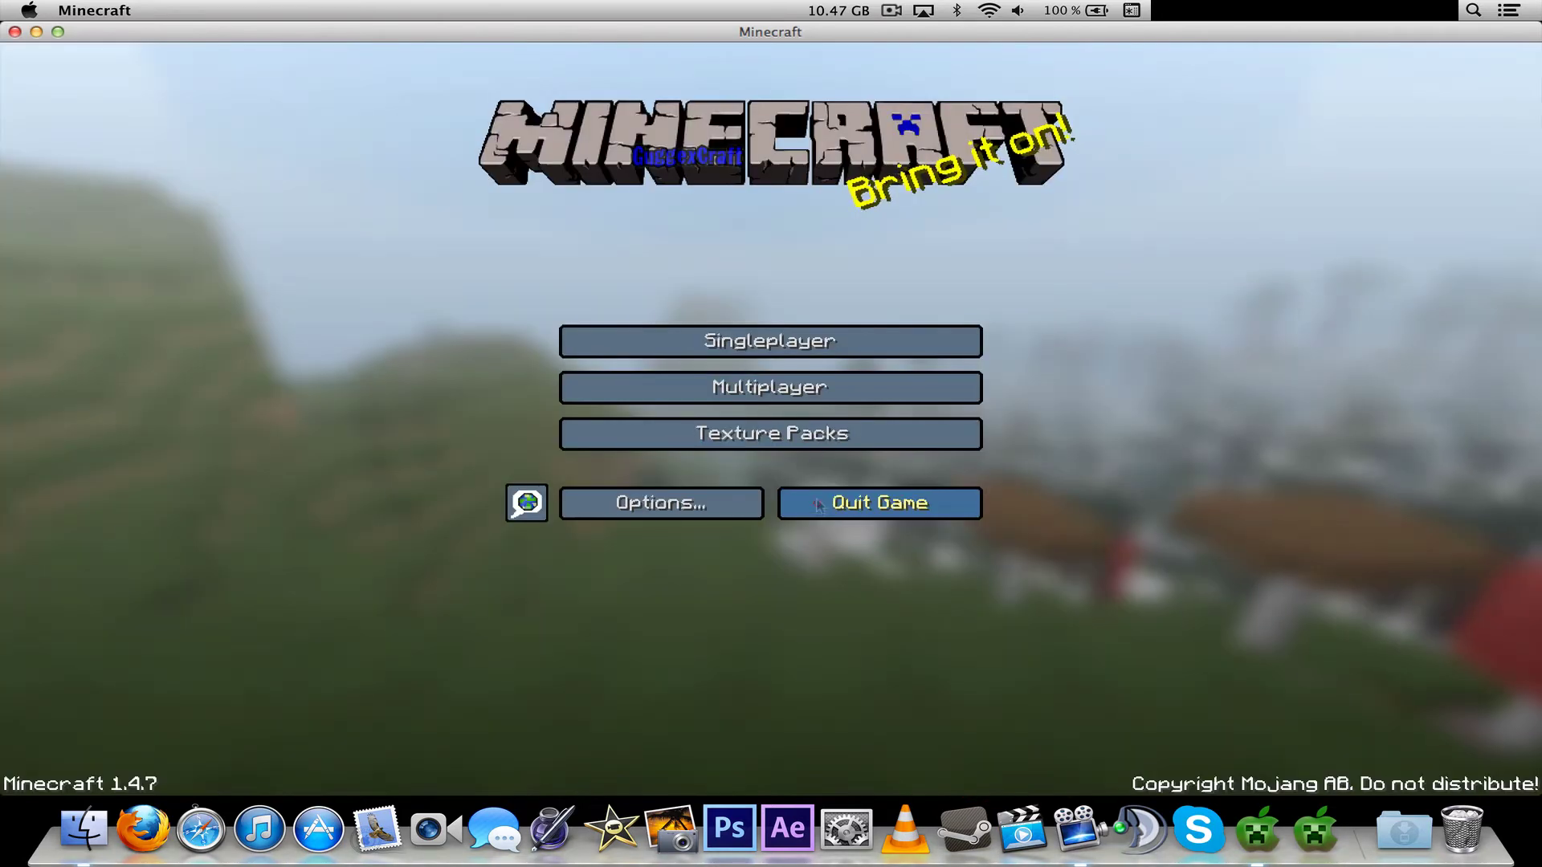
Step: Load the singleplayer world again and change the time to day with the command /time set day
left_click(759, 337)
double_click(691, 133)
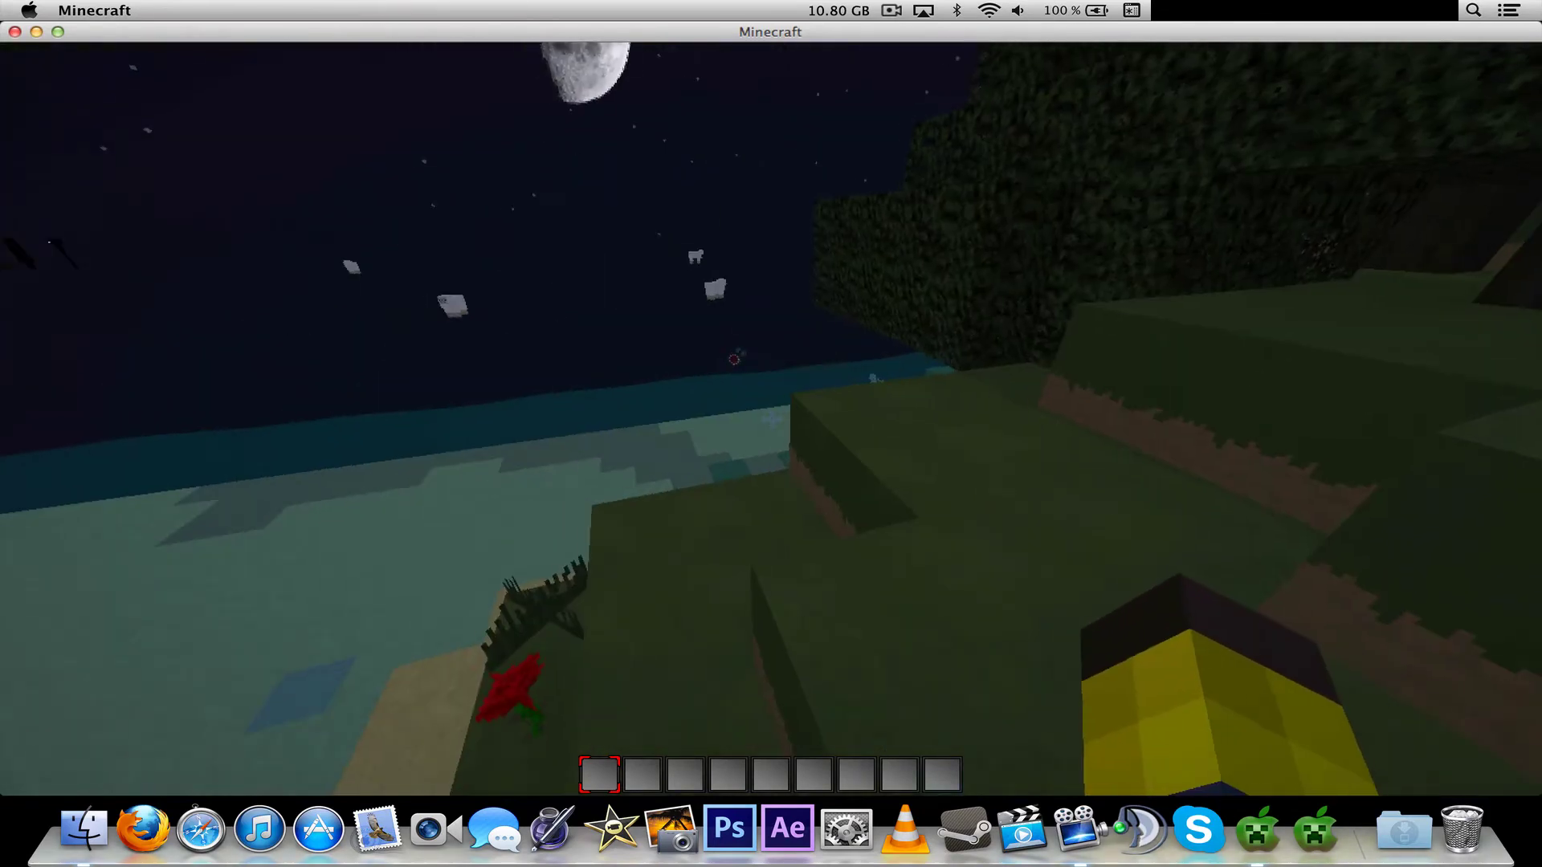
key("t")
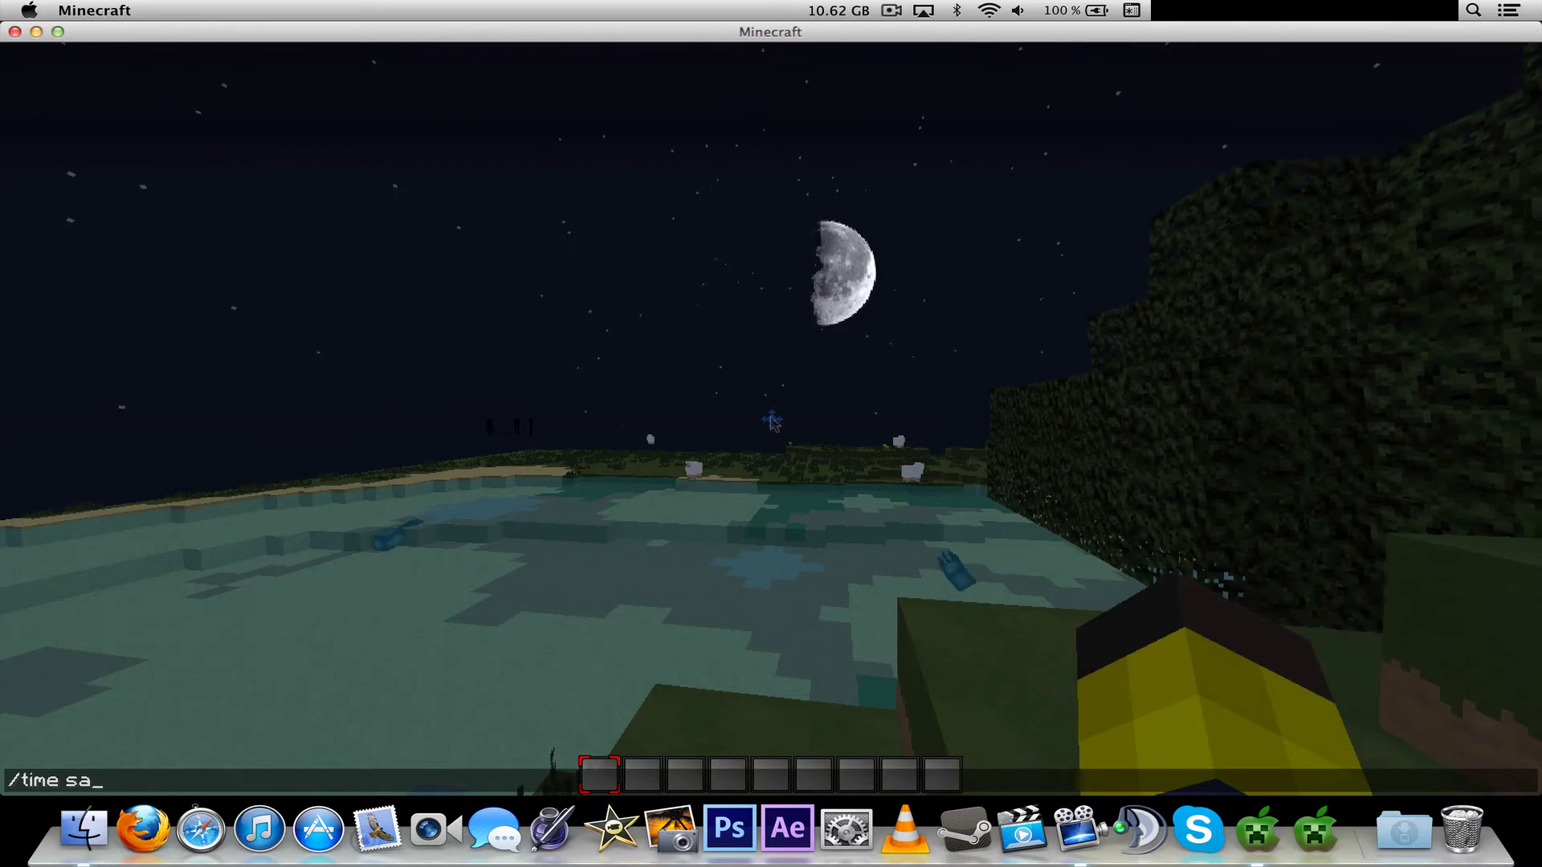
type("/time set day")
key("Return")
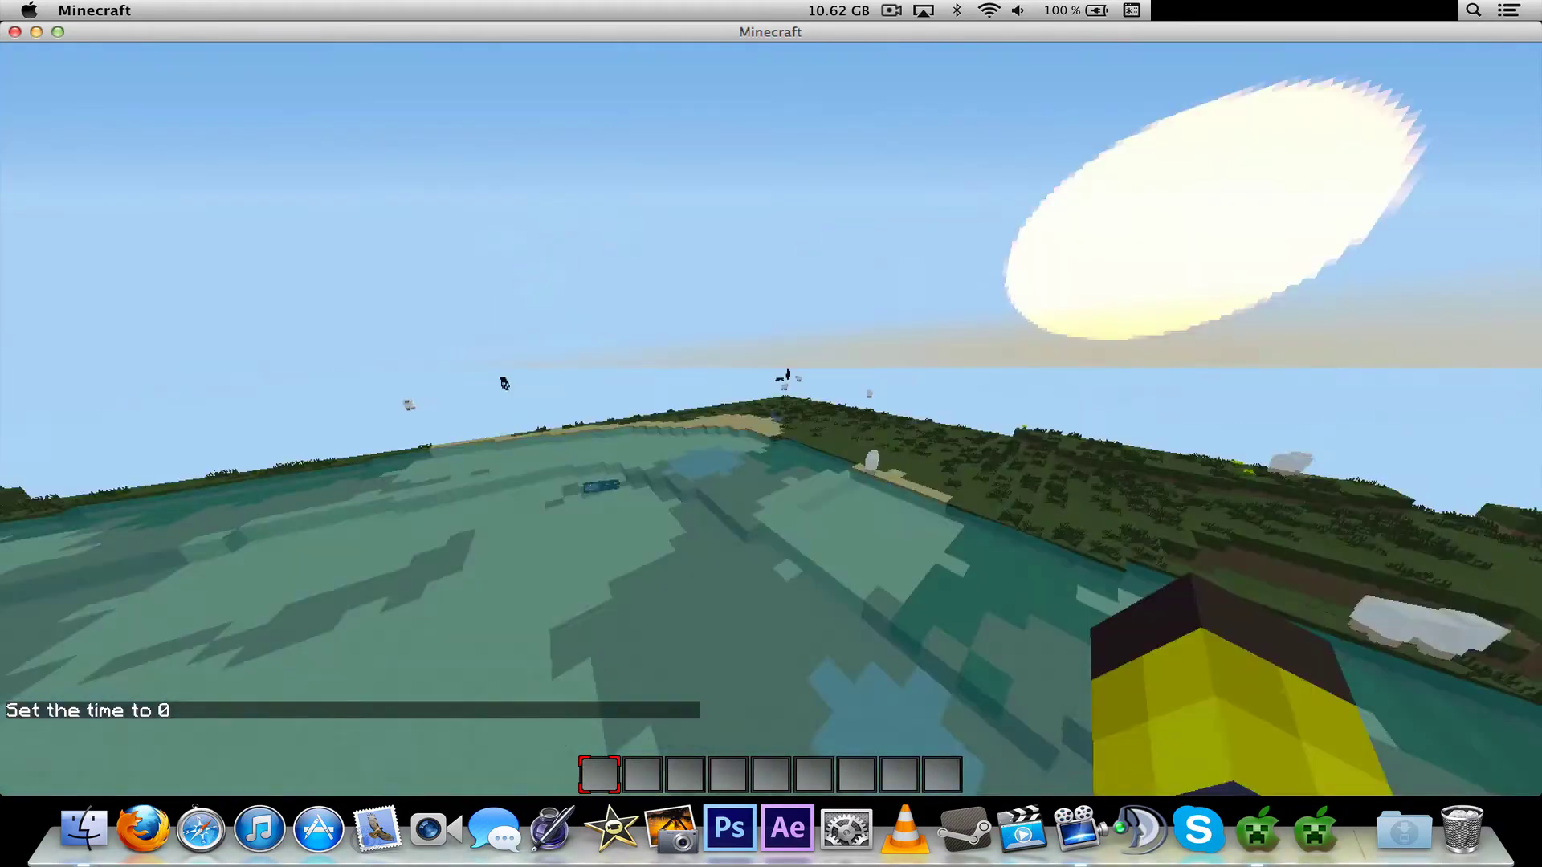
Step: Swim through the lake to examine the underwater view and squids, and go ashore to inspect the roses up close
key("w")
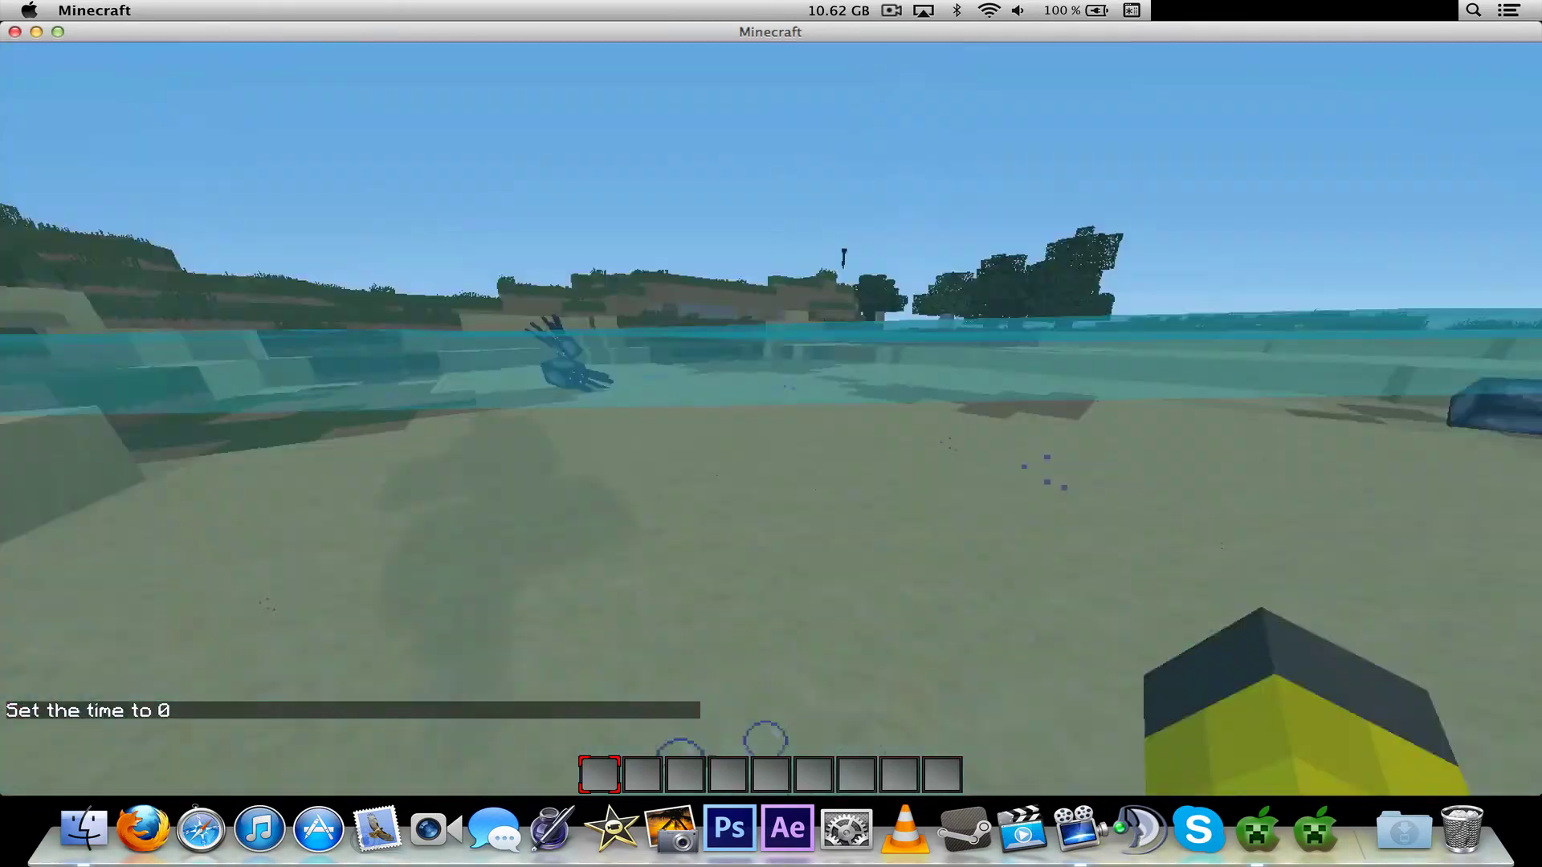
key("ctrl")
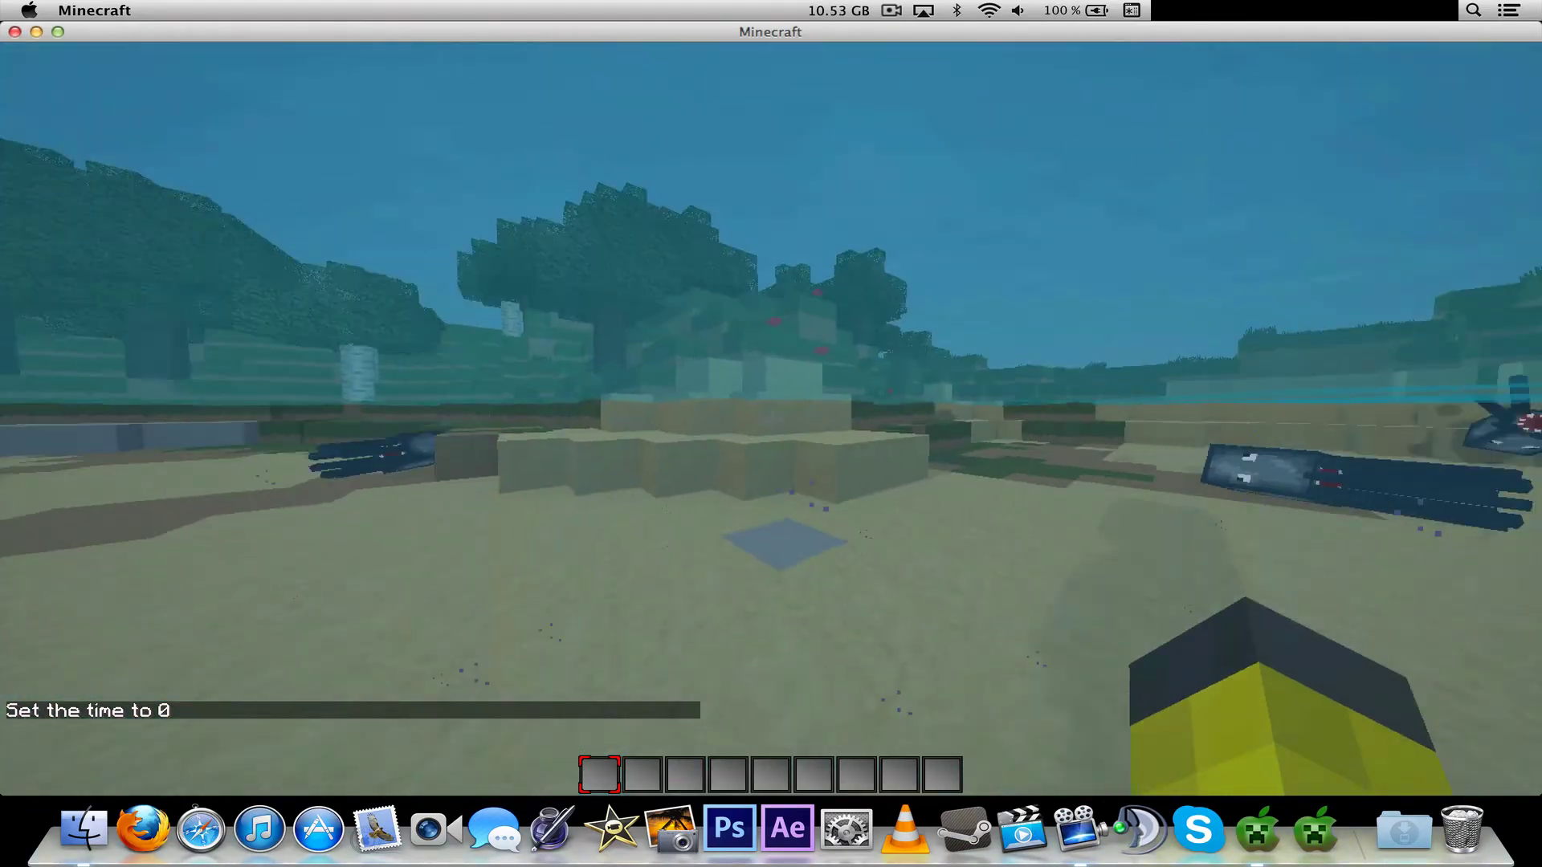
key("space")
key("w")
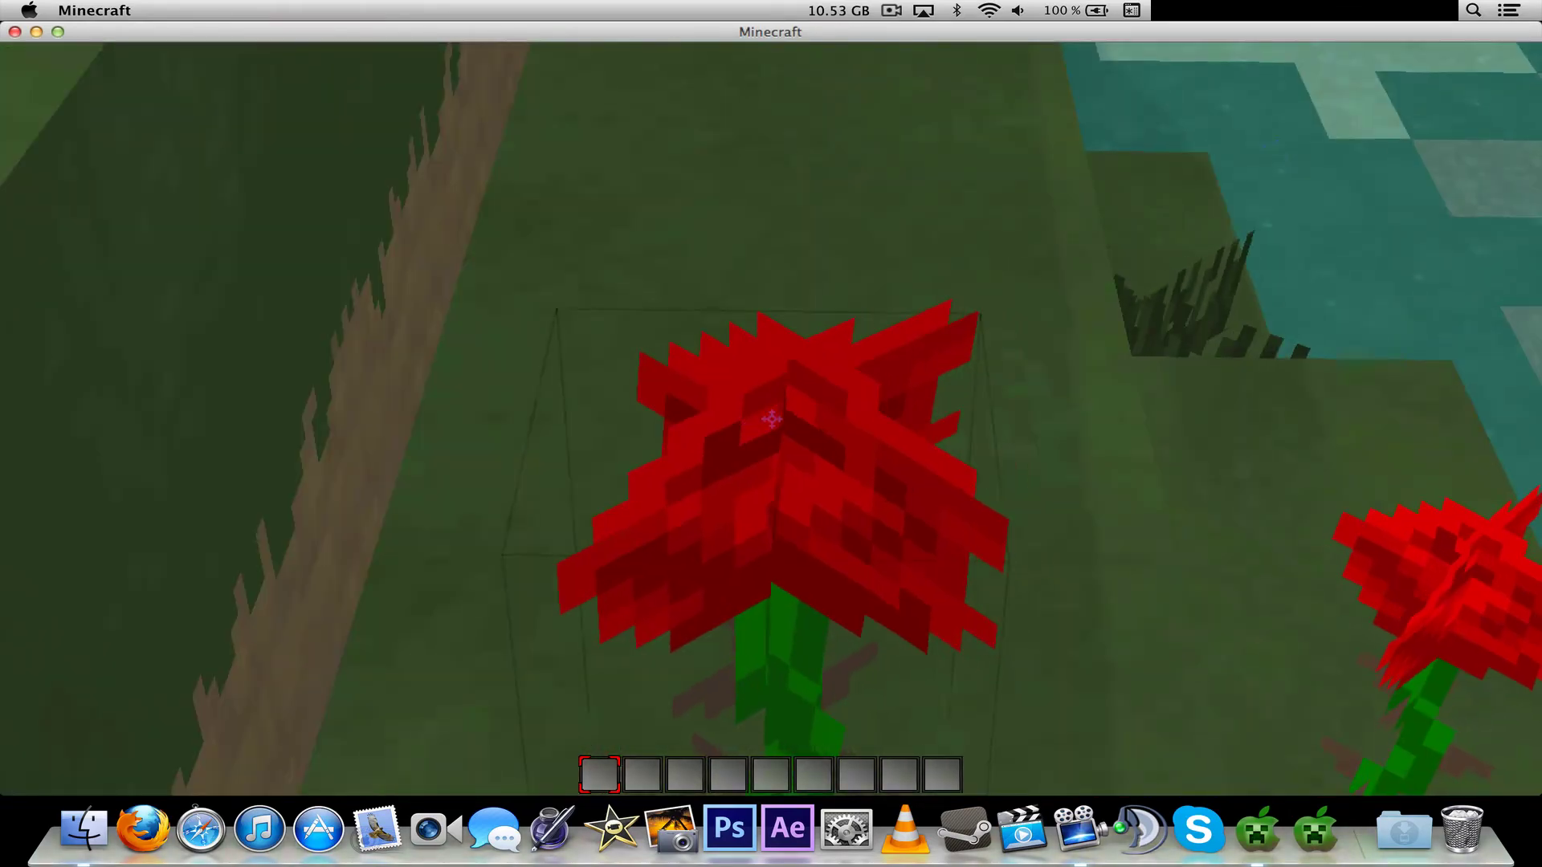
Step: Leave the roses, cross to the grassy shore, and examine the lake and character from a third-person view
key("s")
key("ctrl")
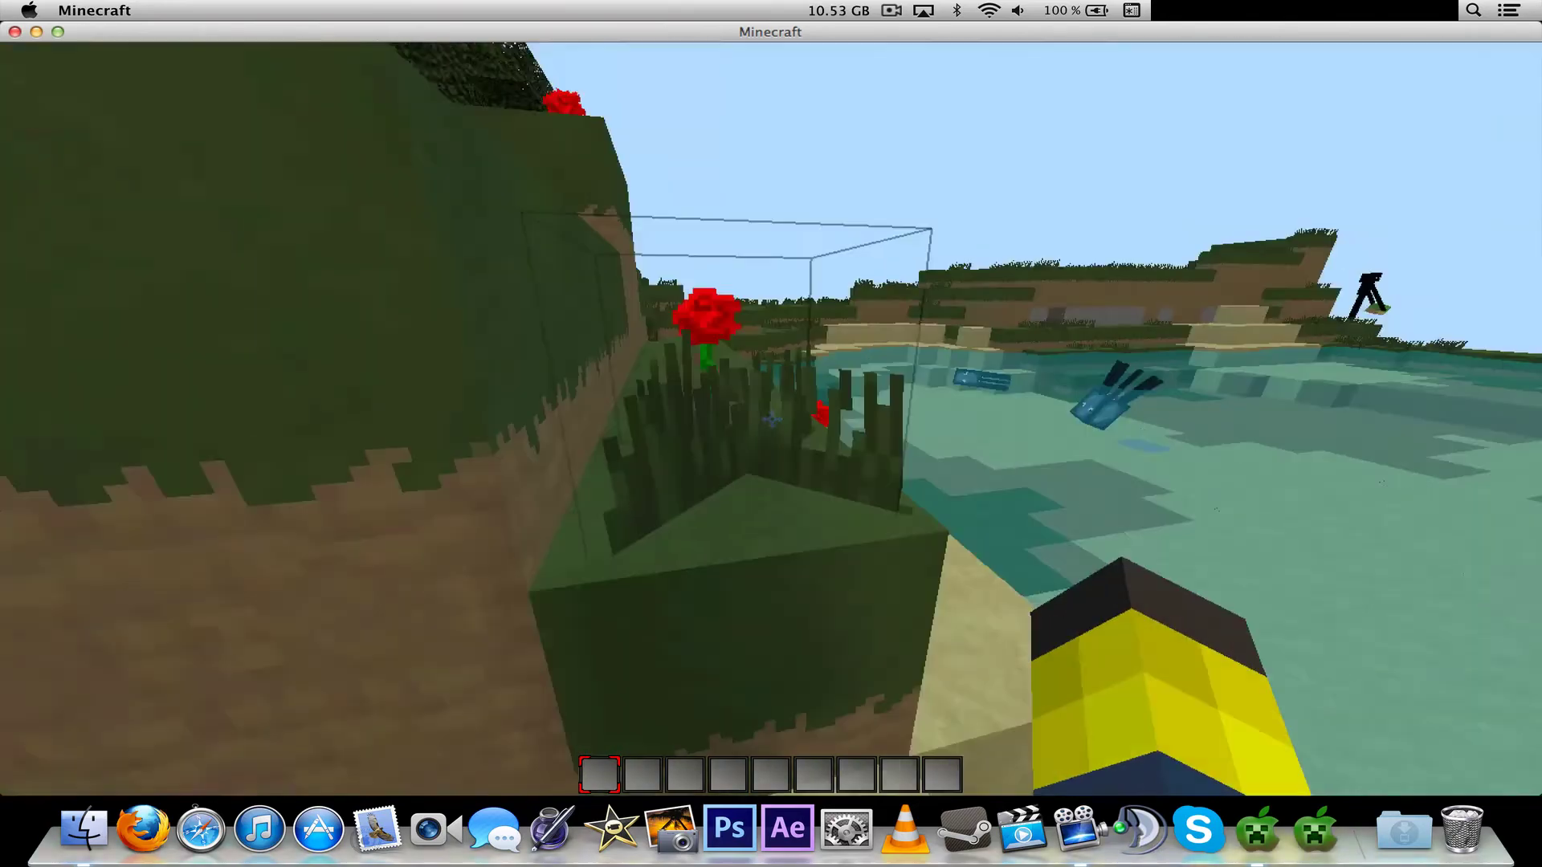
key("w")
key("ctrl")
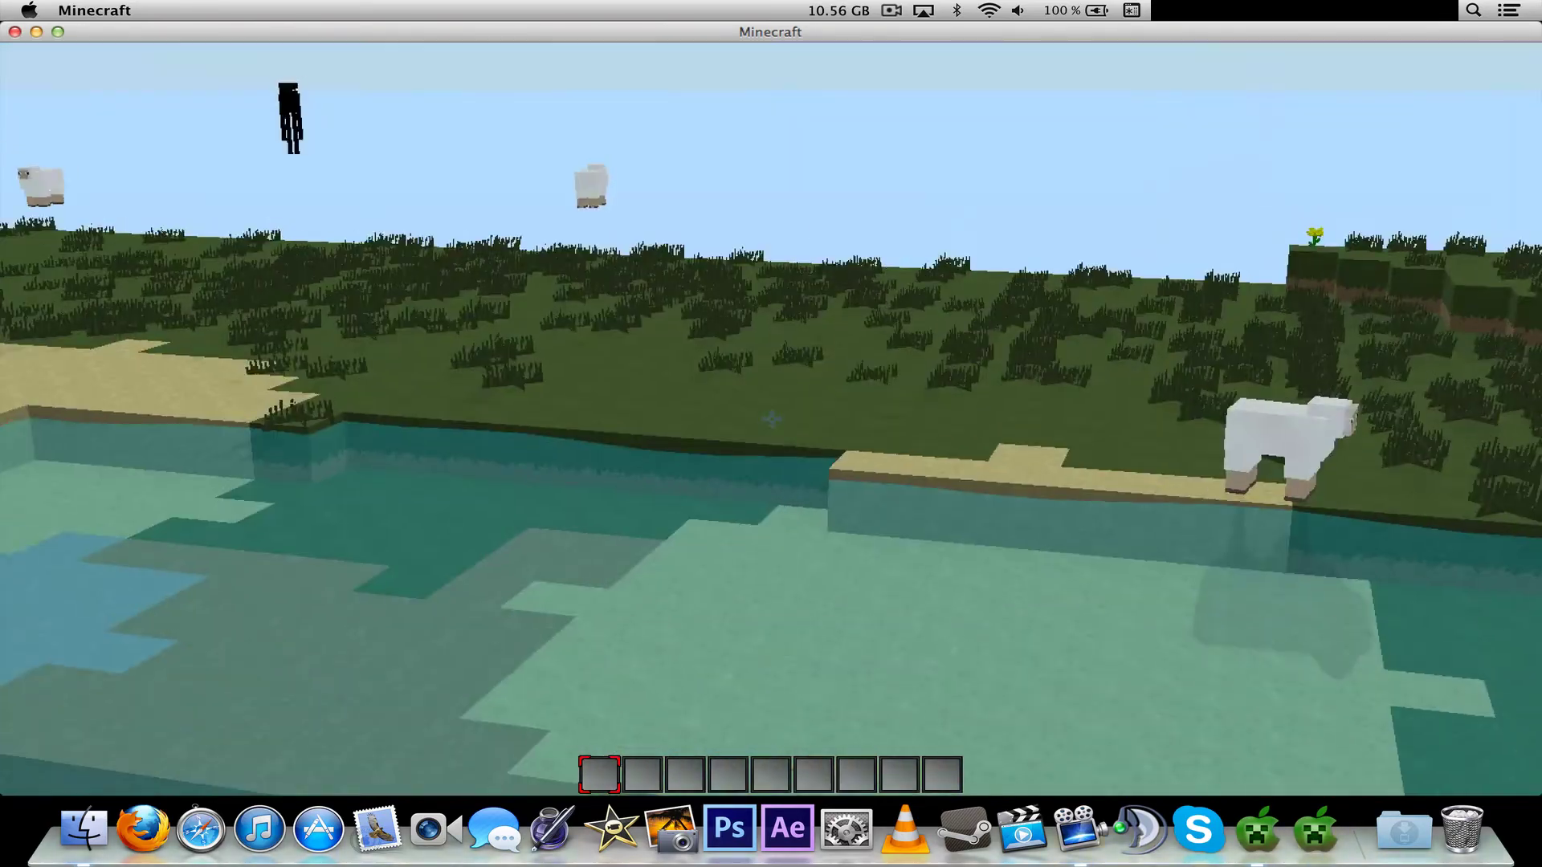
key("F5")
key("w")
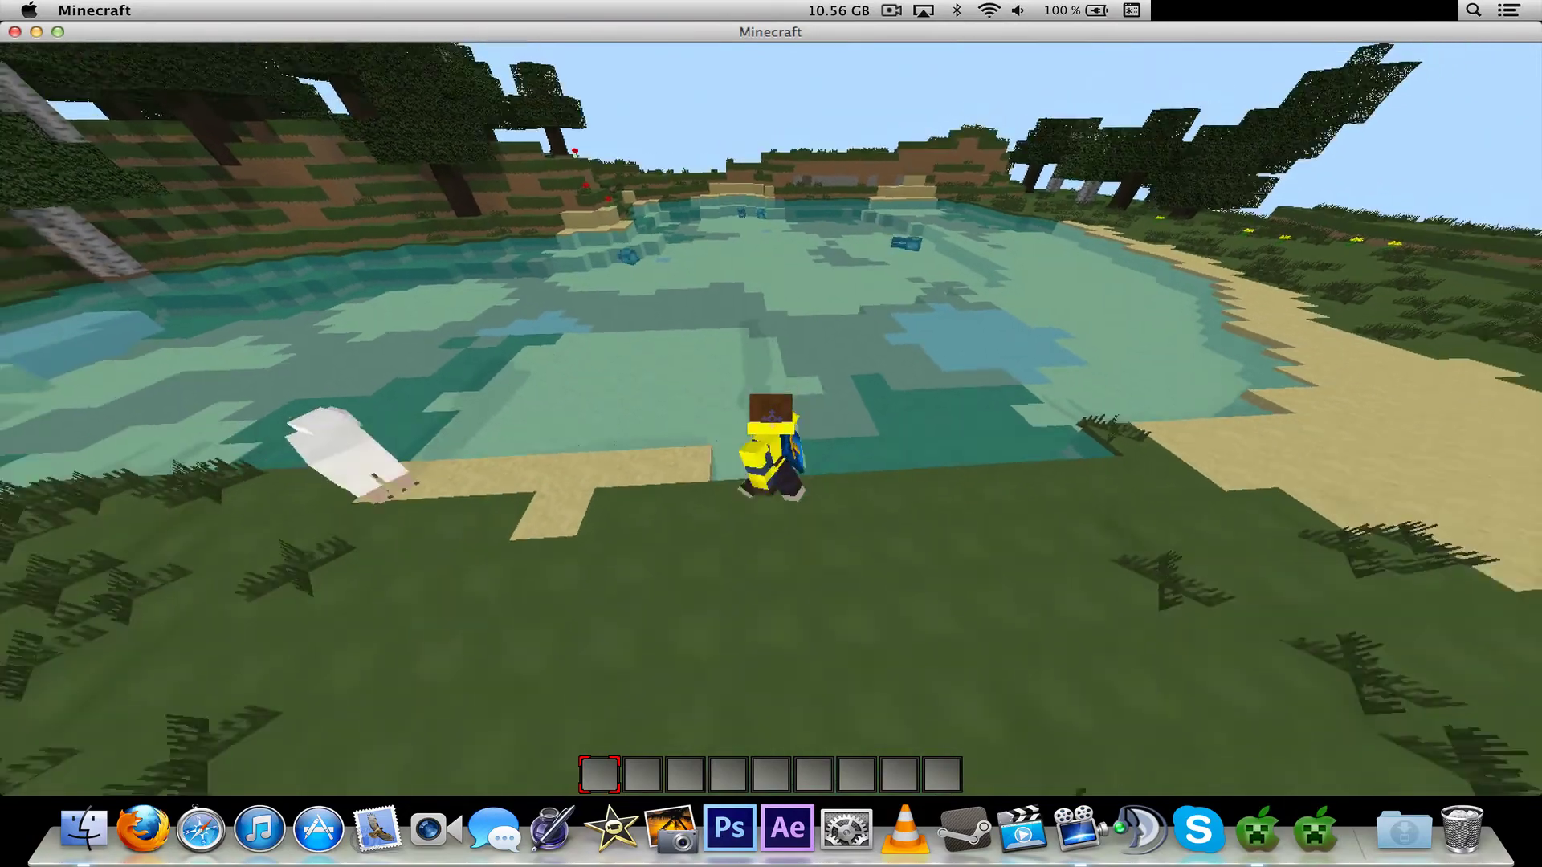
key("s")
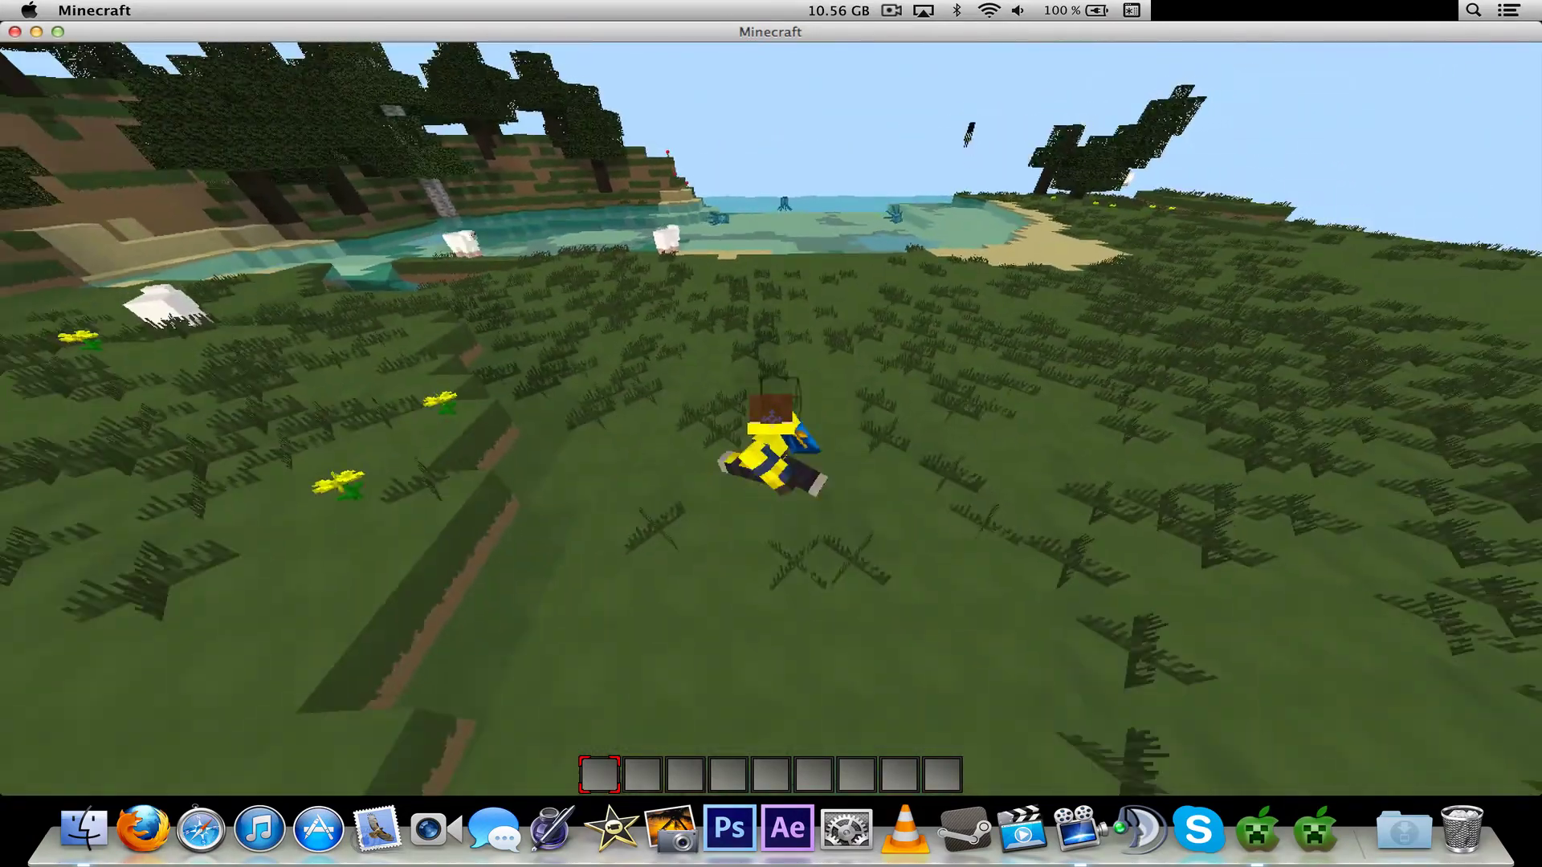
Step: Return to first-person view, check the debug information and hide it, and cross the sunlit plains to a small pond
key("F5")
key("F5")
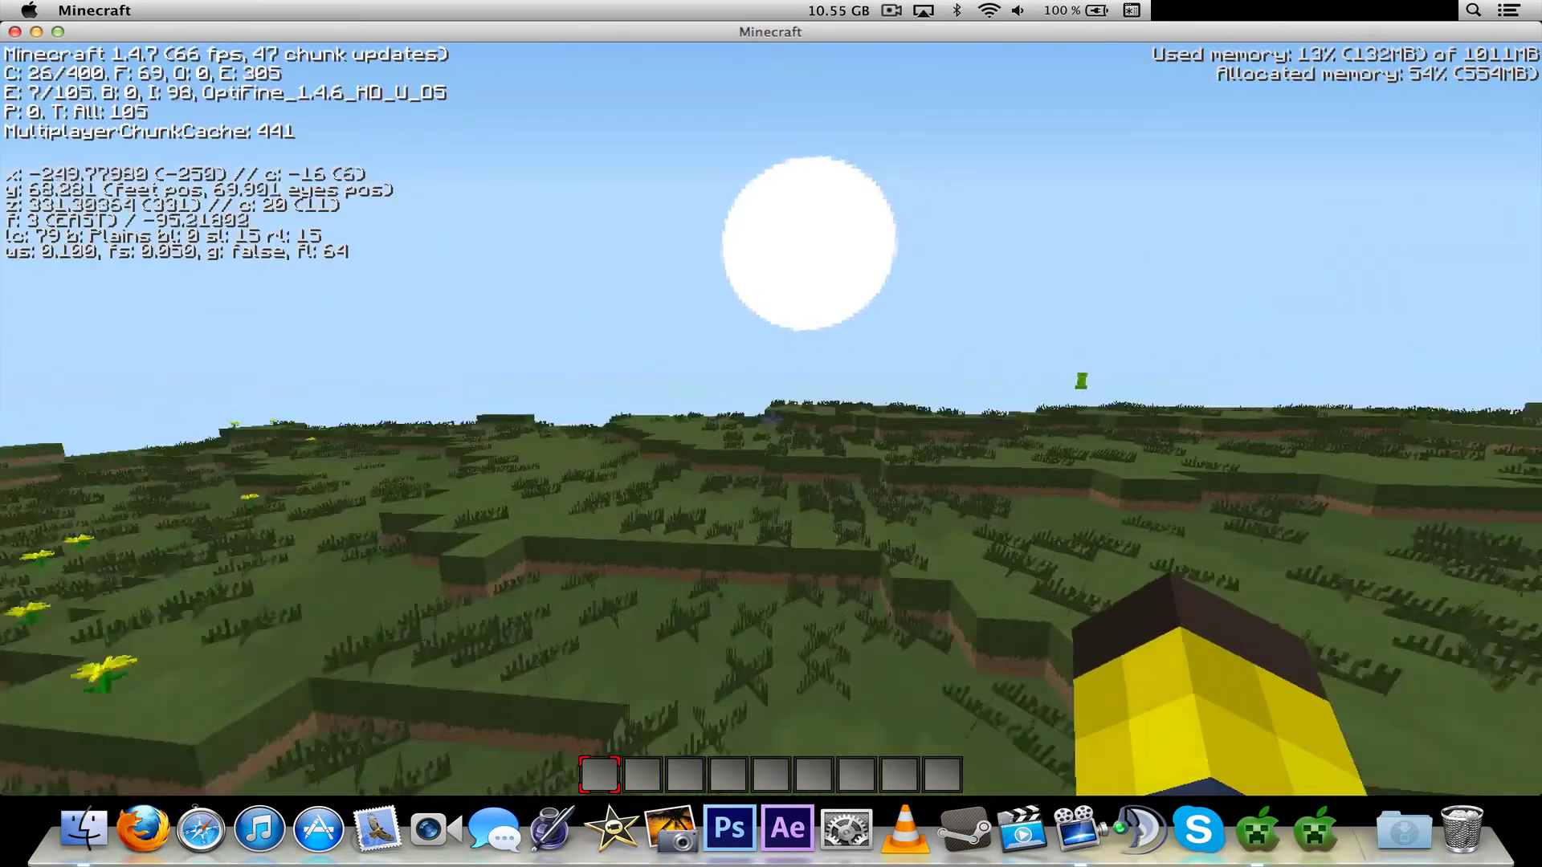
key("F3")
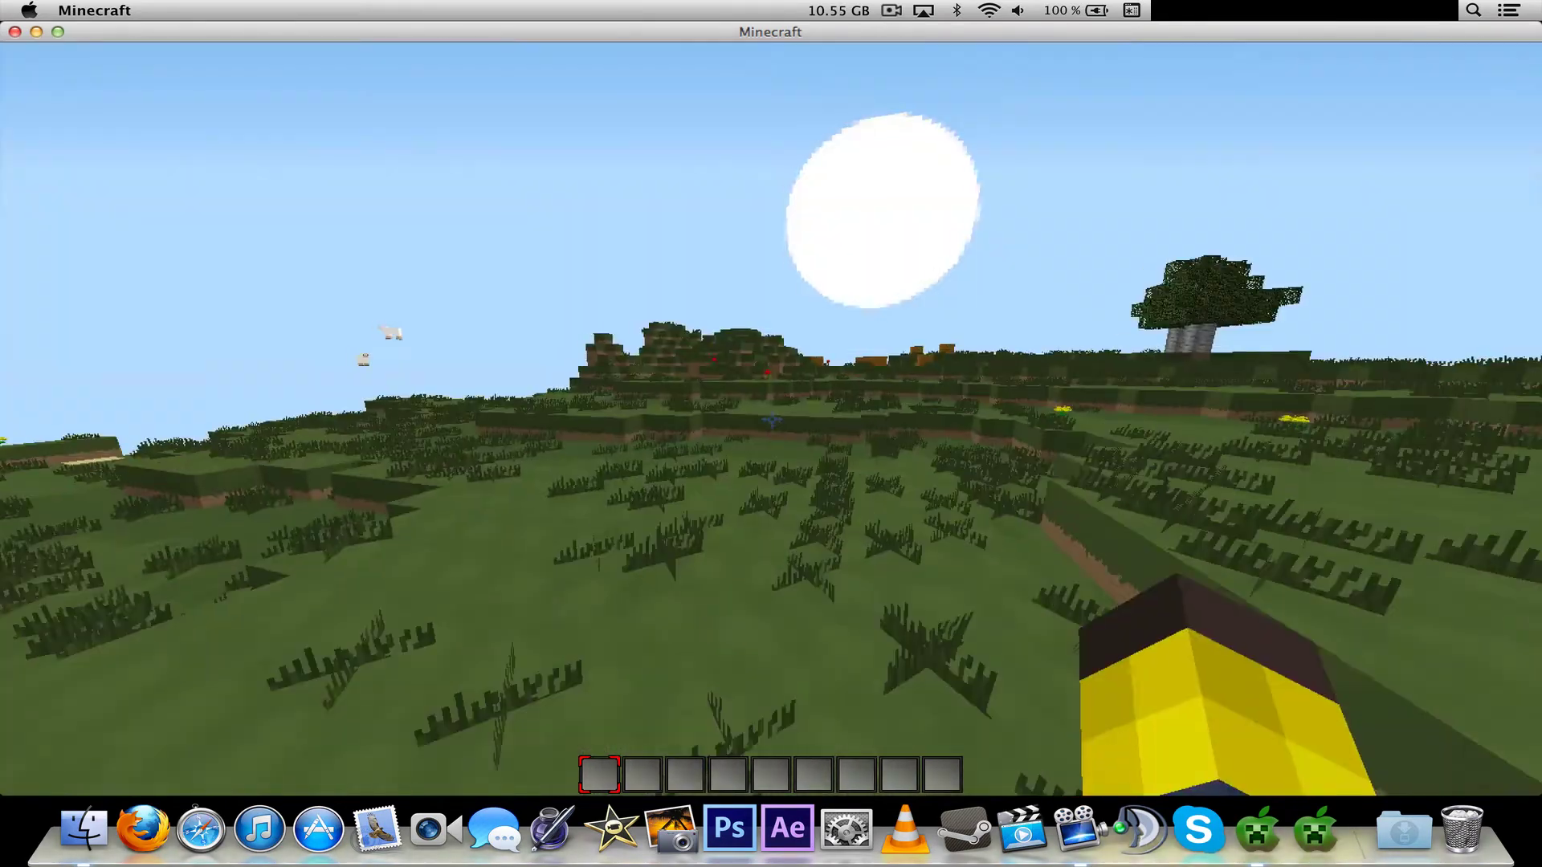
key("w")
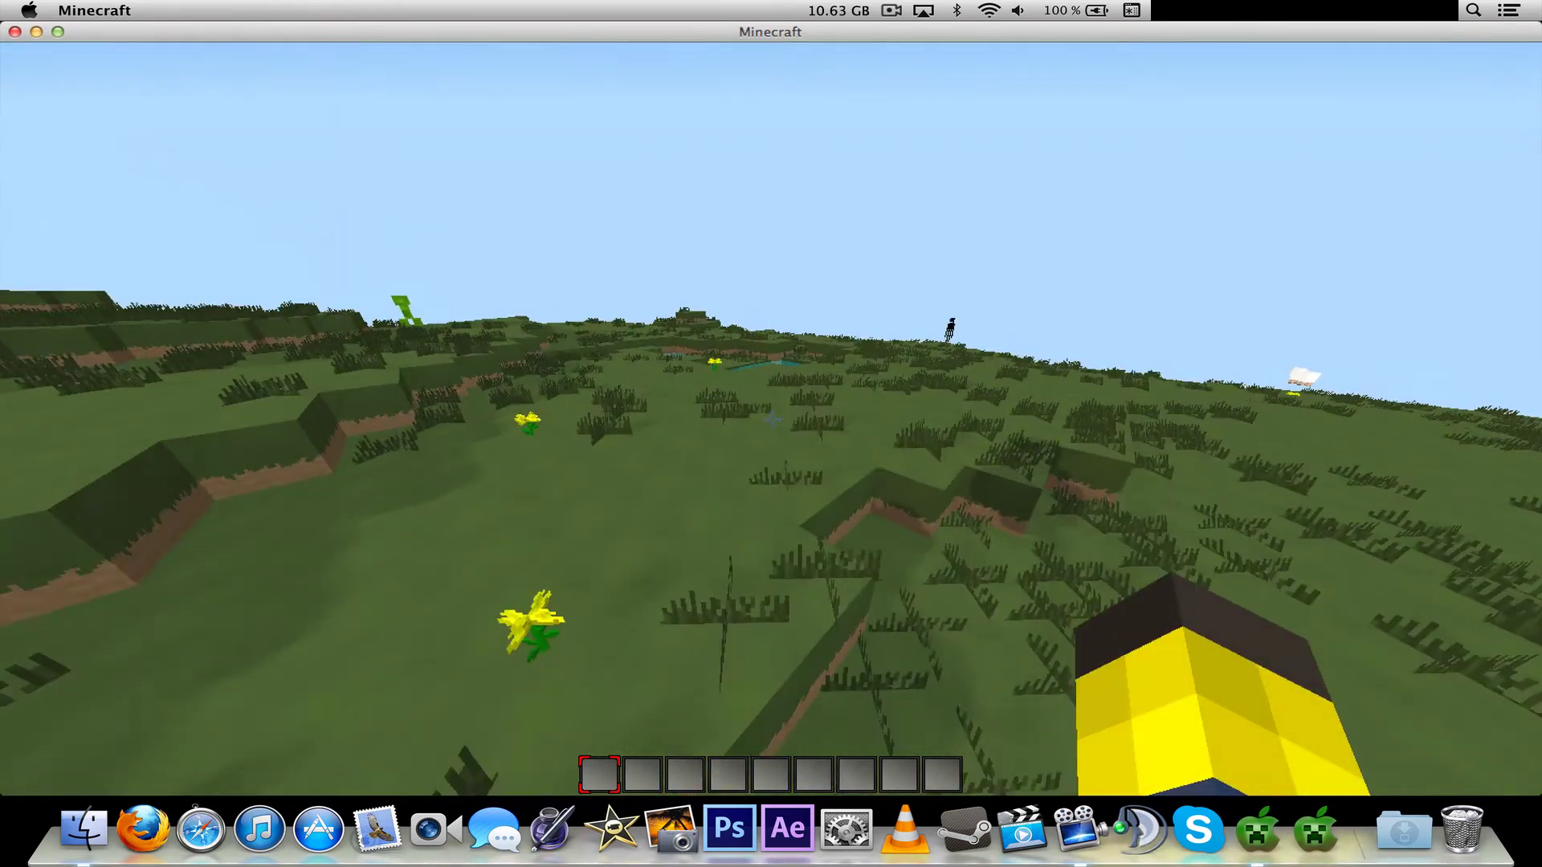
key("w")
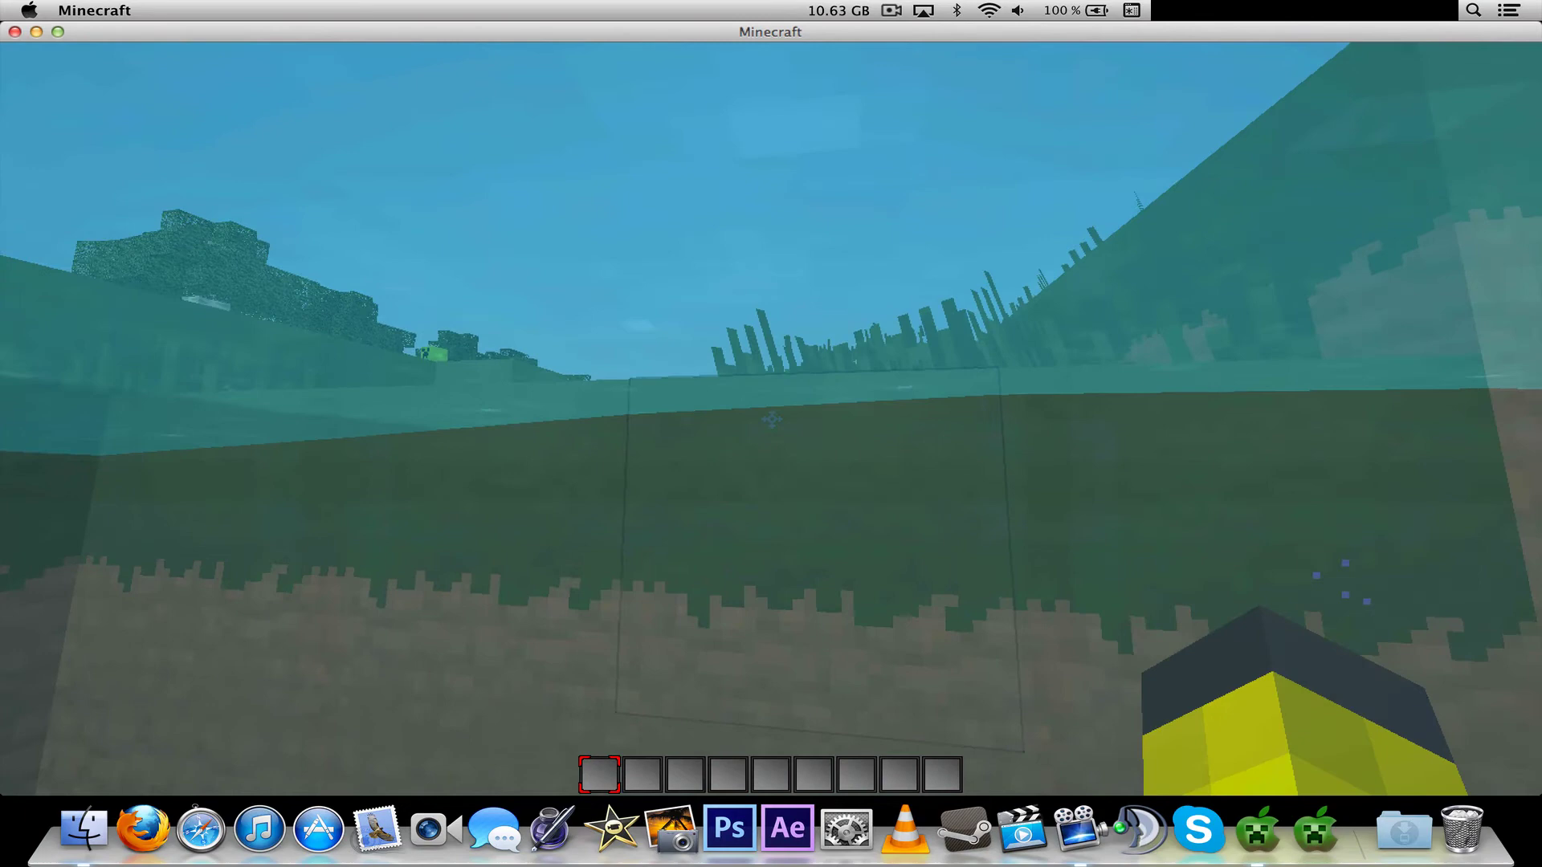
Step: Examine the pond underwater in third and first person, and climb out to view the creeper and surroundings
key("F5")
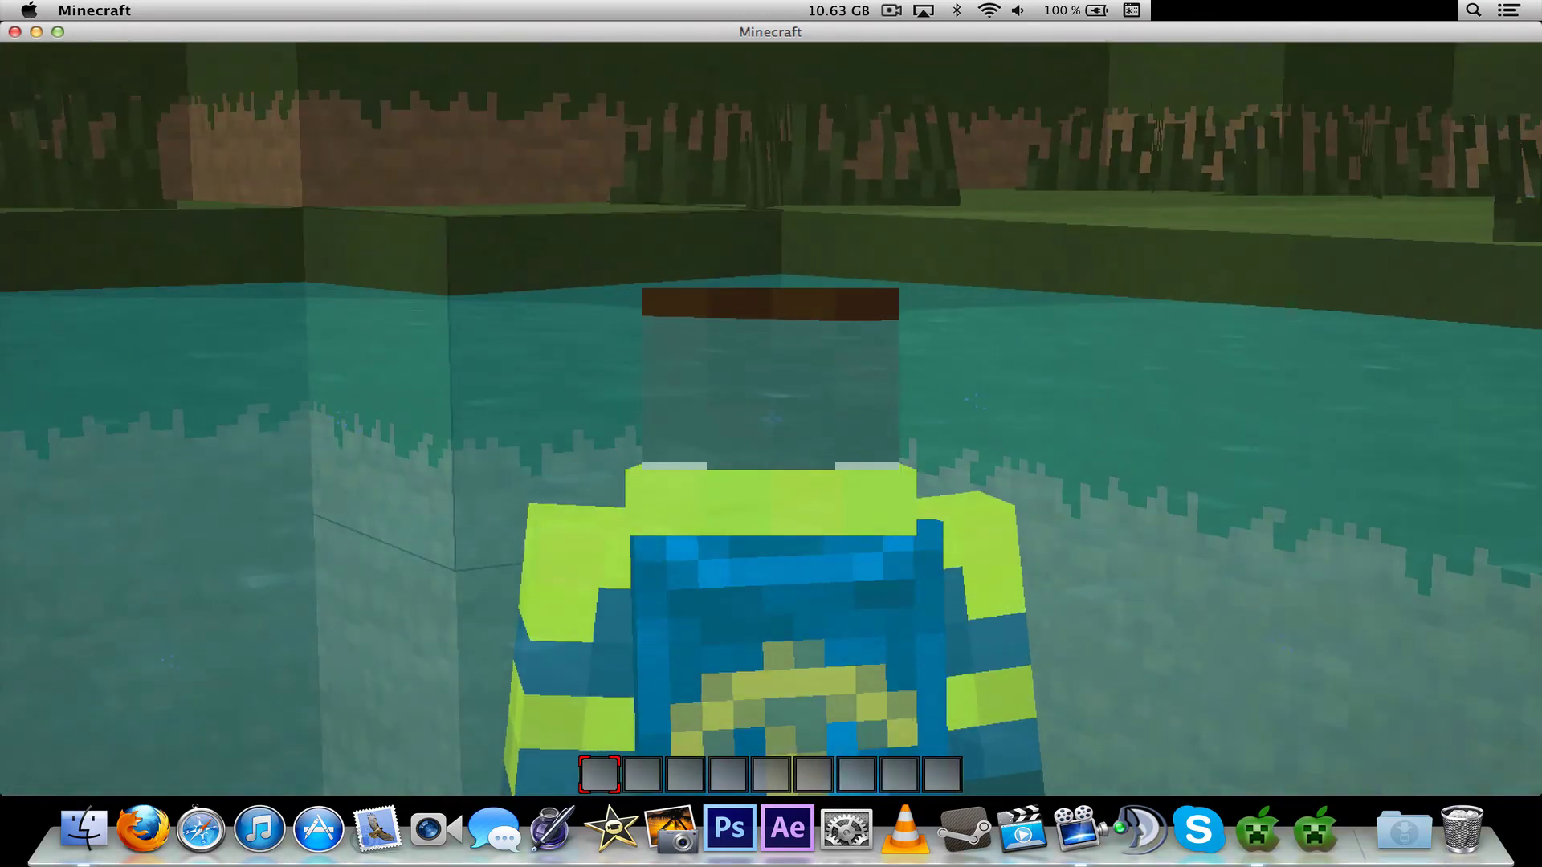
key("F5")
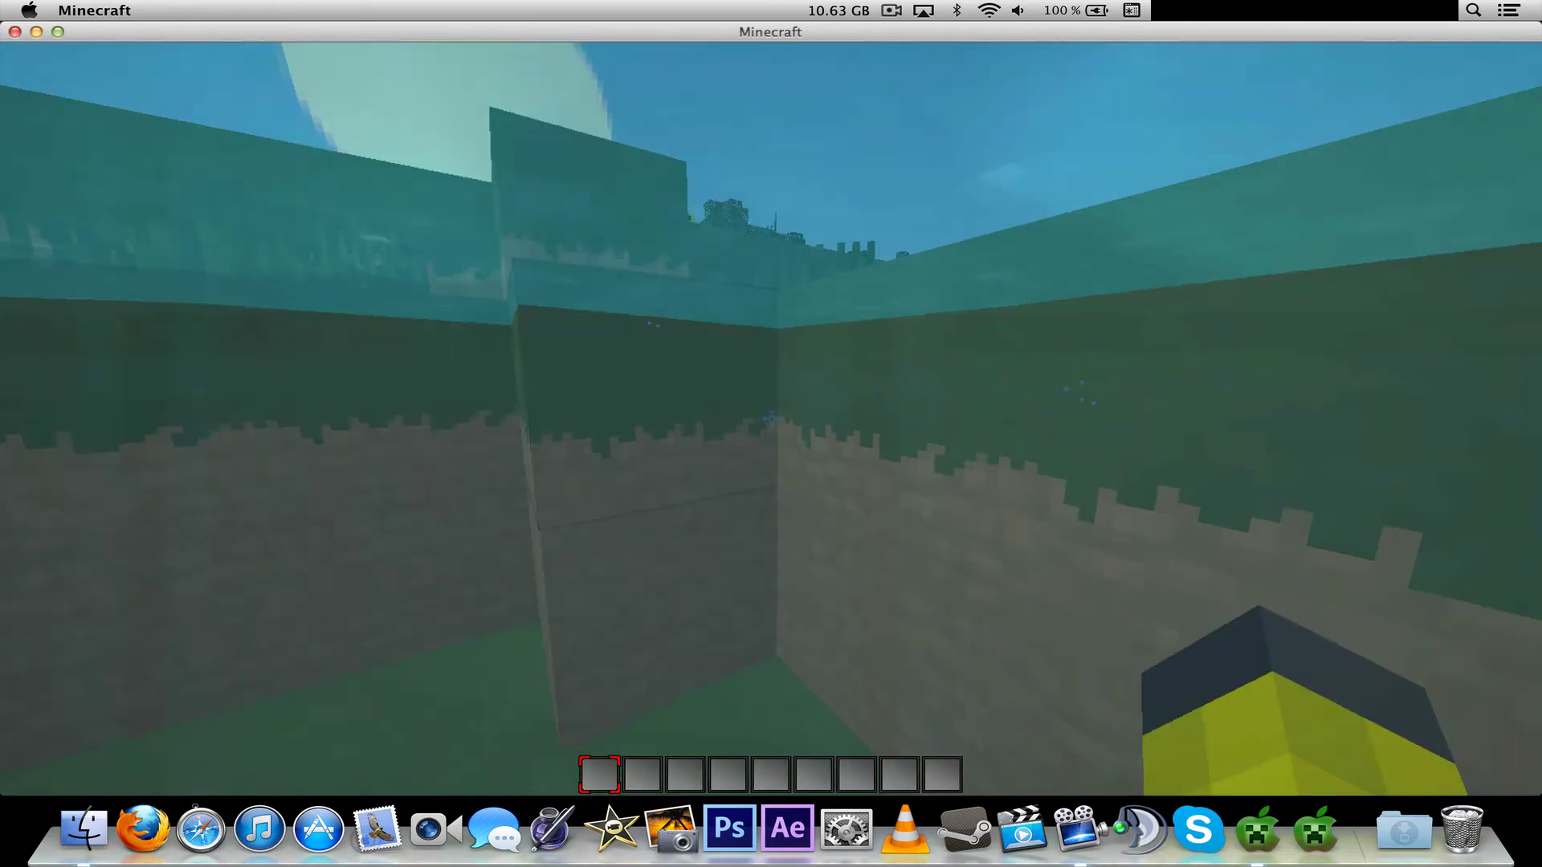
key("space")
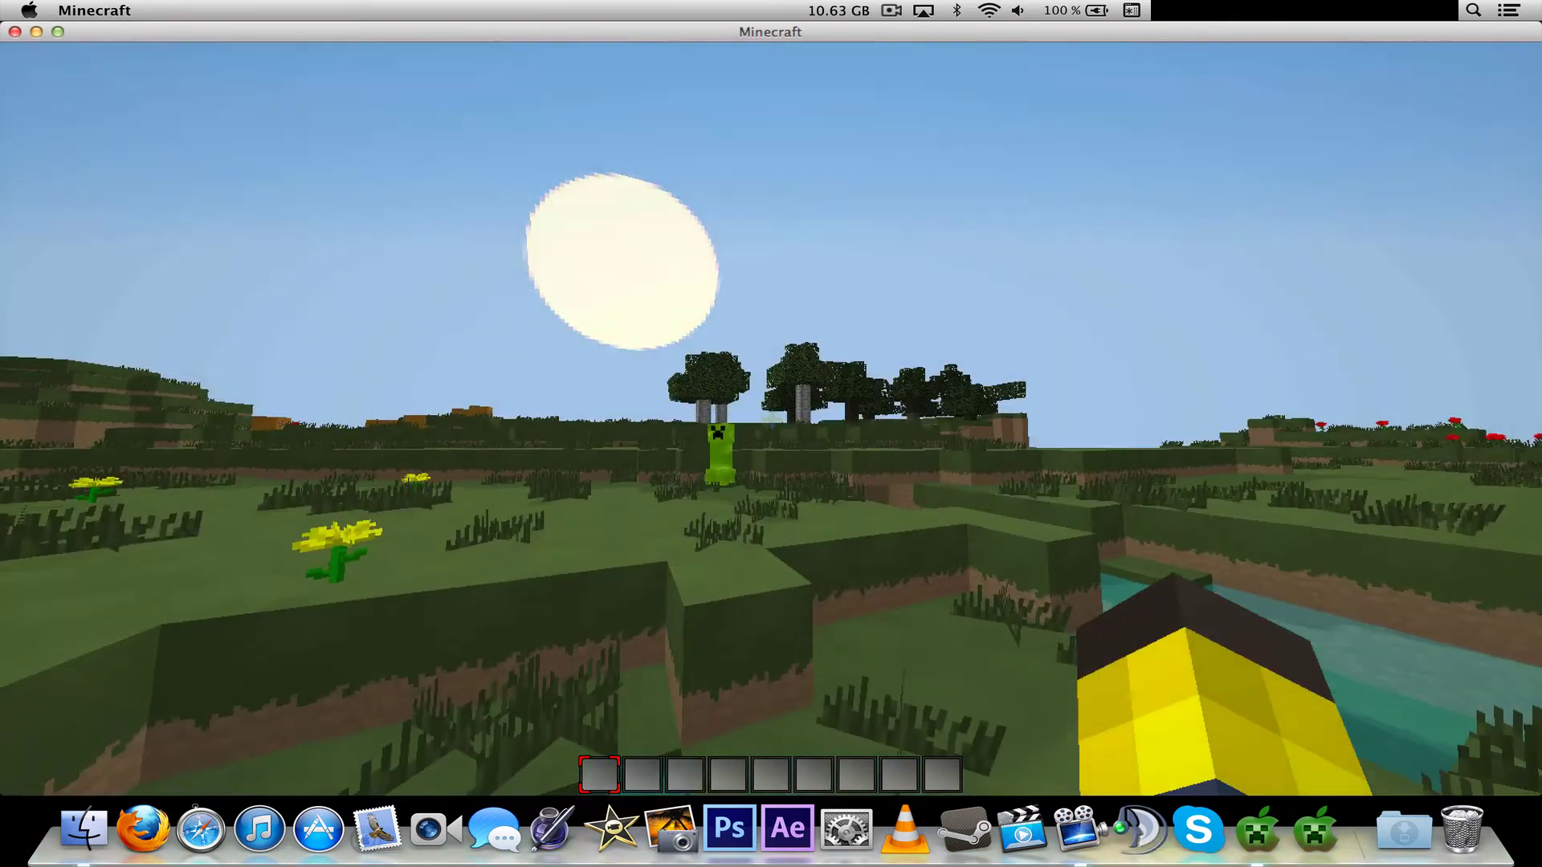
key("ctrl")
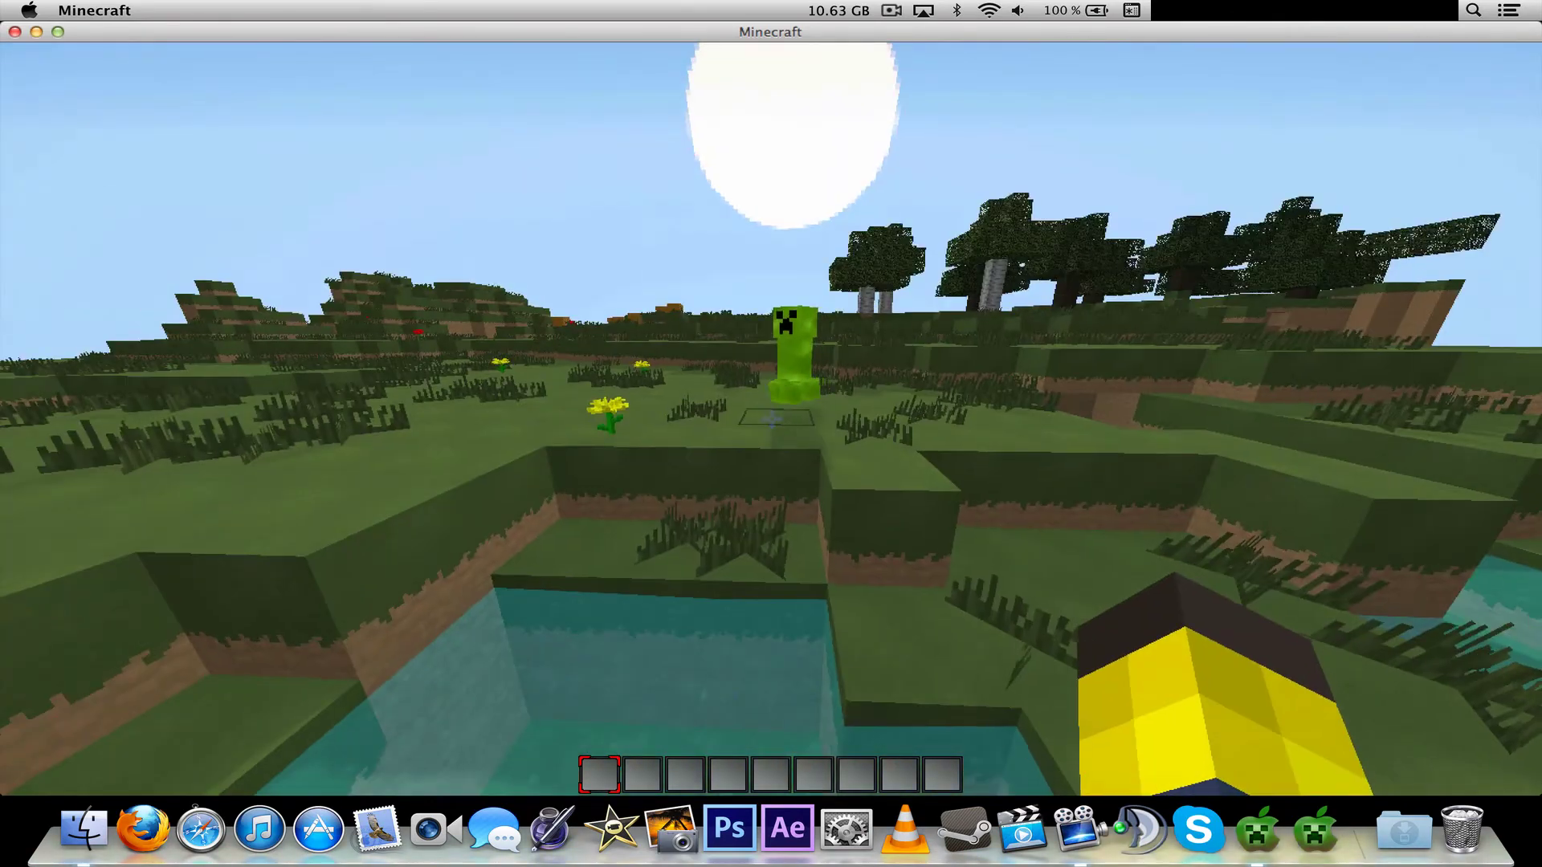
key("a")
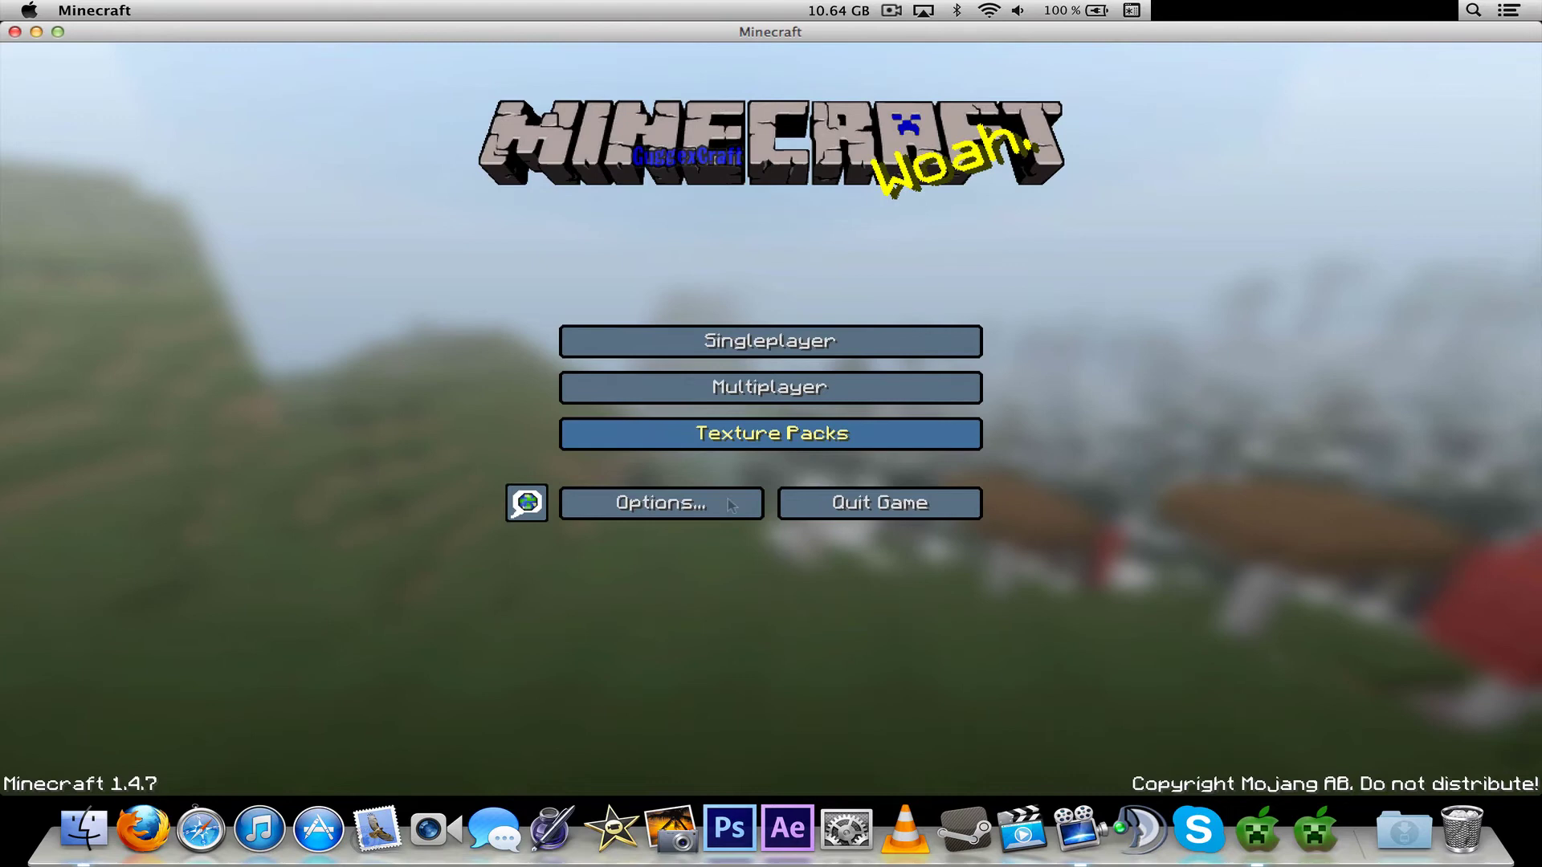
Step: Select the SEUS v10 RC7 Ultra.zip shaderpack in the shader options and load the singleplayer world New World
left_click(731, 505)
left_click(708, 409)
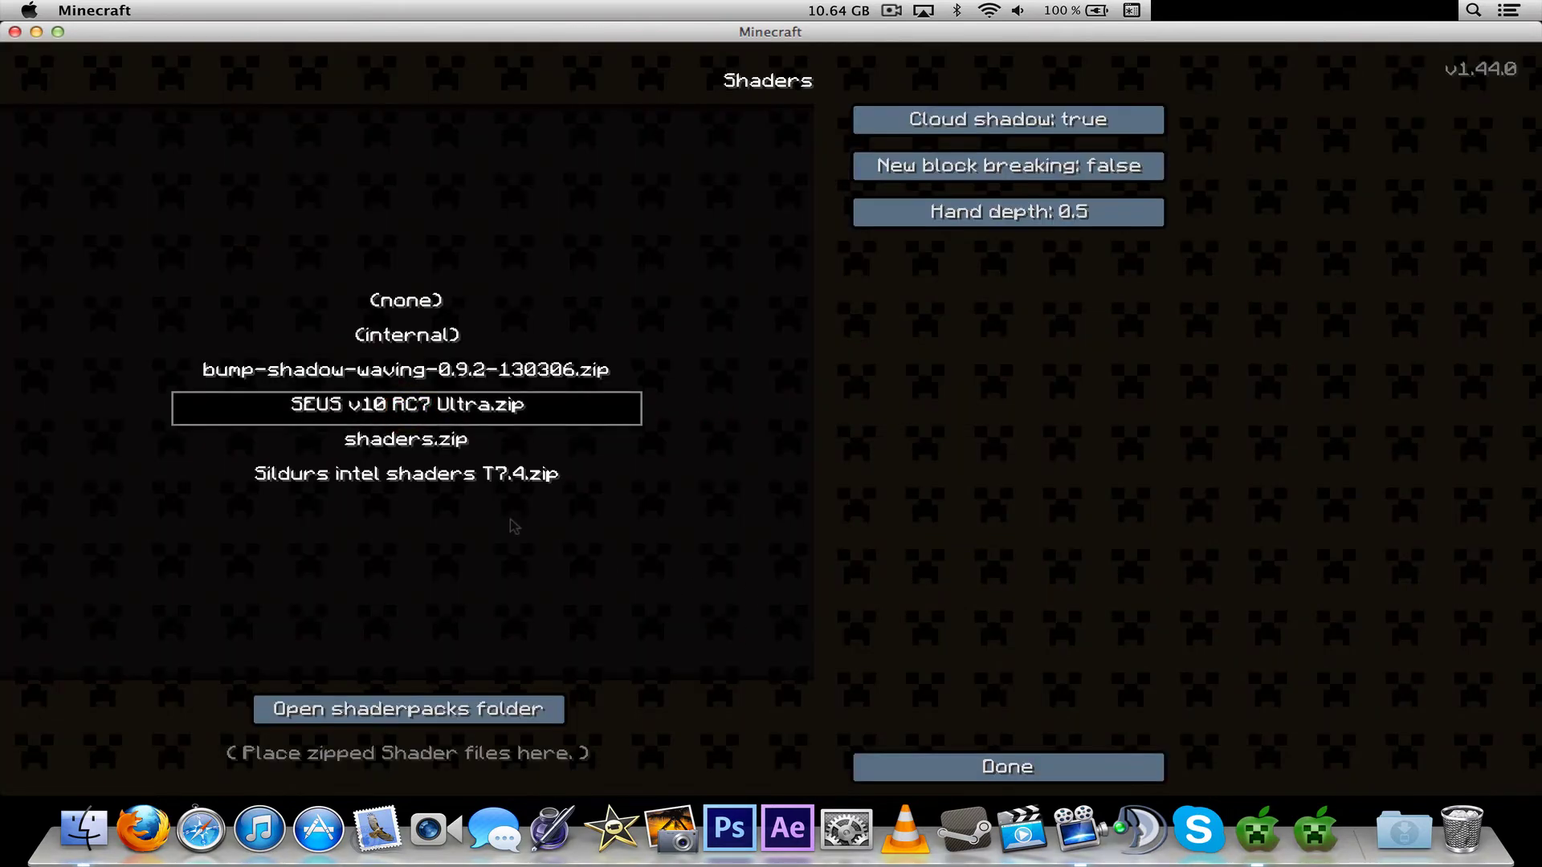
left_click(943, 768)
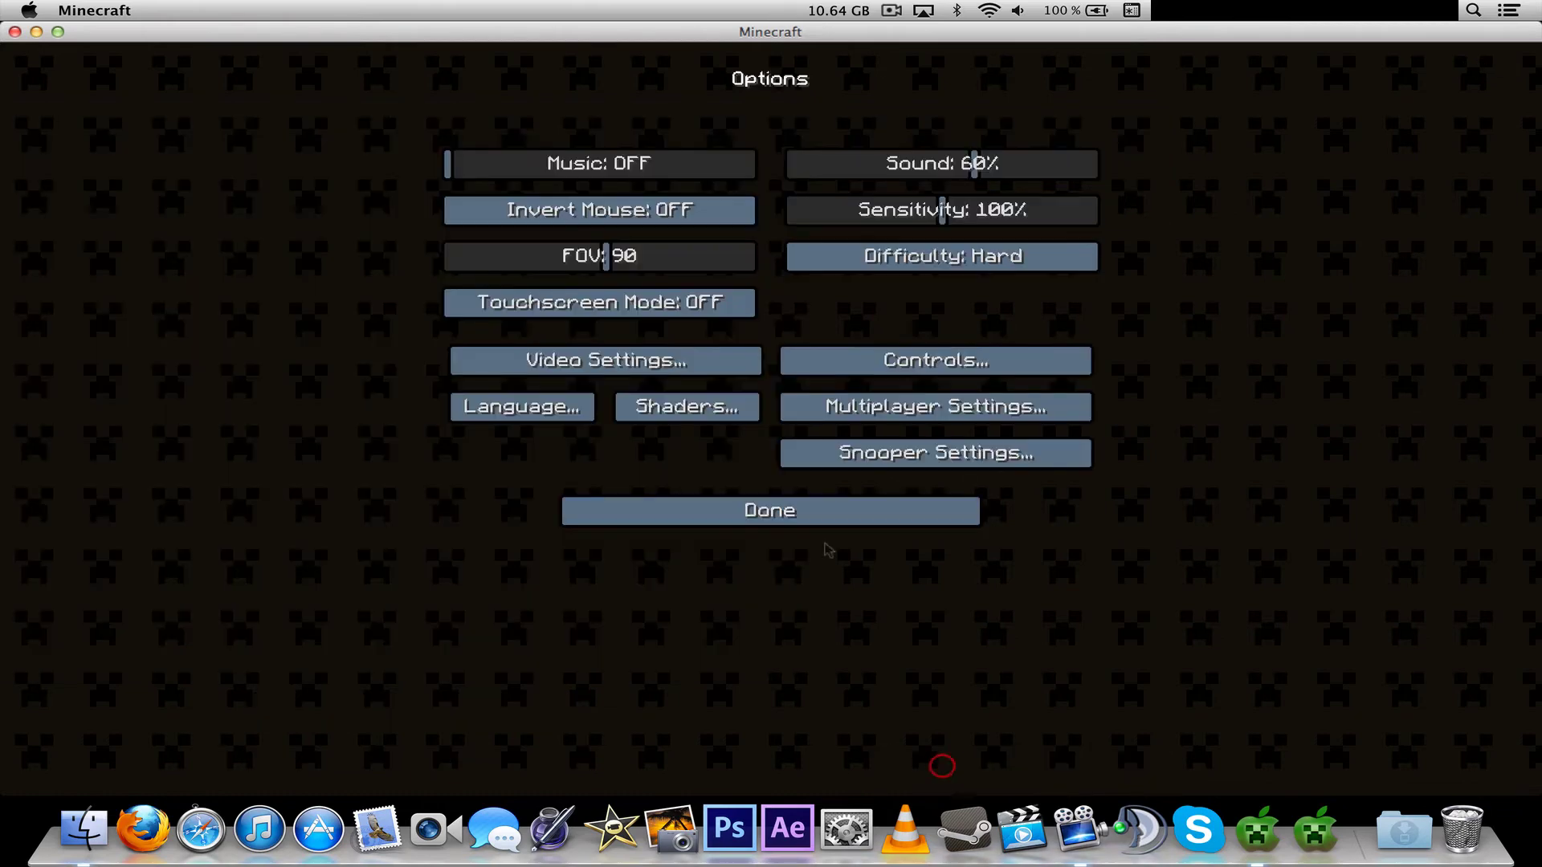
left_click(769, 507)
left_click(737, 343)
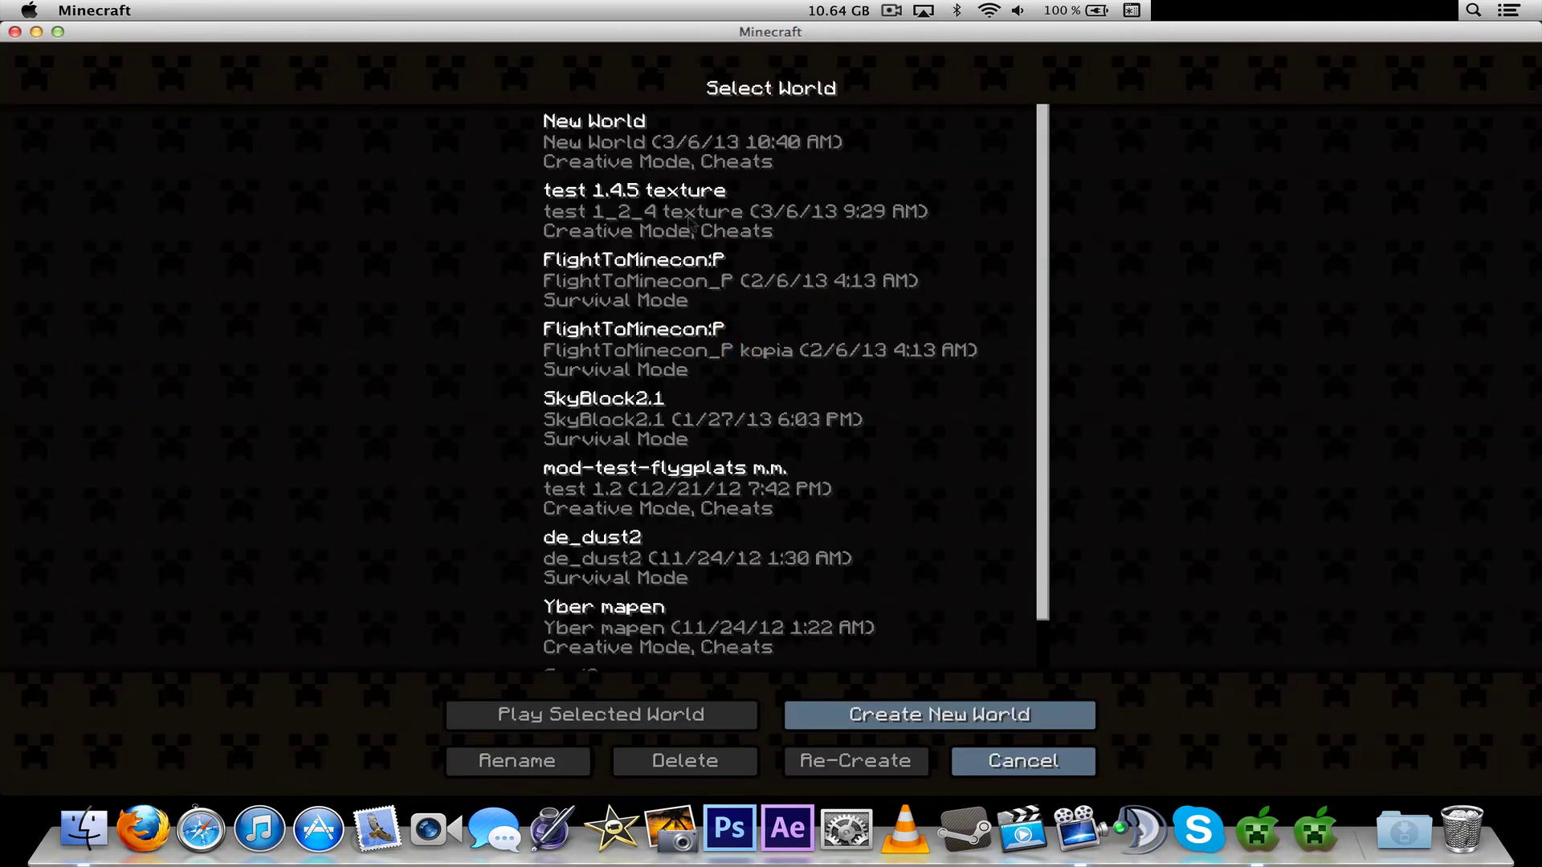
double_click(646, 149)
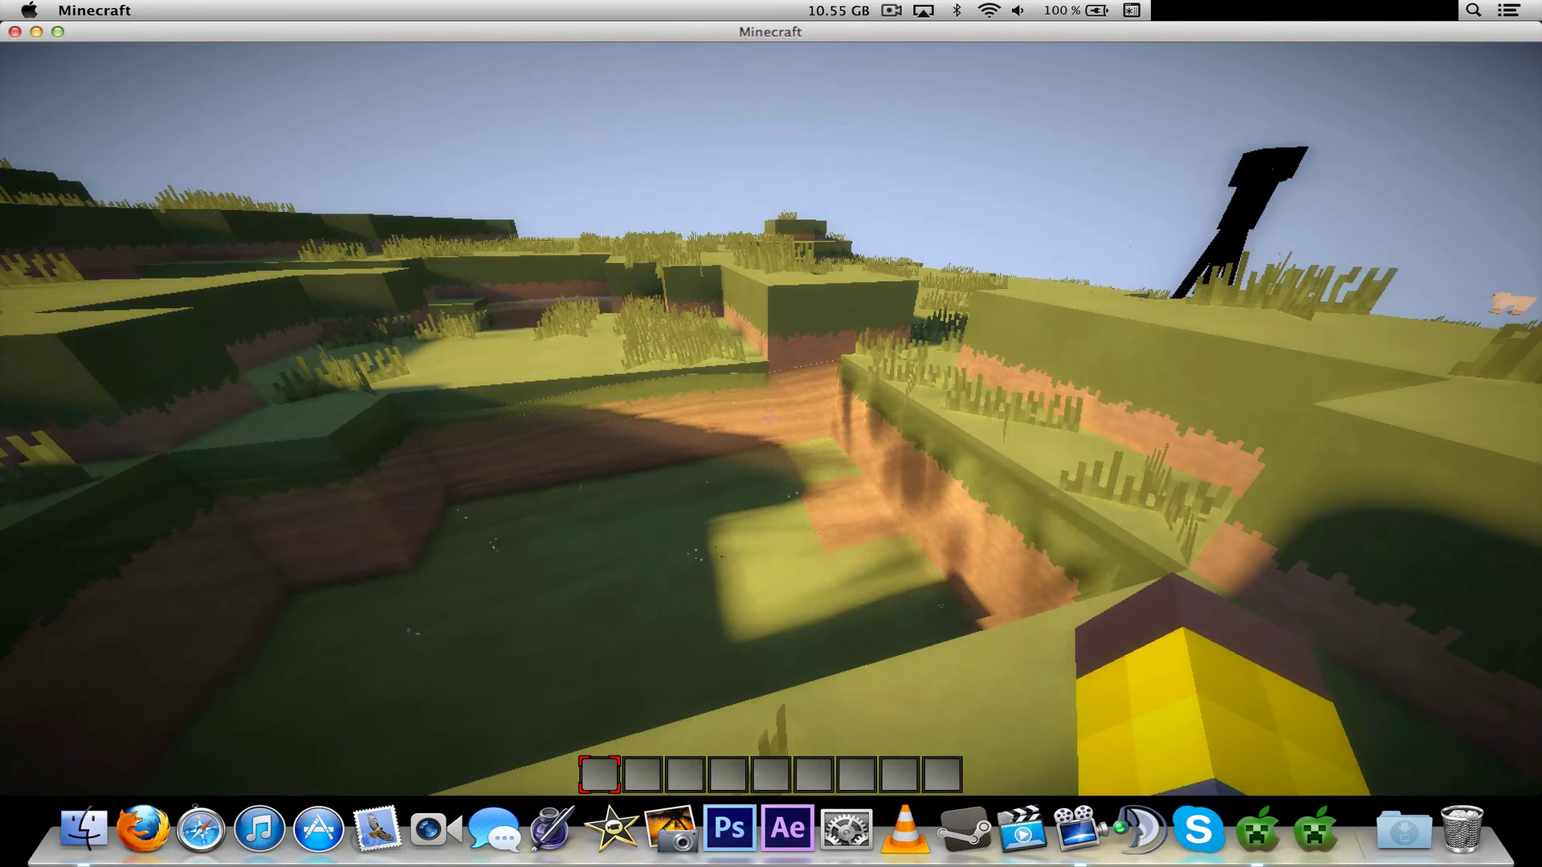
Step: Enter the pond and examine its water reflections, underwater distortion and shadows in first-person and both third-person views
key("w")
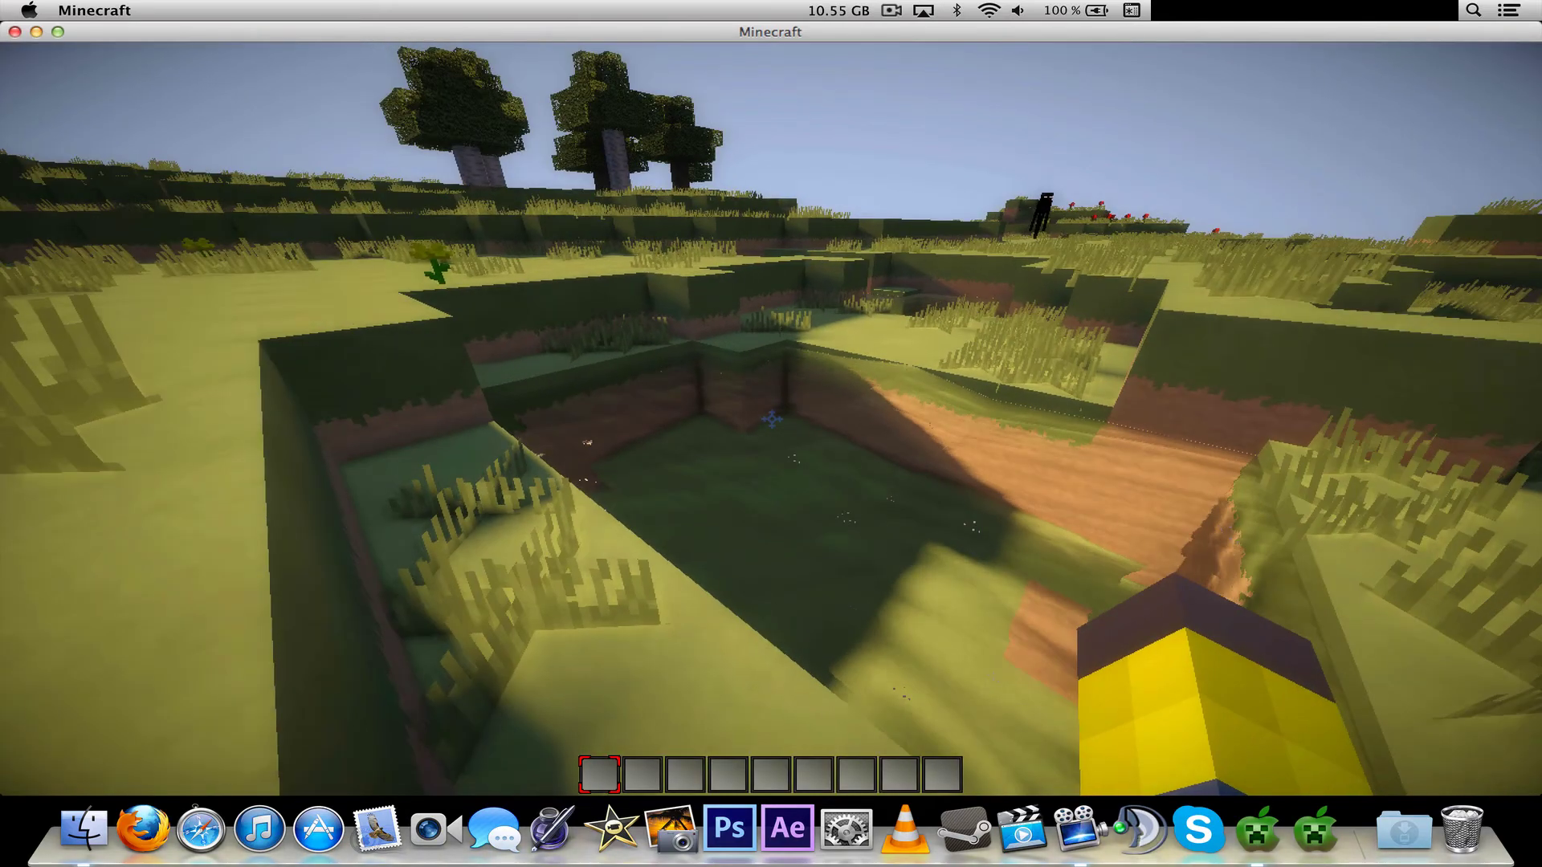
key("w")
key("w")
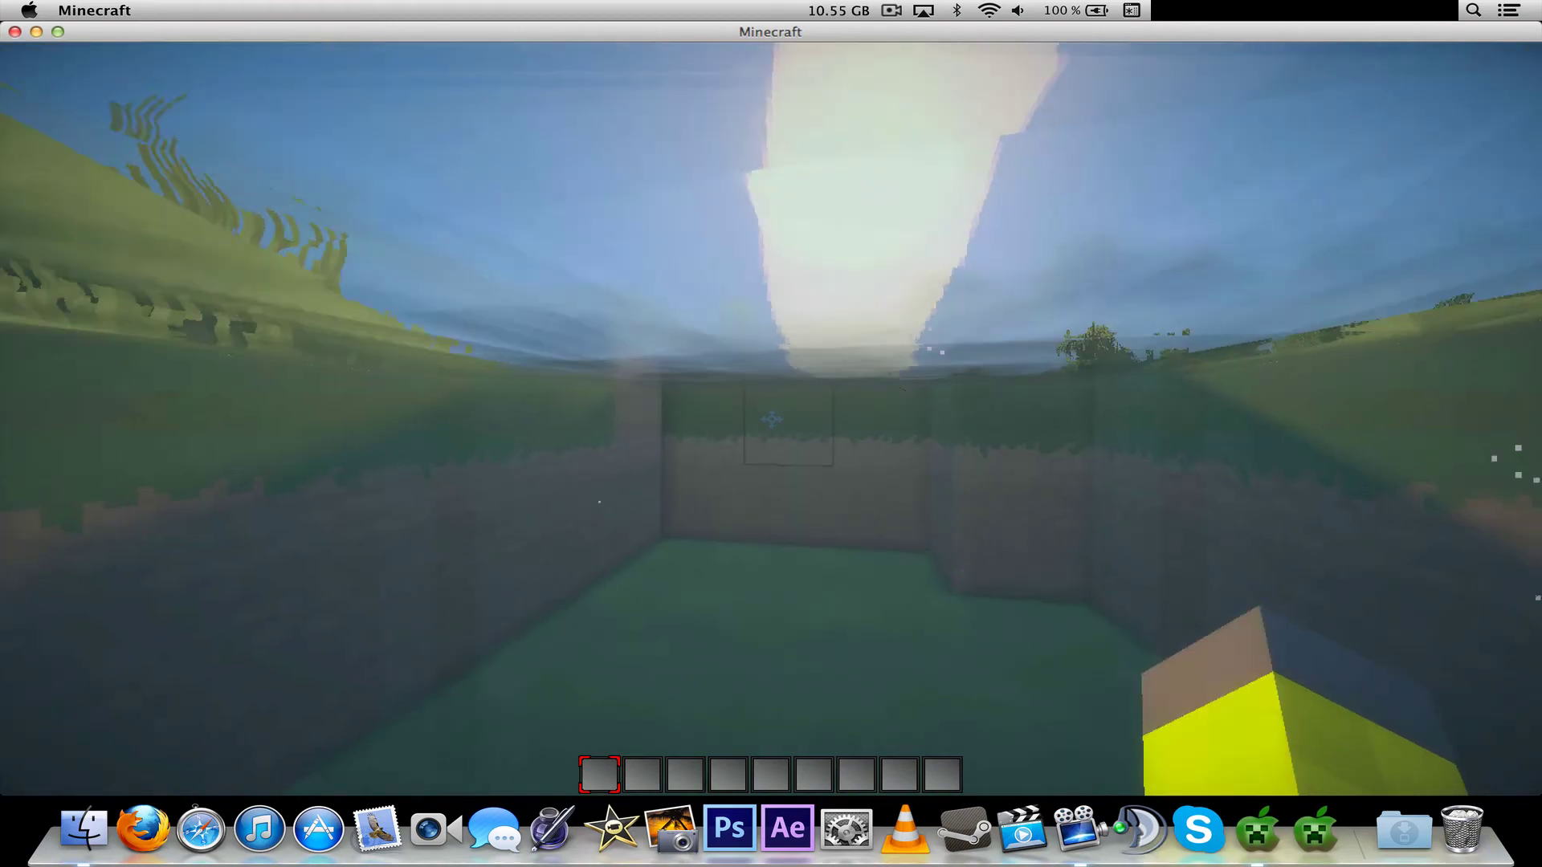
key("w")
key("F5")
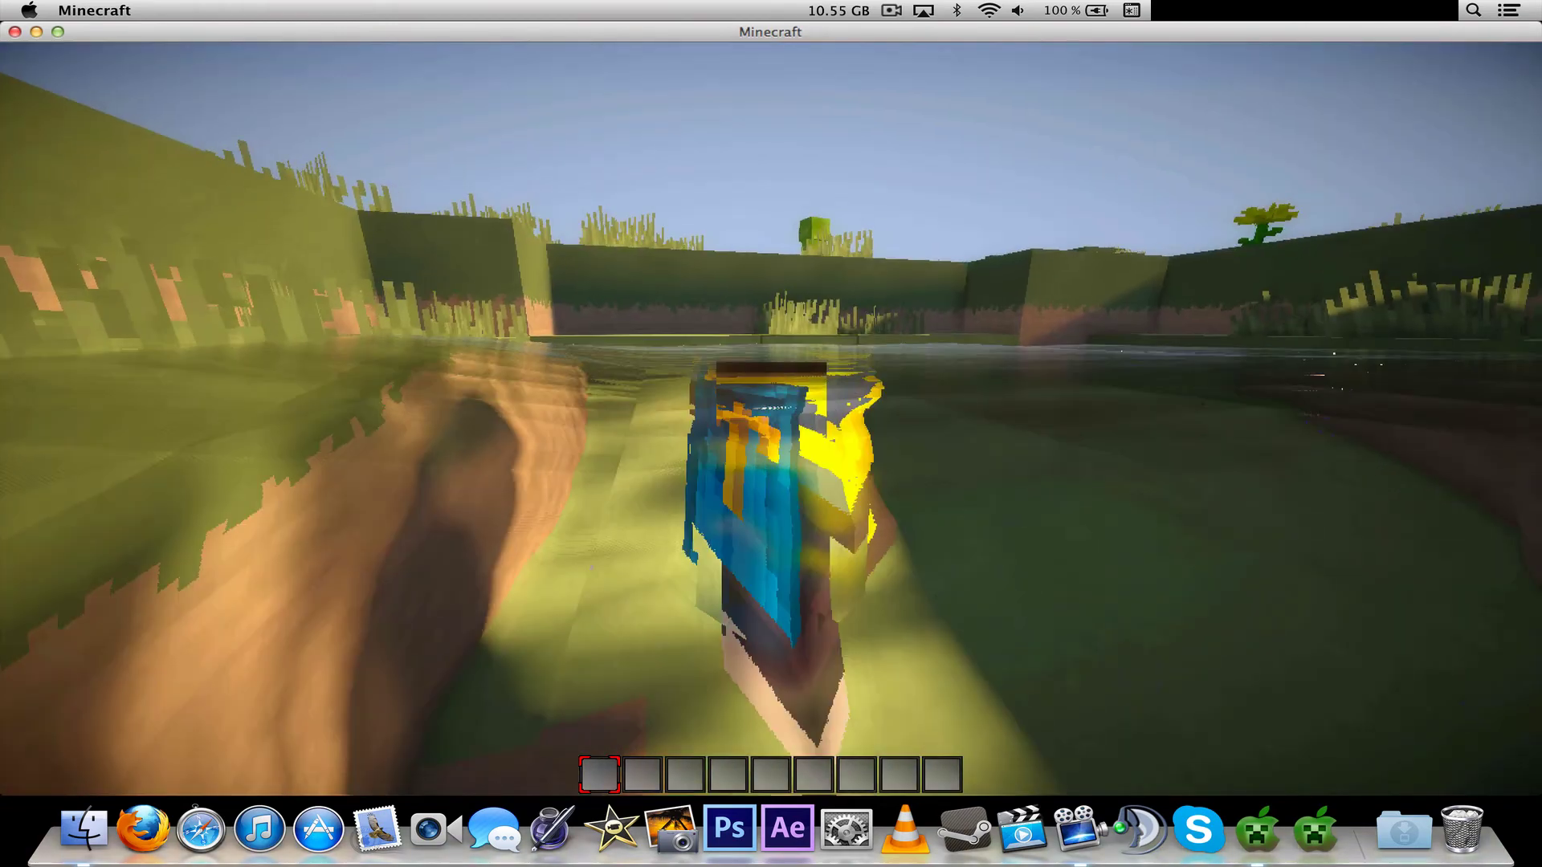
key("space")
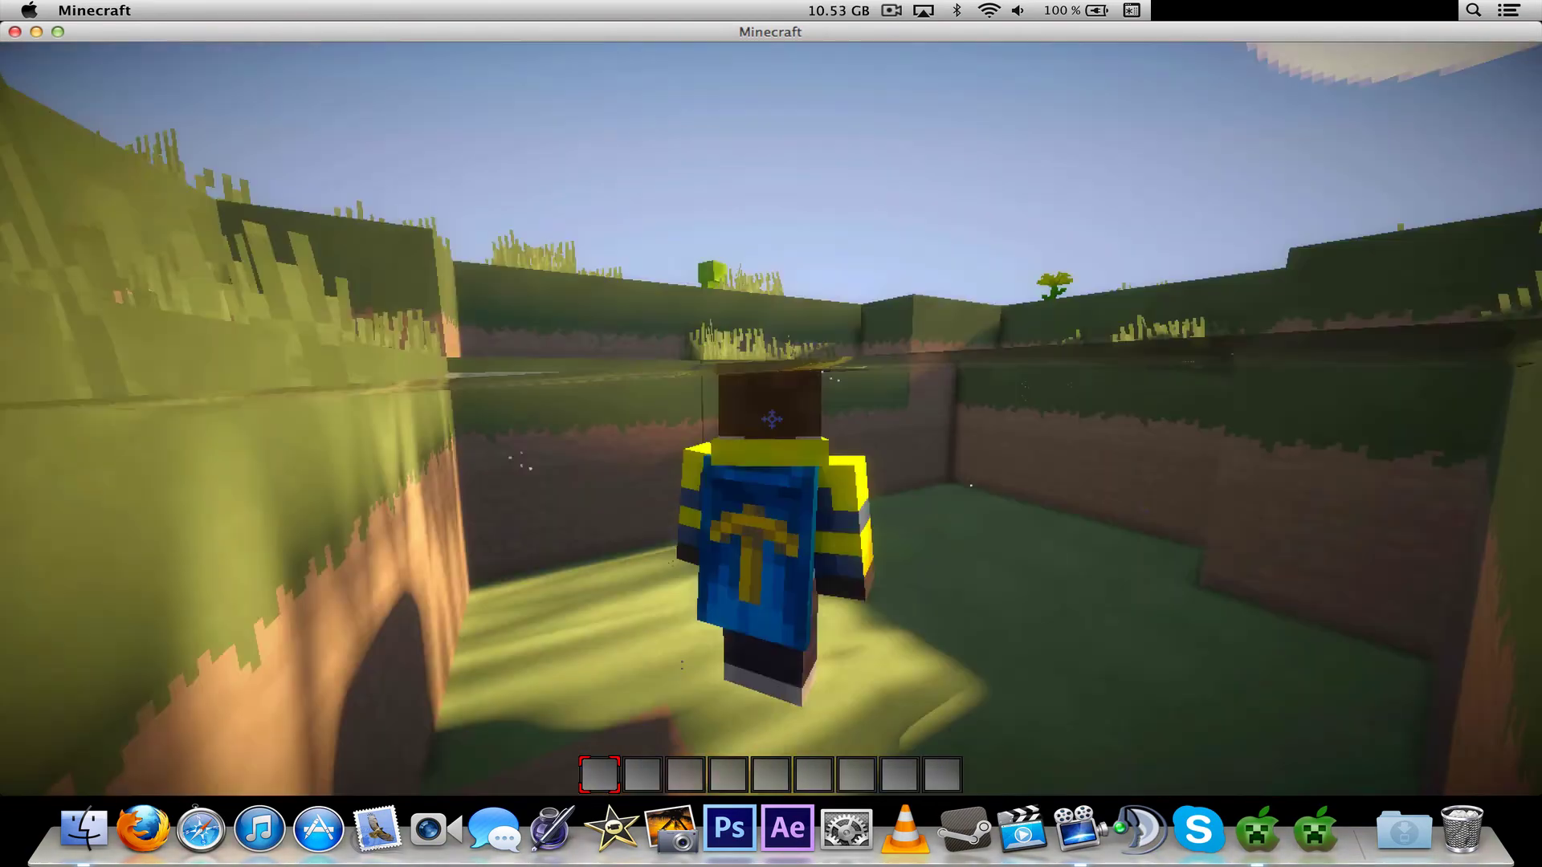
key("space")
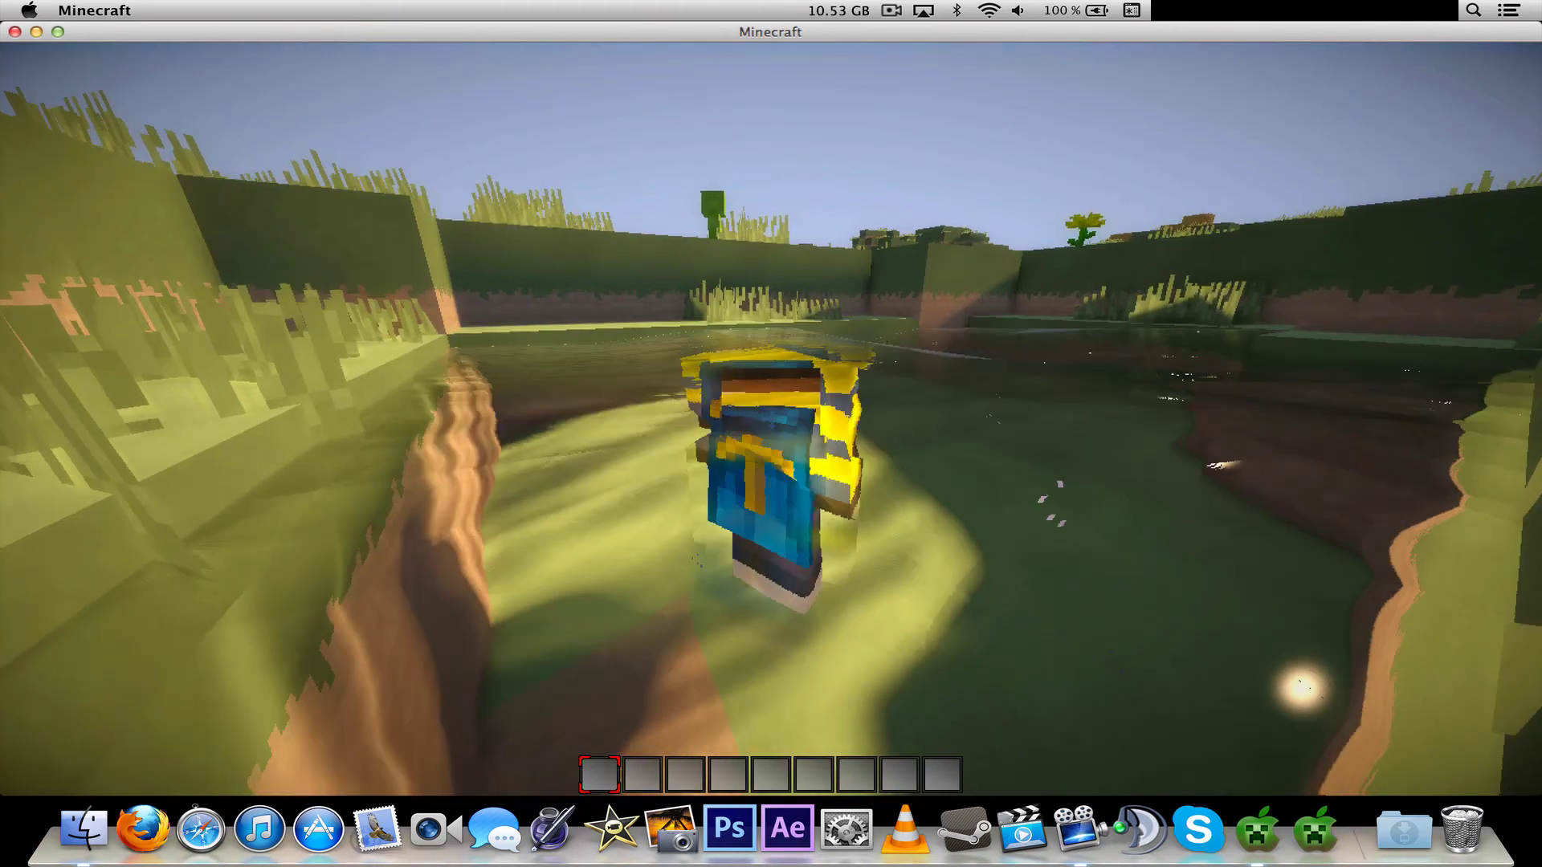
key("w")
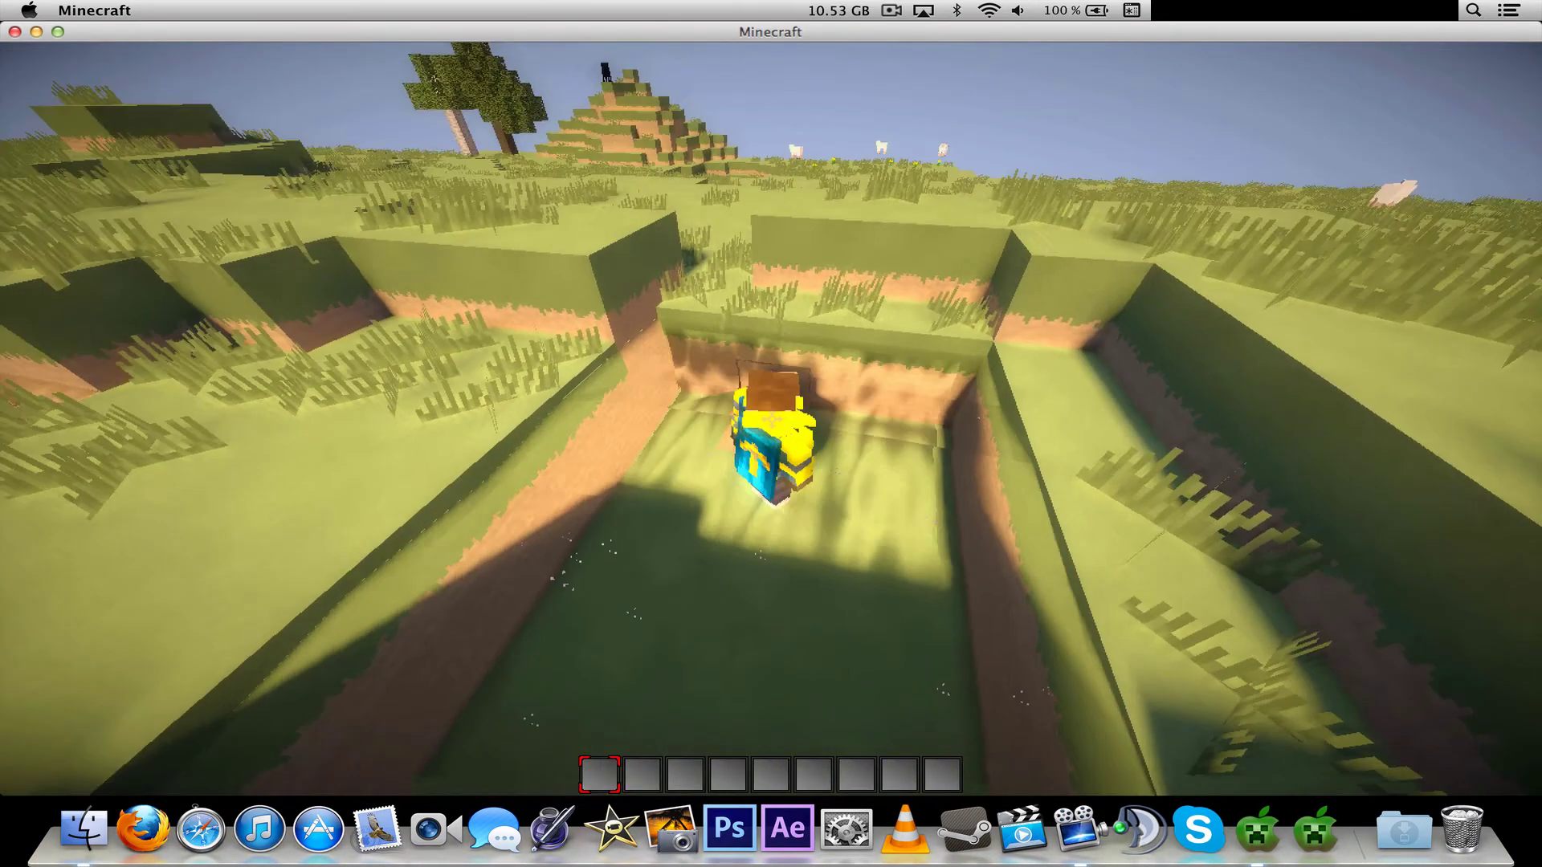
key("F5")
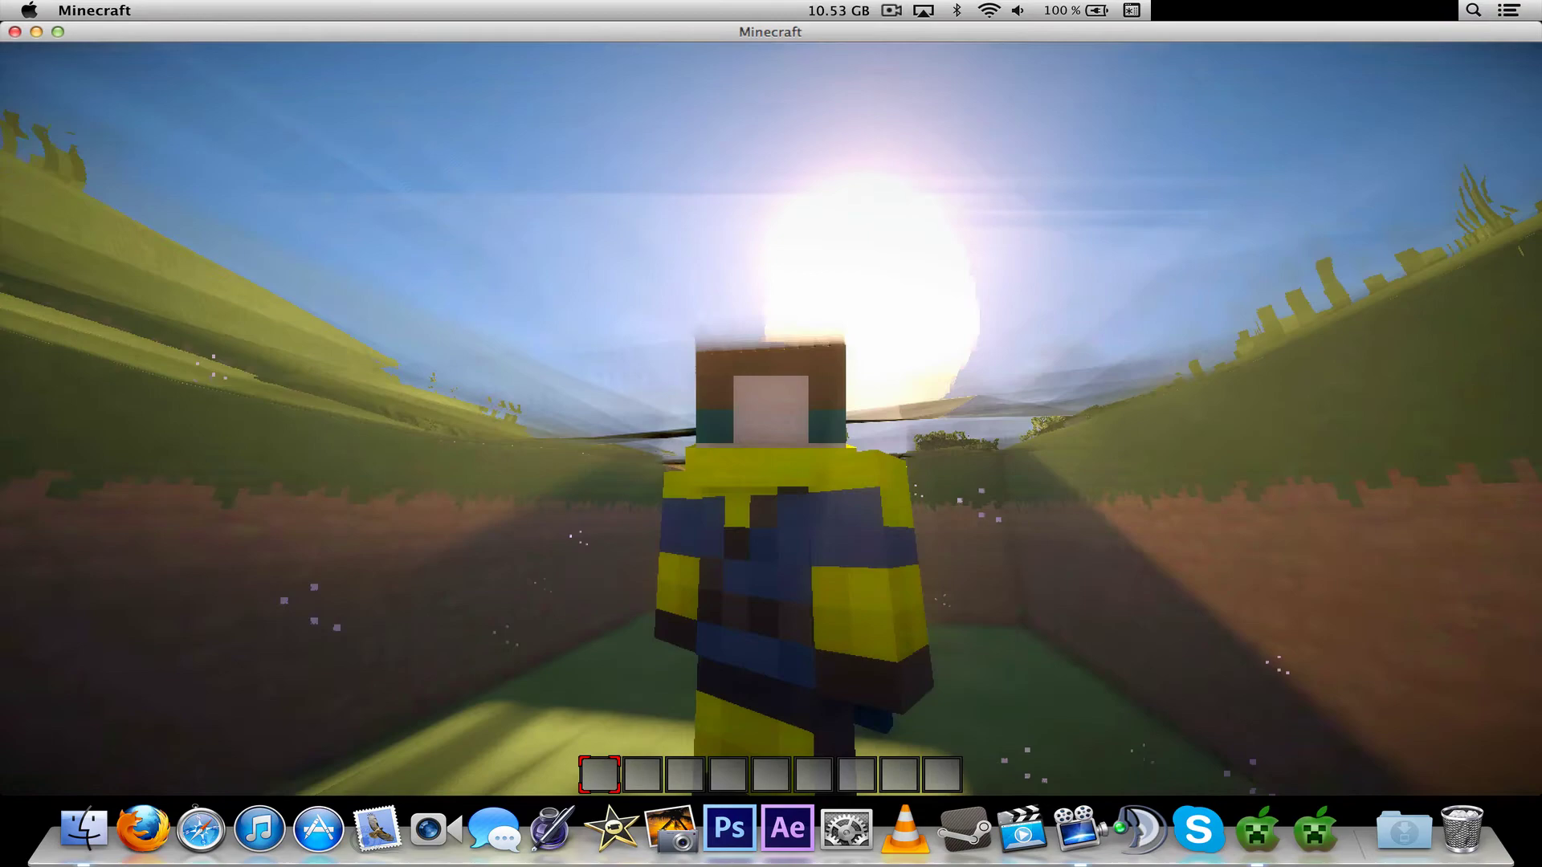
key("F5")
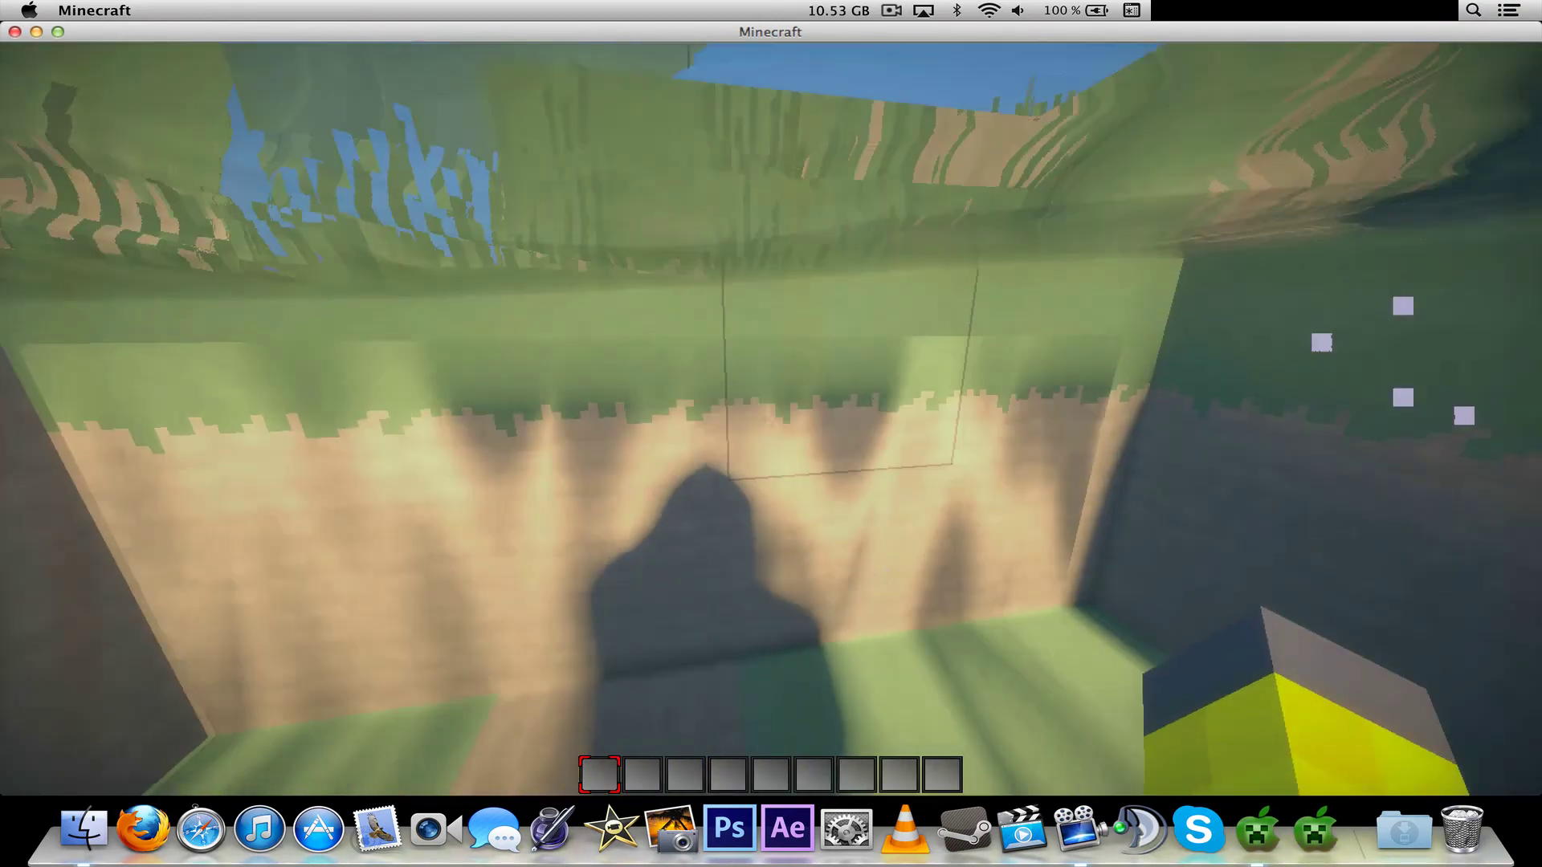
Step: Show the debug information and walk across the plains past the hill to check the frame rate, grass and shadows
key("F3")
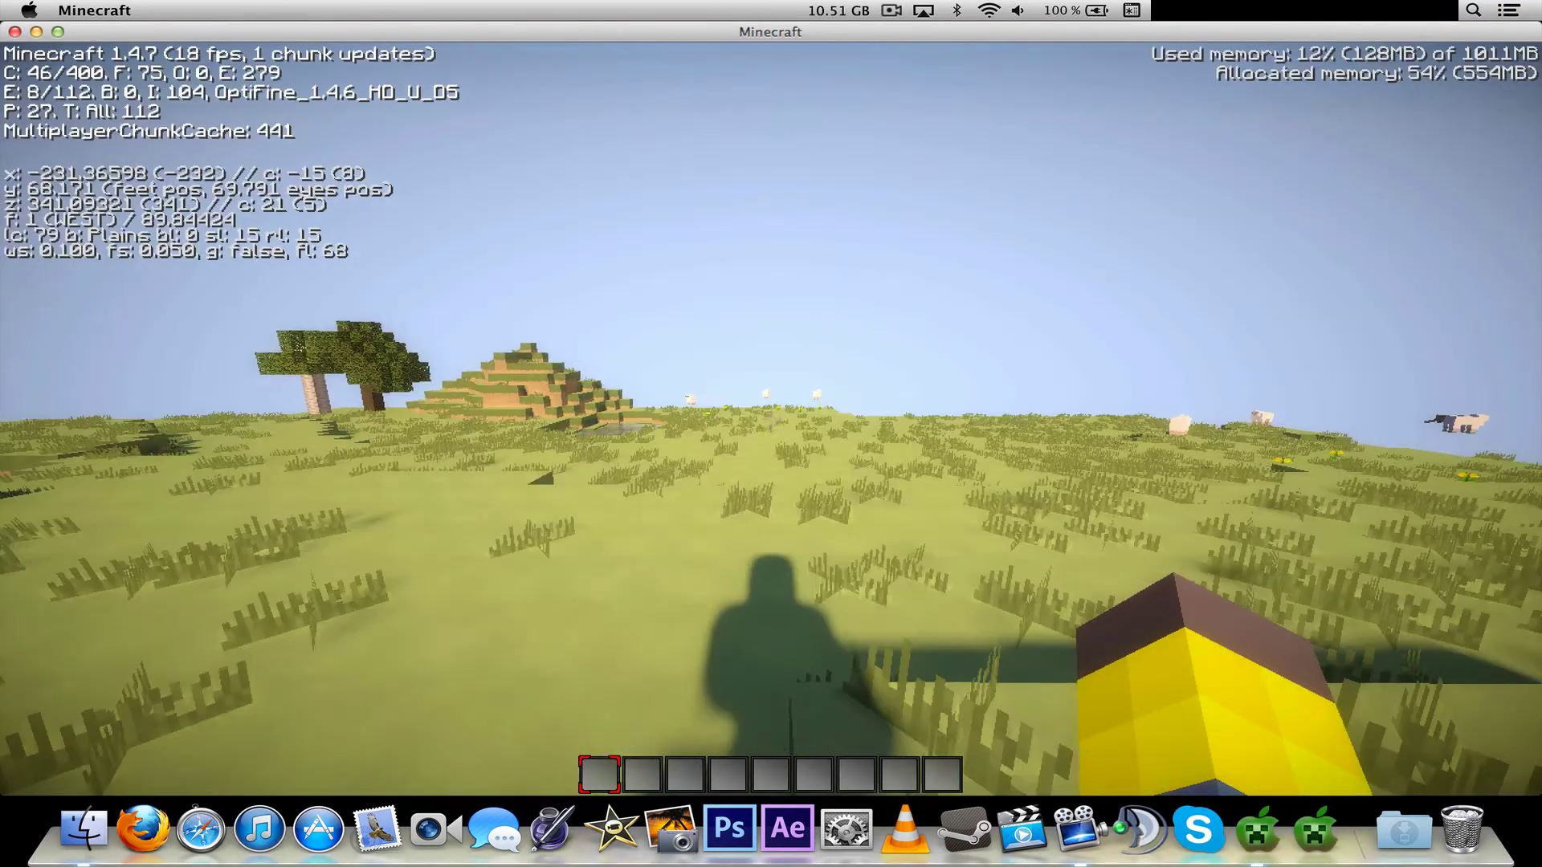
key("ctrl")
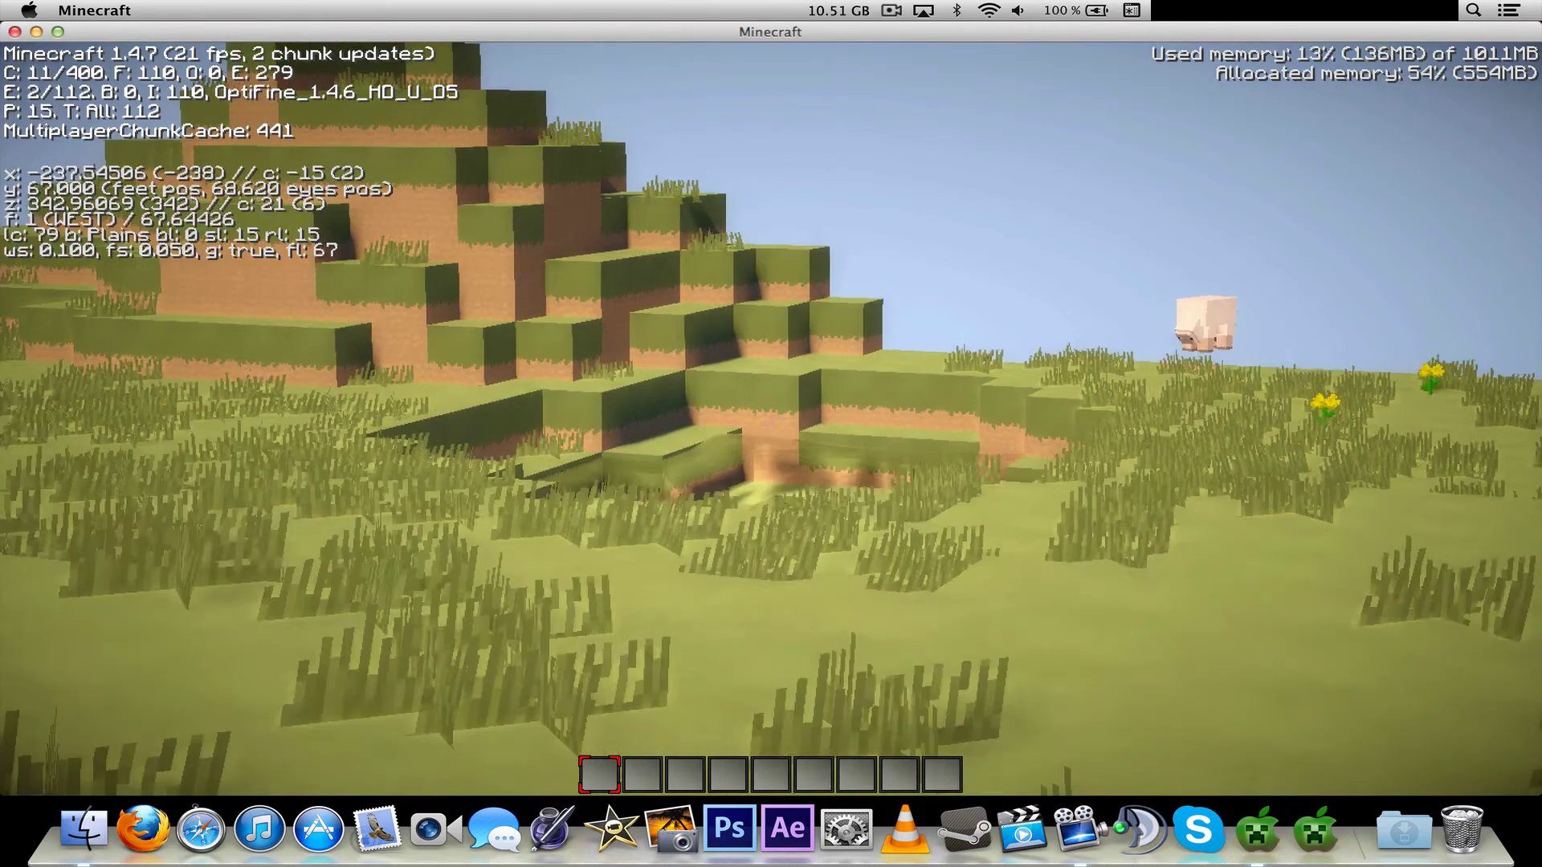
key("F5")
key("w")
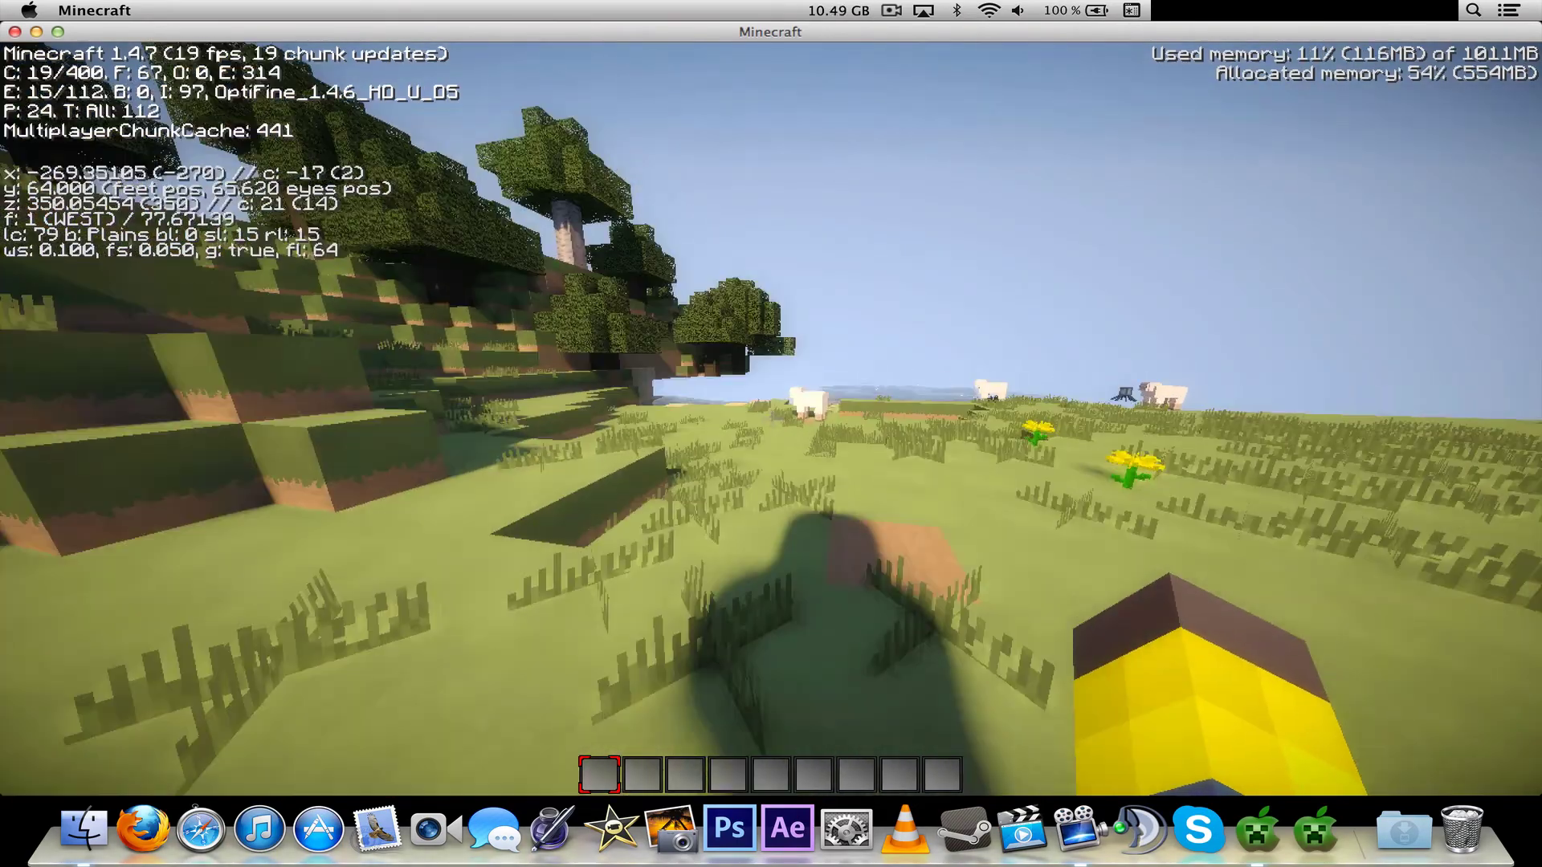
key("w")
key("w")
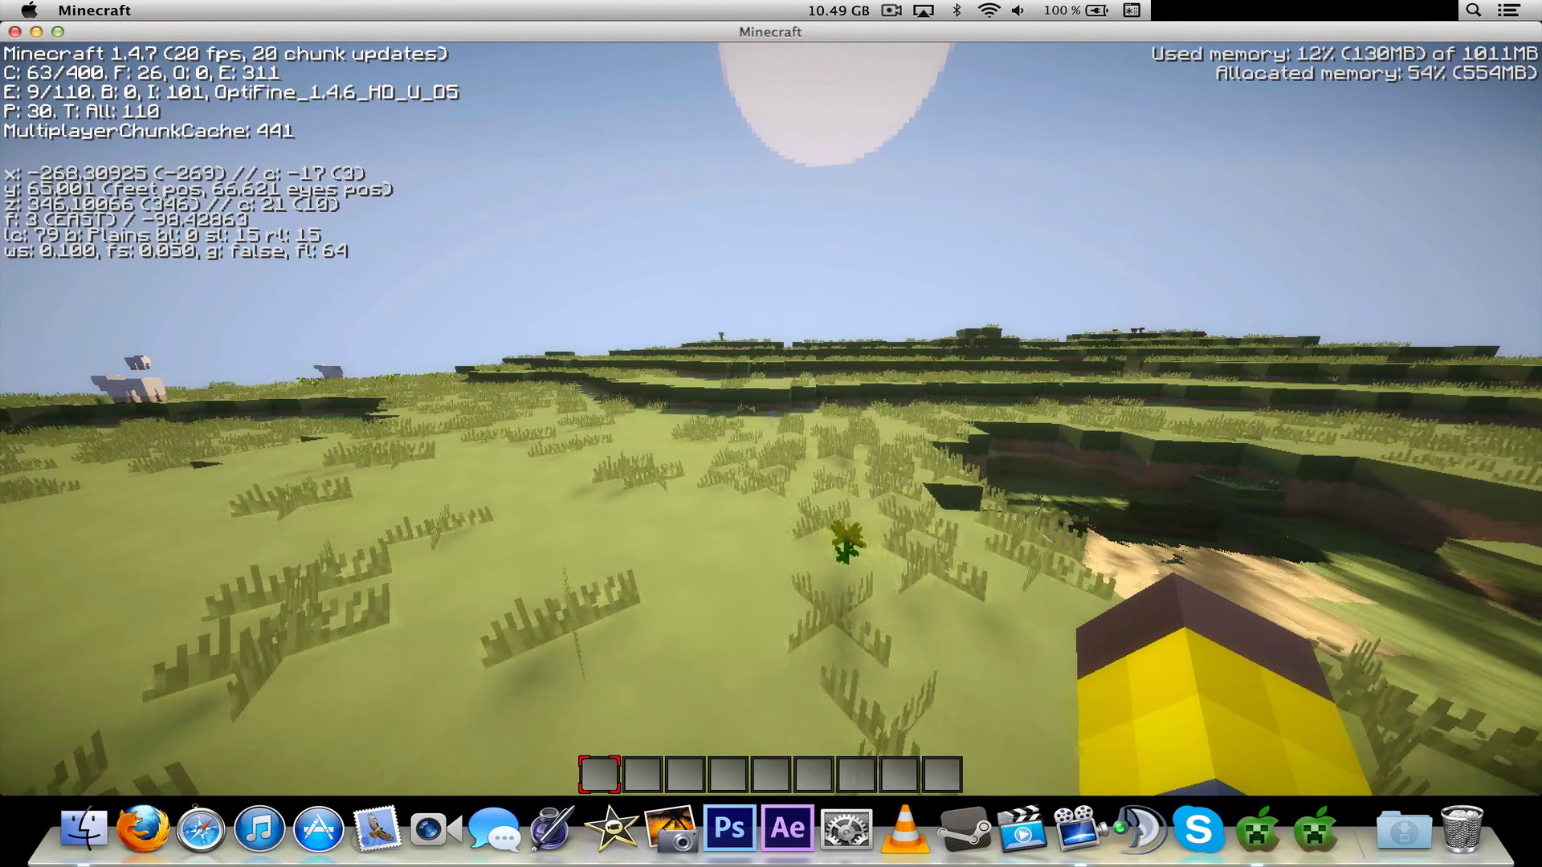
key("w")
key("shift")
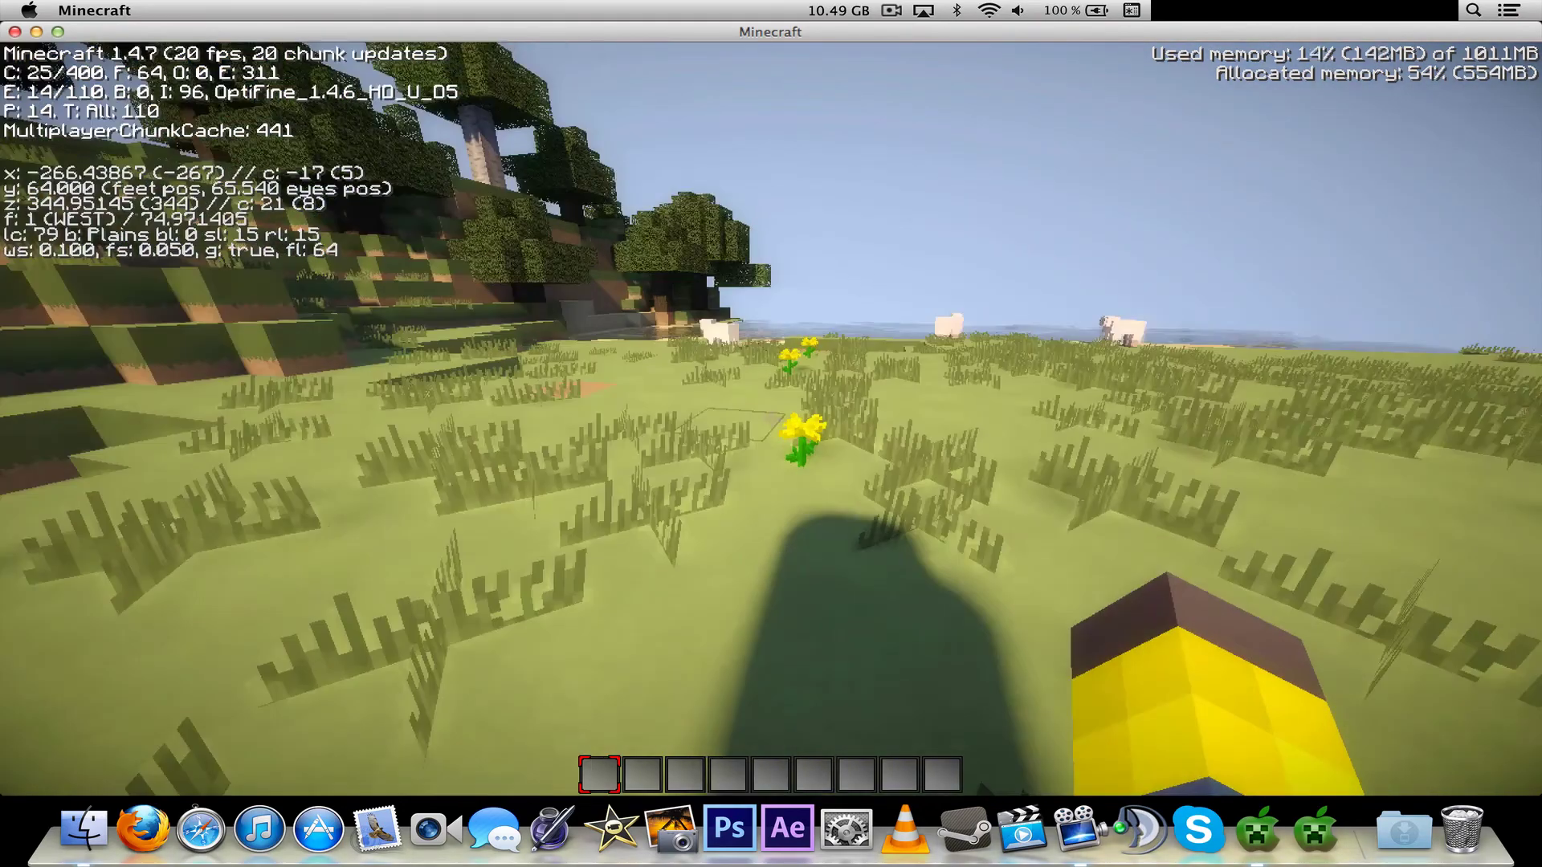
key("ctrl")
key("w")
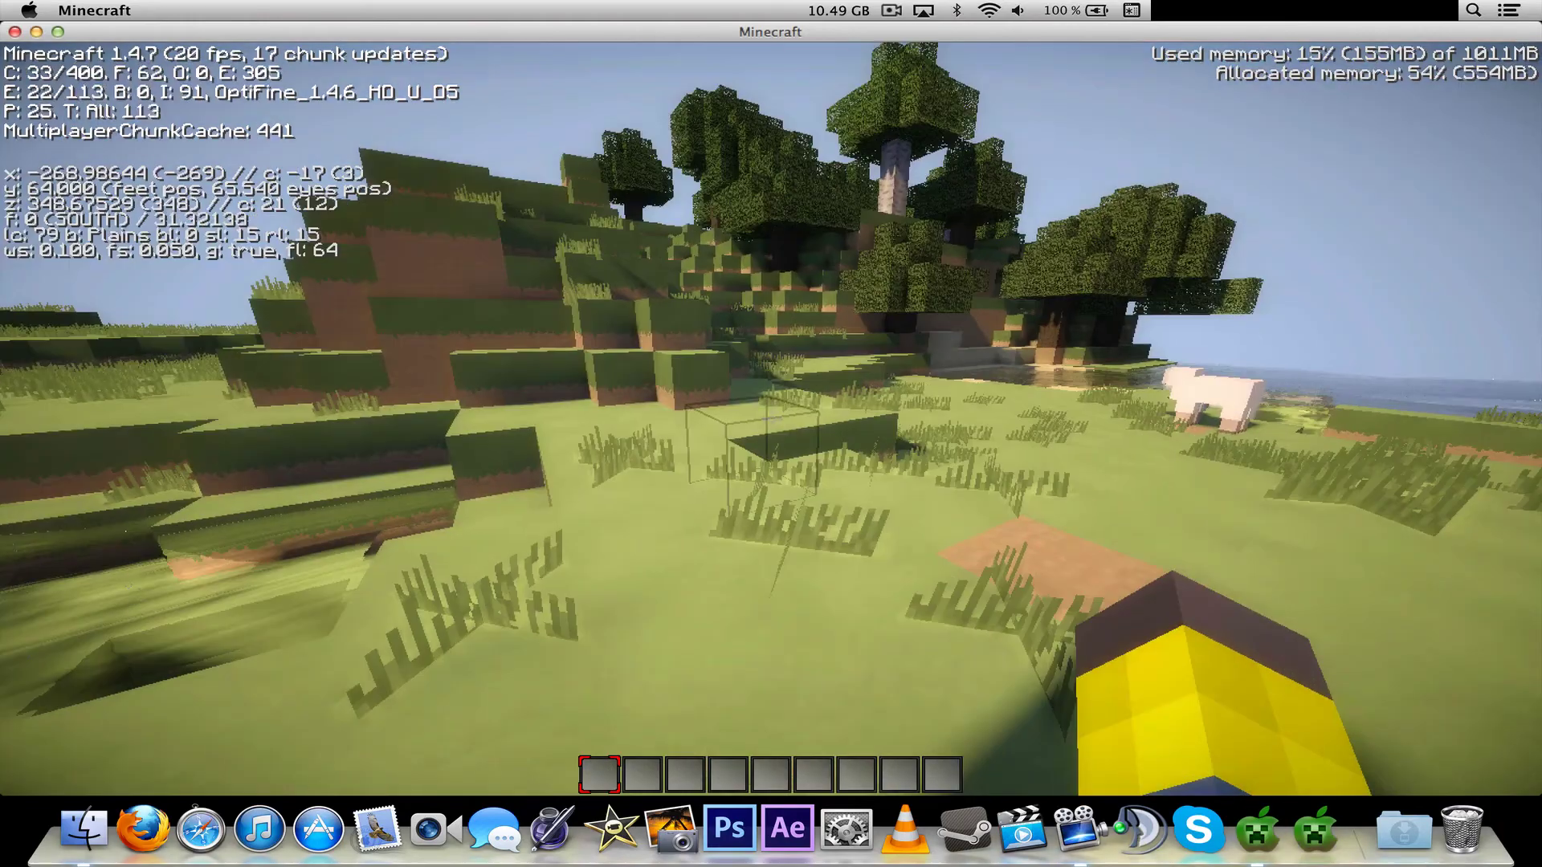
Step: Go down into the shallow pond beside the hill and examine the shadows on its bed from above and underwater
key("shift")
key("ctrl")
key("ctrl")
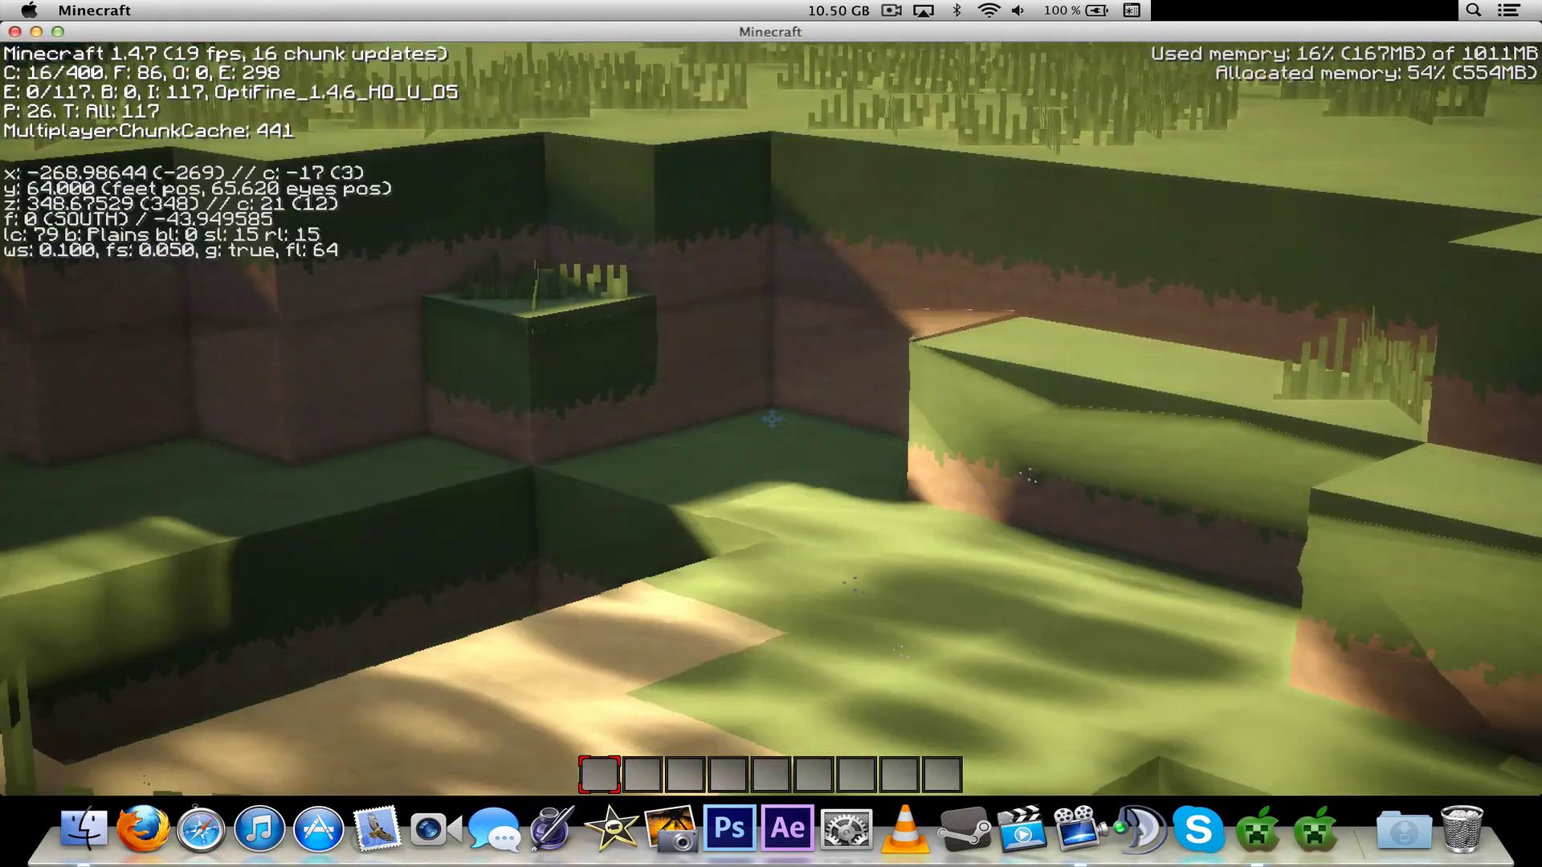
key("w")
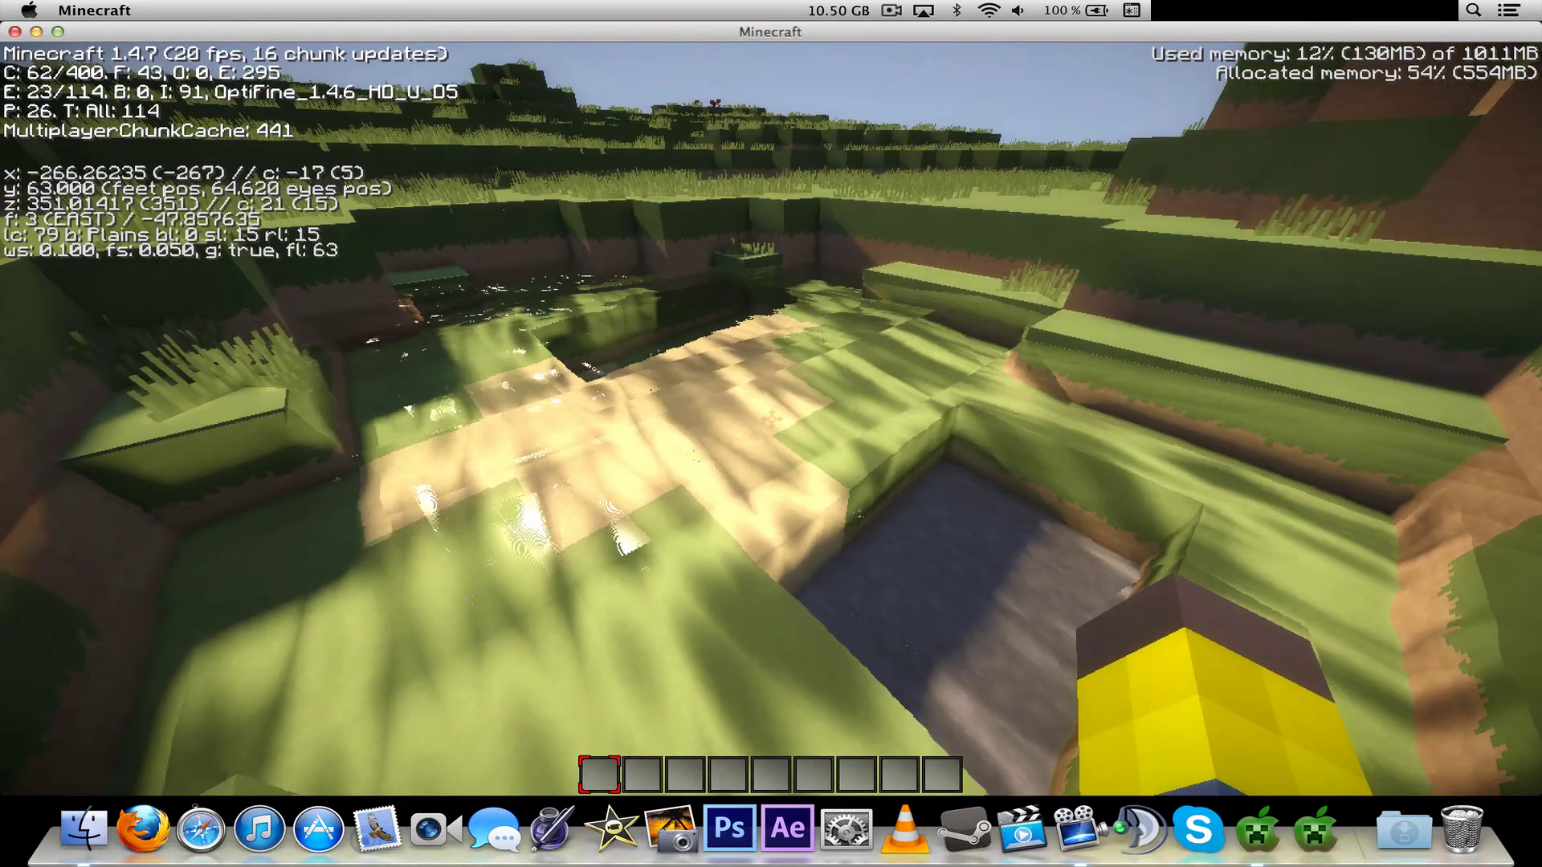
key("w")
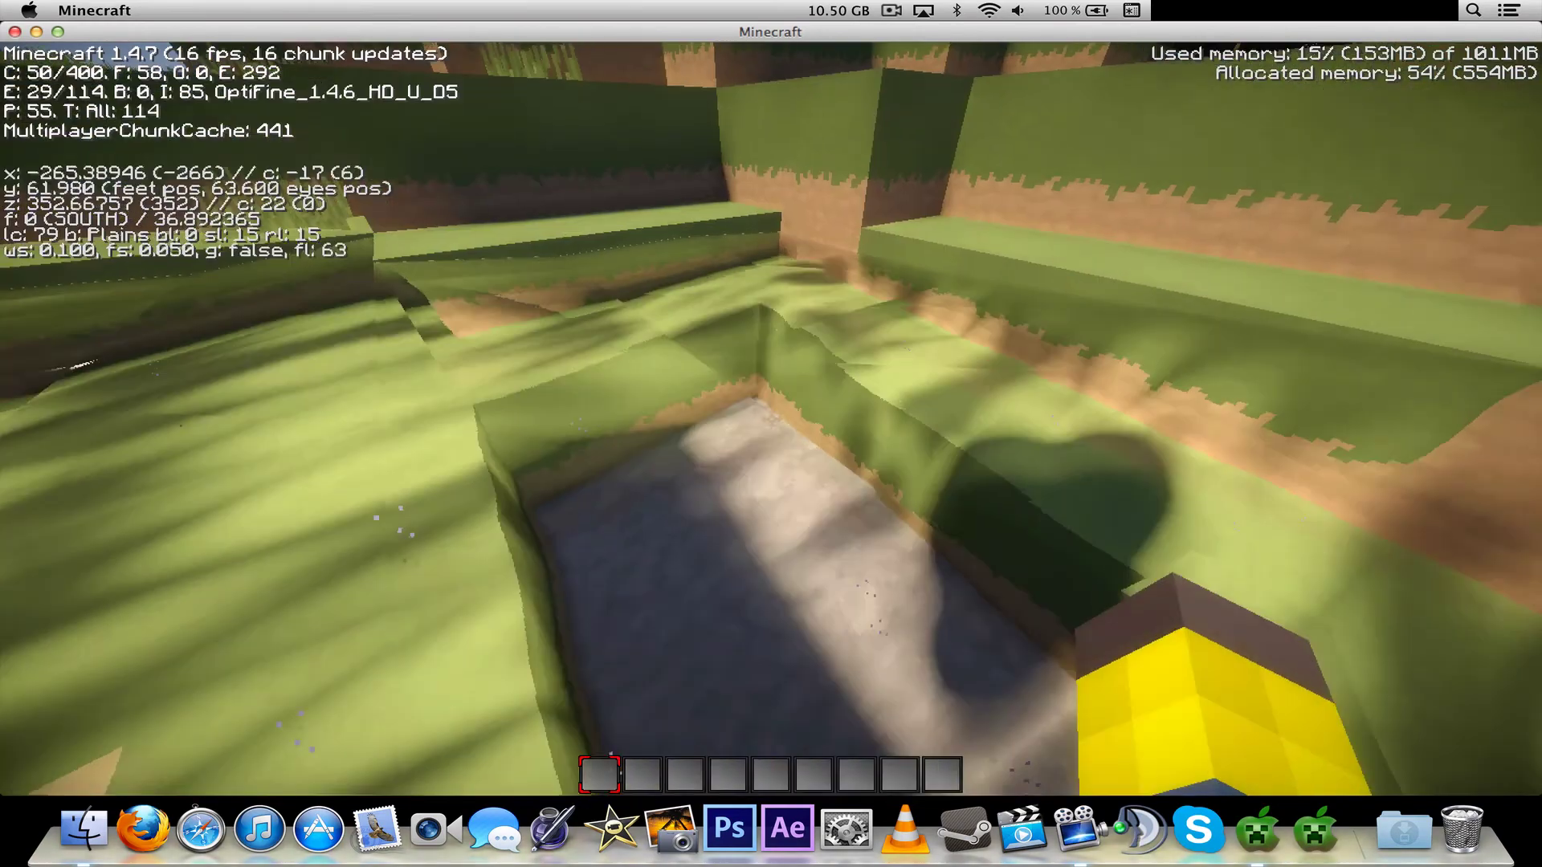
key("s")
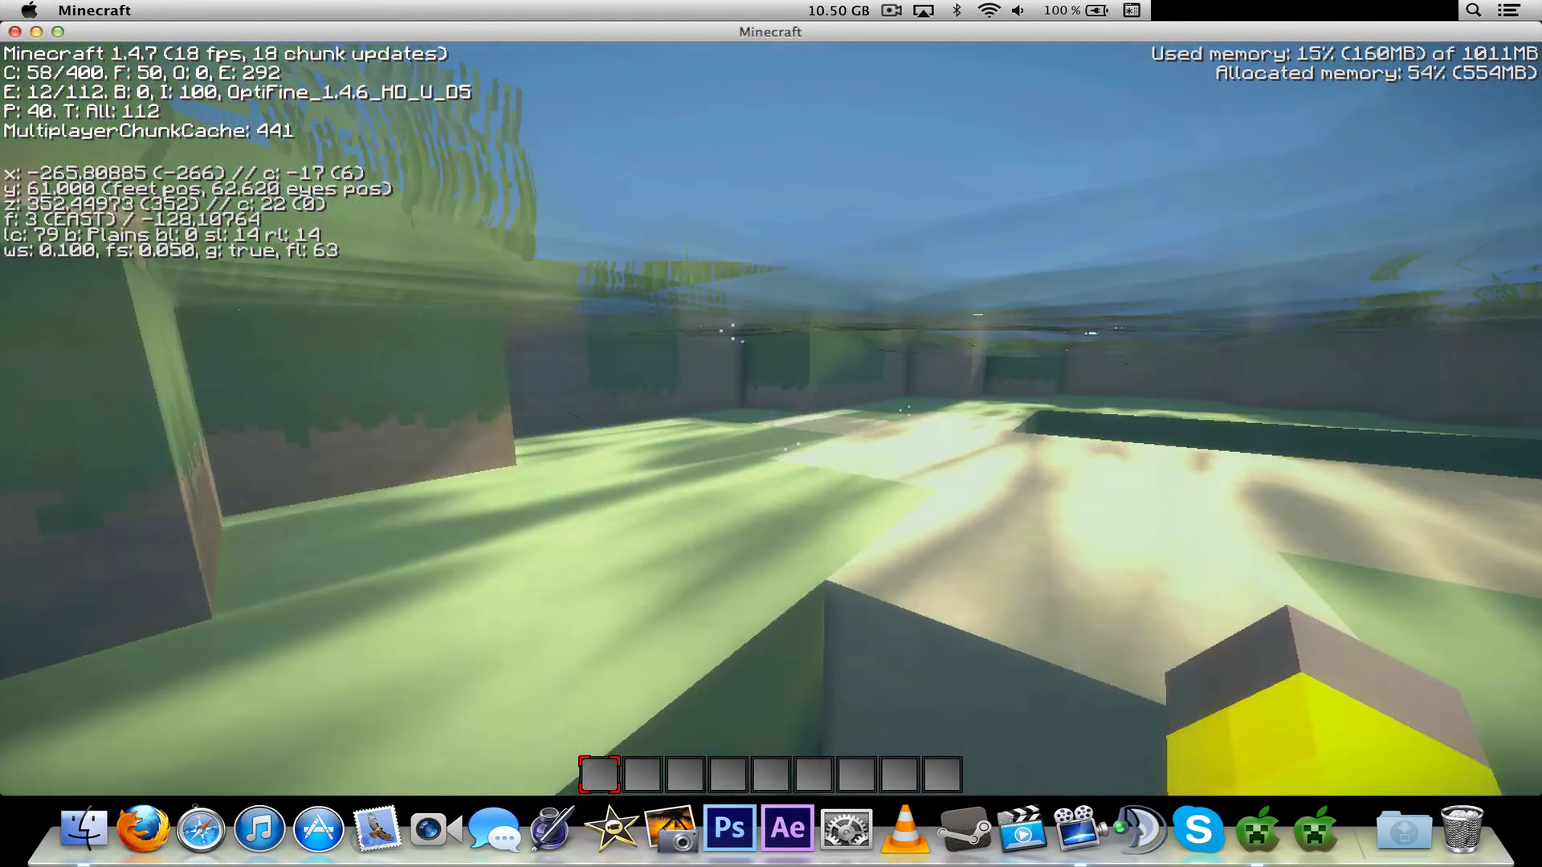
Step: Leave the pond, fly over the plains and set the world time to 6000 with the time command
key("space")
key("space")
key("w")
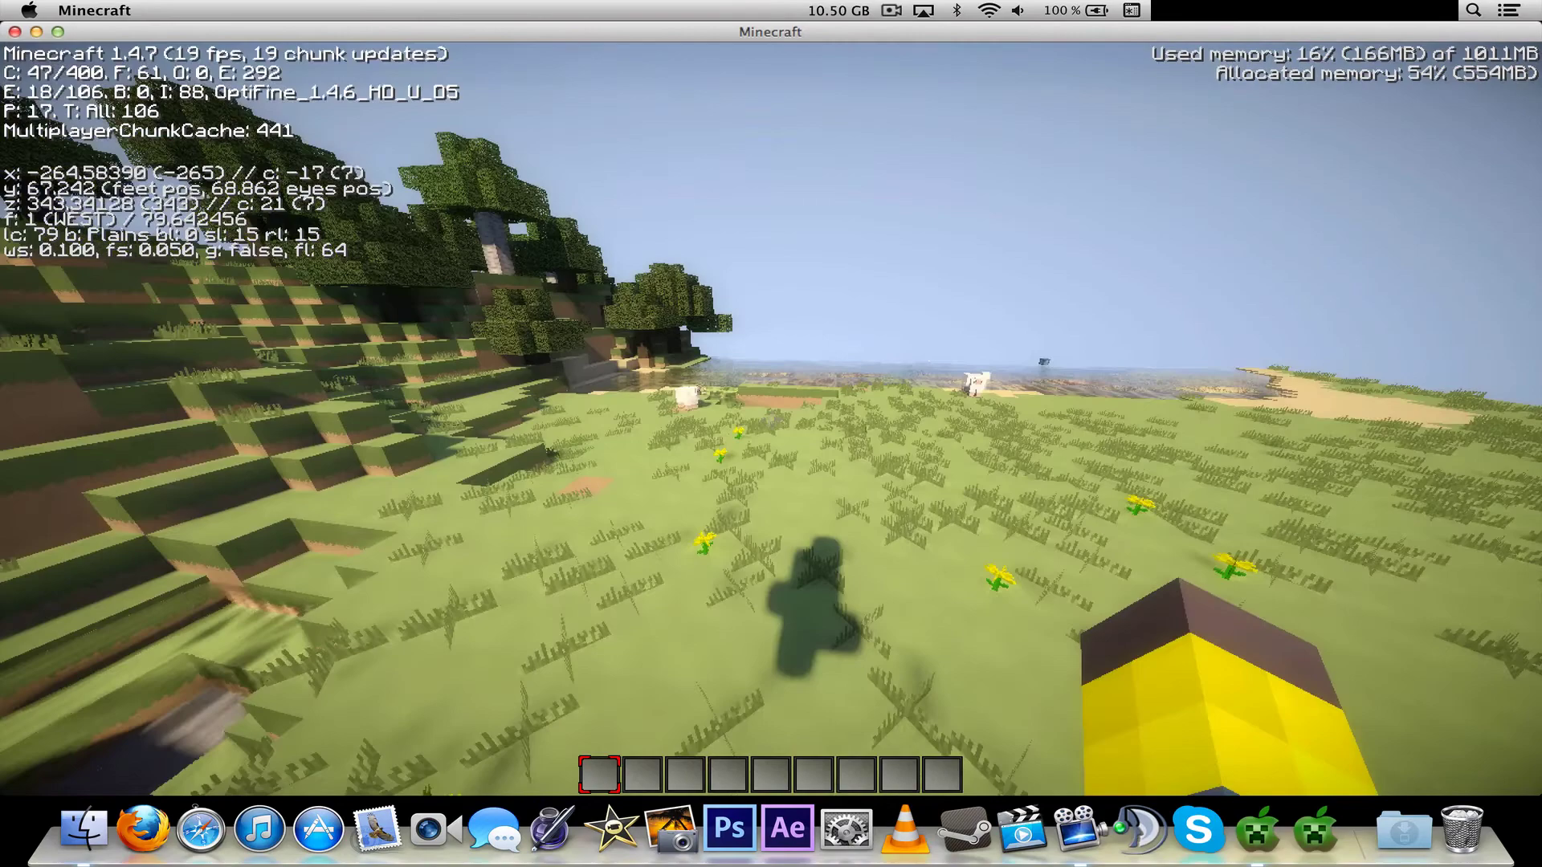
key("w")
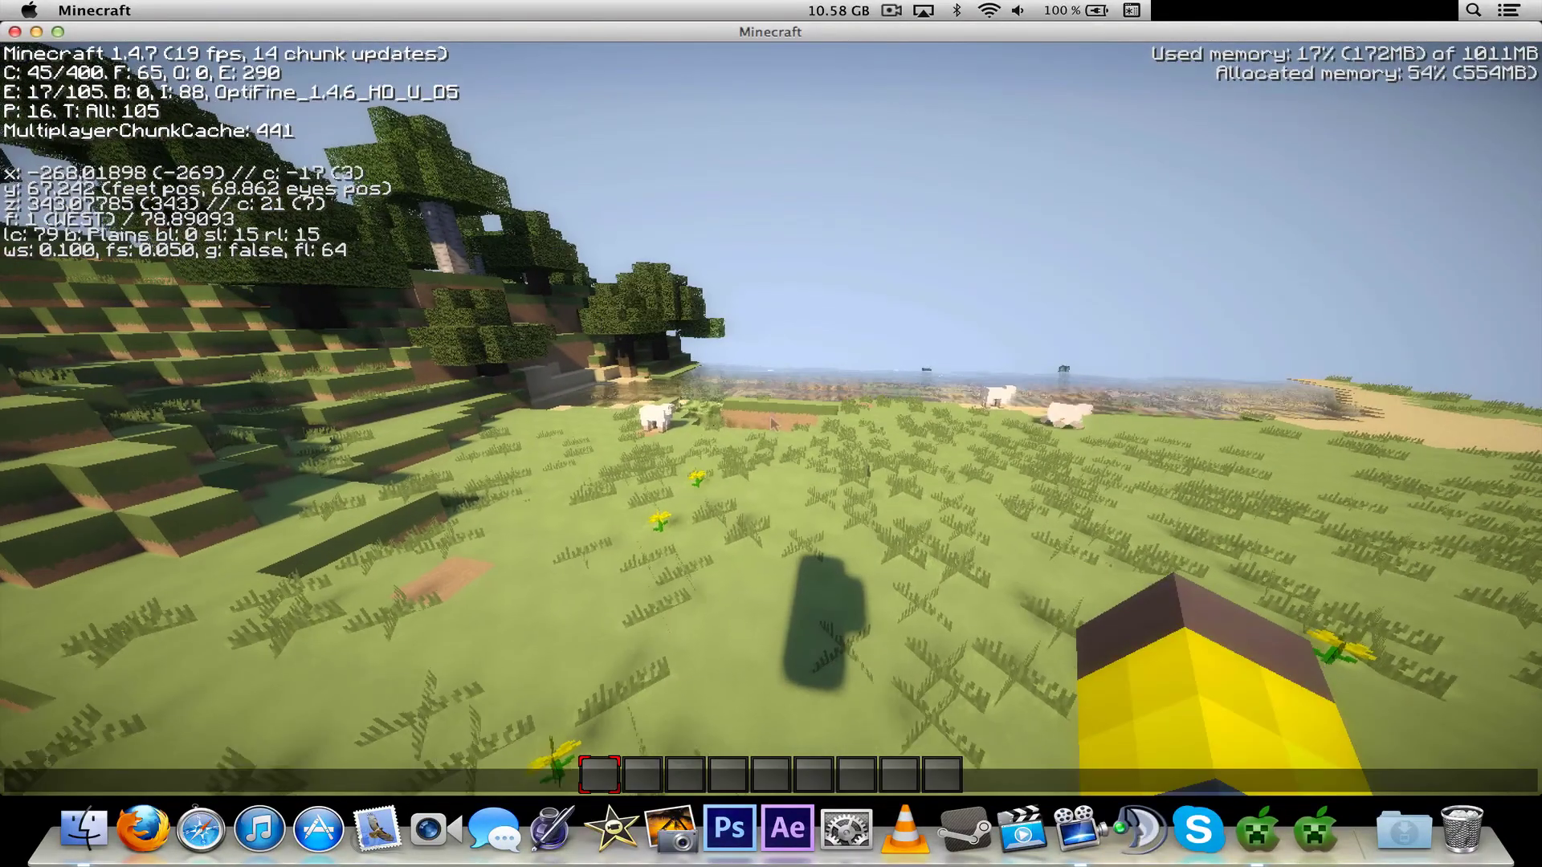
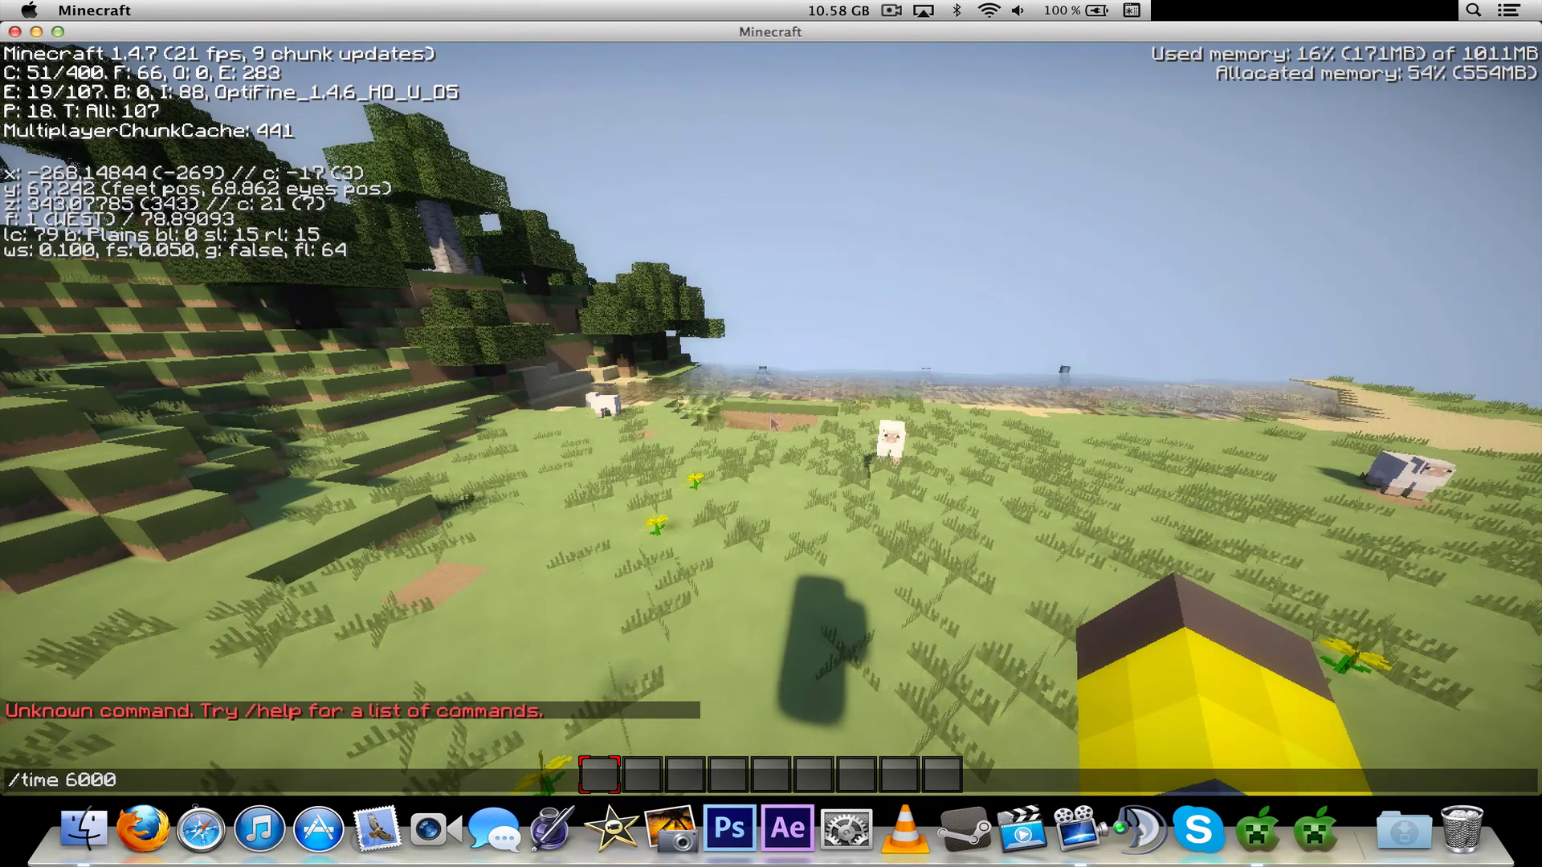
key("Return")
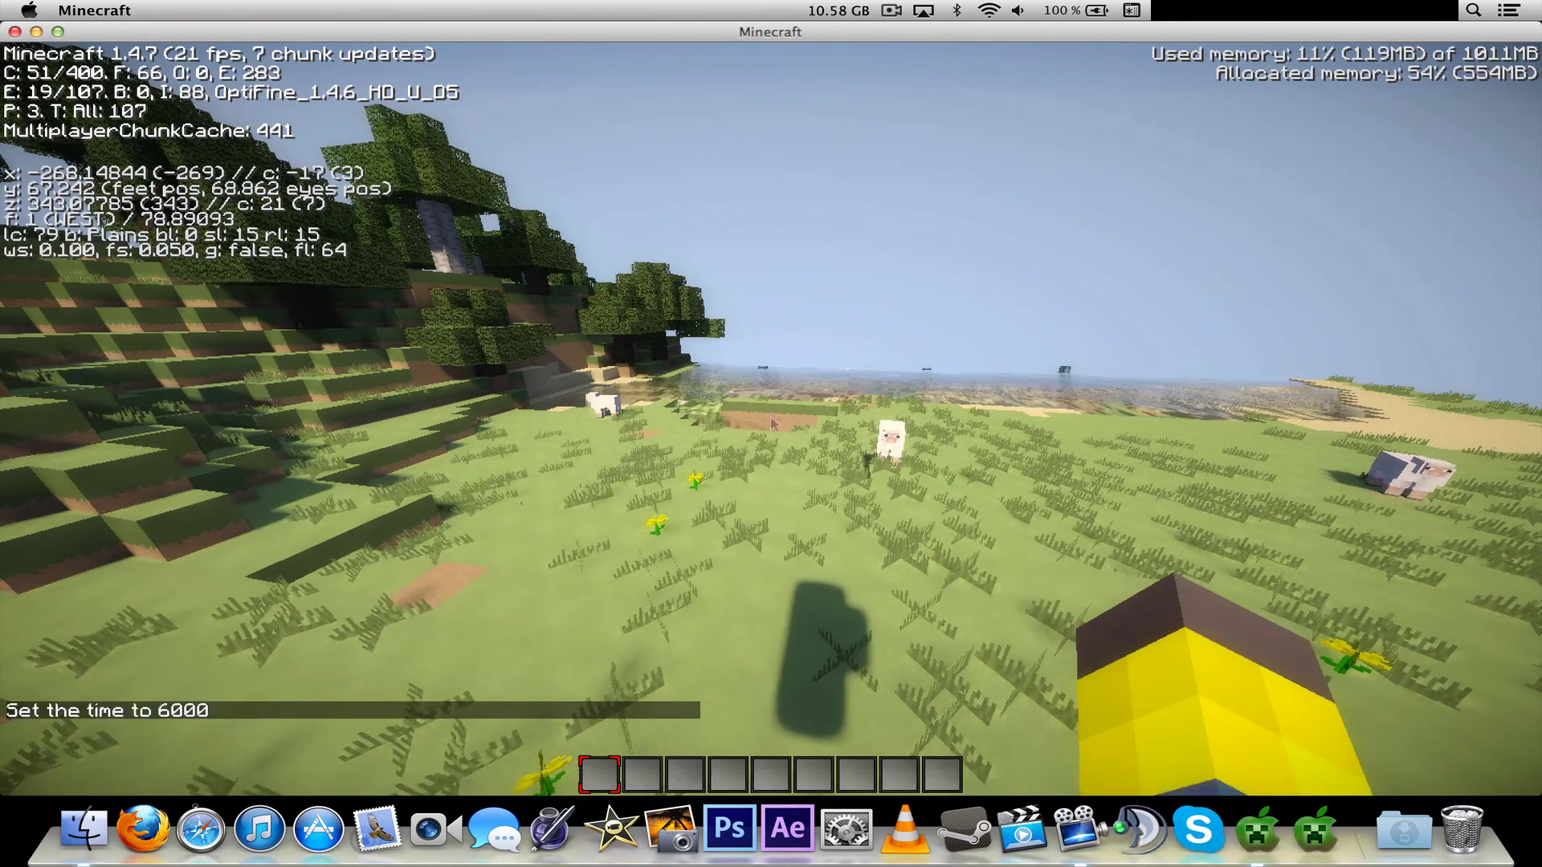
Step: Cross the plains into the flooded pit by the lakeshore and examine the midday shadows on its bed and walls
key("w")
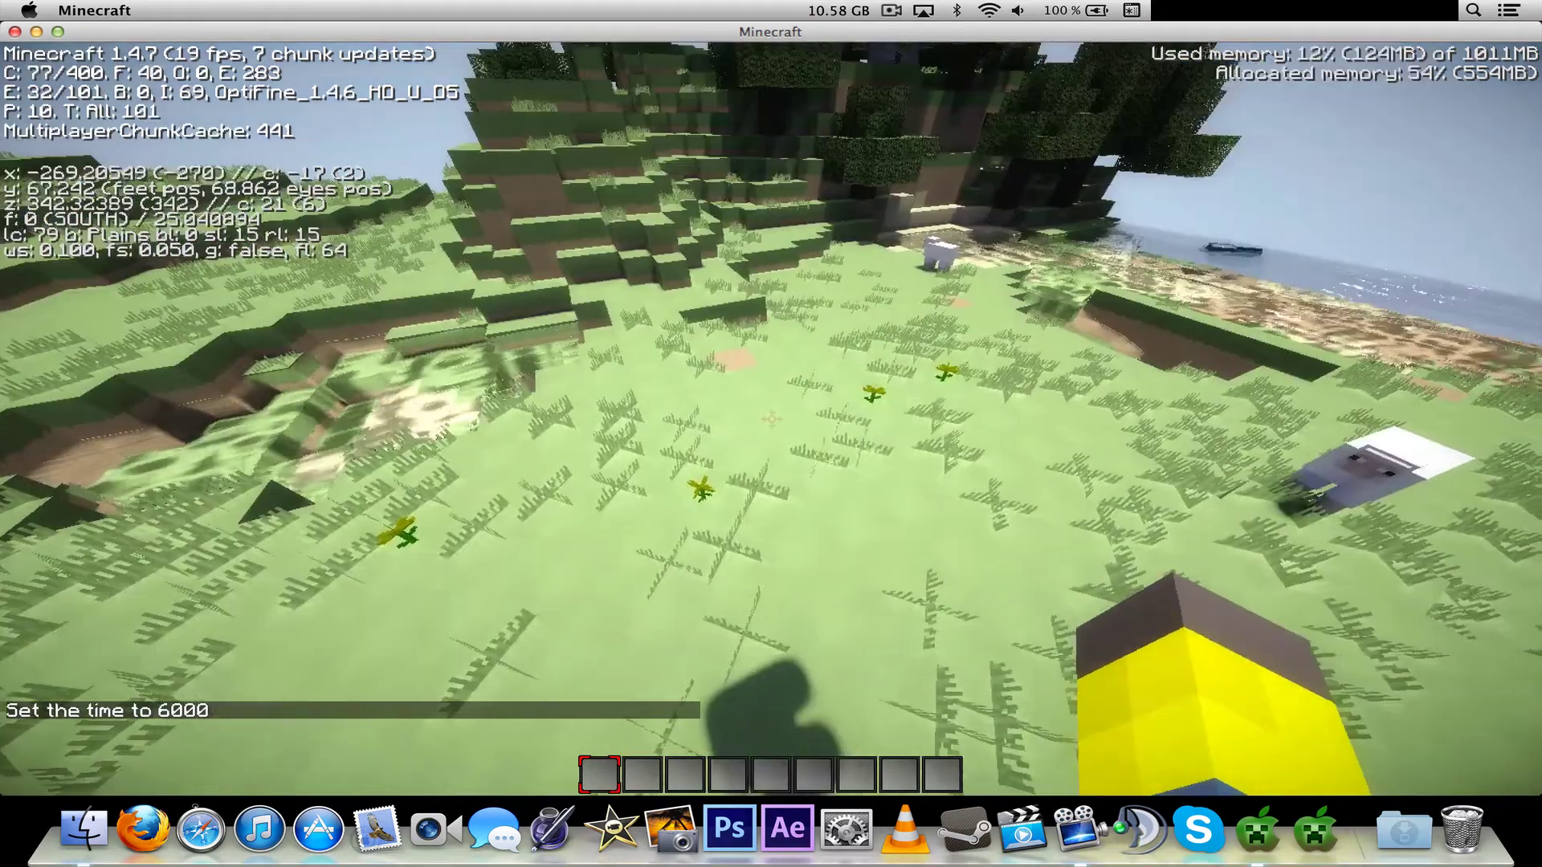
key("w")
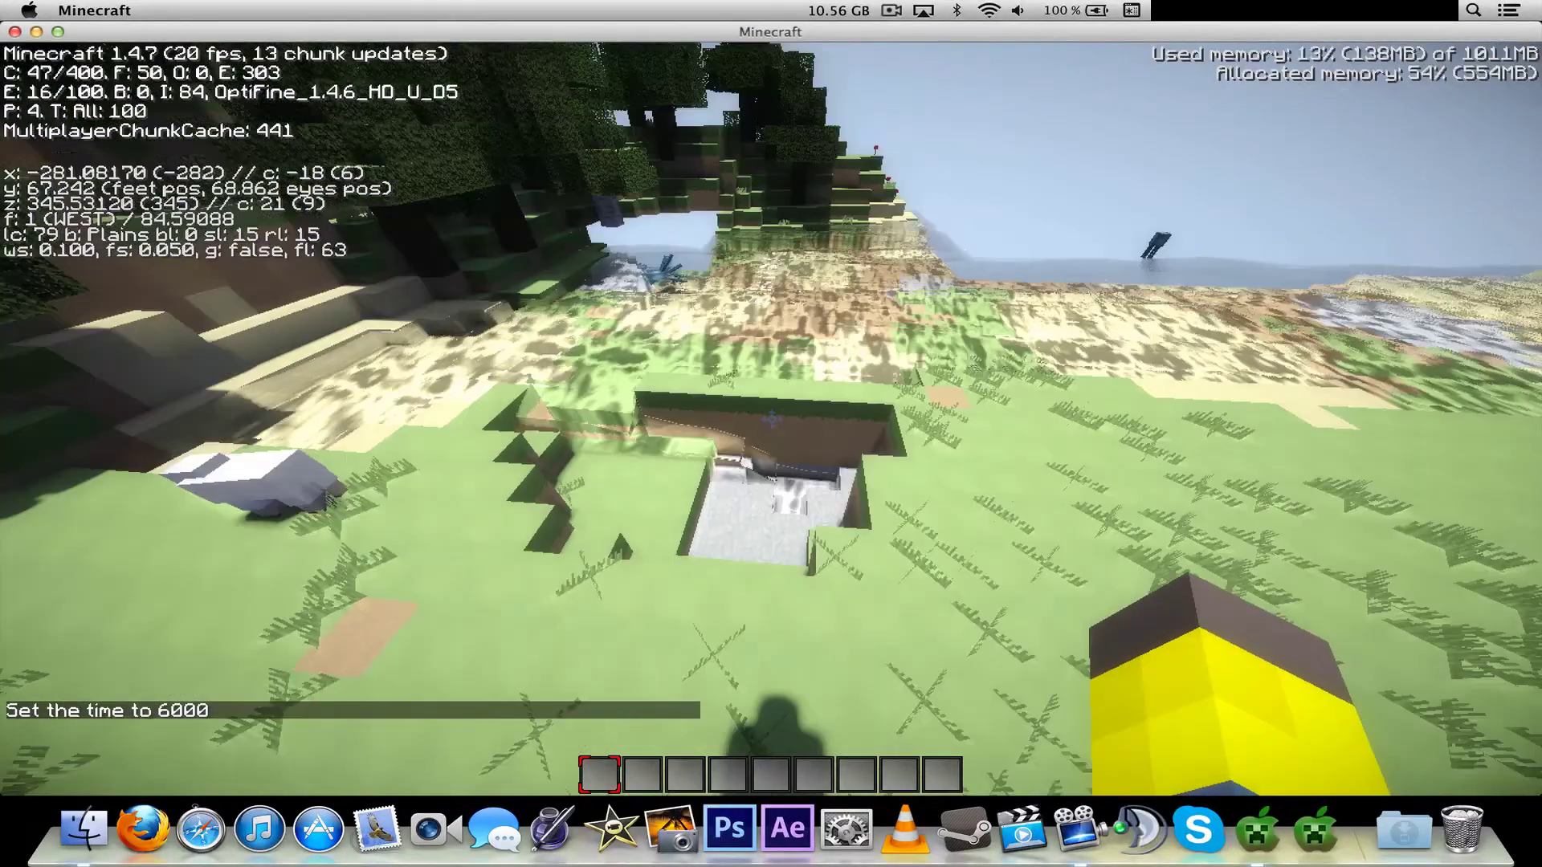
key("a")
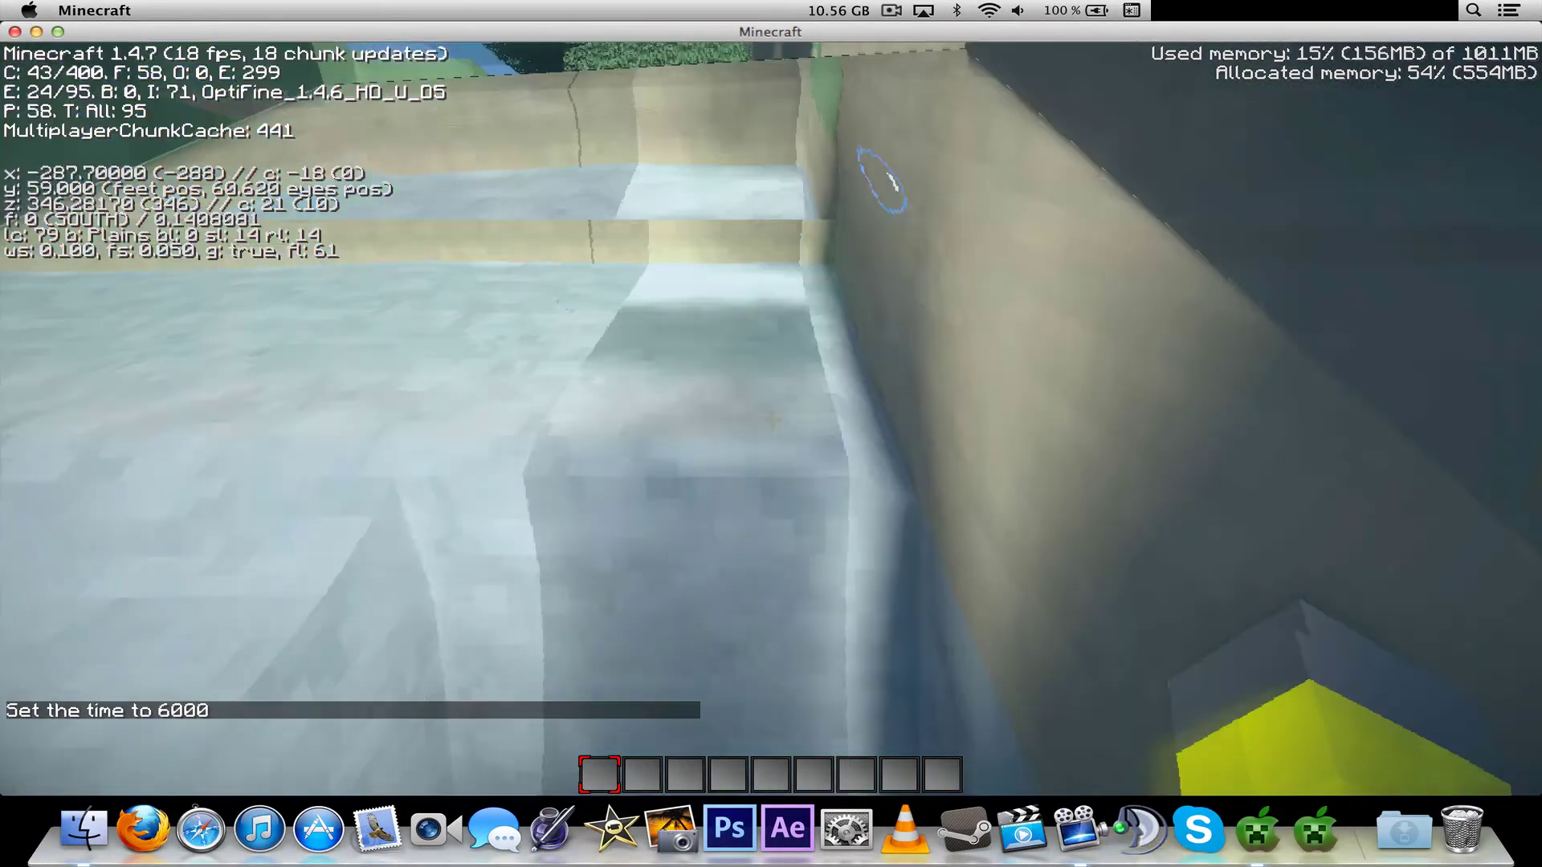
key("space")
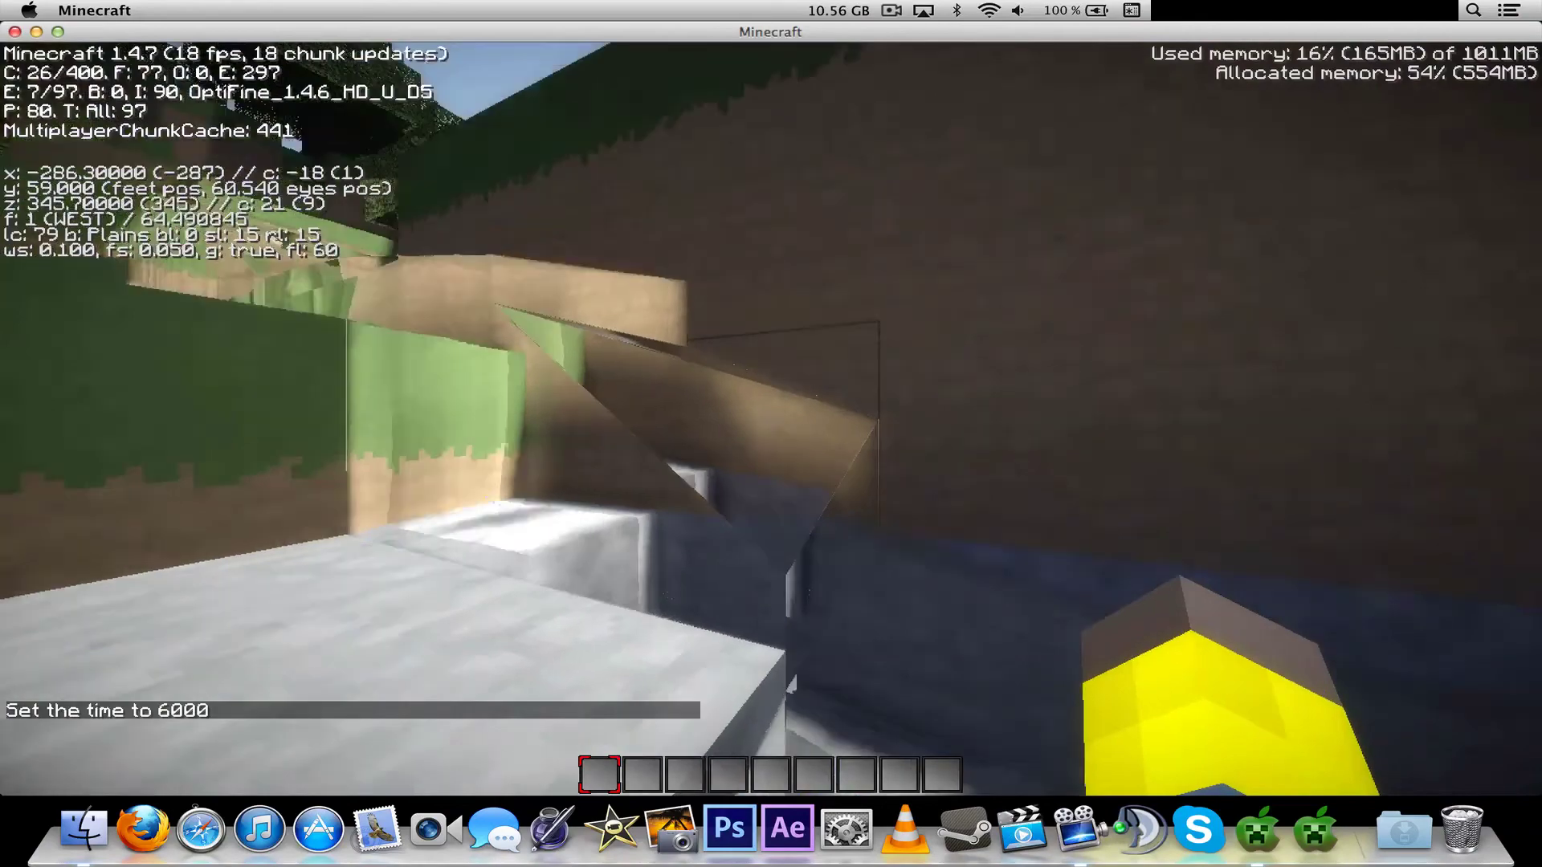
key("ctrl")
mouse_move(770, 418)
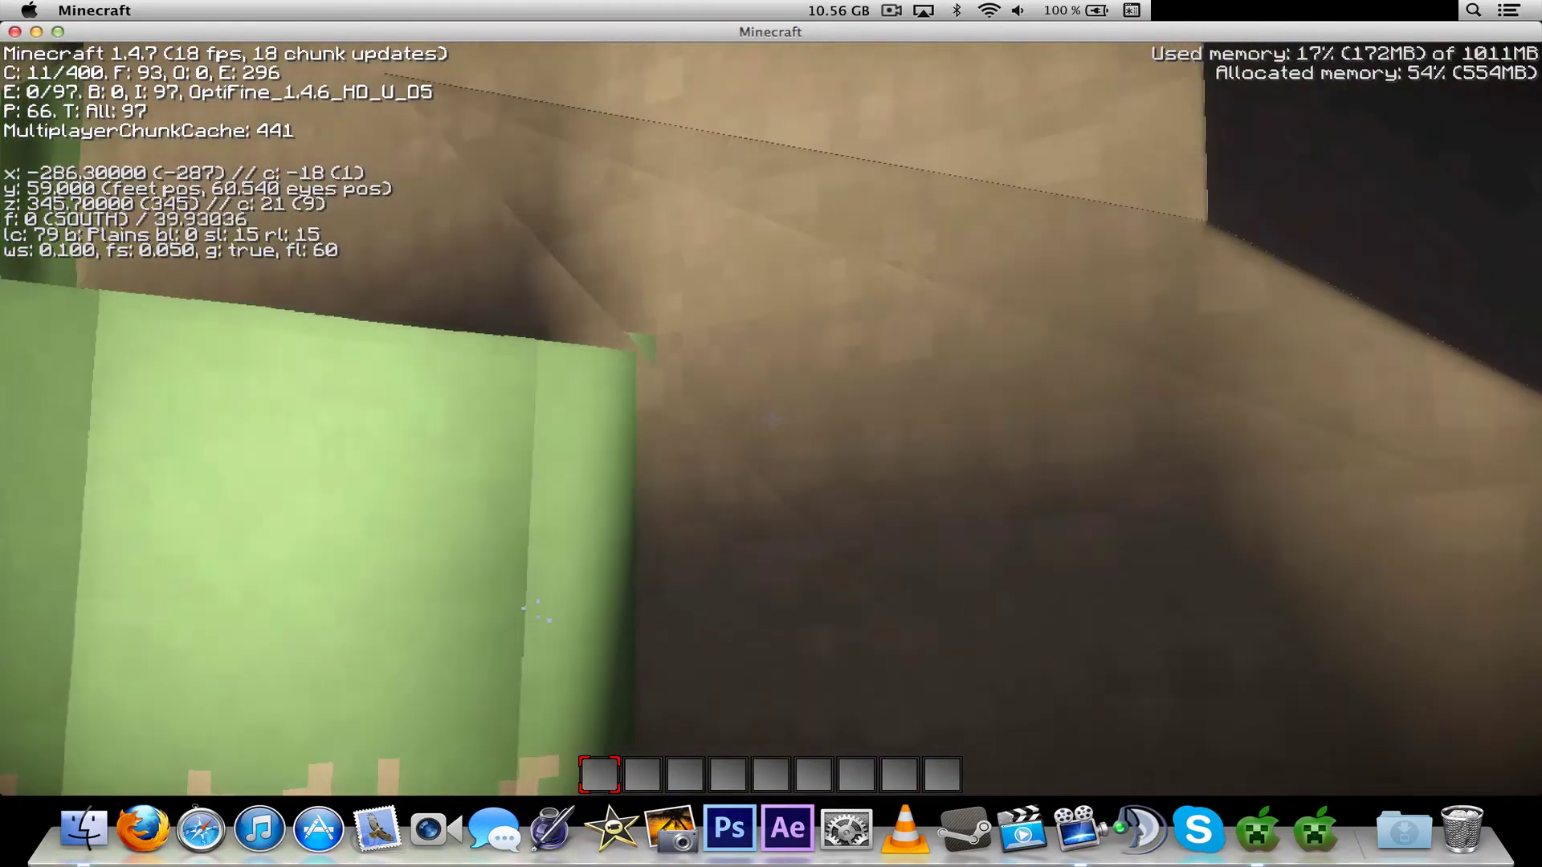
key("space")
key("space")
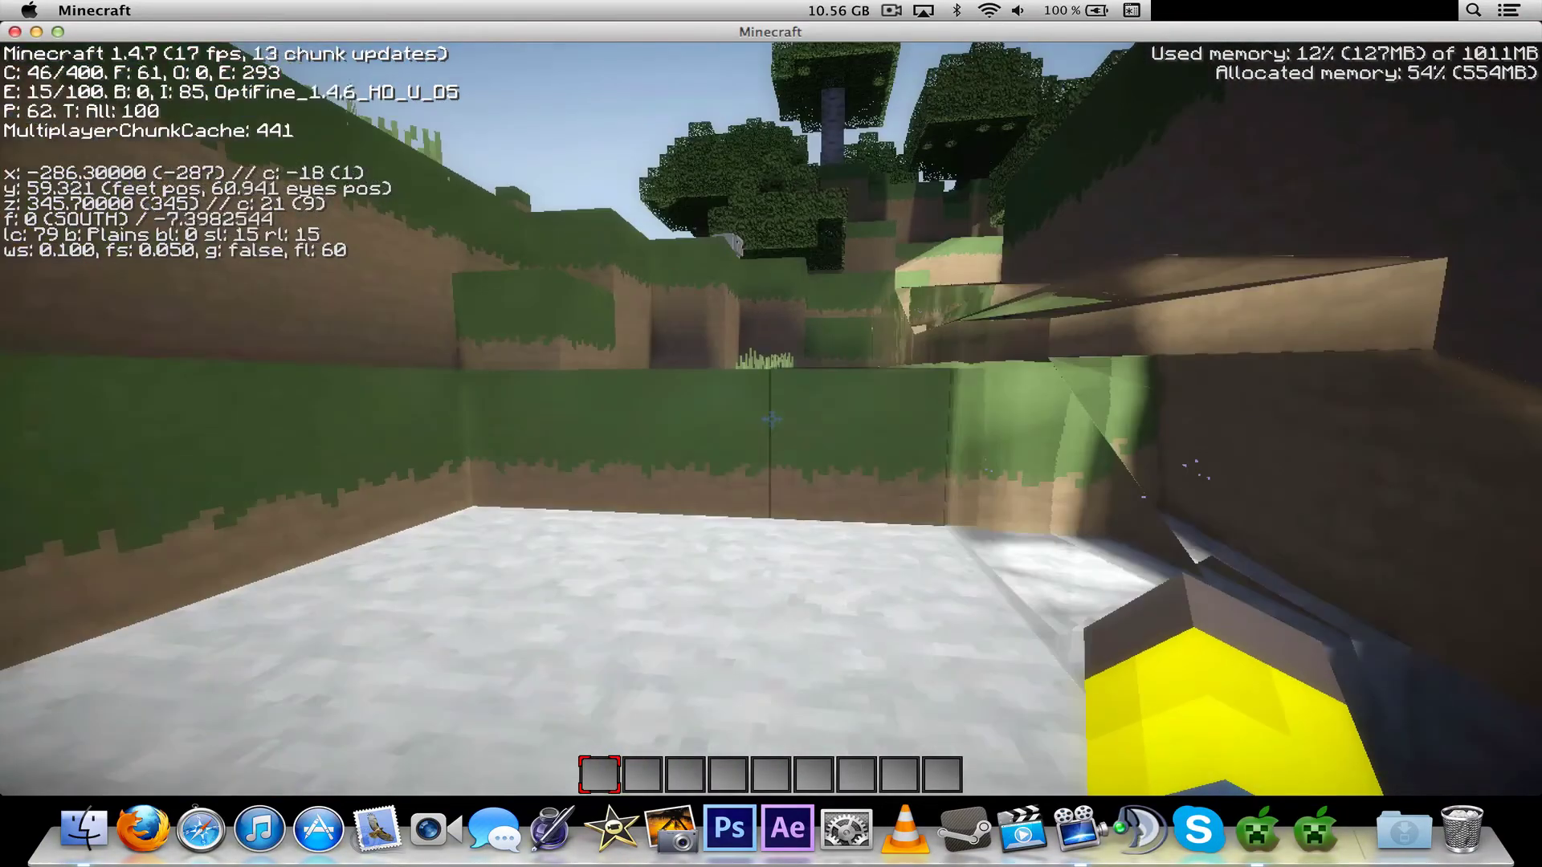
Step: Climb out of the water, hide the debug information and head across the grass to the lakeshore
key("w")
key("F3")
key("space")
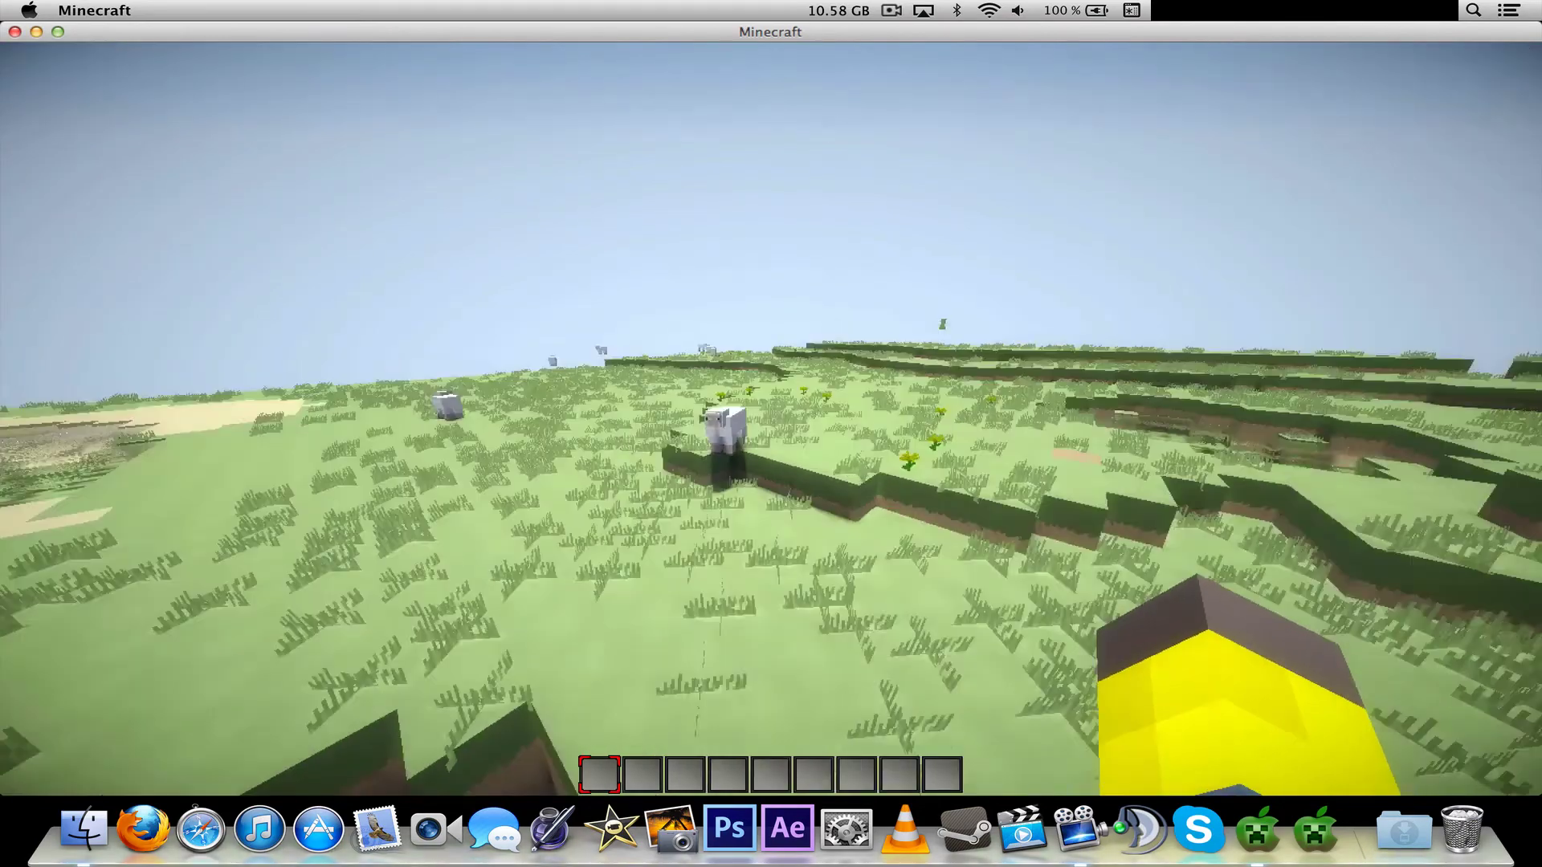
key("ctrl")
key("w")
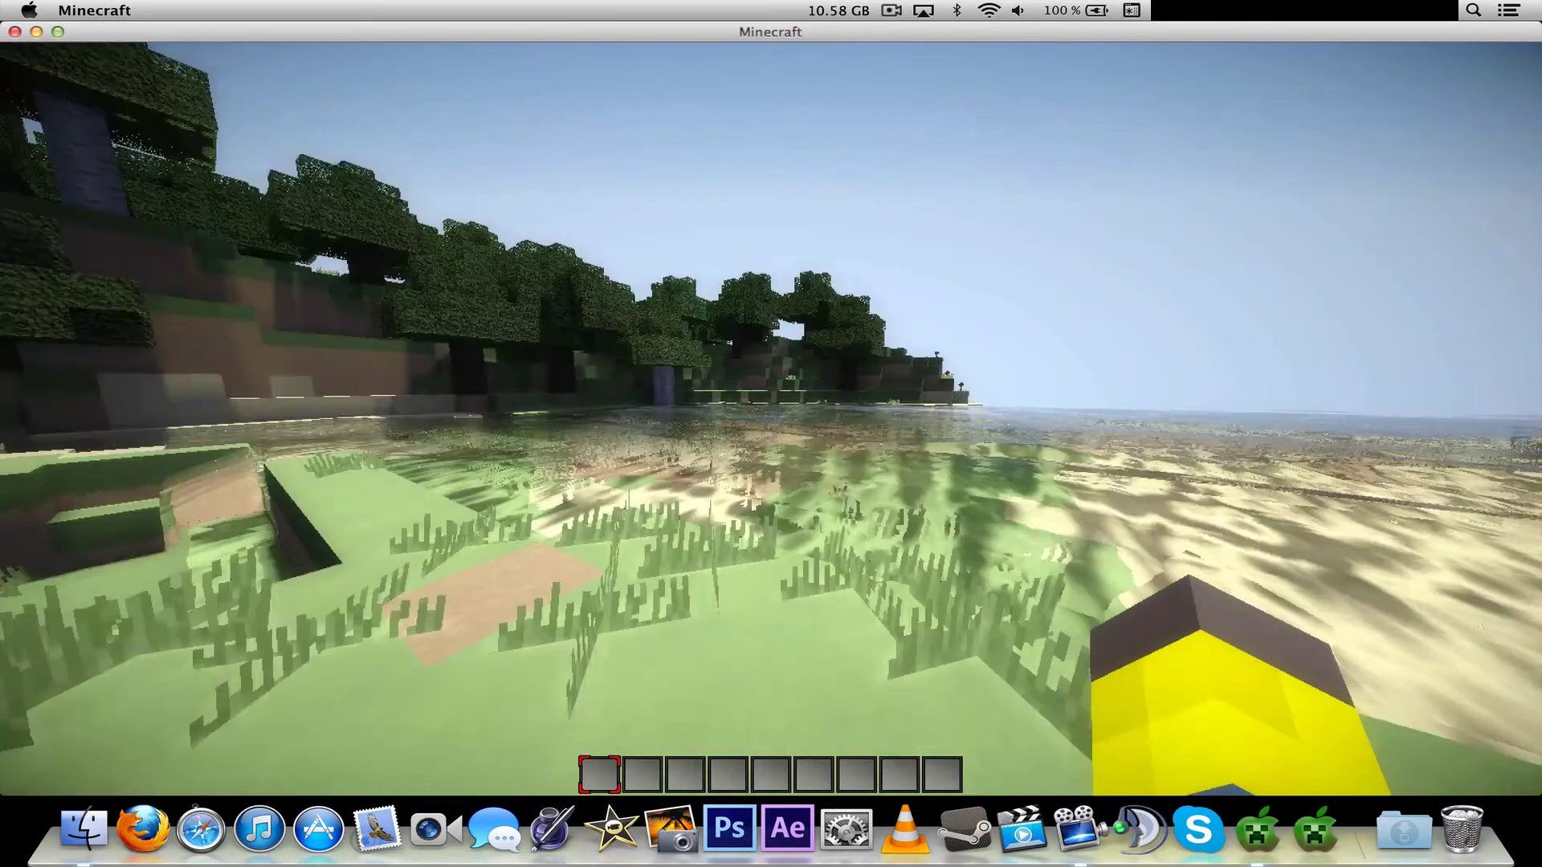
Step: Zoom in on the squid, the shallow lakebed and the far shore to examine the water shadows
key("ctrl")
key("w")
key("ctrl")
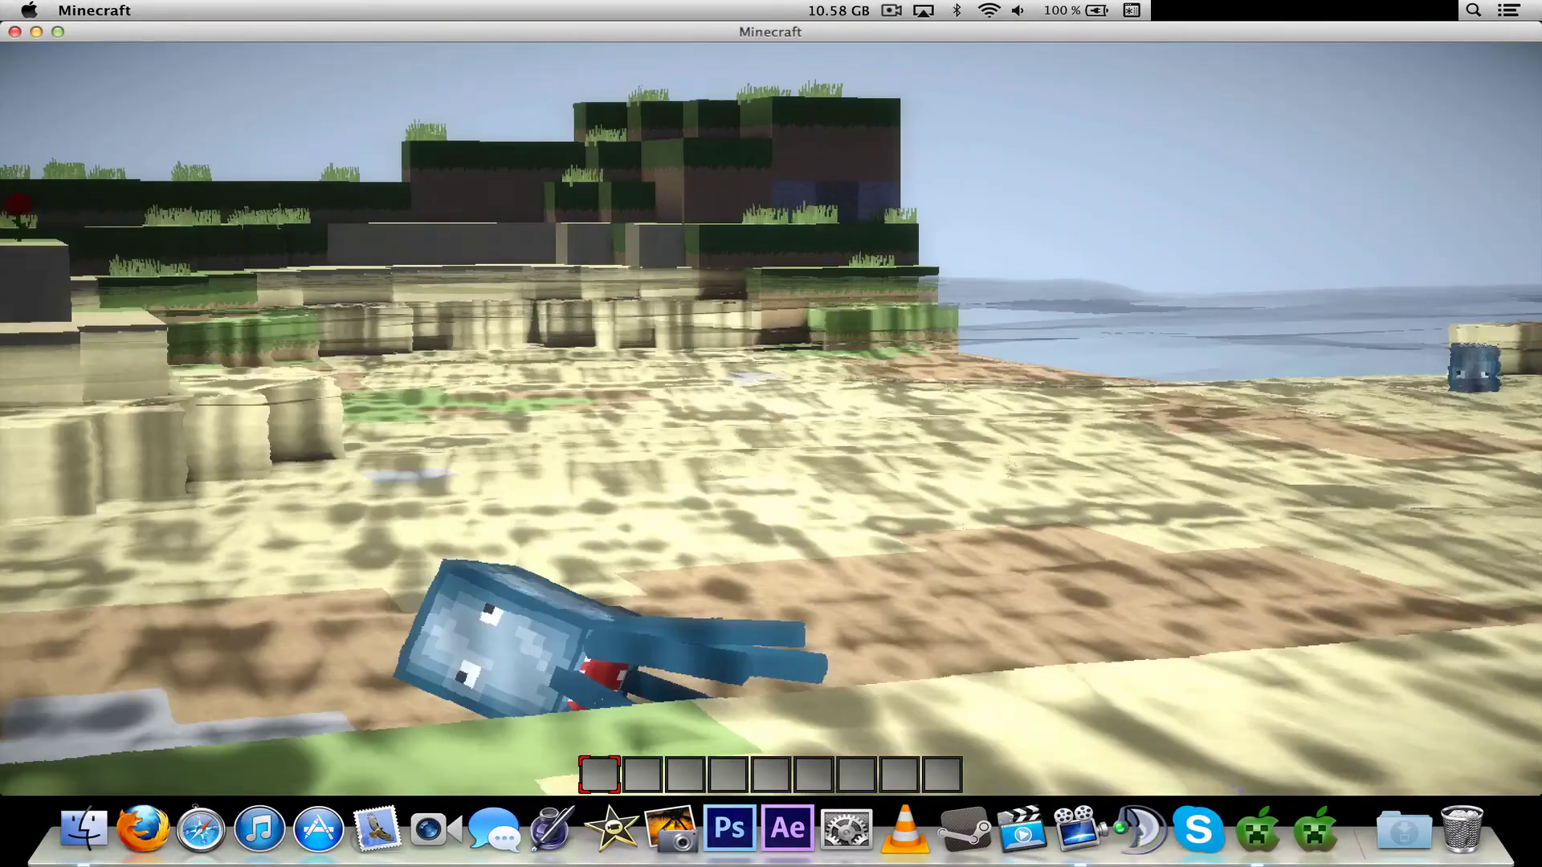
key("ctrl")
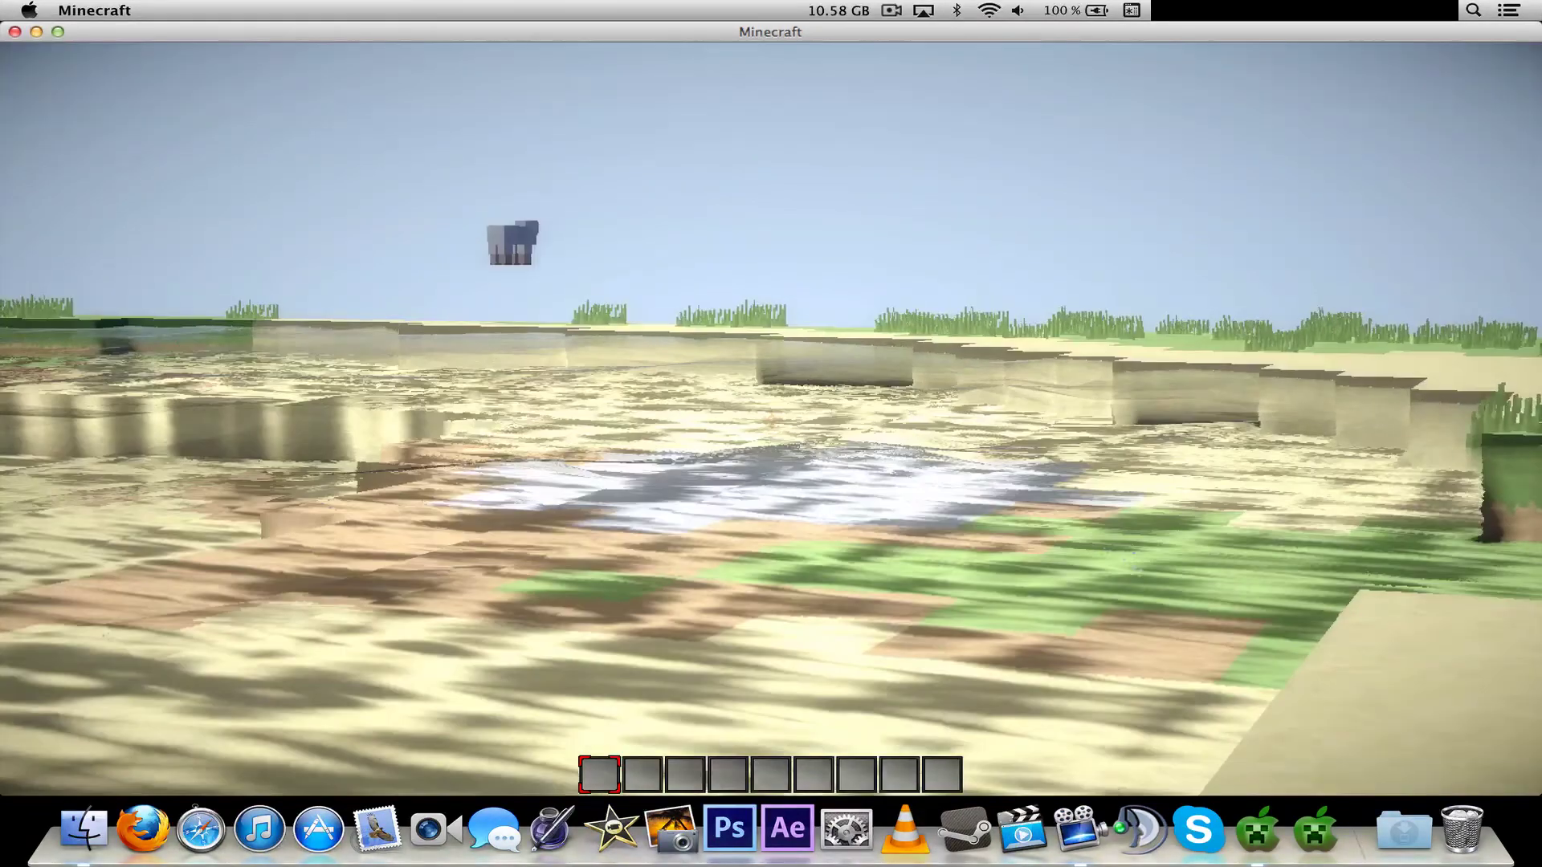
key("ctrl")
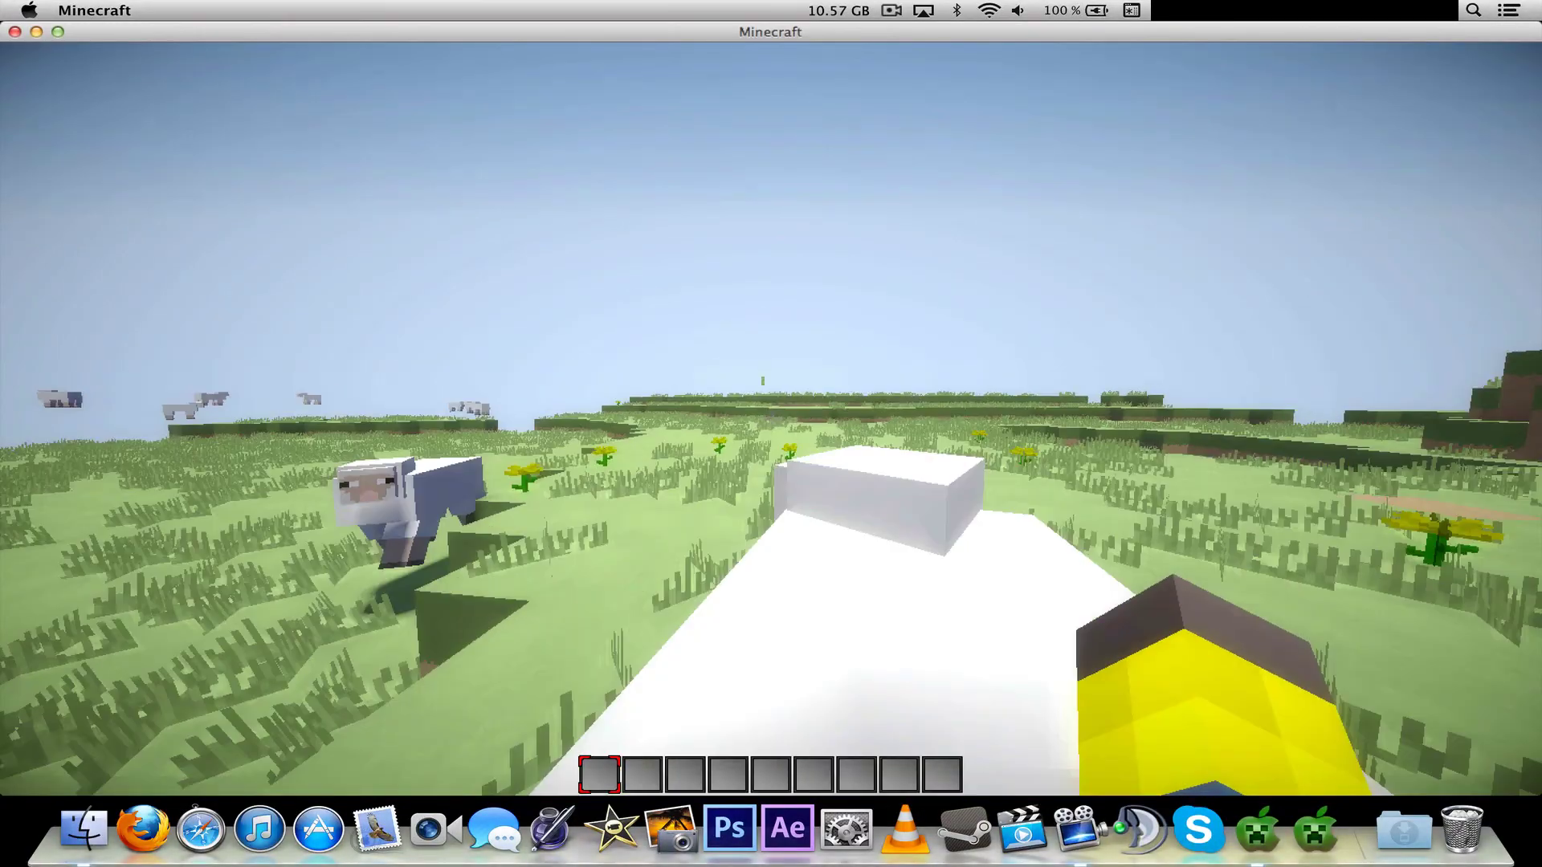
Step: Cross the plains past the sheep, examine the tall grass up close and break a tuft of it
key("w")
key("ctrl")
key("w")
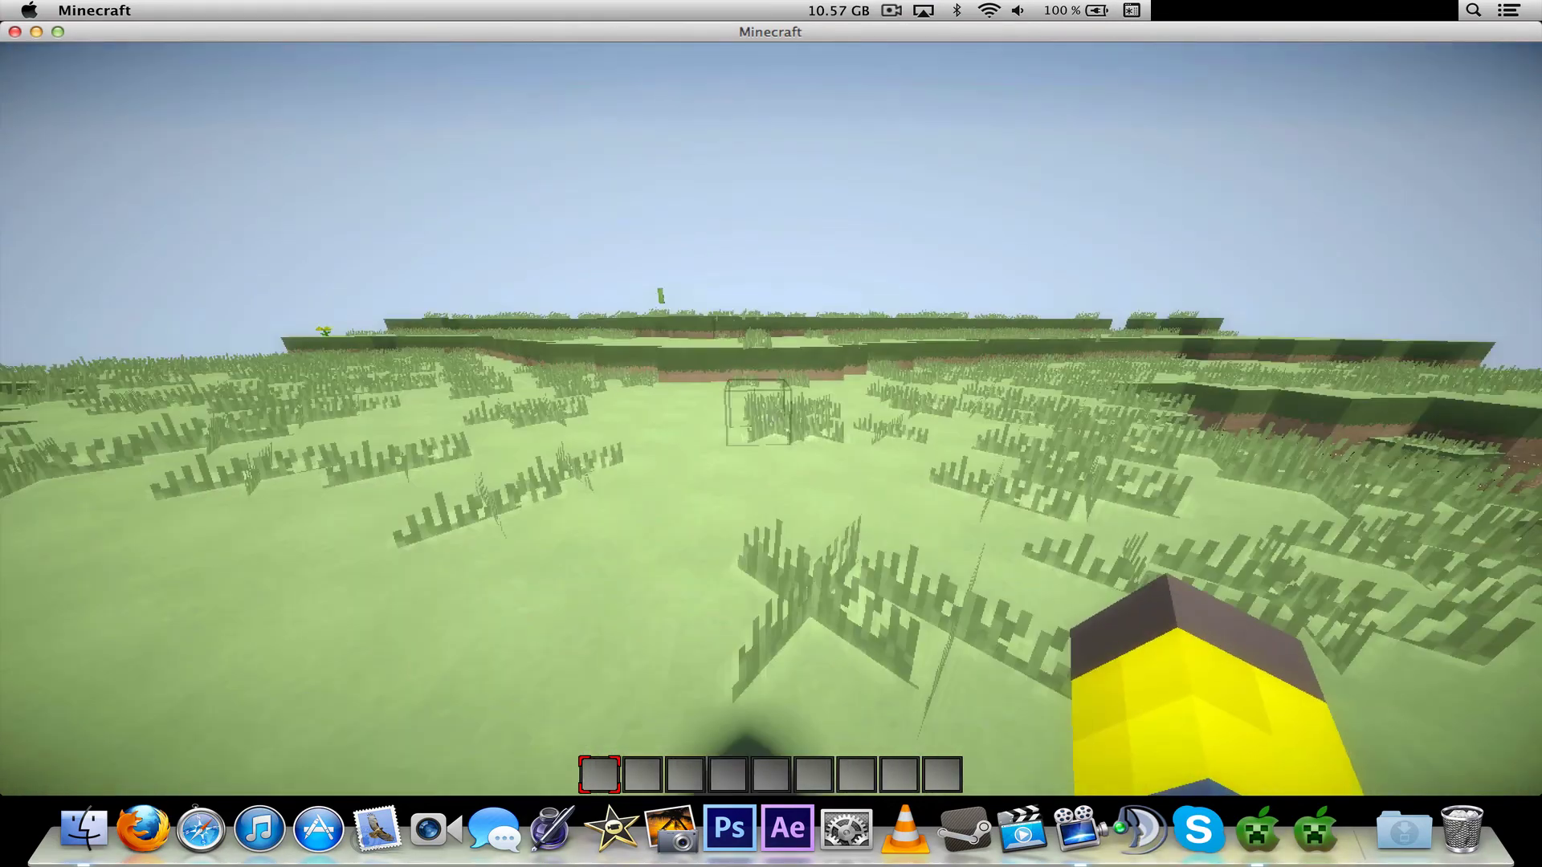
key("ctrl")
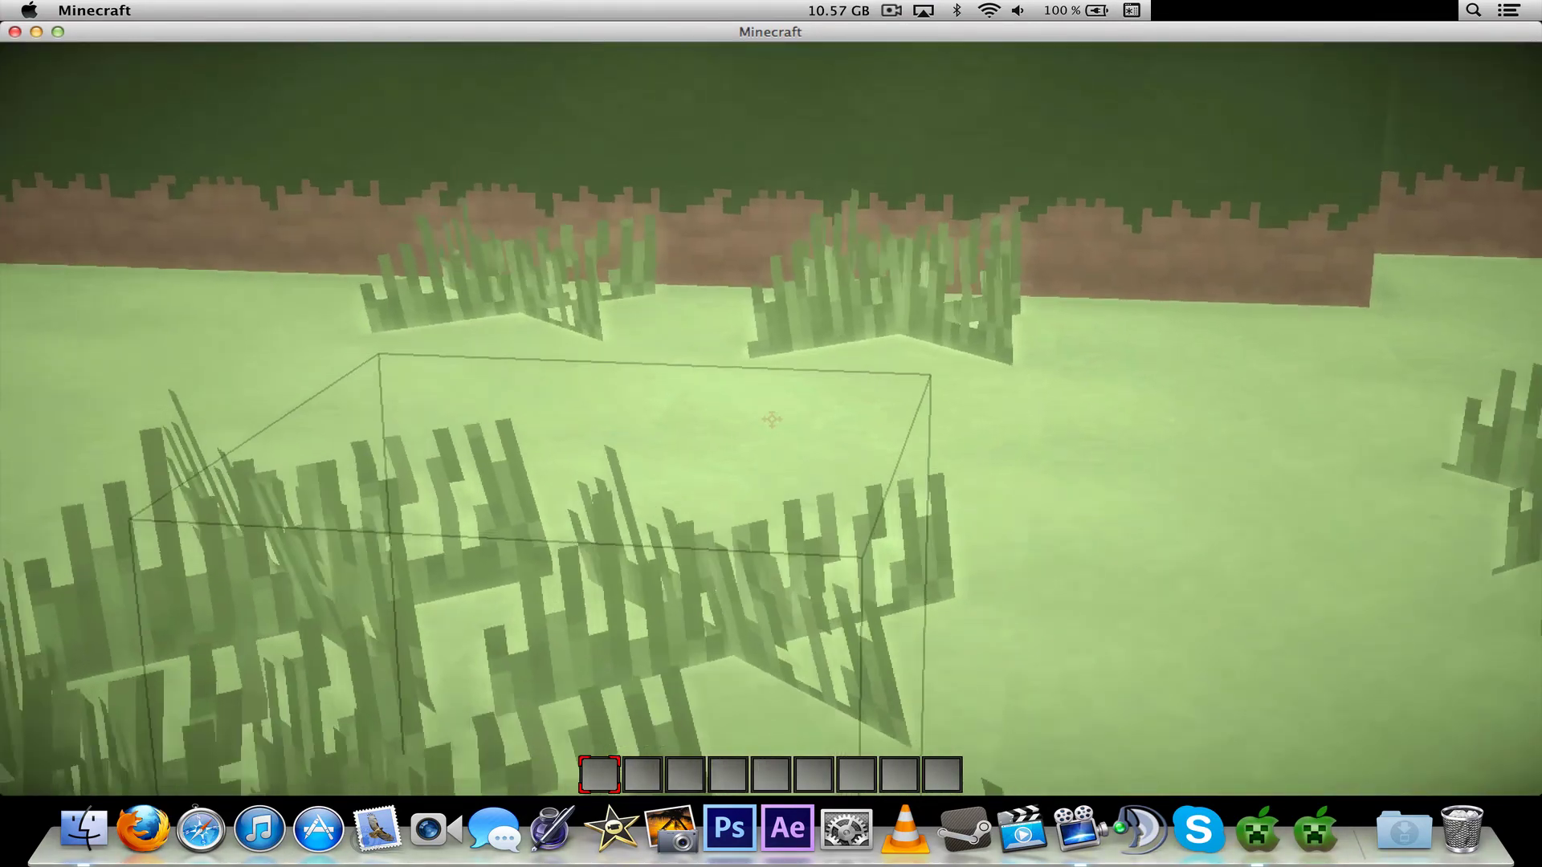
mouse_move(771, 418)
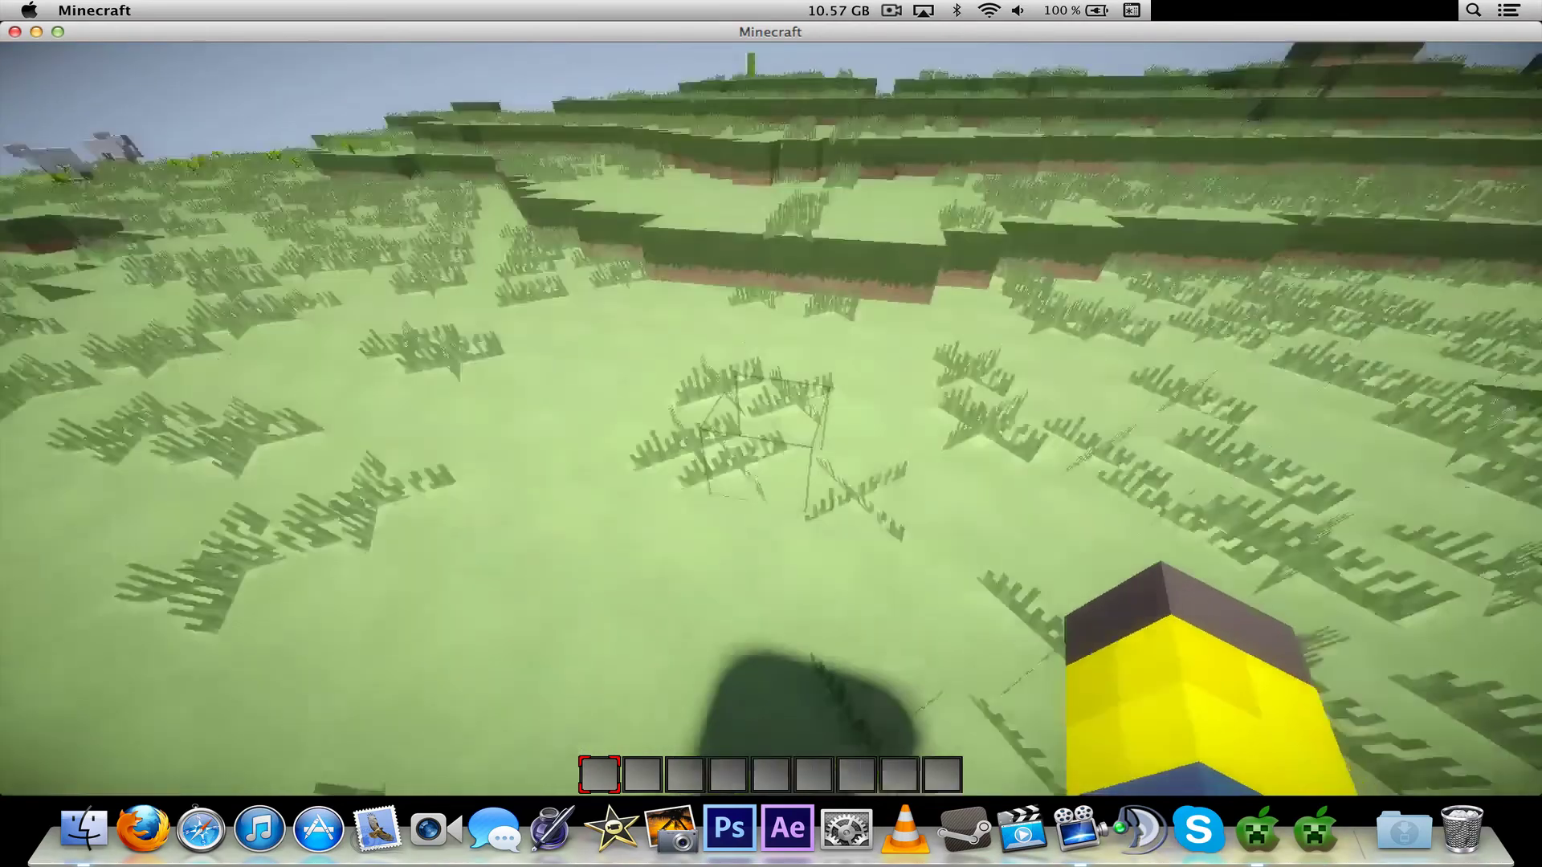
left_click(771, 418)
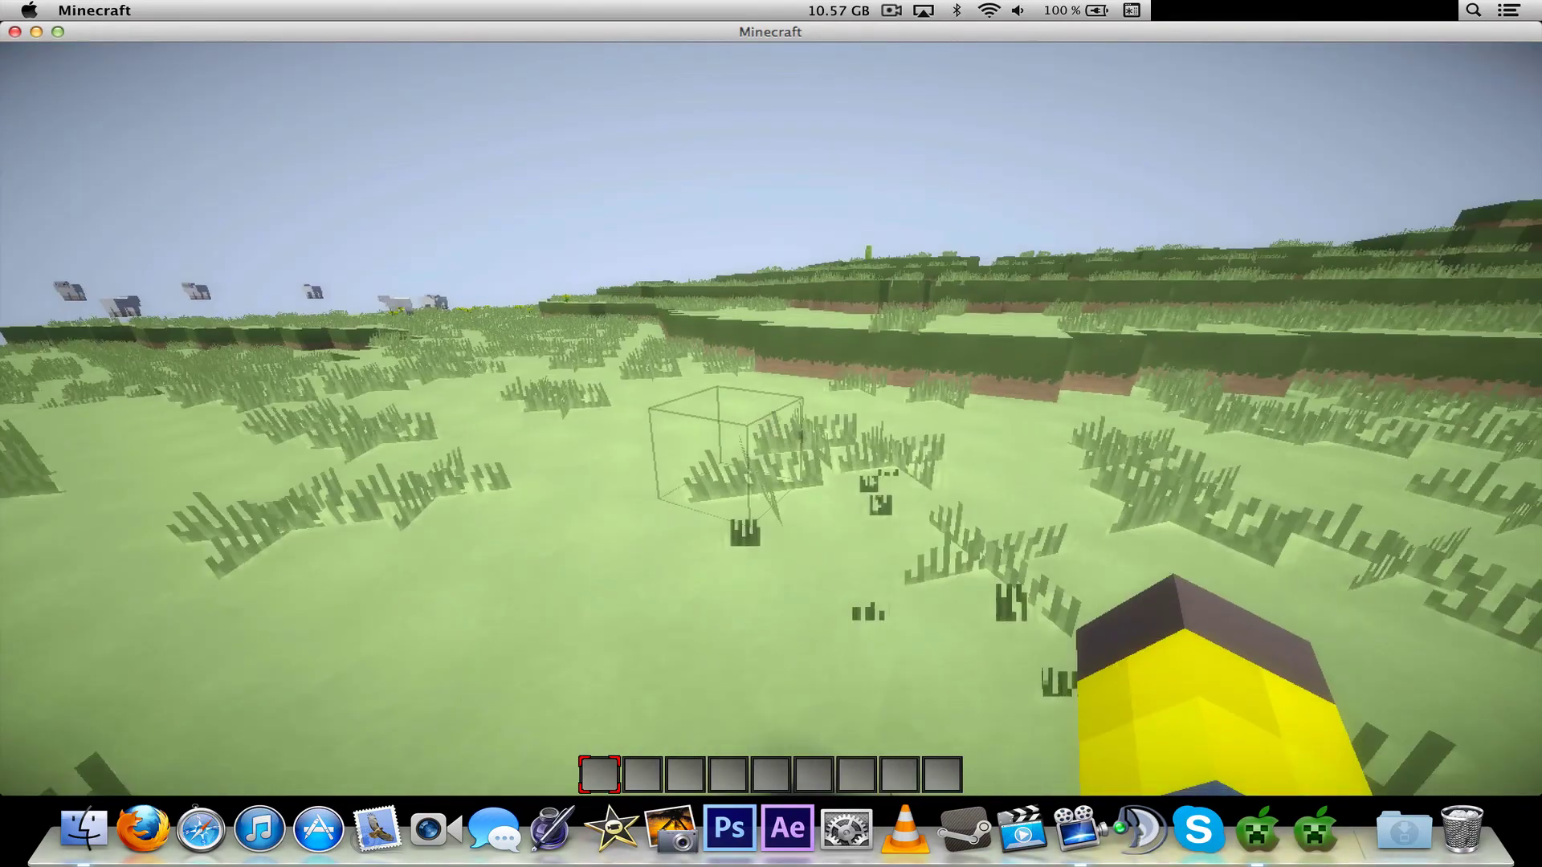
key("F3")
key("F3")
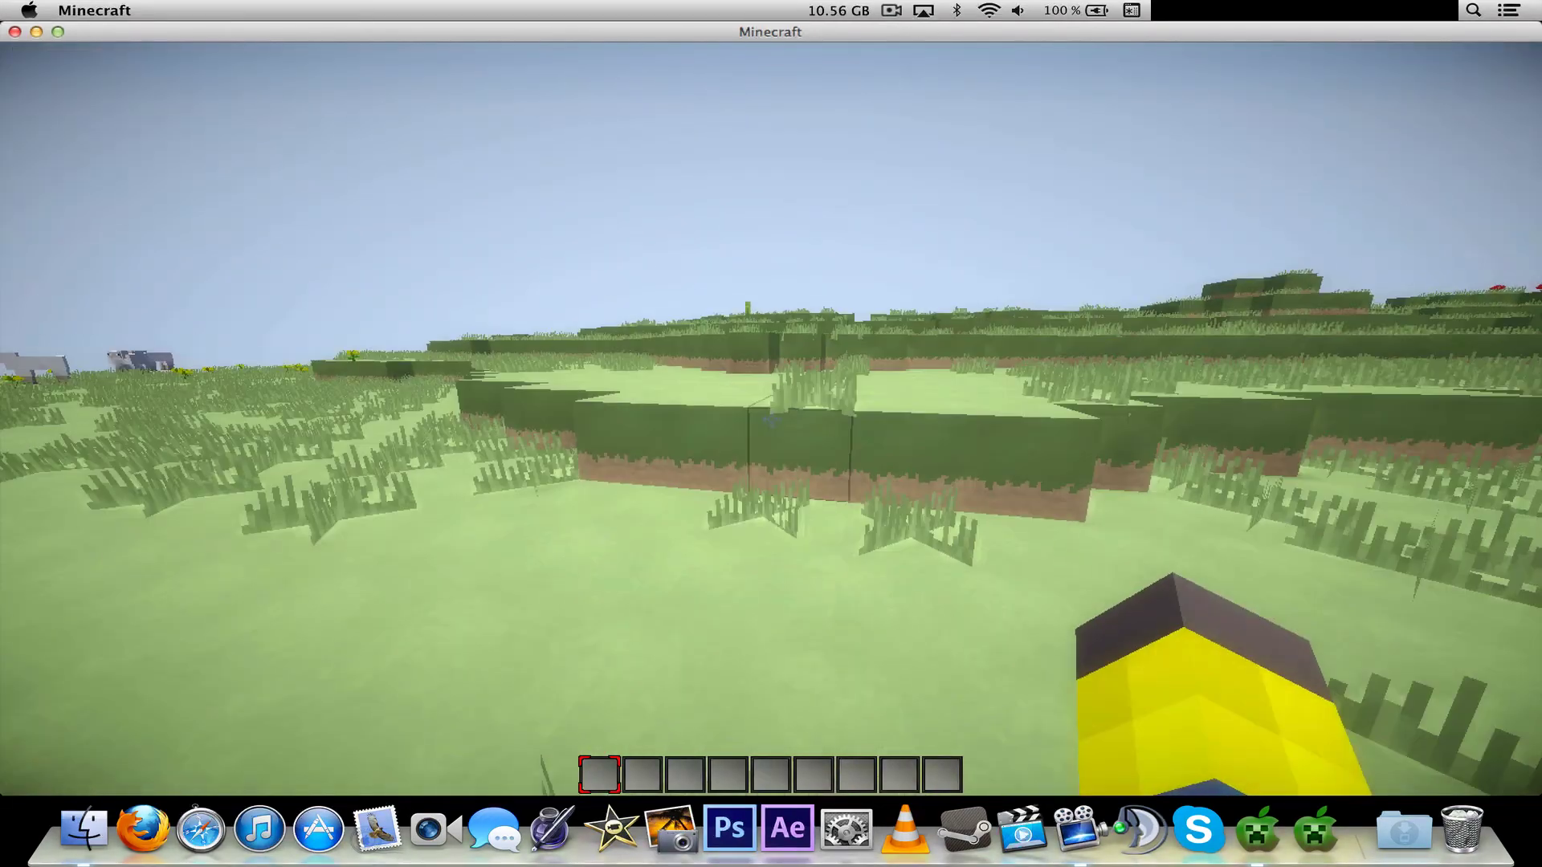
Step: Zoom in on the shaded pond below the hill and survey the surrounding plains and the distant creeper
key("w")
key("ctrl")
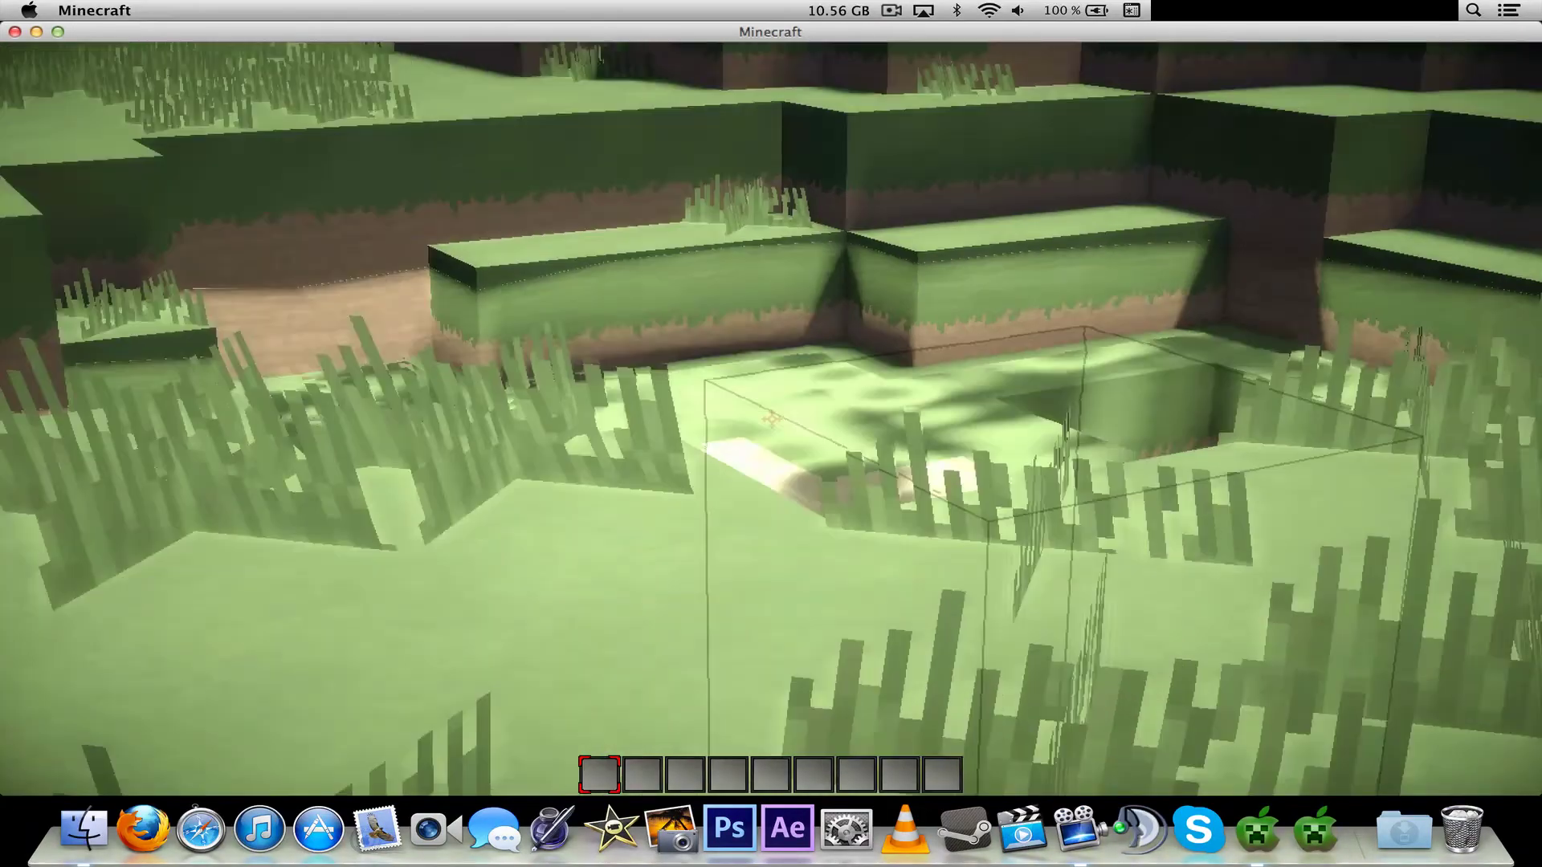
key("w")
key("ctrl")
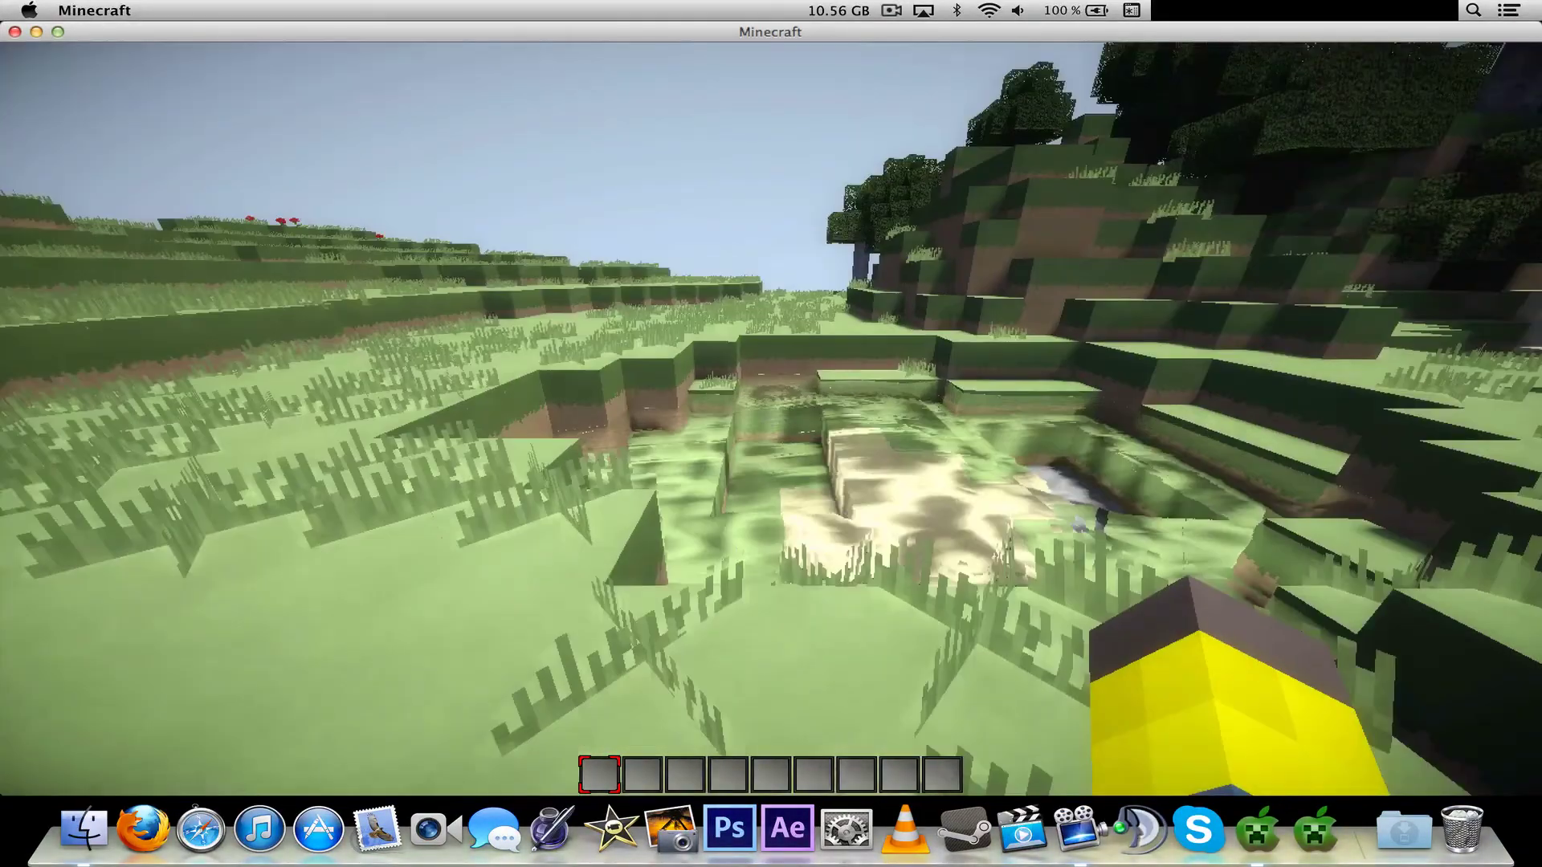
mouse_move(771, 434)
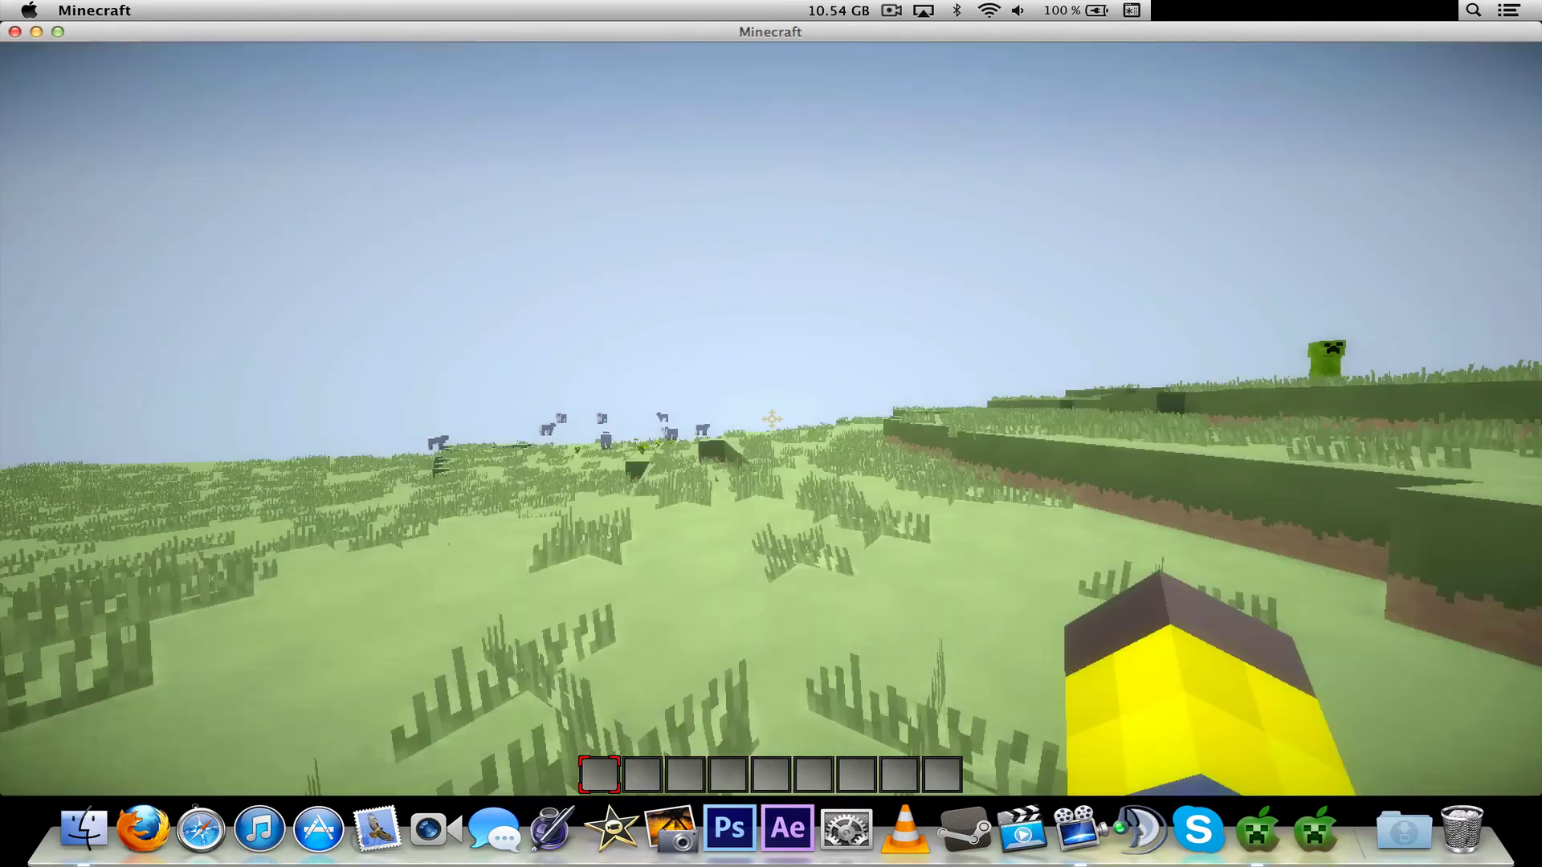
mouse_move(771, 434)
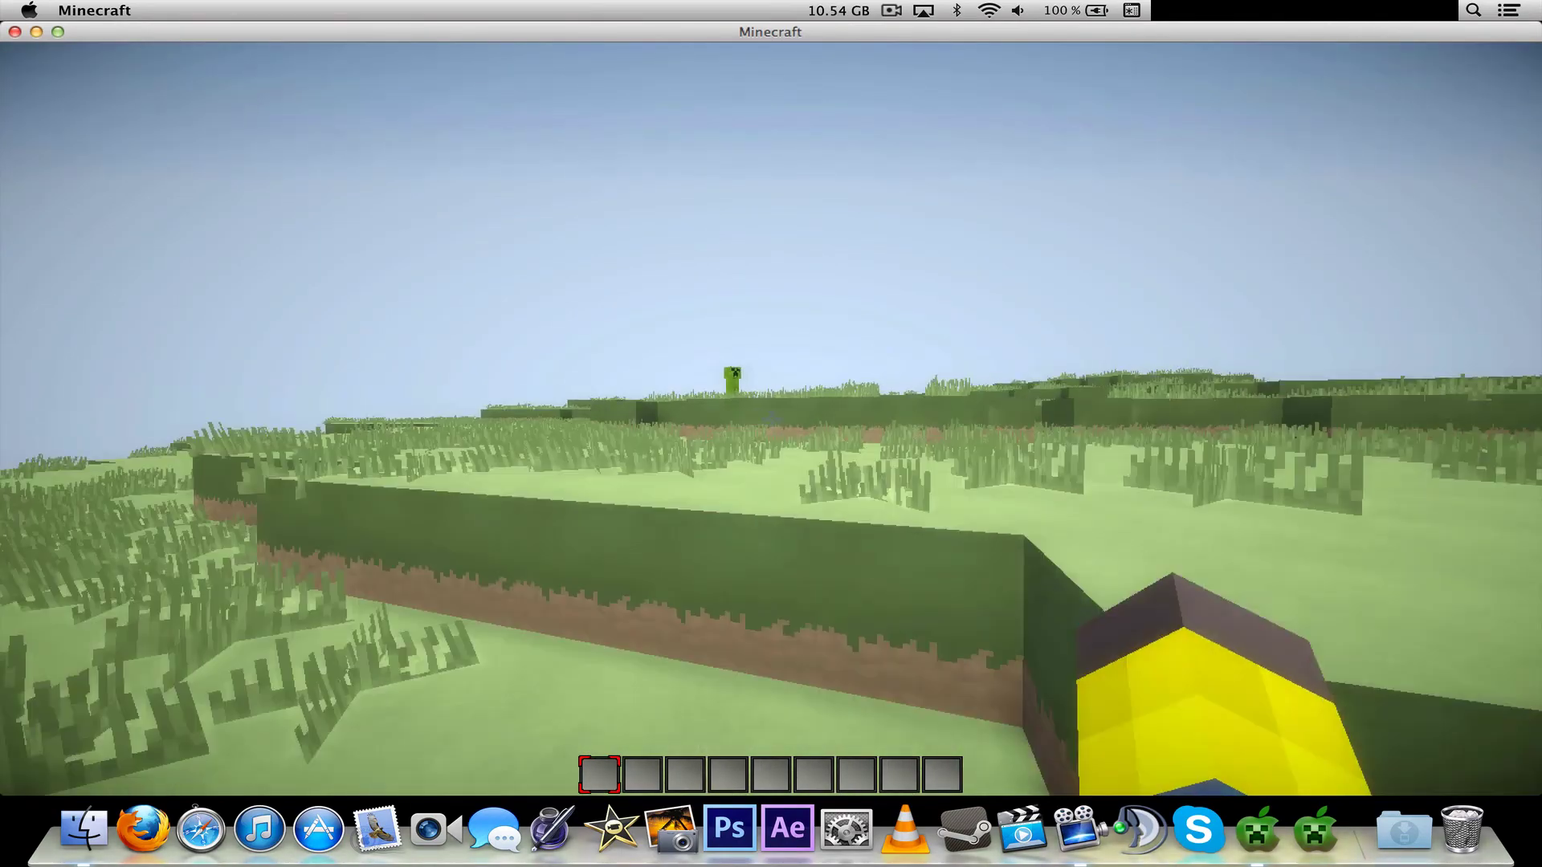